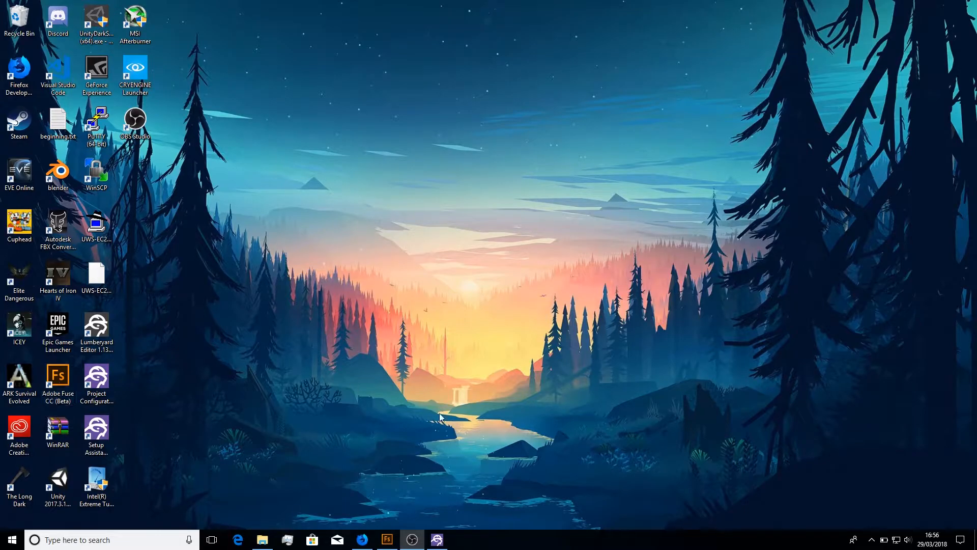
- Switch to Adobe Fuse CC, review the export, texture packing and app options in the preferences, and accept them
left_click(388, 540)
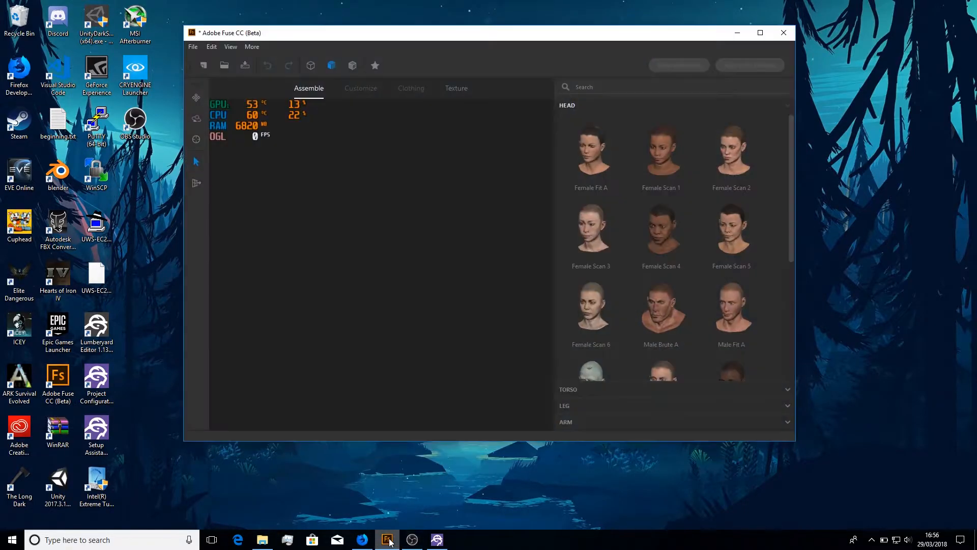
left_click(211, 47)
left_click(261, 165)
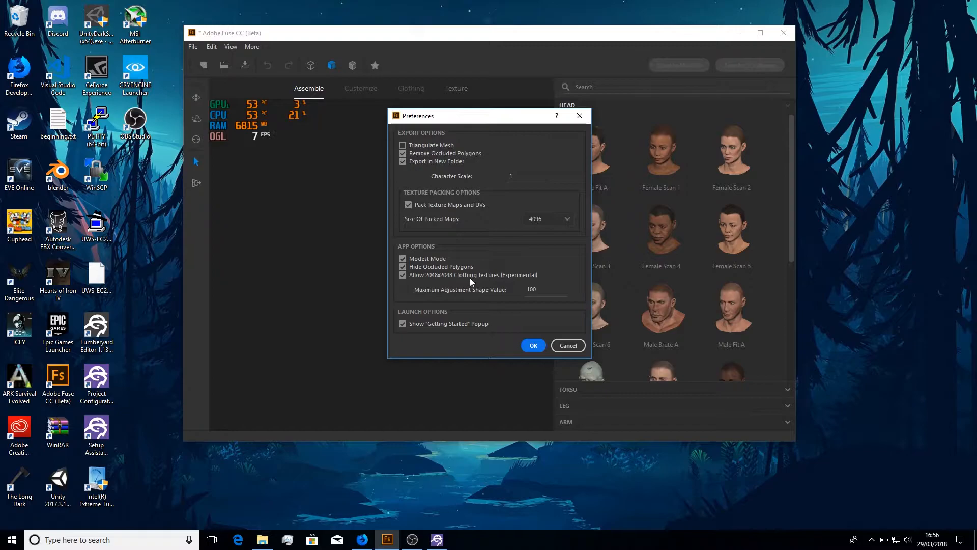
left_click(534, 345)
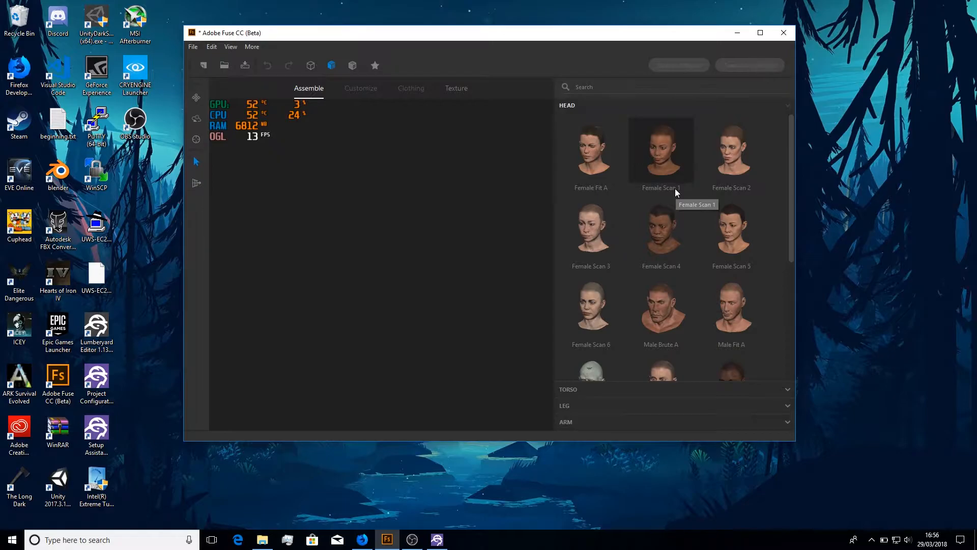
- Assemble a full character from the Male Scan 1 head, torso, legs and arms
scroll(667, 190, "down", 3)
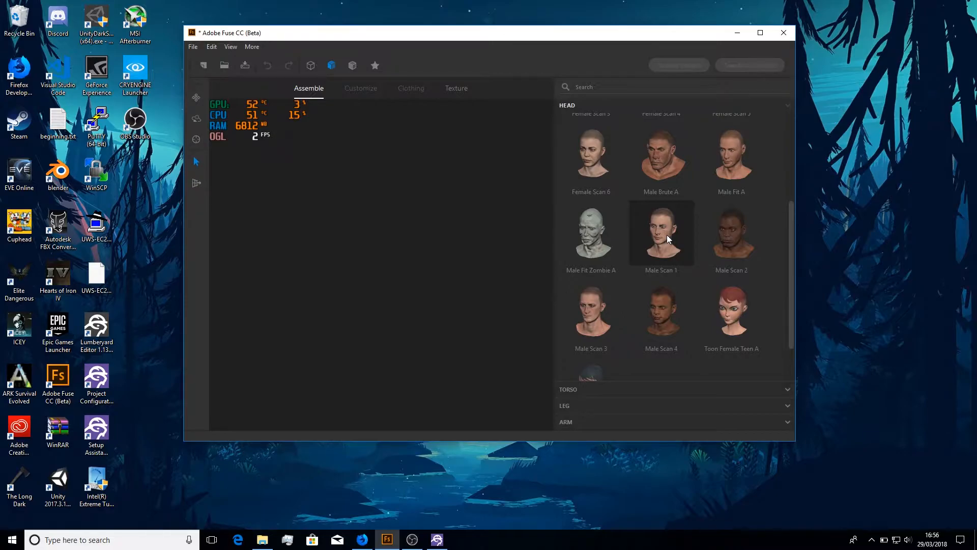
left_click(659, 234)
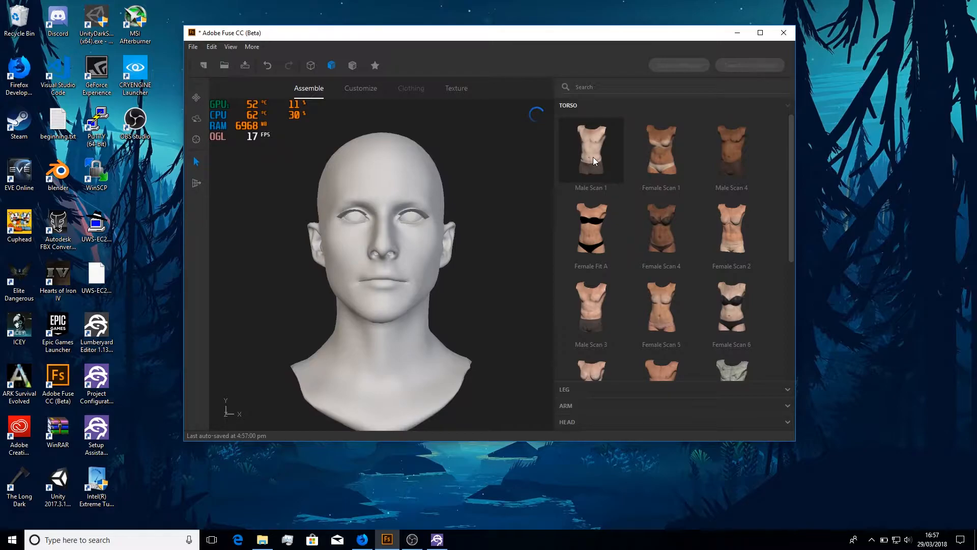
left_click(593, 157)
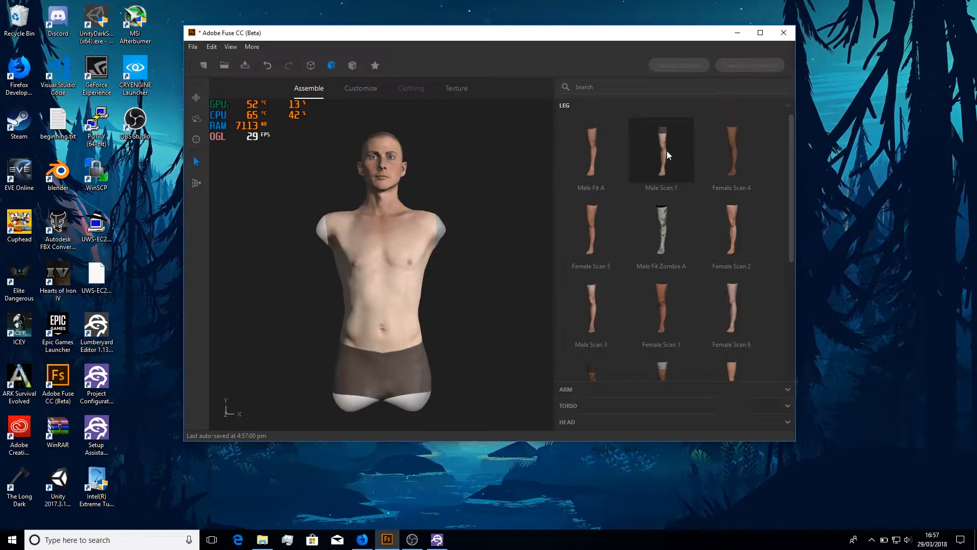
left_click(667, 151)
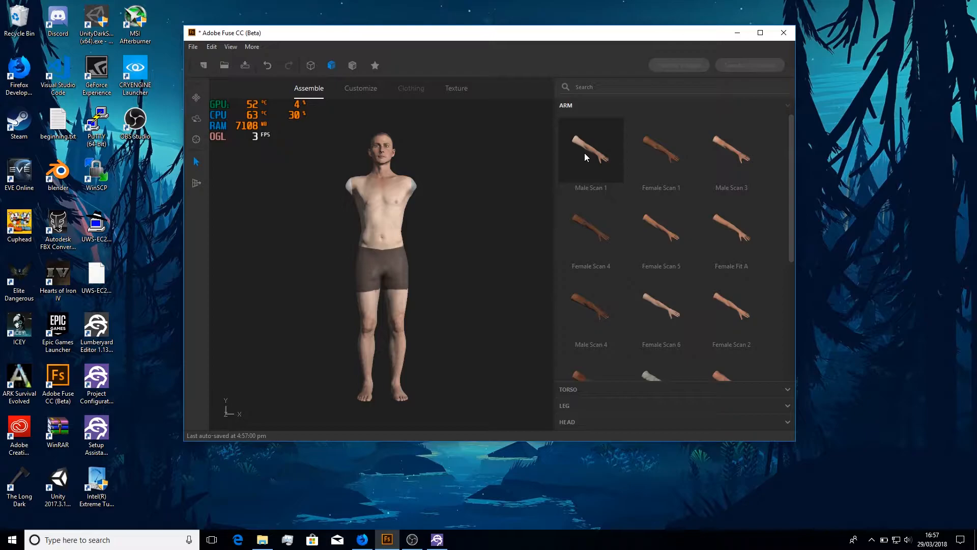
left_click(584, 152)
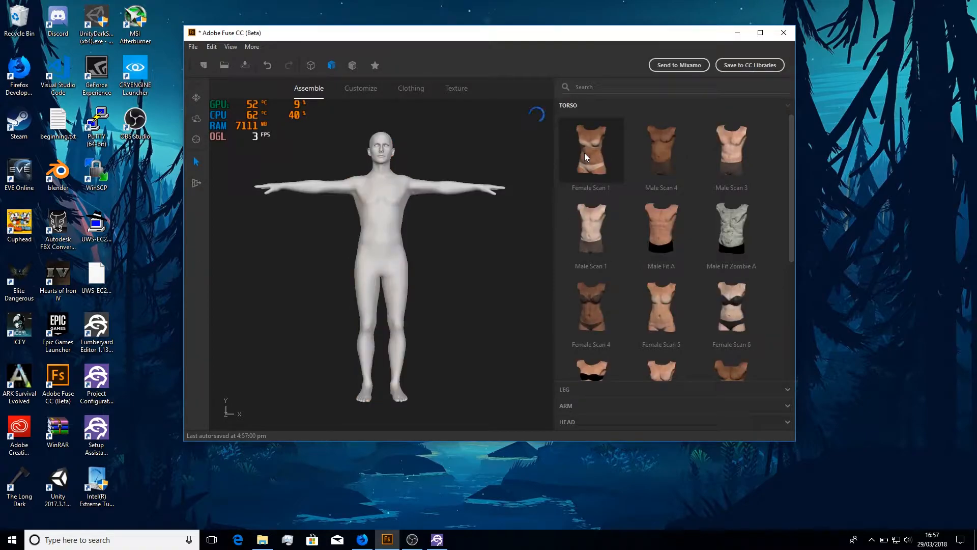
- Examine the customization sliders available for the character's arms, legs, teeth and torso
left_click(366, 87)
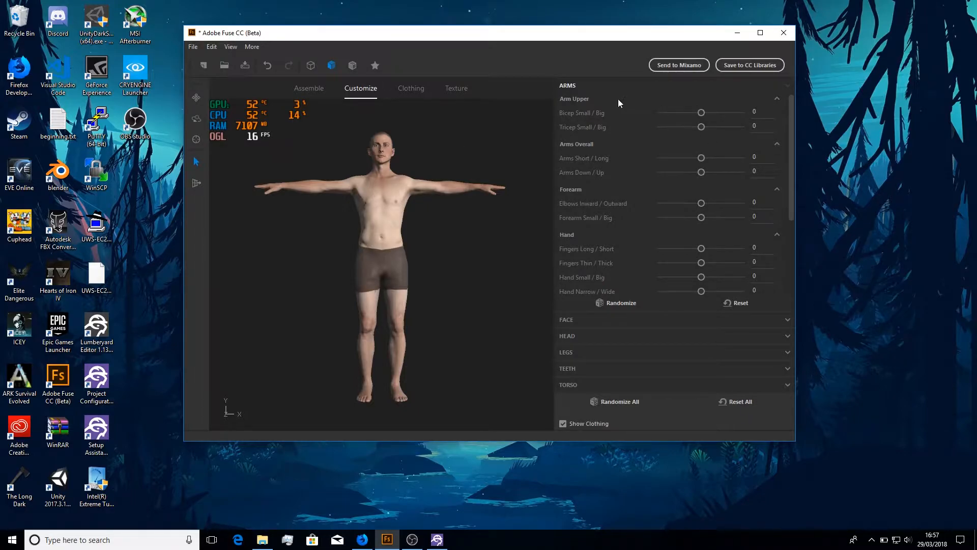
left_click(589, 354)
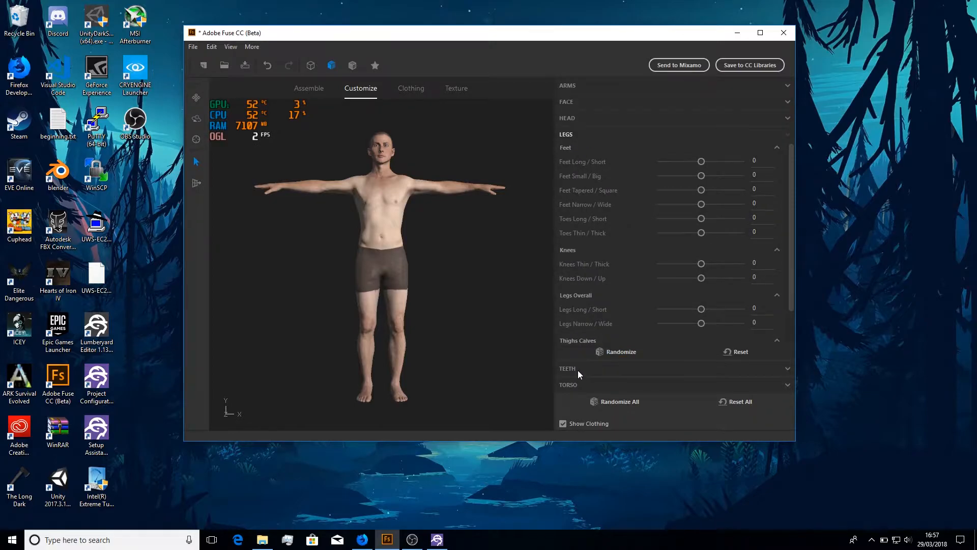
left_click(578, 369)
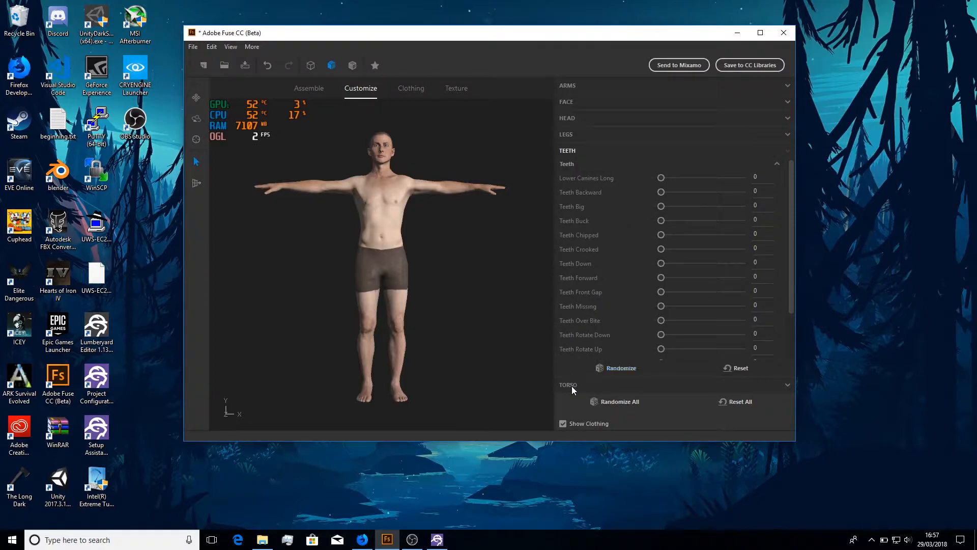
left_click(572, 384)
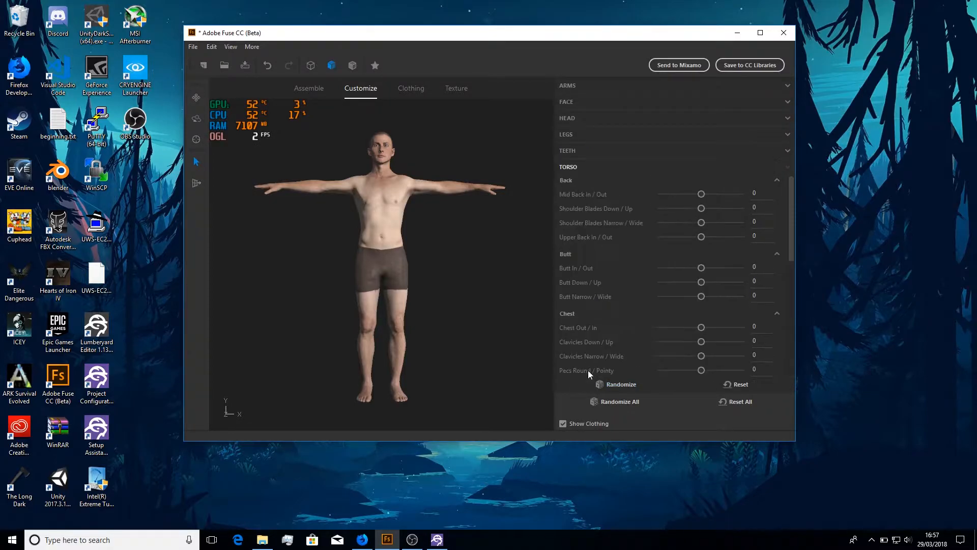
- Try the Awkward expression on the character's face in close-up and return it to 0
left_click(582, 103)
scroll(455, 197, "up", 4)
middle_click_drag(459, 200, 450, 415)
scroll(456, 236, "up", 3)
middle_click_drag(456, 236, 472, 230)
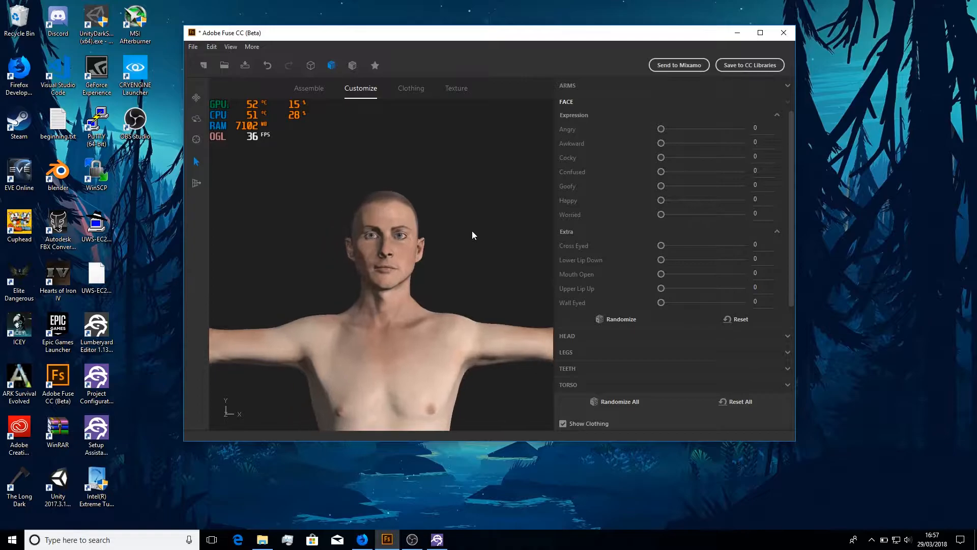
scroll(471, 230, "up", 2)
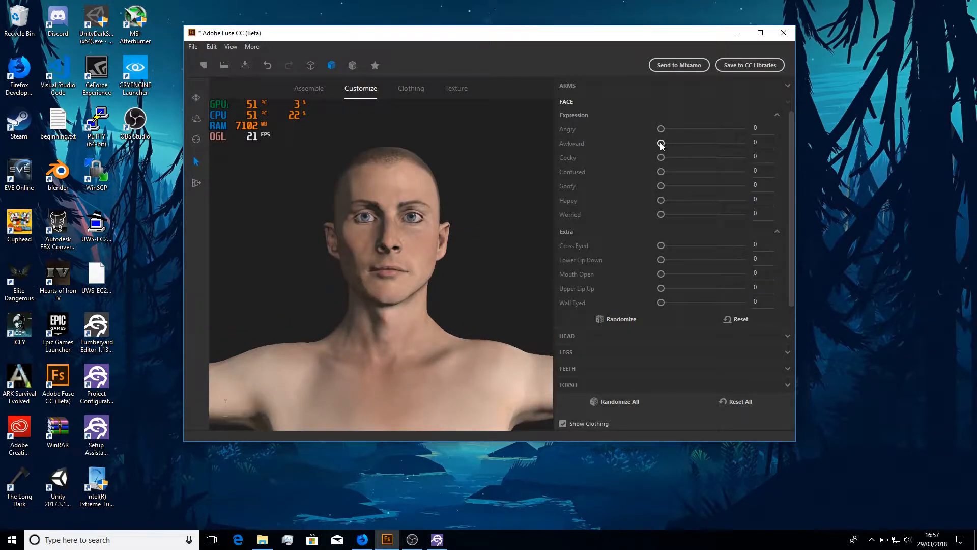
left_click_drag(661, 146, 614, 160)
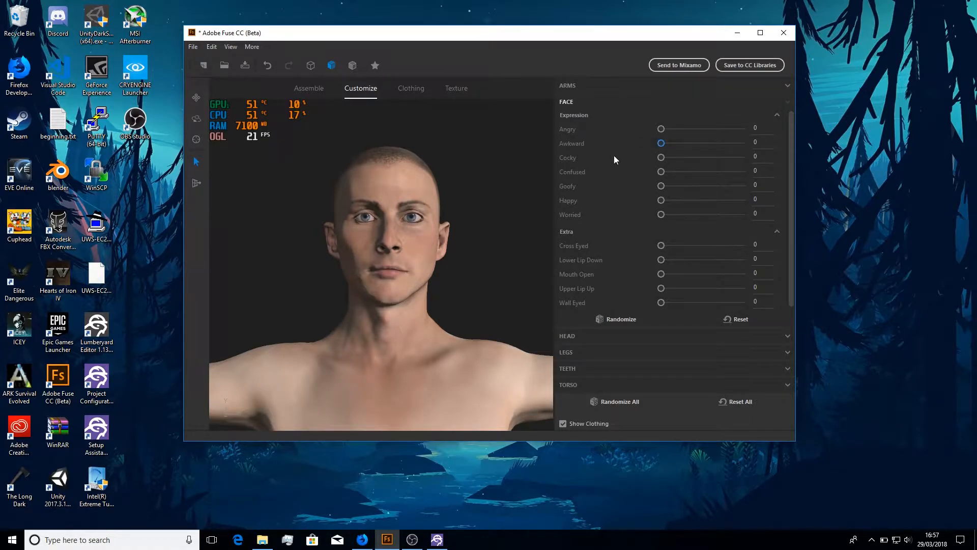
- Open the clothing options and switch to Firefox to browse the arteria3d costume collections for Fuse characters, then return to Adobe Fuse
left_click(419, 86)
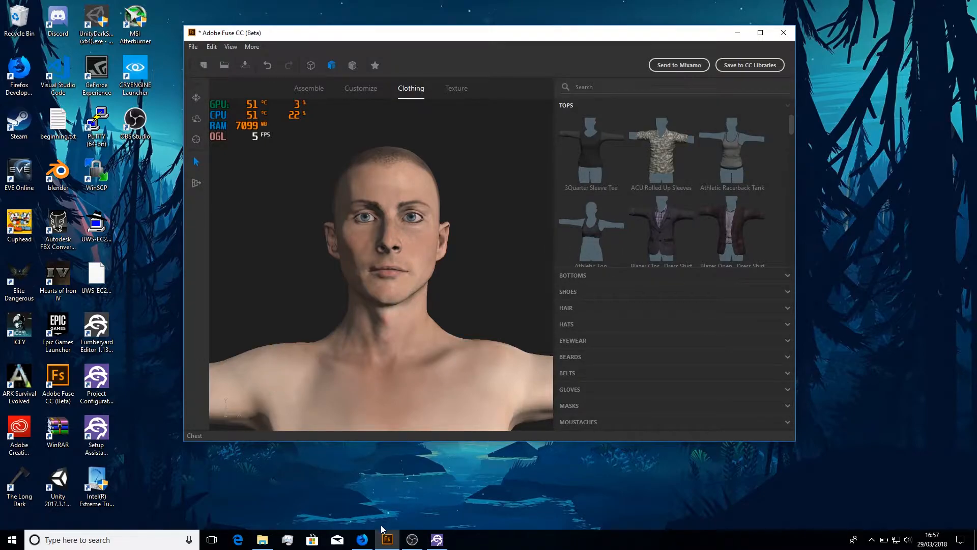
left_click(363, 540)
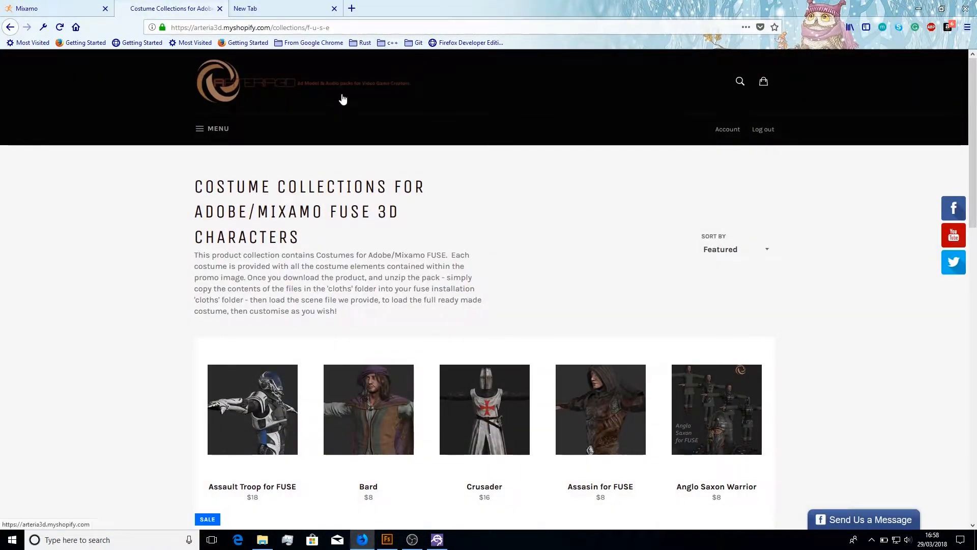
left_click(210, 129)
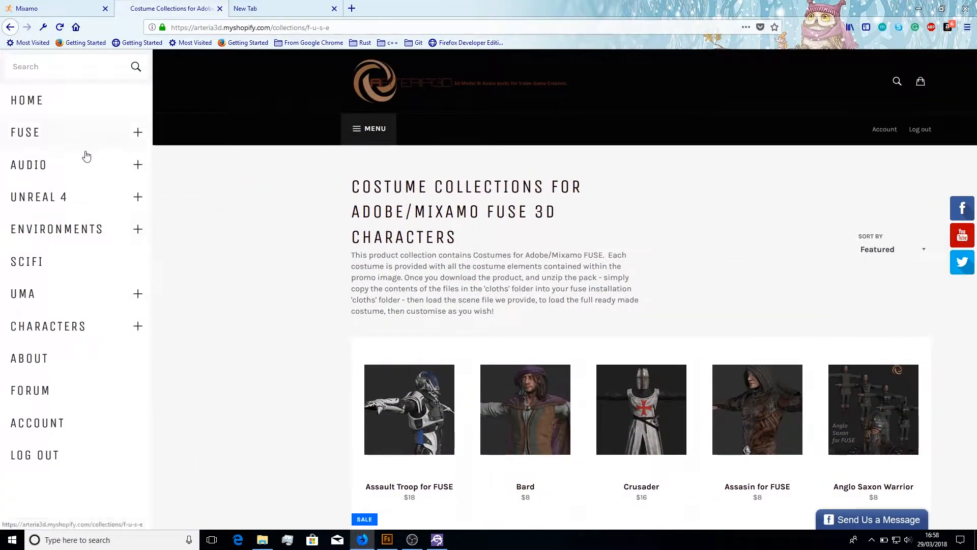
left_click(360, 140)
scroll(457, 281, "down", 3)
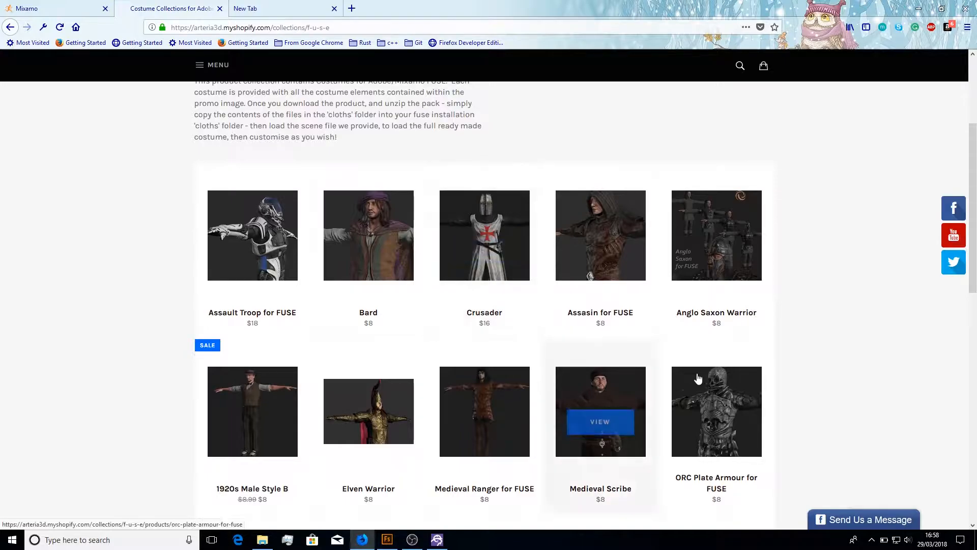
scroll(820, 360, "down", 4)
scroll(513, 291, "down", 4)
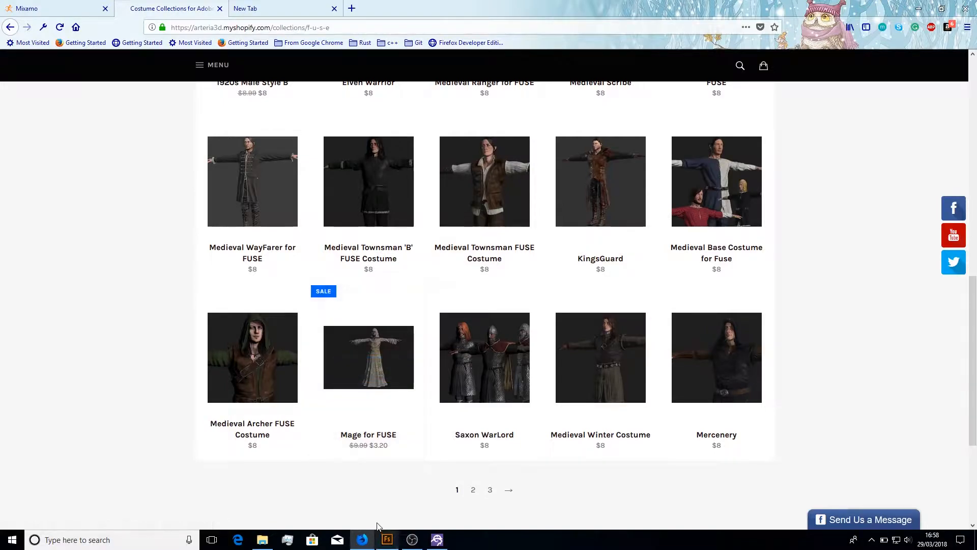
left_click(363, 540)
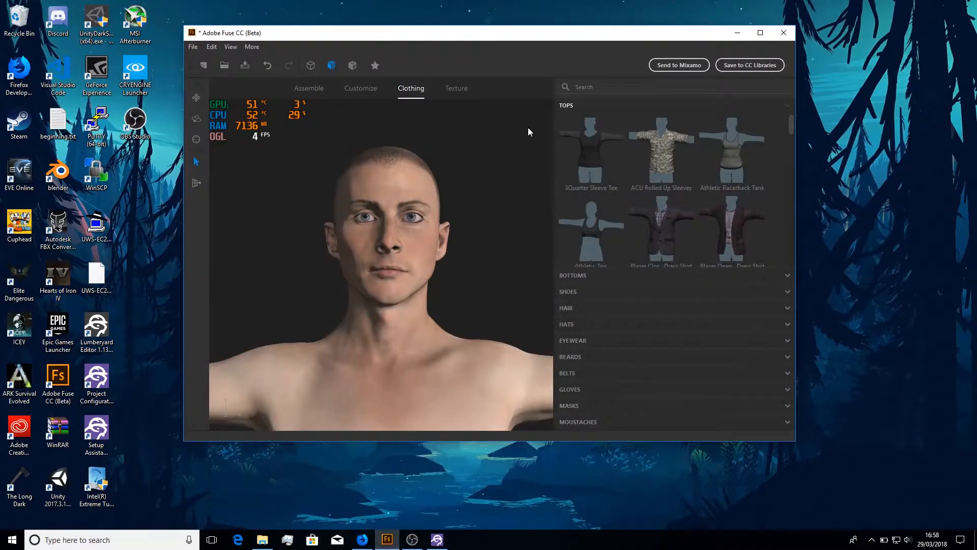
- Dress the character in the Fuse Wizard Robe V2 top and check the robe at full length
scroll(746, 207, "down", 2)
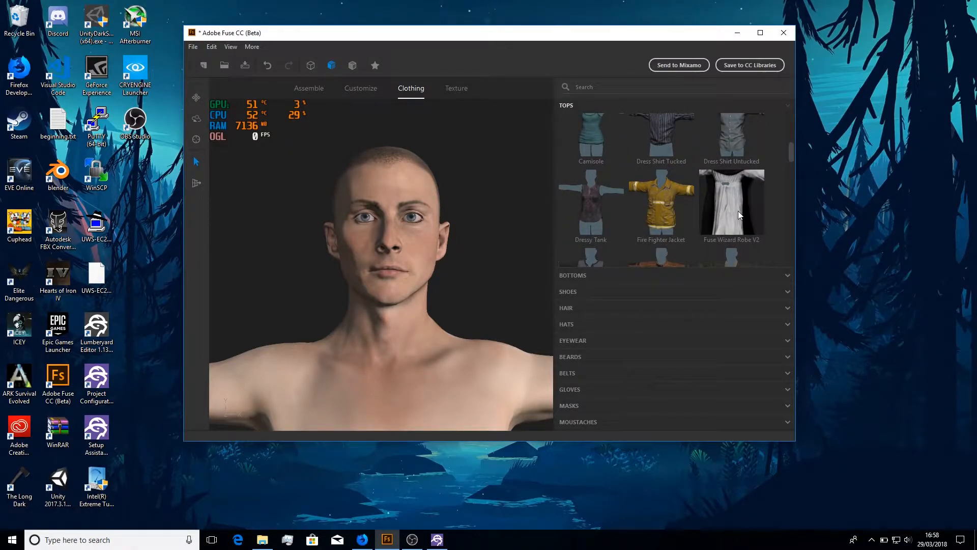
left_click(738, 211)
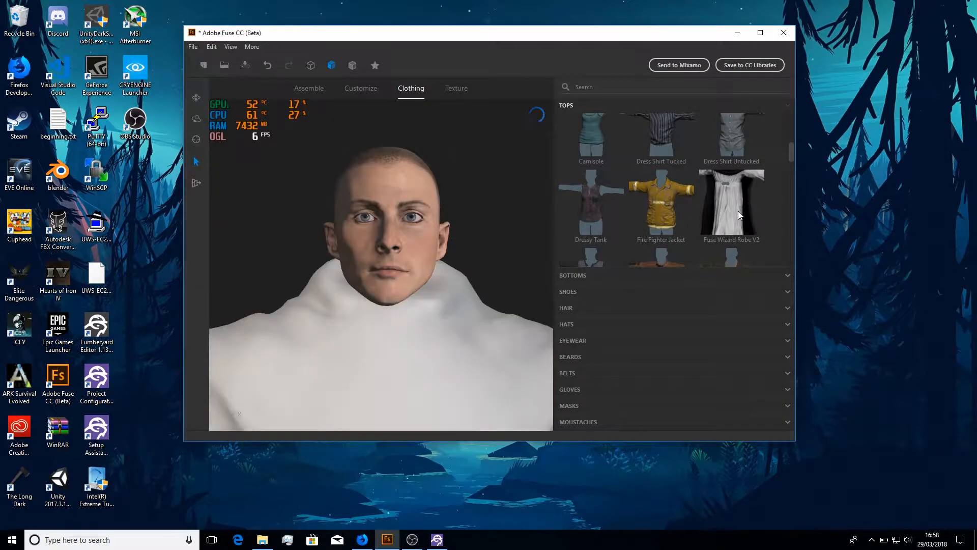
scroll(493, 260, "down", 5)
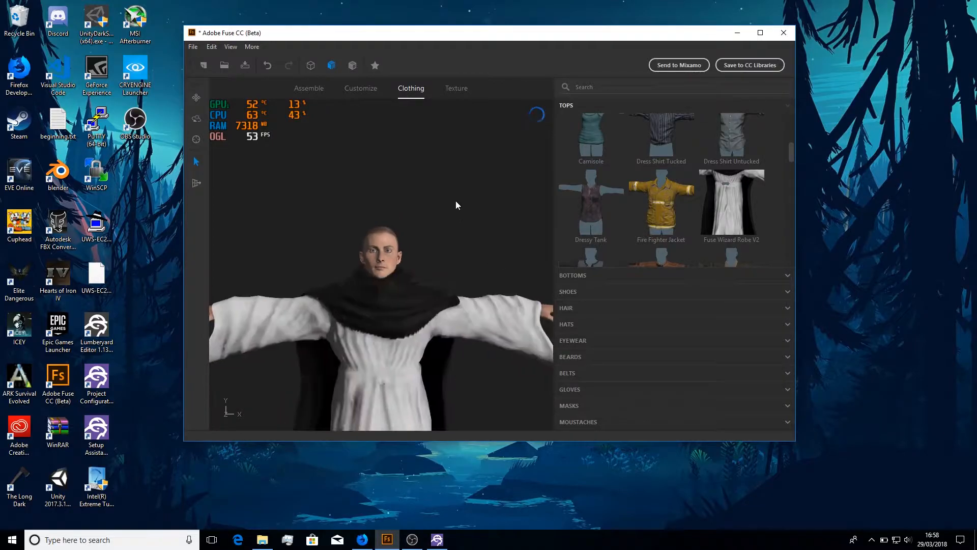
scroll(448, 153, "down", 5)
scroll(465, 142, "down", 2)
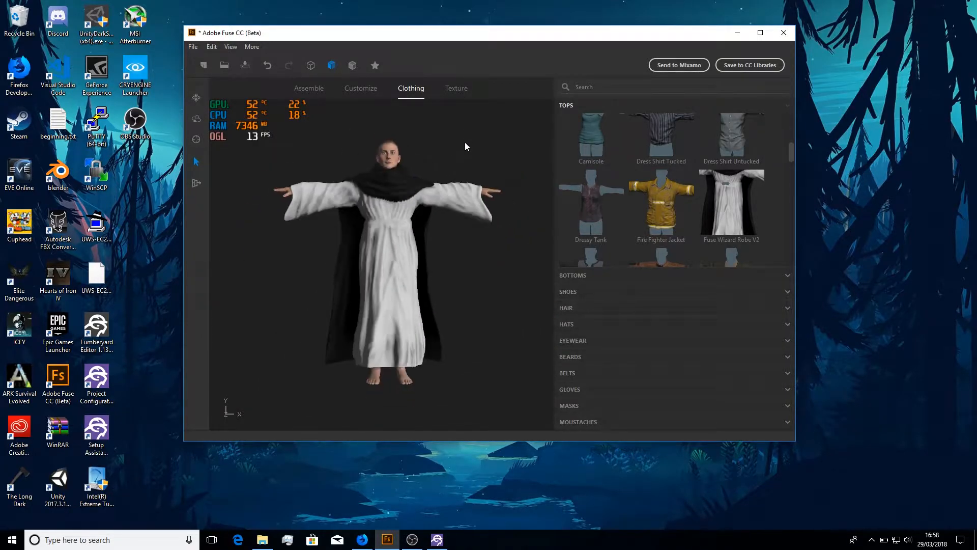
- Look through the bottoms and shoes, and put the black, yellow-cuffed ME Boots Syle A on the character
left_click(568, 276)
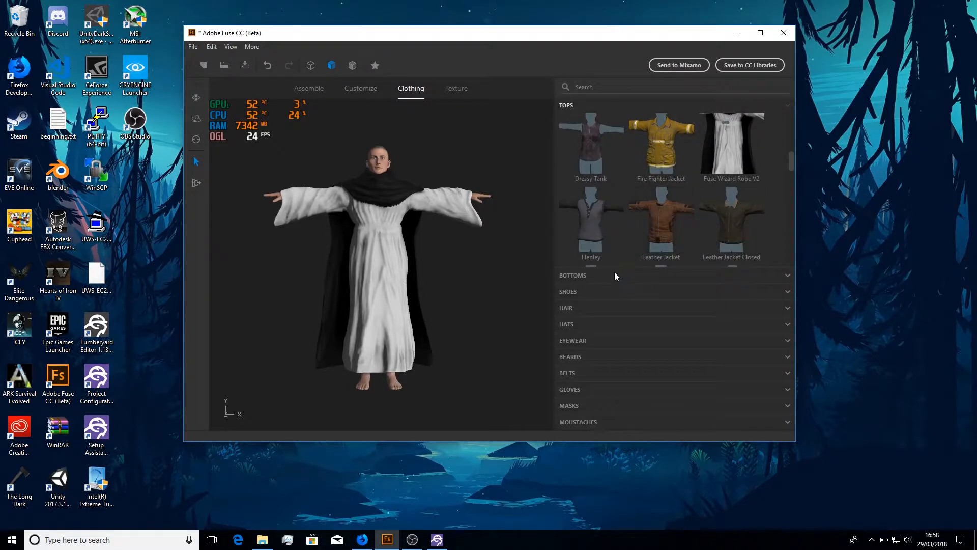
scroll(685, 166, "down", 2)
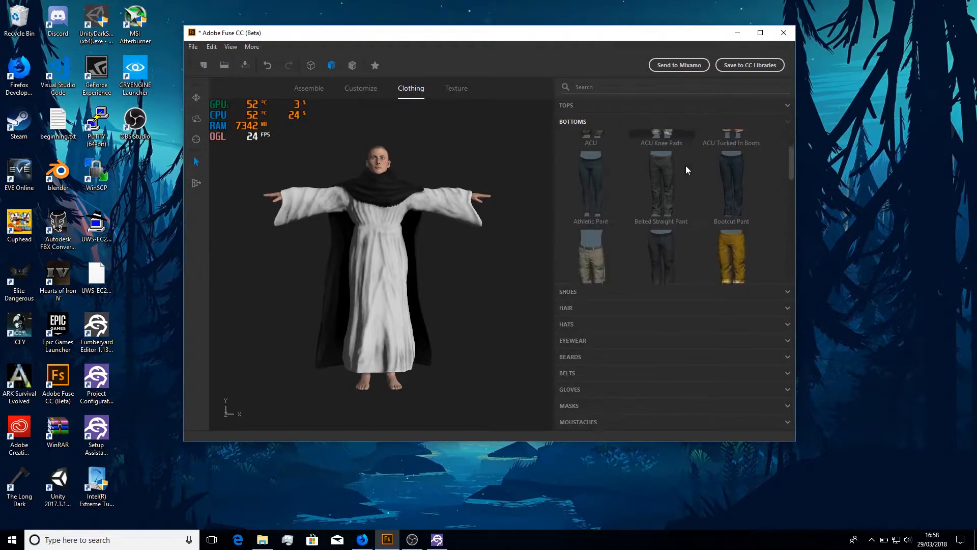
left_click(591, 289)
scroll(701, 178, "down", 1)
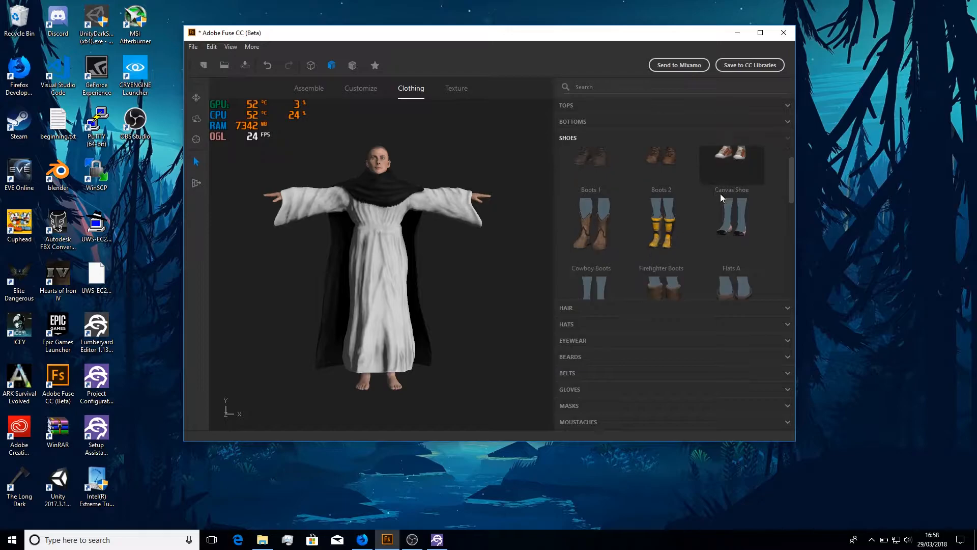
scroll(744, 206, "down", 2)
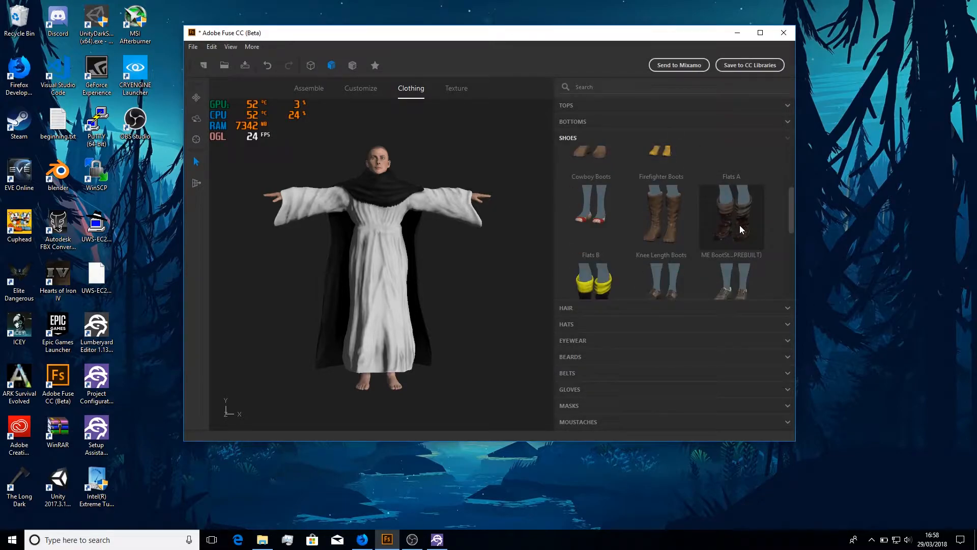
scroll(740, 225, "down", 2)
scroll(740, 225, "down", 2)
scroll(740, 225, "up", 3)
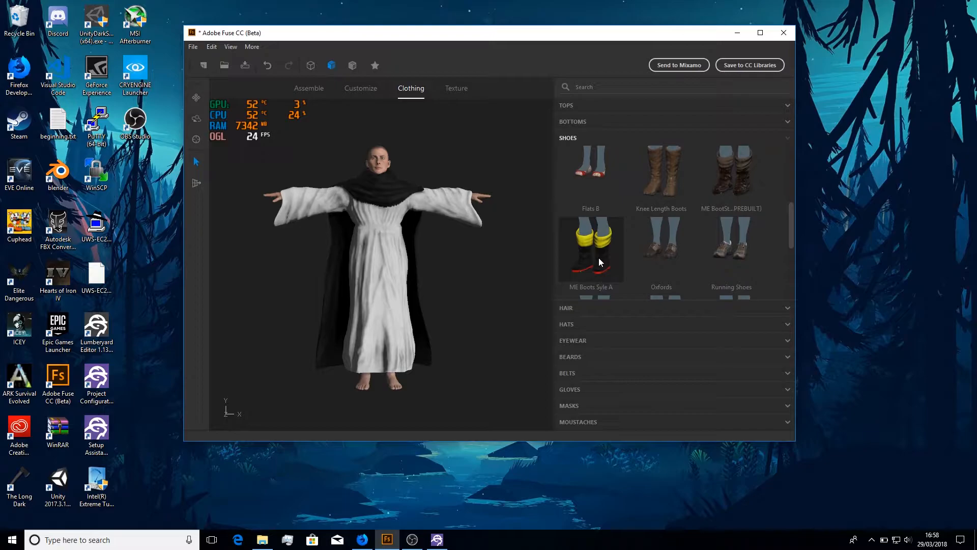
left_click(571, 251)
left_click(597, 249)
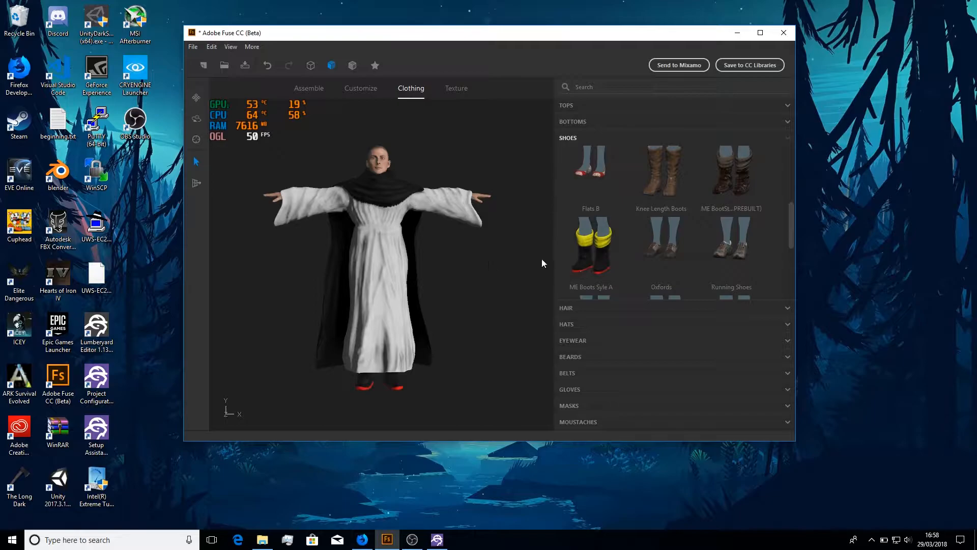
- Give the character the Alpha Medium Messy hairstyle
left_click(575, 308)
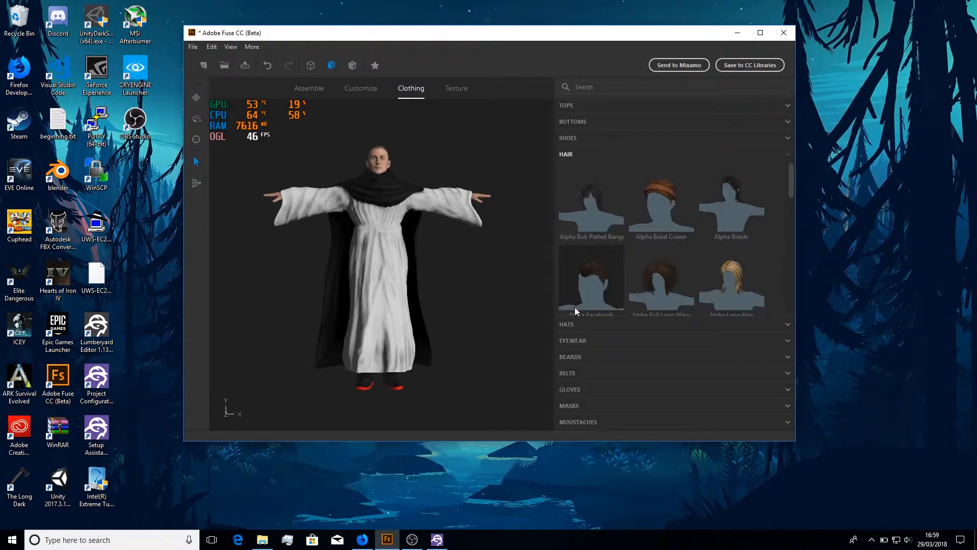
scroll(760, 242, "down", 1)
scroll(761, 242, "down", 4)
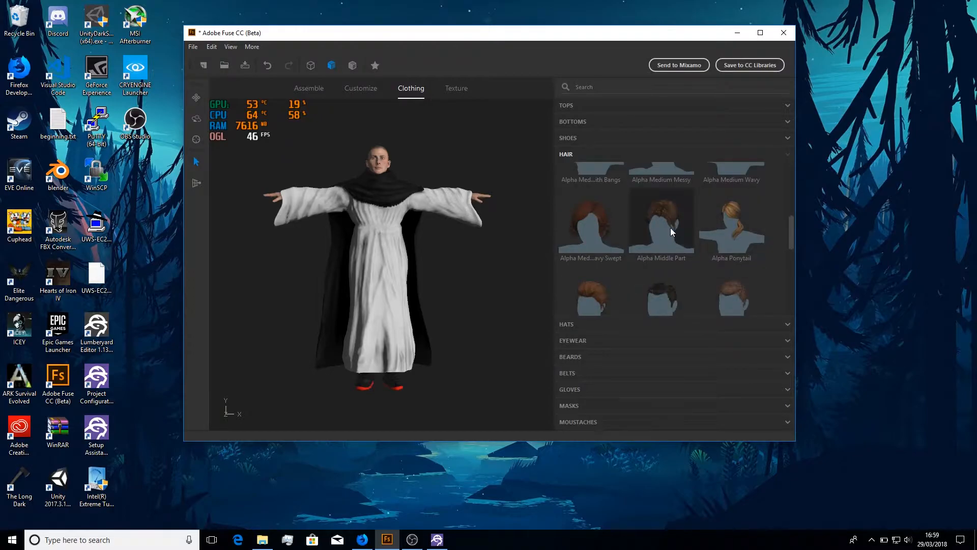
scroll(670, 228, "up", 1)
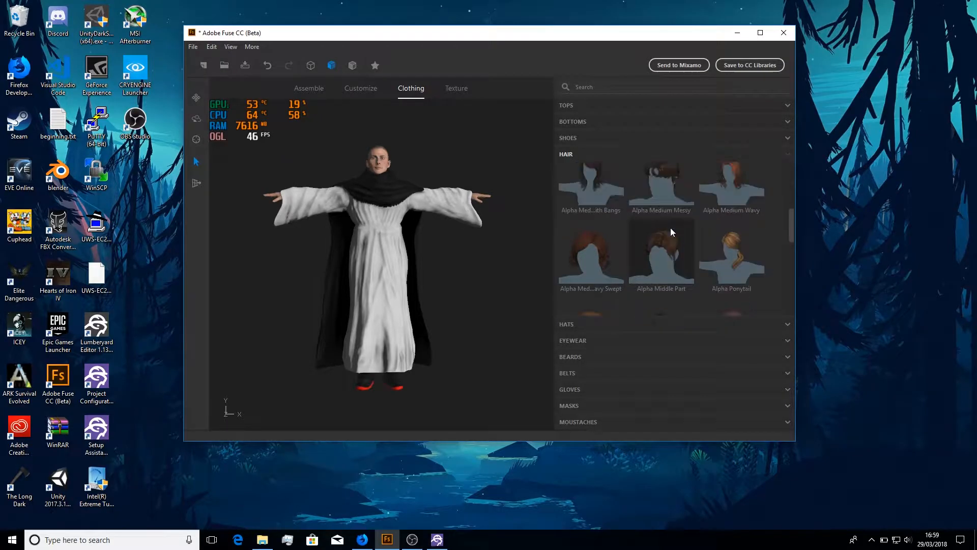
left_click(646, 203)
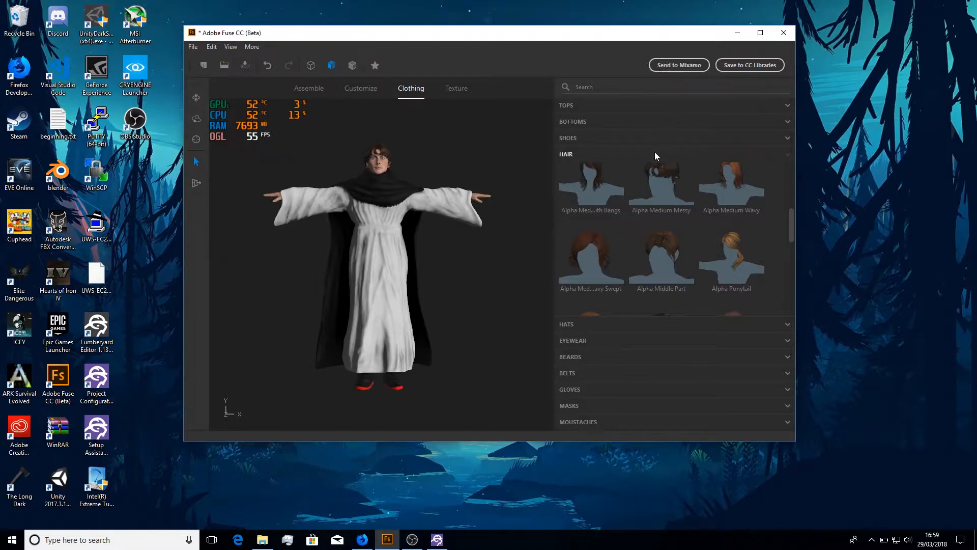
- Look through the hats and put the red, pointed fusewizard hat on the character
left_click(576, 321)
scroll(755, 251, "down", 1)
scroll(735, 252, "down", 4)
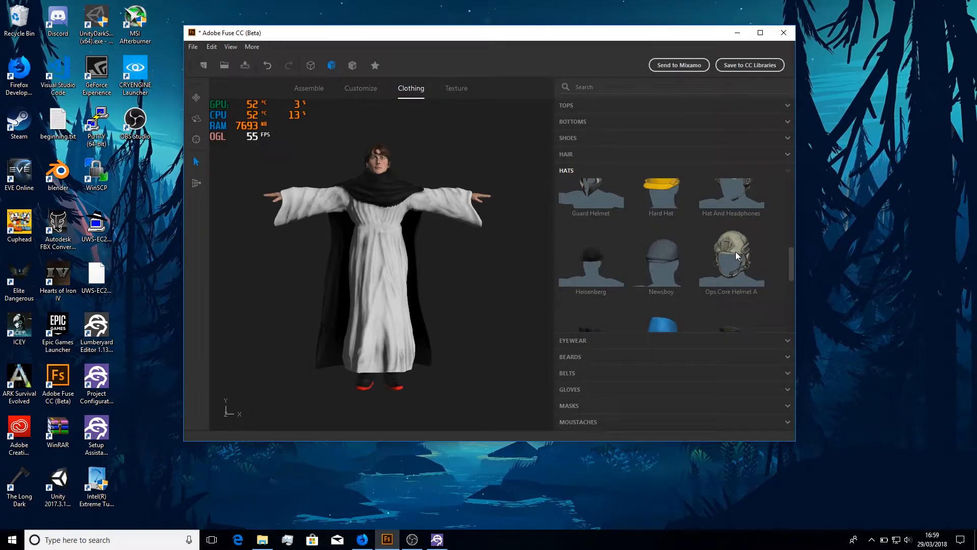
scroll(736, 253, "down", 1)
scroll(732, 249, "down", 5)
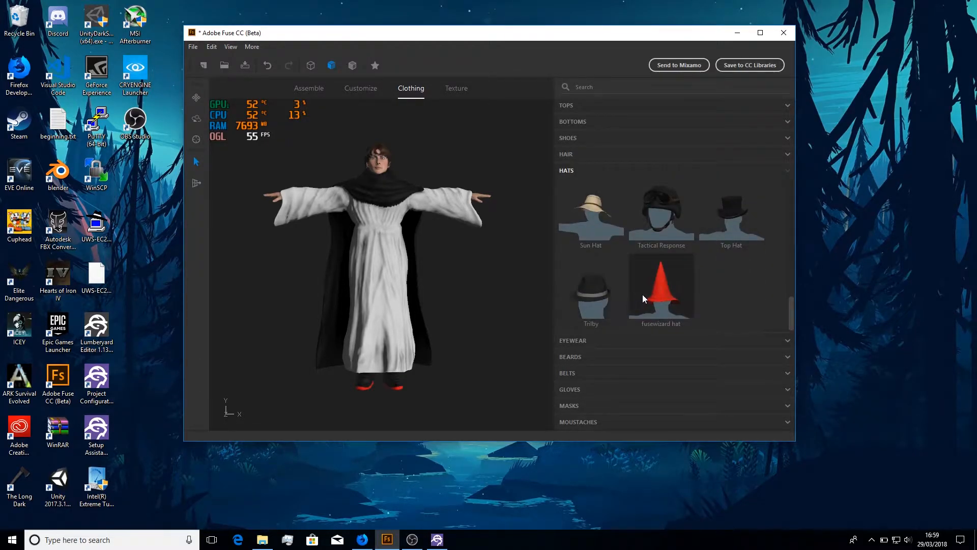
left_click(646, 296)
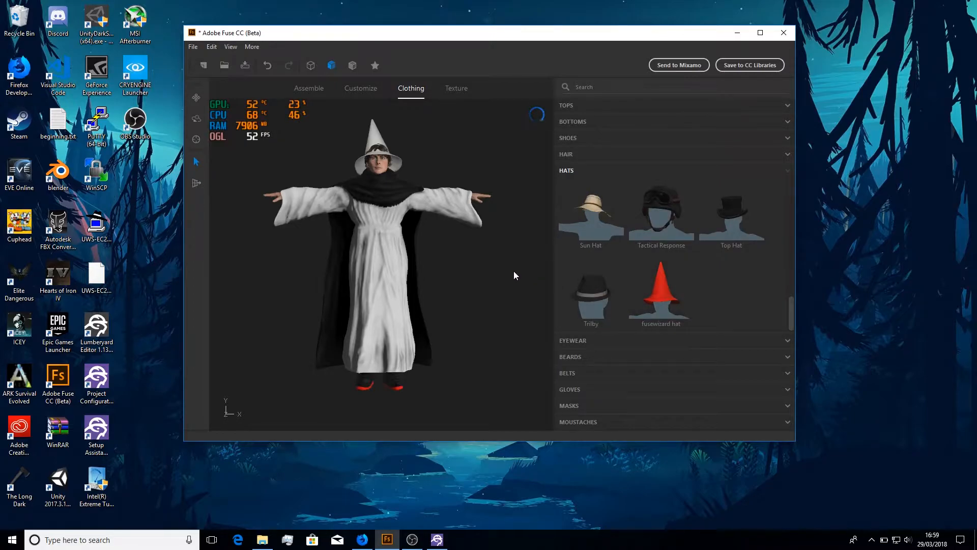
- Switch to Firefox to view the Mixamo characters page, then return to Adobe Fuse
left_click(359, 542)
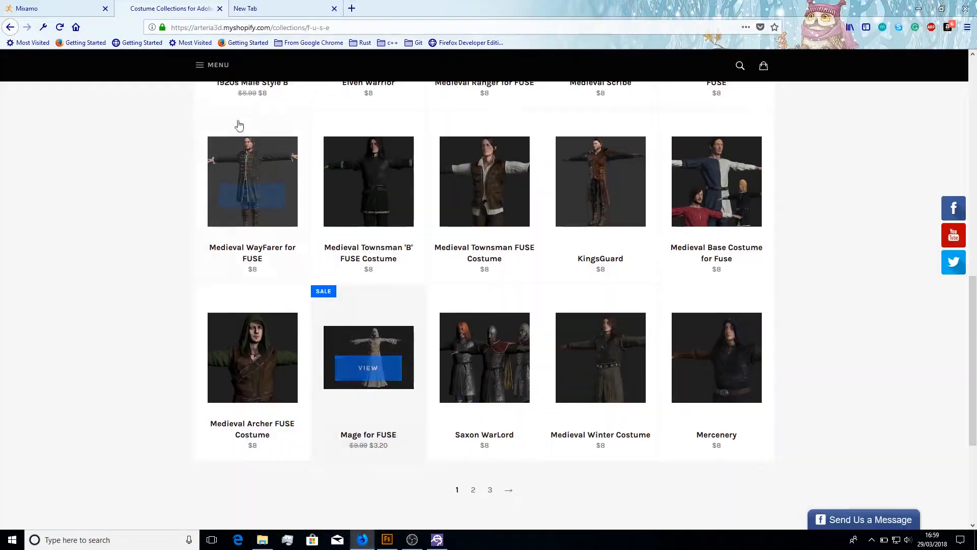
left_click(56, 8)
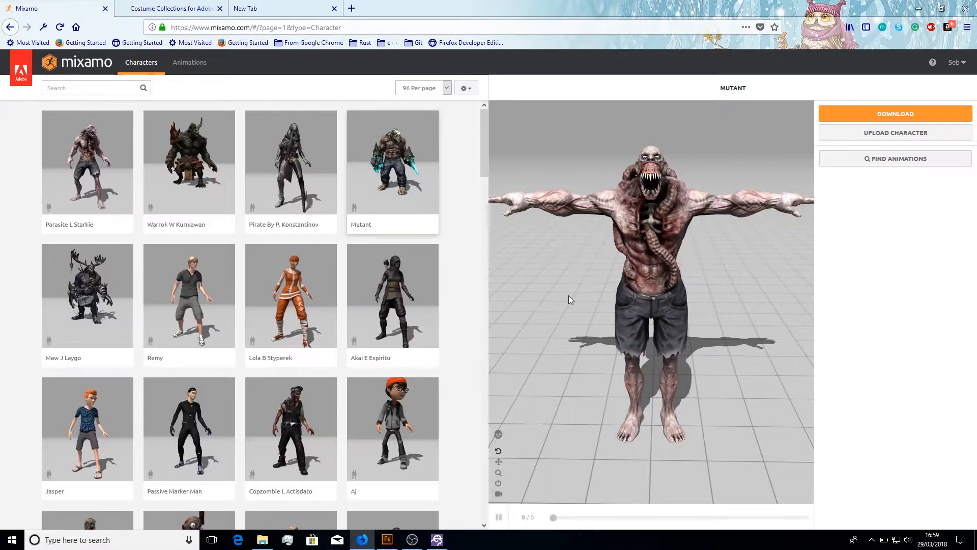
left_click(918, 9)
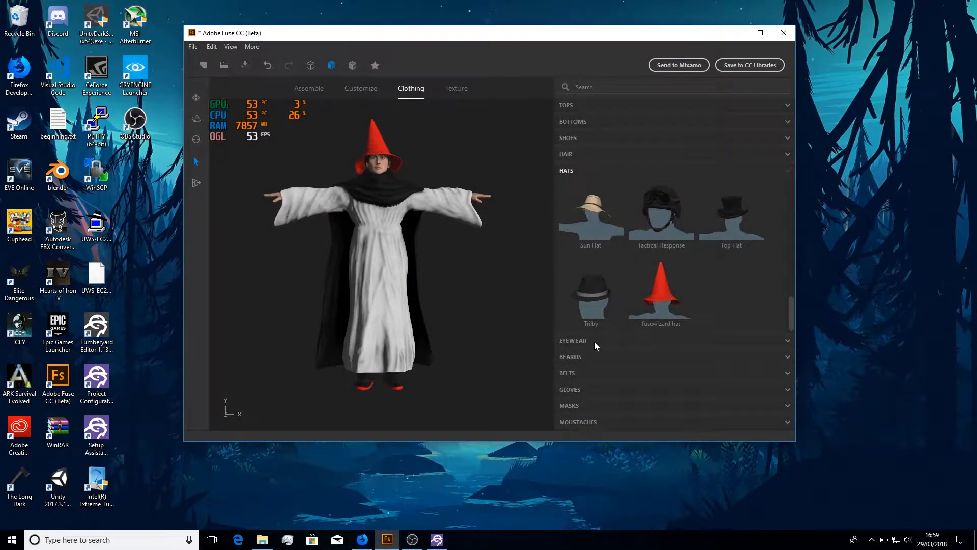
- Open the boots' texture settings and apply the synthetic Basic Rubber material to the red sole
left_click(456, 90)
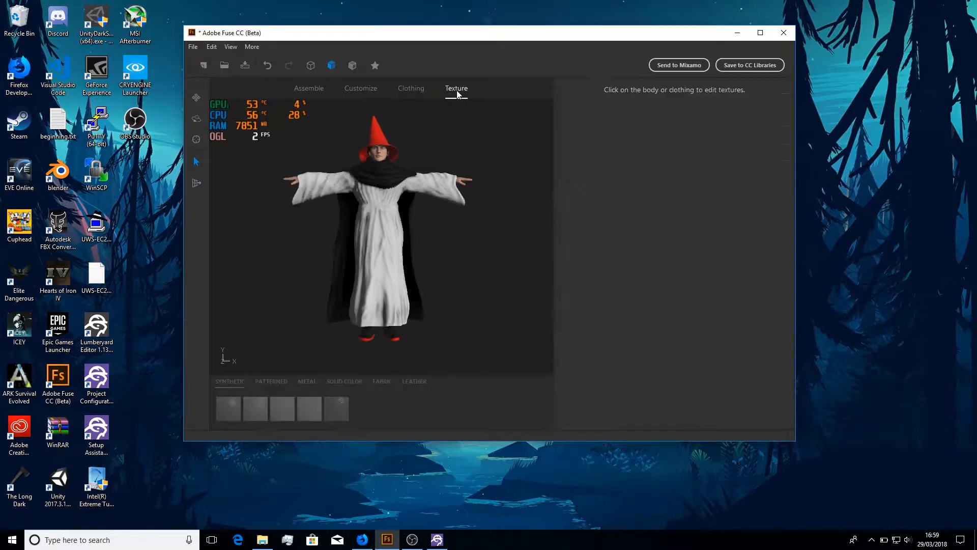
middle_click_drag(433, 271, 414, 222)
scroll(451, 308, "up", 3)
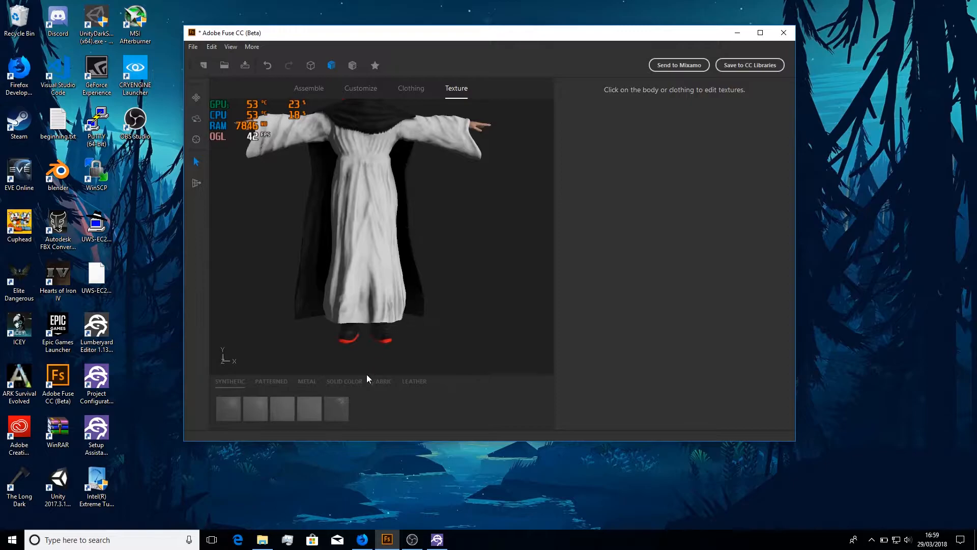
left_click(379, 341)
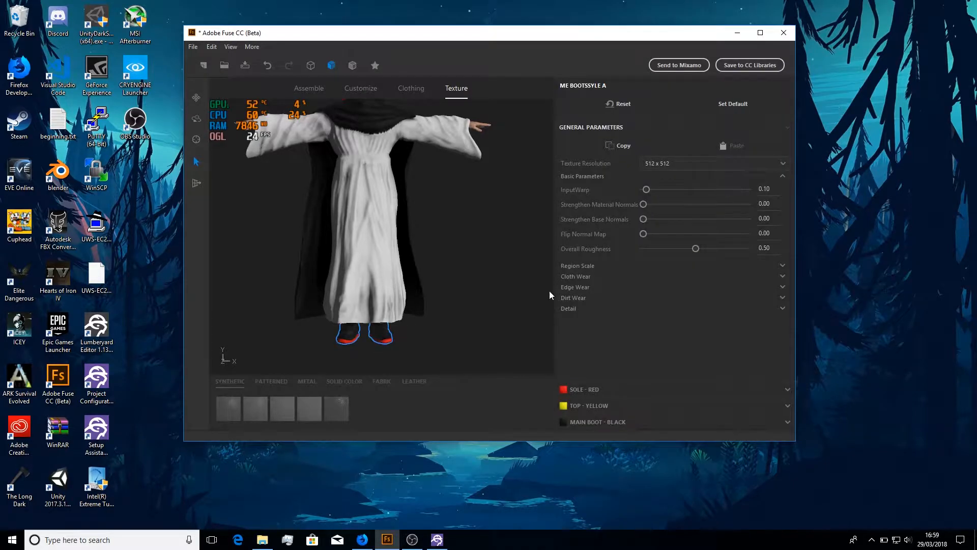
left_click(588, 390)
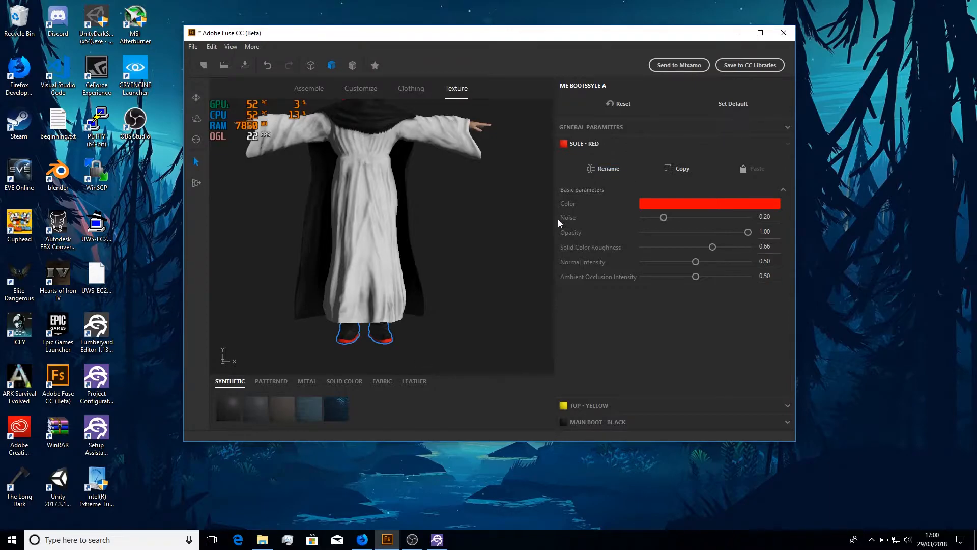
left_click(381, 207)
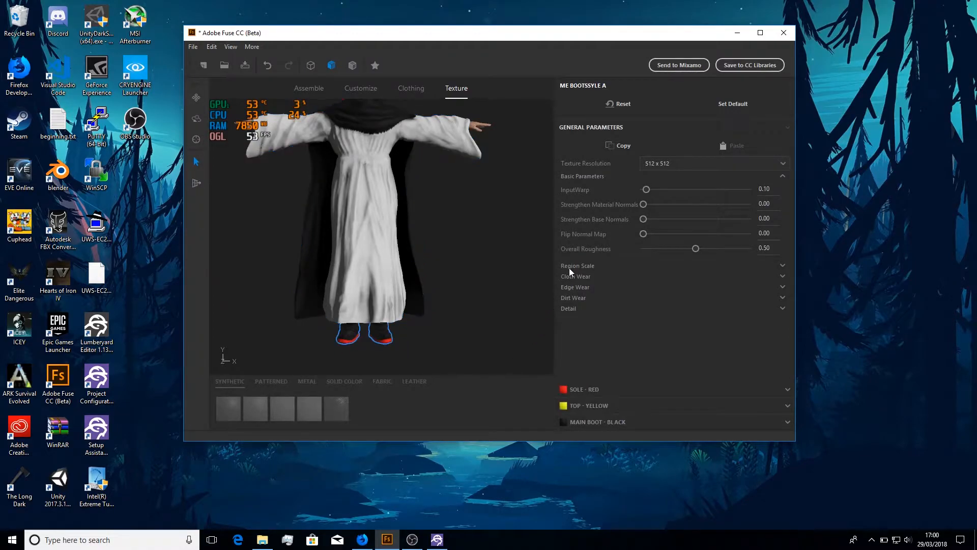
left_click(585, 390)
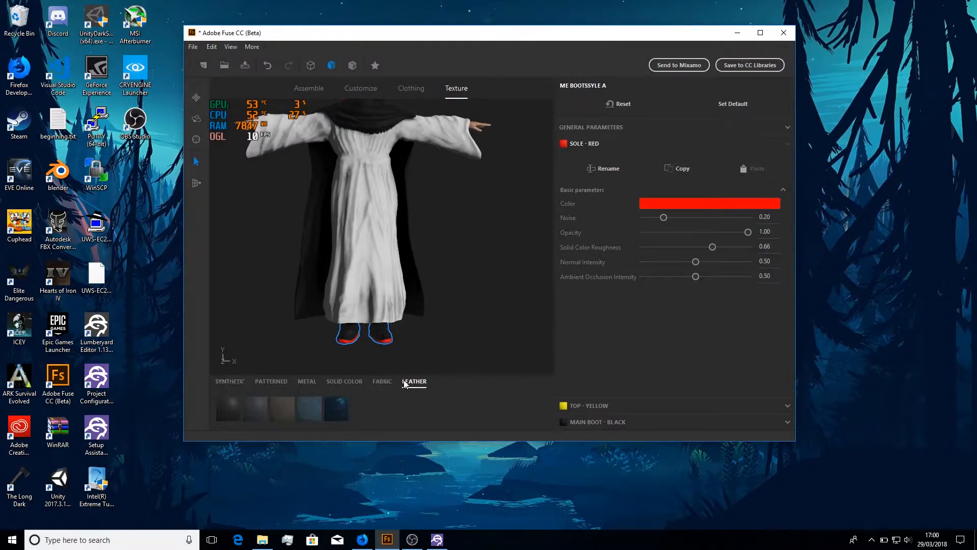
left_click(384, 382)
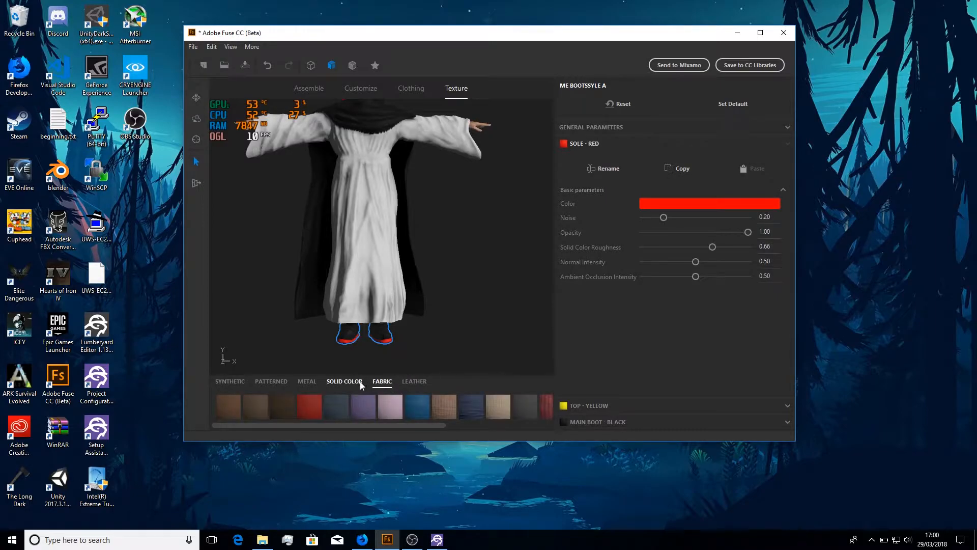
left_click(240, 383)
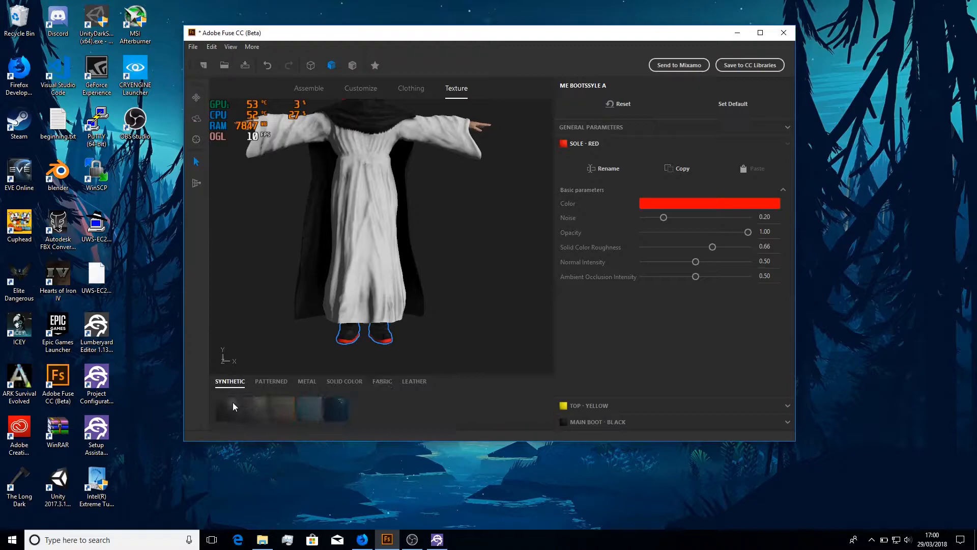
left_click(256, 416)
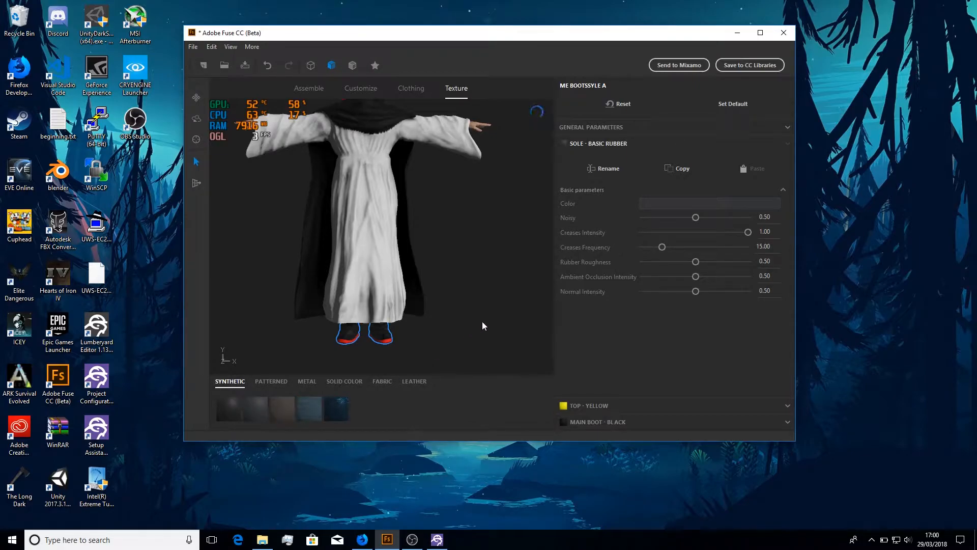
- Apply the red Velvet fabric to the yellow top section of the boots
middle_click_drag(478, 322, 477, 264)
scroll(478, 264, "up", 3)
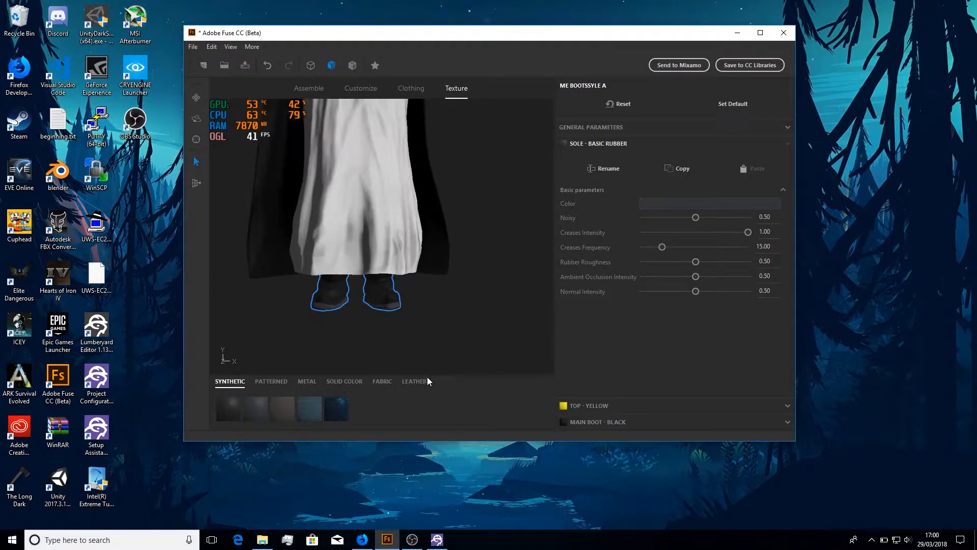
scroll(439, 275, "up", 5)
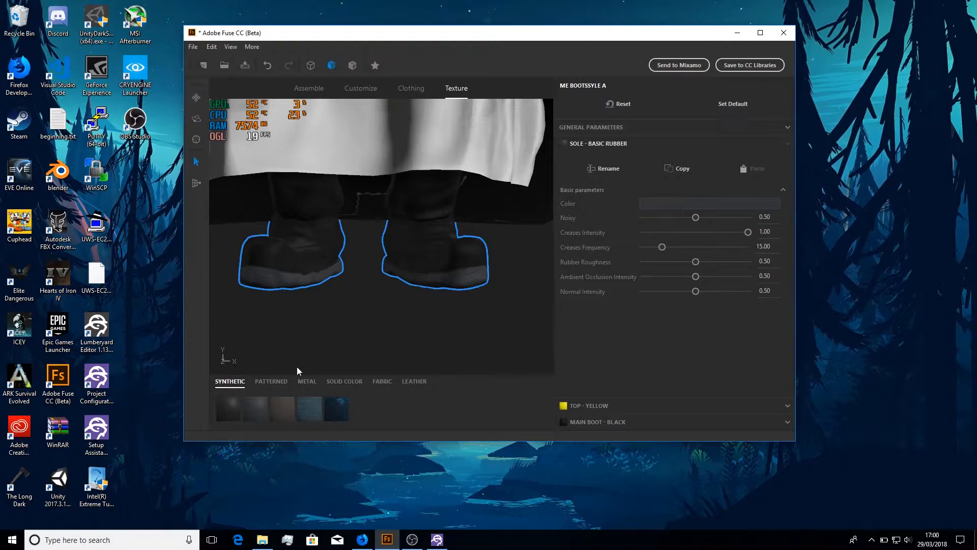
left_click(580, 406)
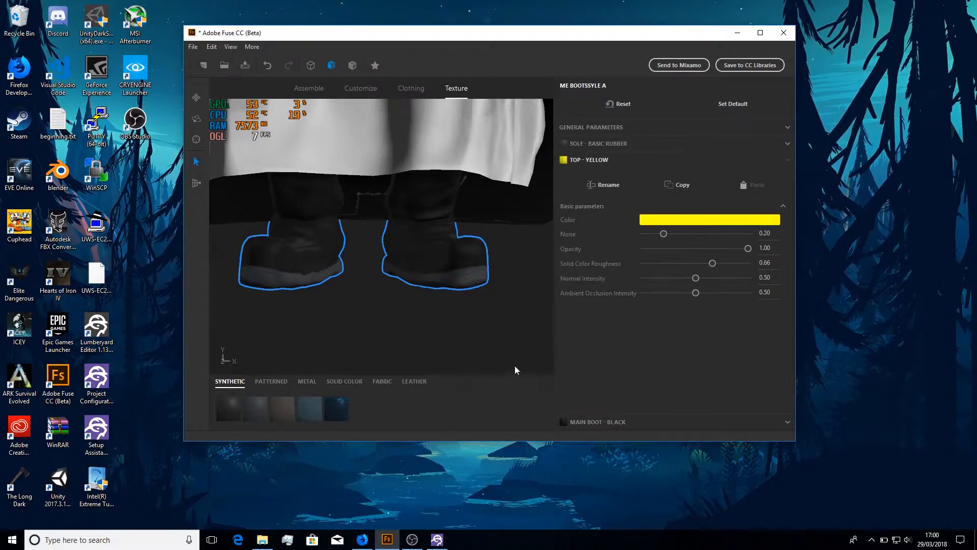
left_click(276, 385)
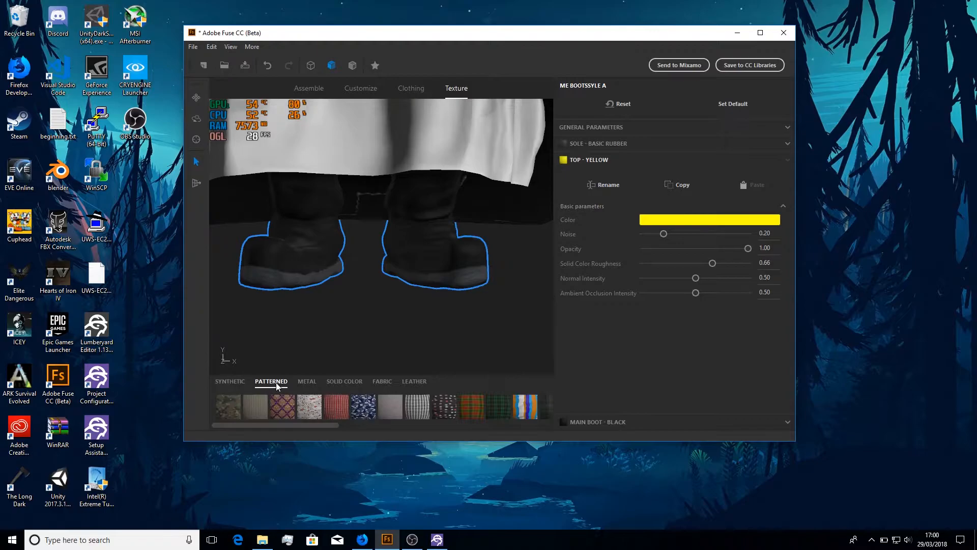
left_click(301, 386)
left_click(390, 382)
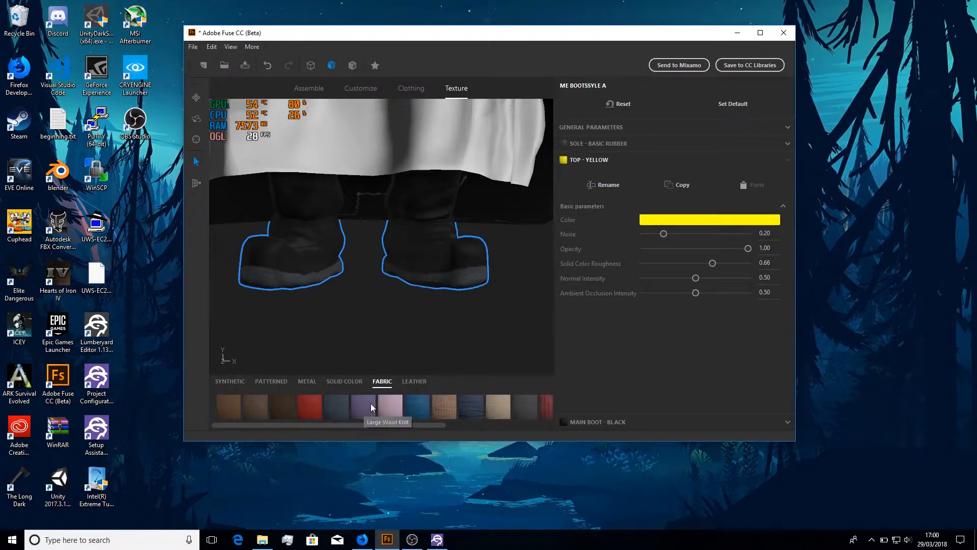
left_click(313, 414)
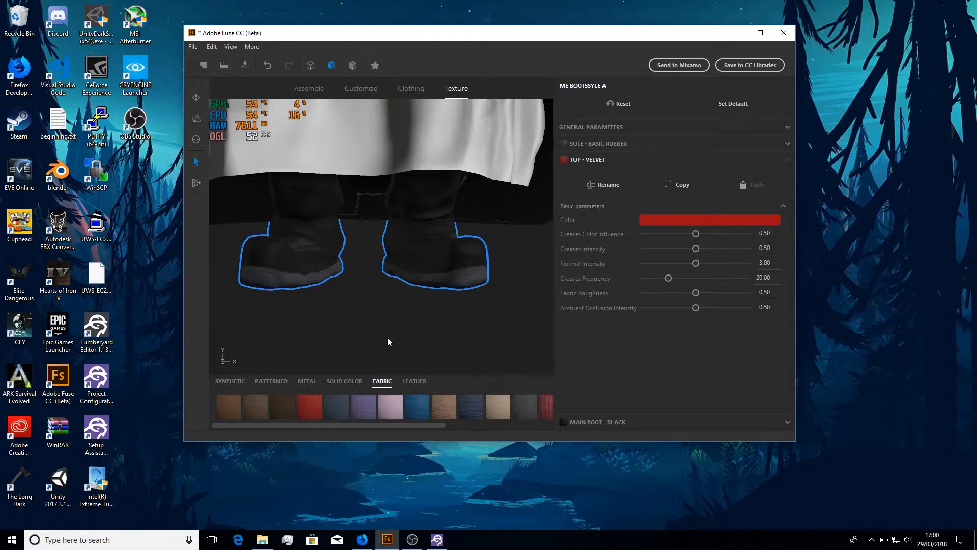
- Try Classic Leather, Leather Plated Armor and Leather Woven Armor on the main boot section, and settle on Turned Leather
scroll(387, 337, "down", 1)
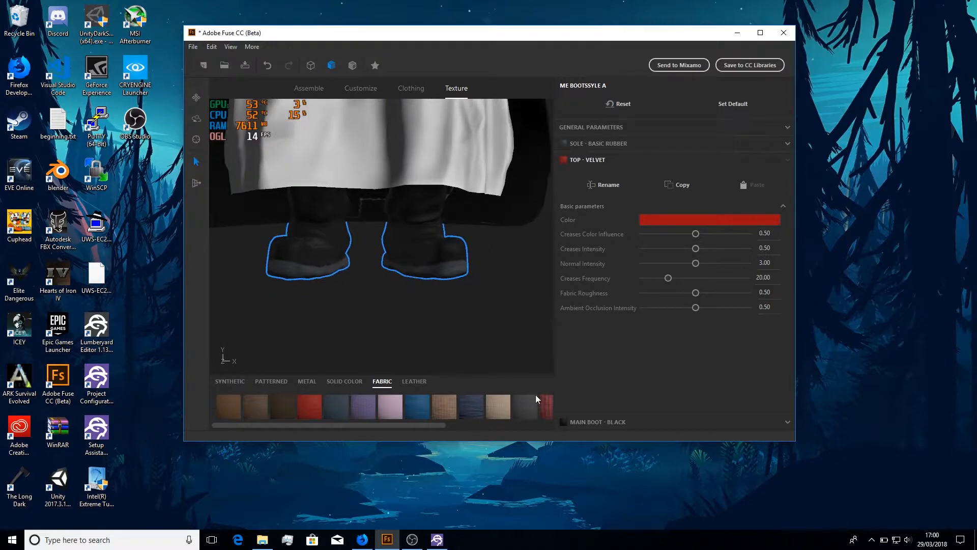
left_click(598, 422)
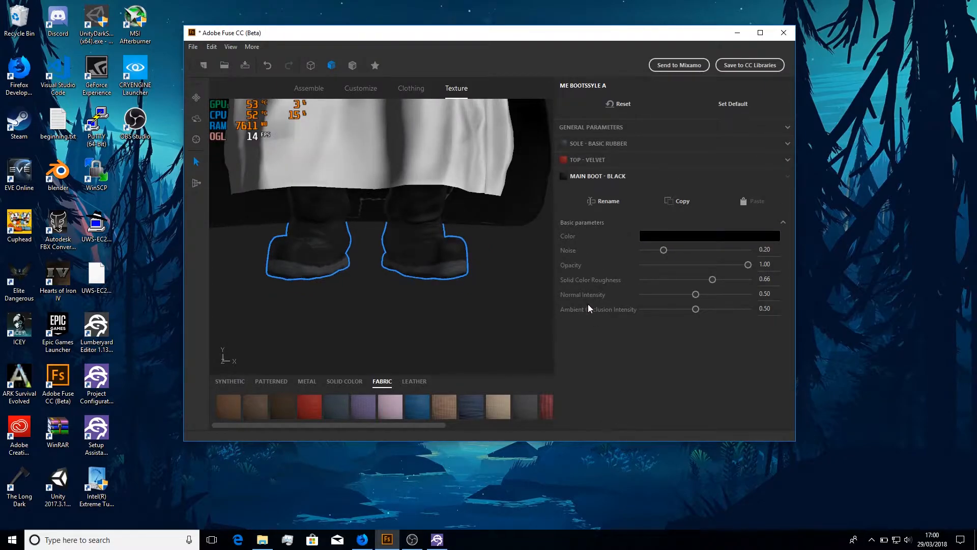
left_click(418, 381)
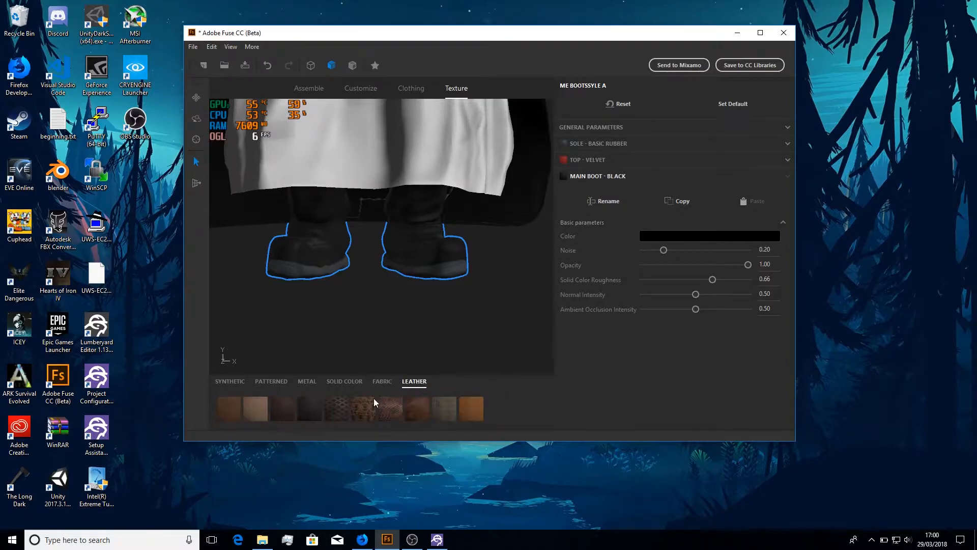
left_click(235, 408)
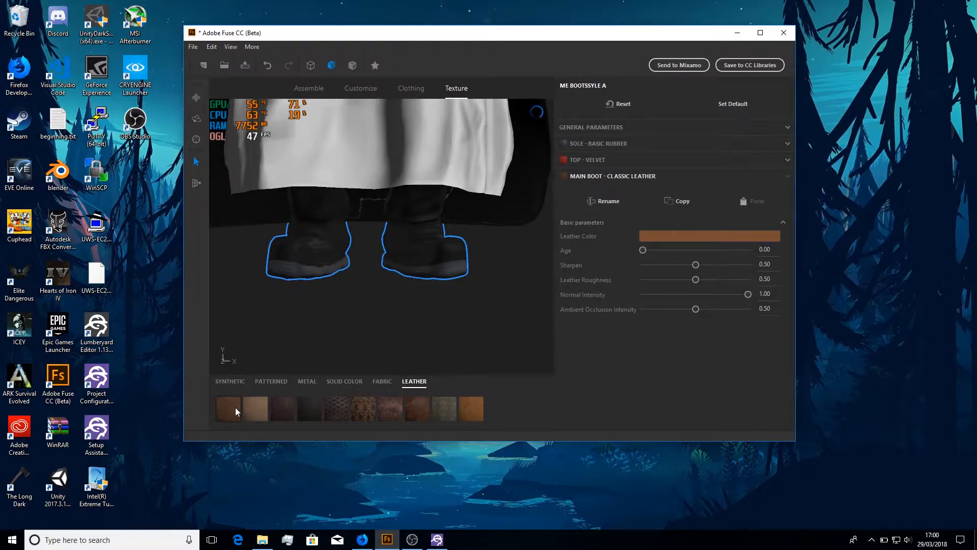
left_click(325, 411)
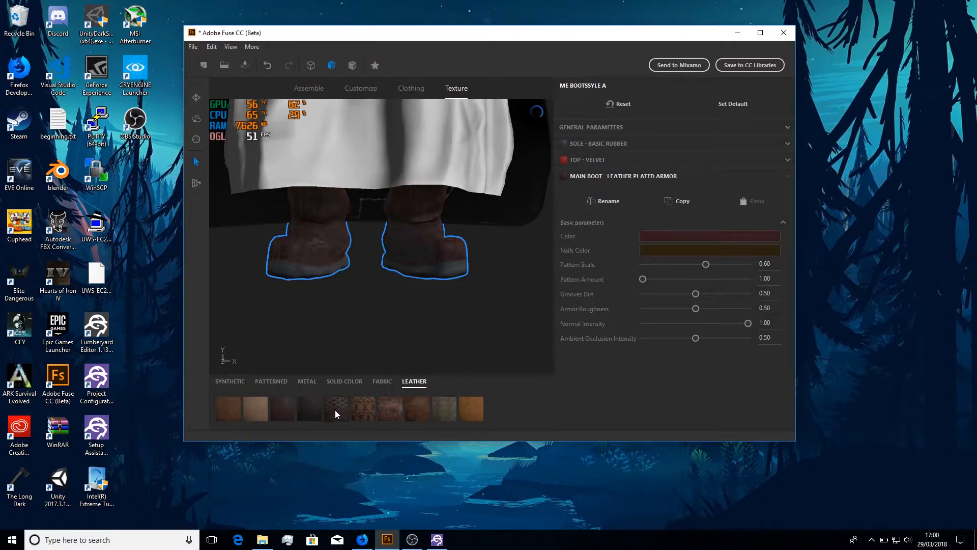
left_click(335, 411)
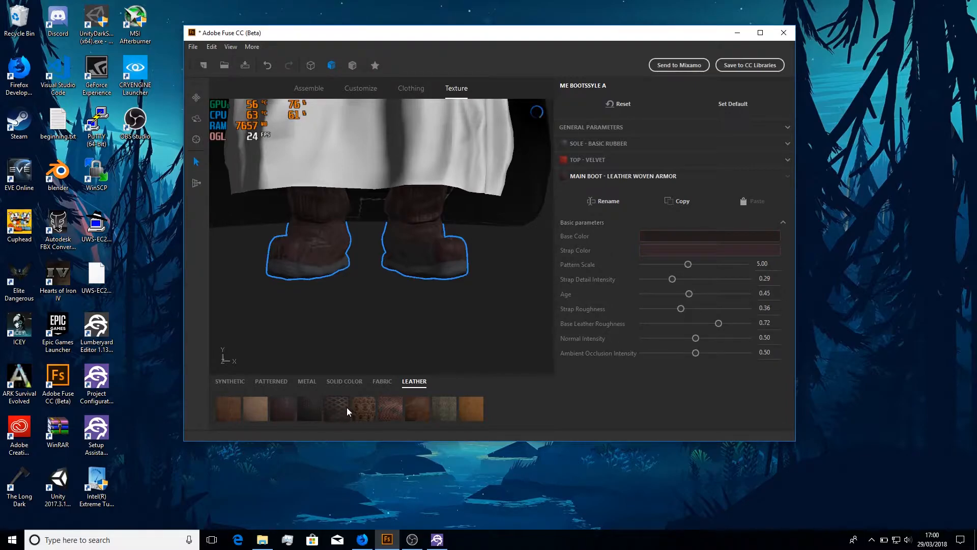
left_click(407, 407)
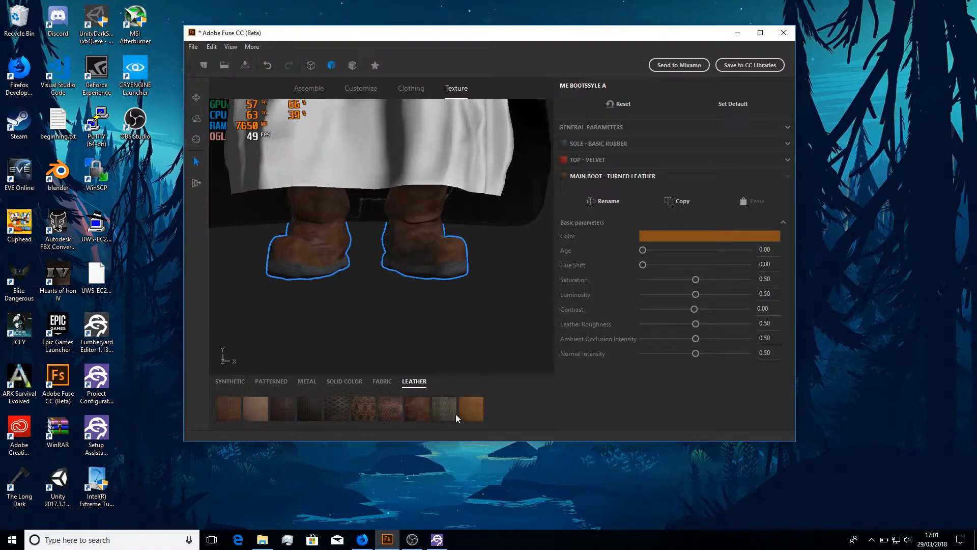
left_click(383, 381)
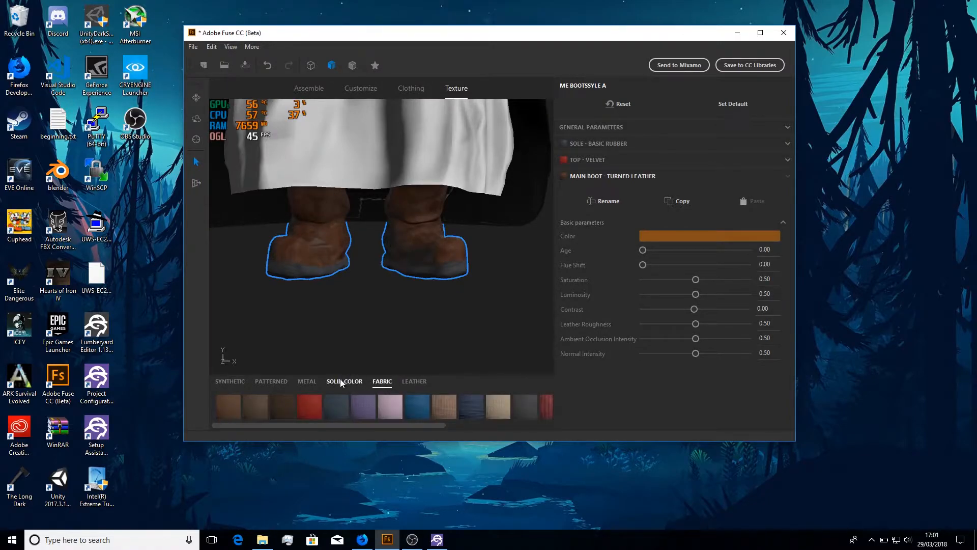
left_click(344, 381)
left_click(310, 382)
left_click(279, 382)
left_click(237, 382)
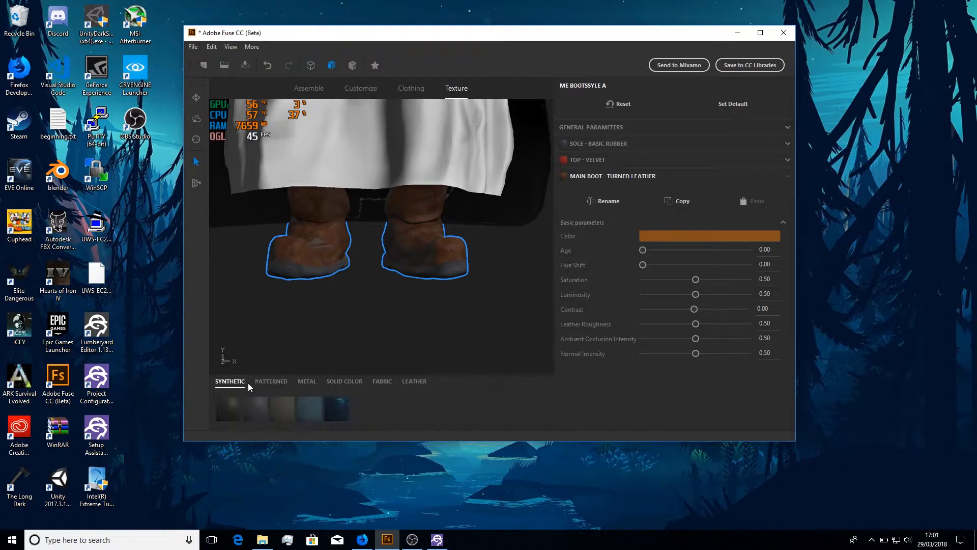
- Replace the boots with the brown prebuilt ME boots from the shoes and open the new boots' texture settings
left_click(406, 83)
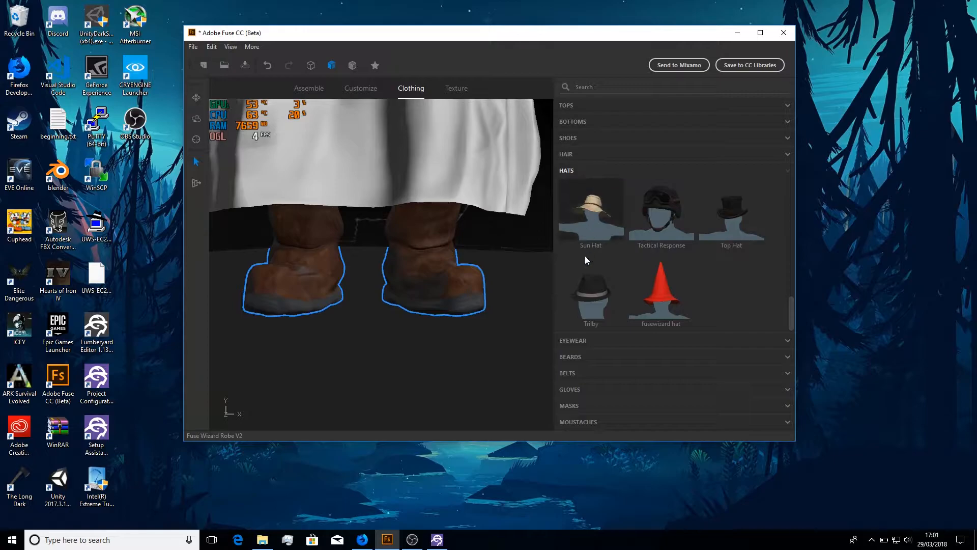
left_click(575, 138)
scroll(714, 228, "down", 1)
scroll(723, 203, "up", 1)
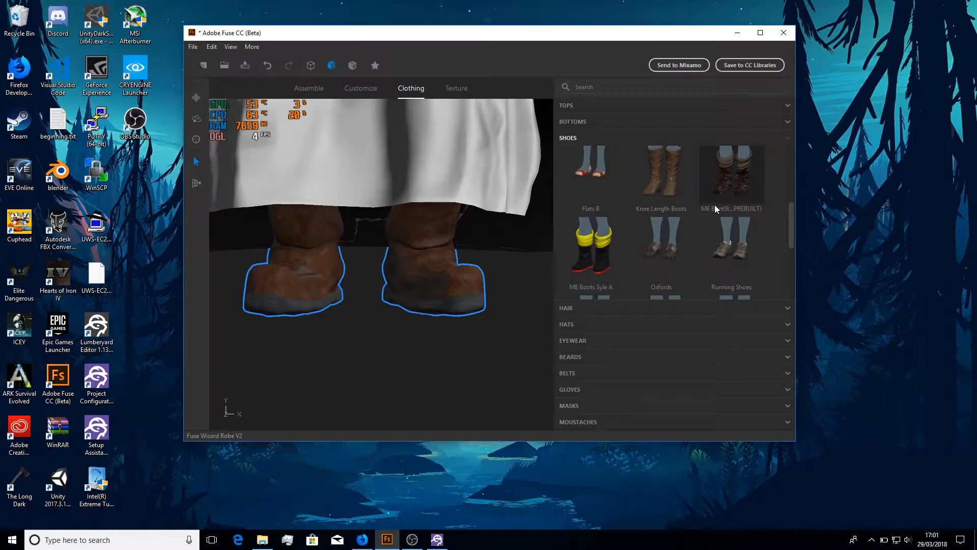
left_click(728, 165)
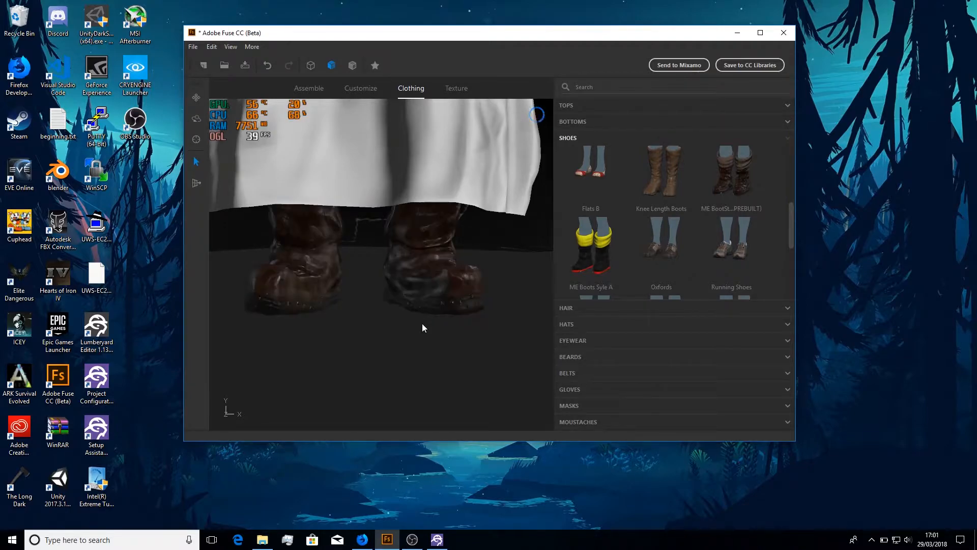
left_click(456, 88)
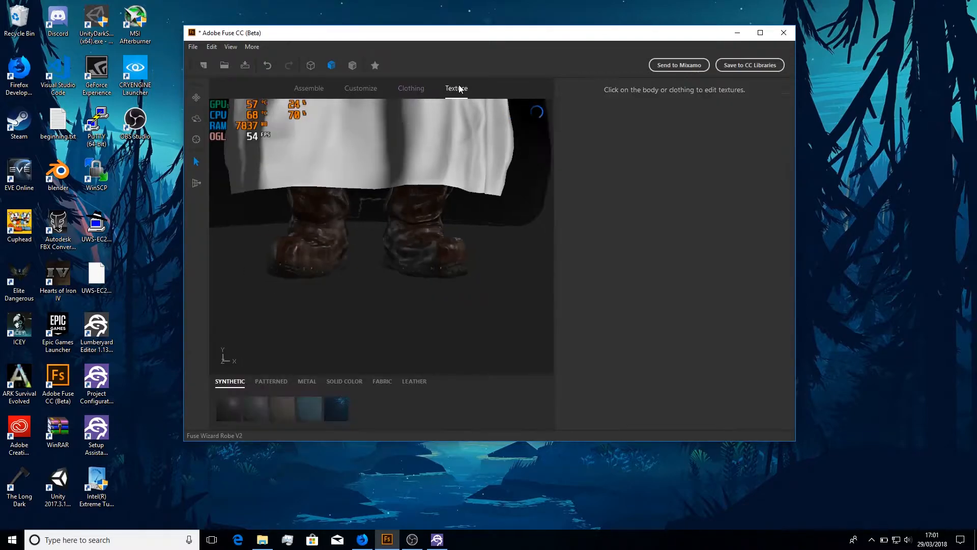
left_click(456, 271)
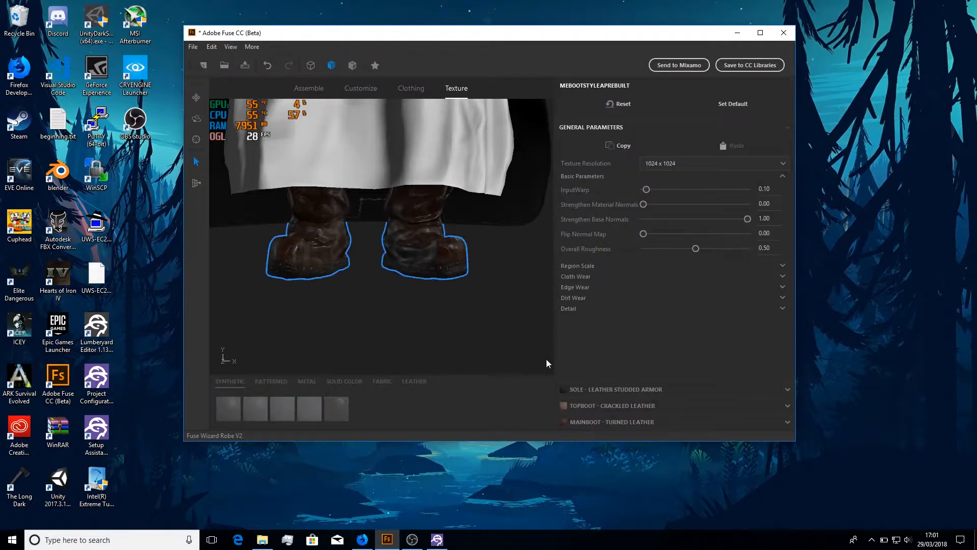
- Examine the new boots' general, sole, top and main section texture settings, along with the leather materials available for the main section
left_click(596, 390)
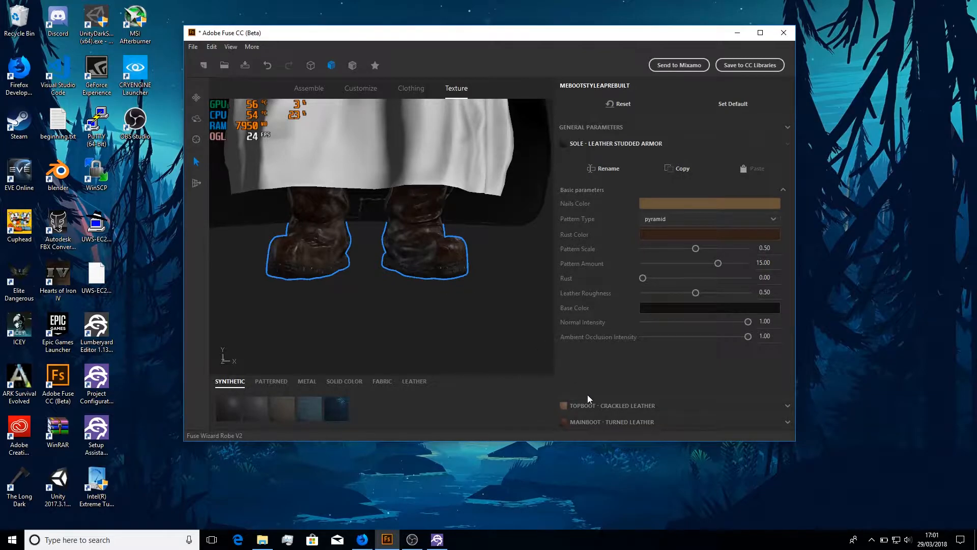
left_click(602, 406)
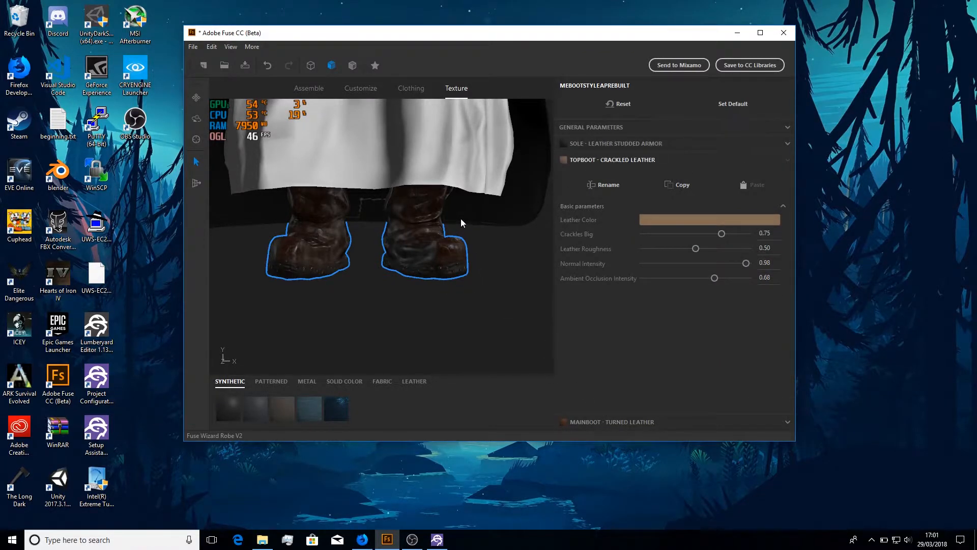
left_click(633, 422)
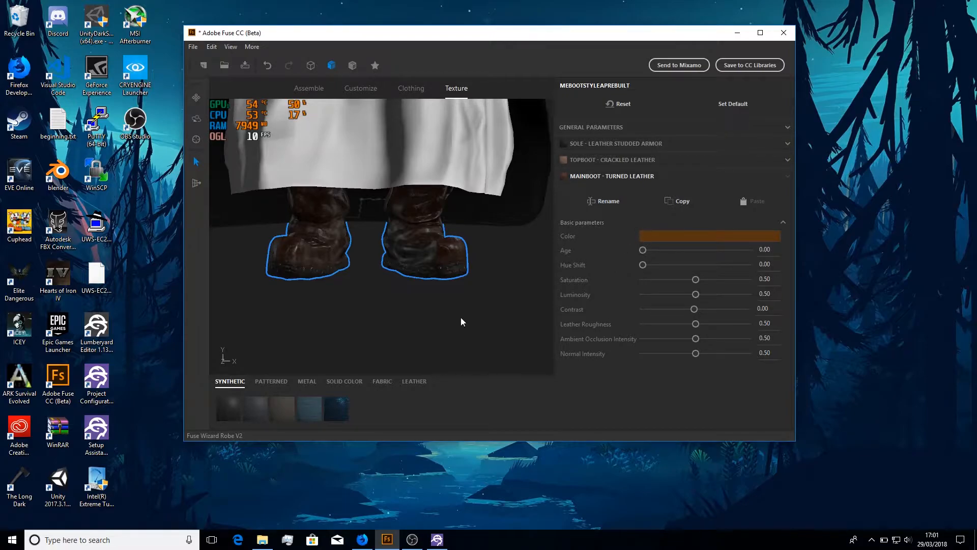
left_click(414, 381)
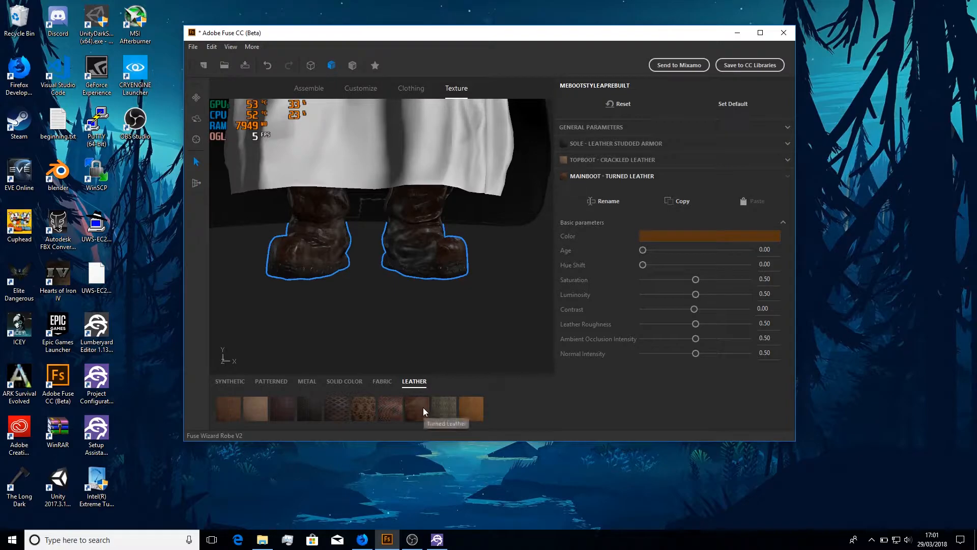
scroll(431, 302, "down", 3)
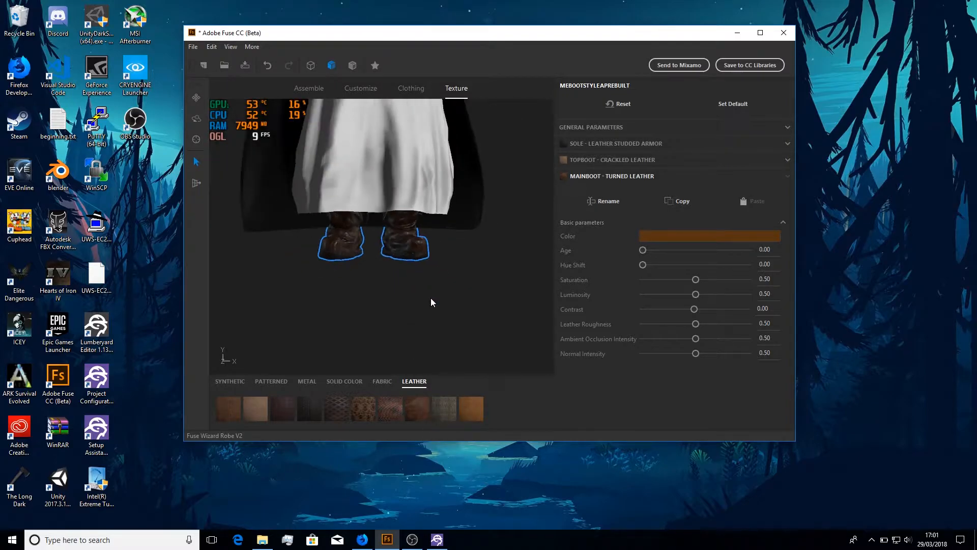
scroll(436, 346, "down", 2)
scroll(501, 229, "down", 2)
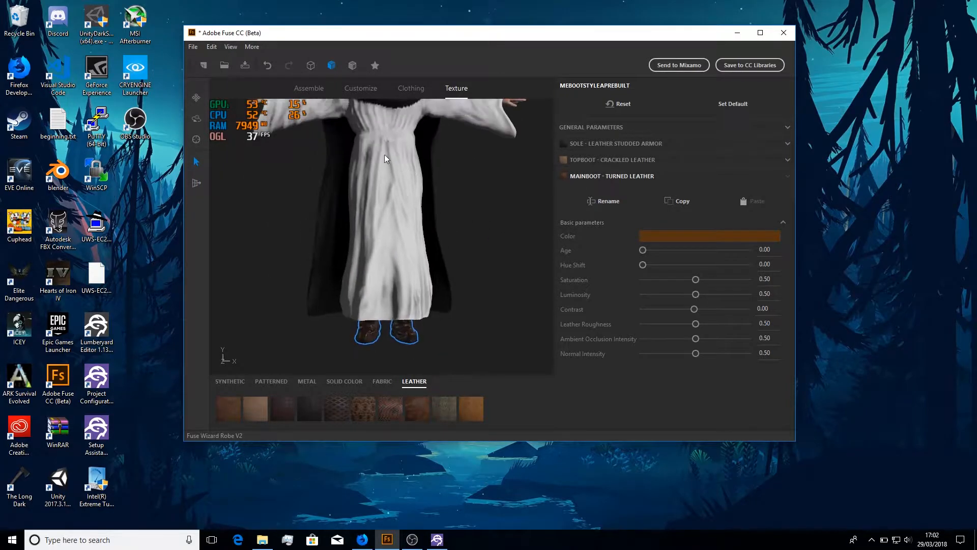
left_click(594, 127)
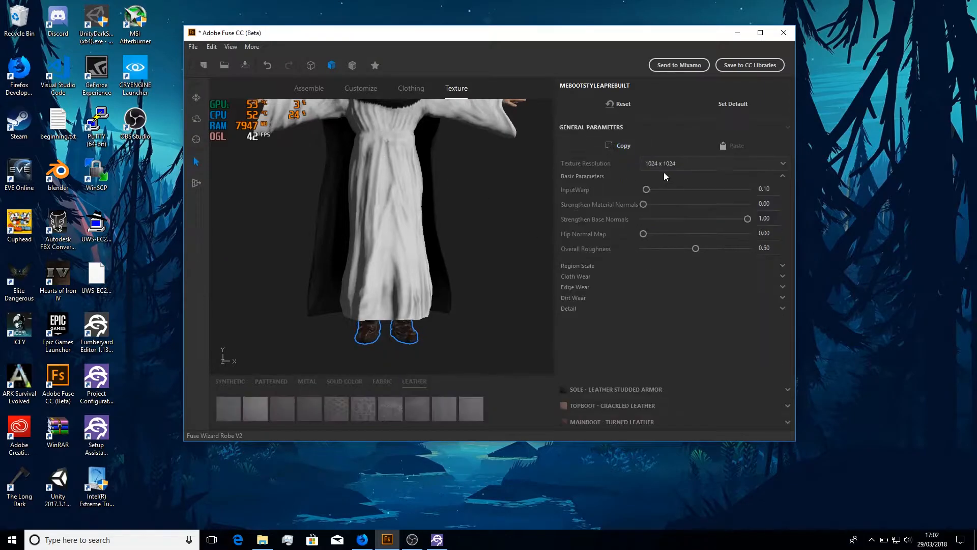
- Select the wizard robe, try Wool Fabric on its white robe section, and settle on Cotton Fabric
left_click(408, 178)
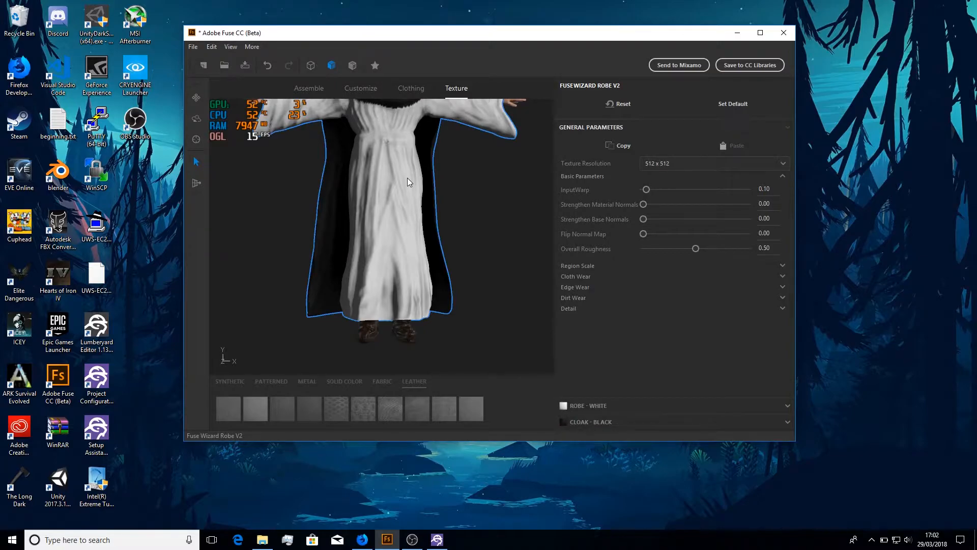
left_click(582, 407)
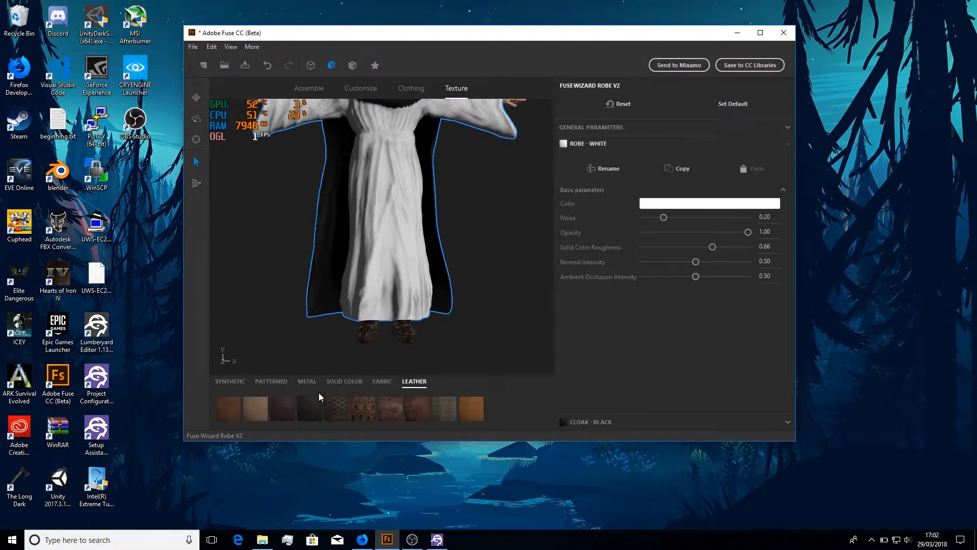
left_click(382, 381)
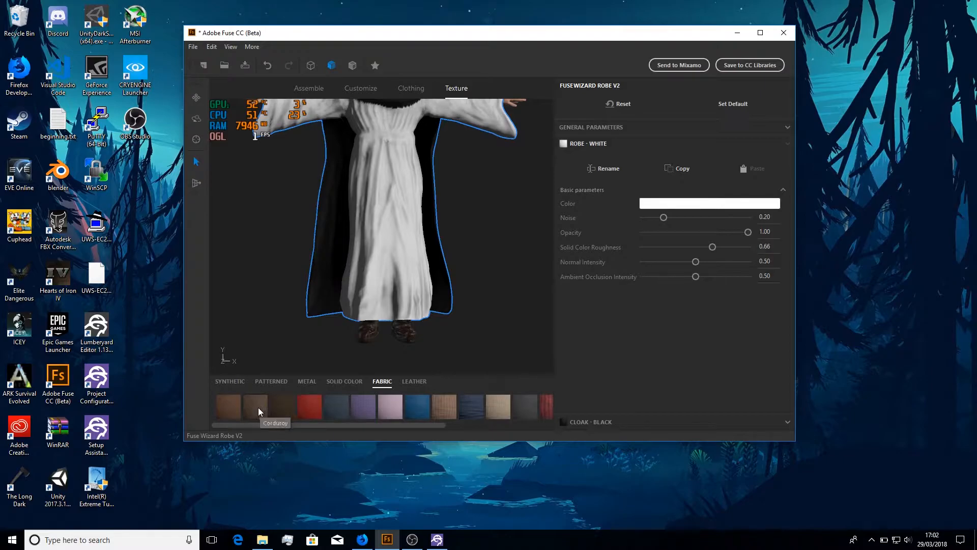
left_click_drag(395, 424, 452, 426)
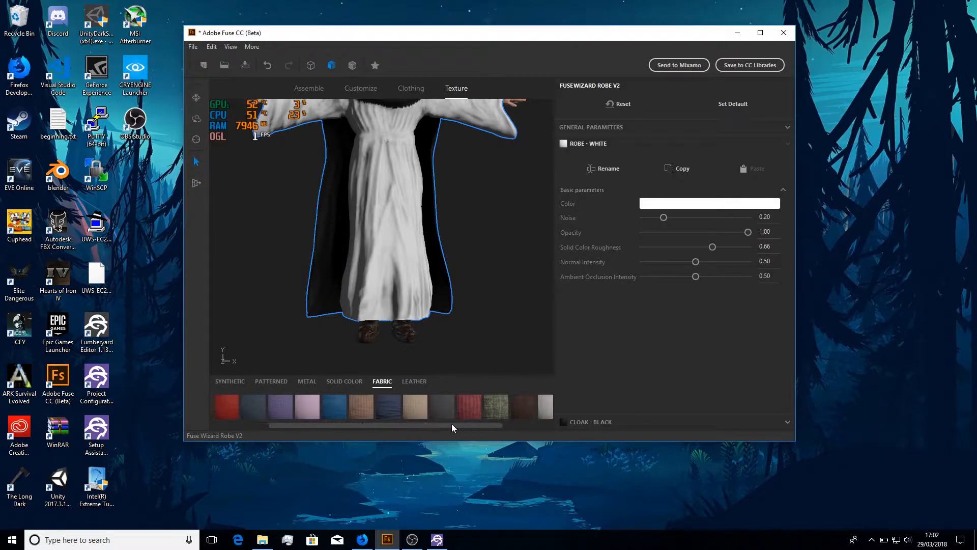
left_click(368, 407)
middle_click_drag(521, 254, 524, 284)
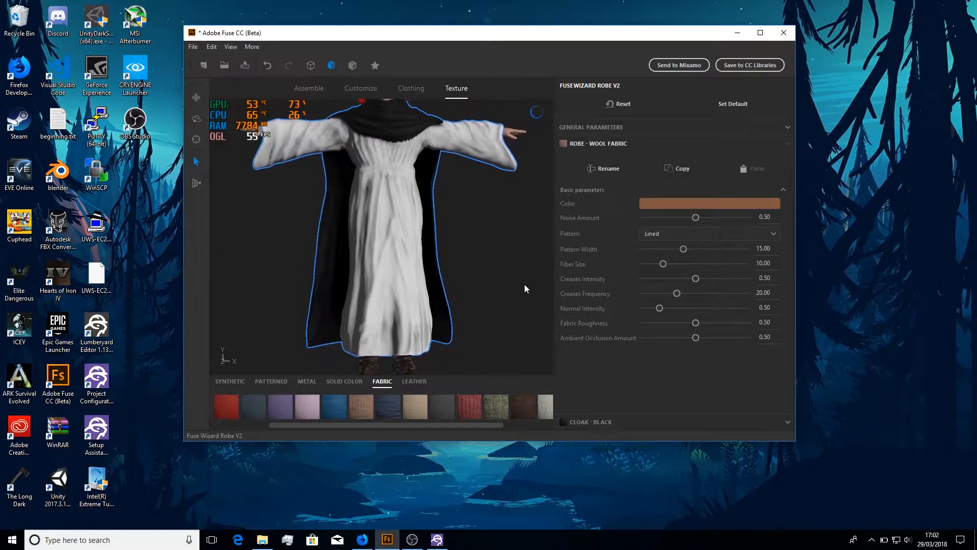
left_click(411, 408)
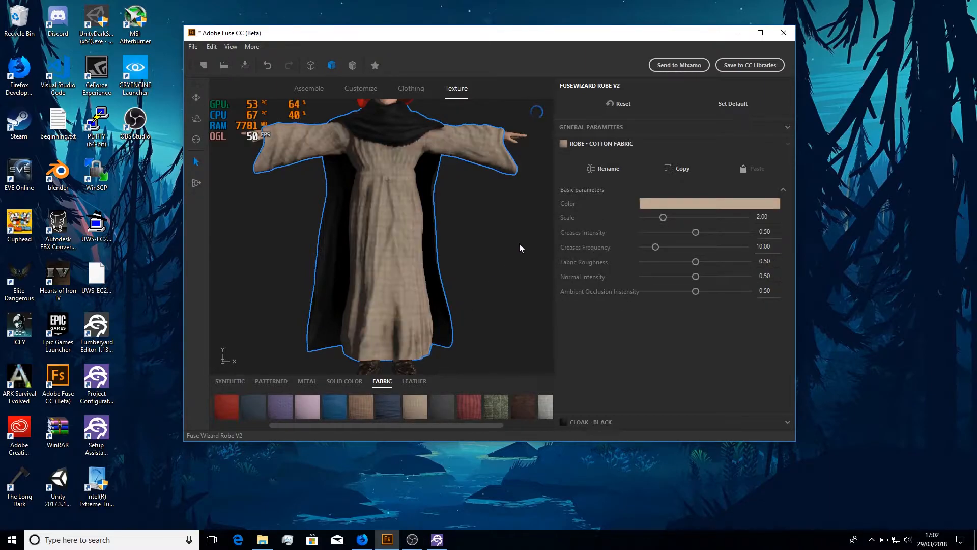
middle_click_drag(519, 244, 511, 209)
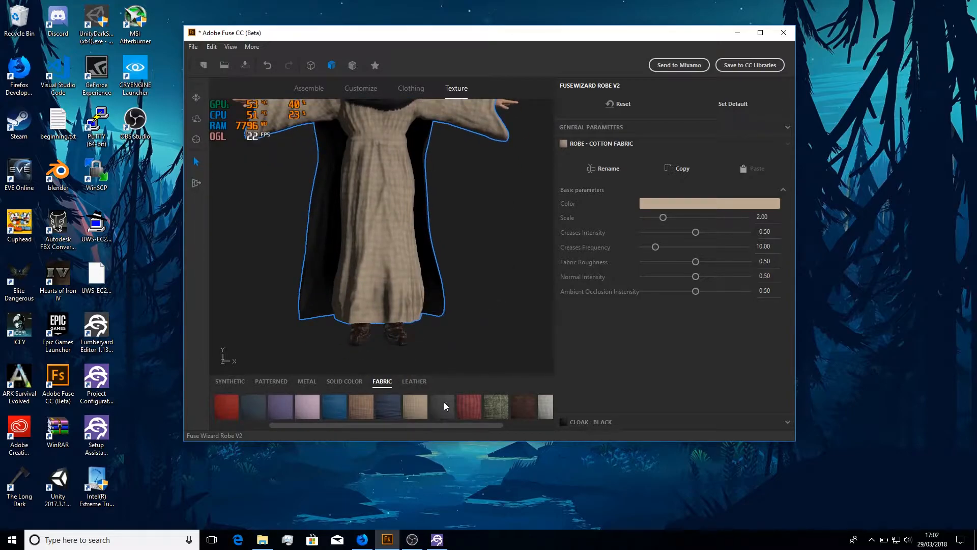
- Look through the patterned and fabric materials and inspect the cotton robe both close up and on the whole character
left_click(274, 383)
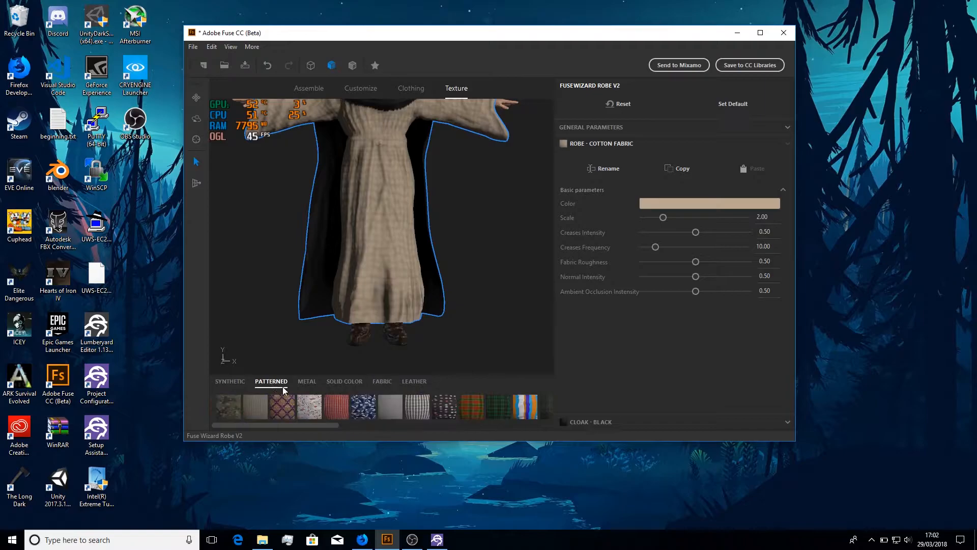
left_click_drag(301, 422, 390, 433)
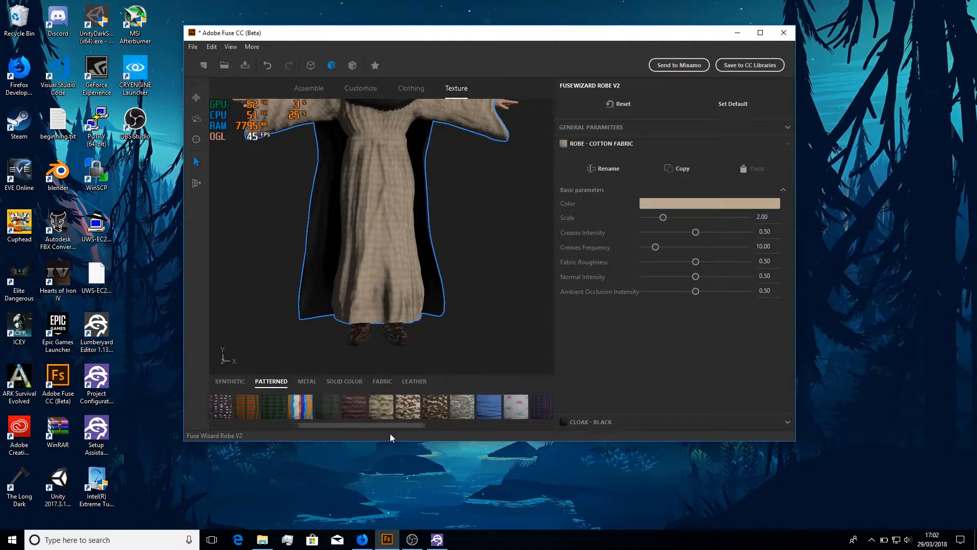
left_click(373, 380)
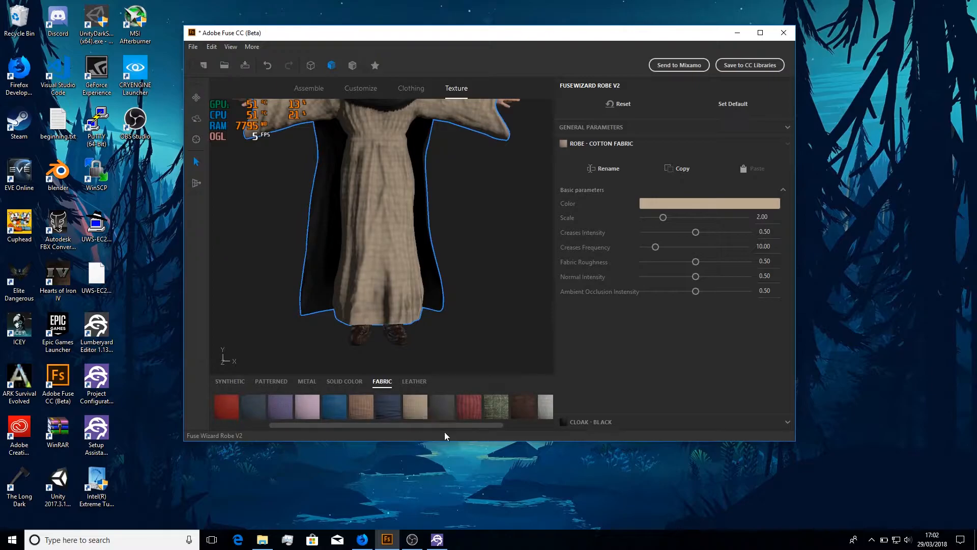
scroll(487, 271, "down", 5)
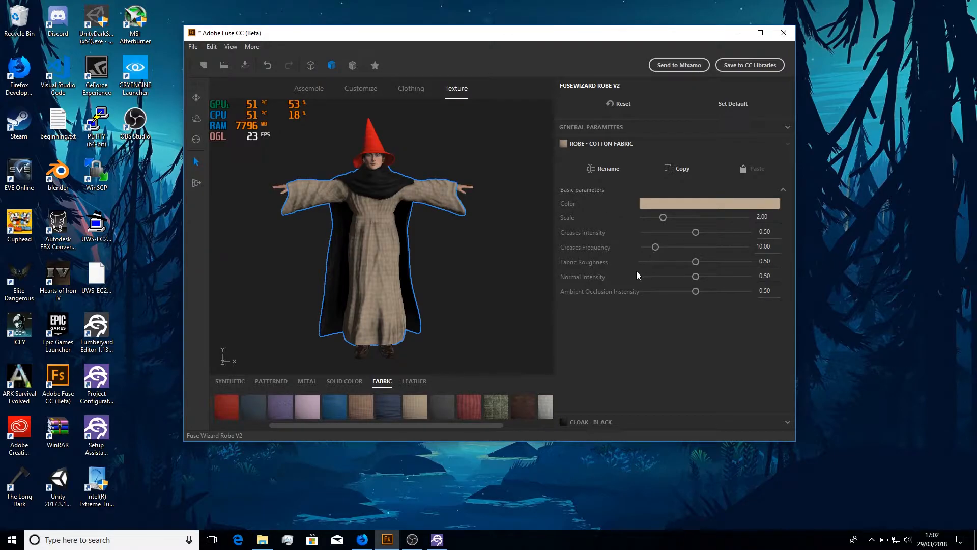
scroll(506, 257, "up", 6)
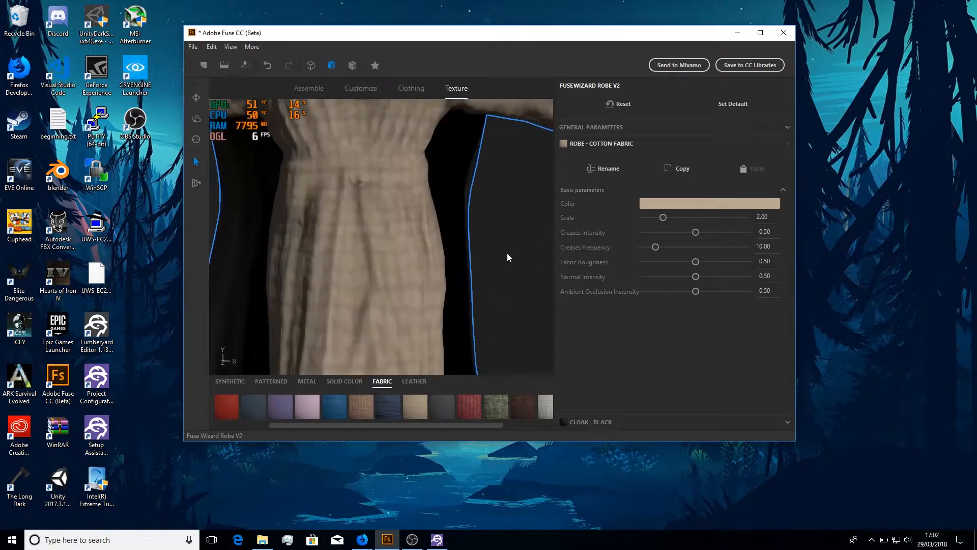
scroll(507, 257, "down", 6)
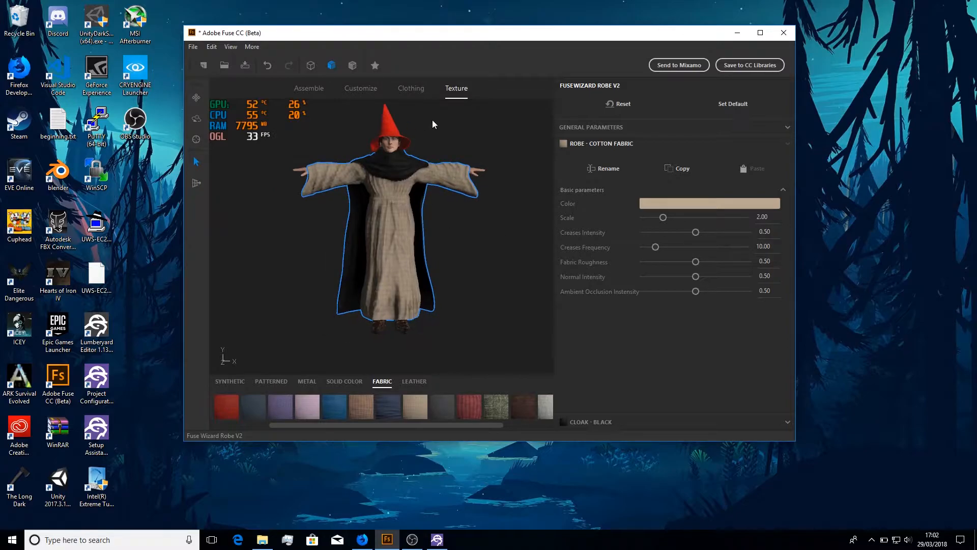
- Switch to File Explorer, go into the Fuse_WiseWizard folder and try to open WhiteWizard.fuse from there
left_click(261, 541)
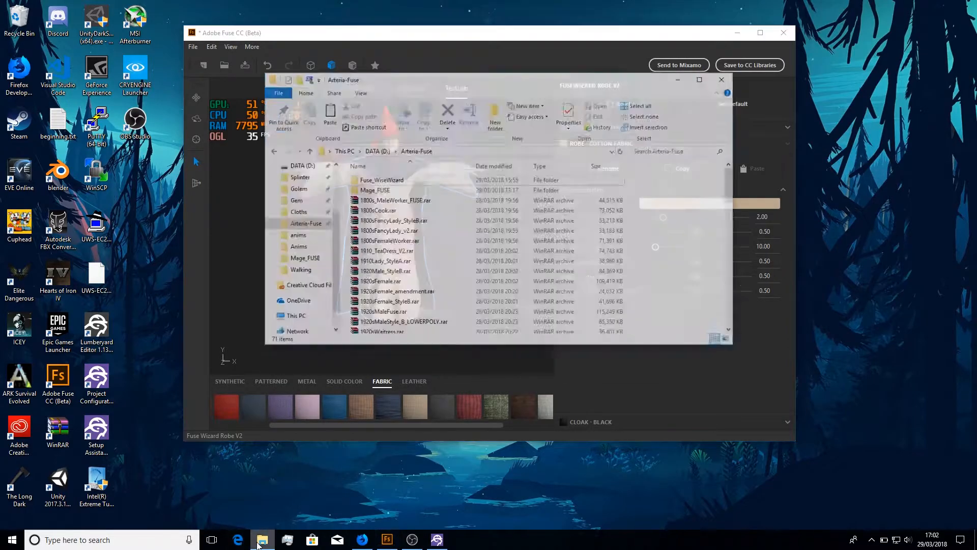
double_click(400, 160)
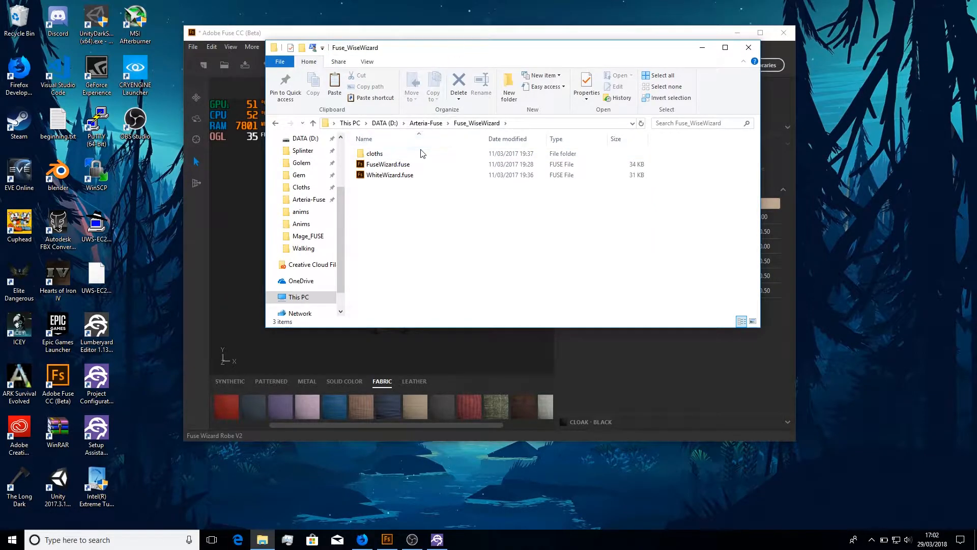
left_click(411, 176)
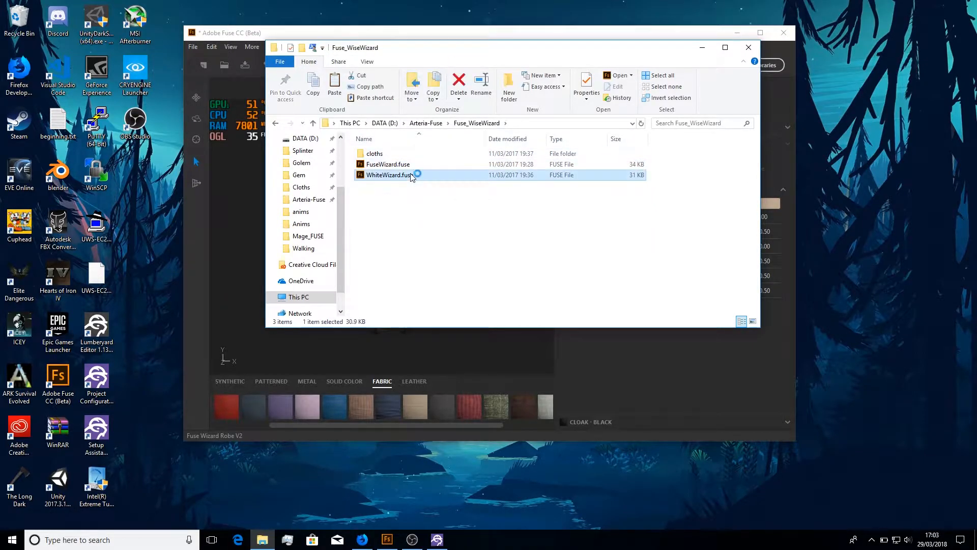
left_click(695, 48)
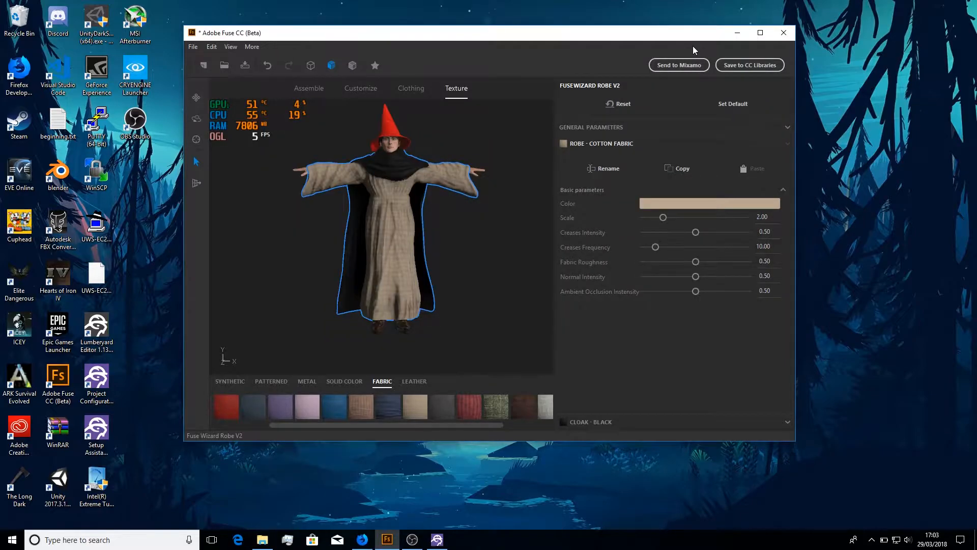
left_click(262, 540)
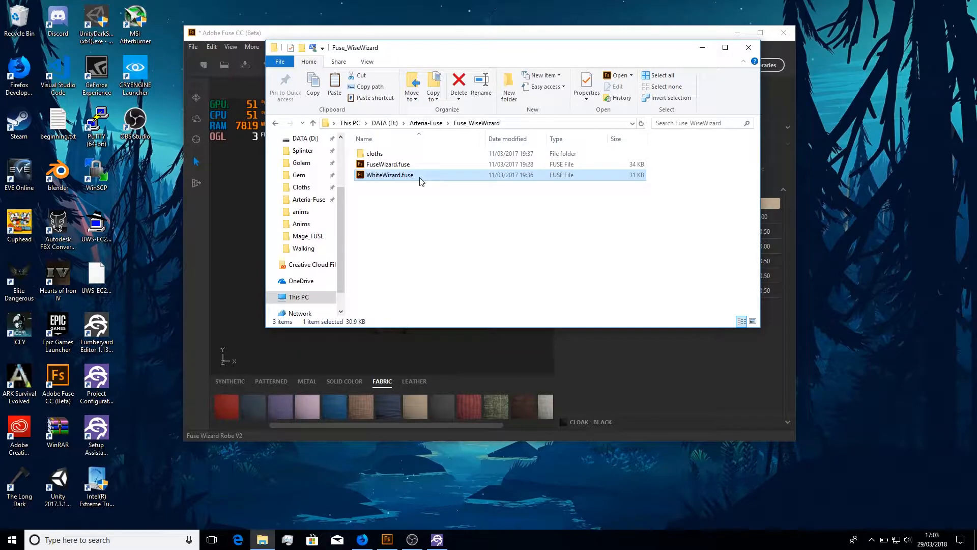
double_click(423, 175)
left_click(702, 48)
- Load the recent model Mage_WhiteRobe.fuse, saving the current character as wizardtest in the Arteria-Fuse folder's Fuse_WiseWizard subfolder
left_click(192, 47)
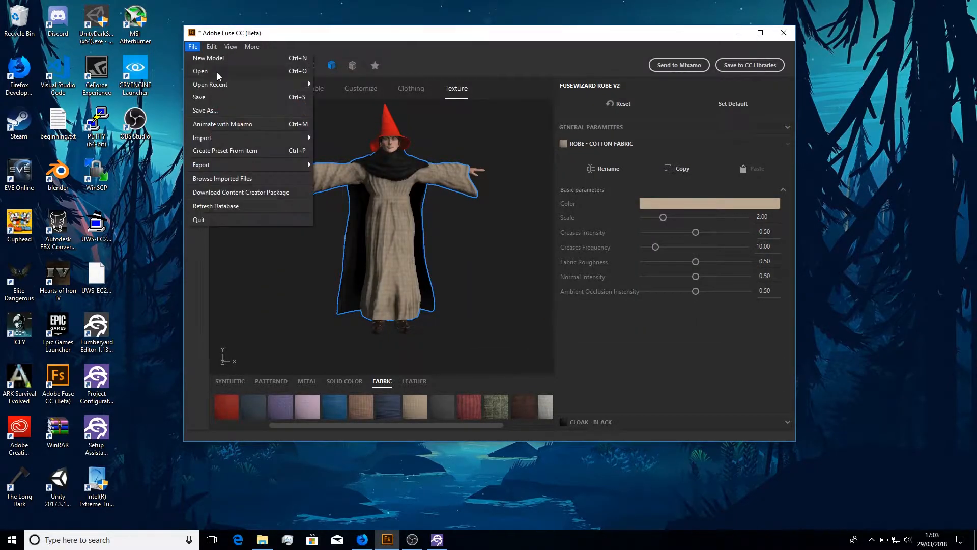
mouse_move(249, 85)
left_click(334, 97)
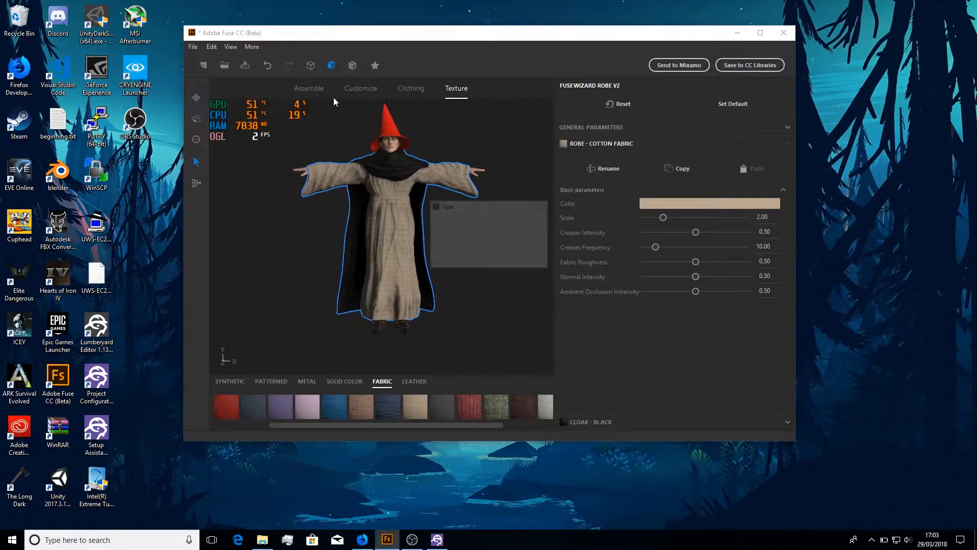
left_click(446, 257)
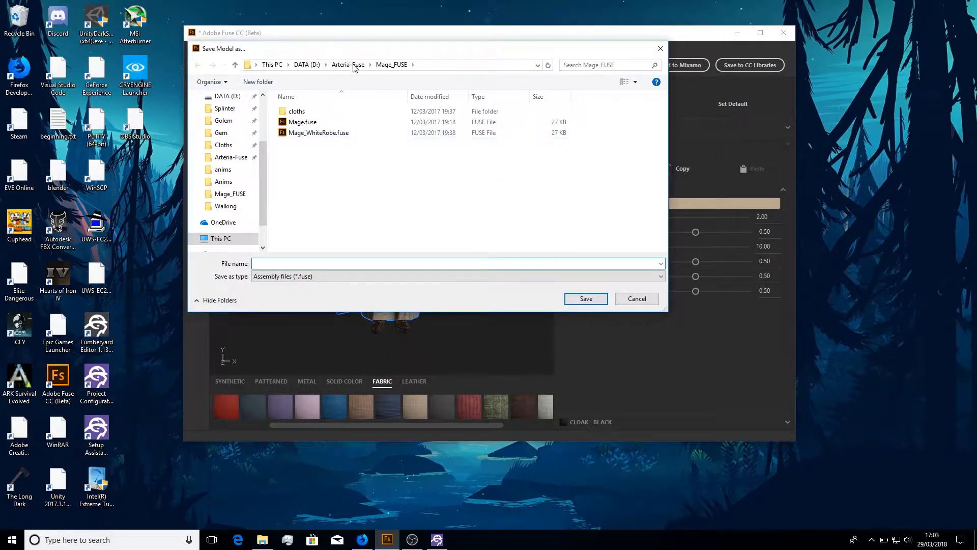
left_click(348, 65)
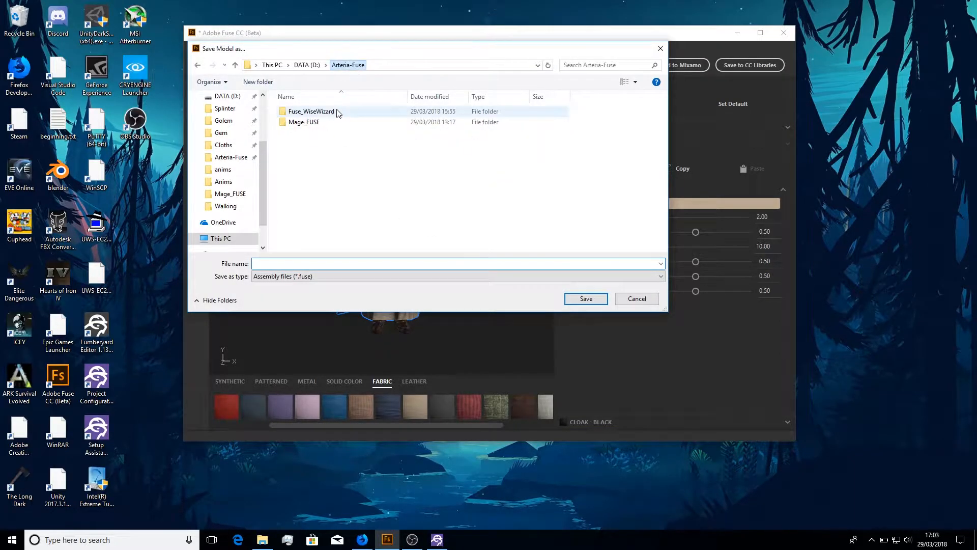
double_click(308, 111)
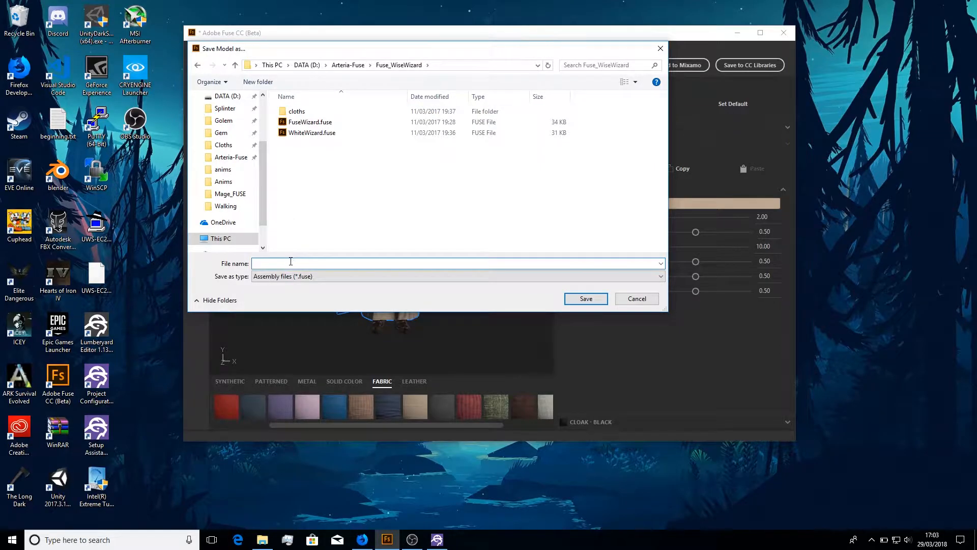
type("wizardtest")
left_click(585, 299)
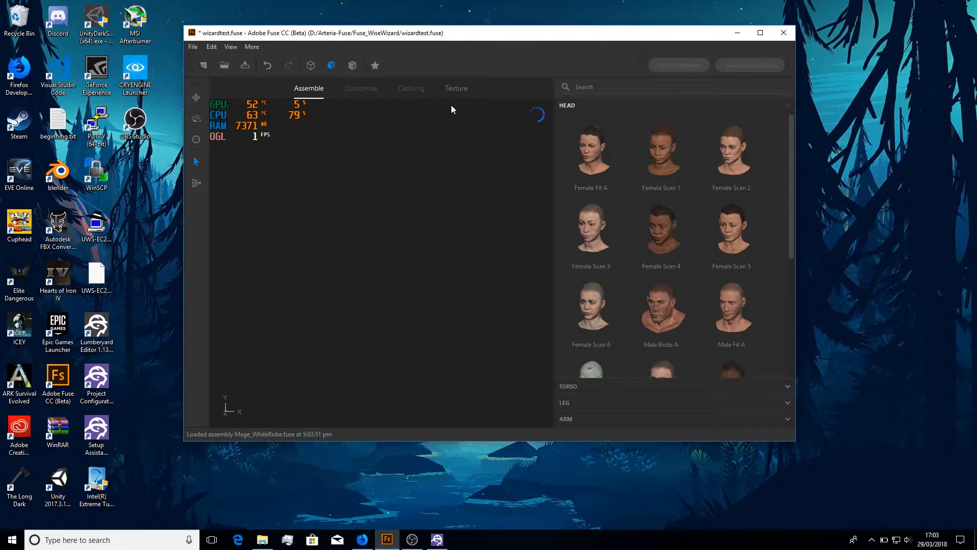
left_click(455, 89)
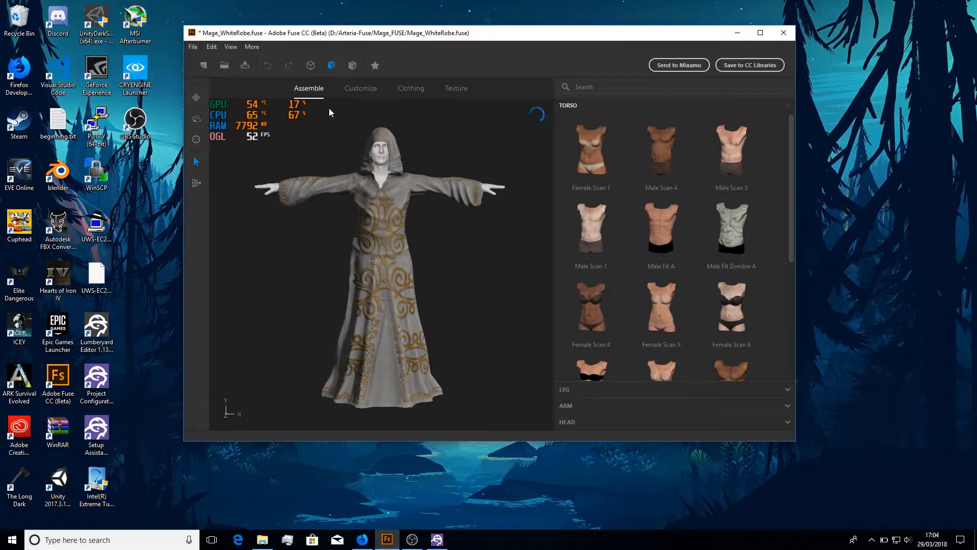
- Open the WhiteWizard.fuse model from the Fuse_WiseWizard folder
left_click(194, 47)
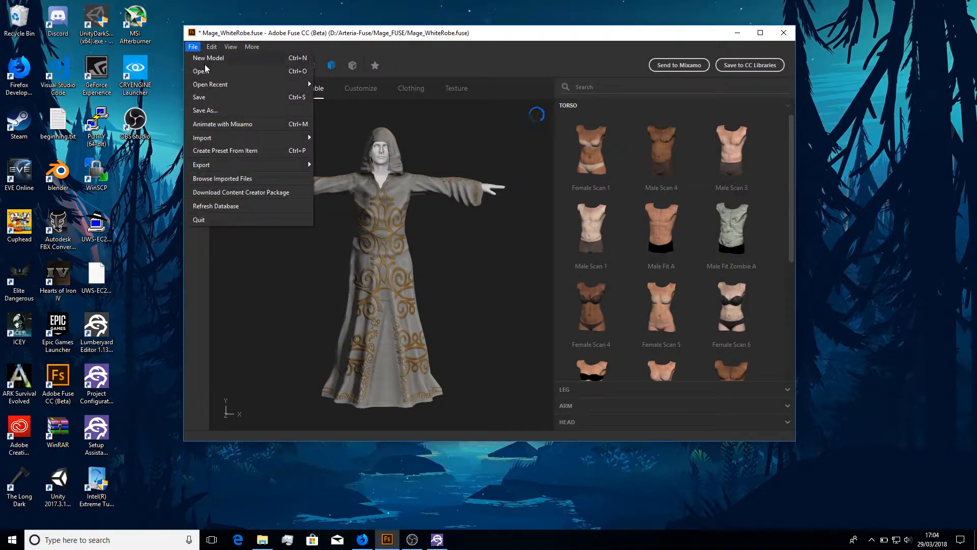
left_click(227, 96)
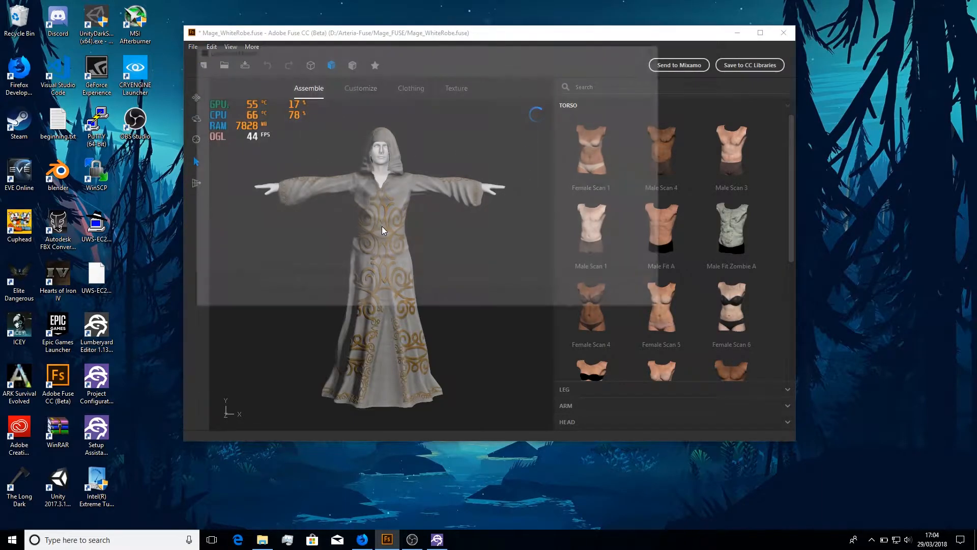
left_click(326, 133)
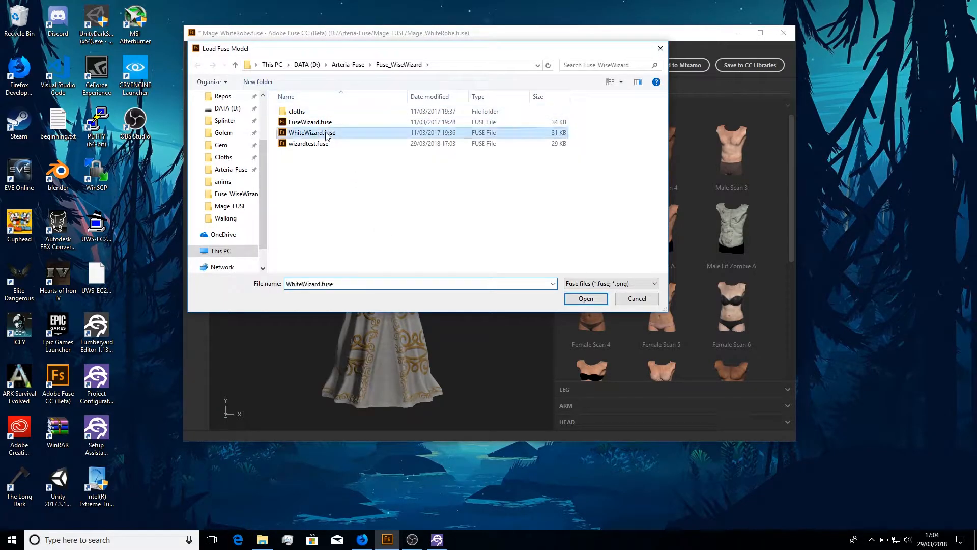
left_click(586, 300)
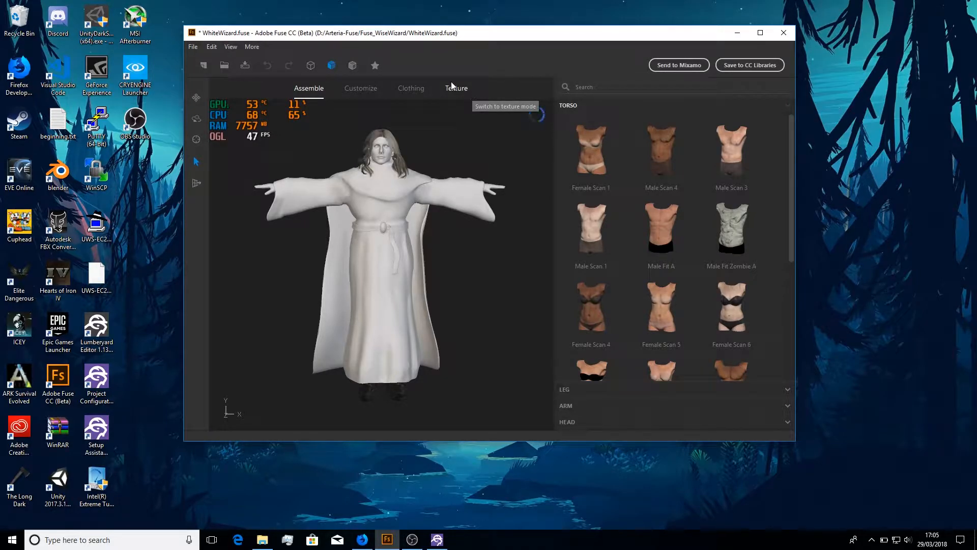
- Go to texture editing, select the wizard's robe and examine the color of its Regular Denim Fabric robe section close up
left_click(460, 90)
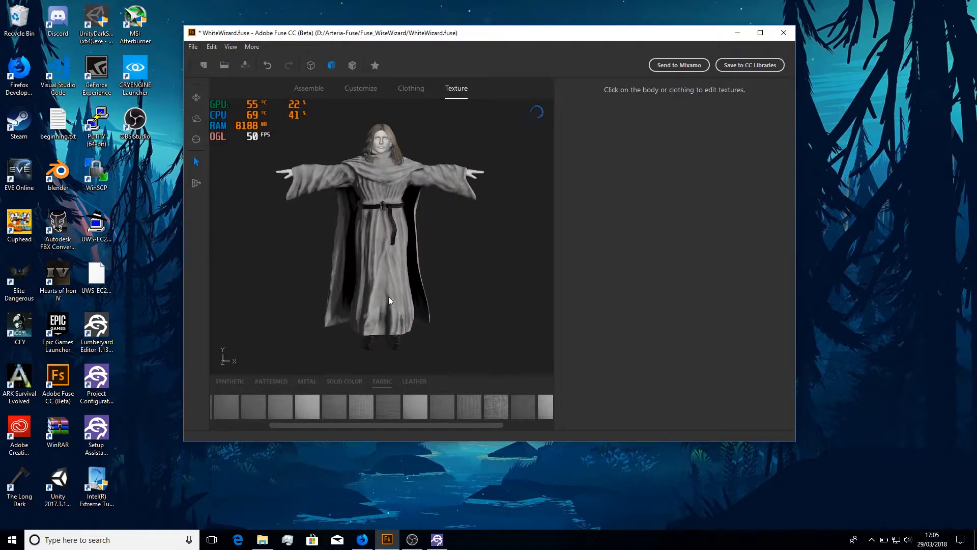
left_click(378, 261)
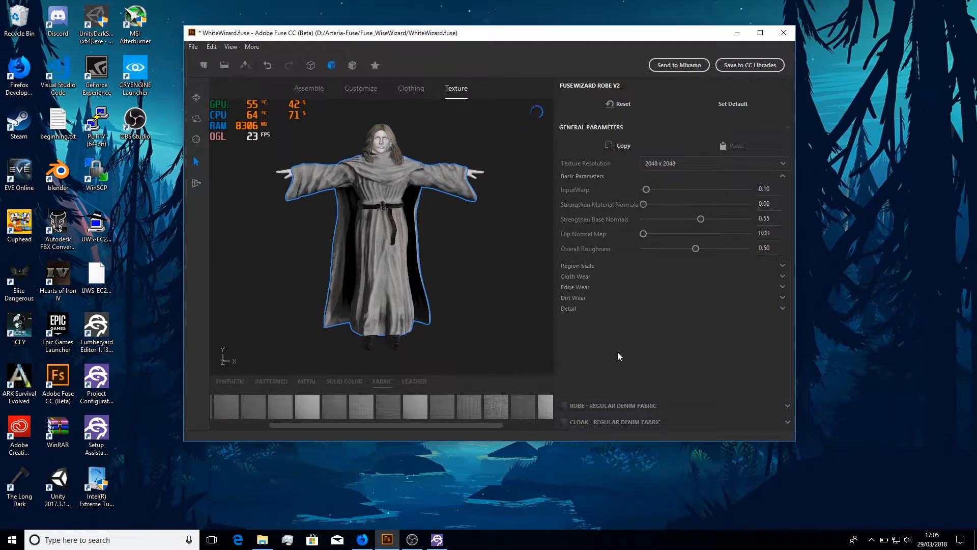
left_click(637, 407)
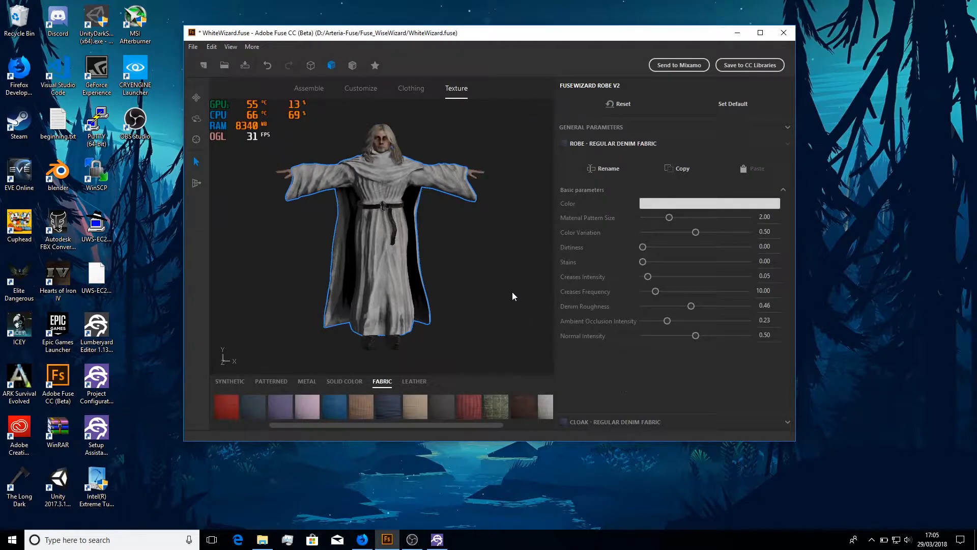
scroll(512, 291, "up", 5)
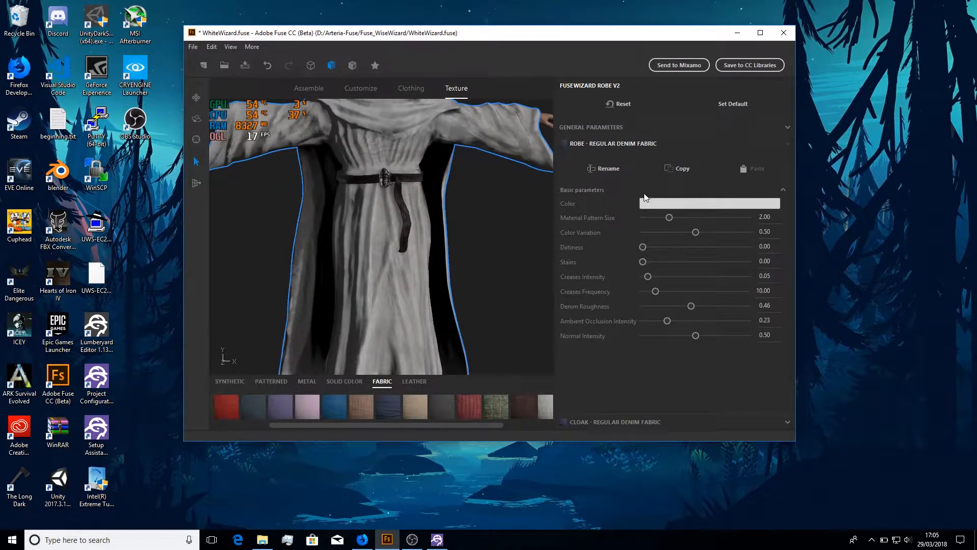
left_click(658, 203)
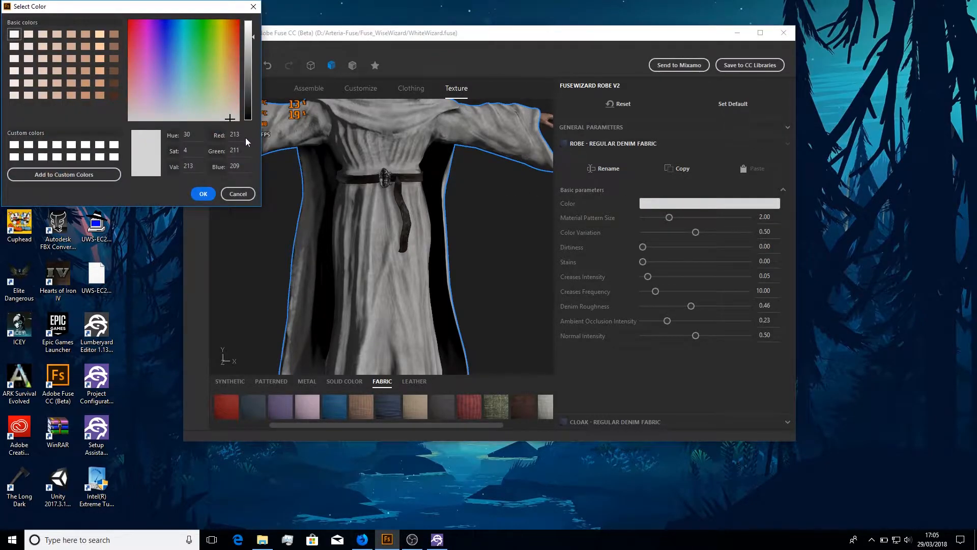
left_click(253, 6)
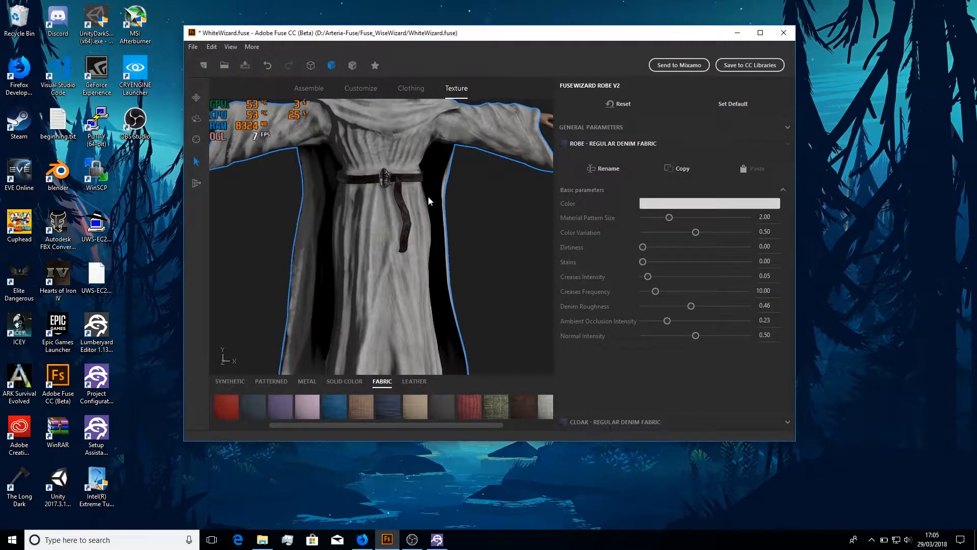
- Select the wizard's belt and examine its texture parameters, then view more of the character
left_click(393, 182)
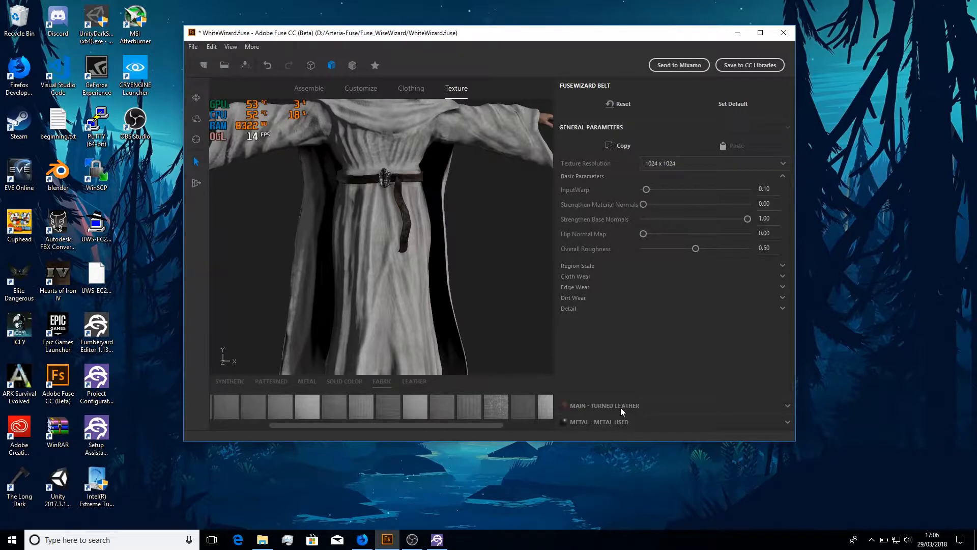
scroll(473, 228, "down", 5)
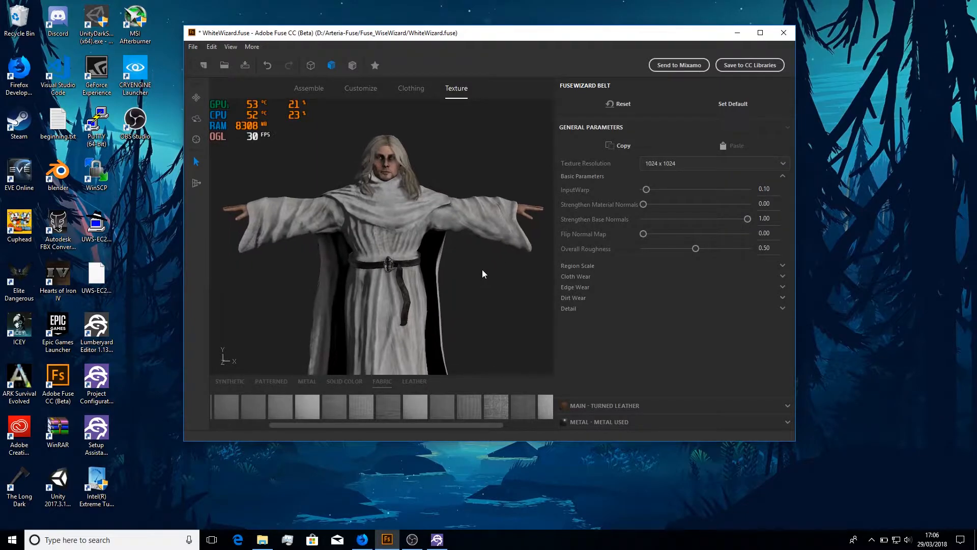
middle_click_drag(486, 298, 475, 218)
middle_click_drag(488, 233, 509, 256)
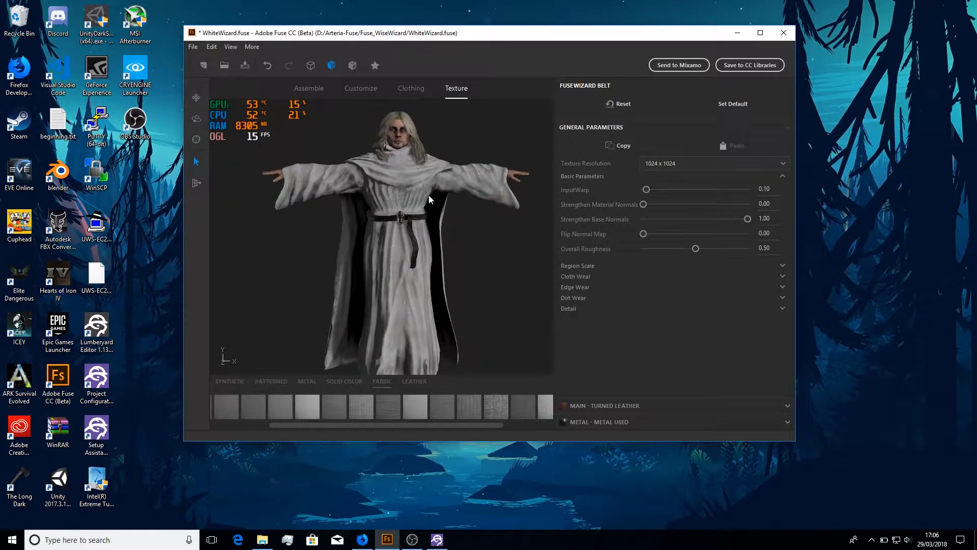
- Select the wizard's body and choose a texture resolution of 2048 x 2048
left_click(400, 137)
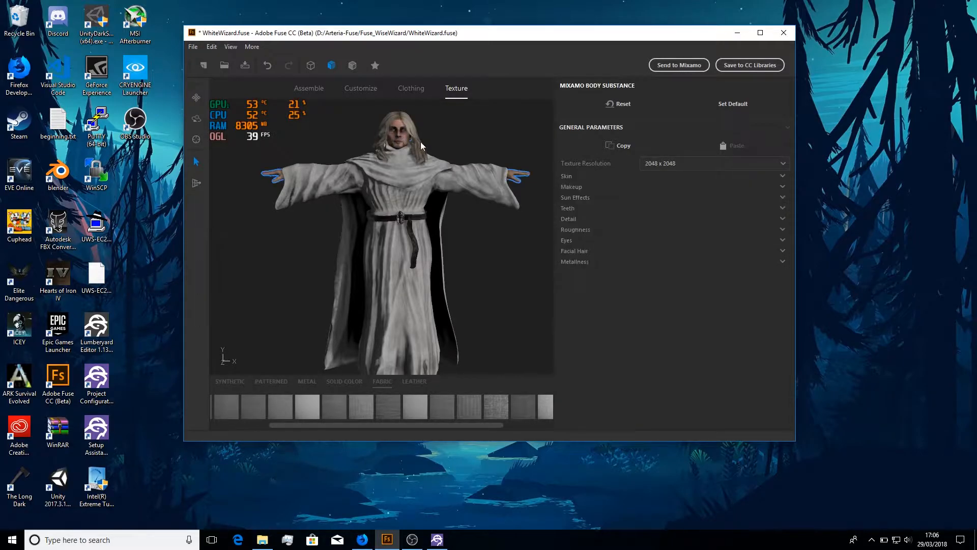
left_click(687, 164)
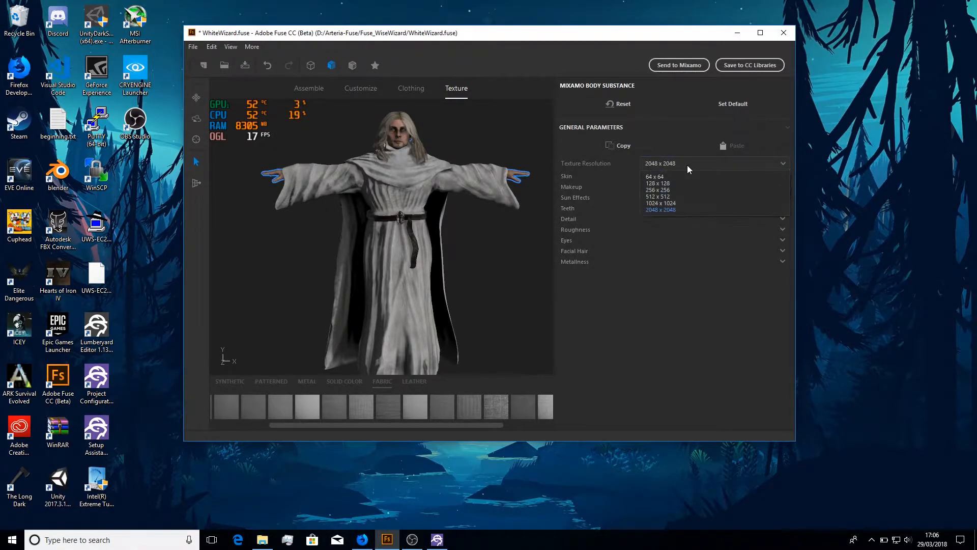
left_click(661, 210)
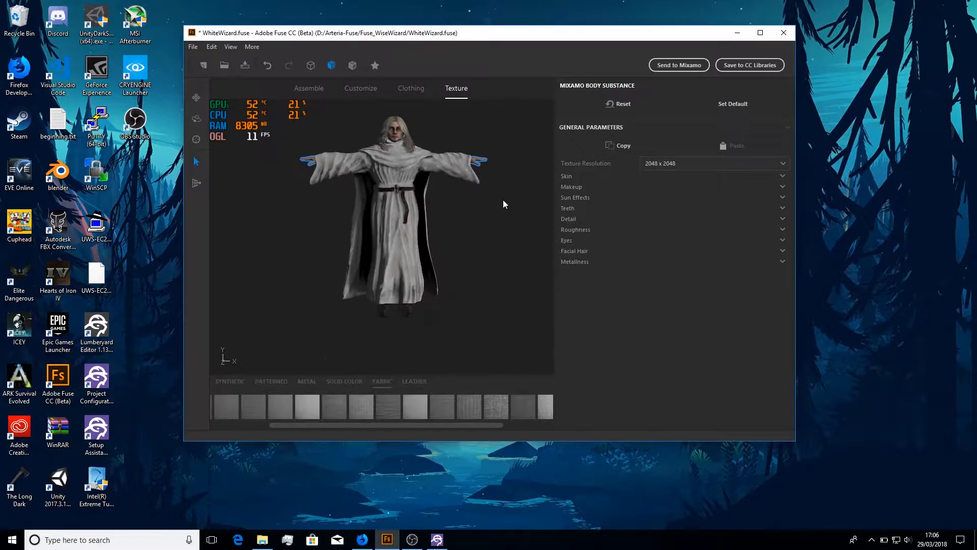
- Check the texture resolution options of the boots and the texture parameters of the belt
left_click(402, 307)
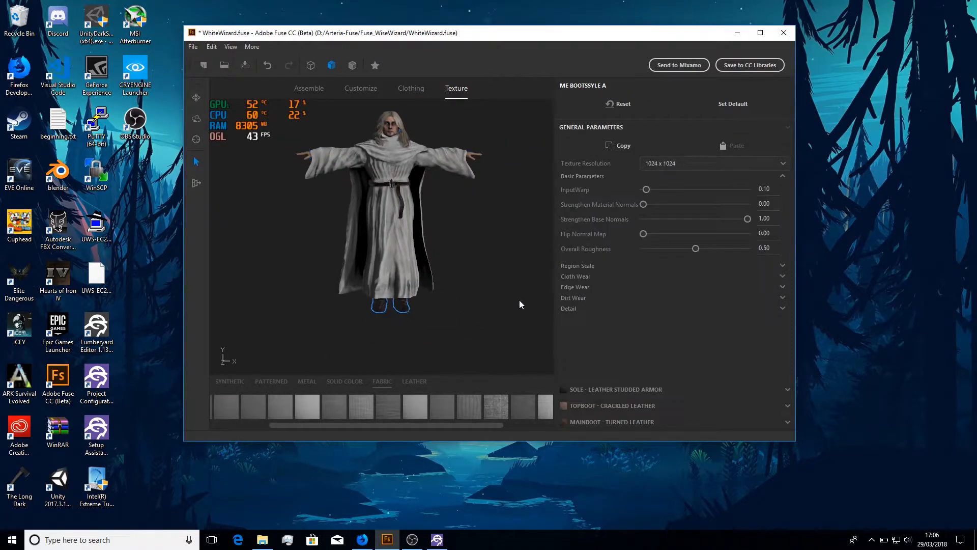
left_click(666, 161)
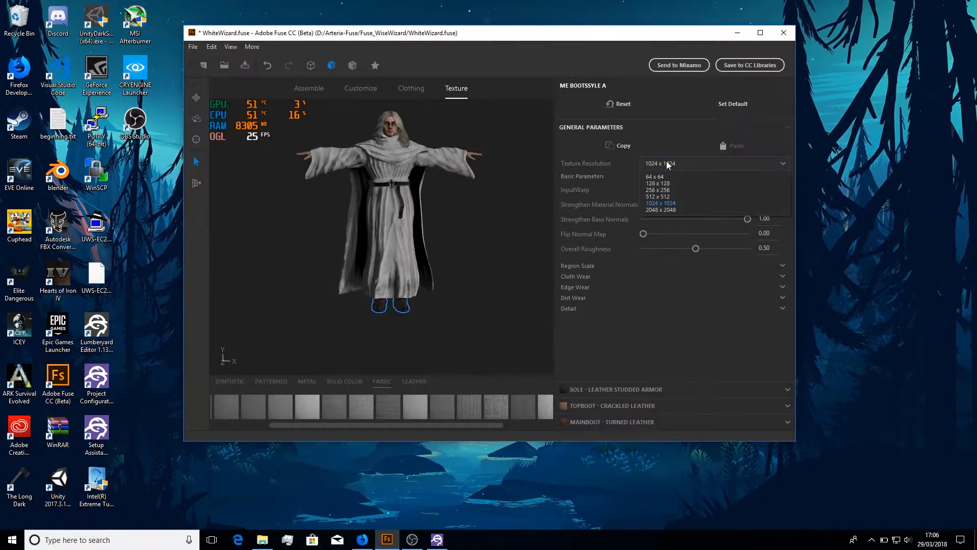
left_click(667, 161)
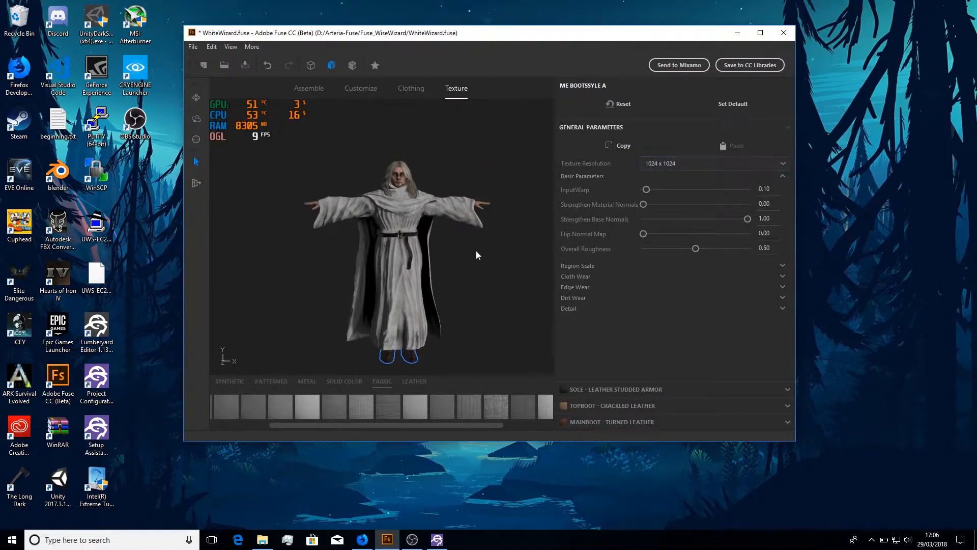
scroll(477, 258, "up", 3)
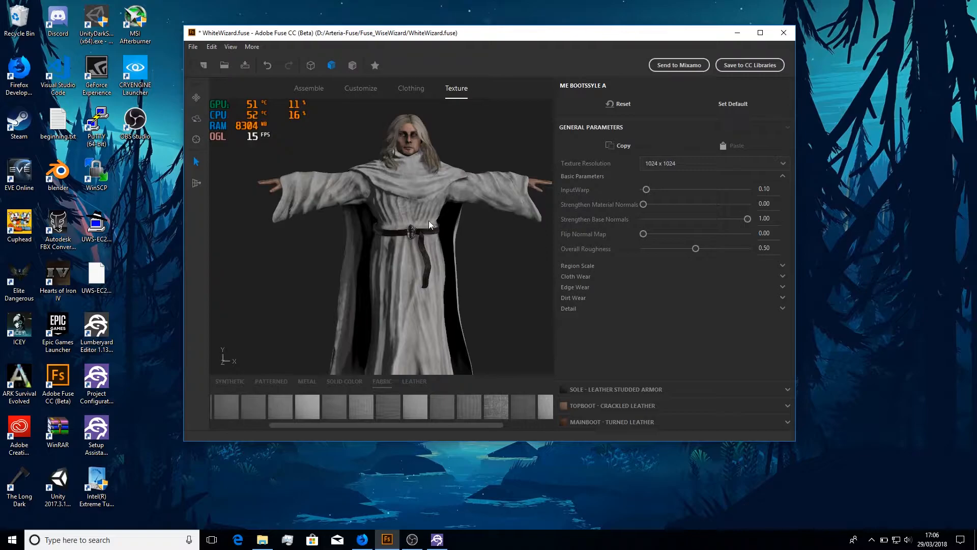
left_click(416, 235)
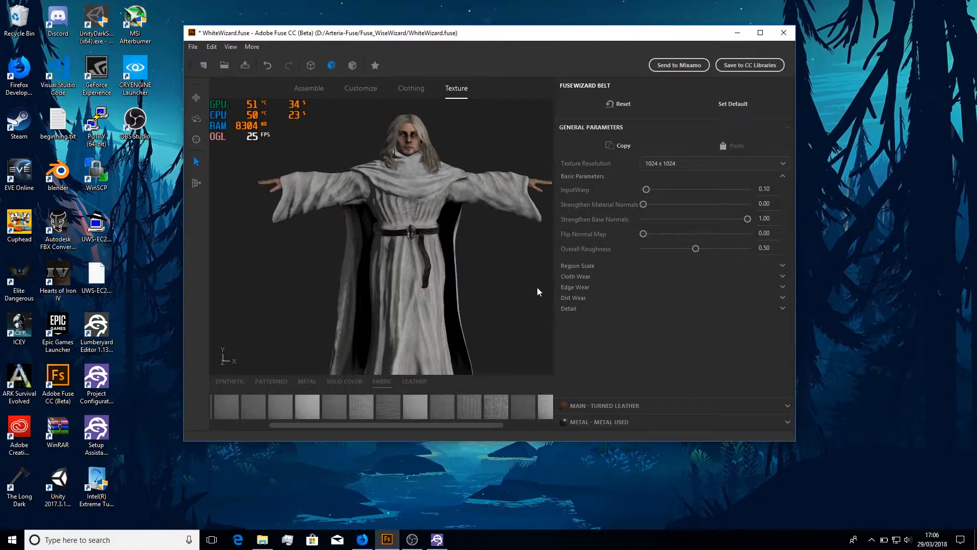
mouse_move(476, 286)
middle_mouse_down()
mouse_move(472, 210)
mouse_move(478, 301)
middle_mouse_up()
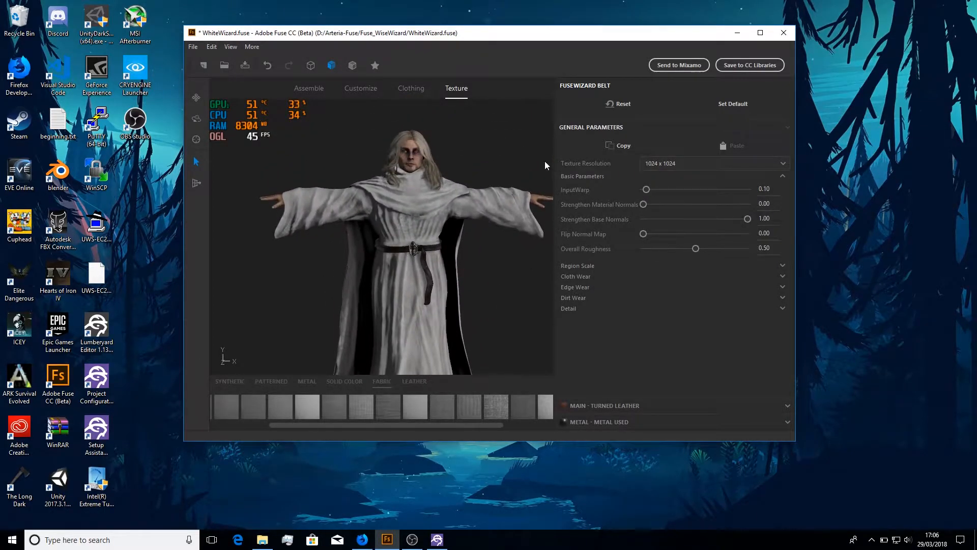
- Set the texture resolution of the wizard's hair to 2048 x 2048
left_click(432, 168)
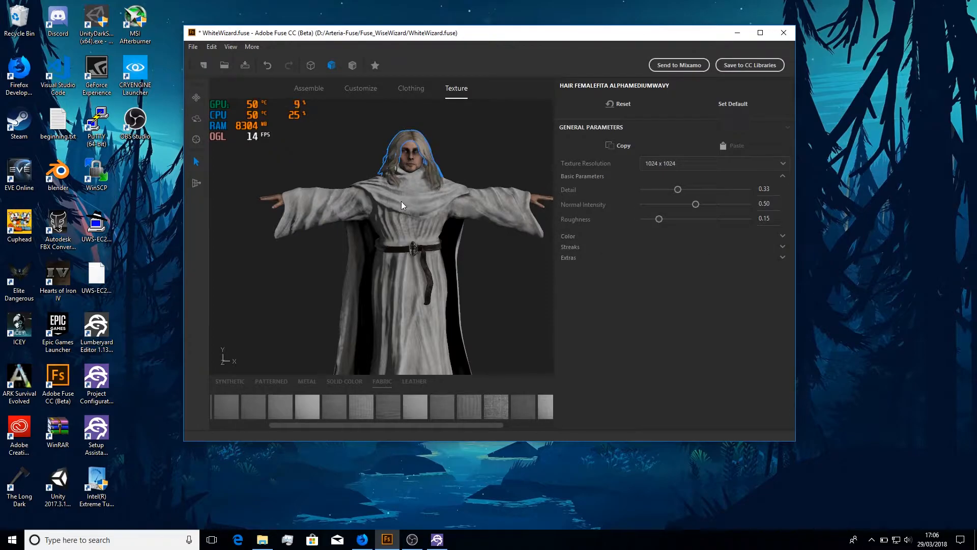
left_click(642, 164)
left_click(658, 209)
- Select the robe and review its cloak material settings and general texture parameters
left_click(480, 199)
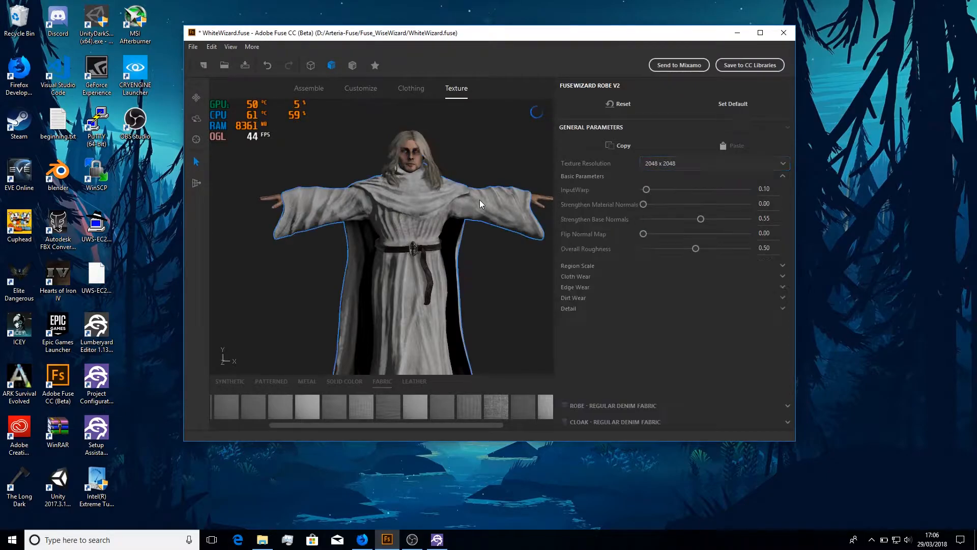
left_click(582, 423)
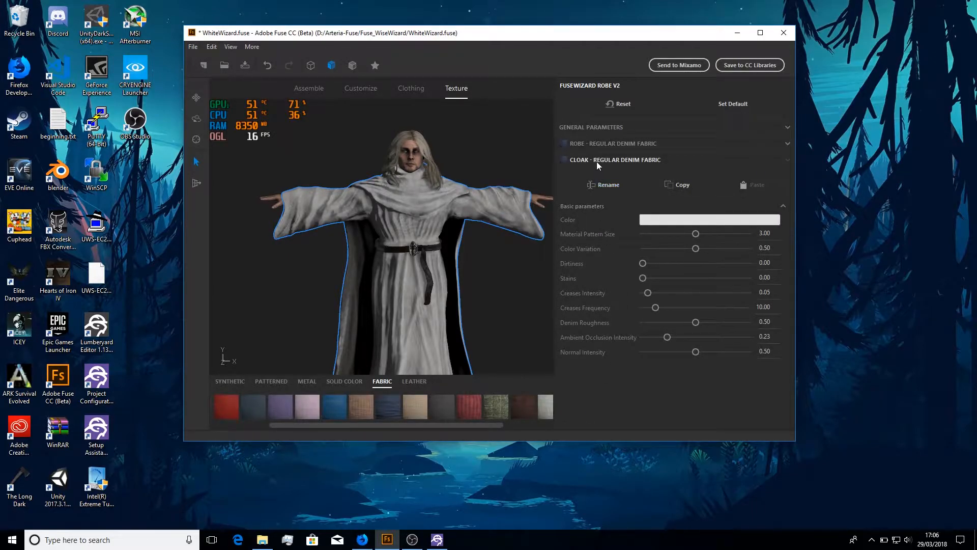
left_click(610, 128)
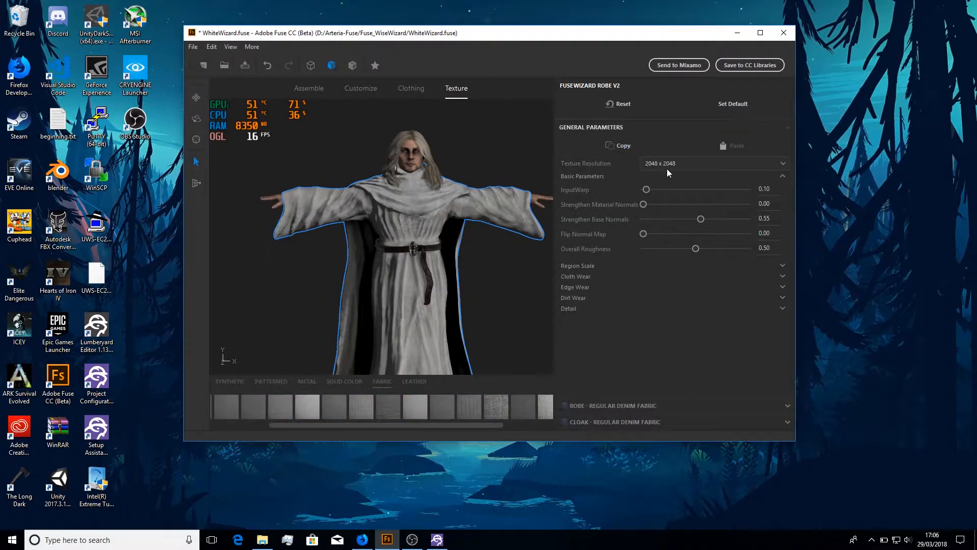
middle_click_drag(478, 274, 458, 237)
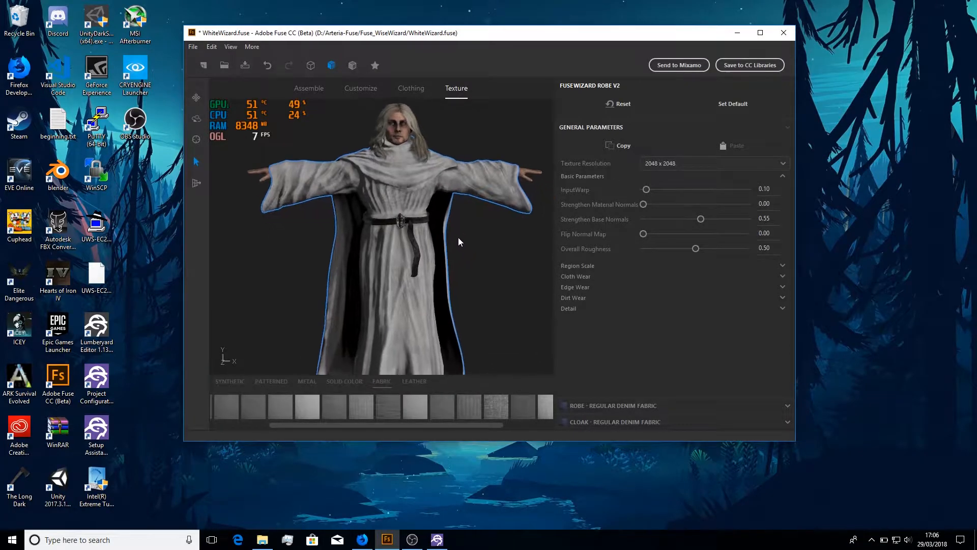
- Save a copy of the model as wizardtut in the Fuse_WiseWizard folder
left_click(193, 47)
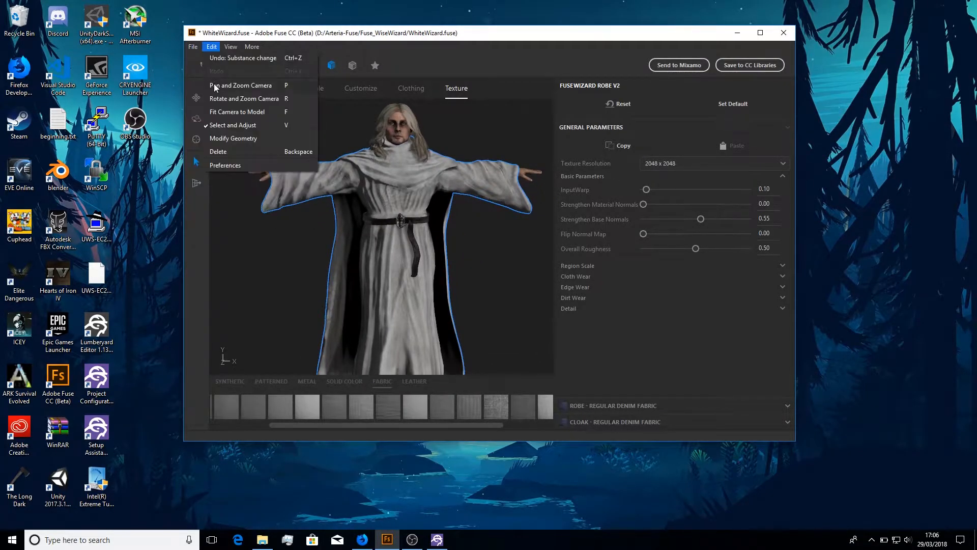
left_click(207, 110)
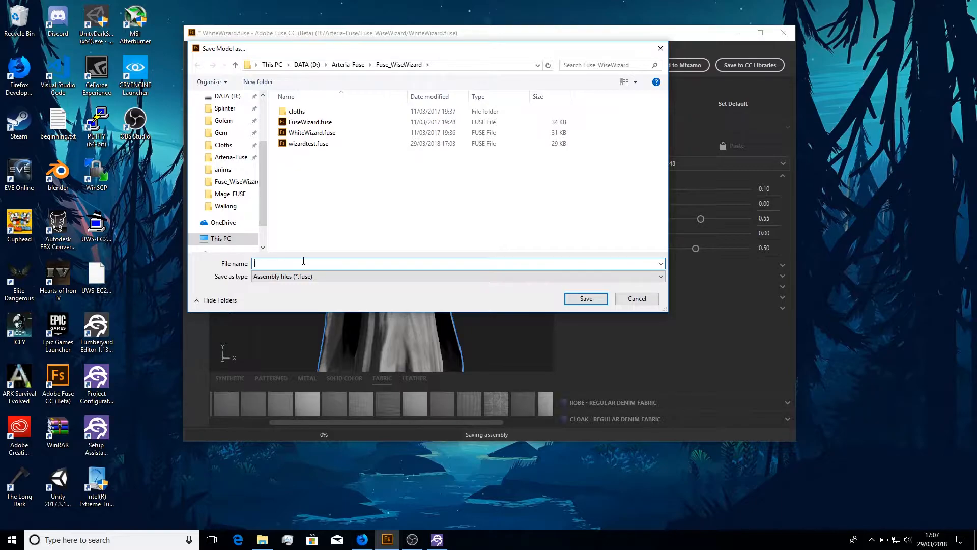
type("Wizar")
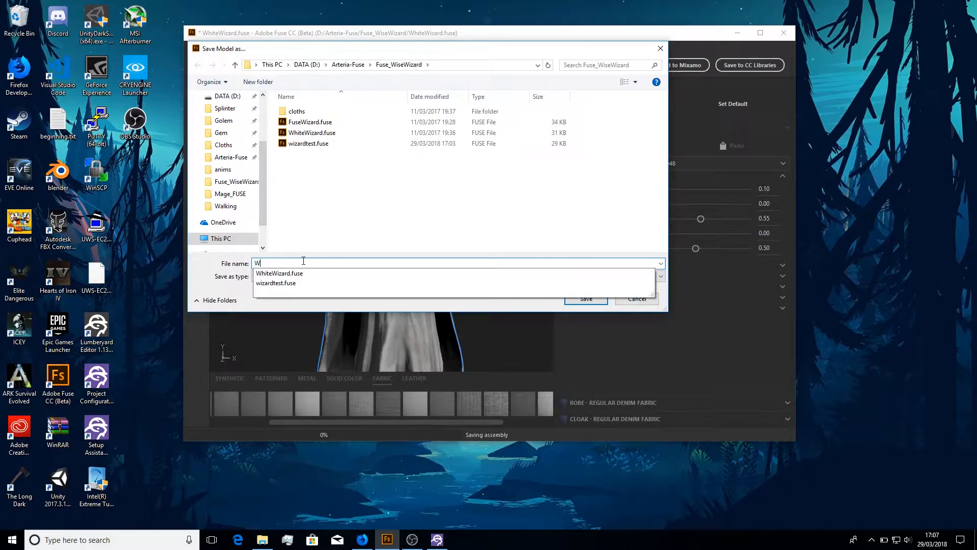
key("BackSpace")
key("BackSpace")
key("BackSpace")
key("BackSpace")
key("BackSpace")
type("wizardtut")
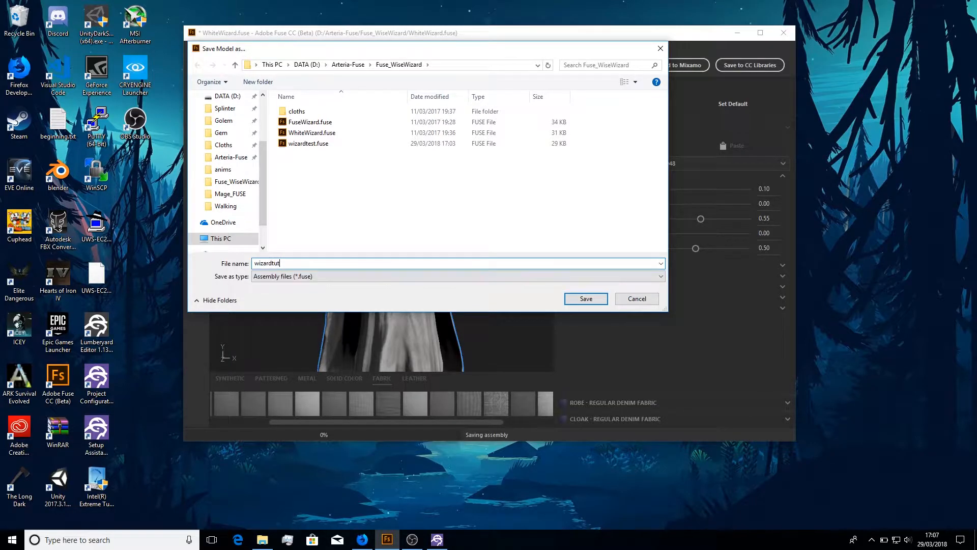
left_click(587, 298)
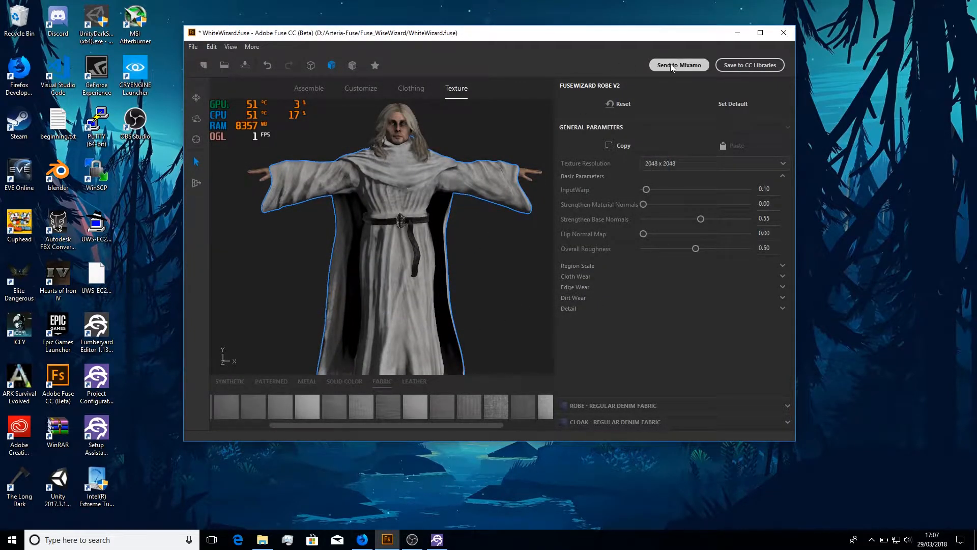
- Send the character to Mixamo for auto-rigging under the name WizardTut
left_click(685, 65)
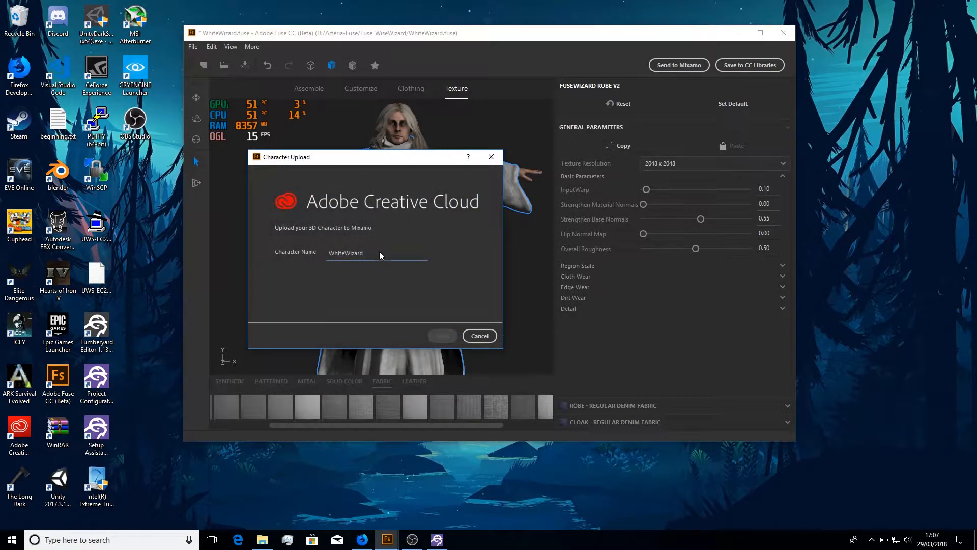
key("BackSpace")
key("BackSpace")
key("BackSpace")
key("BackSpace")
key("BackSpace")
key("BackSpace")
key("BackSpace")
key("BackSpace")
key("BackSpace")
key("BackSpace")
type("WizardTut")
left_click(444, 335)
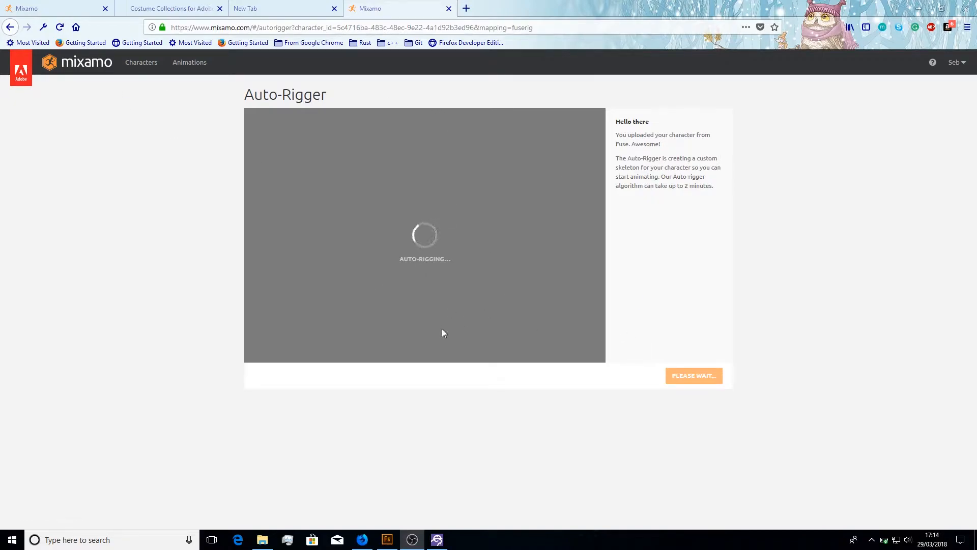
- Switch to the Lumberyard Project Configurator showing the Splinter project's Gems
left_click(444, 541)
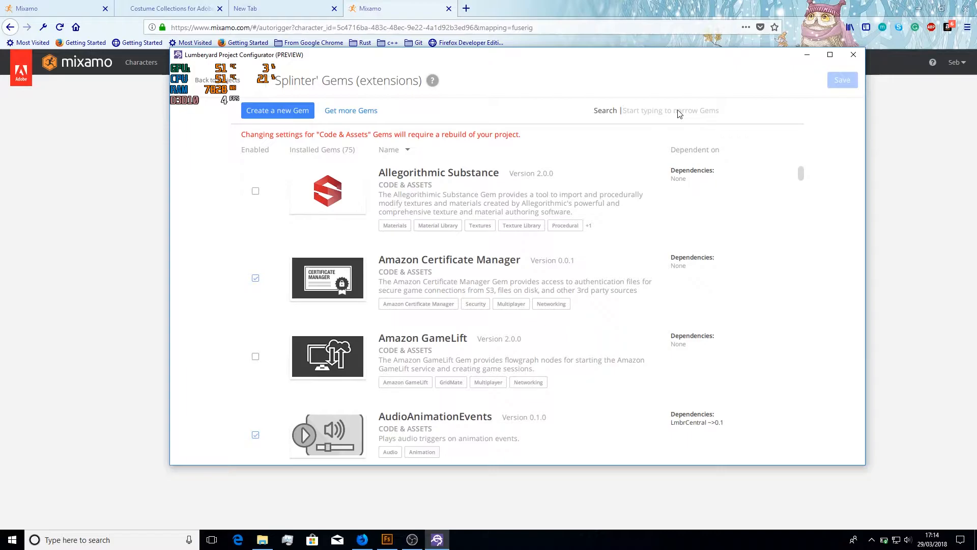
- Search the Splinter project's Gems for "animation", review which matching Gems are enabled, and close the Project Configurator
type("animation")
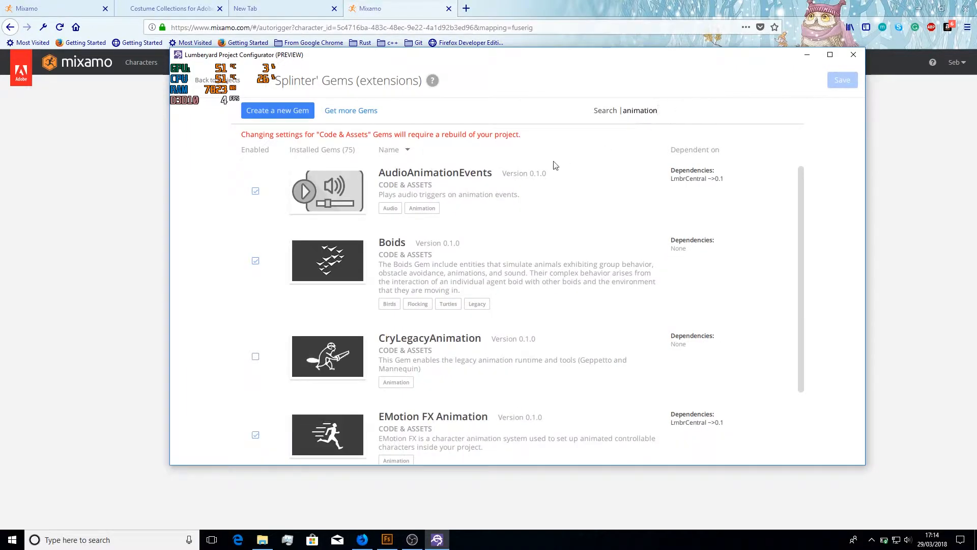
scroll(496, 225, "down", 2)
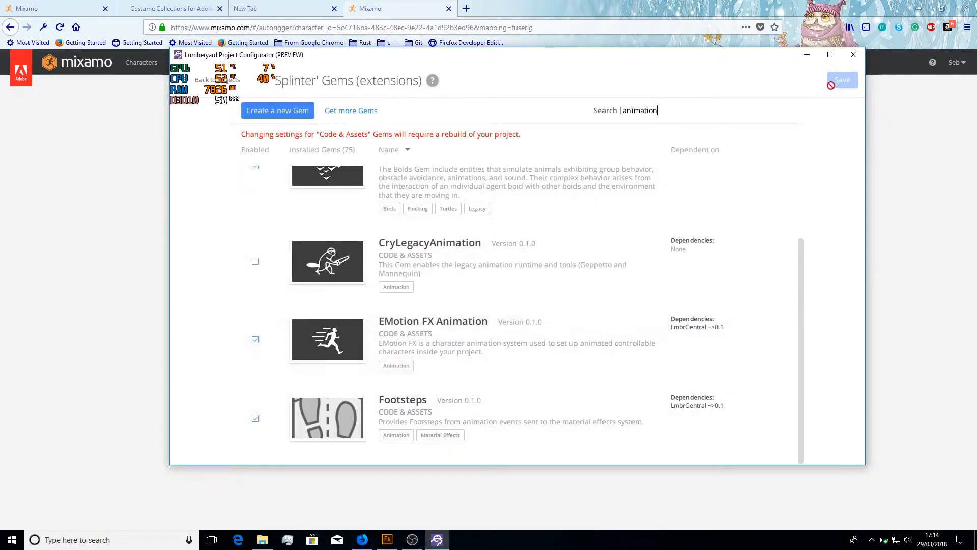
left_click(189, 81)
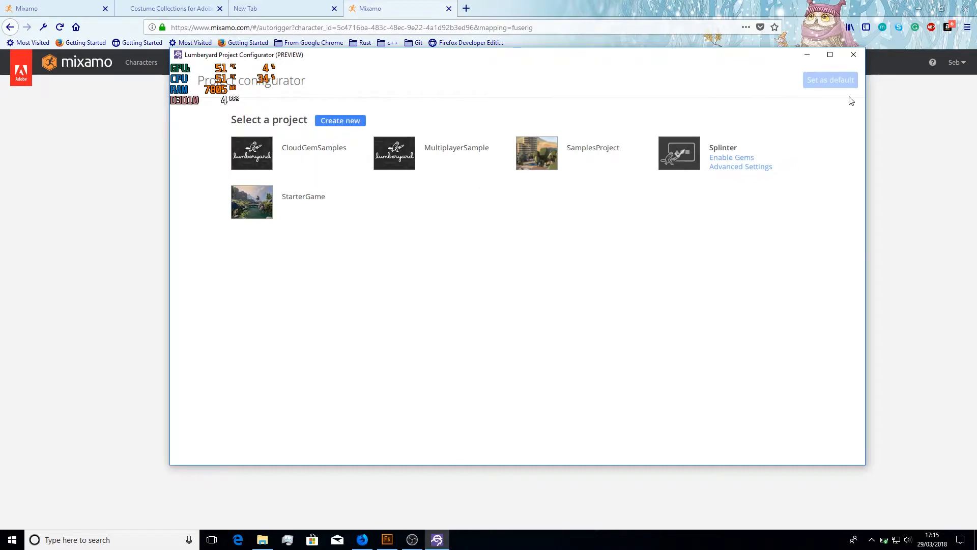
left_click(853, 55)
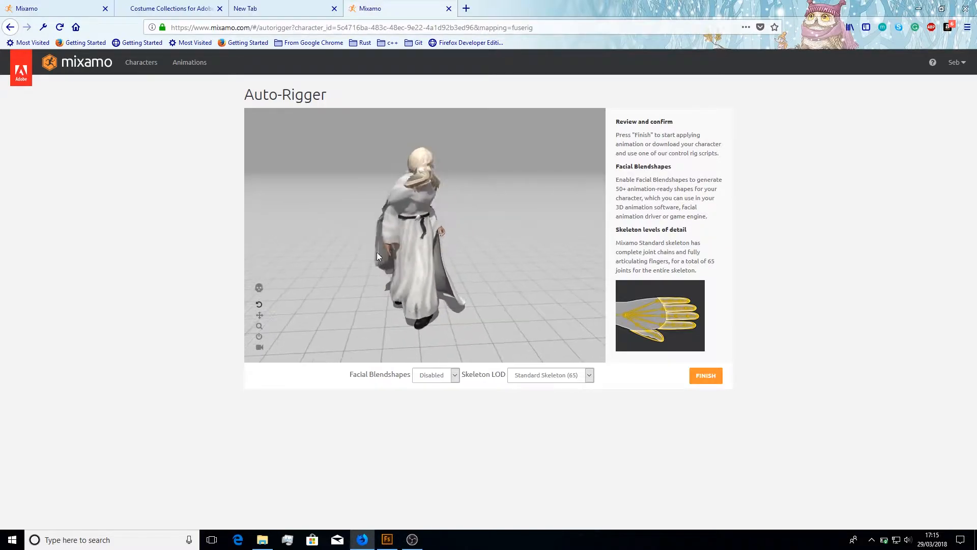
- Enable facial blendshapes, keep the Standard Skeleton (65), preview the wizard's skeleton, and update the rig
left_click(438, 375)
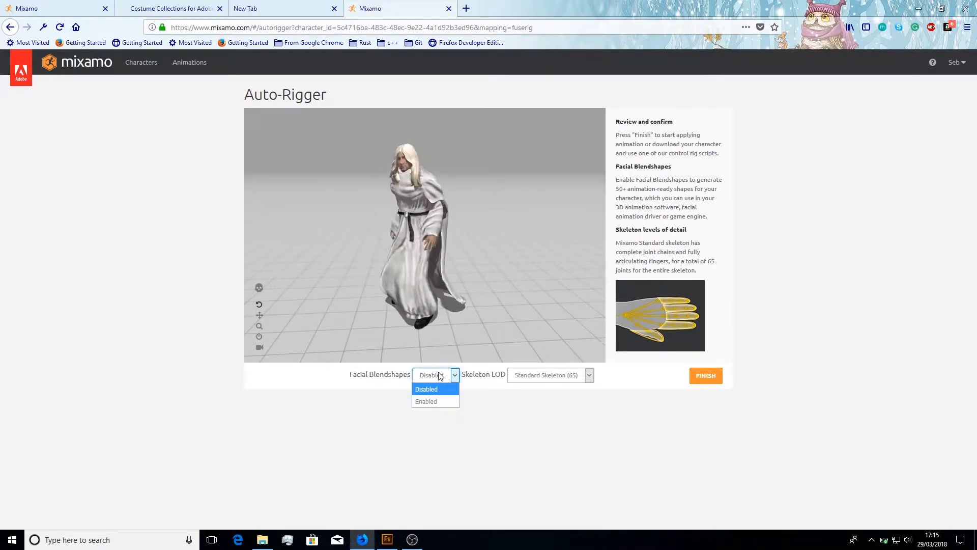
left_click(426, 402)
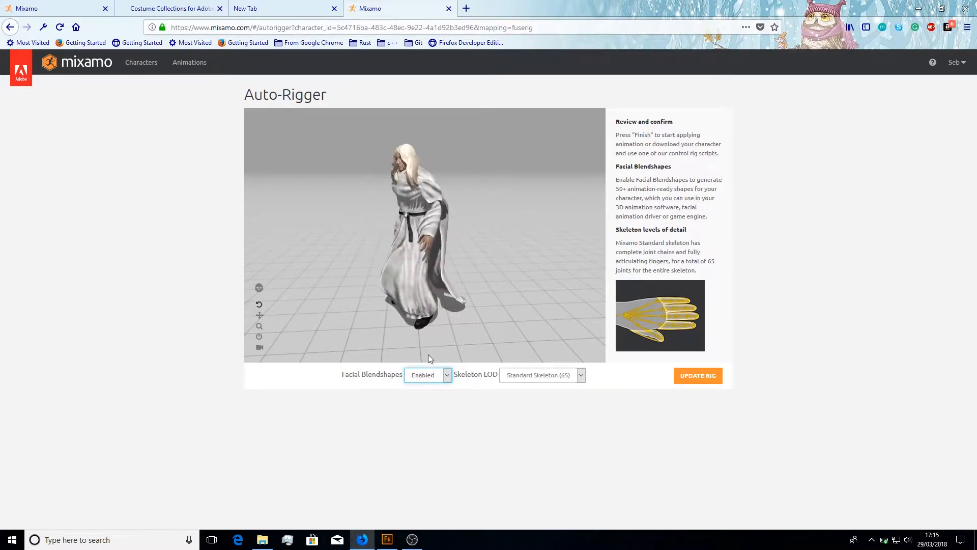
left_click(533, 377)
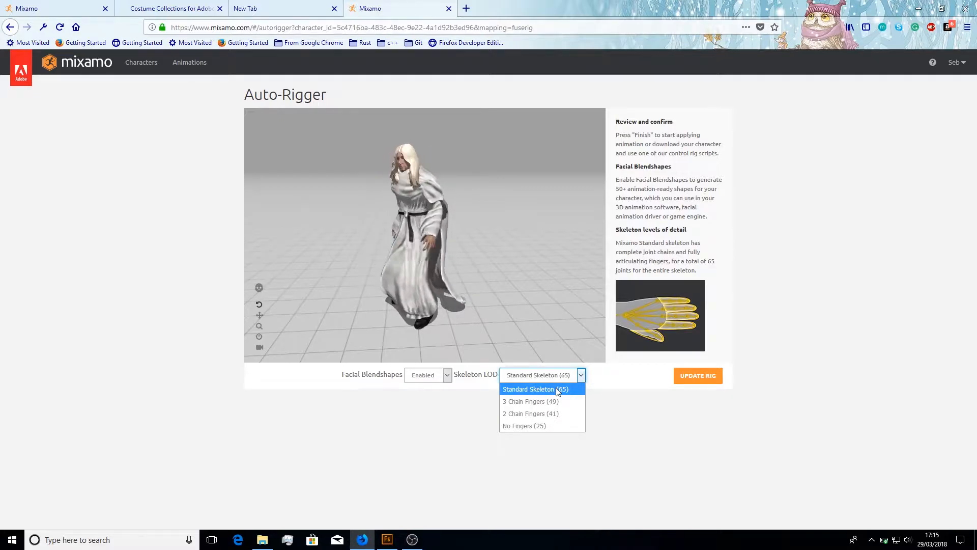
left_click(558, 390)
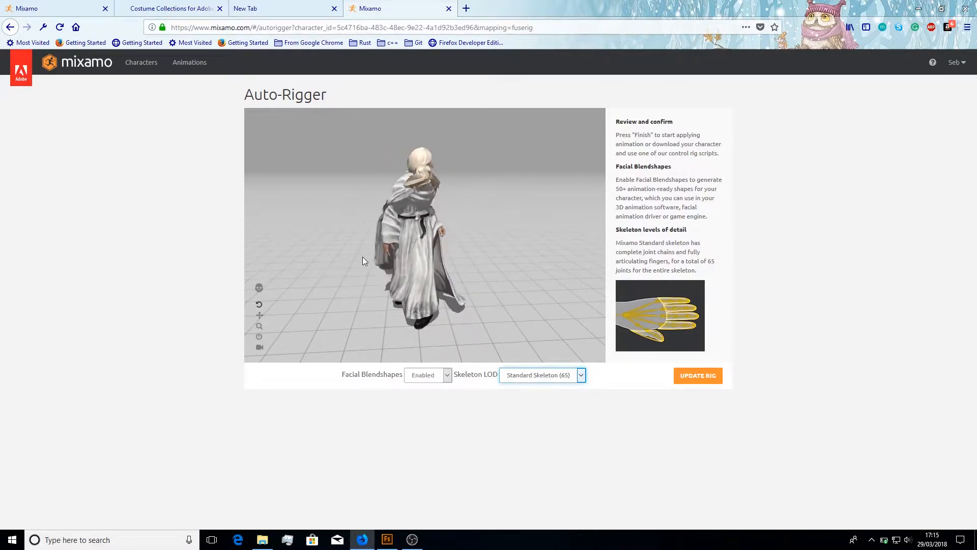
left_click(259, 288)
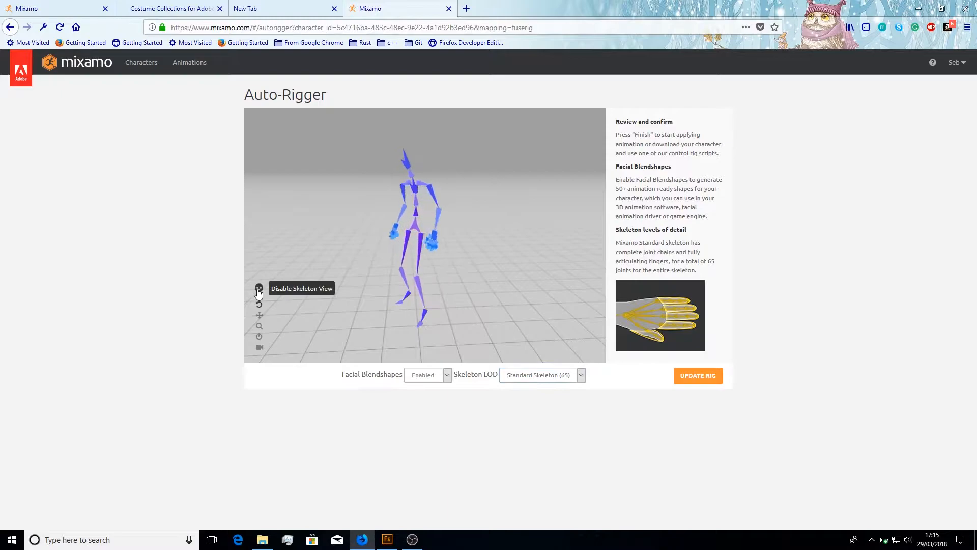
left_click(259, 288)
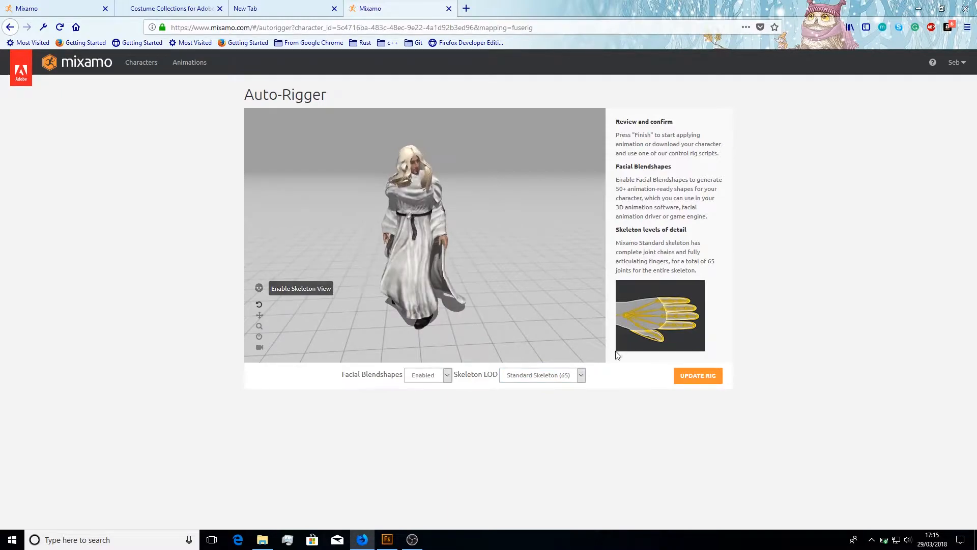
left_click(706, 381)
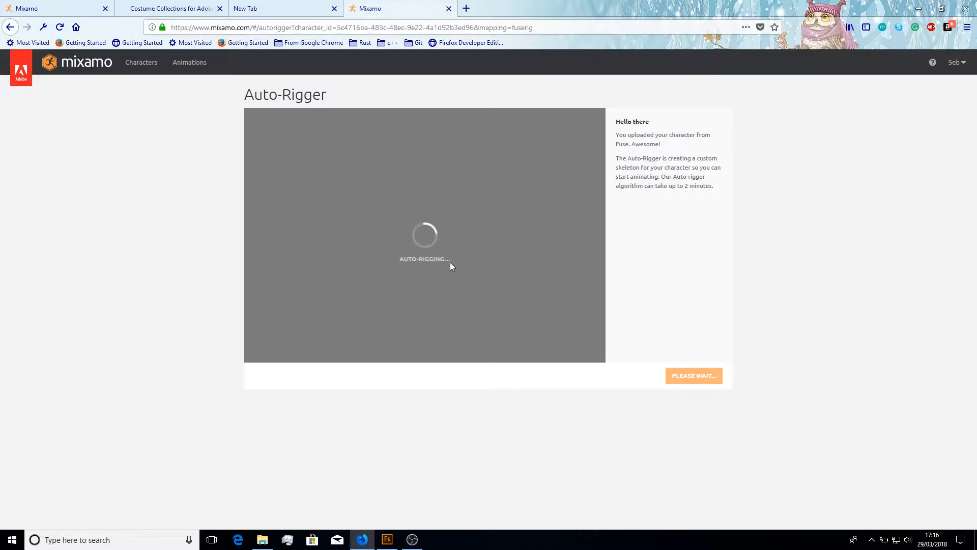
- In the other Mixamo browser tab, search the characters and animations for "mutant" and look through the matching animations
left_click(58, 9)
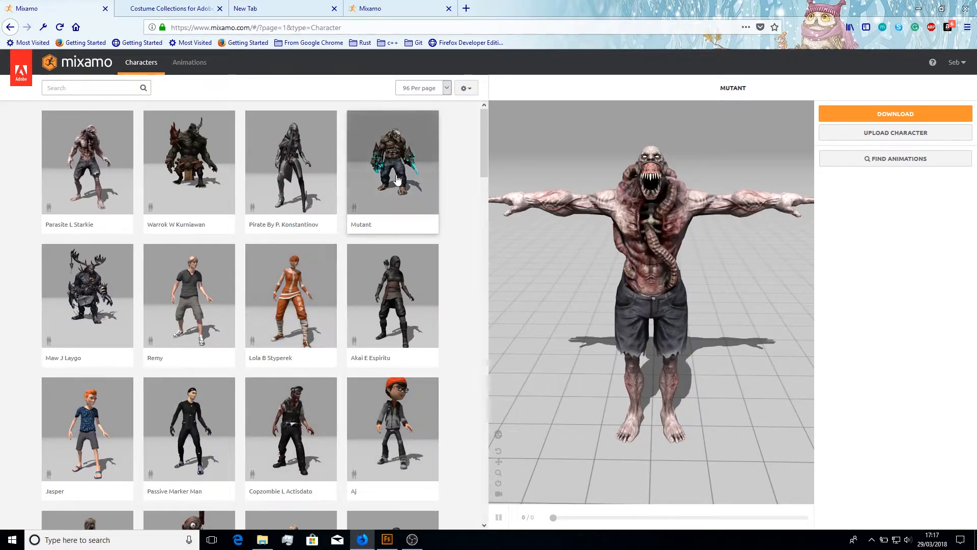
left_click(97, 87)
type("mutant")
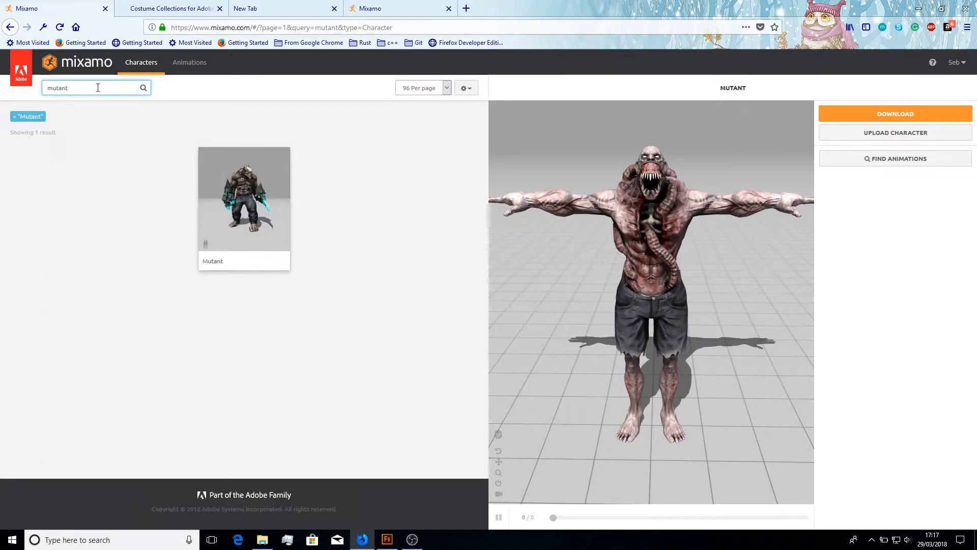
left_click(187, 62)
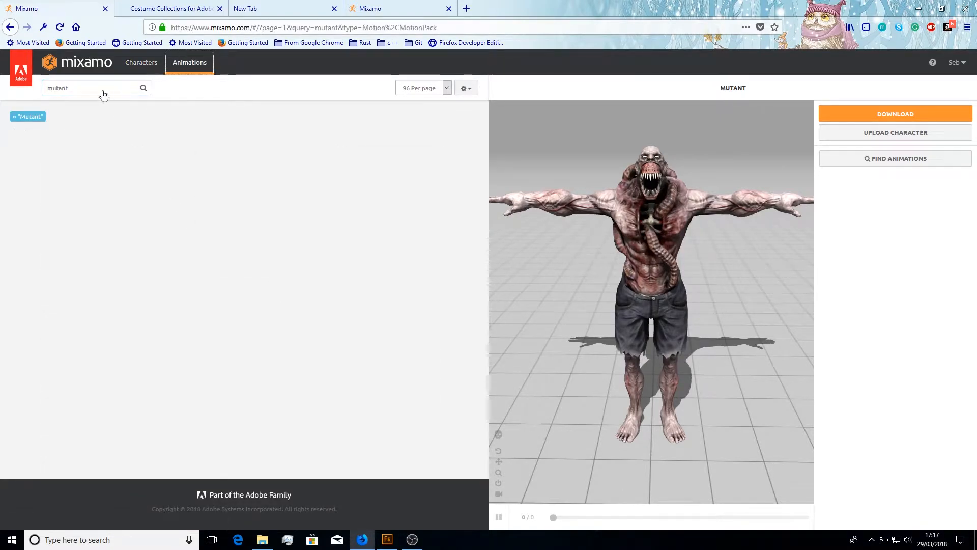
left_click(97, 93)
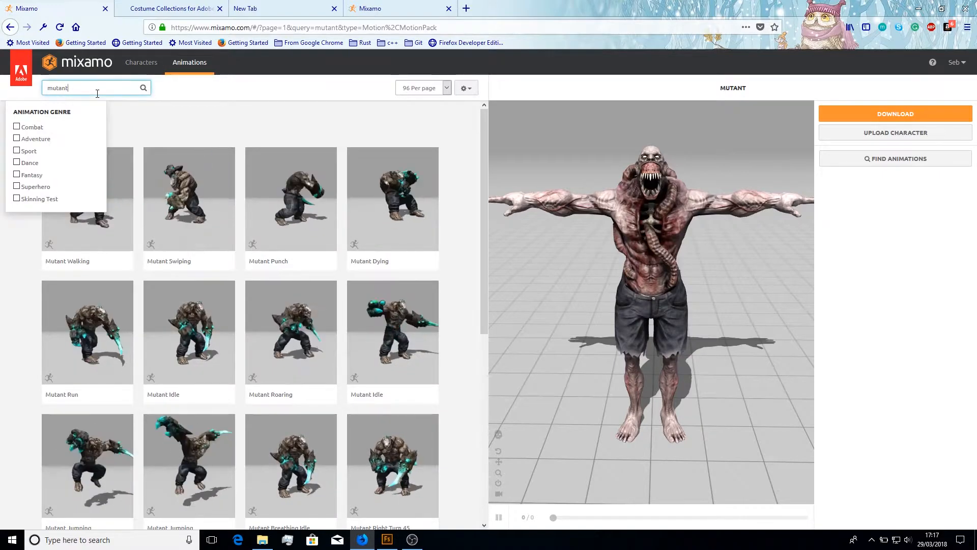
key("Return")
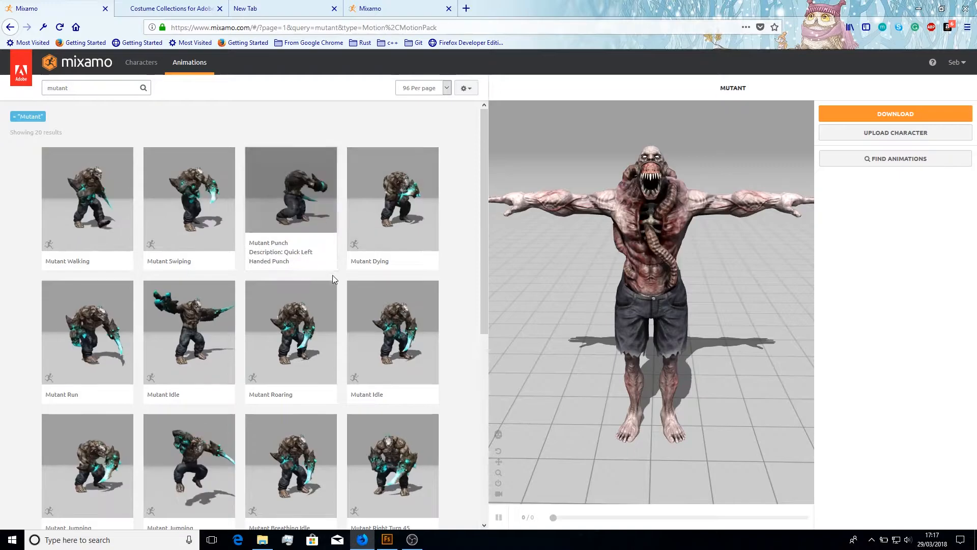
scroll(349, 284, "down", 6)
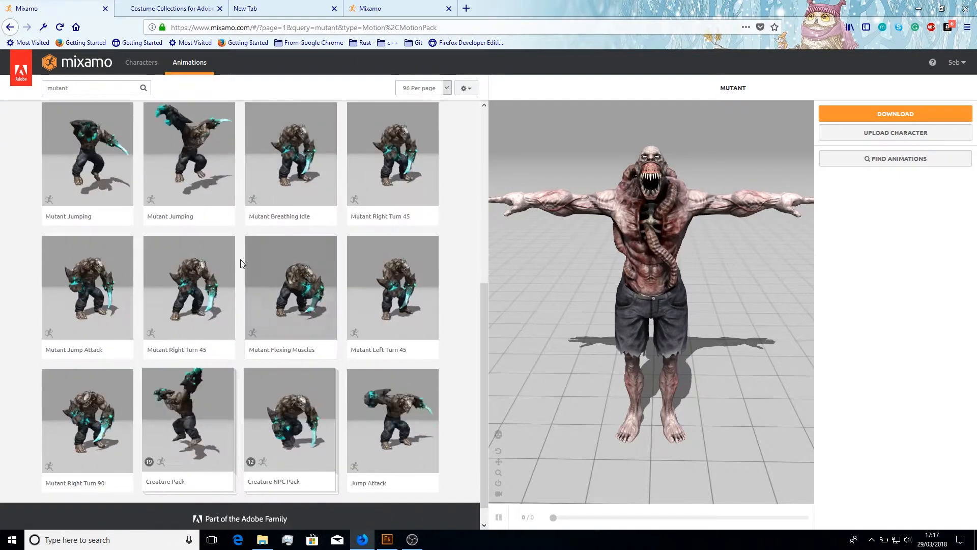
scroll(173, 397, "down", 1)
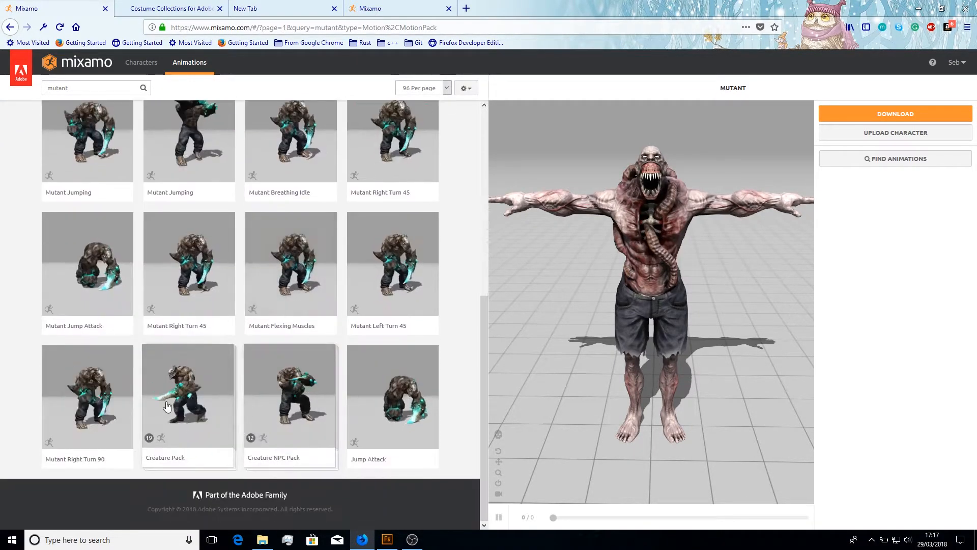
scroll(102, 226, "up", 7)
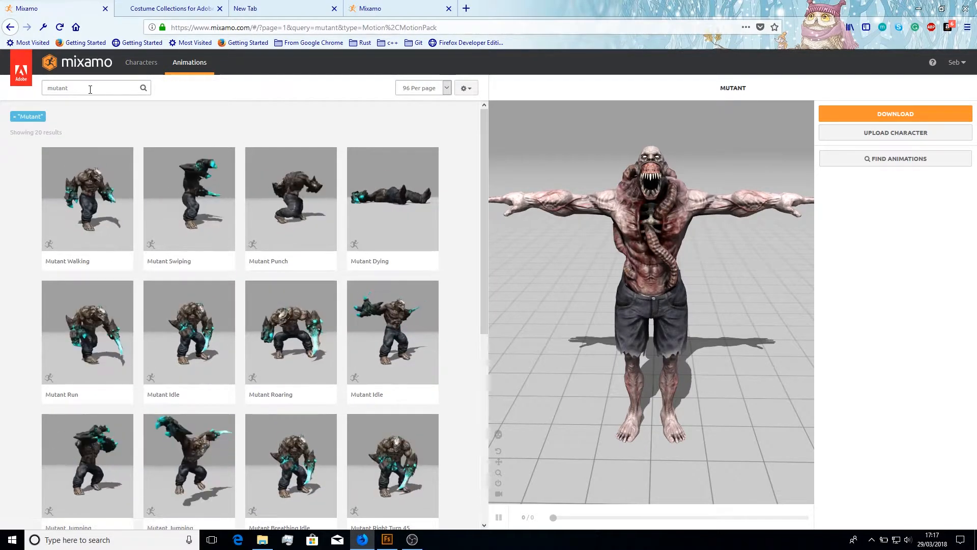
- Examine the Mixamo home page sections on animating, auto-rigging and creating characters, and close that extra Mixamo tab
left_click(87, 68)
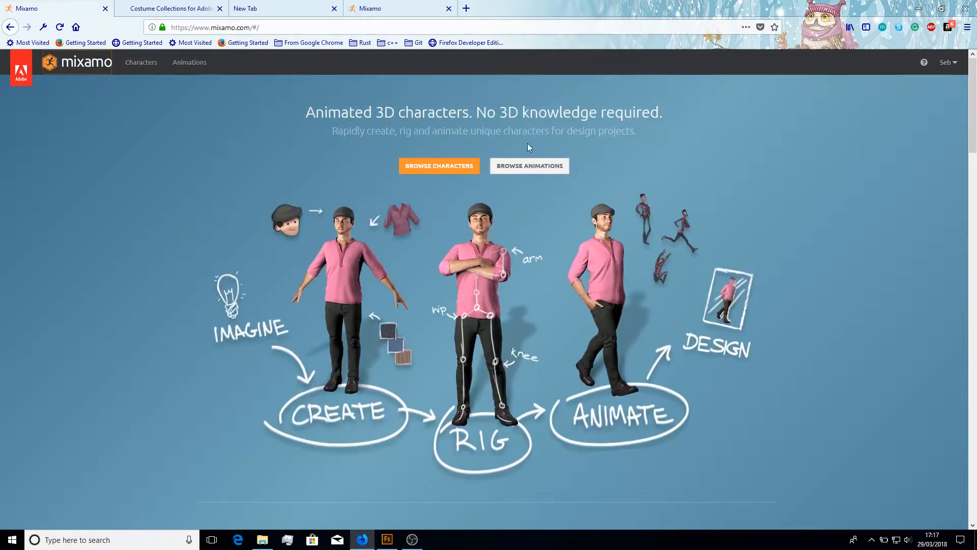
scroll(728, 270, "down", 5)
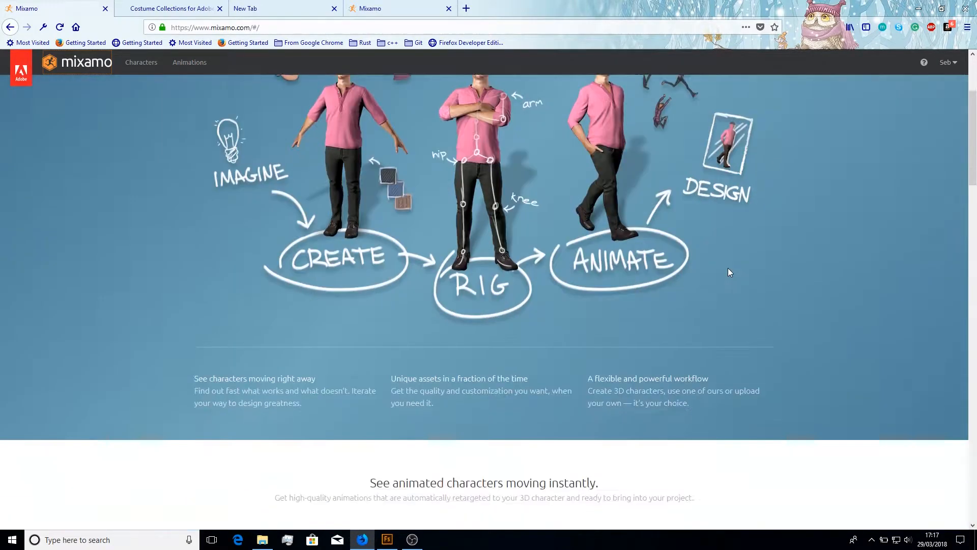
scroll(727, 272, "down", 7)
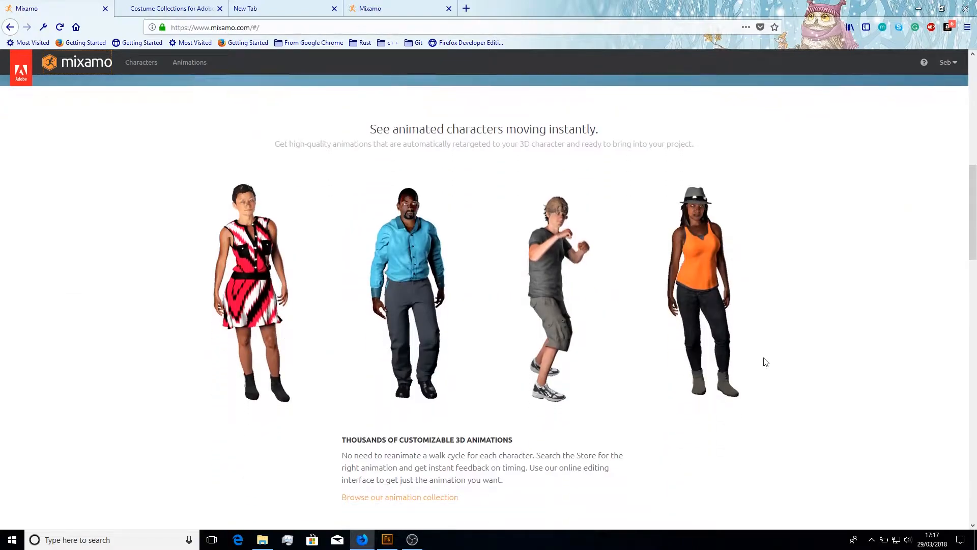
scroll(766, 361, "down", 8)
scroll(766, 362, "up", 6)
scroll(766, 362, "down", 3)
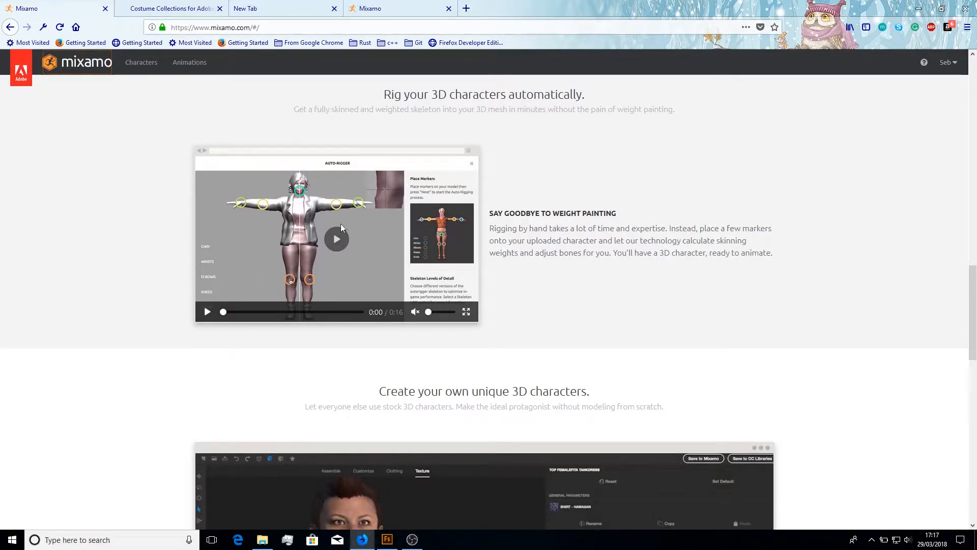
scroll(646, 214, "up", 3)
middle_click(647, 182)
middle_click(647, 183)
scroll(673, 296, "down", 10)
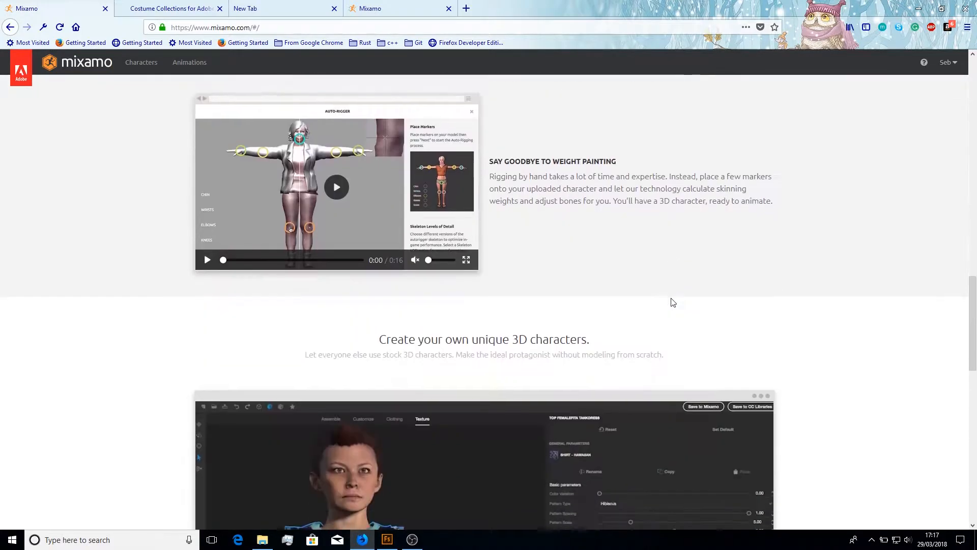
scroll(484, 230, "down", 3)
scroll(489, 363, "down", 3)
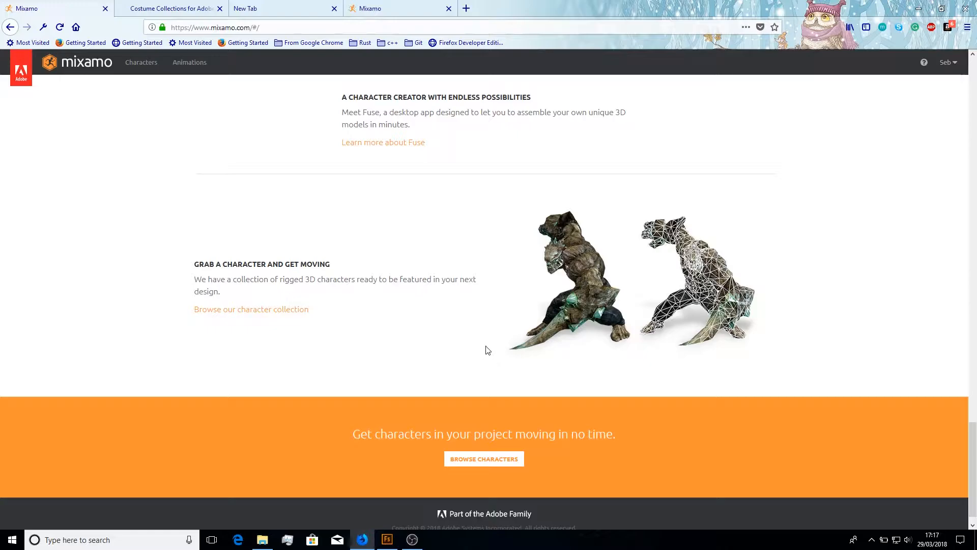
scroll(483, 346, "up", 20)
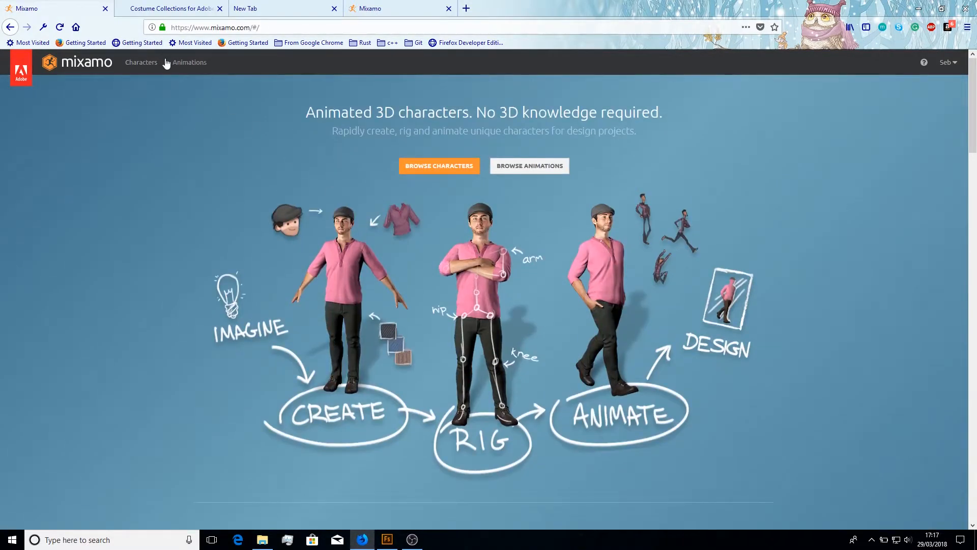
left_click(189, 62)
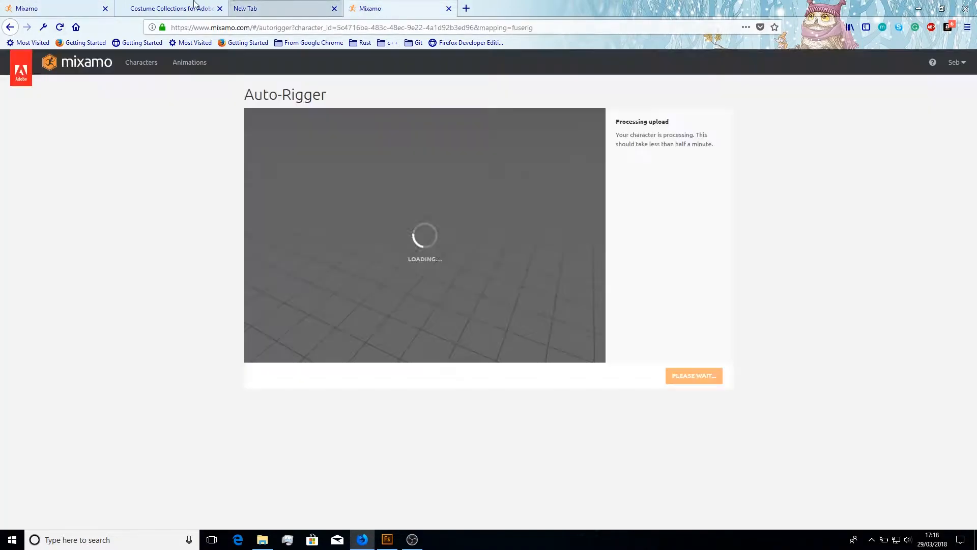
left_click(105, 8)
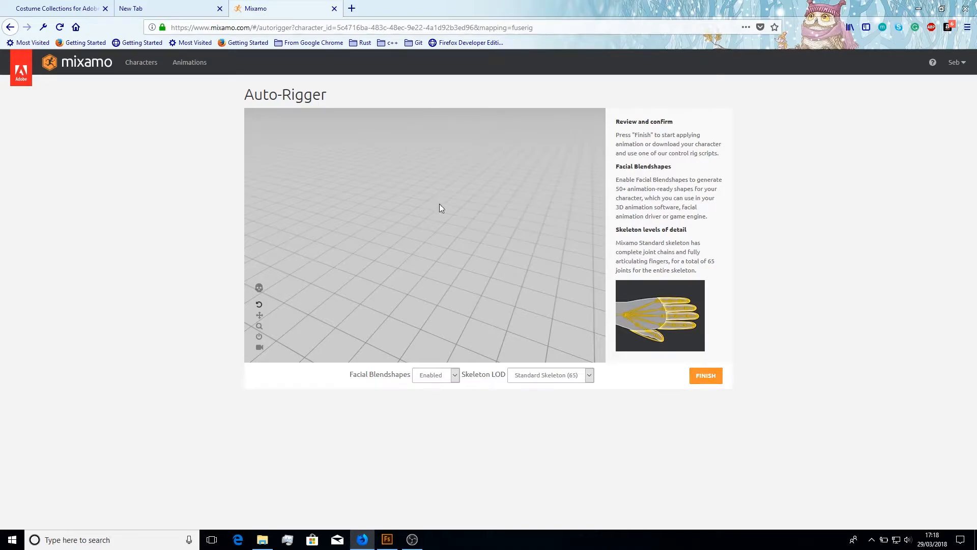
- Finish the auto-rigging, accept the wizard as the new current character, and proceed to animating it
left_click(704, 380)
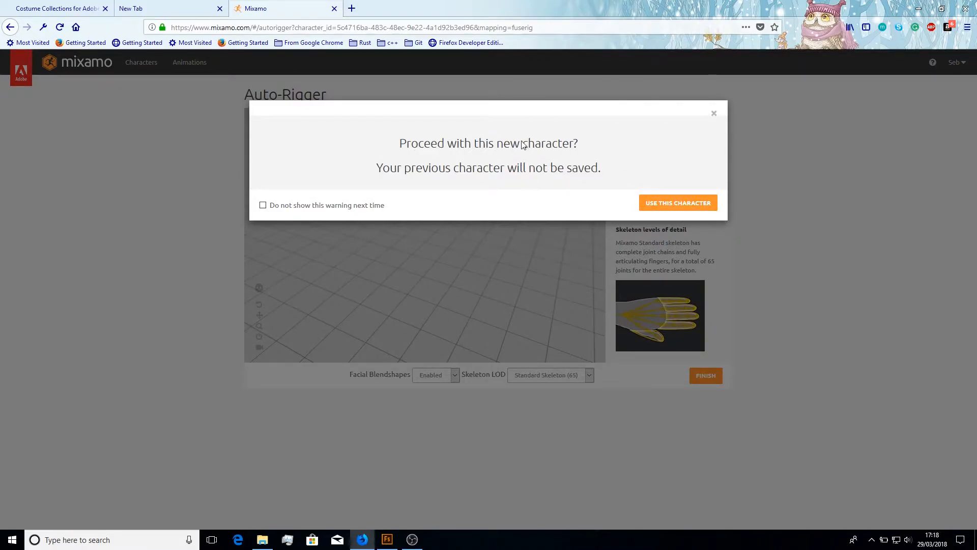
left_click(701, 205)
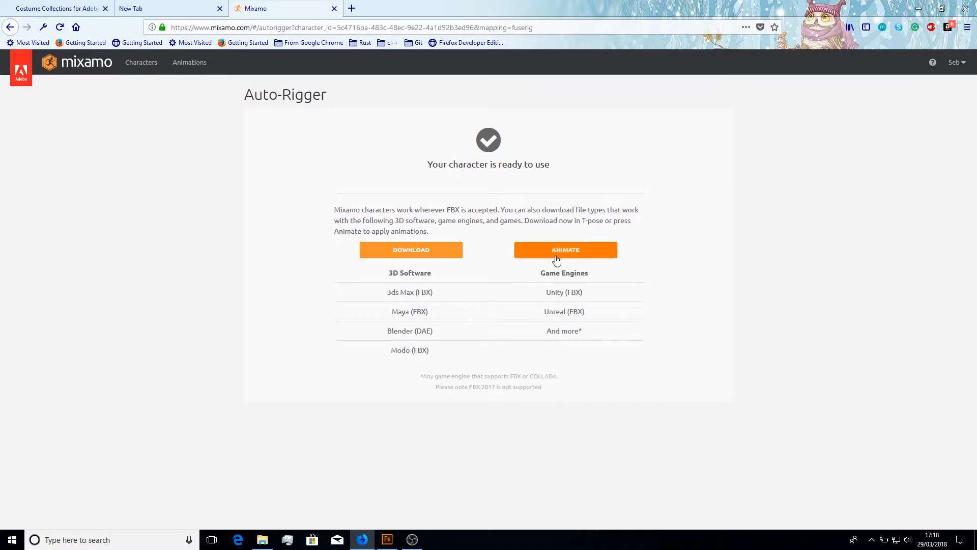
left_click(574, 252)
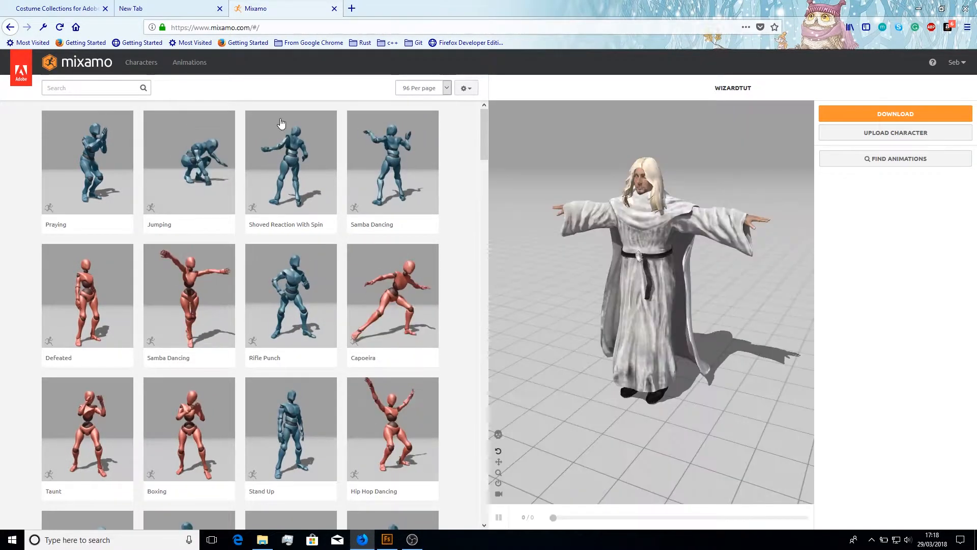
- Search the animations for "walking" and look through the first page of matching animations
left_click(190, 63)
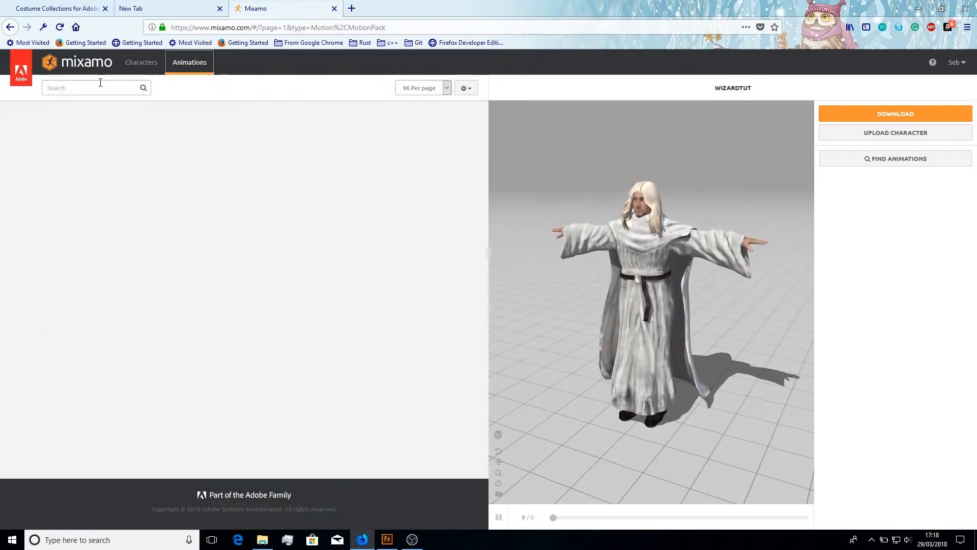
left_click(105, 85)
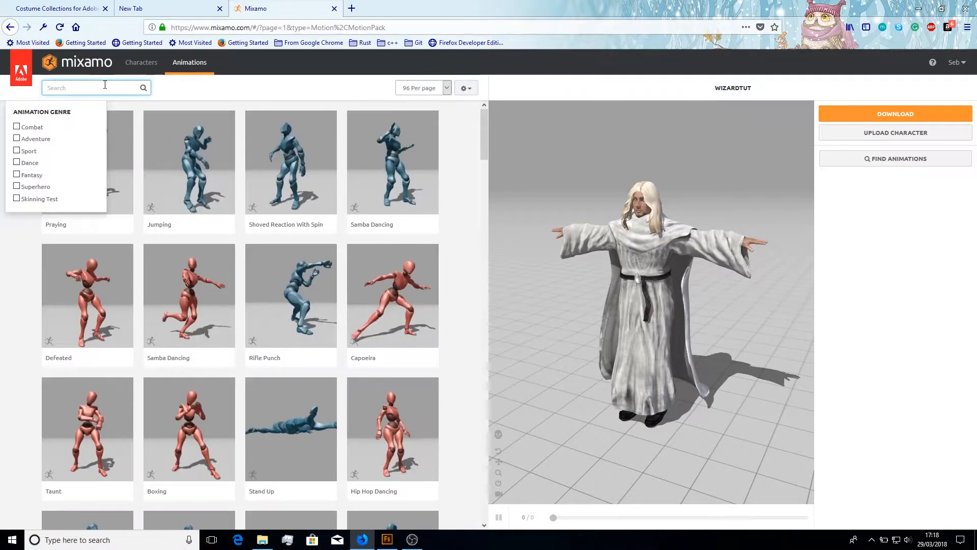
type("walking")
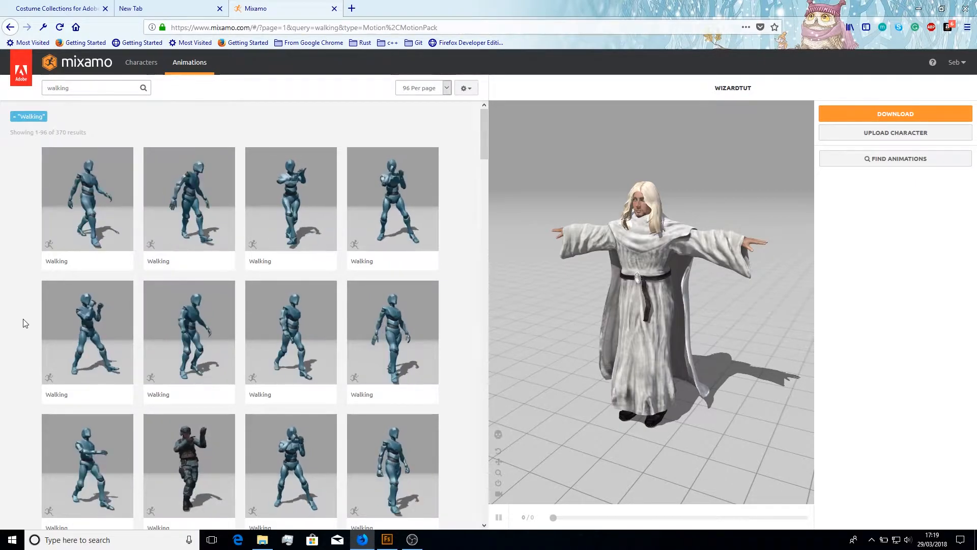
scroll(24, 322, "down", 12)
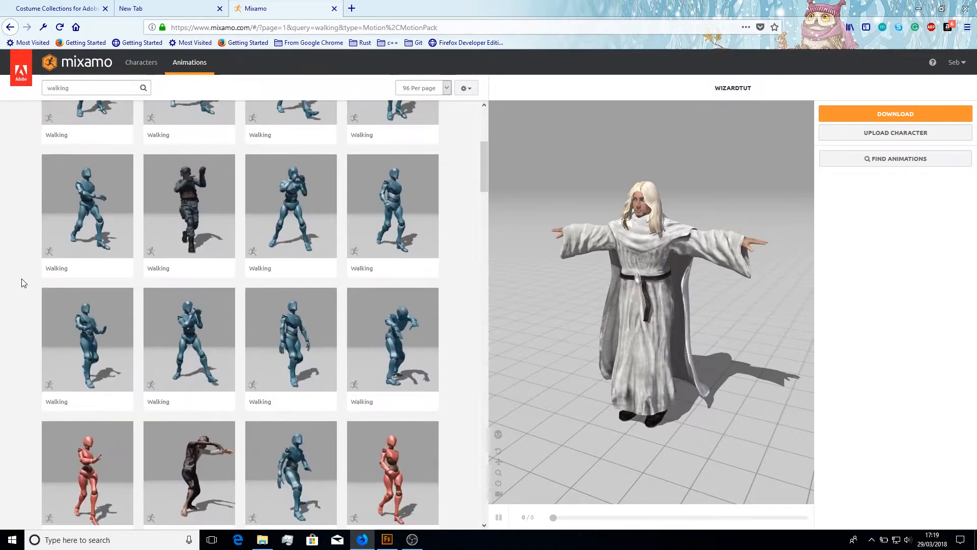
scroll(18, 306, "down", 15)
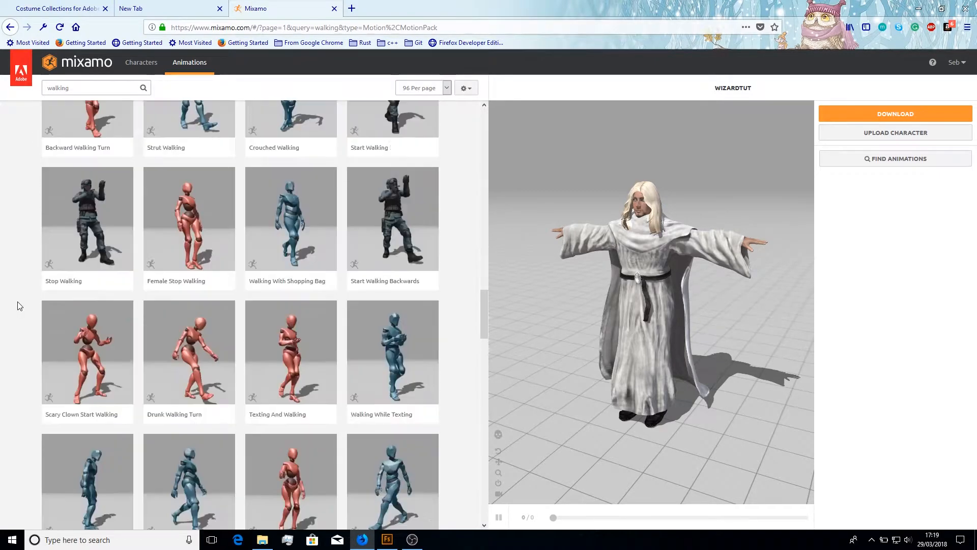
scroll(18, 306, "down", 10)
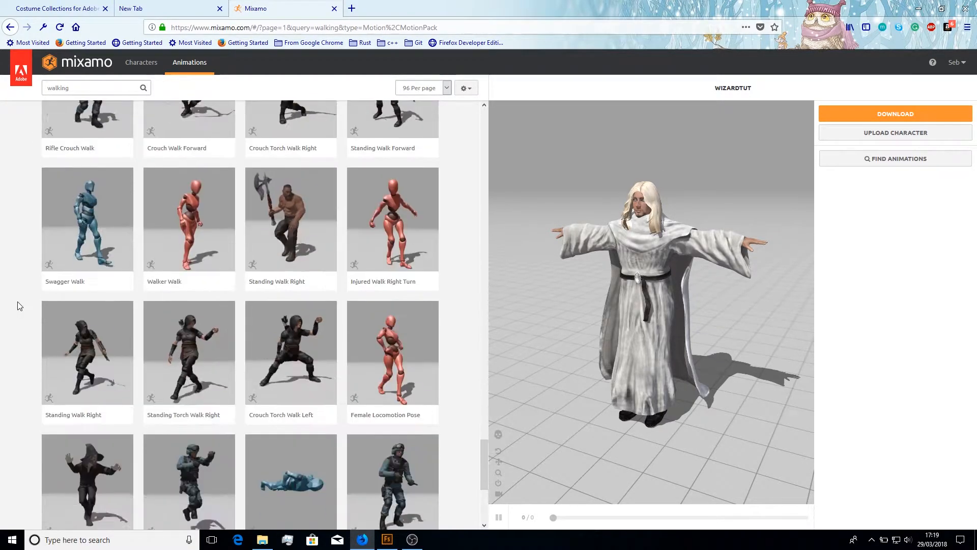
scroll(416, 275, "down", 5)
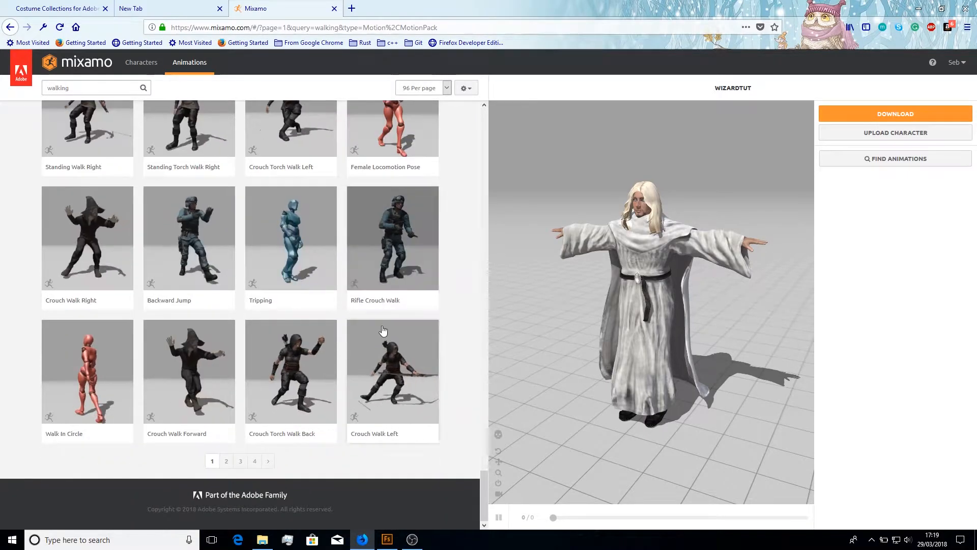
scroll(450, 335, "up", 20)
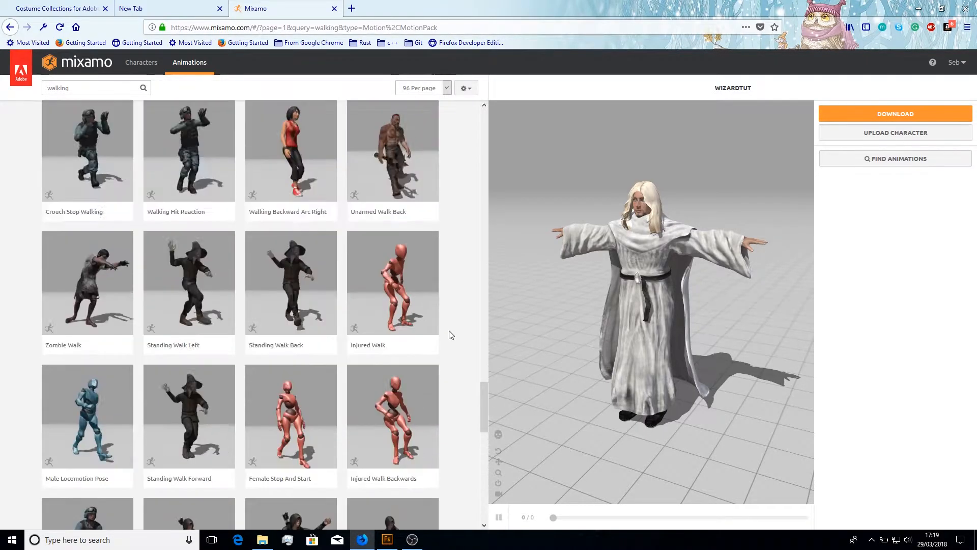
scroll(386, 257, "up", 5)
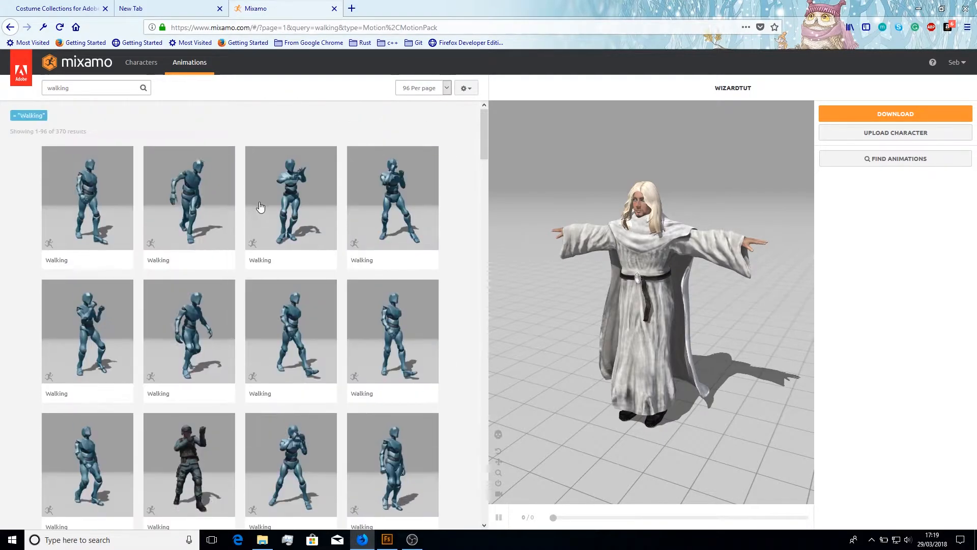
- Try several of the Walking animations on the wizard and apply the fourth one in the third row of results
left_click(92, 212)
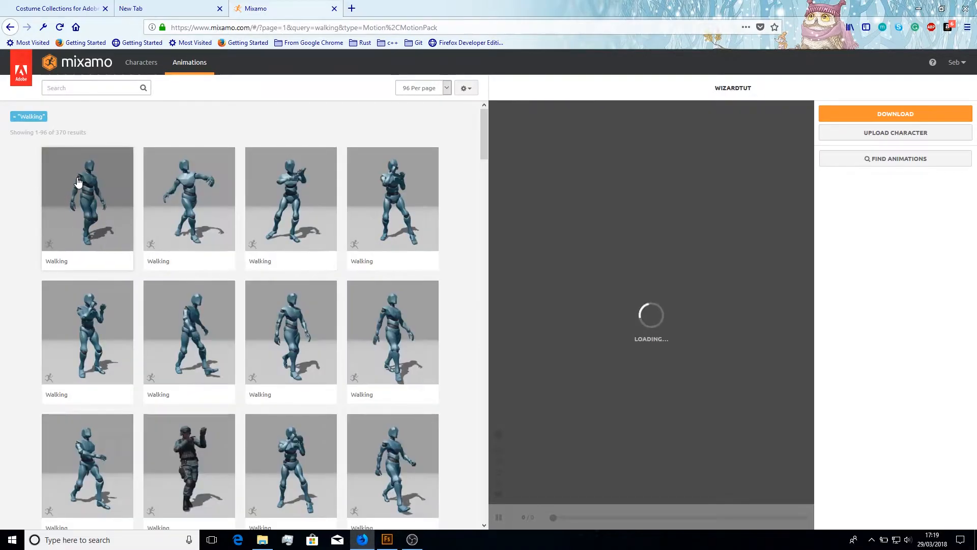
left_click(78, 182)
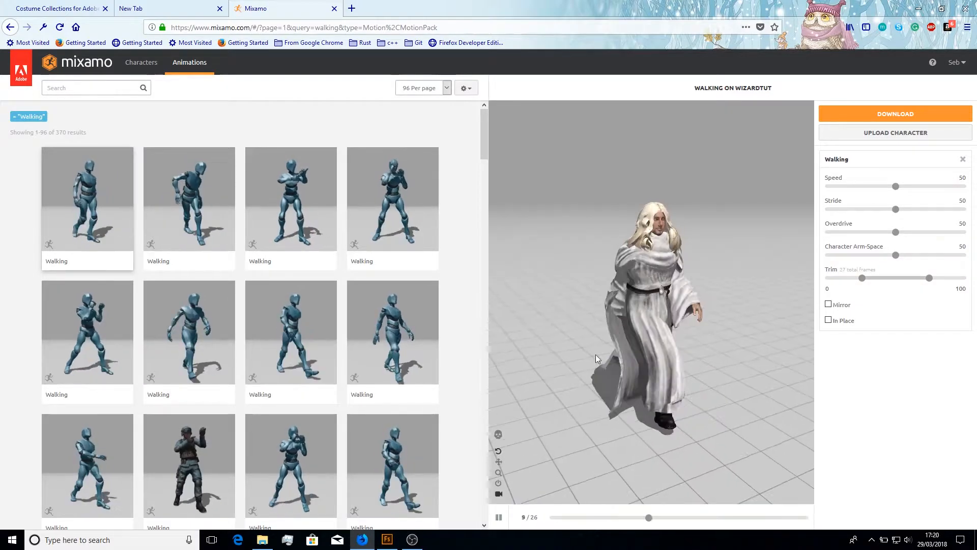
left_click(409, 343)
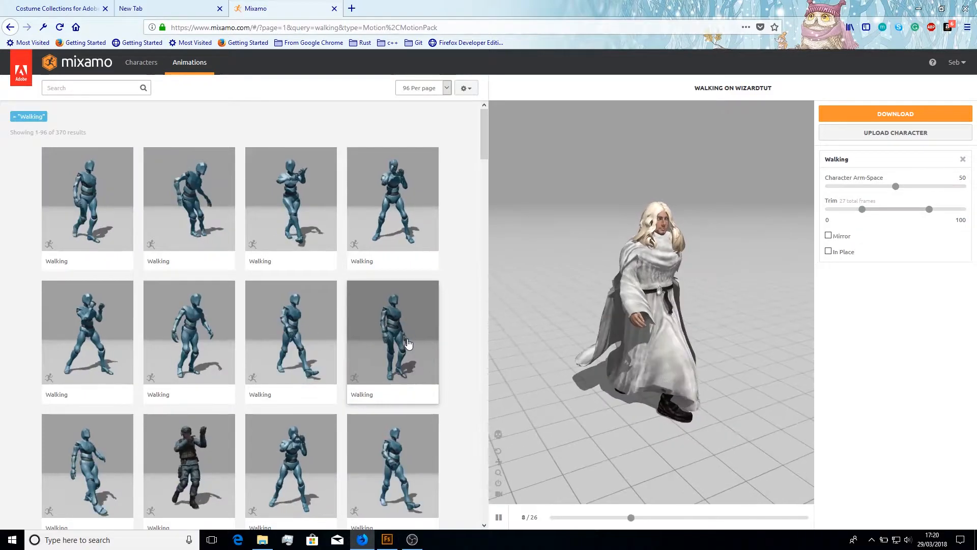
left_click(307, 332)
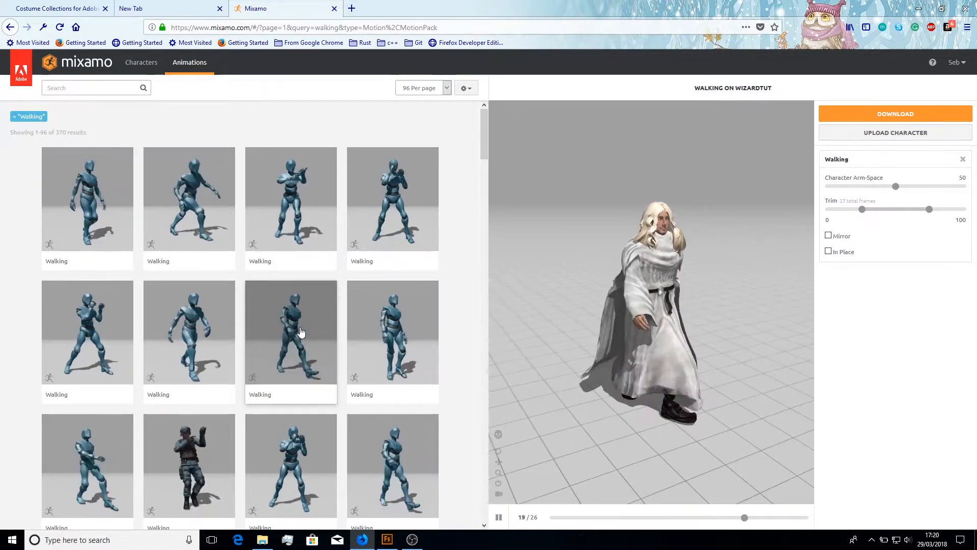
left_click(314, 327)
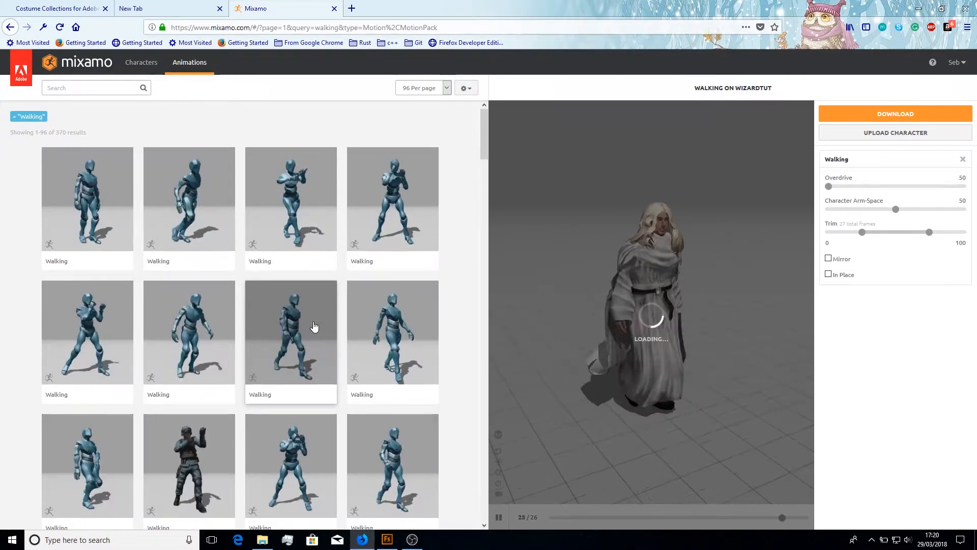
scroll(314, 327, "down", 1)
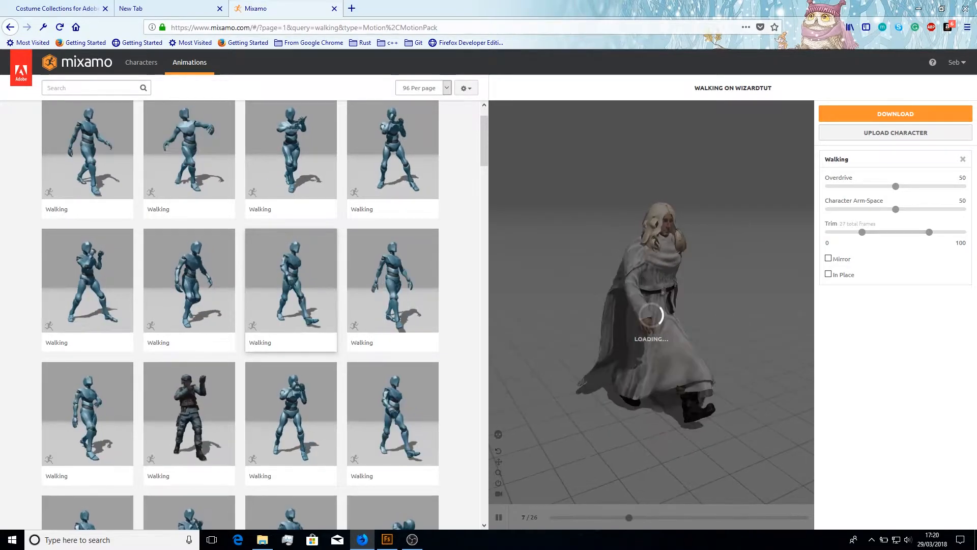
left_click(59, 27)
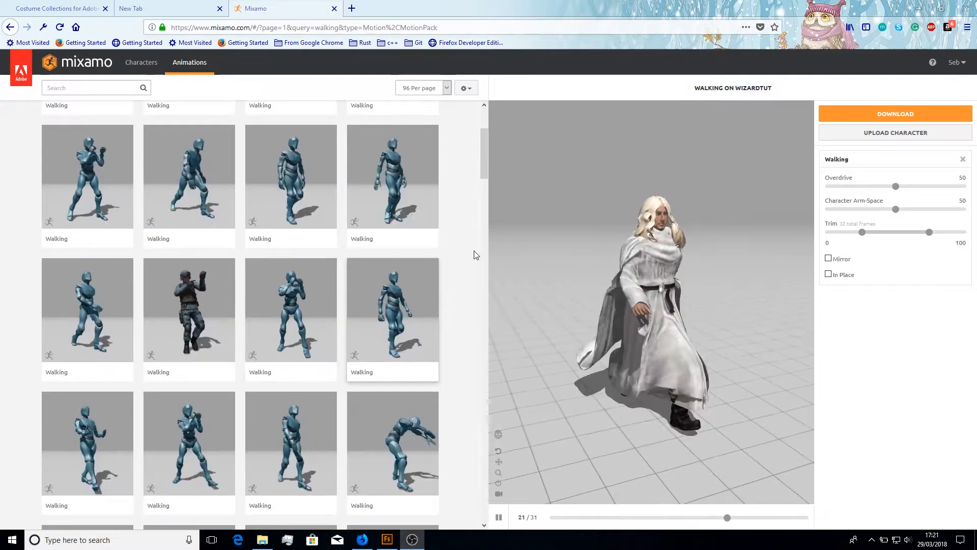
scroll(474, 251, "up", 3)
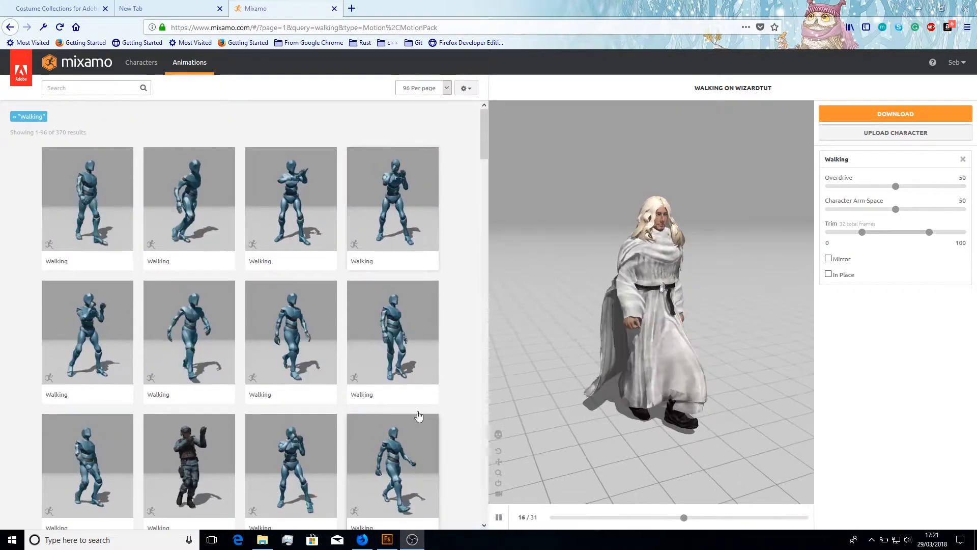
scroll(457, 366, "down", 3)
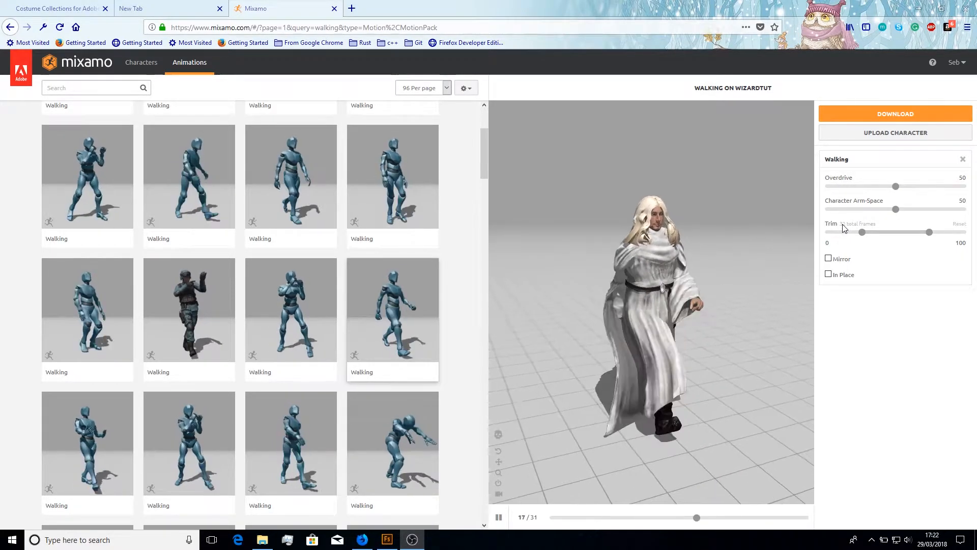
- Download the wizard's Walking animation as FBX without skin at 60 frames per second, choosing to save the file
left_click(876, 117)
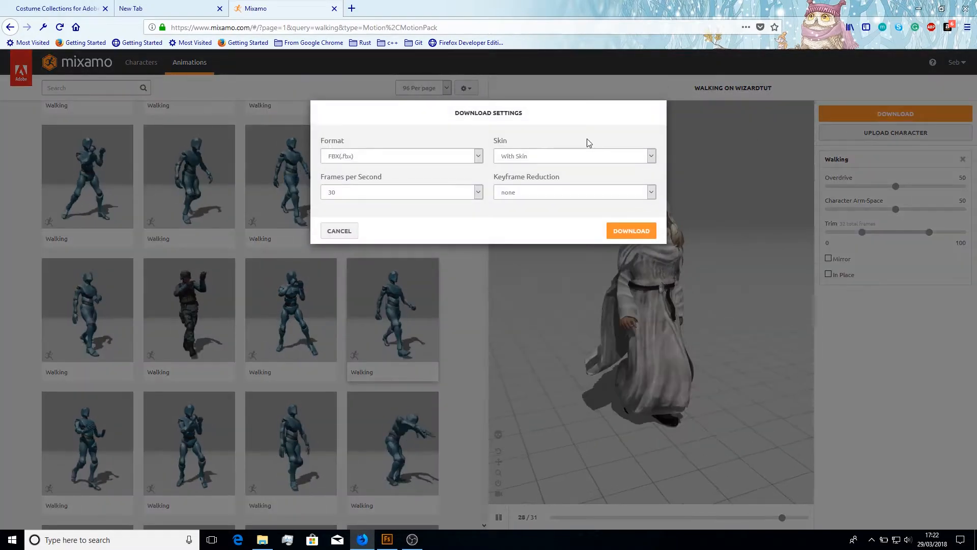
left_click(529, 171)
left_click(377, 221)
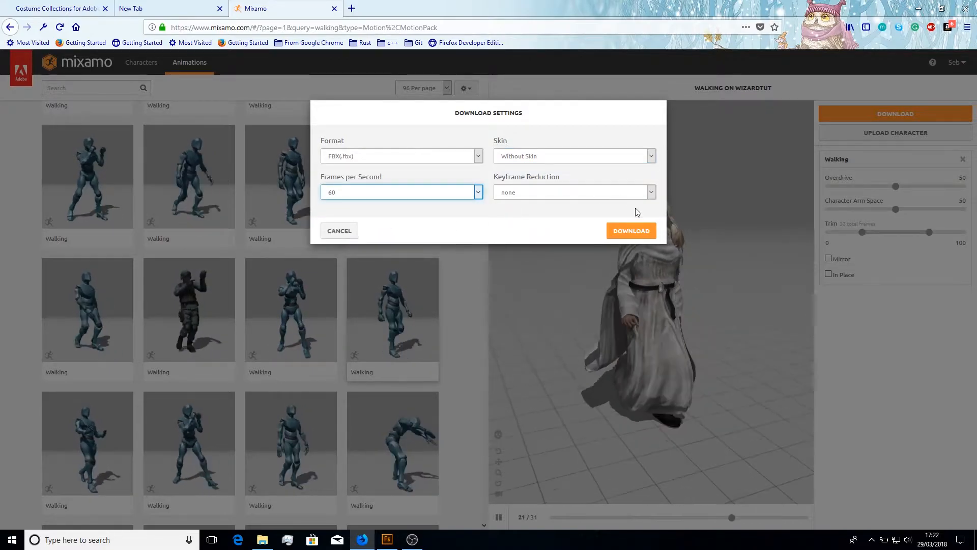
left_click(632, 231)
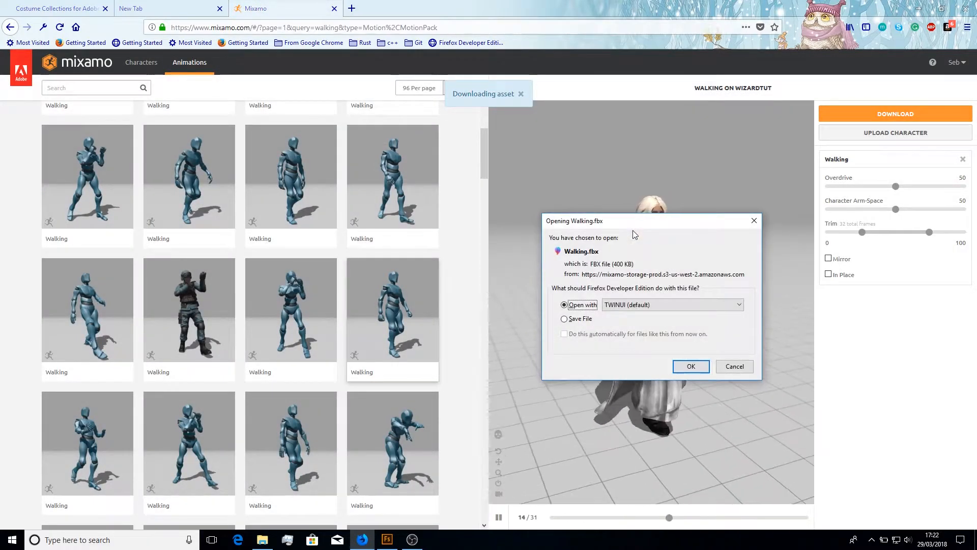
left_click(691, 367)
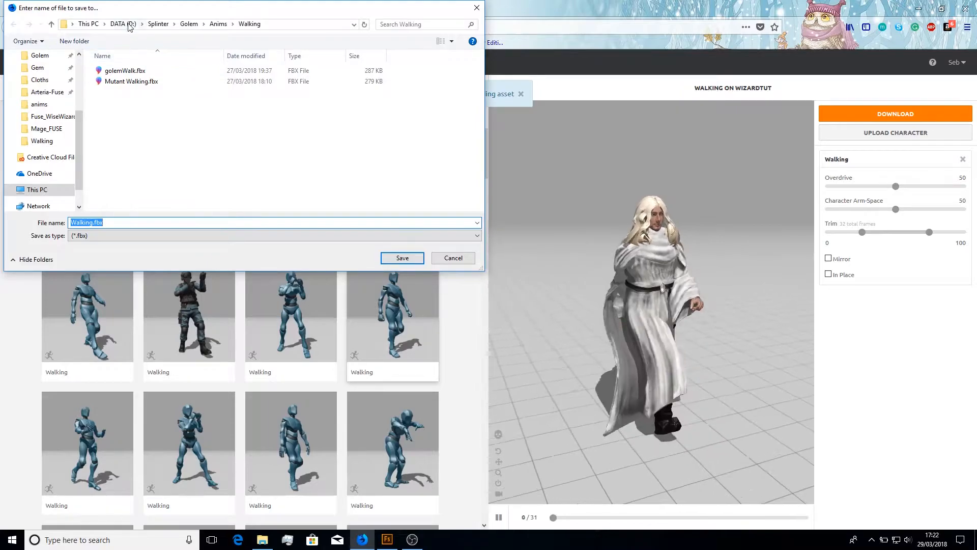
- Create a folder named WizardTut inside the Splinter folder on the D: drive and open it
left_click(158, 24)
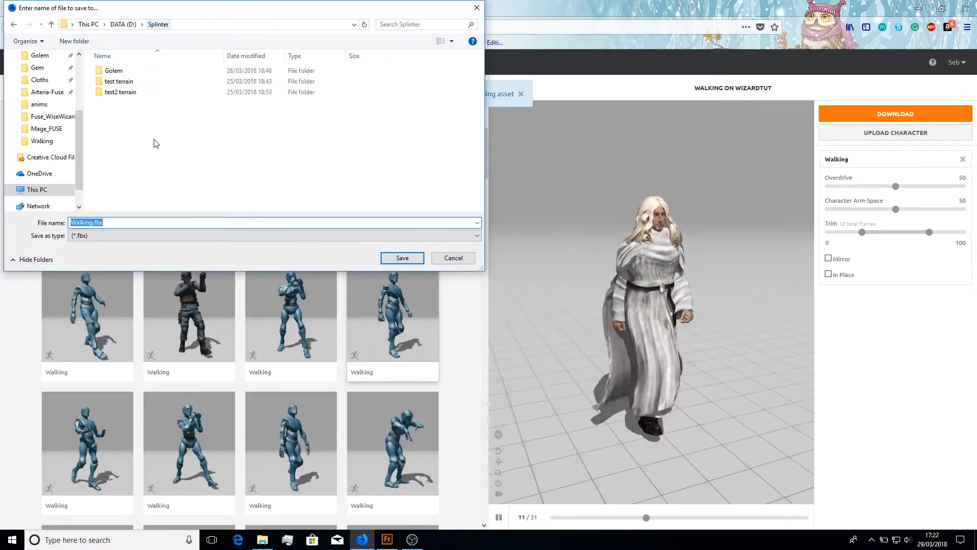
right_click(129, 123)
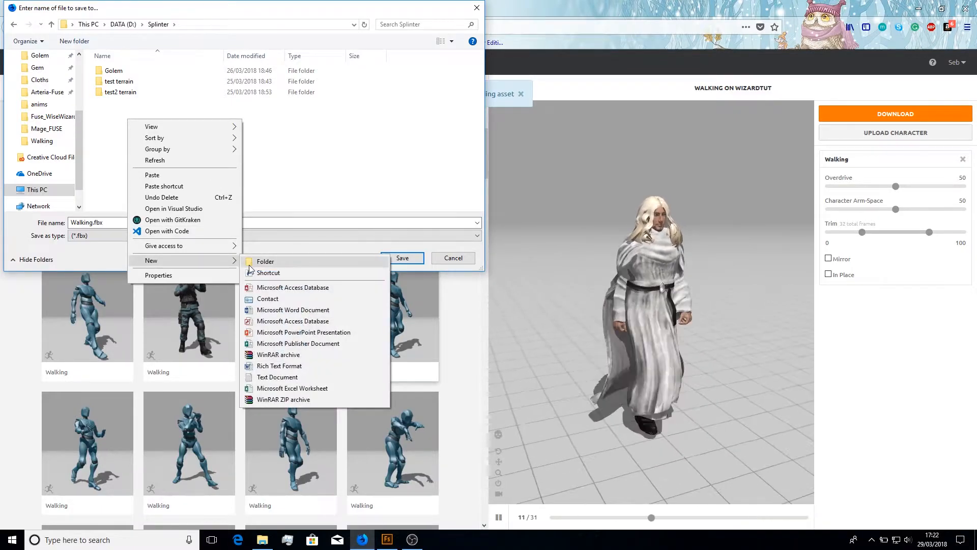
left_click(251, 262)
key("BackSpace")
type("WizardTut")
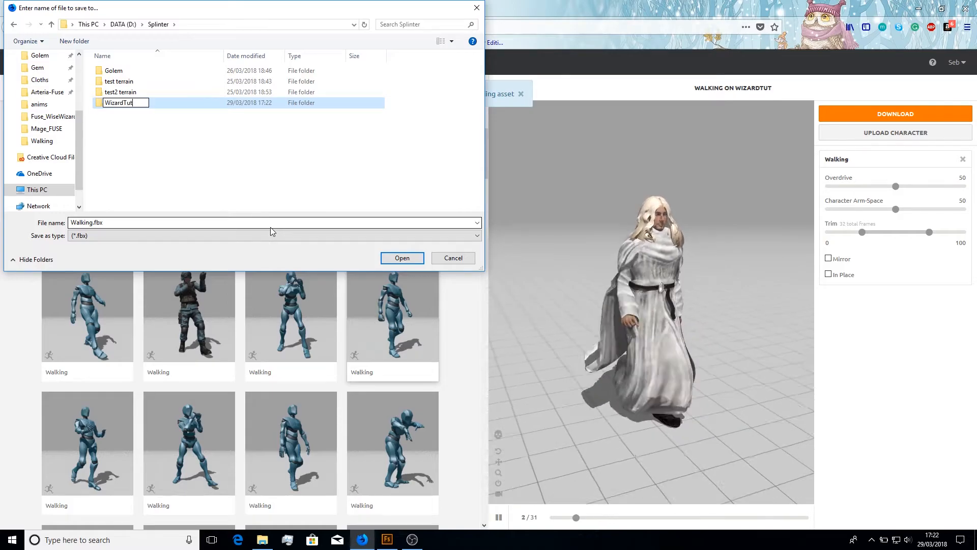
key("Return")
double_click(228, 105)
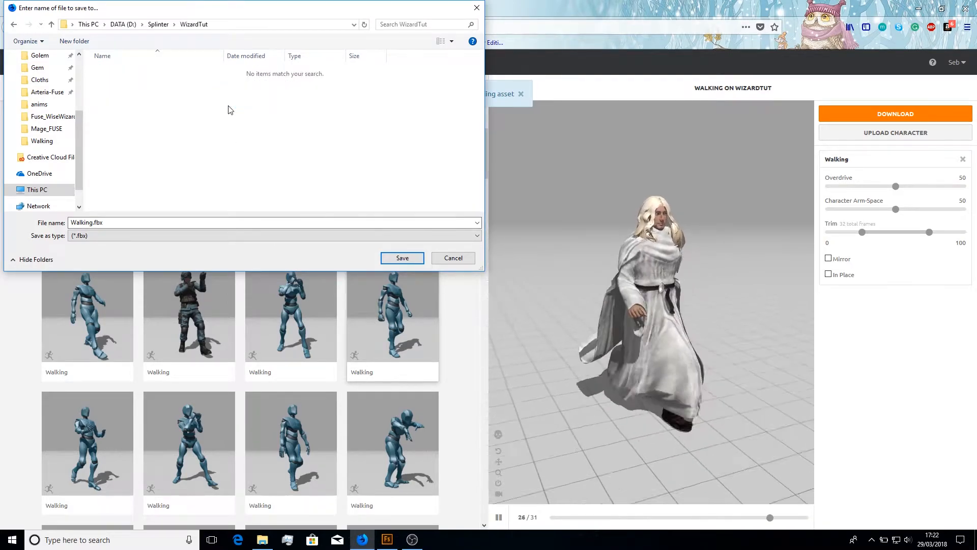
right_click(240, 107)
mouse_move(354, 247)
left_click(380, 260)
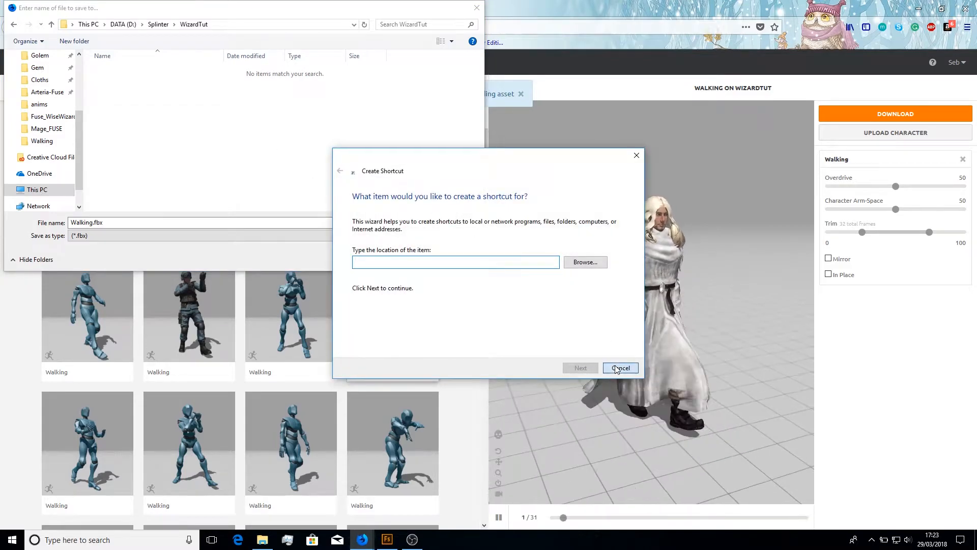
left_click(619, 367)
- Create a folder named anims inside WizardTut and save Walking.fbx in it
key("ctrl+shift+n")
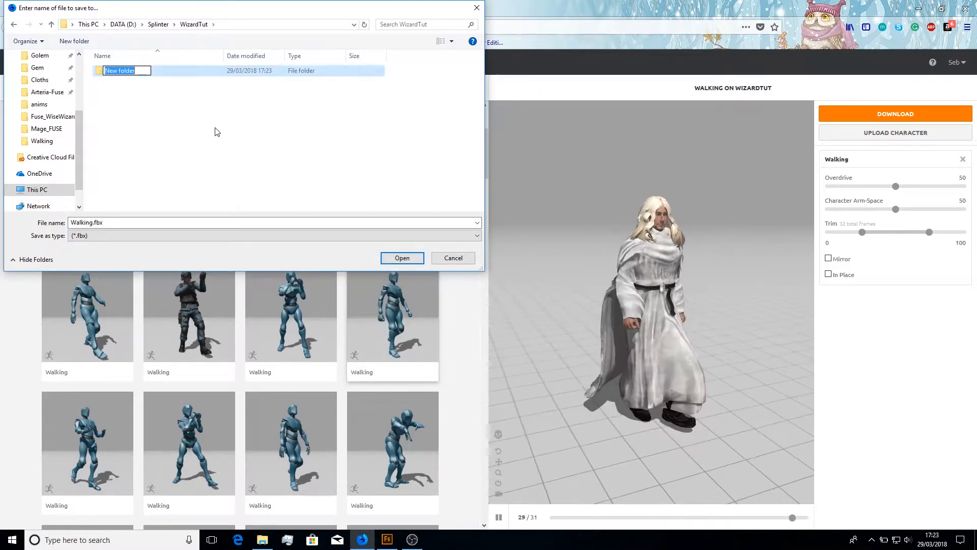
key("BackSpace")
type("Anims")
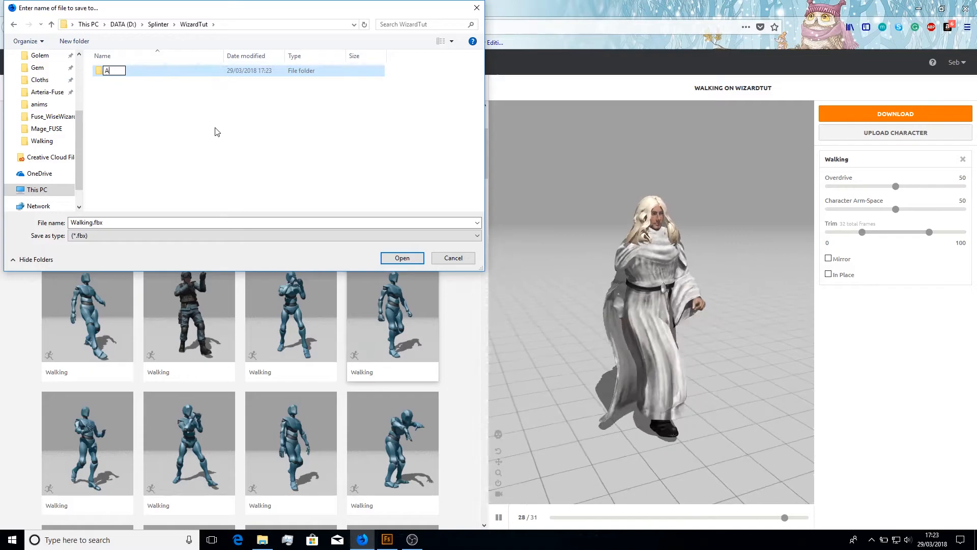
key("BackSpace")
key("BackSpace")
key("BackSpace")
key("BackSpace")
key("BackSpace")
type("anims")
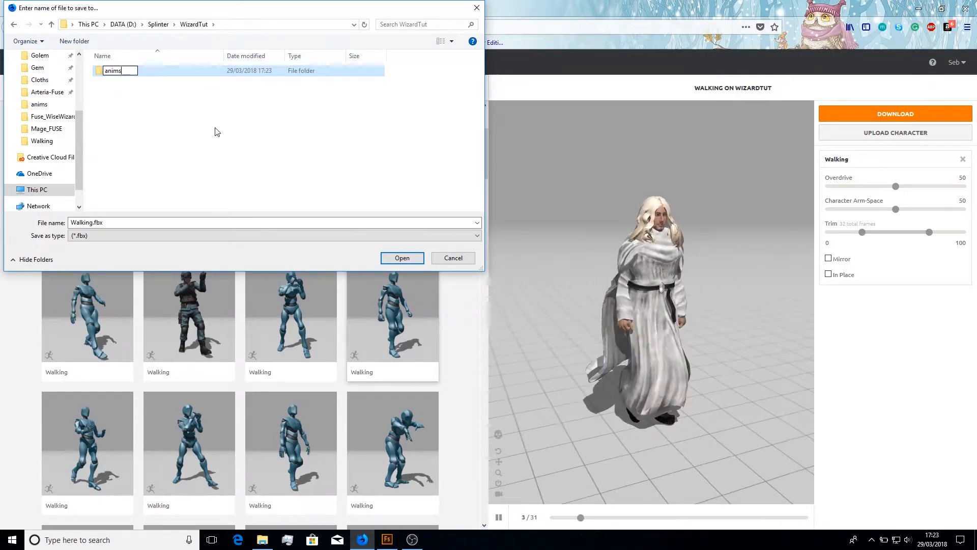
key("Return")
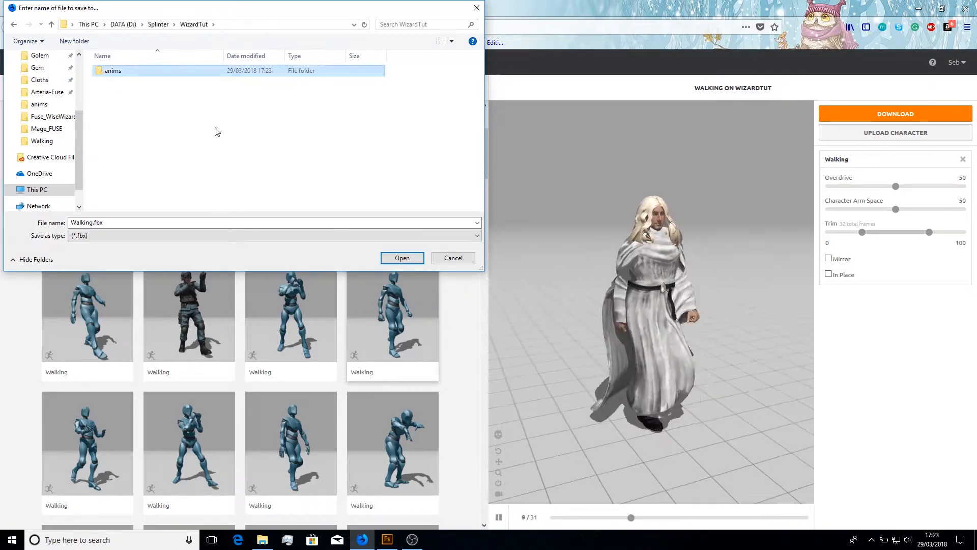
double_click(147, 73)
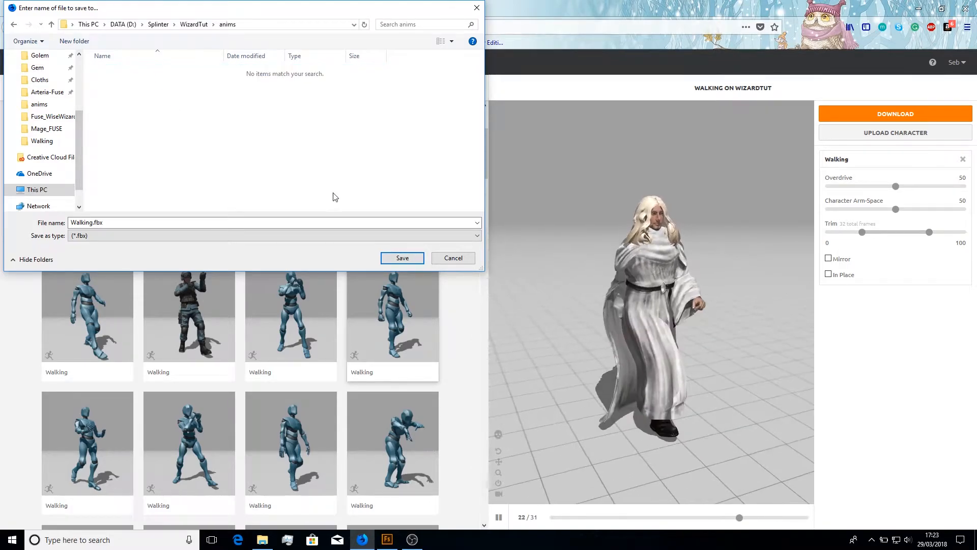
left_click(393, 258)
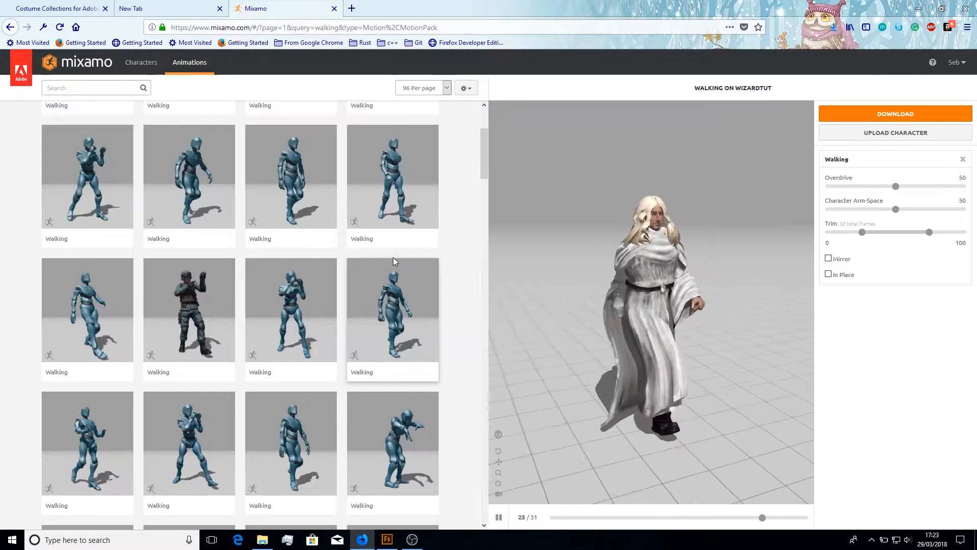
- Search for idle animations, apply the second Idle result to the wizard, and set its download to FBX, without skin, 60 frames per second
left_click(94, 87)
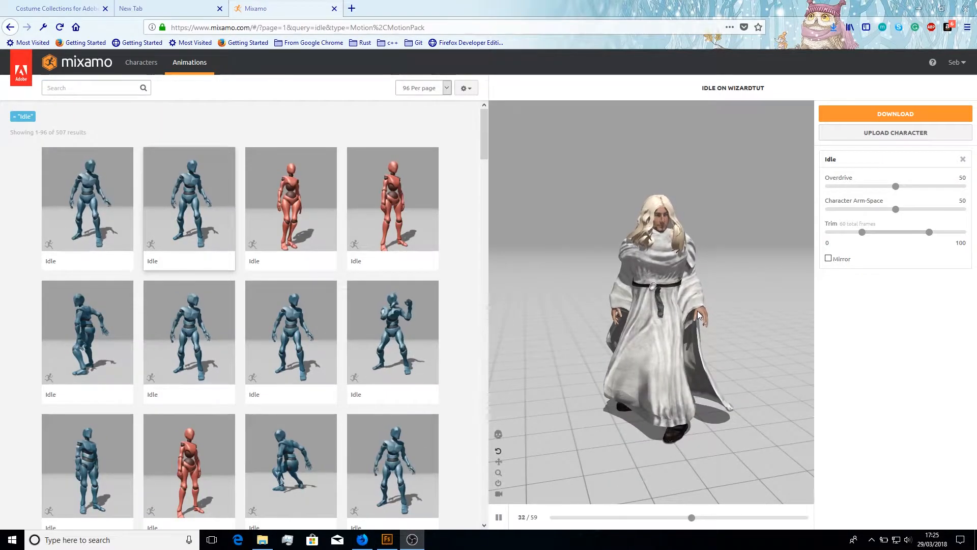
left_click(897, 115)
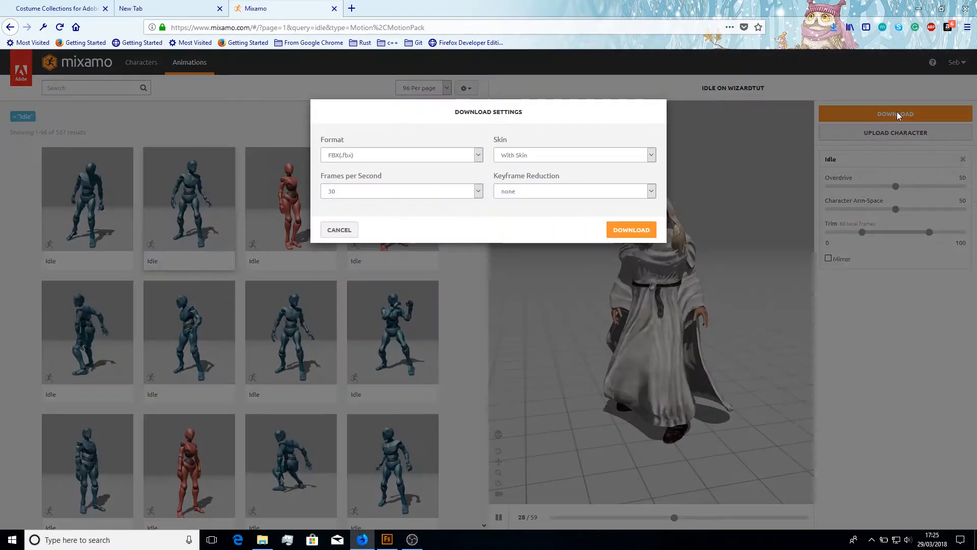
left_click(554, 164)
left_click(529, 181)
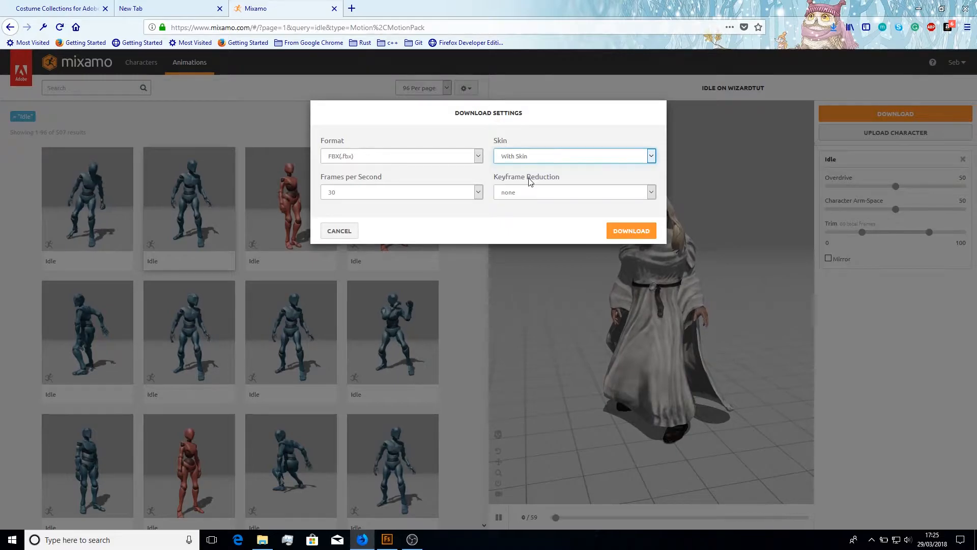
left_click(402, 197)
left_click(370, 177)
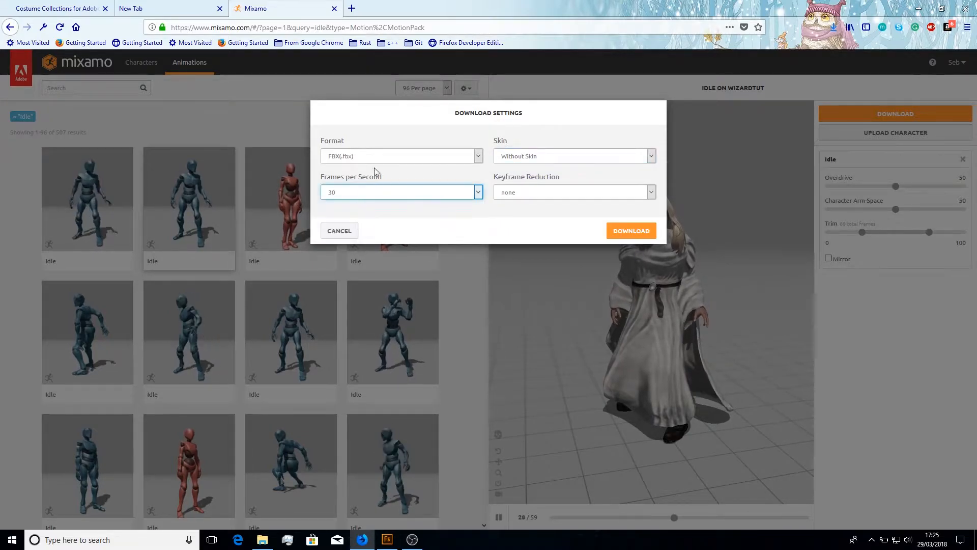
left_click(379, 154)
left_click(379, 155)
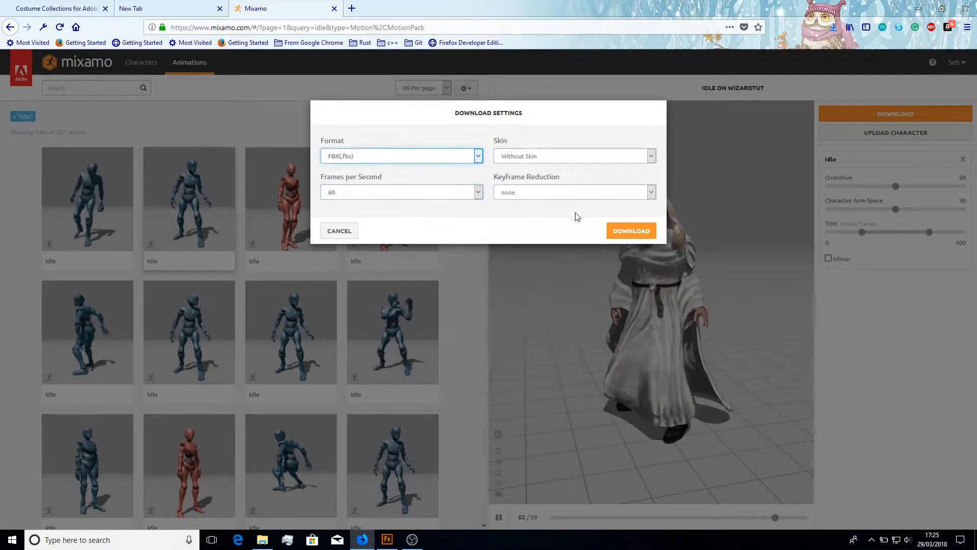
- Download the Idle animation and save it as Idle.fbx in the anims folder
left_click(630, 231)
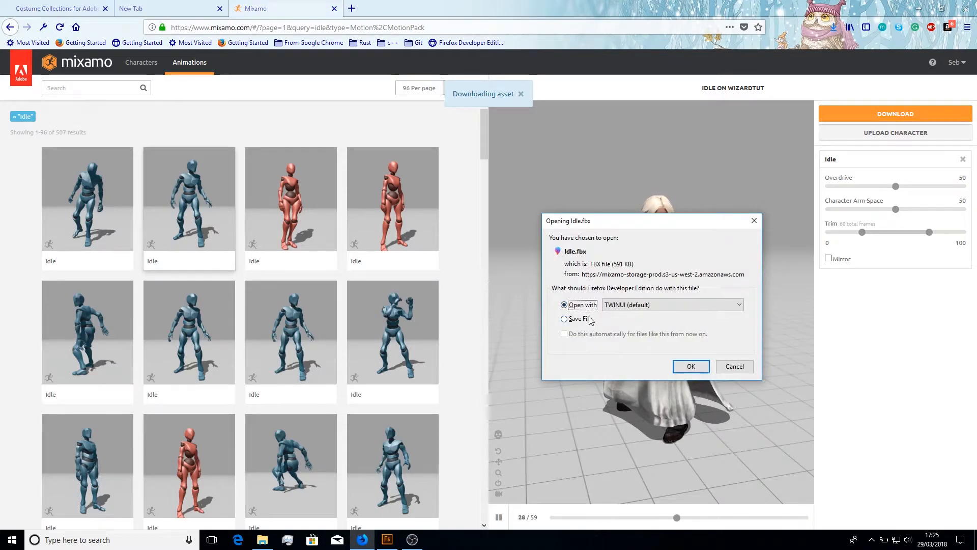
left_click(693, 367)
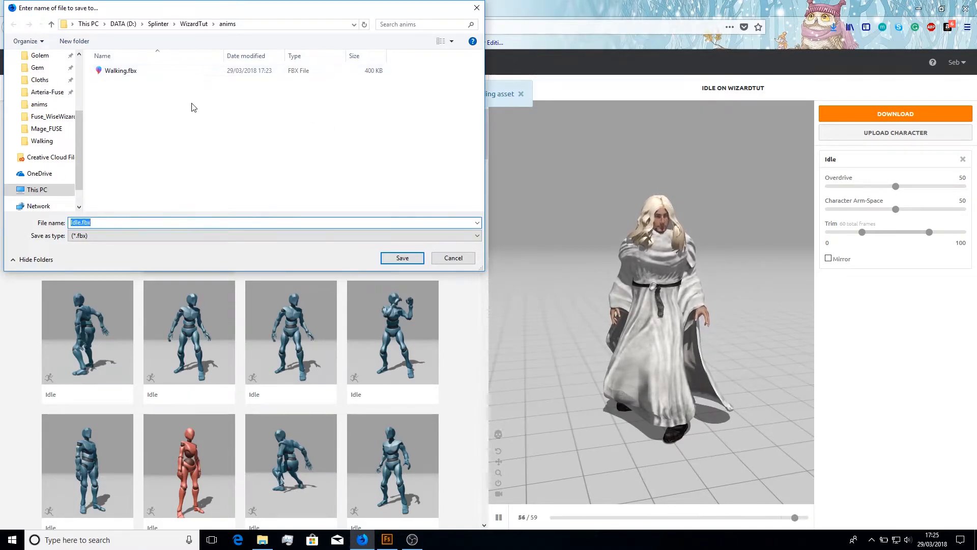
left_click(402, 258)
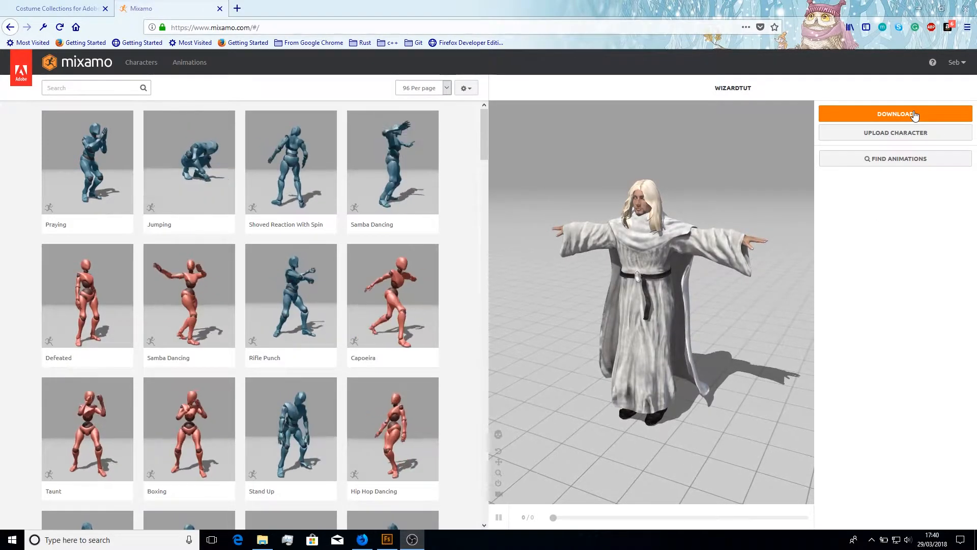
- Switch to Adobe Fuse, check which export options it offers for the wizard, and minimise its window
left_click(387, 539)
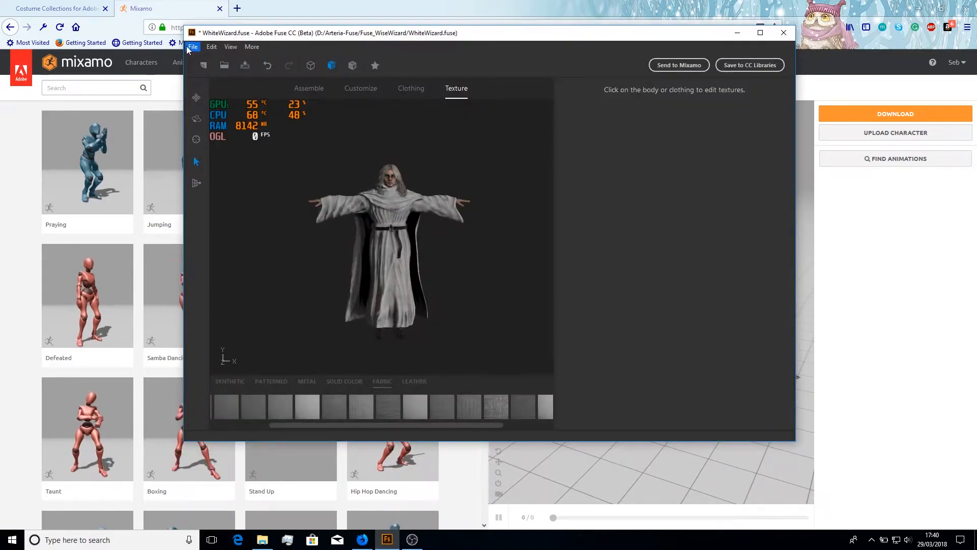
left_click(190, 48)
mouse_move(214, 164)
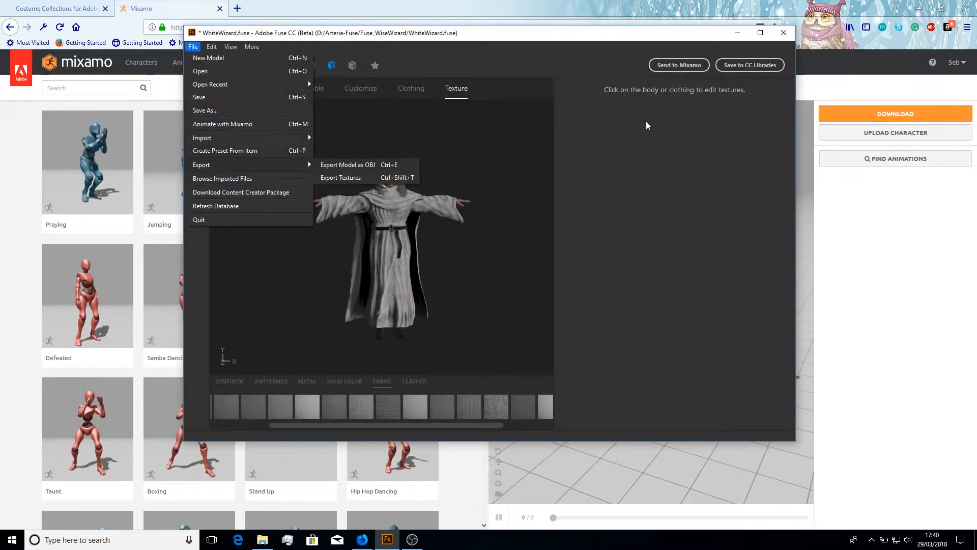
left_click(741, 36)
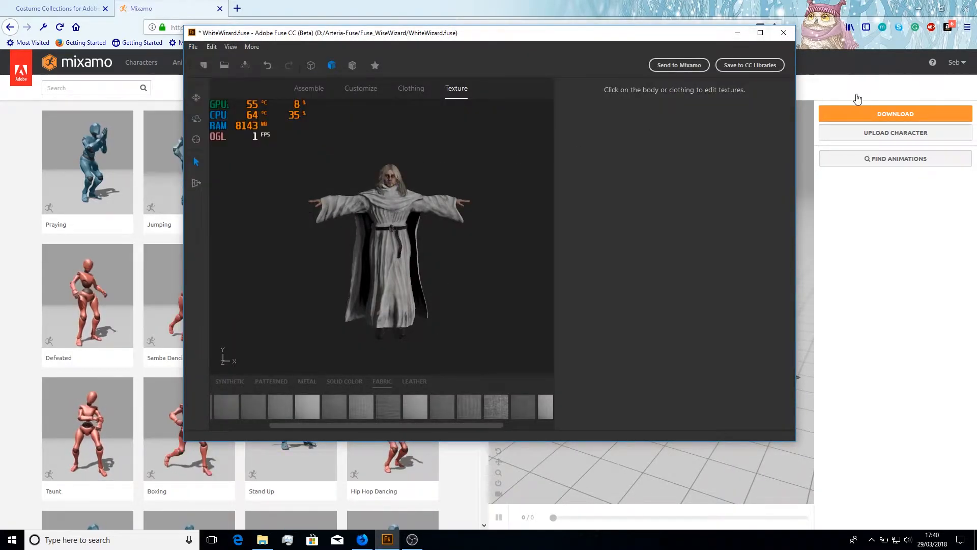
left_click(734, 33)
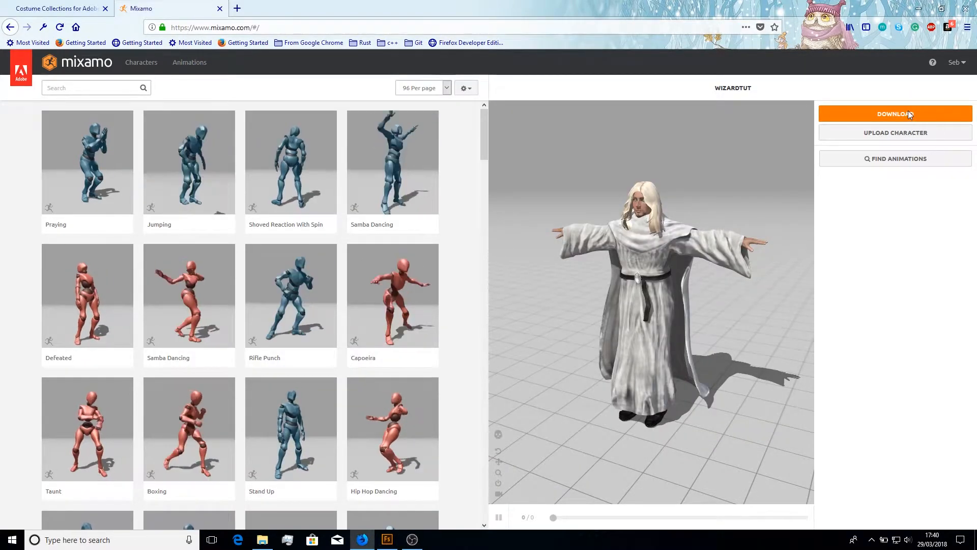
- Set up the unanimated wizard character's download with FBX format and T-pose
left_click(909, 114)
left_click(462, 157)
left_click(516, 156)
left_click(539, 155)
left_click(630, 150)
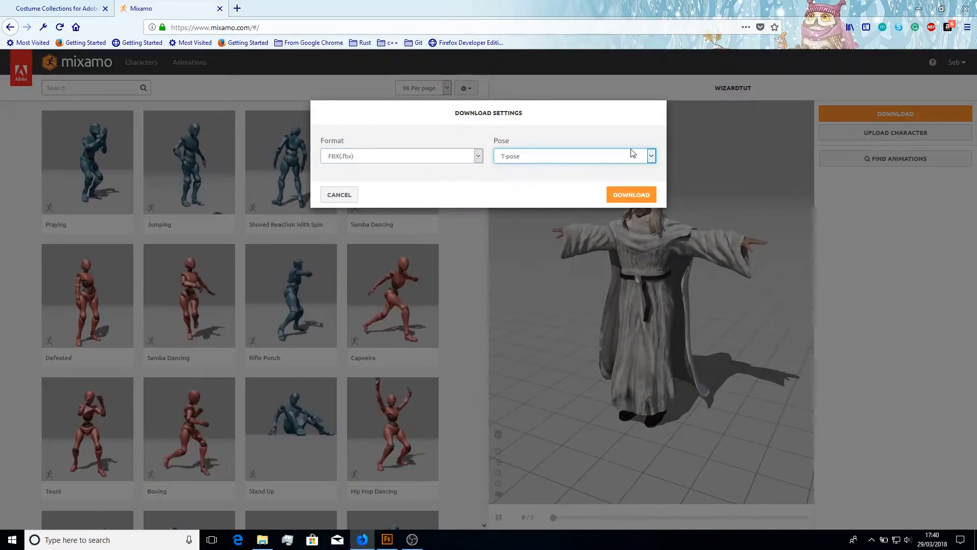
- Download the wizard character and save it as WizardTut.fbx in the WizardTut folder, one level above anims
left_click(639, 193)
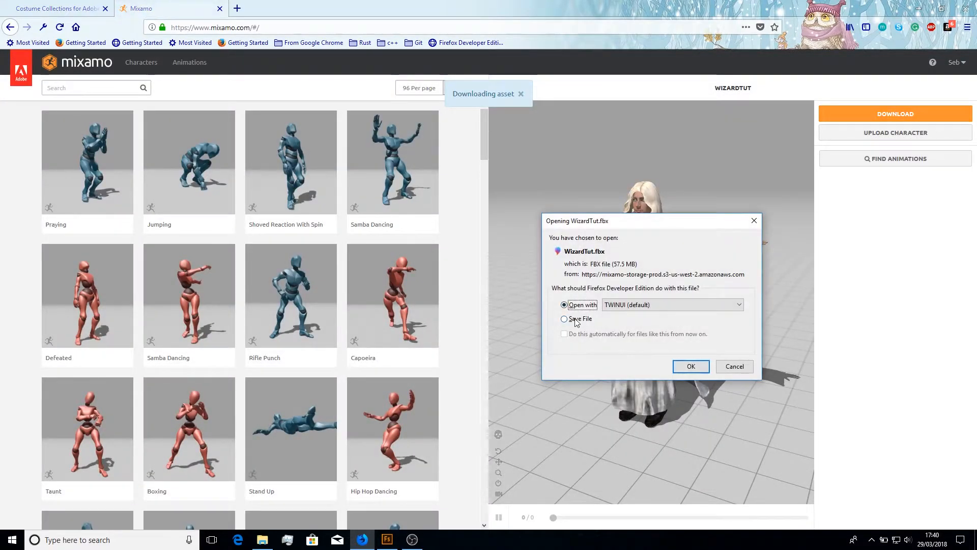
left_click(690, 366)
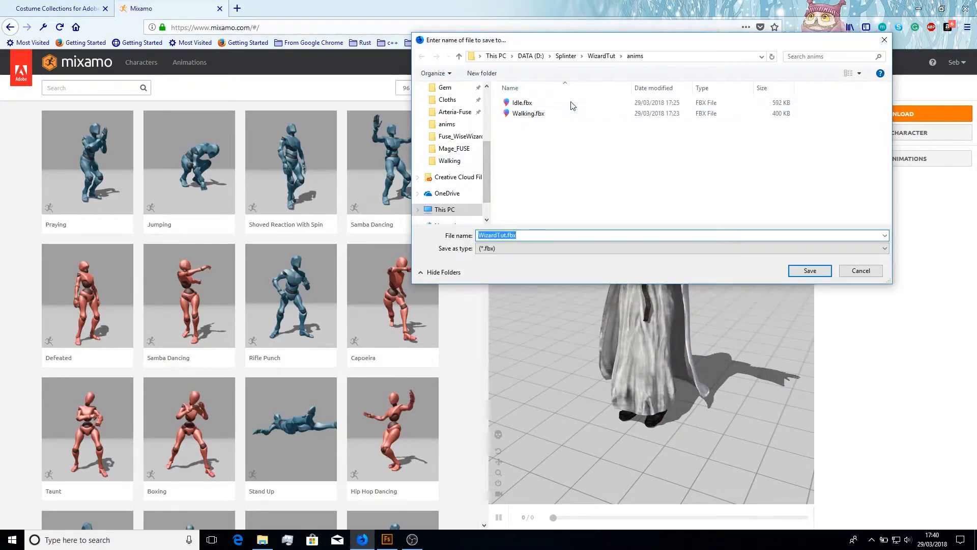
left_click(601, 57)
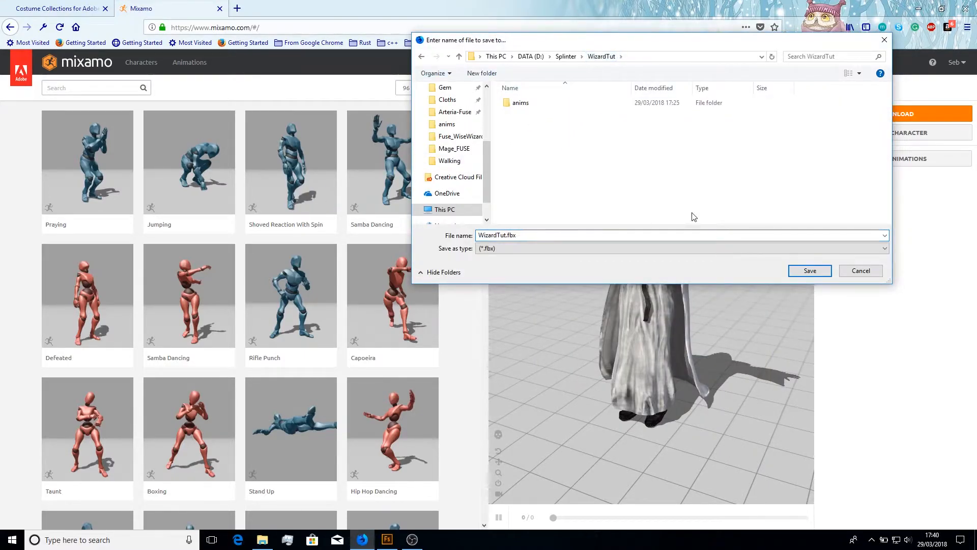
left_click(810, 272)
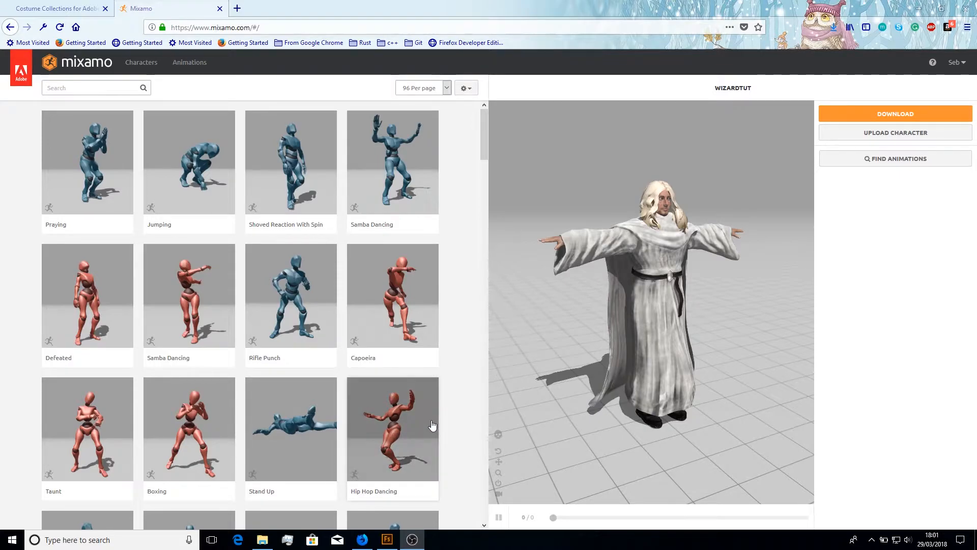
left_click_drag(750, 289, 716, 295)
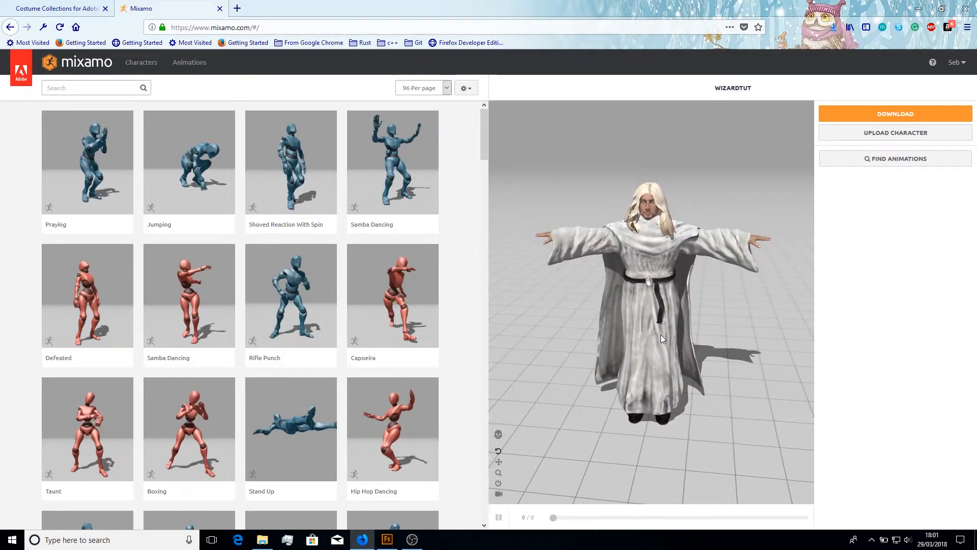
left_click_drag(686, 329, 695, 270)
scroll(695, 270, "up", 3)
left_click_drag(695, 312, 615, 352)
scroll(664, 325, "down", 4)
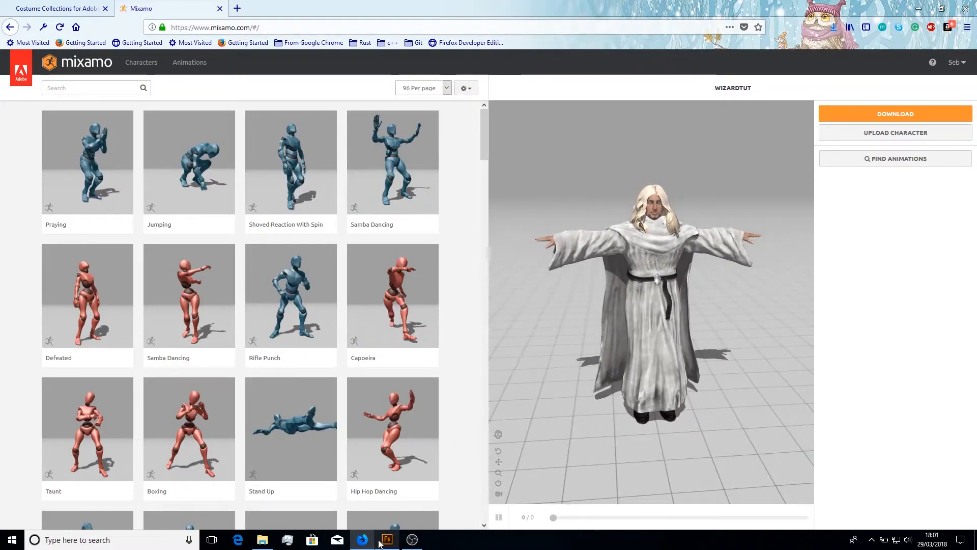
- Minimise the browser and find and launch Blender through the Windows search
mouse_move(371, 545)
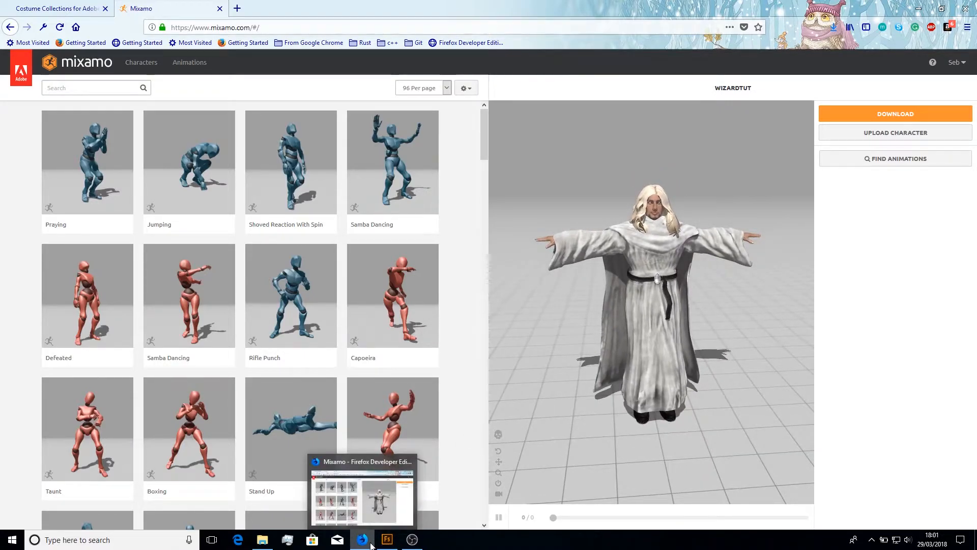
left_click(371, 545)
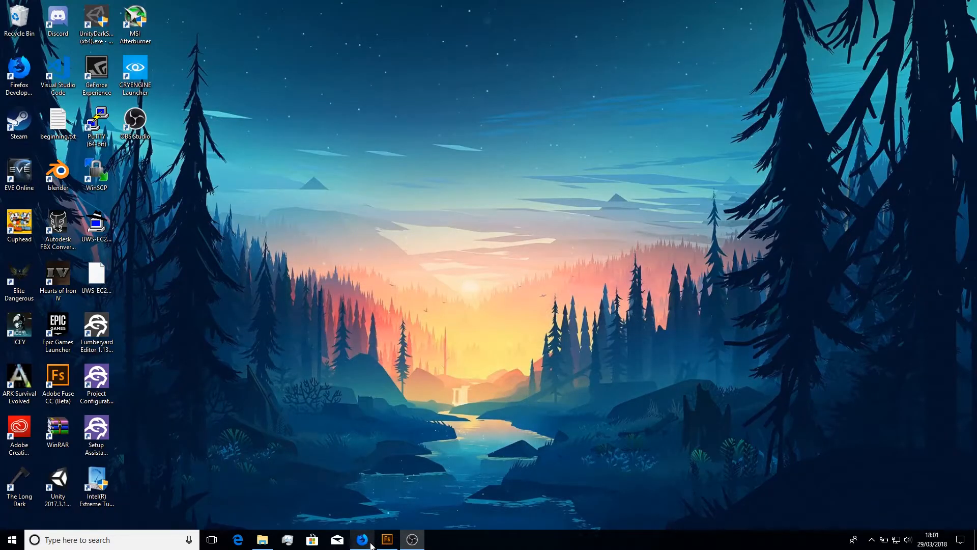
mouse_move(387, 543)
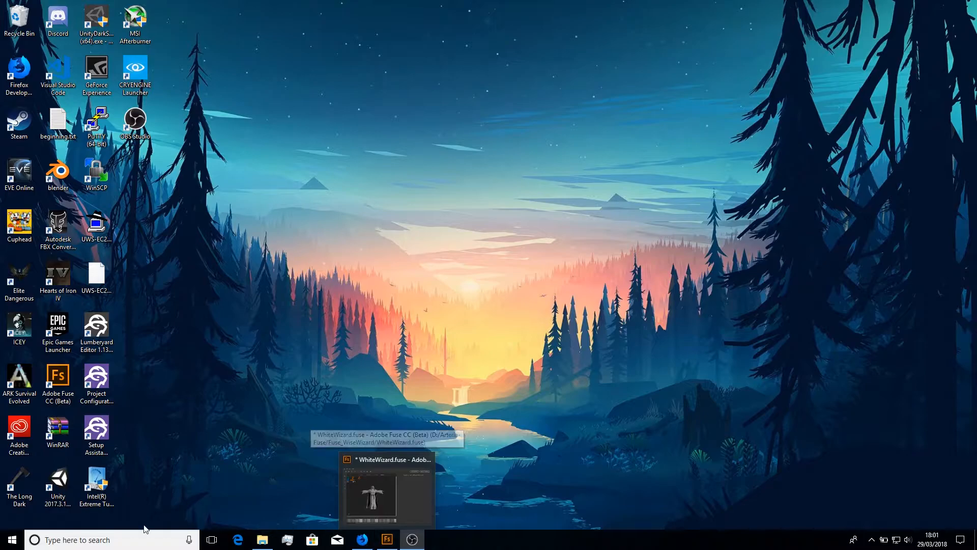
left_click(134, 540)
type("b")
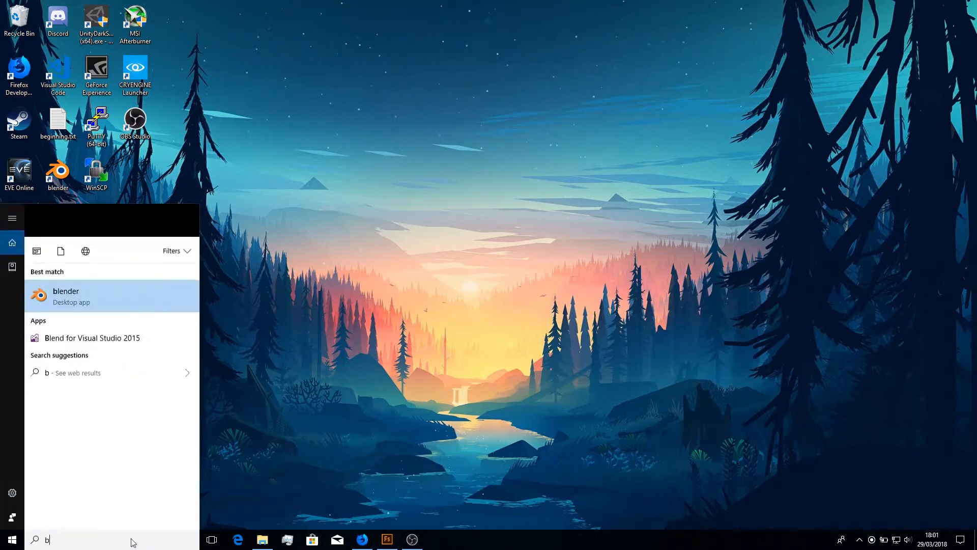
left_click(128, 270)
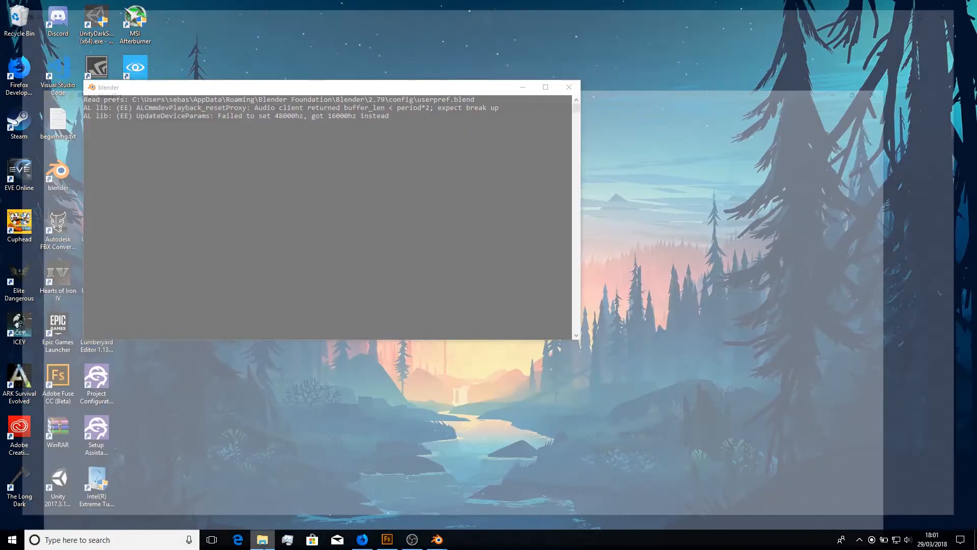
- Switch to File Explorer and delete WizardTut.blend, WizardTut.blend1 and WizardTutC.fbx from the WizardTut folder
left_click(262, 540)
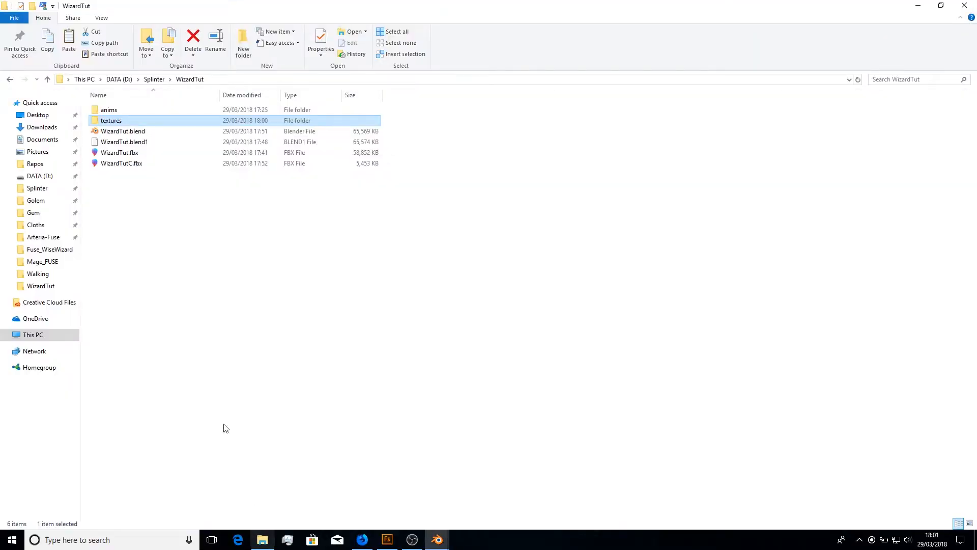
left_click(151, 208)
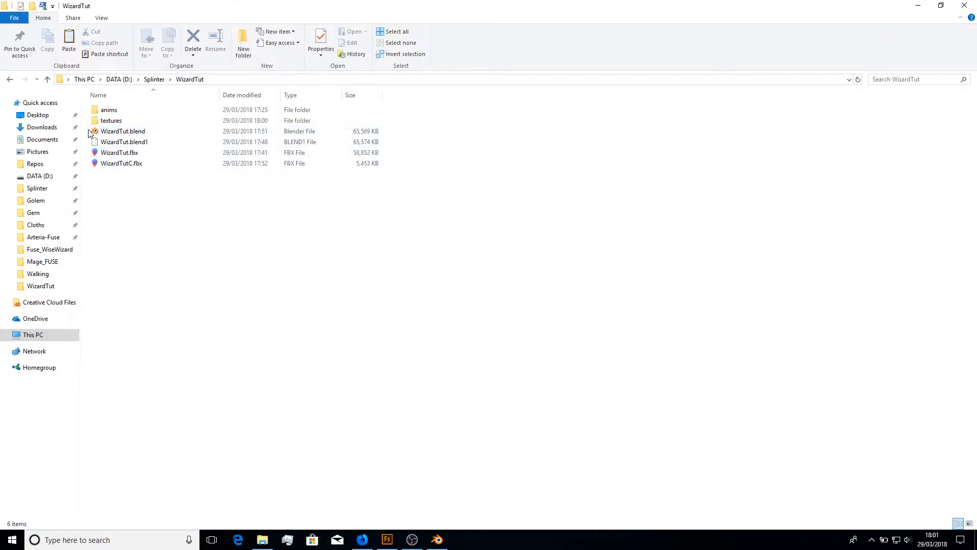
left_click_drag(88, 133, 112, 147)
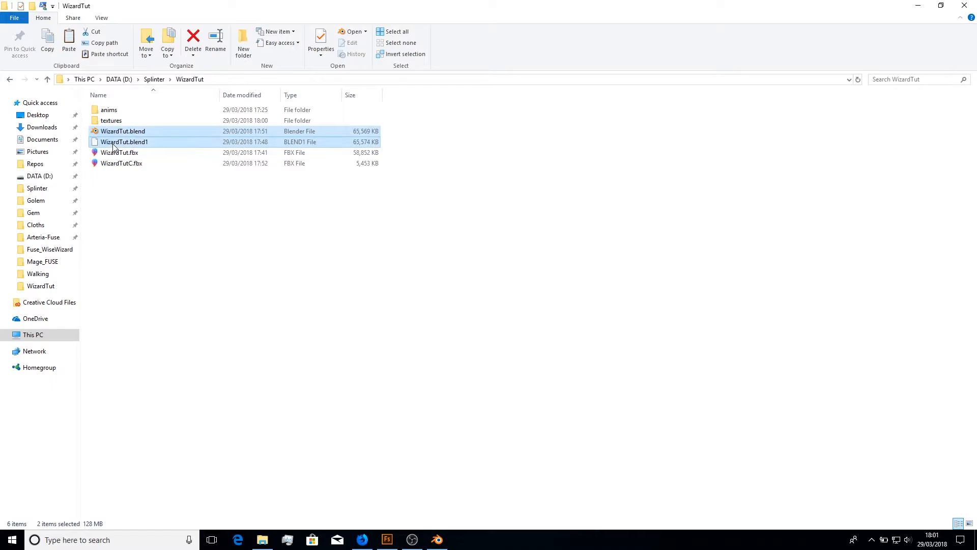
key("Delete")
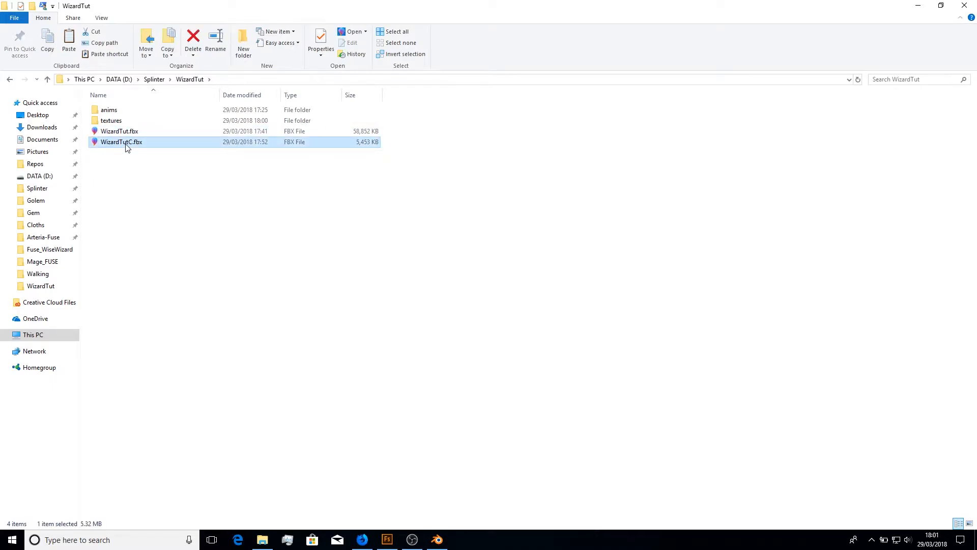
left_click(149, 164)
left_click(158, 145)
key("Delete")
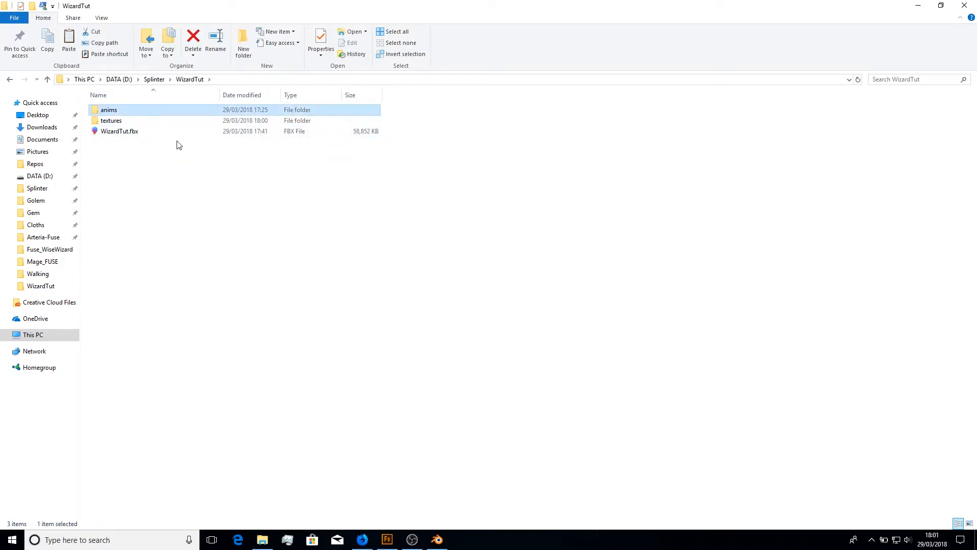
double_click(172, 111)
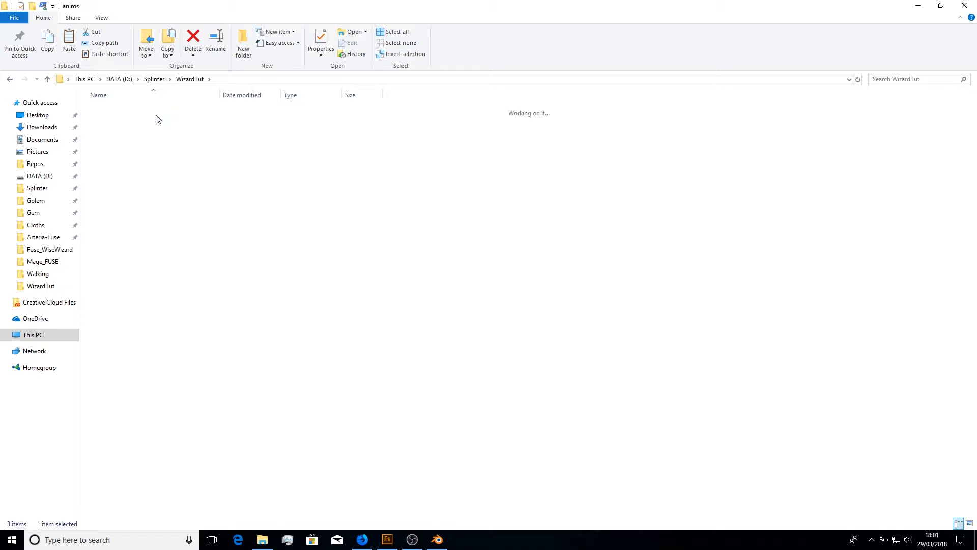
left_click(189, 80)
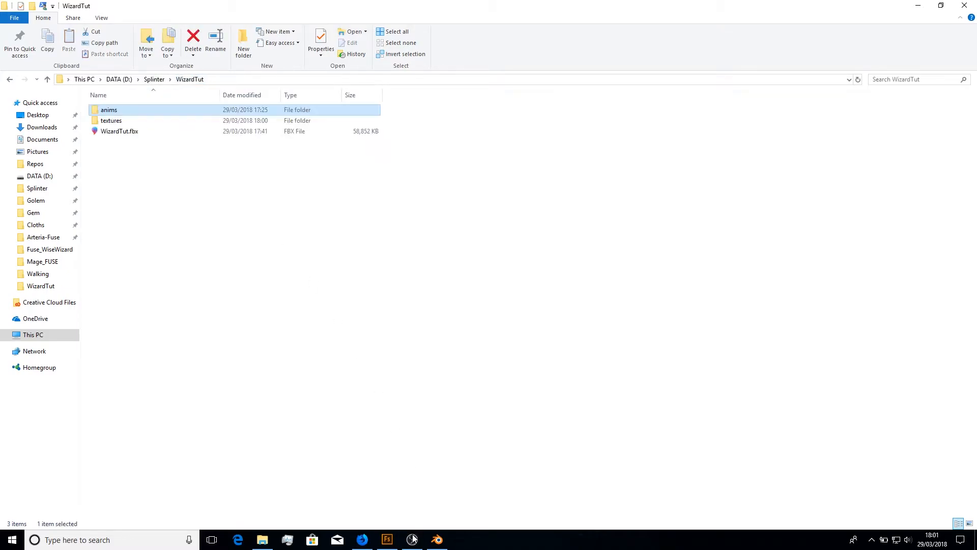
- Switch to Blender, dismiss the splash screen and delete the default cube
left_click(437, 540)
left_click(305, 237)
key("x")
left_click(304, 237)
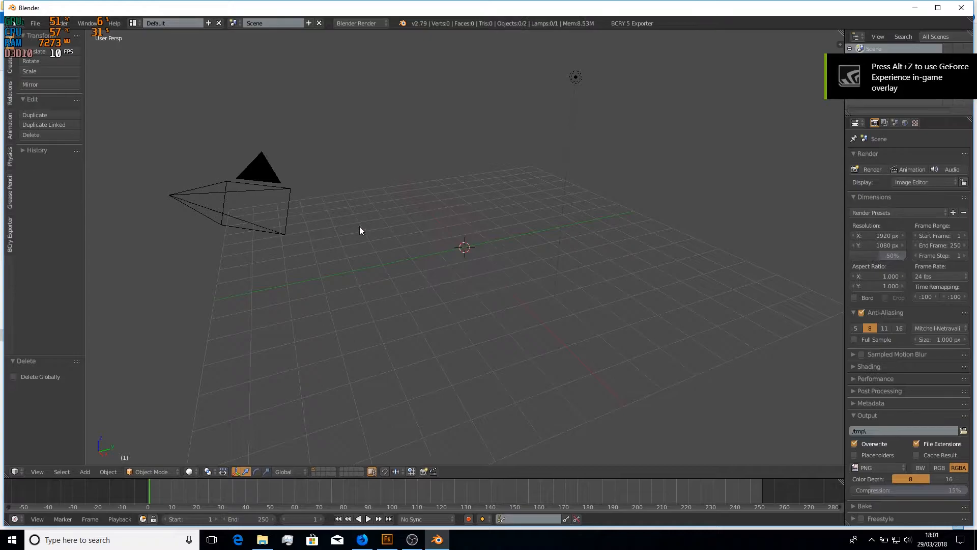
- Maximise the Blender window, widen the outliner and properties column, and make the outliner taller
left_click(937, 8)
left_click_drag(847, 145, 777, 144)
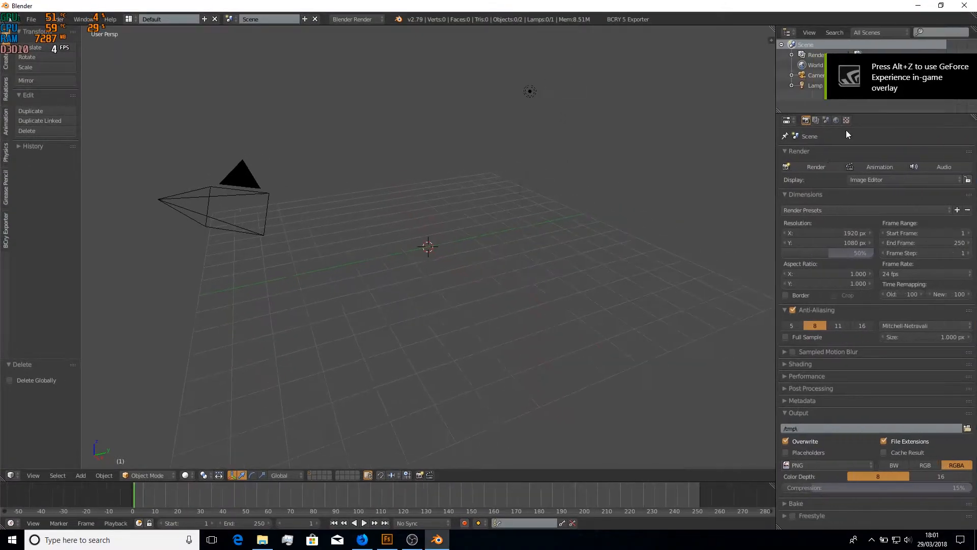
left_click_drag(871, 114, 879, 231)
- Save the scene as WizardTut.blend in the D:\Splinter\WizardTut folder
left_click(31, 19)
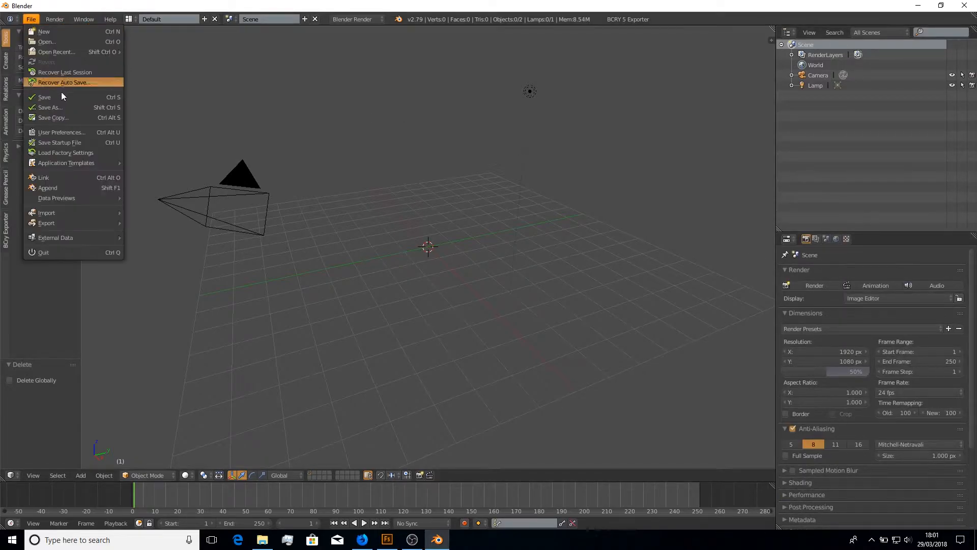
left_click(56, 103)
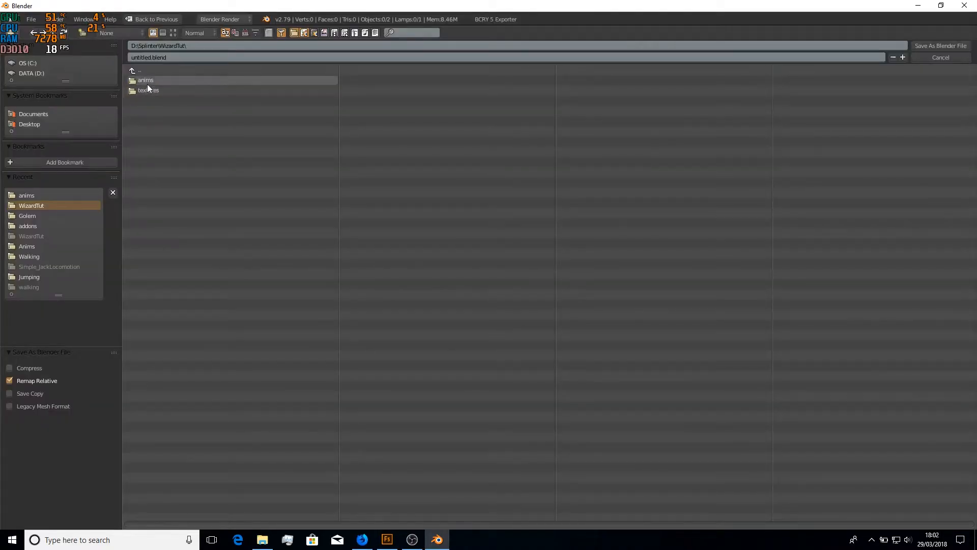
left_click(166, 57)
type("Wi")
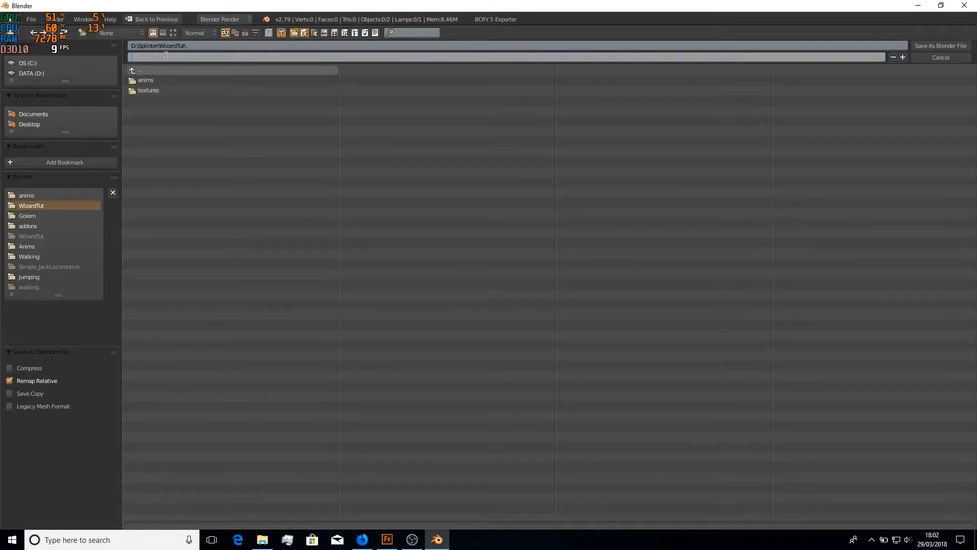
type("zardTut")
key("Return")
left_click(941, 46)
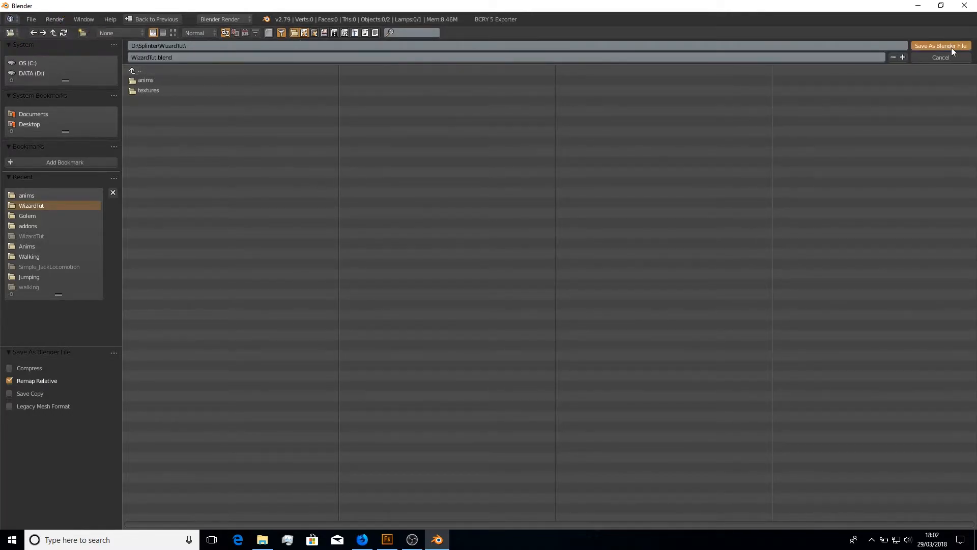
- Import WizardTut.fbx from the WizardTut folder using the default FBX import settings
left_click(31, 19)
mouse_move(110, 211)
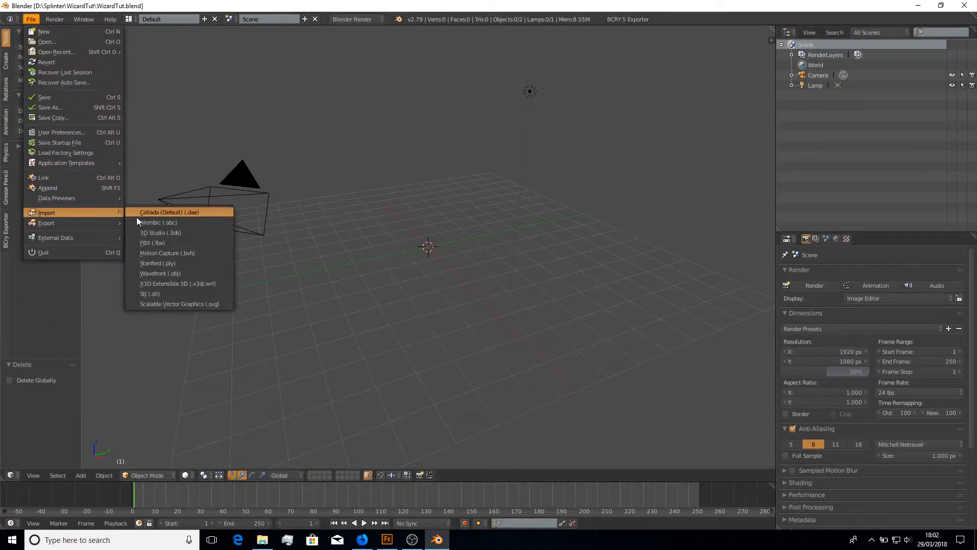
left_click(162, 242)
left_click(168, 100)
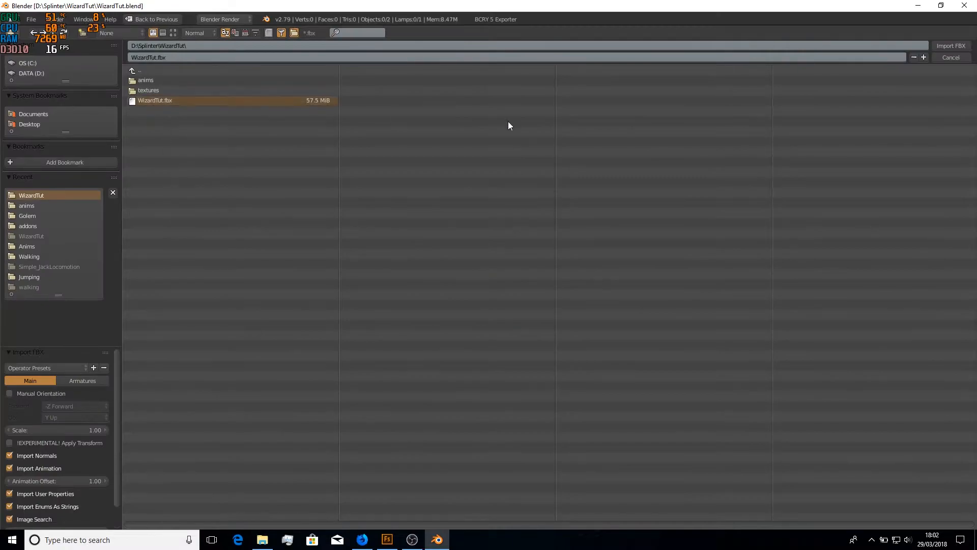
left_click(935, 45)
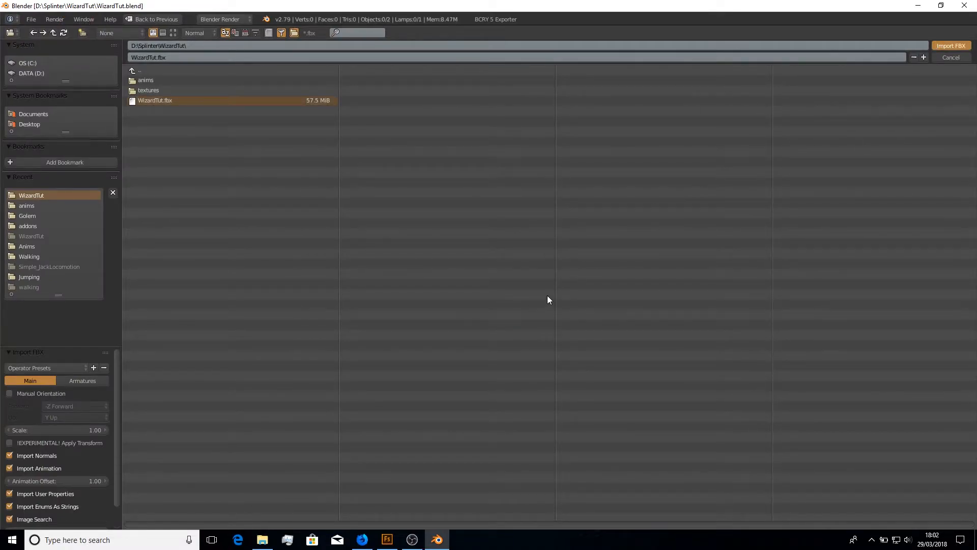
- Start the Screencast Keys display from the 3D view's properties region and hide that region again
key("n")
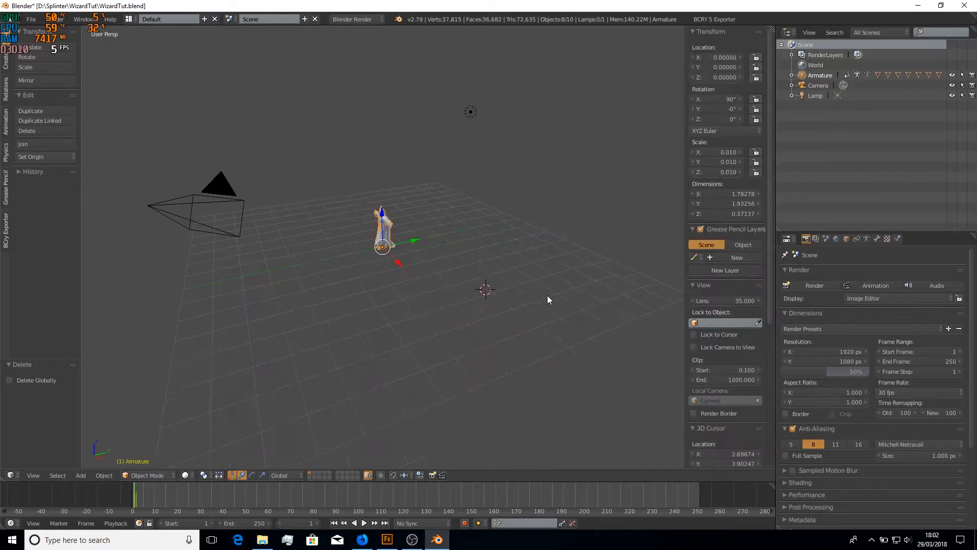
scroll(726, 374, "down", 8)
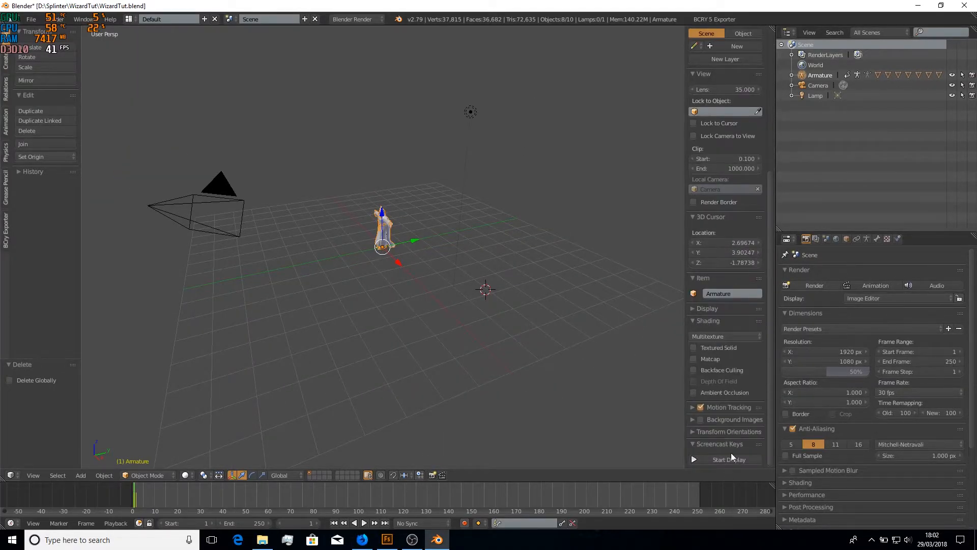
left_click(720, 458)
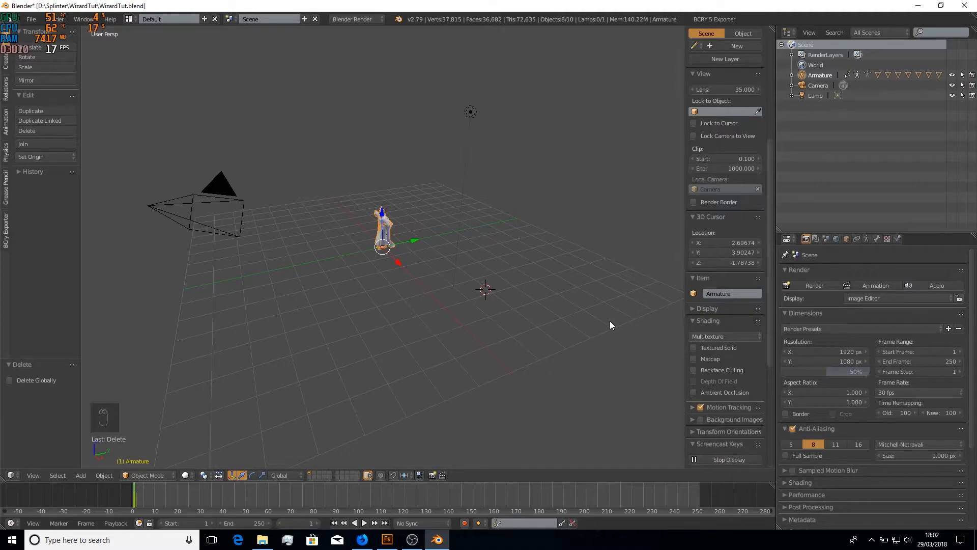
key("n")
- Snap the 3D cursor to the centre of the scene
scroll(595, 316, "up", 5)
middle_click_drag(578, 310, 561, 281)
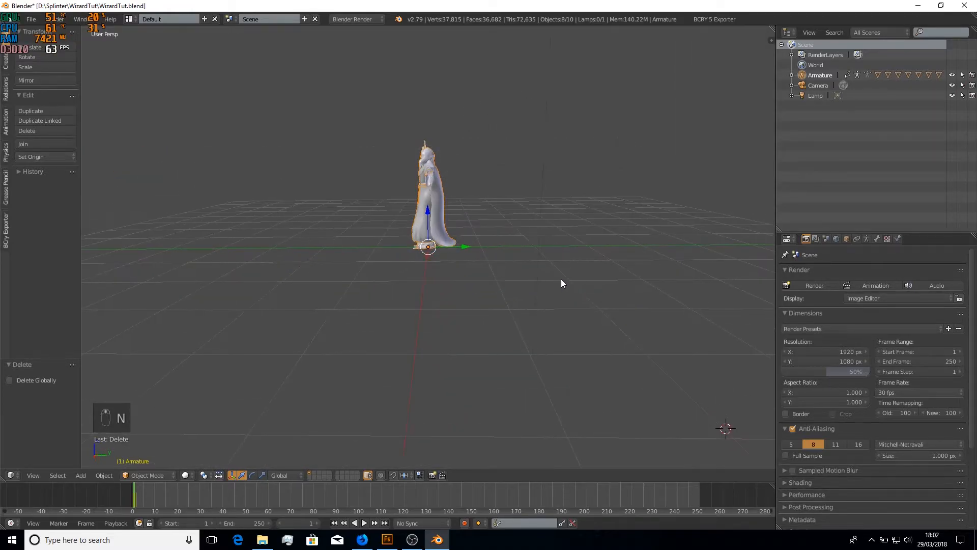
key("shift+s")
left_click(538, 336)
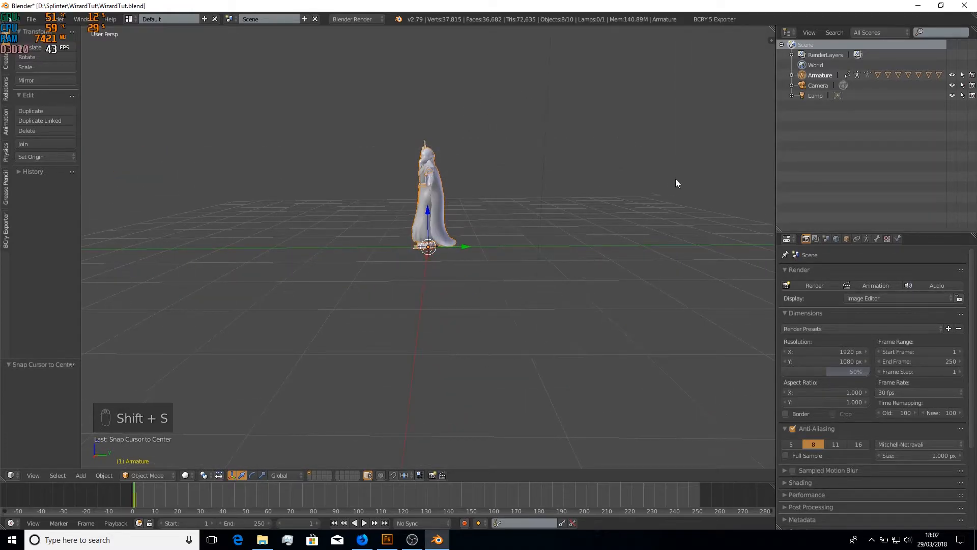
- Expand the Armature in the outliner and rotate the whole wizard 180° about the global Z axis
left_click(792, 75)
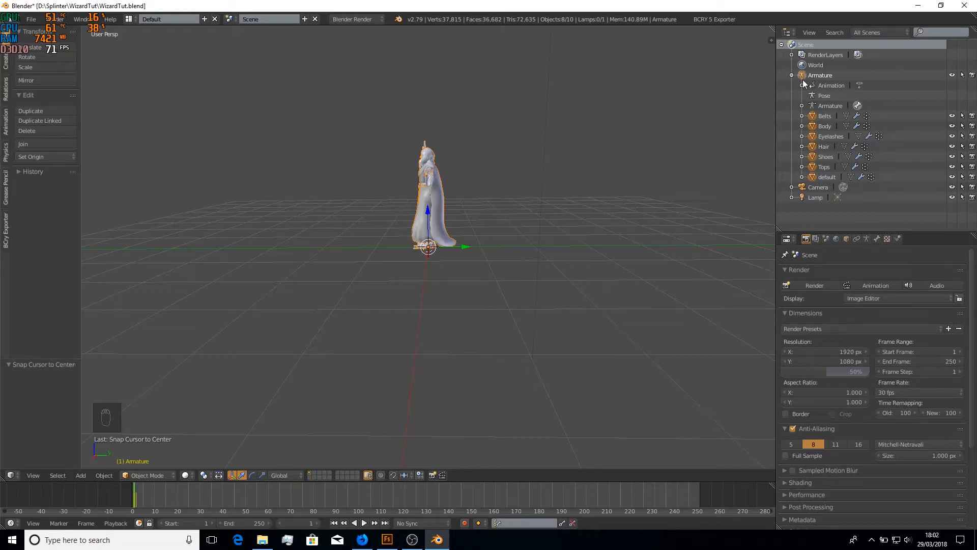
left_click(251, 475)
left_click_drag(411, 258, 300, 346)
left_click(50, 389)
key("BackSpace")
type("180")
key("Return")
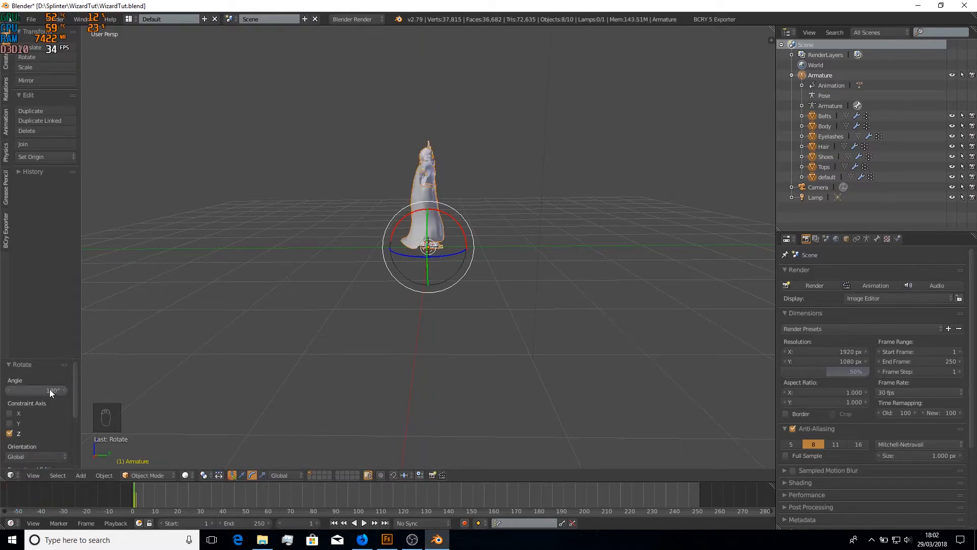
- Show the armature's object transform values and apply its rotation
left_click(846, 238)
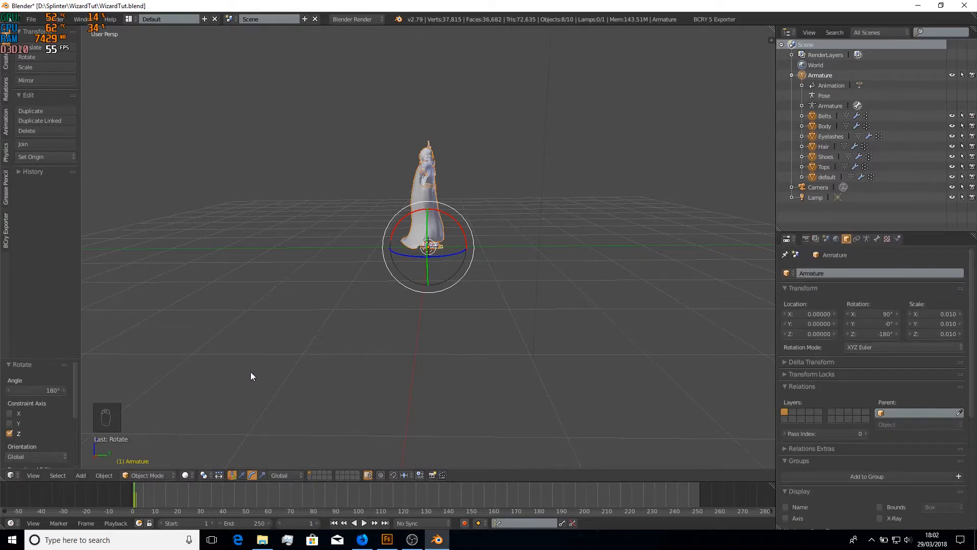
key("ctrl+a")
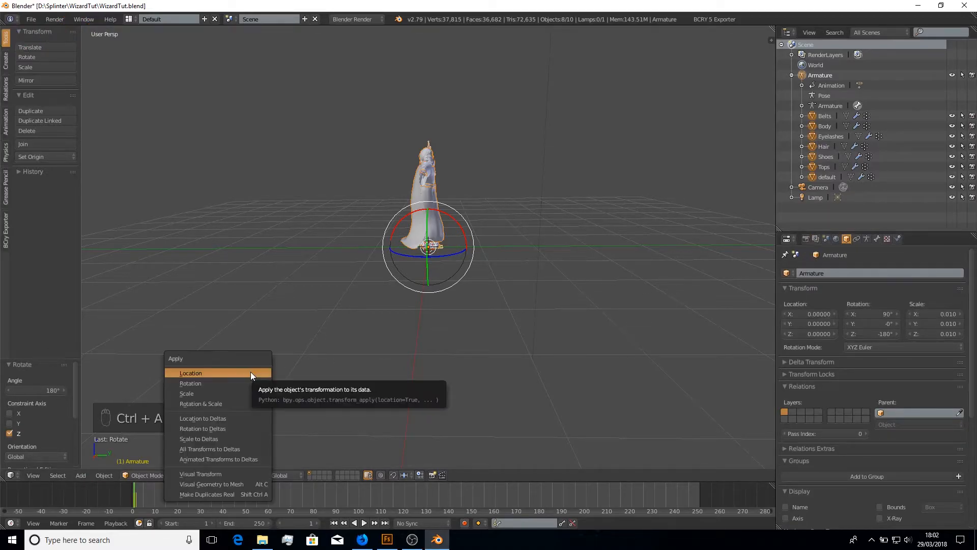
left_click(228, 383)
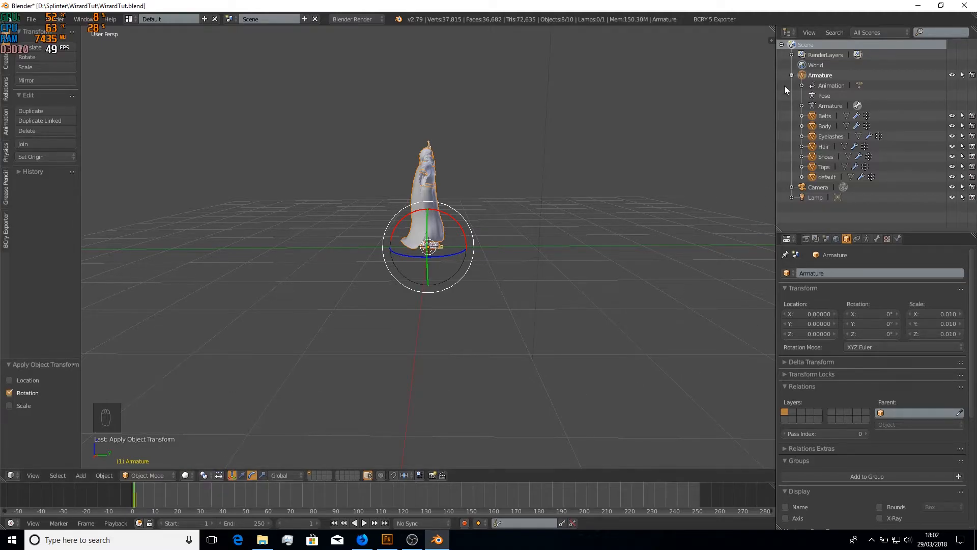
- Rename the top-level Armature object to Root in the outliner
middle_click_drag(623, 246, 283, 224)
middle_click_drag(559, 233, 541, 239)
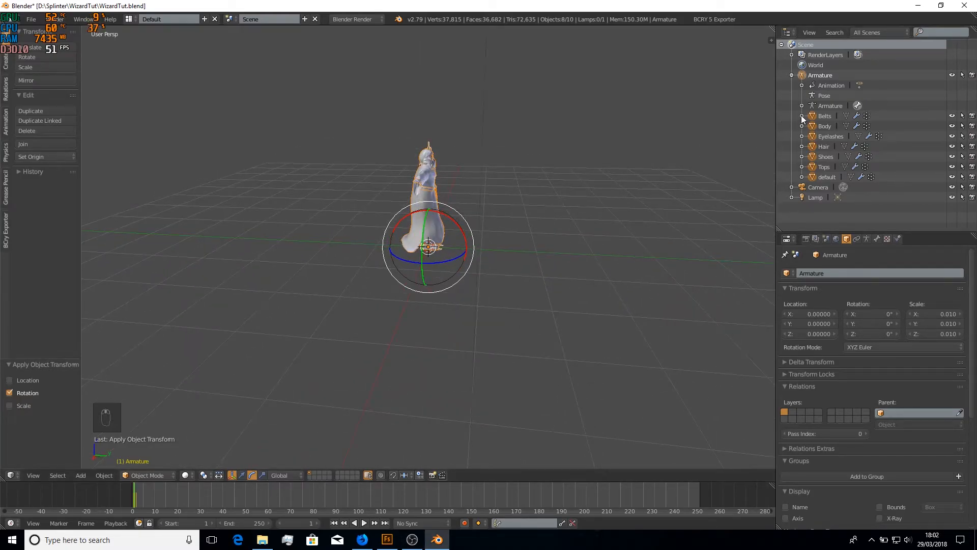
double_click(825, 74)
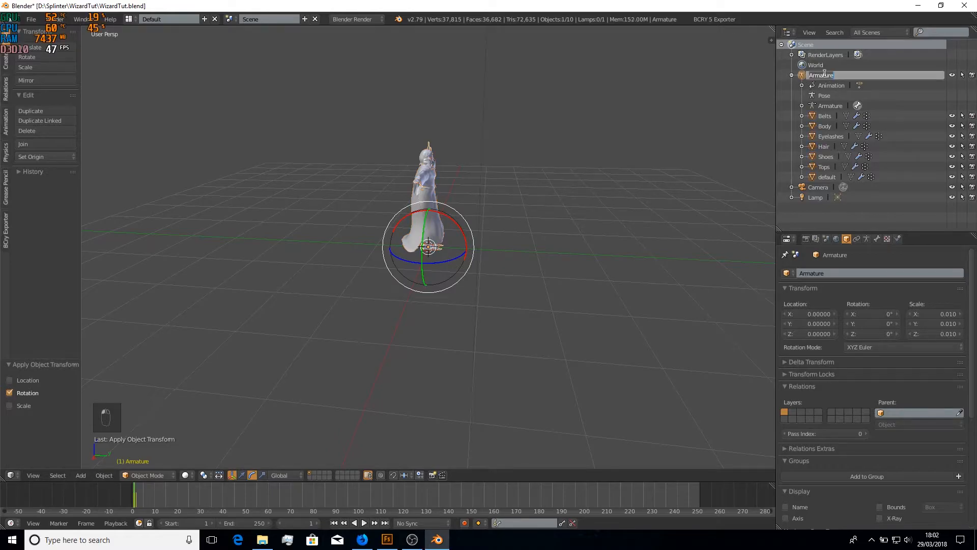
key("BackSpace")
type("Root")
key("Return")
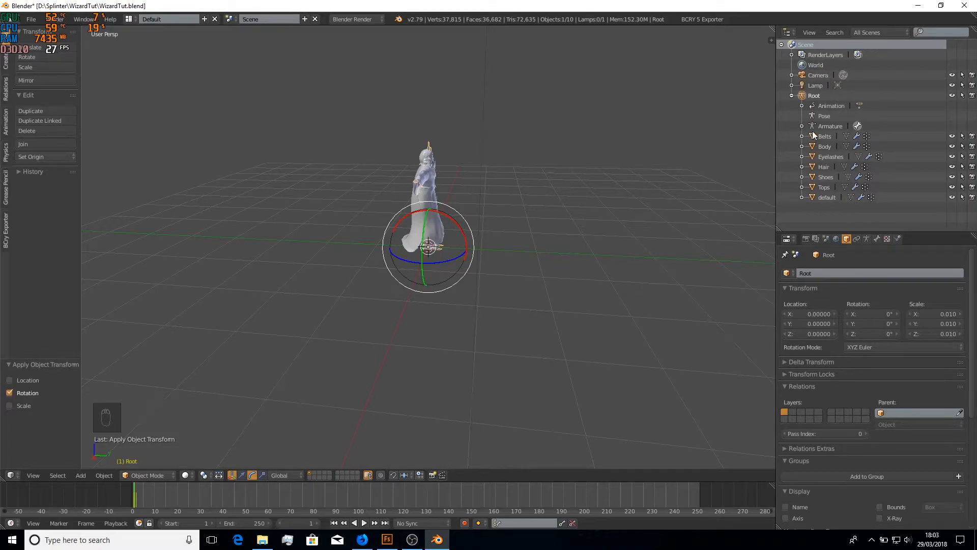
- Preview the wizard with Texture viewport shading, and set the viewport shading to Material
middle_click_drag(614, 174, 441, 164)
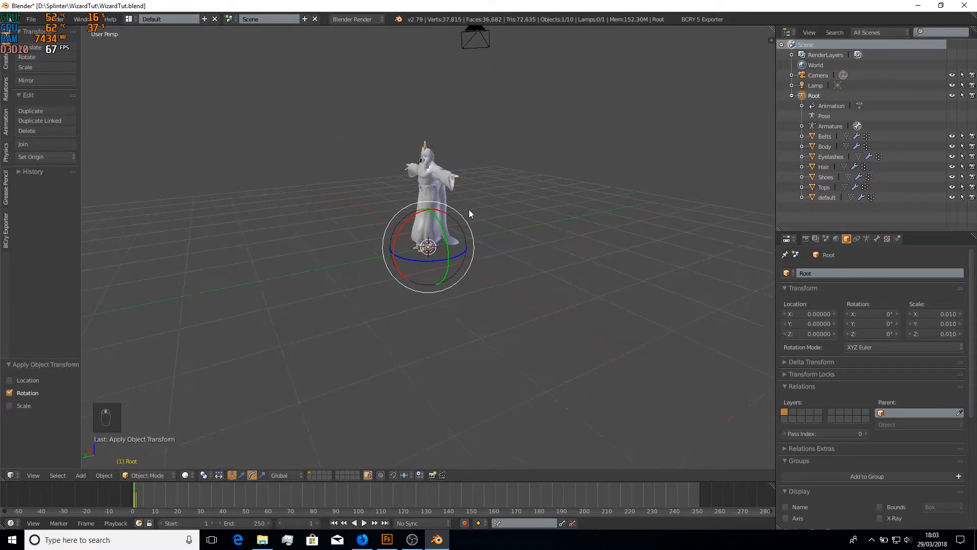
scroll(469, 209, "up", 2)
left_click(186, 474)
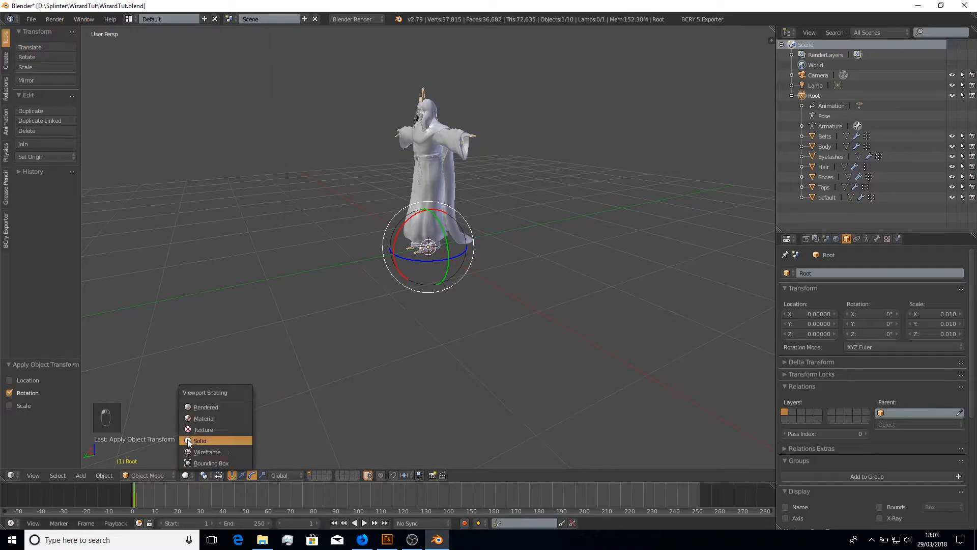
left_click(196, 428)
middle_click_drag(243, 337, 292, 342)
scroll(312, 345, "up", 2)
scroll(292, 342, "down", 1)
left_click(185, 475)
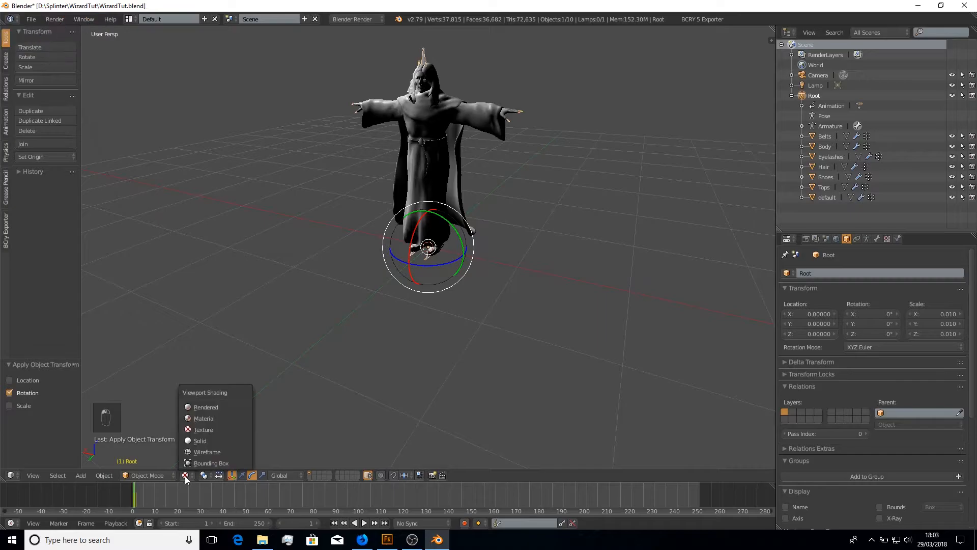
left_click(239, 418)
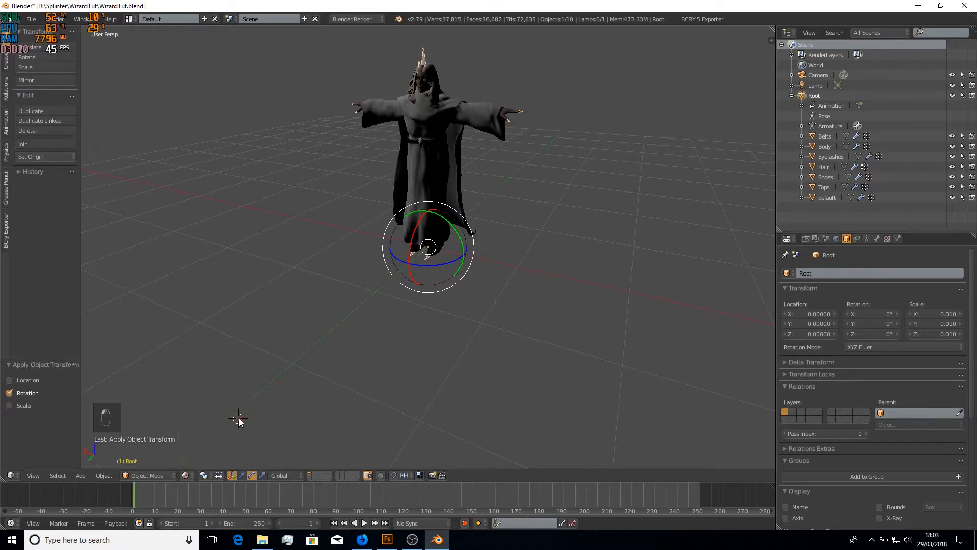
- Save WizardTut.blend, overwriting the existing file, and inspect the shaded wizard up close
key("ctrl+s")
left_click(291, 382)
middle_click_drag(290, 266, 279, 235)
scroll(320, 288, "up", 4)
scroll(272, 233, "down", 3)
scroll(271, 232, "down", 2)
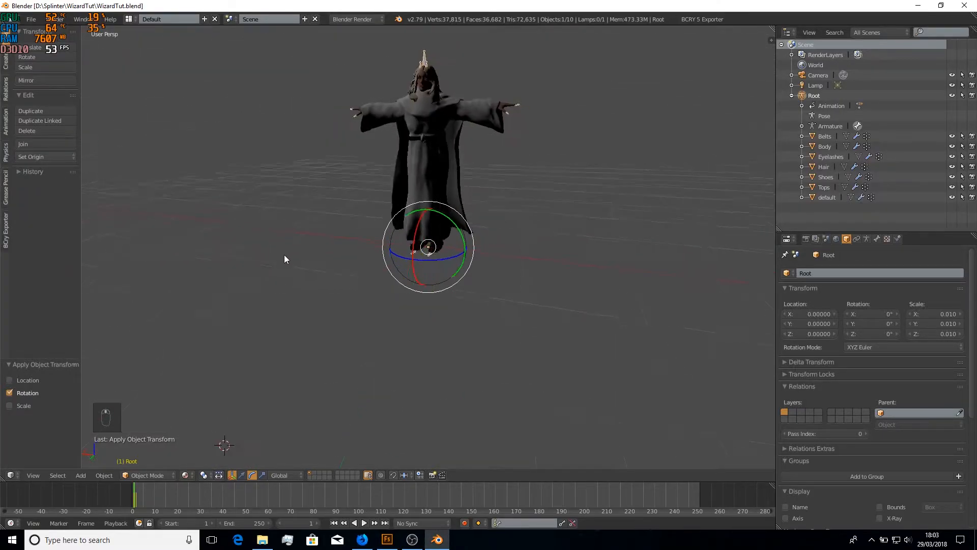
- Select the default mesh and display the image settings of its WizardTut_Packed0_Diffuse texture
left_click(885, 238)
left_click(813, 199)
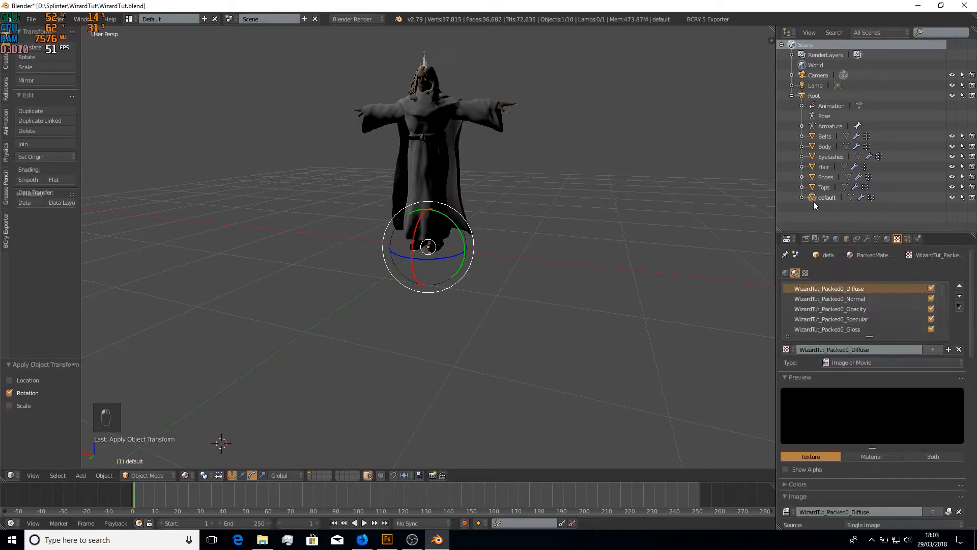
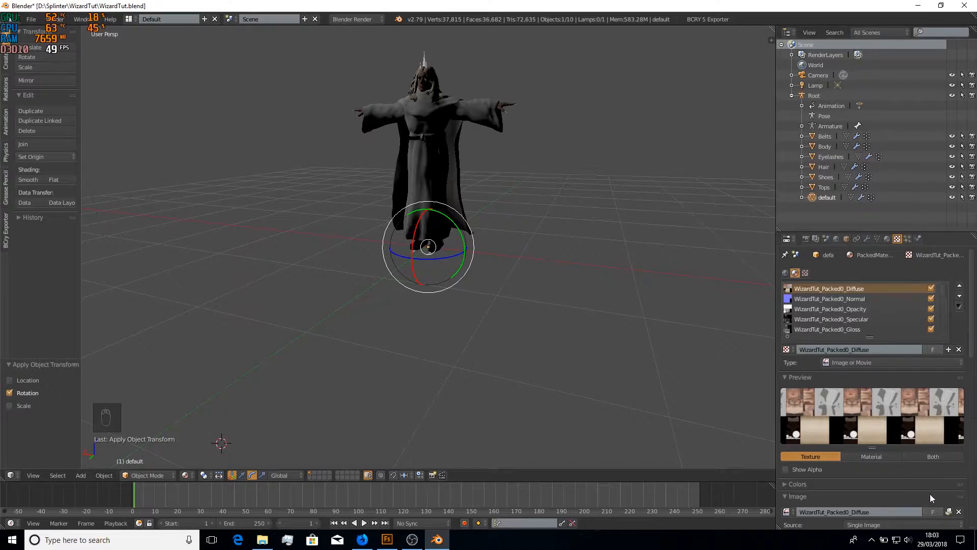
scroll(927, 491, "down", 2)
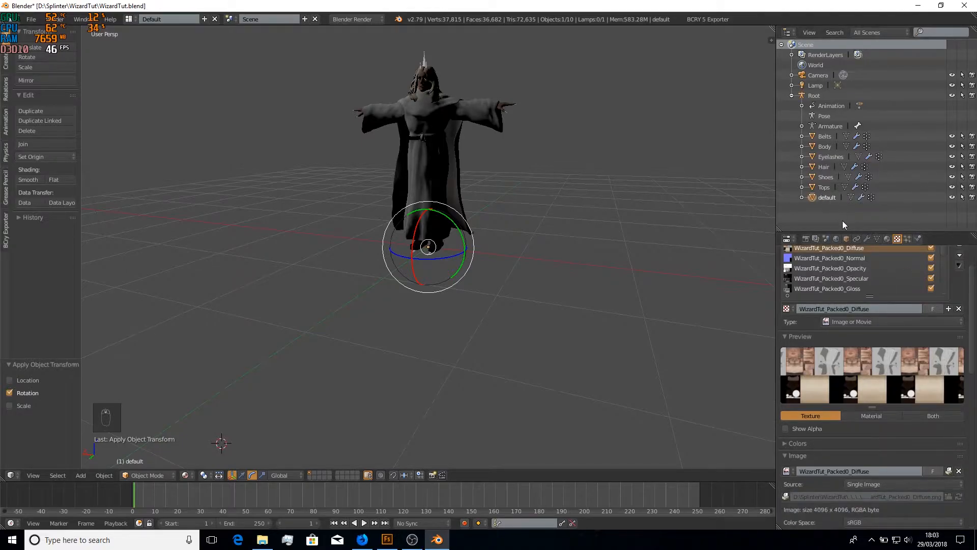
- Check which material is assigned to the default, Tops, Shoes, Hair, Eyelashes, Body and Belts meshes
left_click(888, 239)
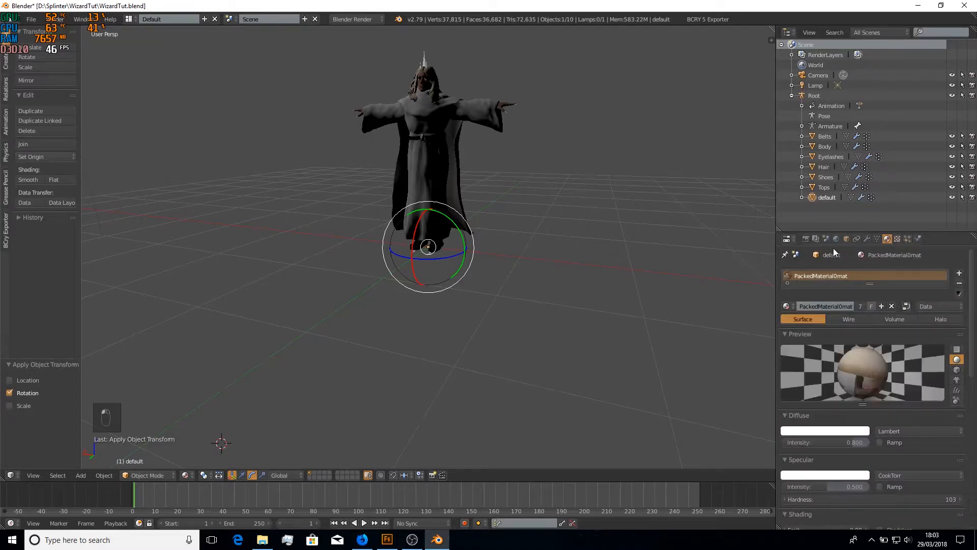
left_click(815, 187)
left_click(818, 173)
left_click(817, 164)
left_click(815, 153)
left_click(814, 143)
left_click(813, 135)
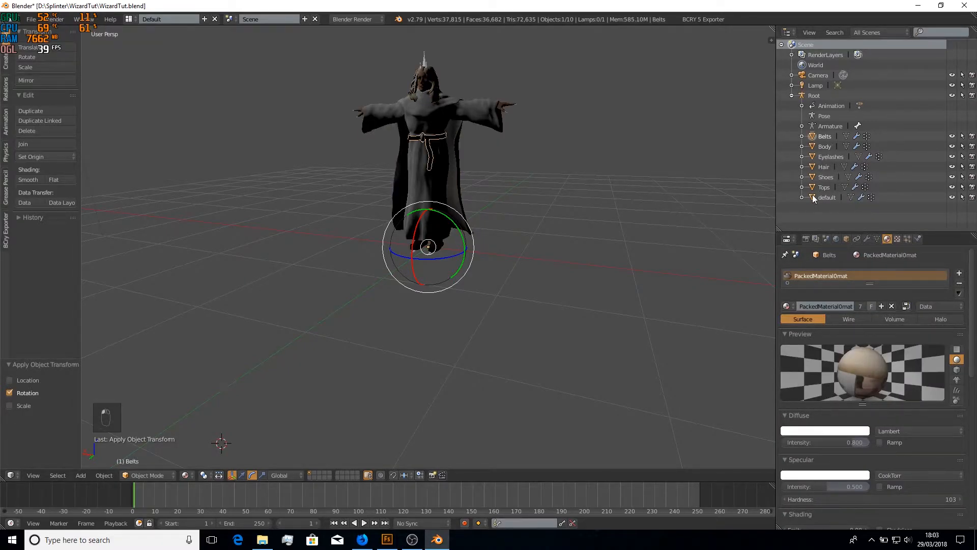
- Unpack the default mesh's WizardTut_Packed0_Diffuse texture to a file in the current directory, creating it when necessary
left_click(812, 195)
left_click(899, 238)
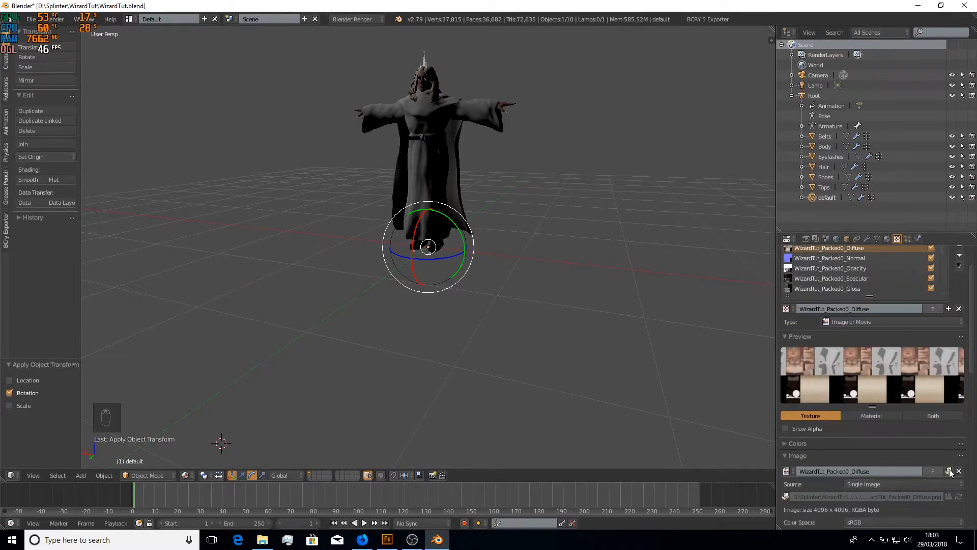
scroll(883, 306, "up", 1)
scroll(891, 410, "down", 1)
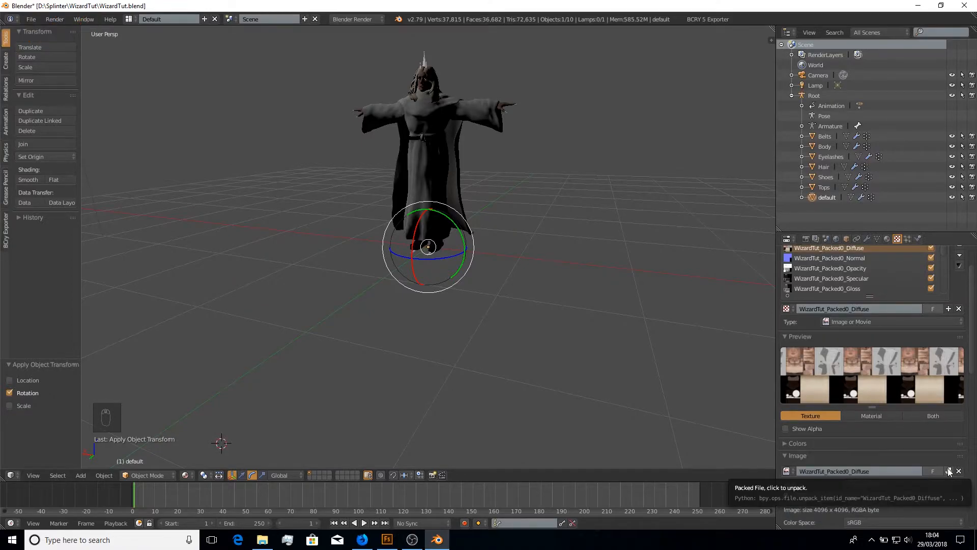
left_click(949, 472)
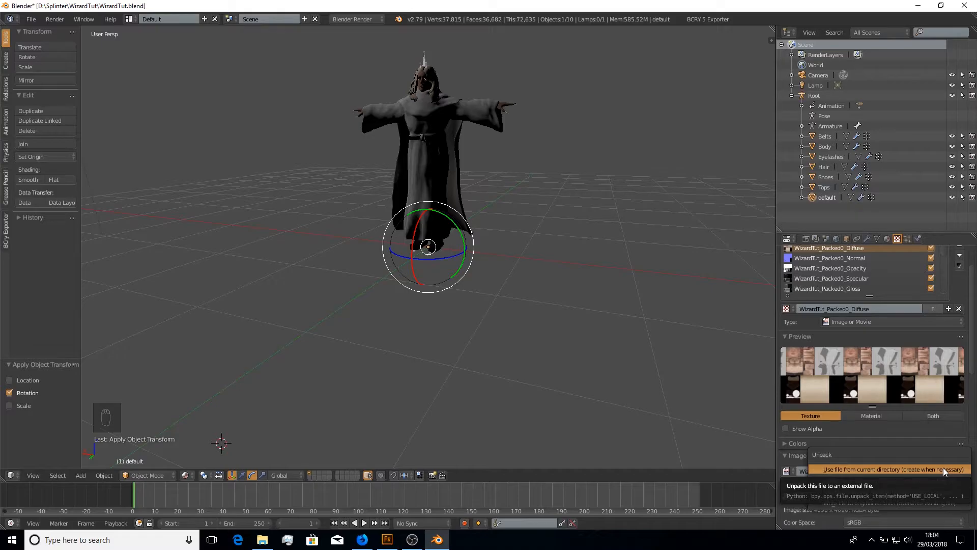
left_click(890, 468)
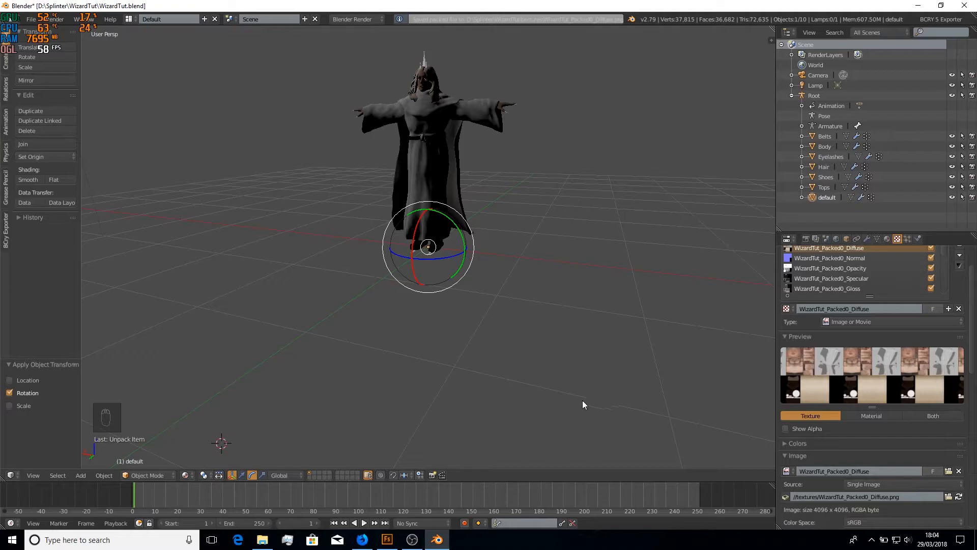
- Switch to File Explorer, check the textures folder inside WizardTut for the unpacked image, and return to Blender
left_click(262, 539)
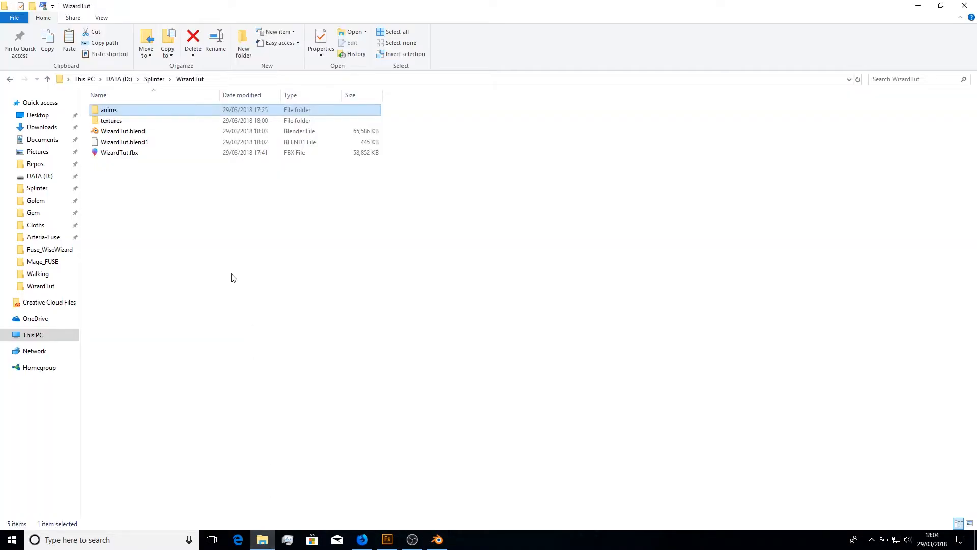
double_click(131, 120)
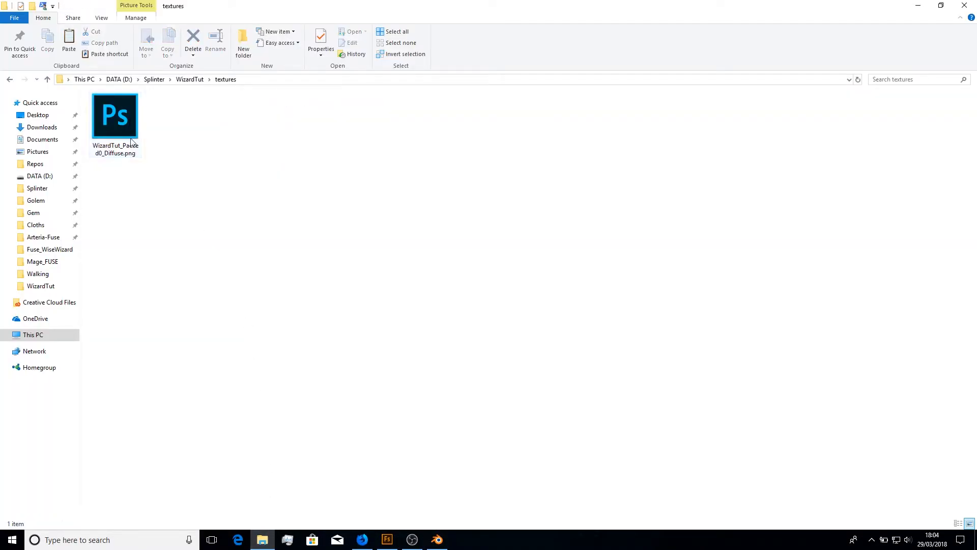
left_click(264, 538)
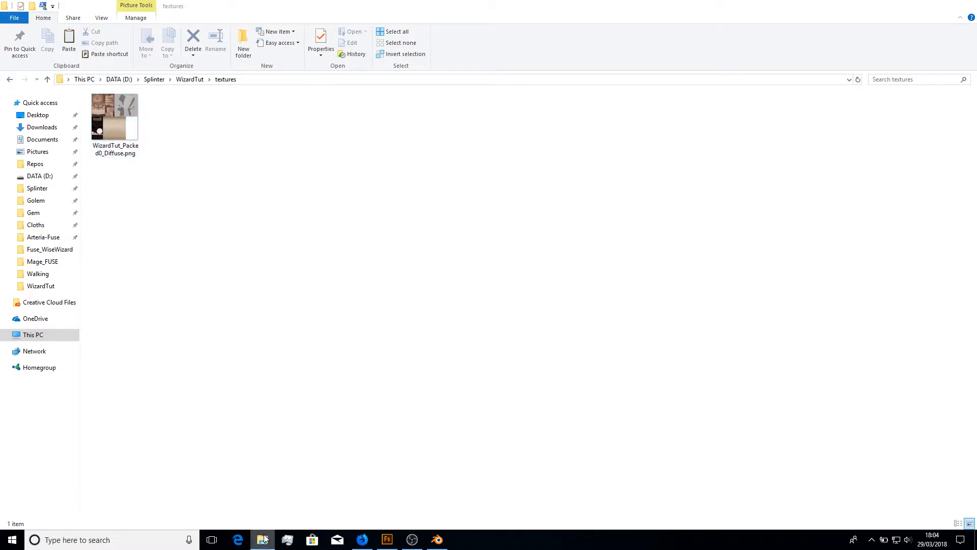
- Unpack the WizardTut_Packed0_Normal texture to a file in the current directory
left_click(890, 259)
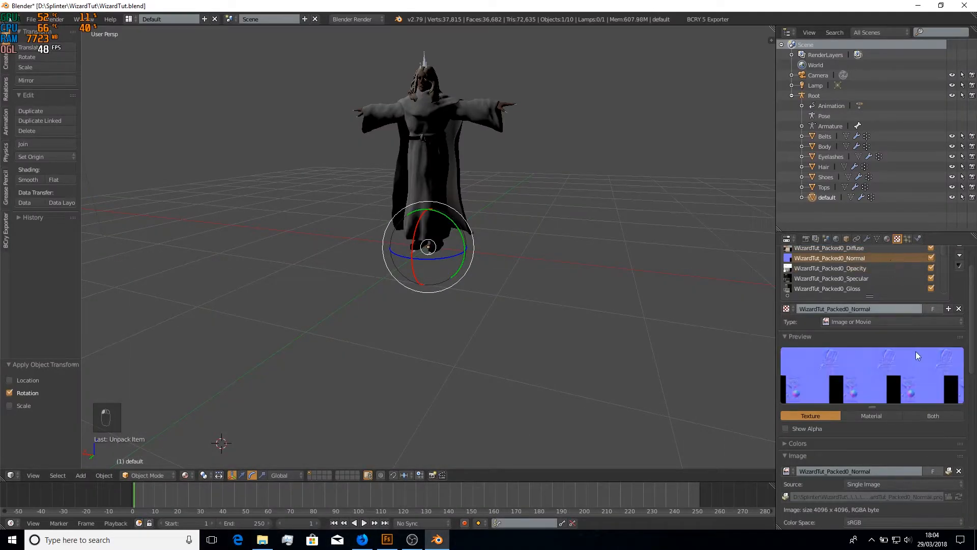
left_click(948, 471)
left_click(947, 467)
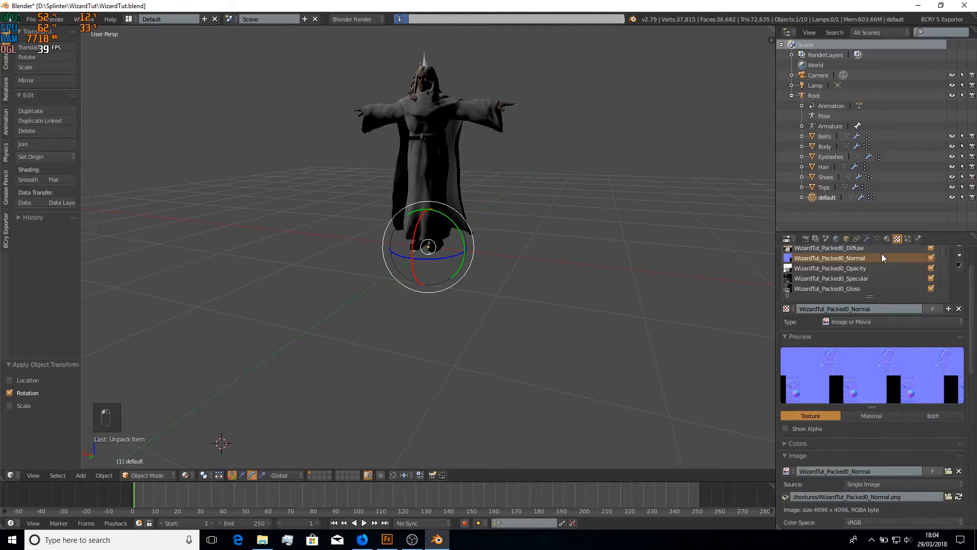
- Unpack the WizardTut_Packed0 Opacity, Specular and Gloss images into external files in the textures folder
left_click(871, 267)
left_click(949, 471)
left_click(950, 472)
left_click(863, 278)
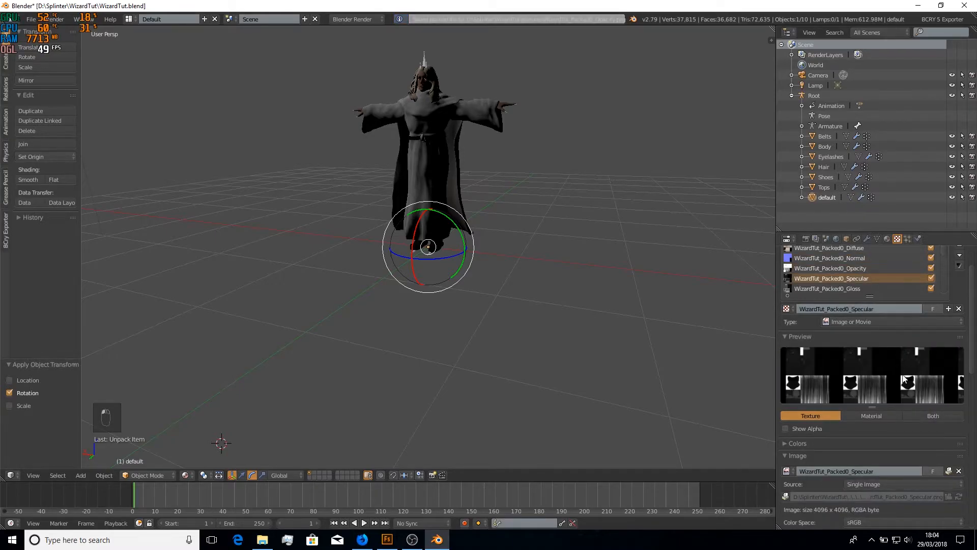
left_click(948, 471)
left_click(945, 469)
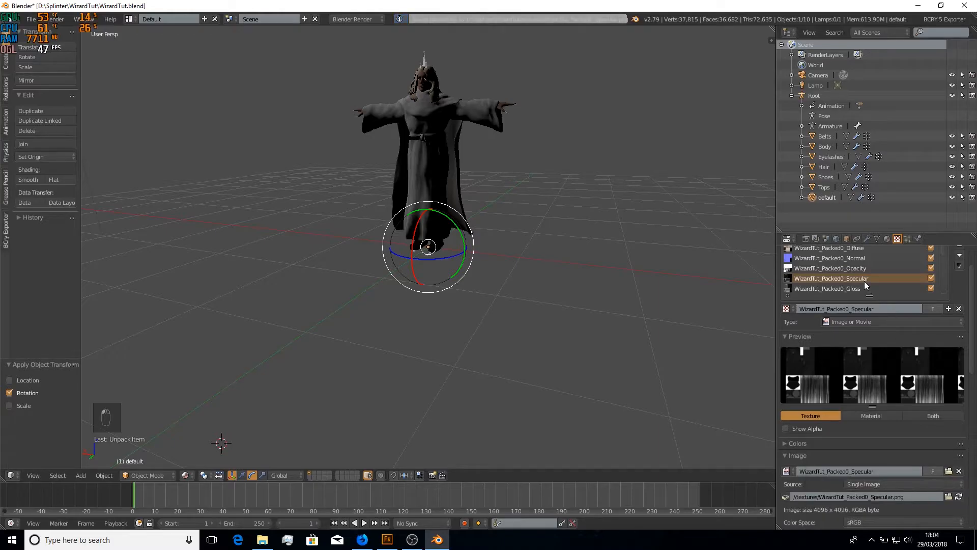
left_click(859, 287)
left_click(950, 471)
left_click(947, 469)
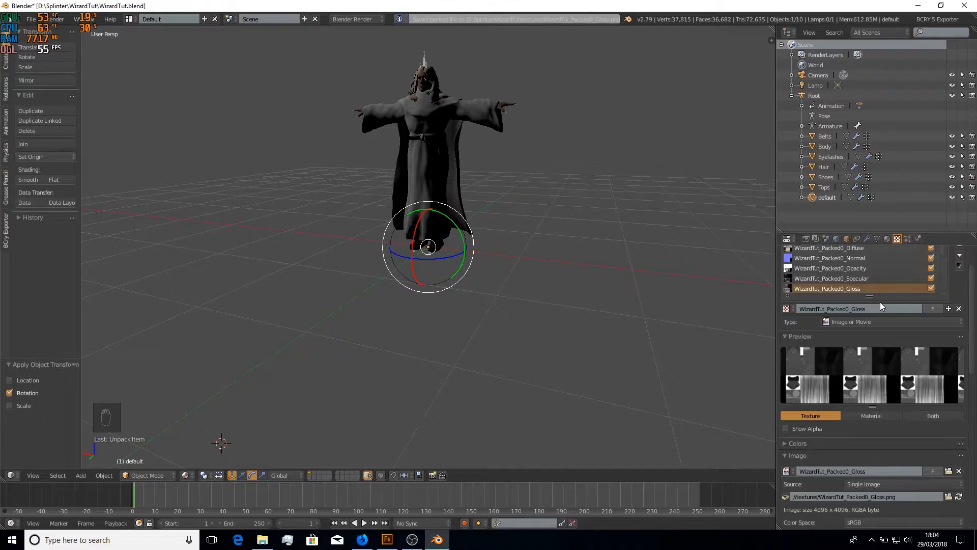
- Check the texture list of the Tops object and the file path of its diffuse image
scroll(881, 341, "up", 2)
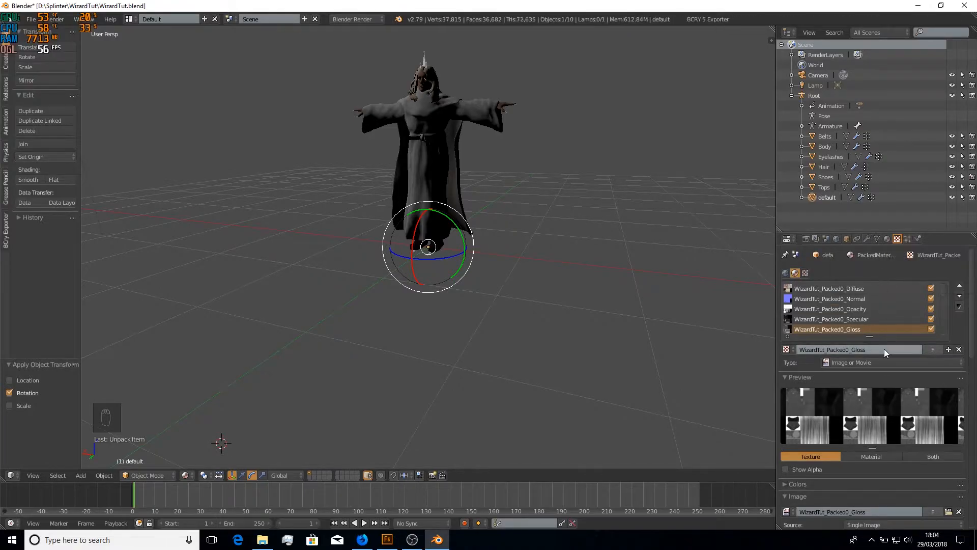
left_click(859, 309)
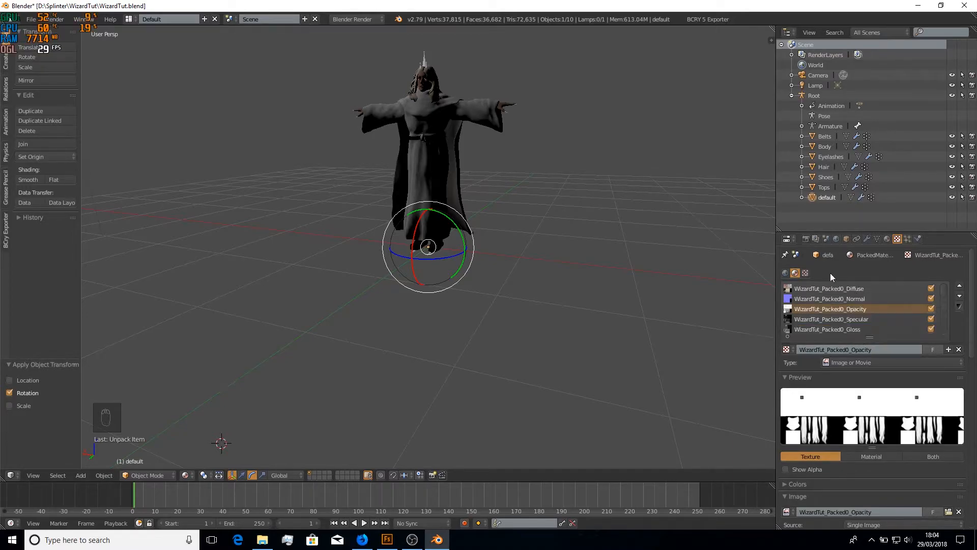
left_click(816, 186)
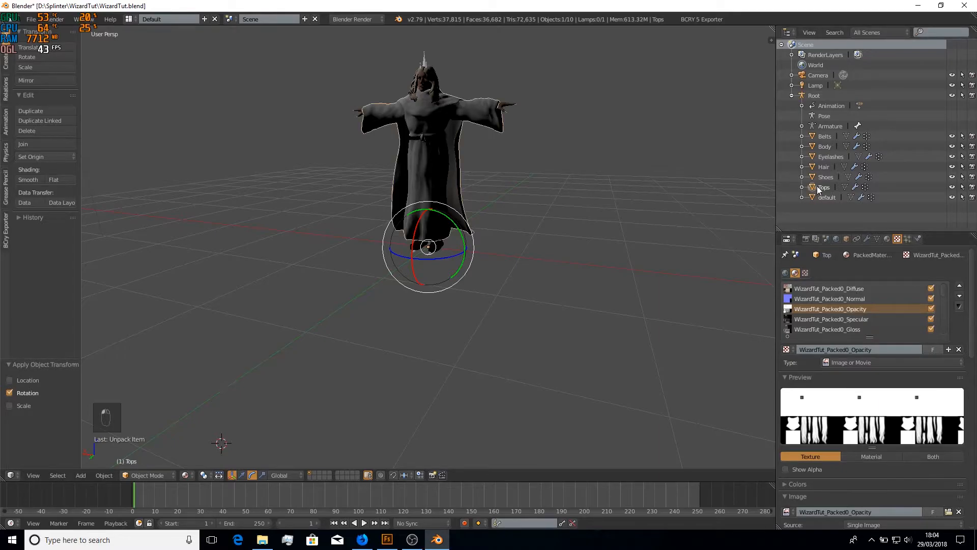
left_click(844, 288)
scroll(890, 454, "down", 2)
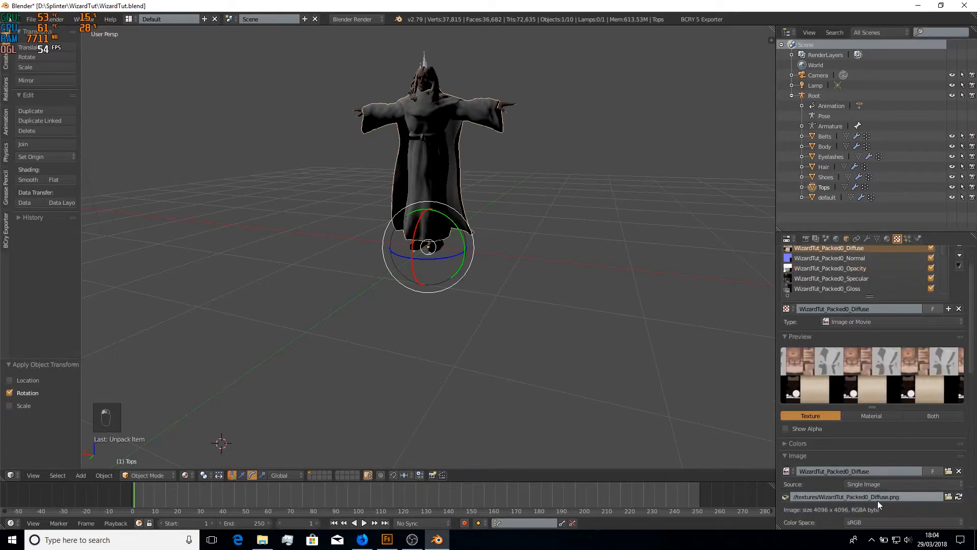
scroll(883, 497, "up", 2)
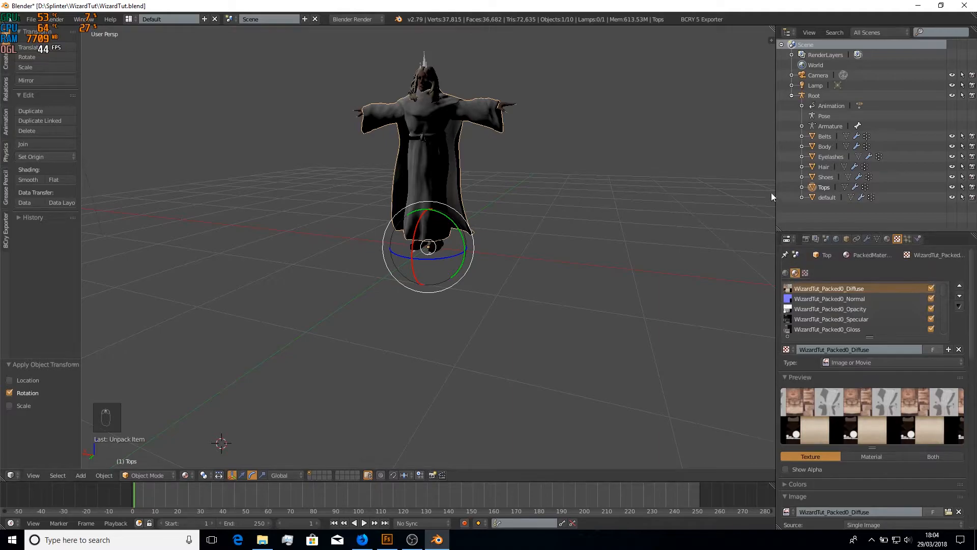
- Save the scene over the existing WizardTut.blend file
key("ctrl+s")
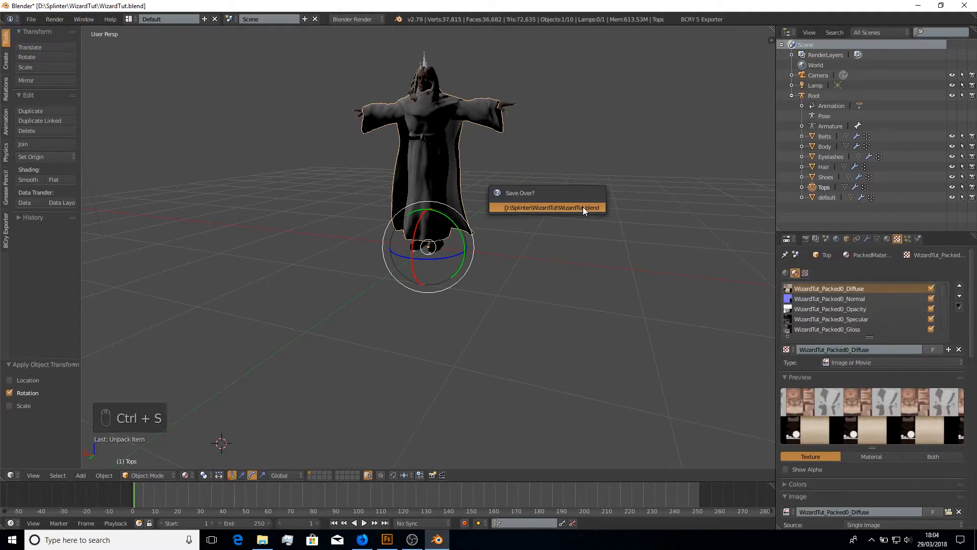
middle_click_drag(313, 148, 456, 172)
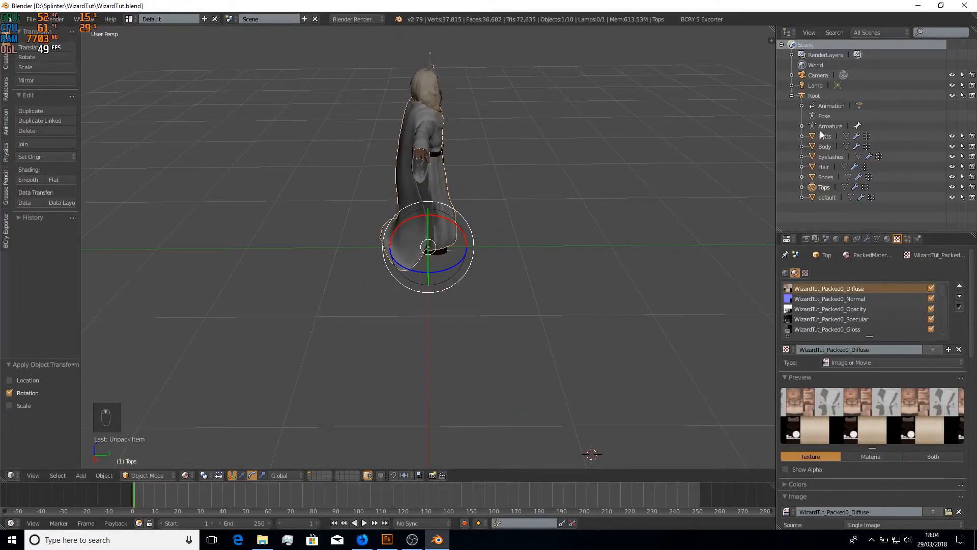
left_click(30, 19)
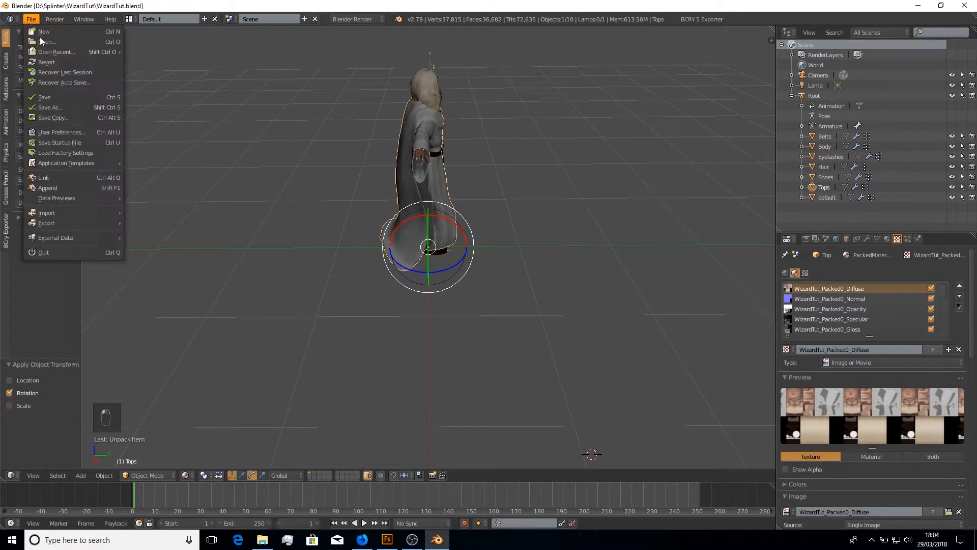
mouse_move(78, 237)
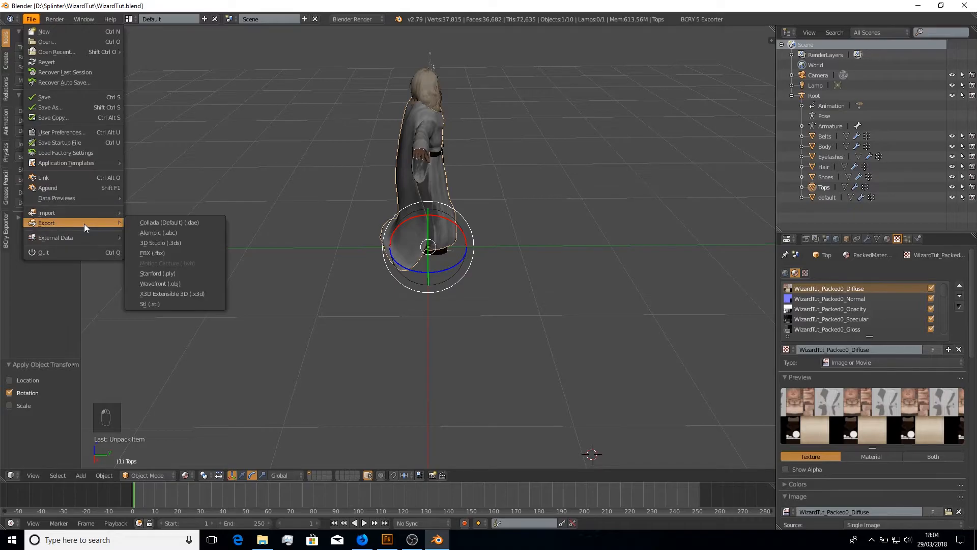
left_click(148, 243)
mouse_move(665, 163)
middle_mouse_down()
mouse_move(652, 157)
mouse_move(664, 147)
middle_mouse_up()
- Switch the viewport to solid shading and delete the Camera and Lamp from the scene
left_click(185, 474)
left_click(204, 438)
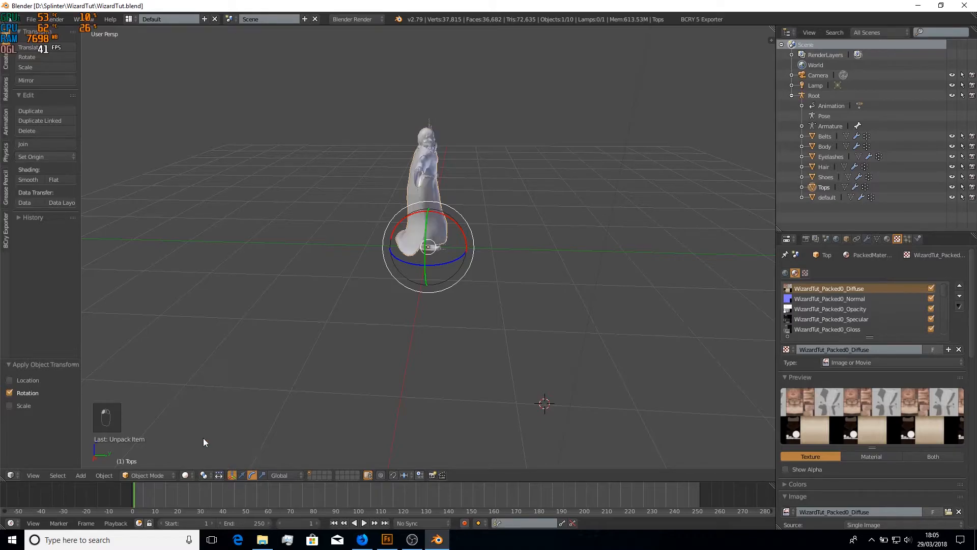
left_click(801, 86)
left_click(801, 75, "ctrl")
key("x")
left_click(674, 131)
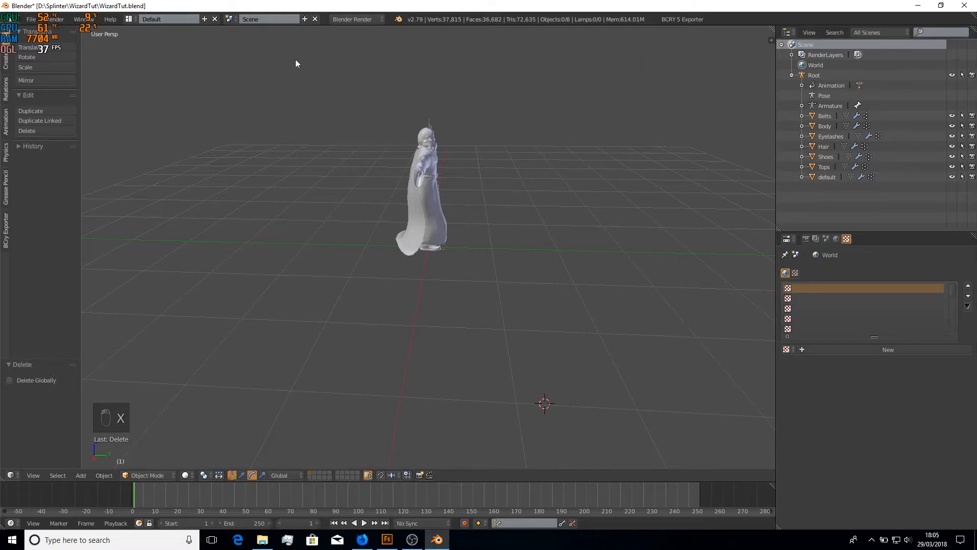
- Start an FBX export into the WizardTut folder and open its file name for editing
left_click(33, 21)
mouse_move(110, 224)
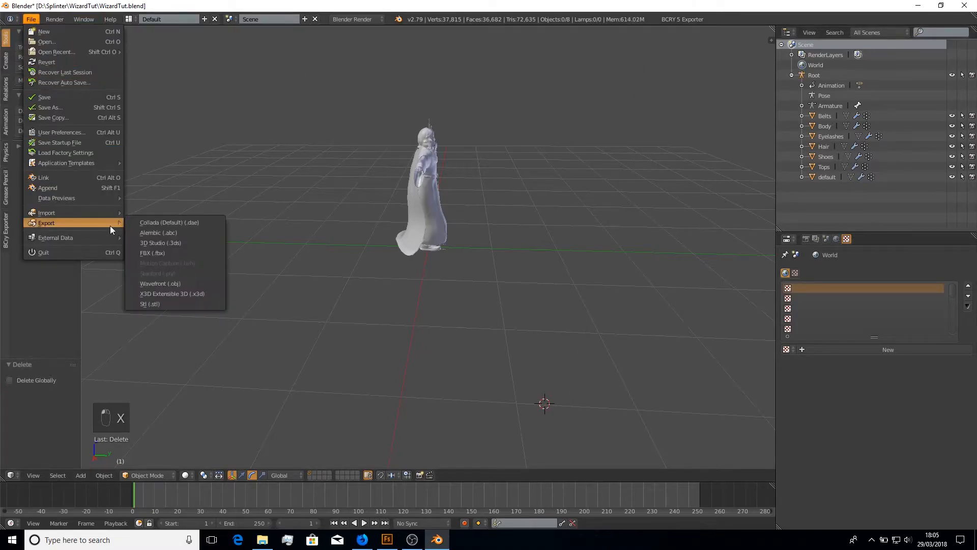
left_click(172, 253)
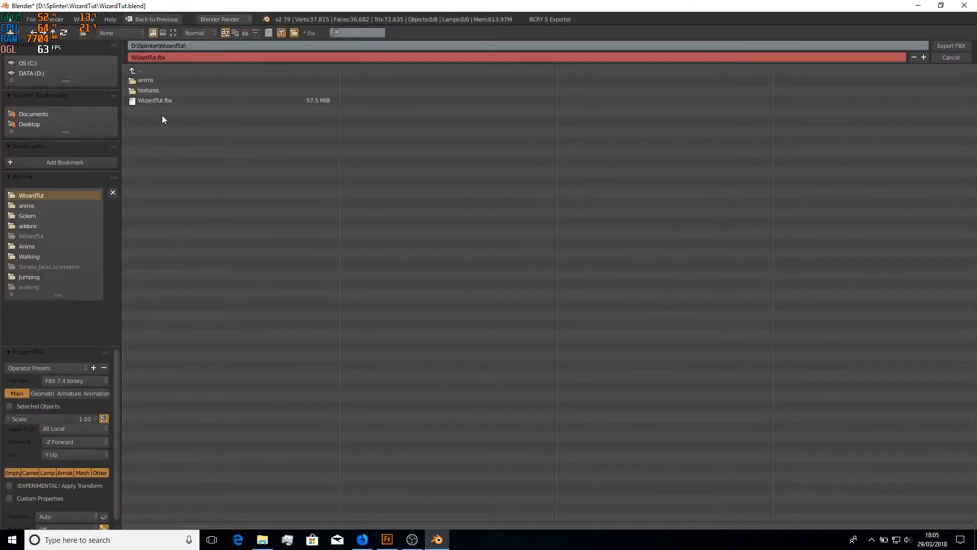
left_click(154, 58)
left_click(155, 59)
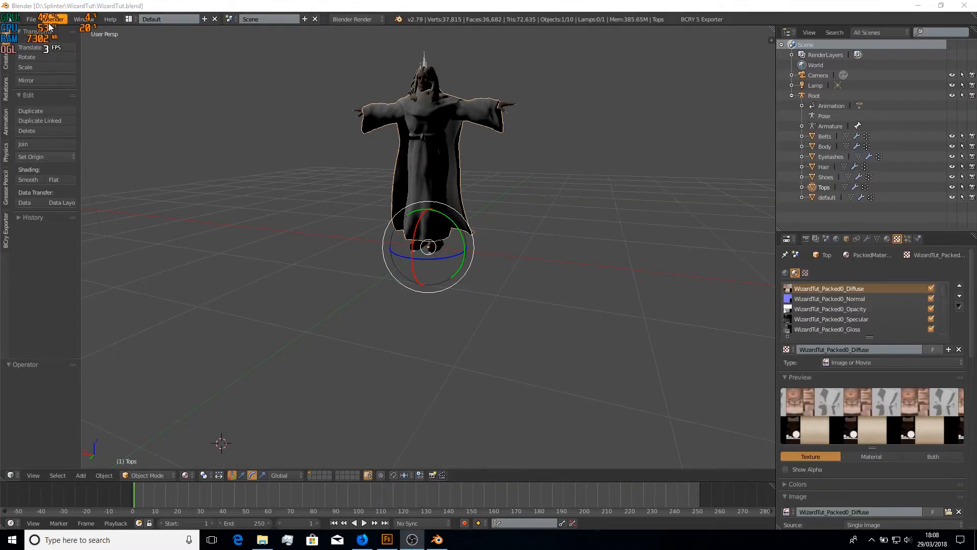
- Set up an FBX export in the WizardTut folder with the file name WizardTutC.fbx
left_click(31, 20)
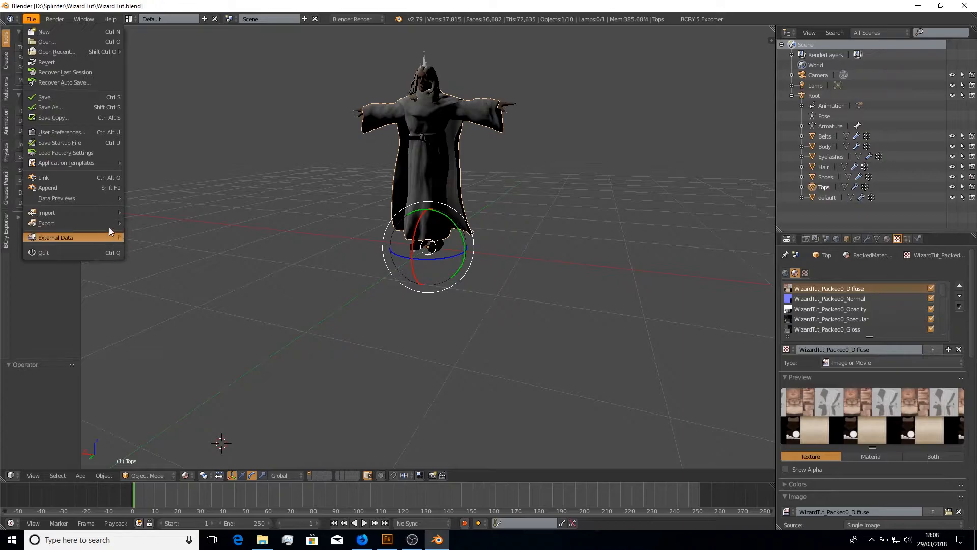
mouse_move(109, 223)
left_click(161, 253)
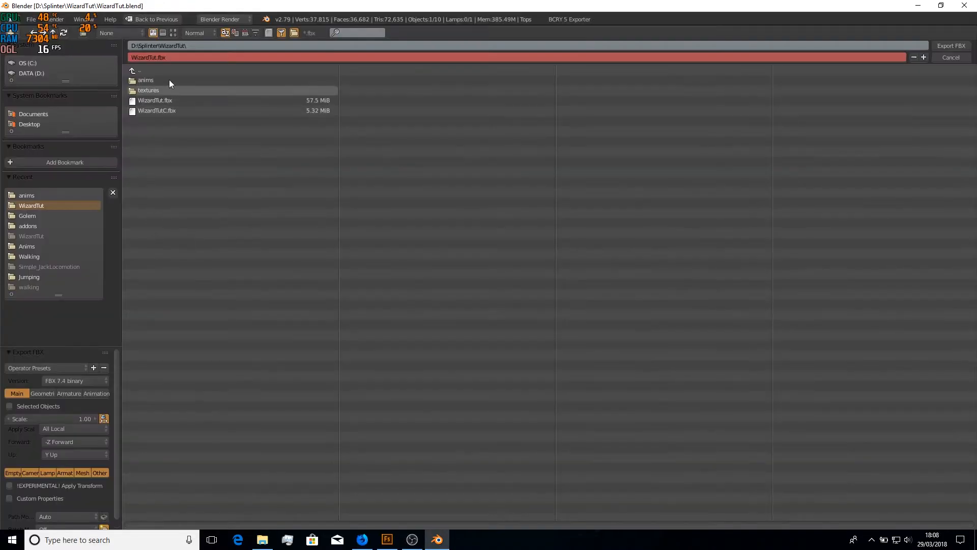
left_click(158, 58)
key("Return")
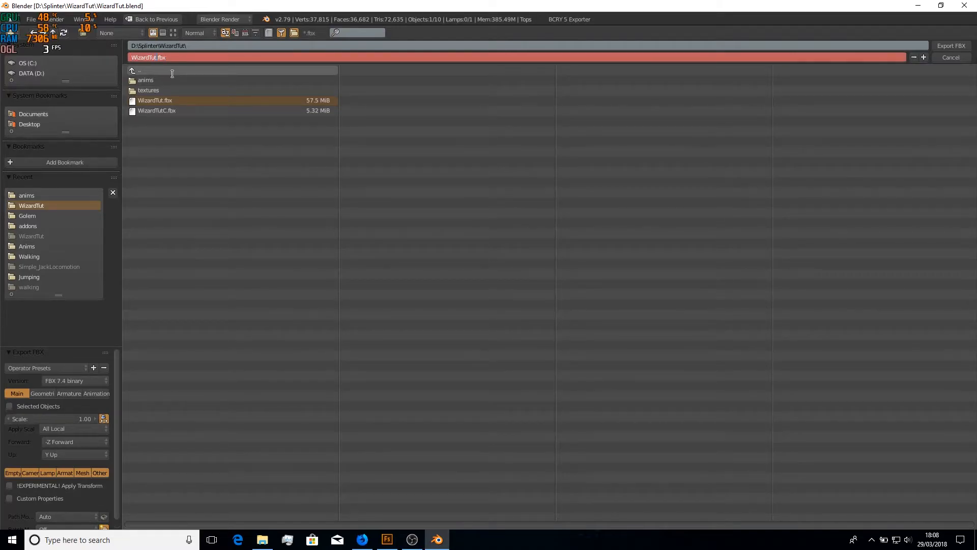
type("C")
key("Return")
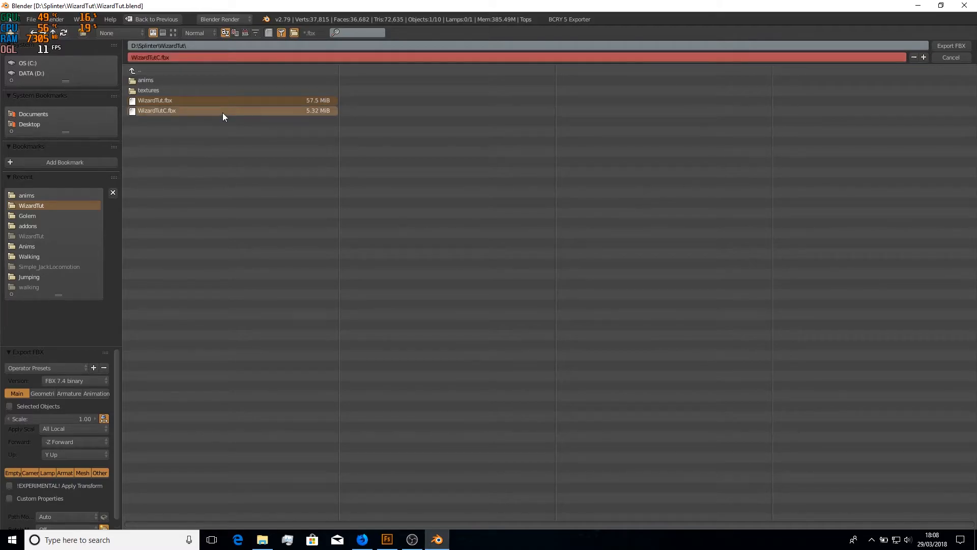
- Set the FBX export axes to Y Forward and Z Up with the Lumber preset, and leave without exporting
left_click(69, 443)
left_click(62, 417)
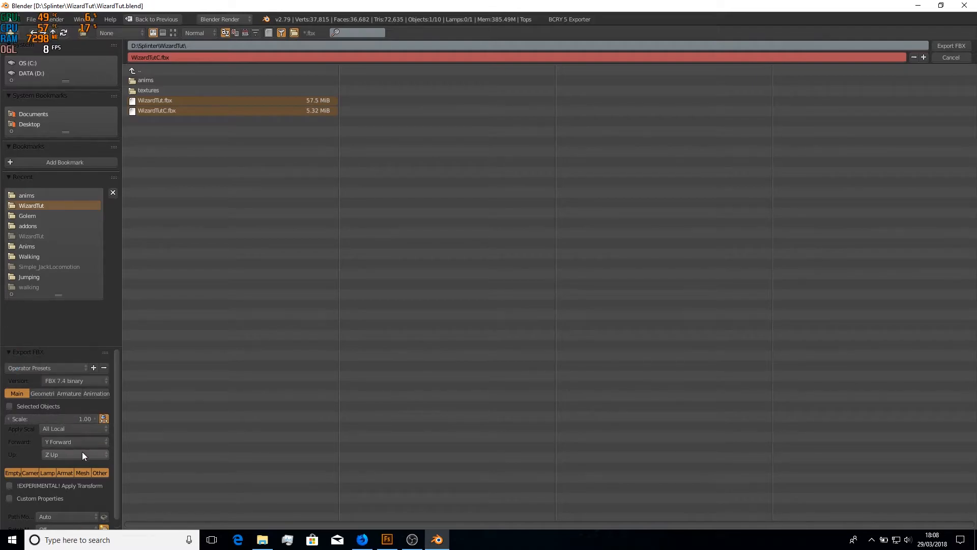
left_click(71, 368)
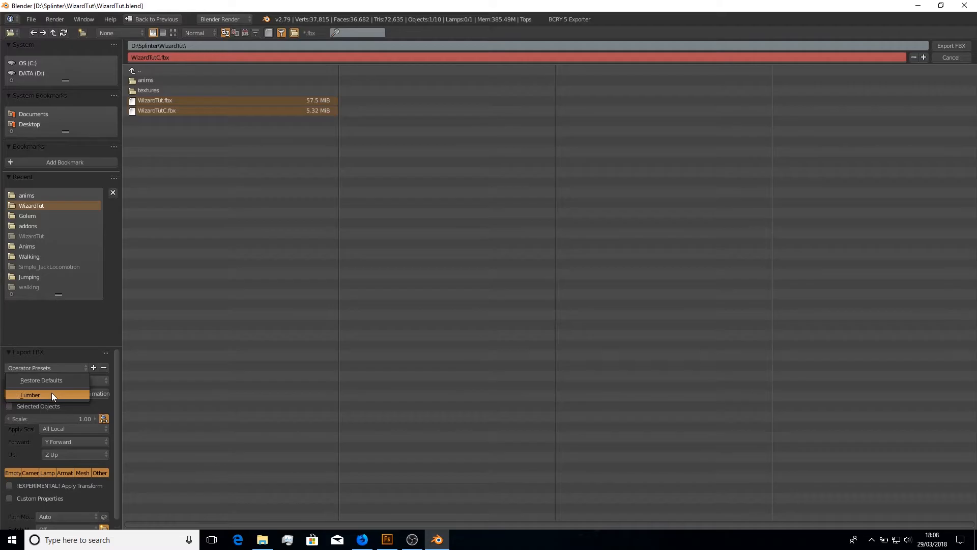
left_click(38, 397)
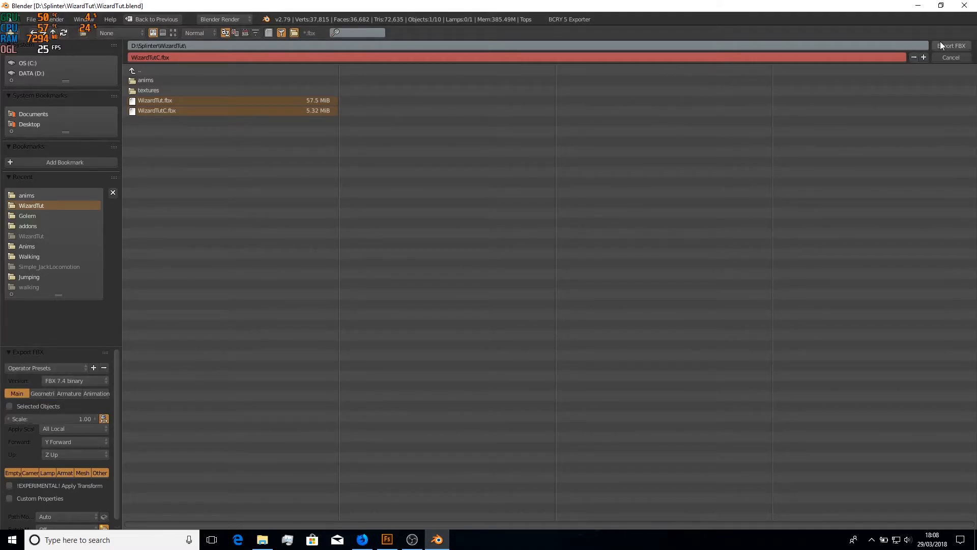
left_click(948, 58)
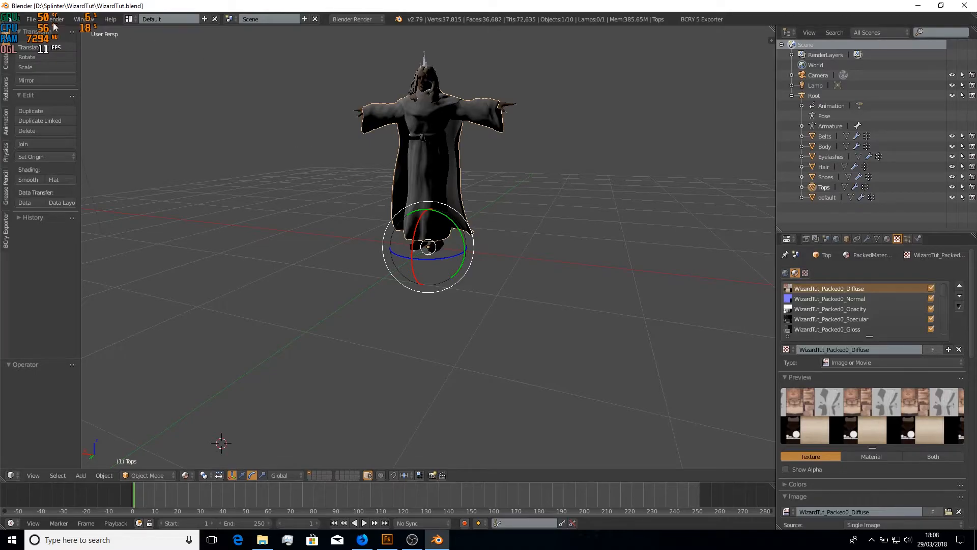
- Open the recent file WizardTutIdle.blend
left_click(31, 19)
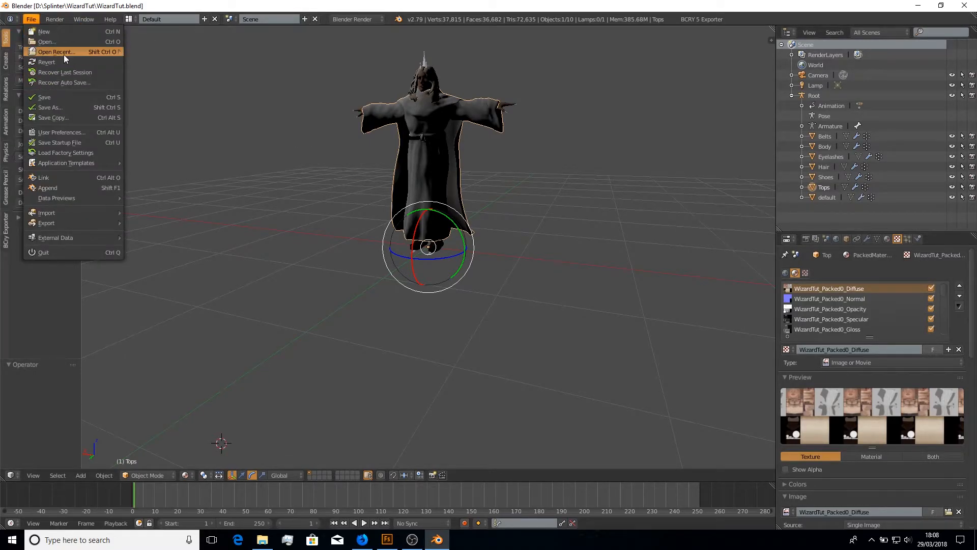
mouse_move(63, 53)
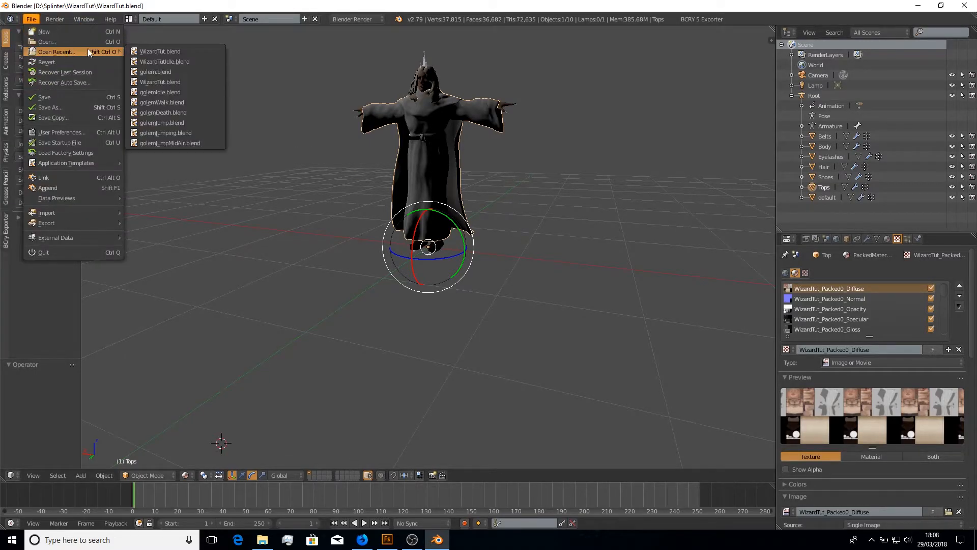
left_click(165, 59)
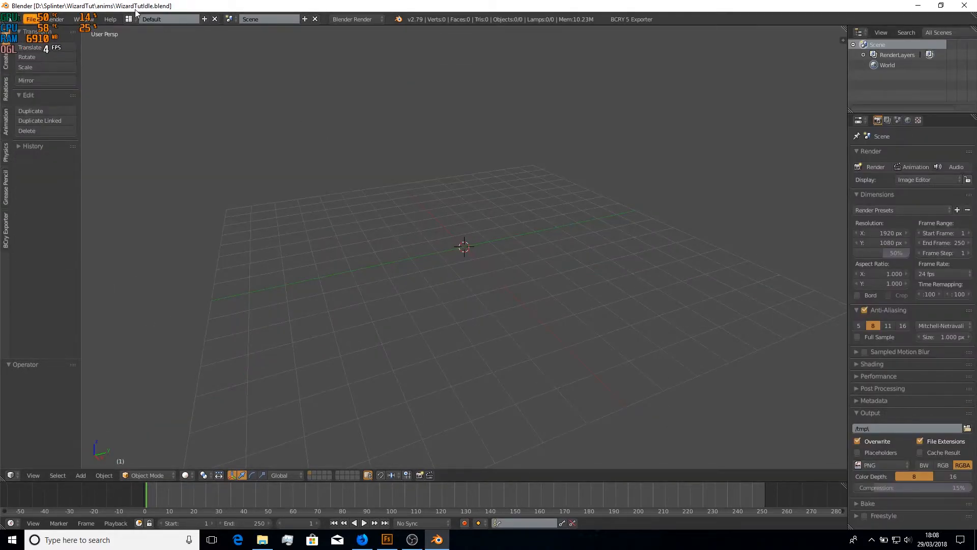
middle_click_drag(265, 151, 255, 188)
left_click(29, 19)
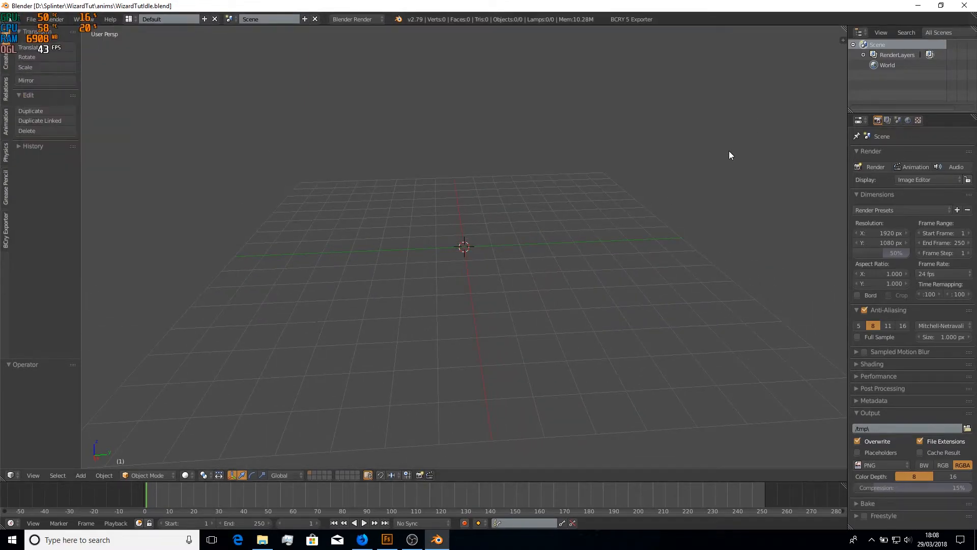
- Start the Screencast Keys display in the 3D viewport
key("n")
left_click(794, 443)
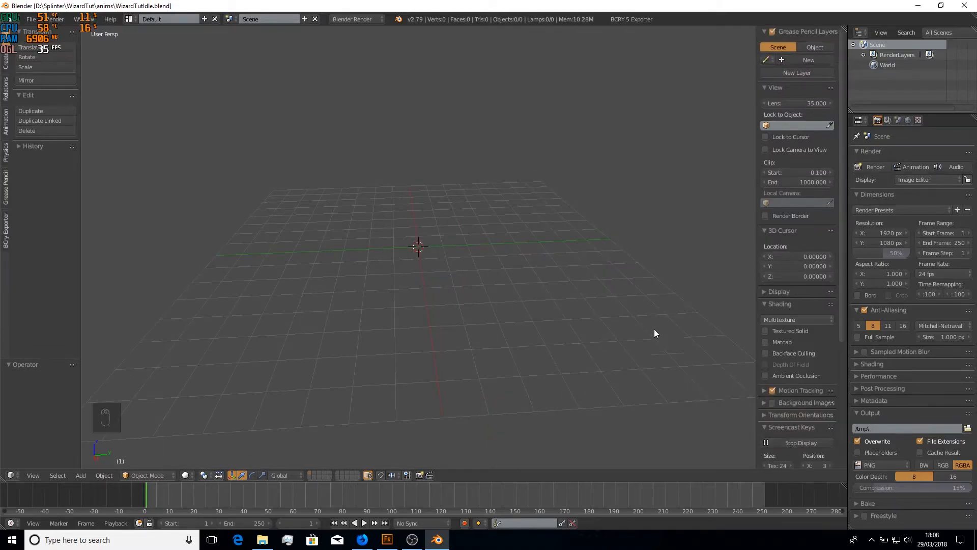
key("n")
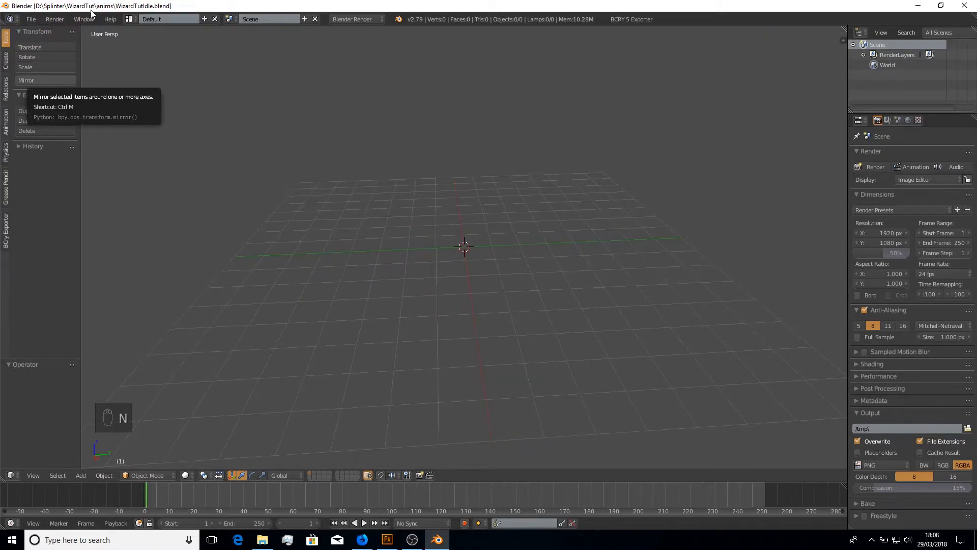
- Import the Idle.fbx animation from the anims folder into the scene
left_click(31, 19)
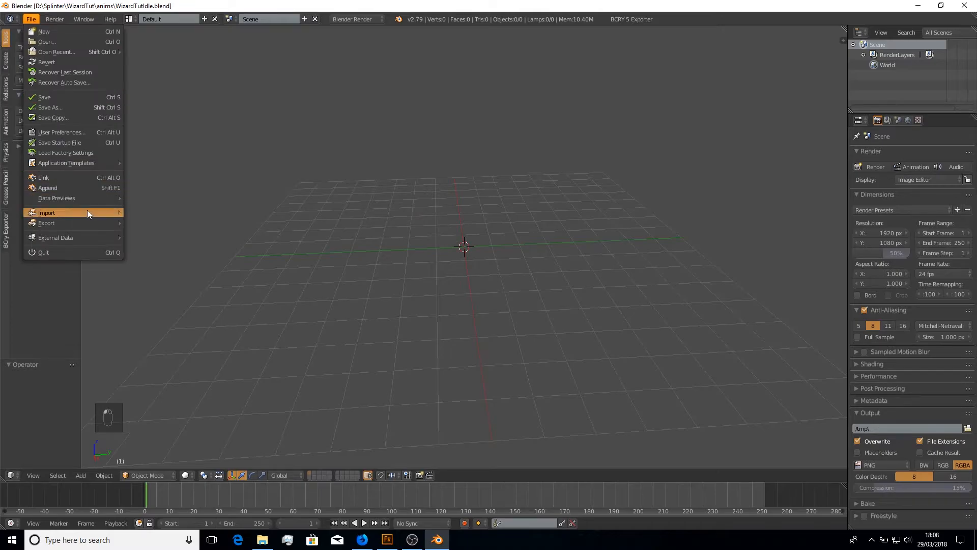
mouse_move(87, 212)
left_click(167, 237)
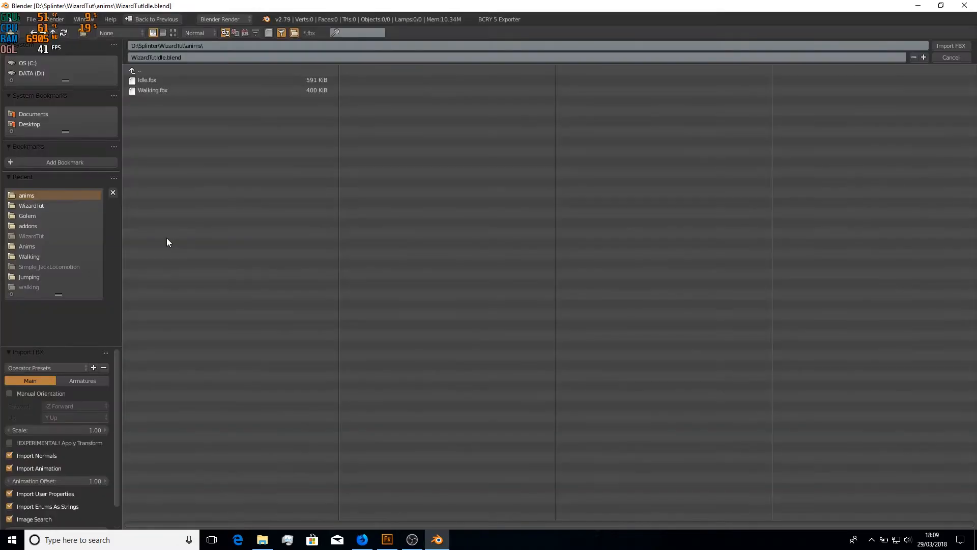
left_click(152, 79)
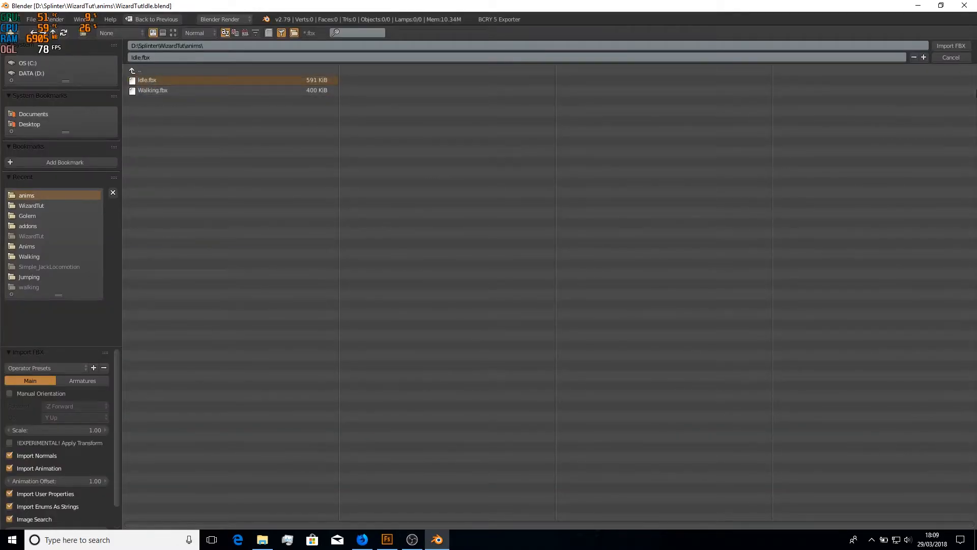
left_click(966, 48)
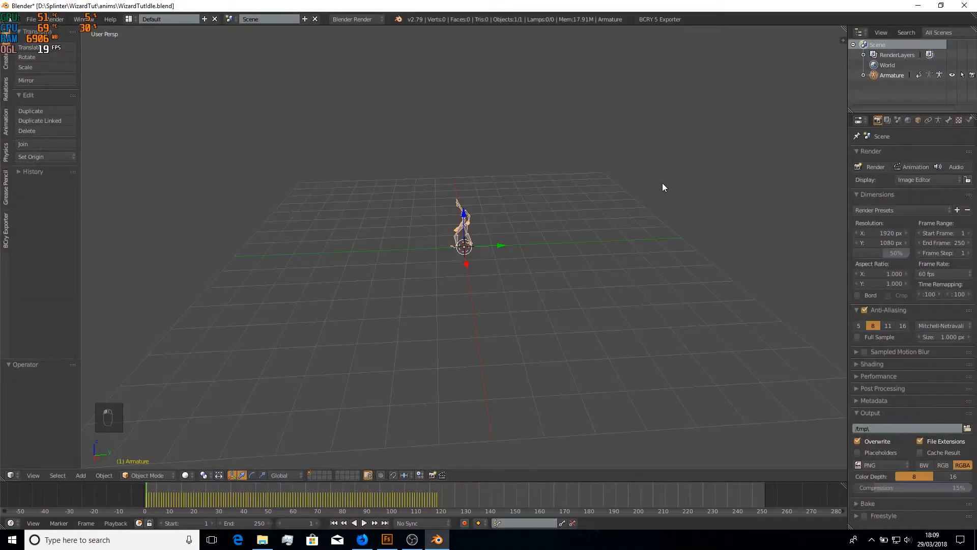
- Rotate the imported armature 180° about the global Z axis
mouse_move(533, 259)
middle_mouse_down()
mouse_move(532, 231)
mouse_move(530, 252)
middle_mouse_up()
scroll(533, 231, "up", 2)
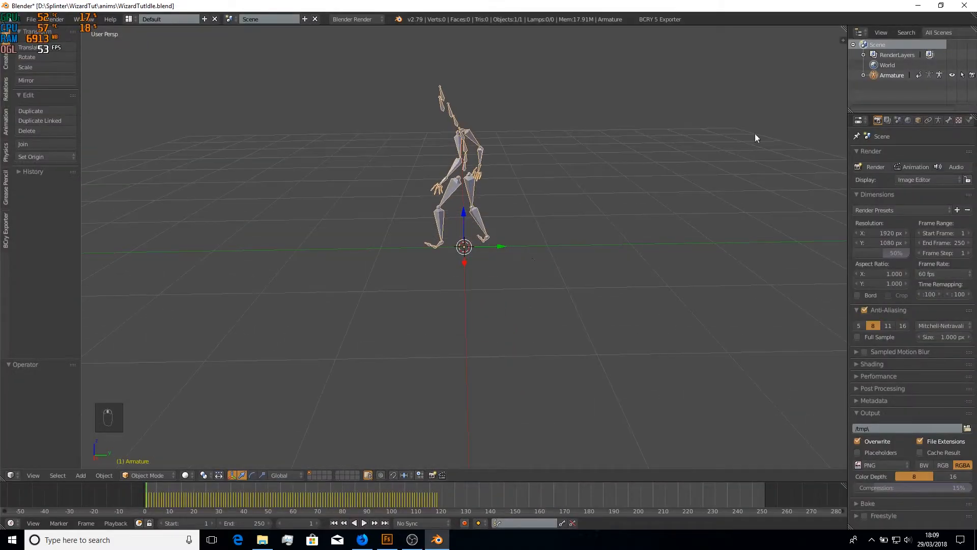
left_click(251, 475)
left_click_drag(457, 264, 415, 295)
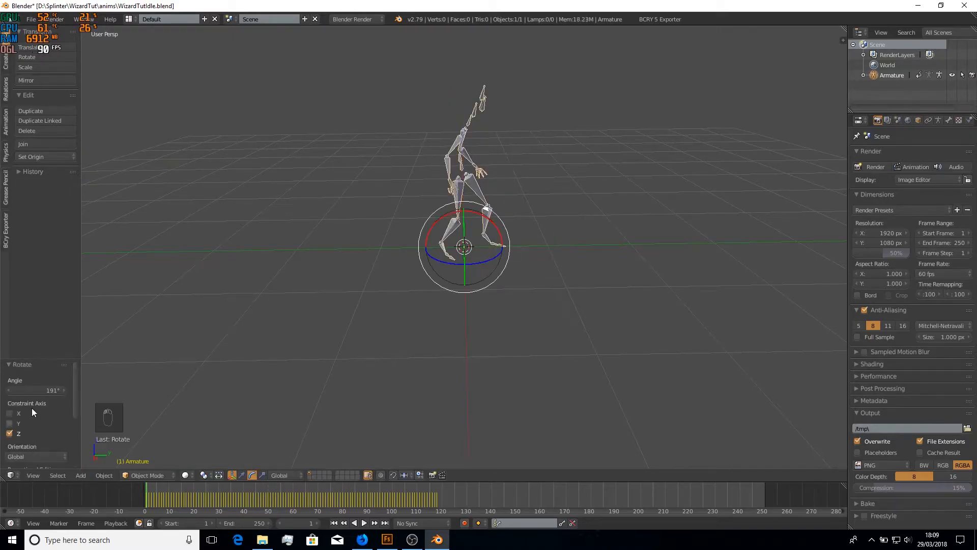
left_click(35, 390)
key("BackSpace")
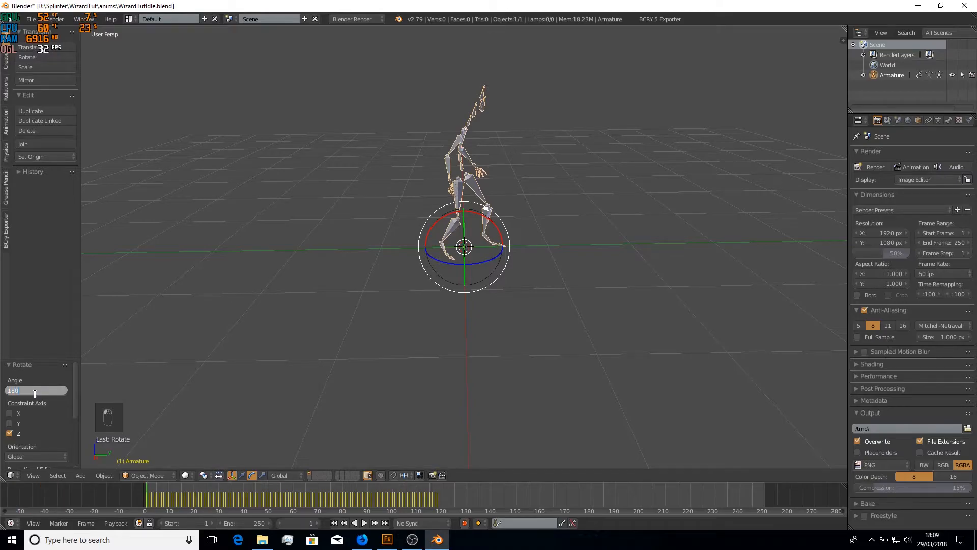
type("180")
key("Return")
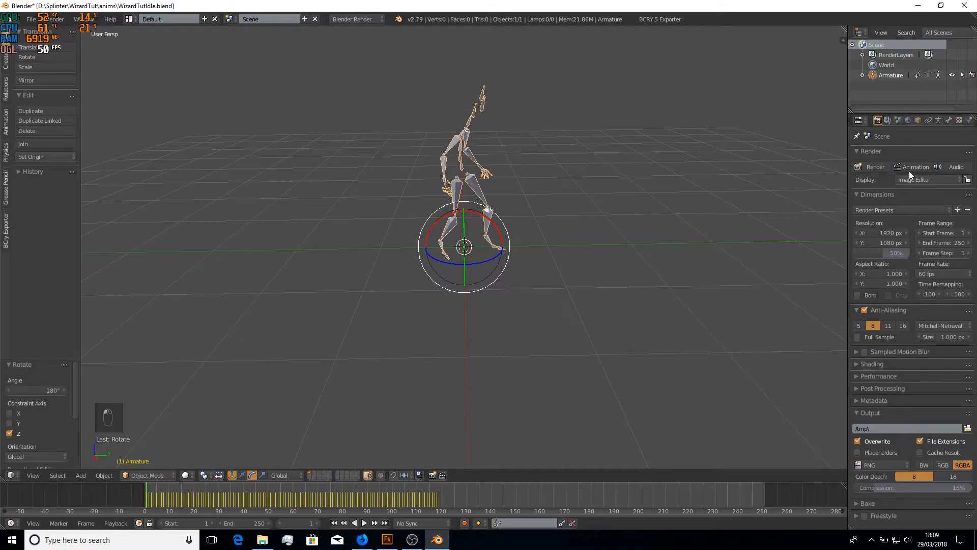
- Enlarge the Outliner area and expand the armature's hierarchy down to the mixamorig:Hips bone
left_click_drag(846, 95, 687, 95)
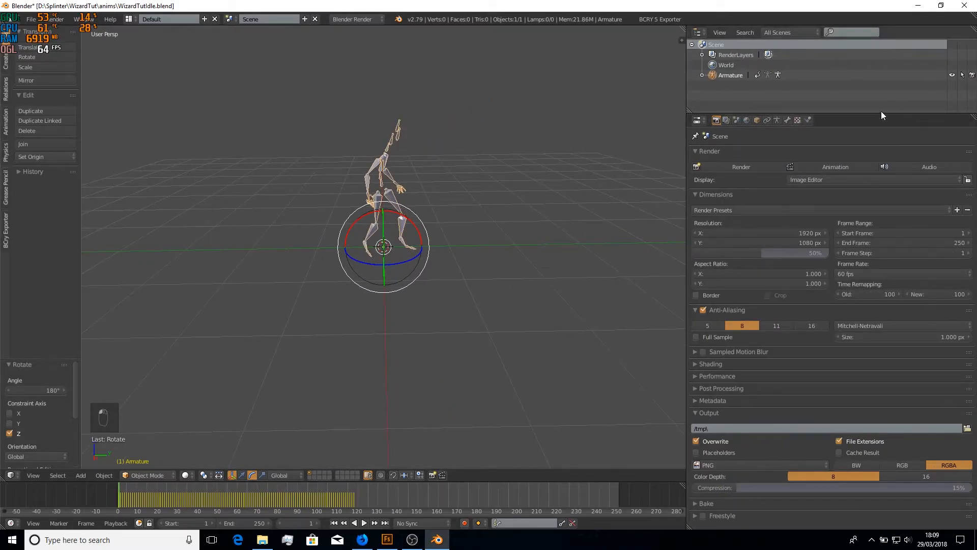
left_click_drag(881, 112, 883, 182)
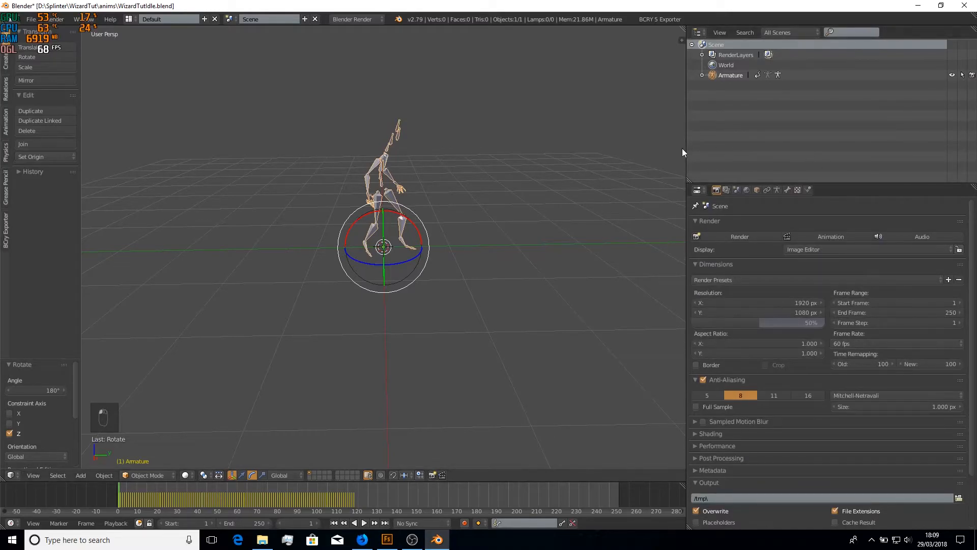
left_click_drag(684, 150, 764, 123)
left_click(779, 75)
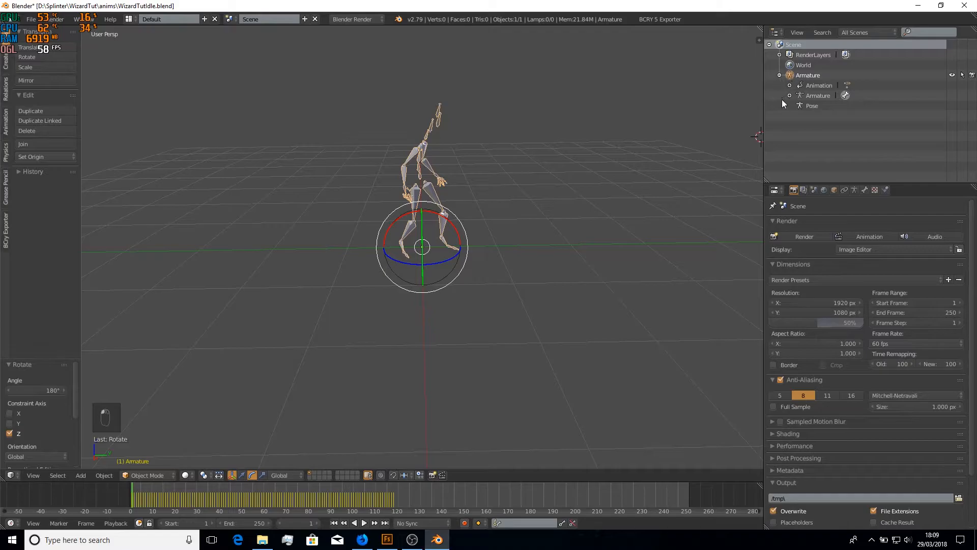
left_click(789, 96)
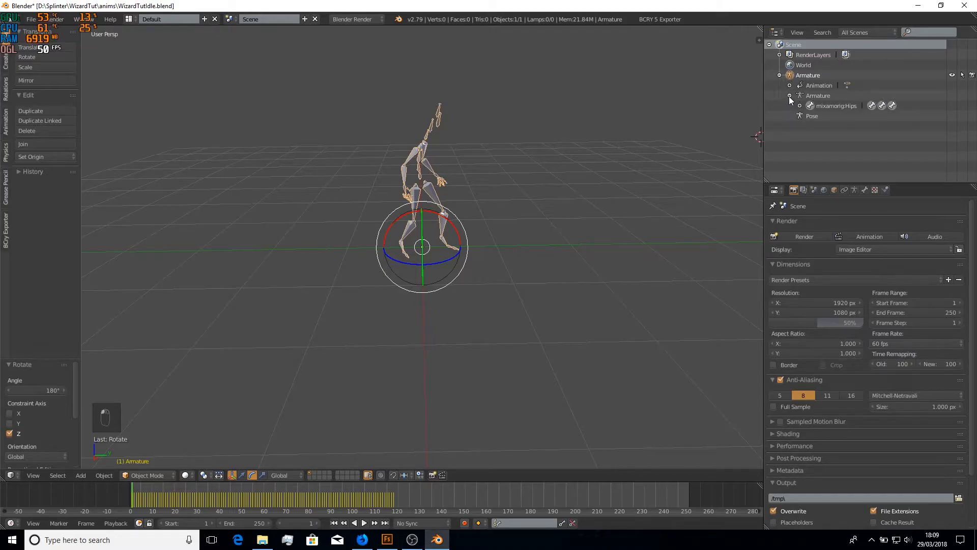
- Show the armature's object transform properties and apply its rotation
left_click(837, 191)
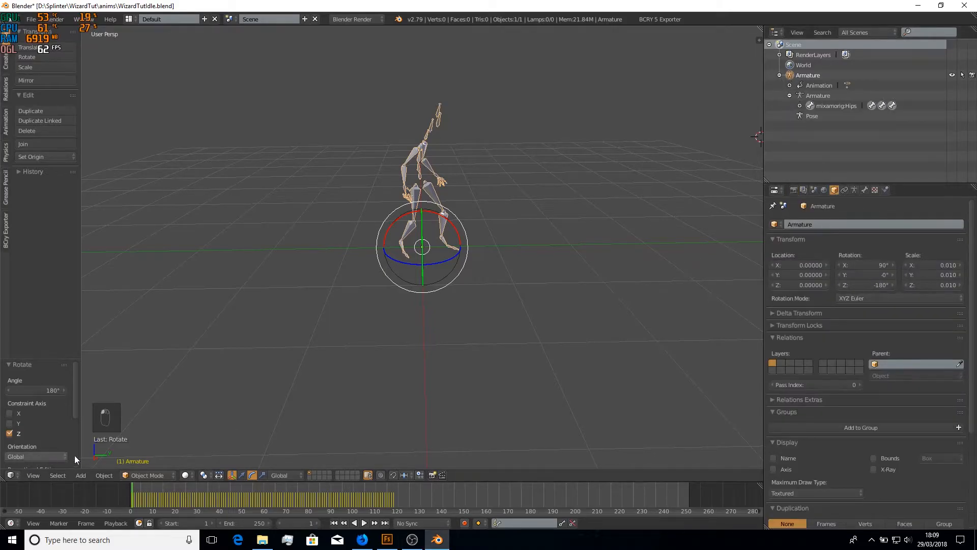
key("ctrl+a")
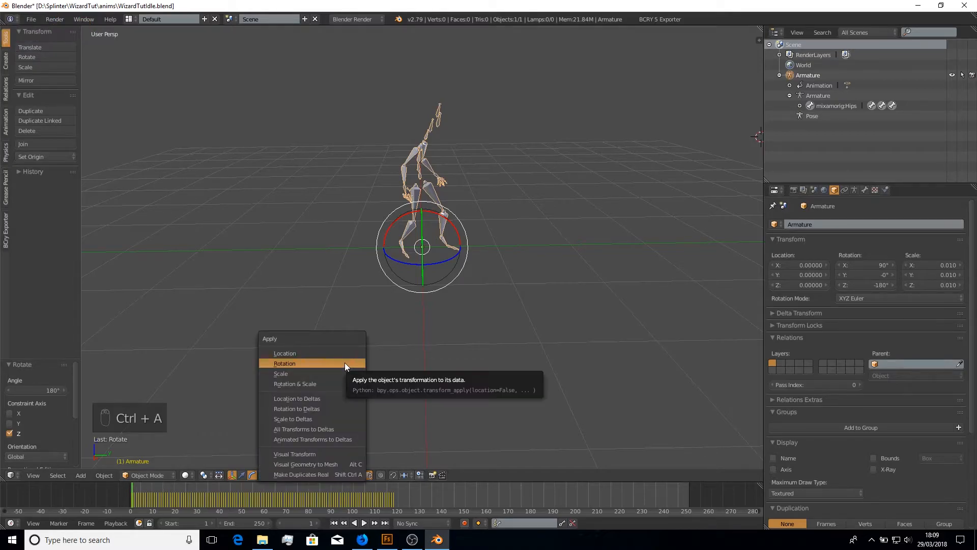
left_click(344, 363)
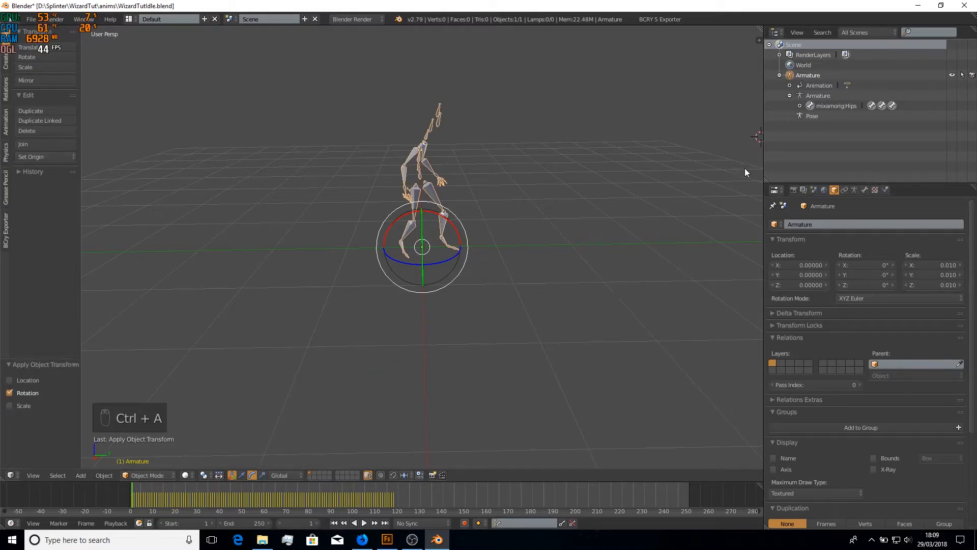
- Put the armature in Edit Mode and add a new bone at the scene centre, snapping the 3D cursor there first
left_click(800, 95)
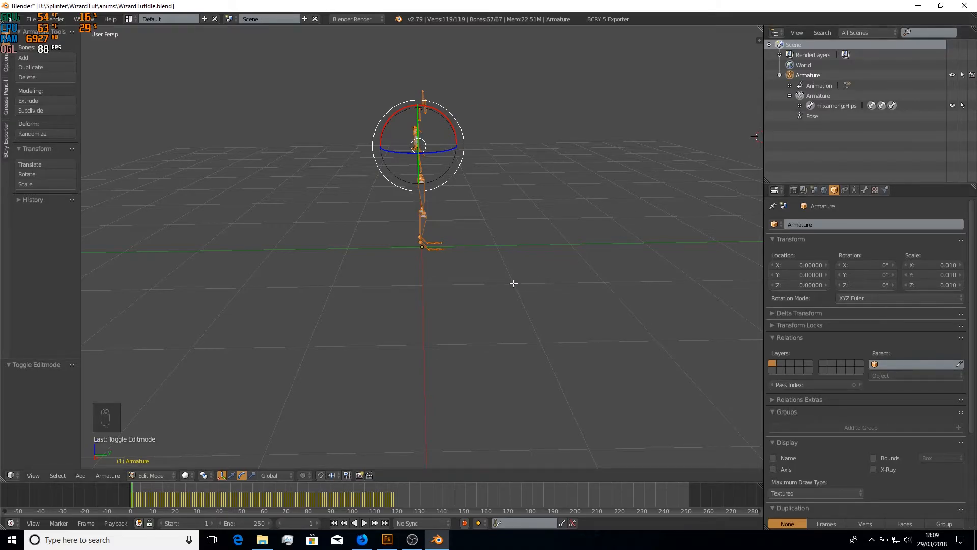
key("shift+s")
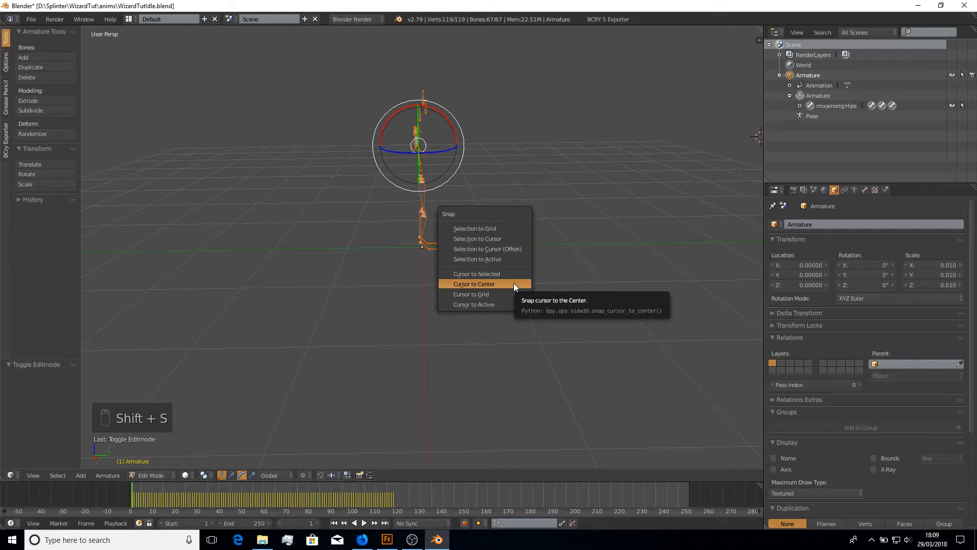
left_click(514, 283)
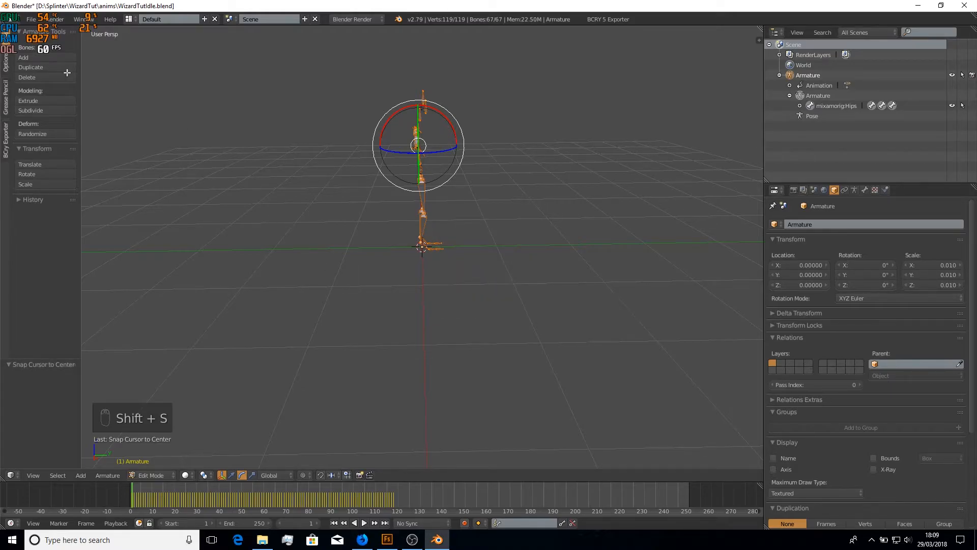
left_click(39, 55)
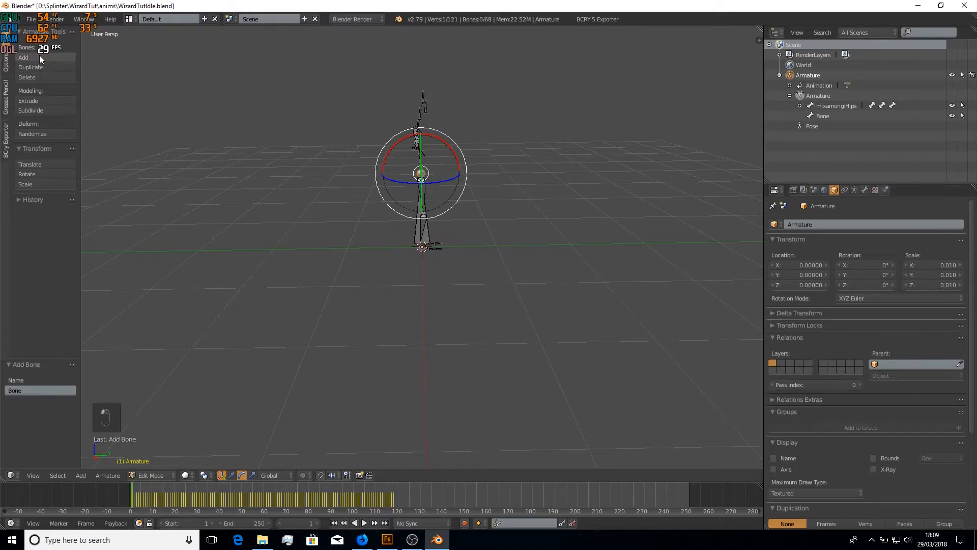
- Rename the newly added bone as Root
left_click(821, 116)
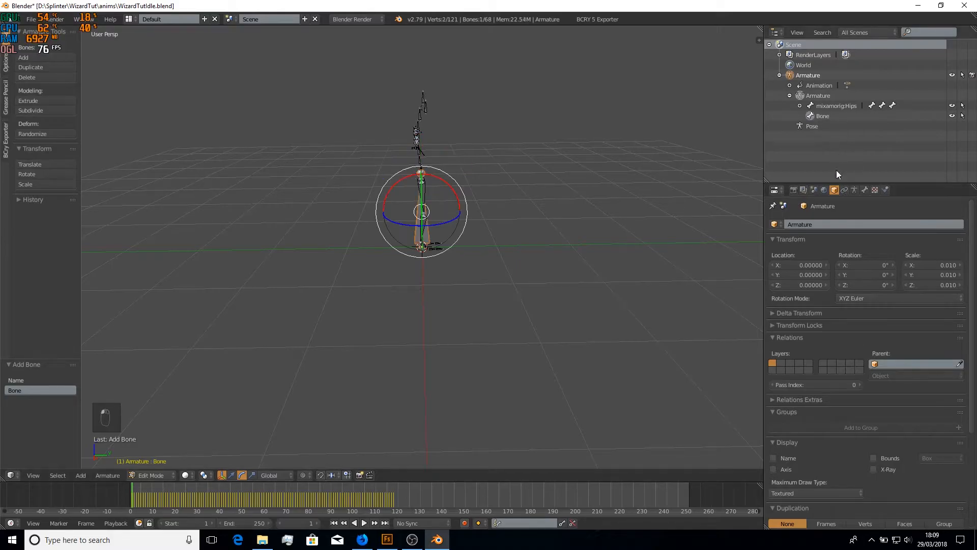
left_click(865, 189)
left_click(821, 224)
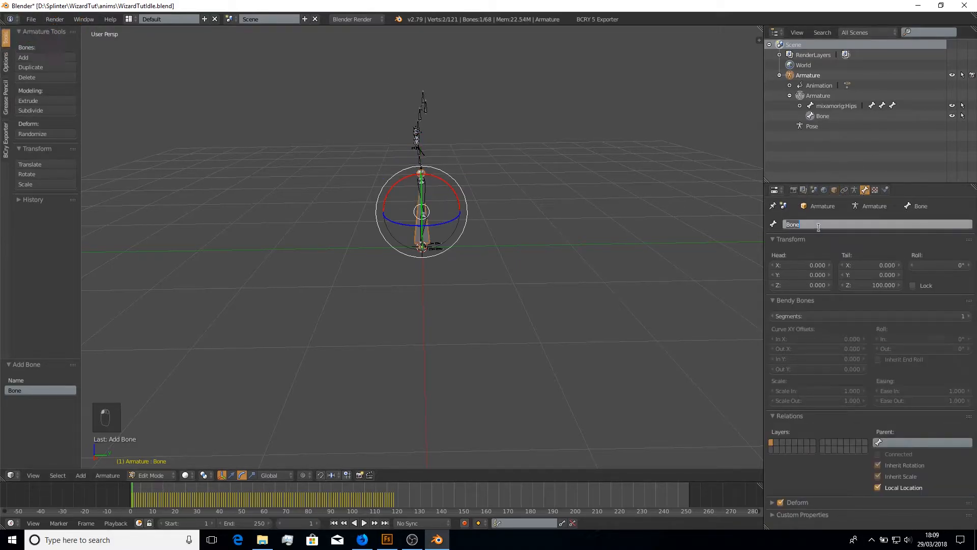
key("BackSpace")
type("Root")
key("Return")
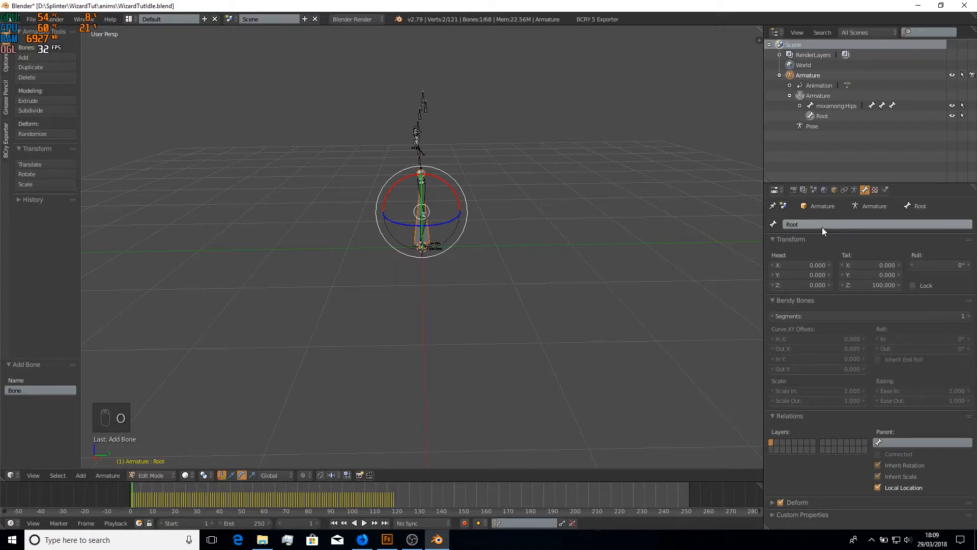
- Lay the Root bone along Y by setting its tail Z to 0 and tail Y to 100
left_click(888, 285)
key("BackSpace")
type("0")
key("Return")
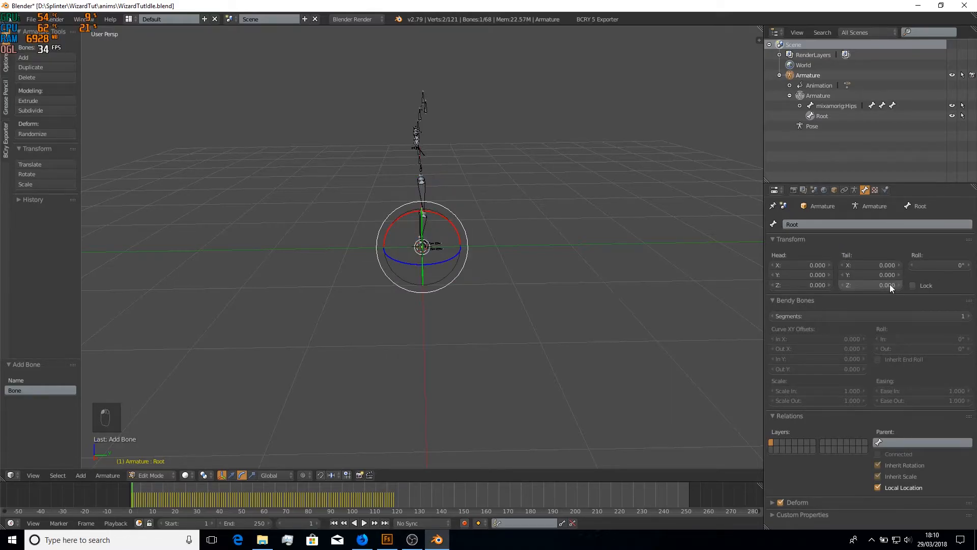
left_click(881, 273)
key("BackSpace")
type("10")
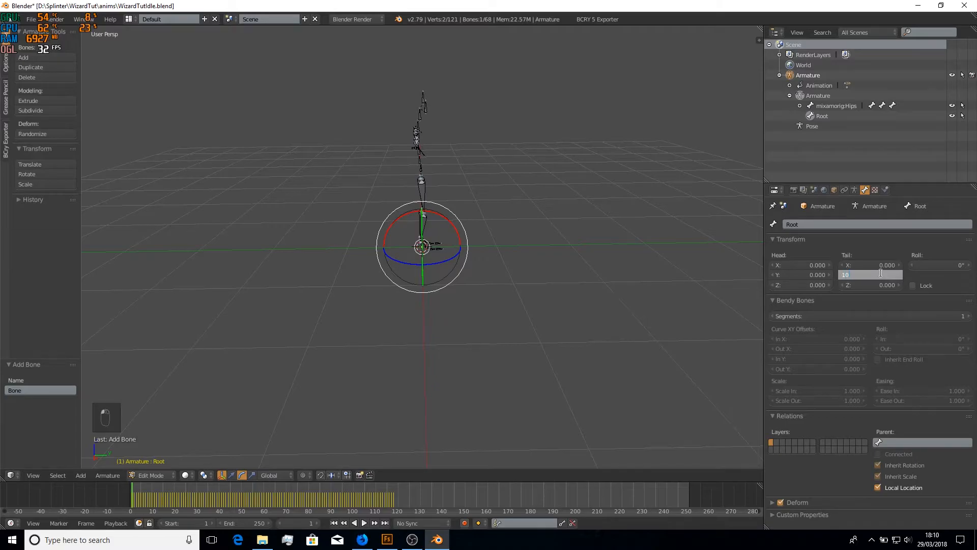
type("0")
key("Return")
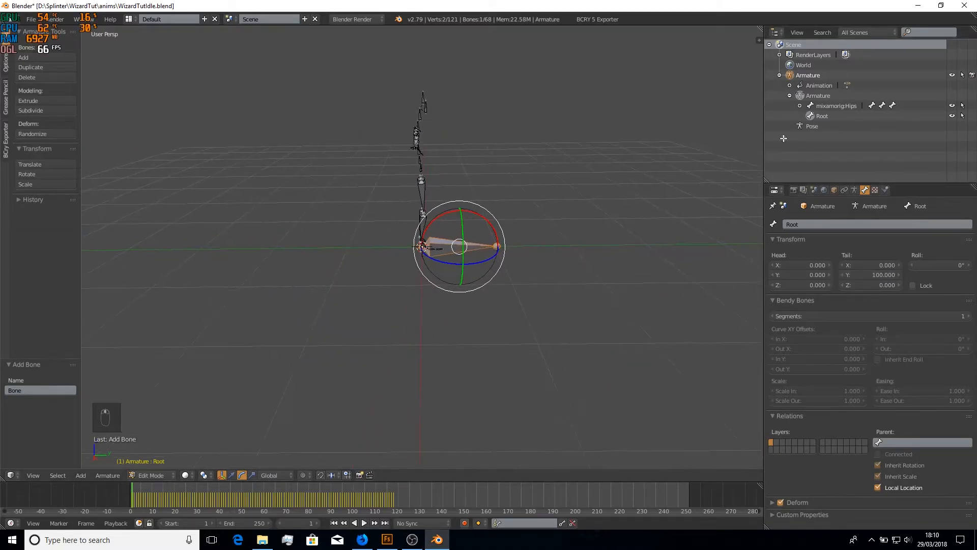
- Parent the mixamorig:Hips bone to Root with Keep Offset, and expand Root in the Outliner to check the hierarchy
left_click(816, 107)
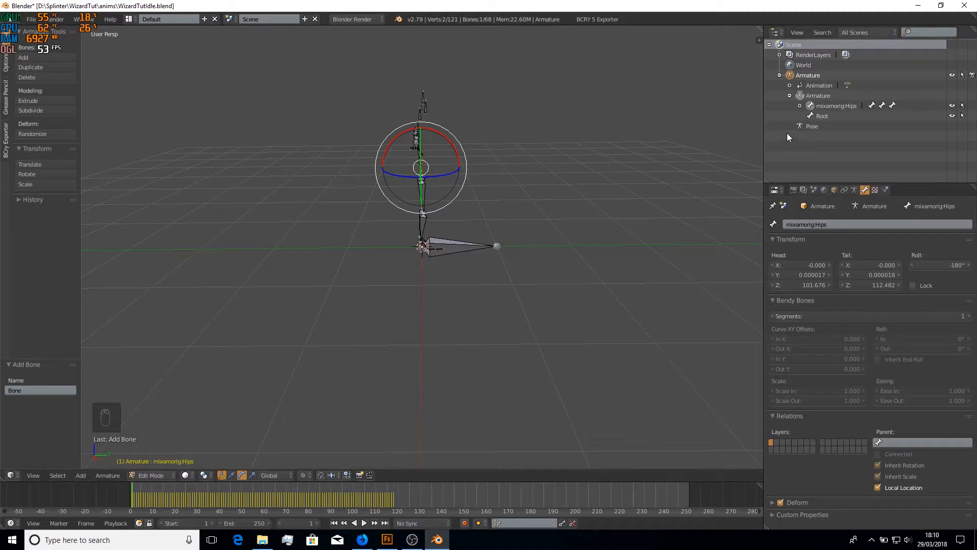
left_click(821, 116)
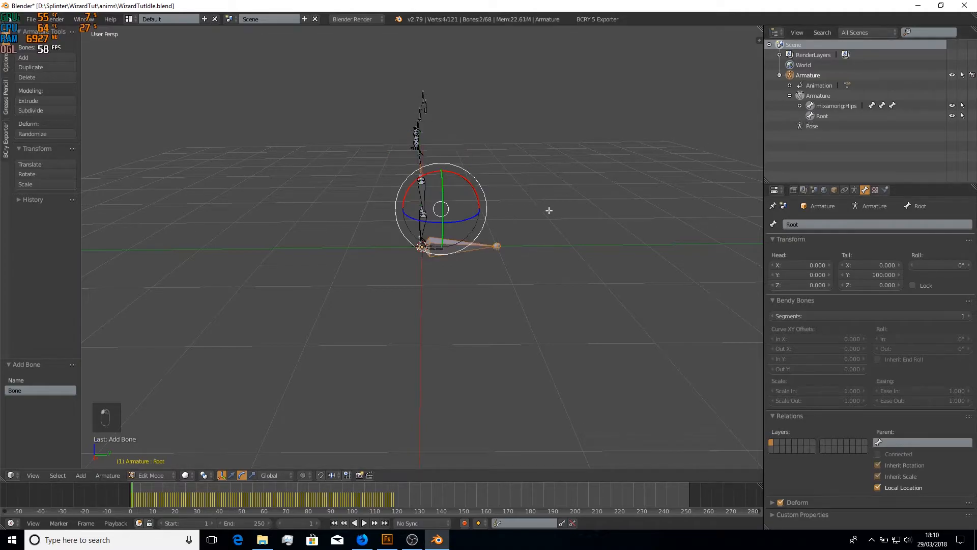
key("ctrl+p")
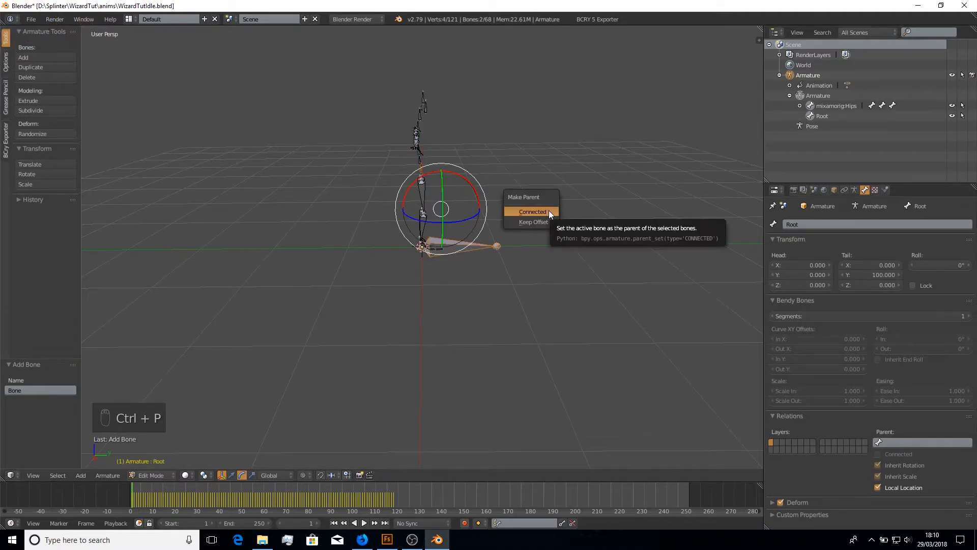
left_click(533, 222)
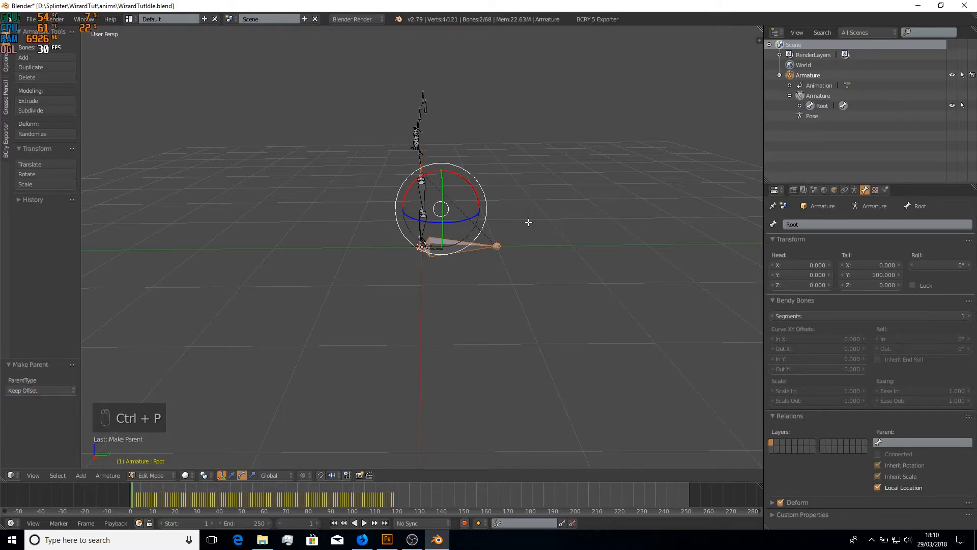
scroll(541, 351, "up", 2)
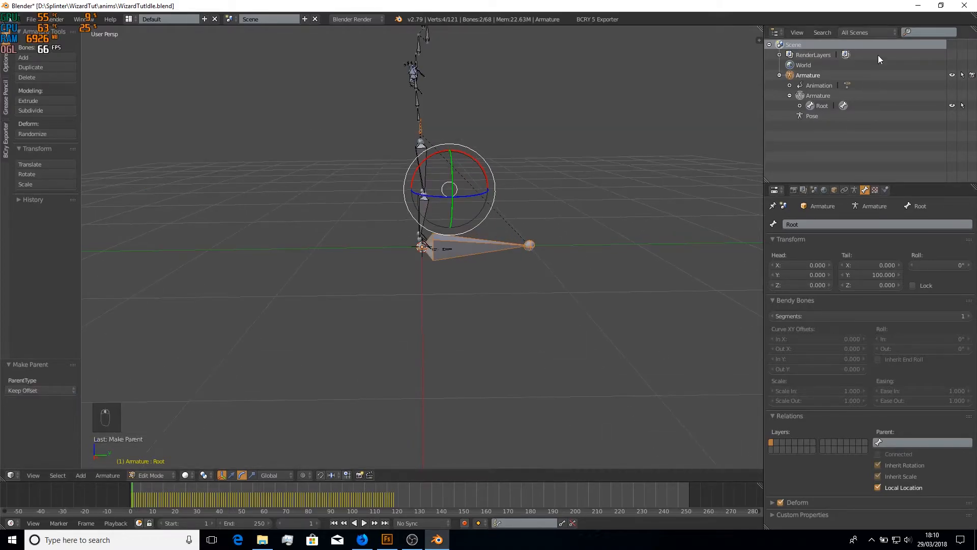
left_click(800, 106)
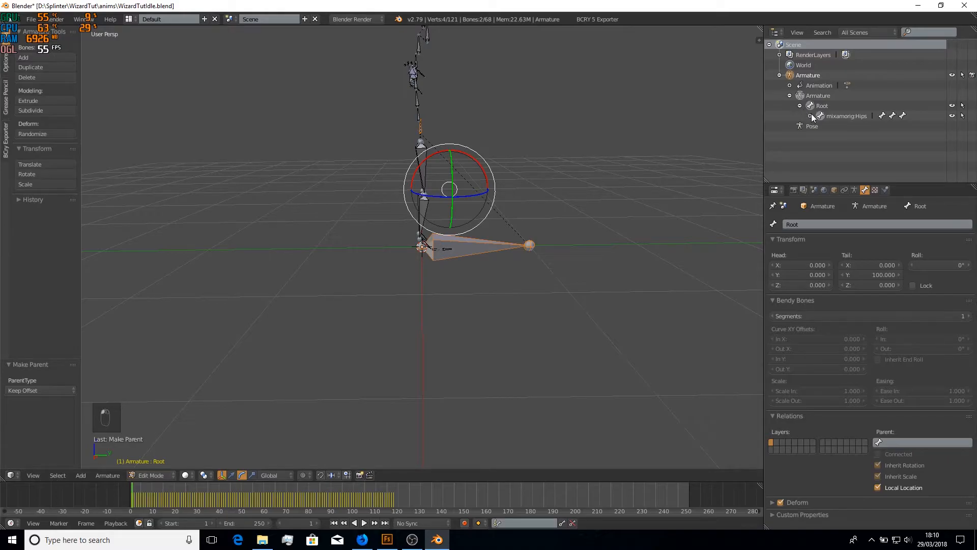
left_click(810, 105)
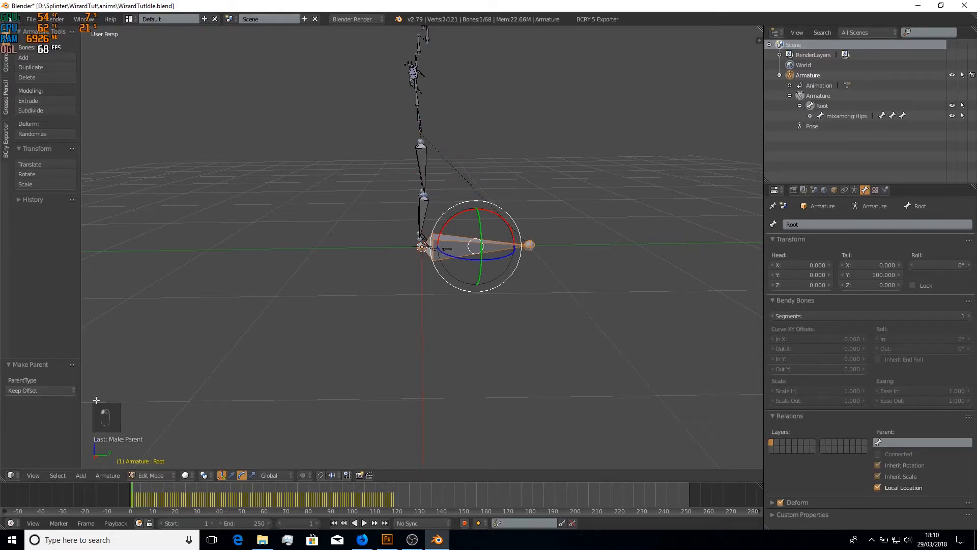
- Split the 3D viewport in two and turn one half into a Graph Editor with the armature's animation channels expanded
left_click_drag(3, 478, 402, 356)
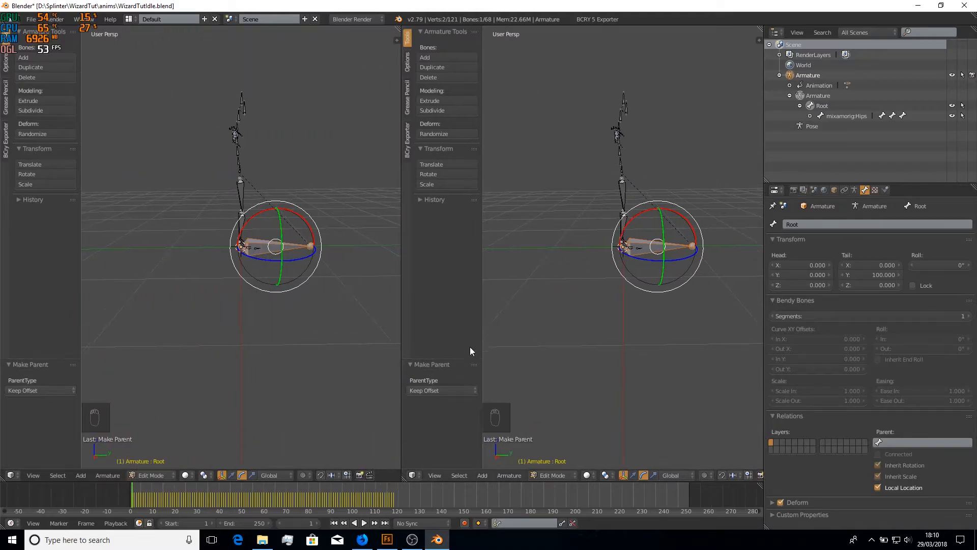
left_click_drag(482, 323, 392, 321)
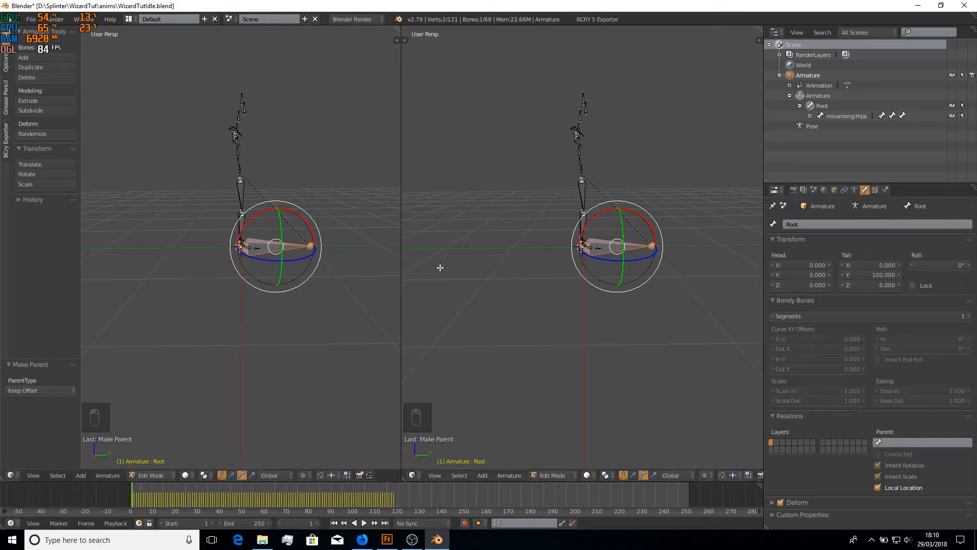
left_click(18, 477)
left_click(29, 437)
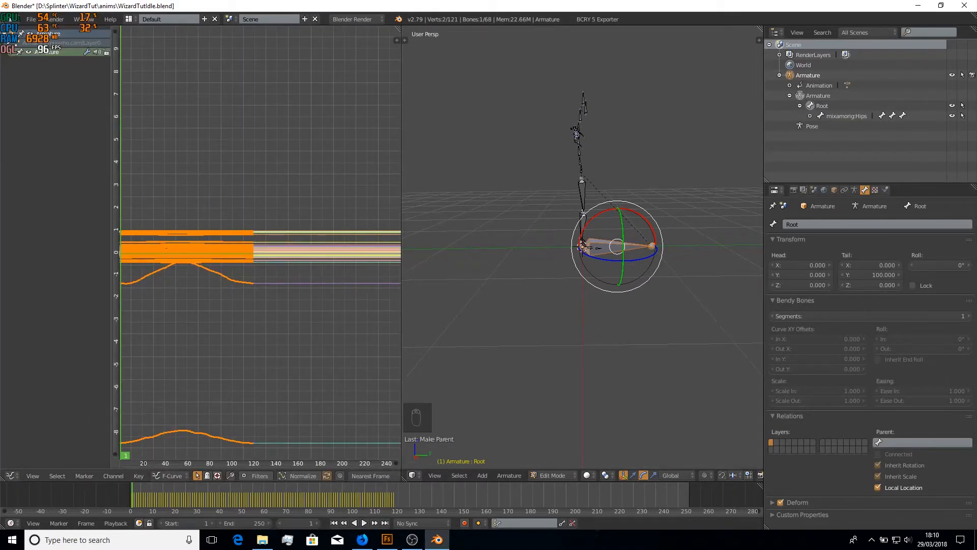
left_click(17, 52)
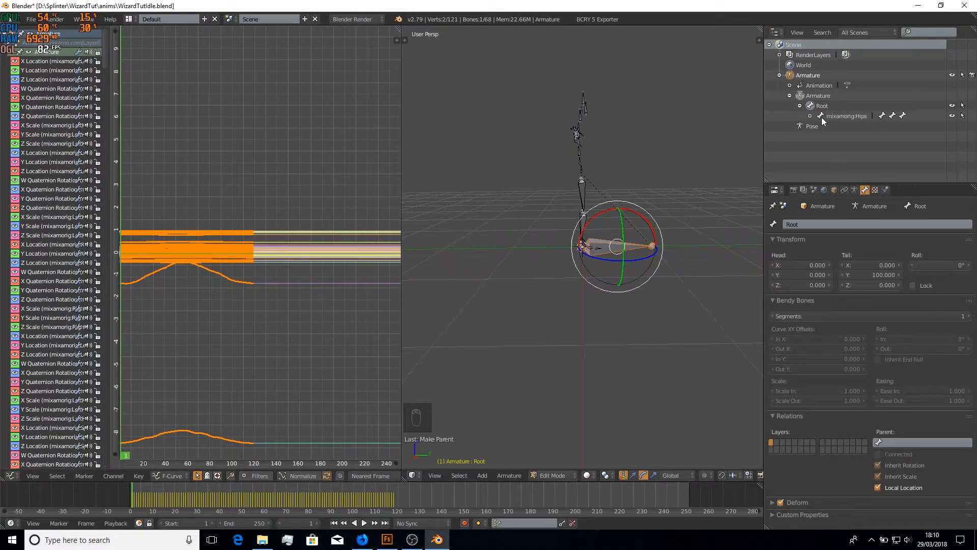
- Switch the armature to Pose Mode and select the mixamorig:Hips bone under Root to list its animation curves
left_click(799, 125)
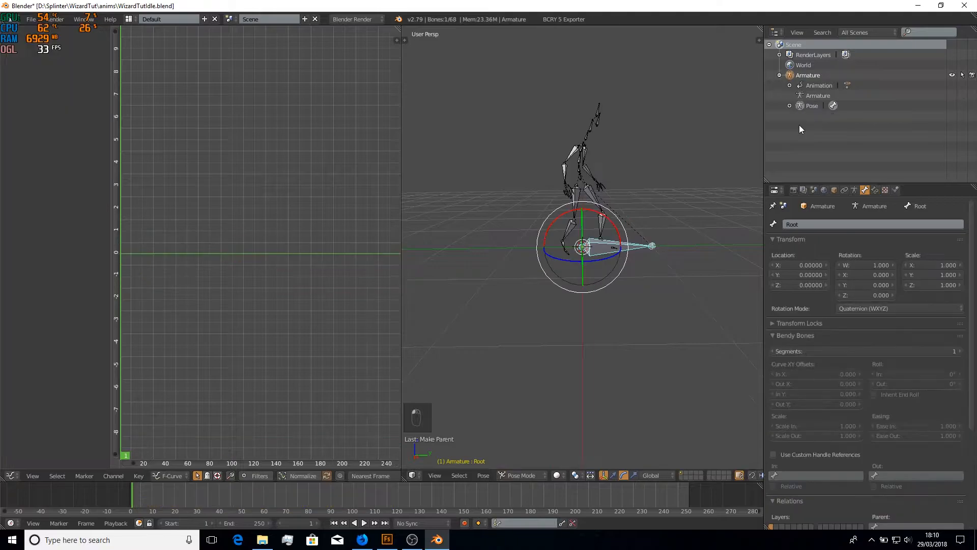
left_click(789, 106)
left_click(800, 116)
left_click(819, 126)
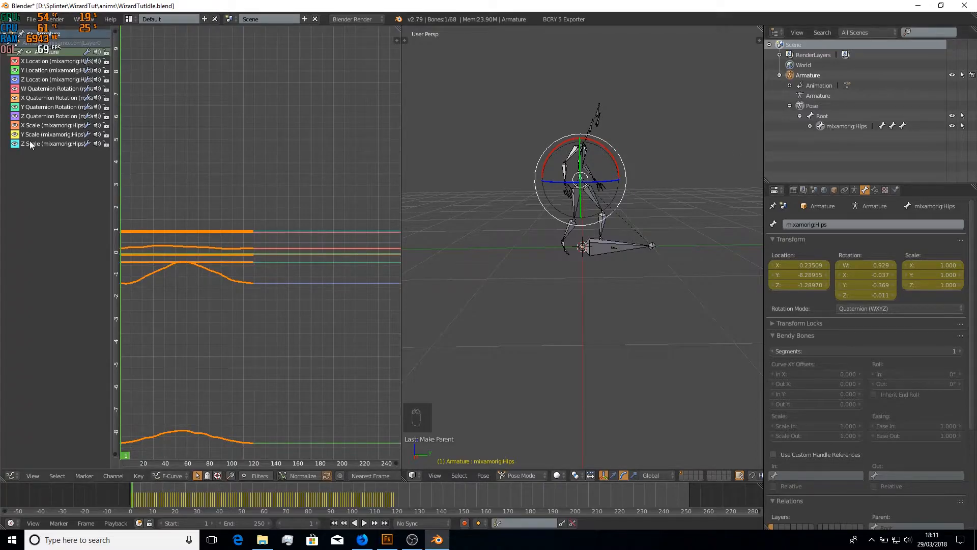
- Hide the mixamorig:Hips scale, quaternion rotation and X Location curves, keeping only Y Location and Z Location shown
left_click(14, 126)
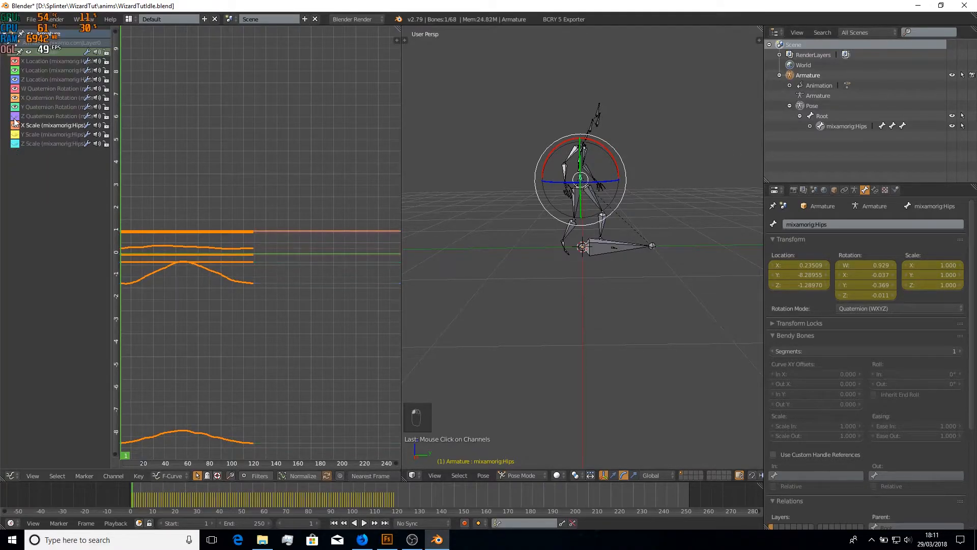
left_click(14, 117)
left_click(15, 107)
left_click(15, 97)
left_click(15, 89)
left_click(39, 62)
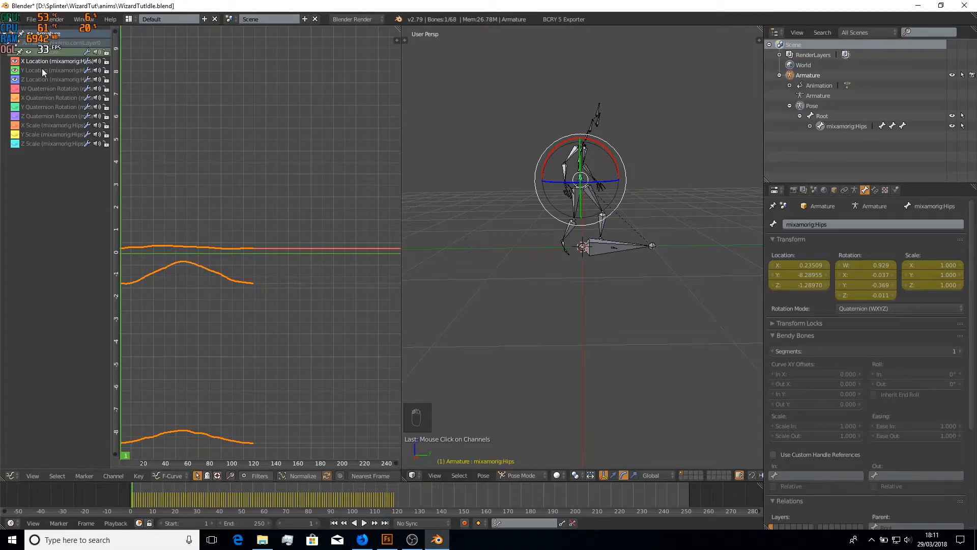
left_click(32, 79)
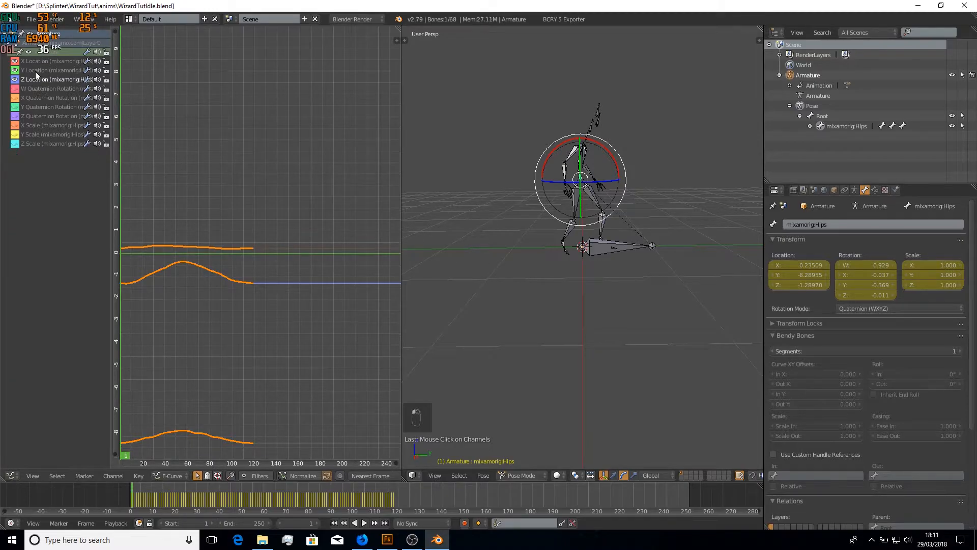
middle_click_drag(260, 173, 350, 111)
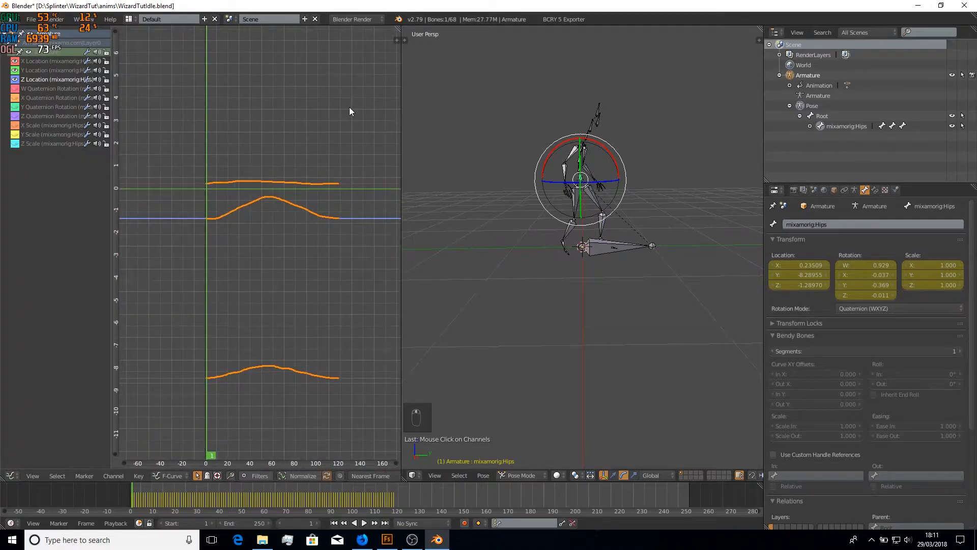
left_click(15, 61)
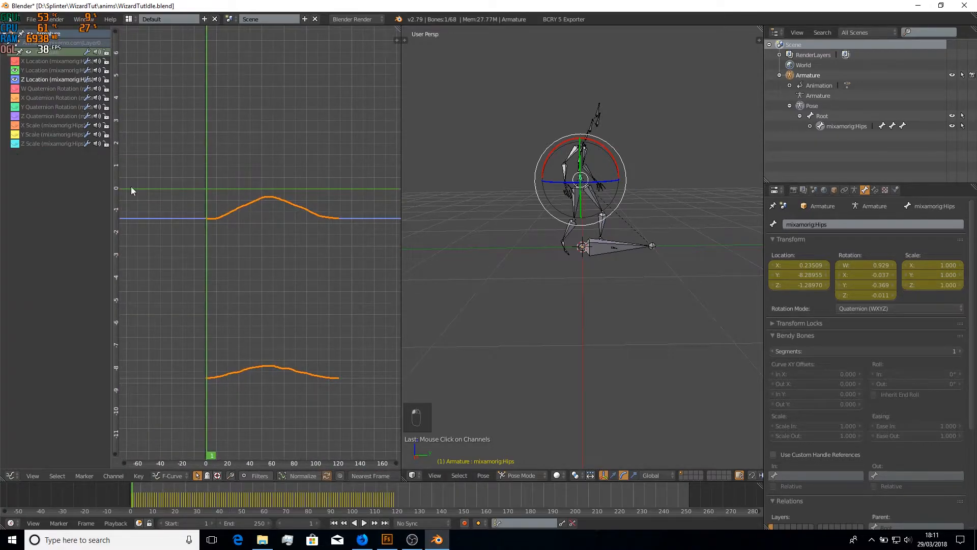
- Set the animation's end frame to 118, play the idle loop to check it, and return to frame 1
scroll(591, 289, "up", 3)
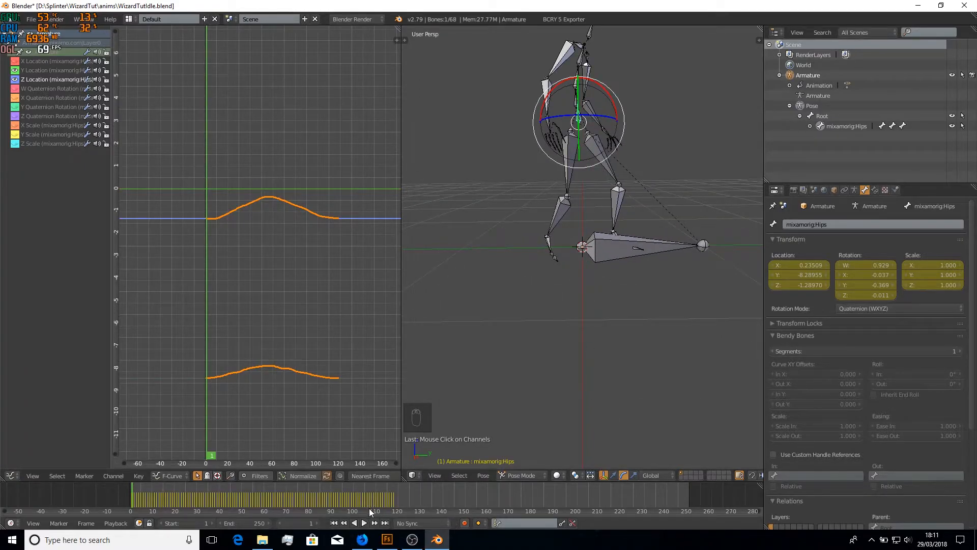
left_click(246, 522)
type("119")
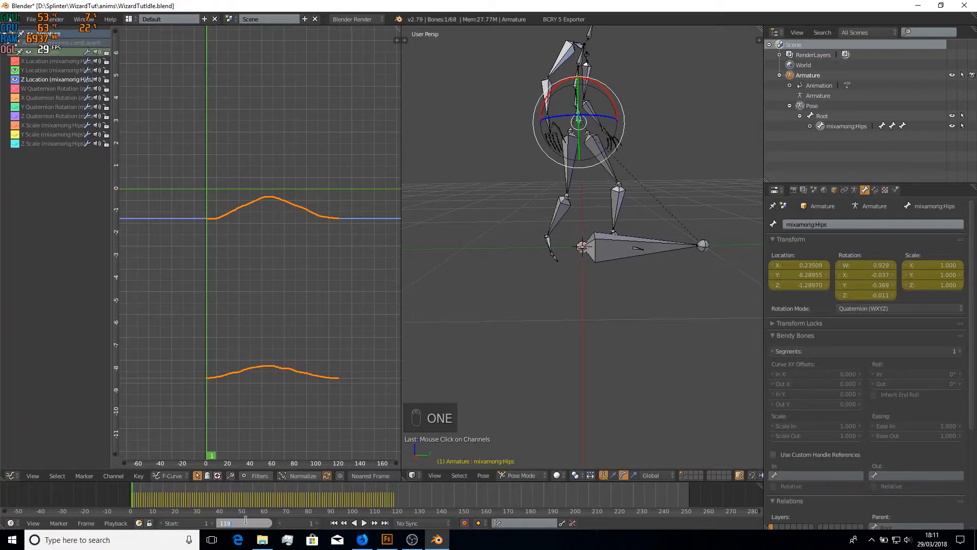
key("Return")
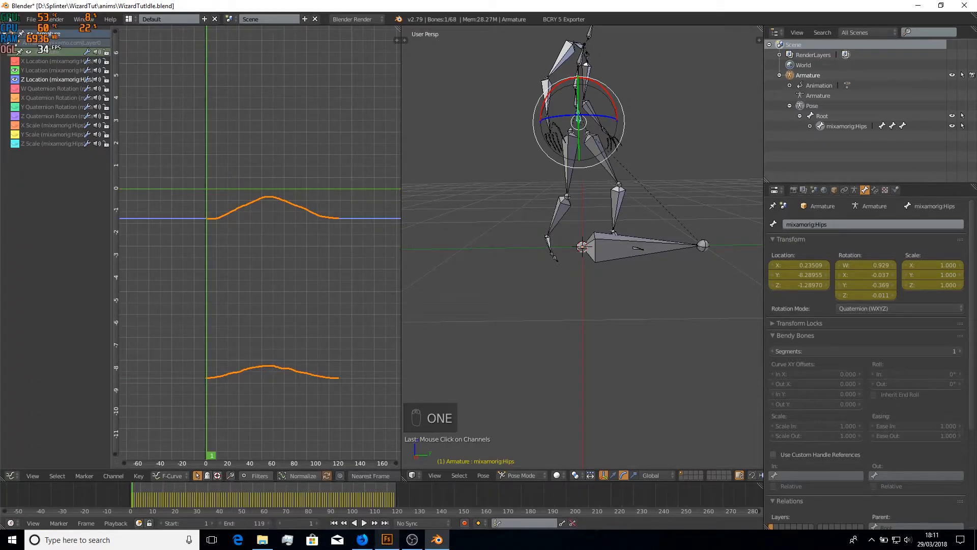
left_click(218, 524)
left_click(362, 522)
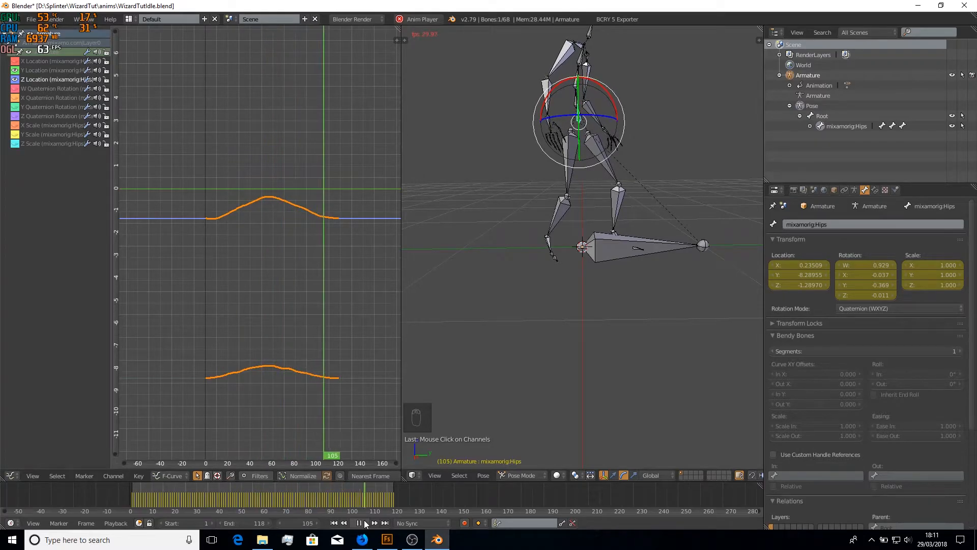
left_click(364, 523)
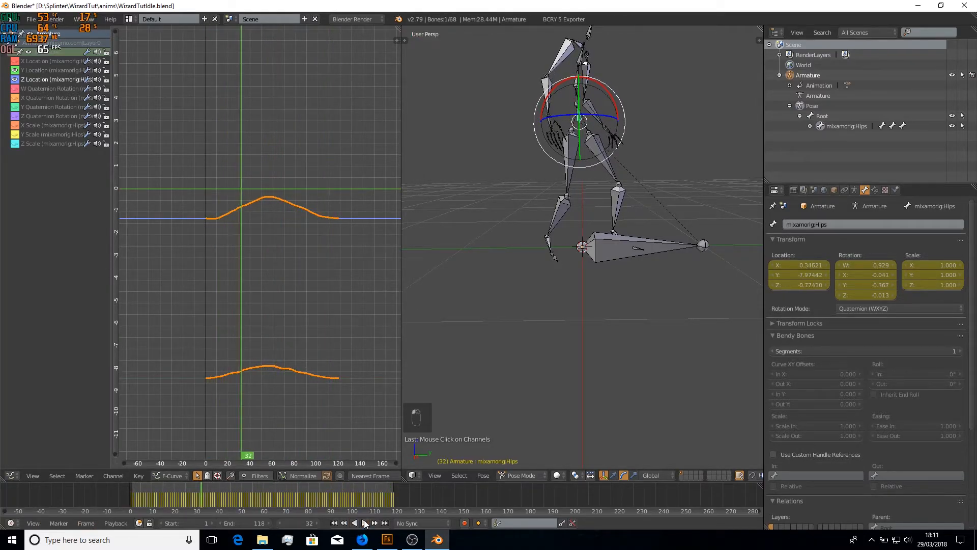
left_click(334, 523)
- Hide the hips' Z Location curve and copy the keyframes of the Y Location curve
left_click(15, 80)
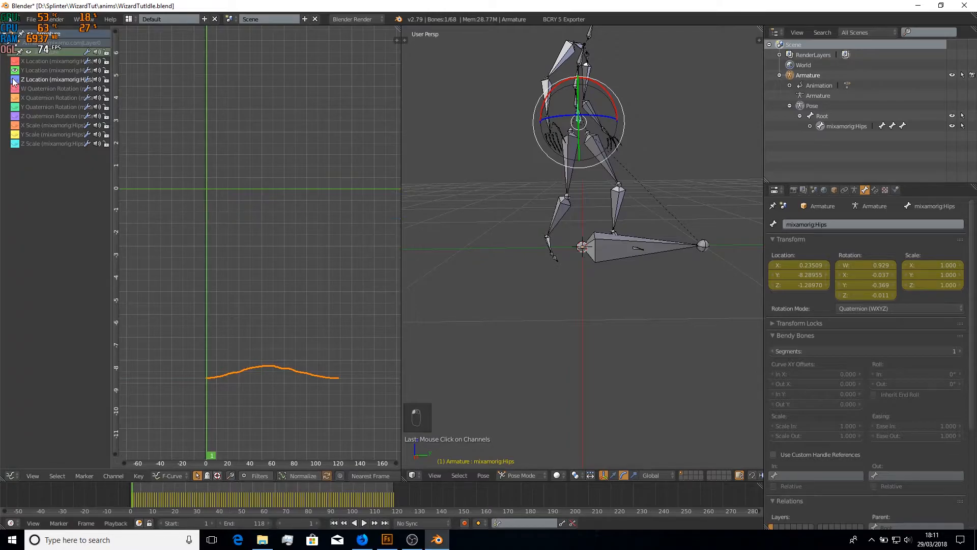
left_click(35, 71)
middle_click_drag(330, 259, 318, 102)
scroll(316, 174, "up", 2)
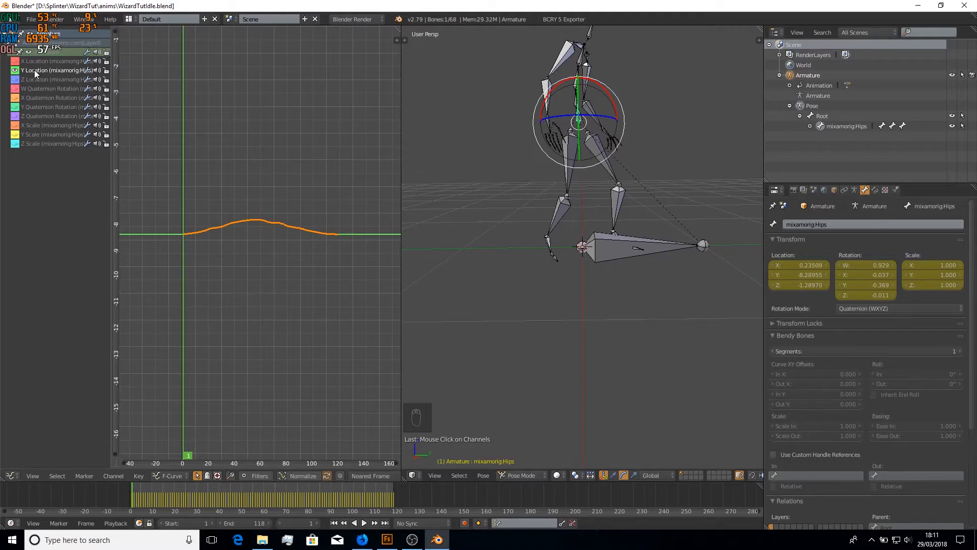
left_click(139, 476)
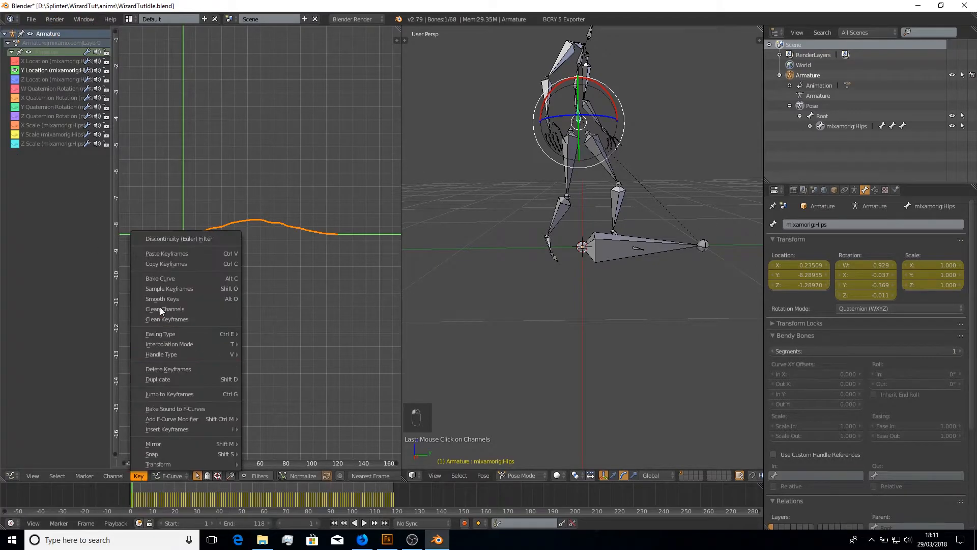
left_click(166, 262)
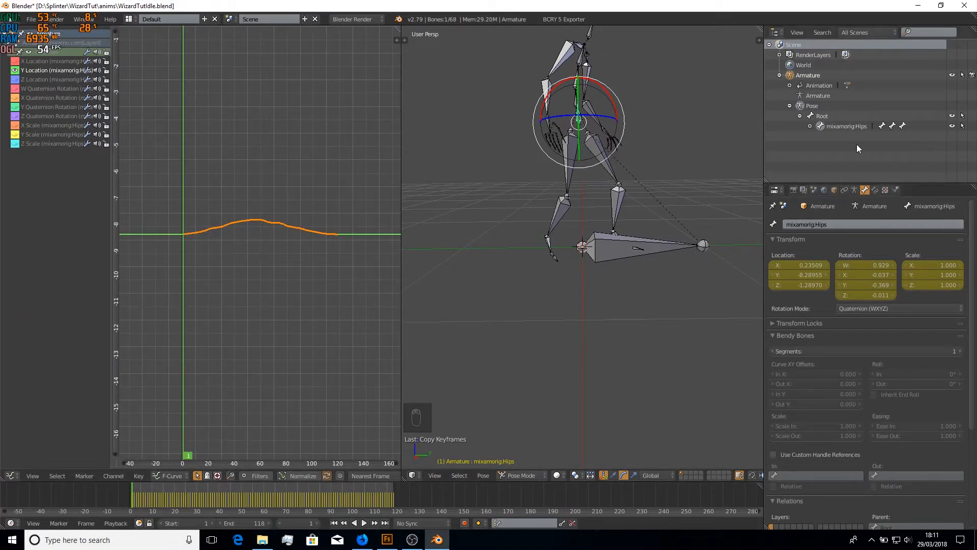
- Select the Root bone and insert keyframes on its X, Y and Z location at frame 1
left_click(814, 116)
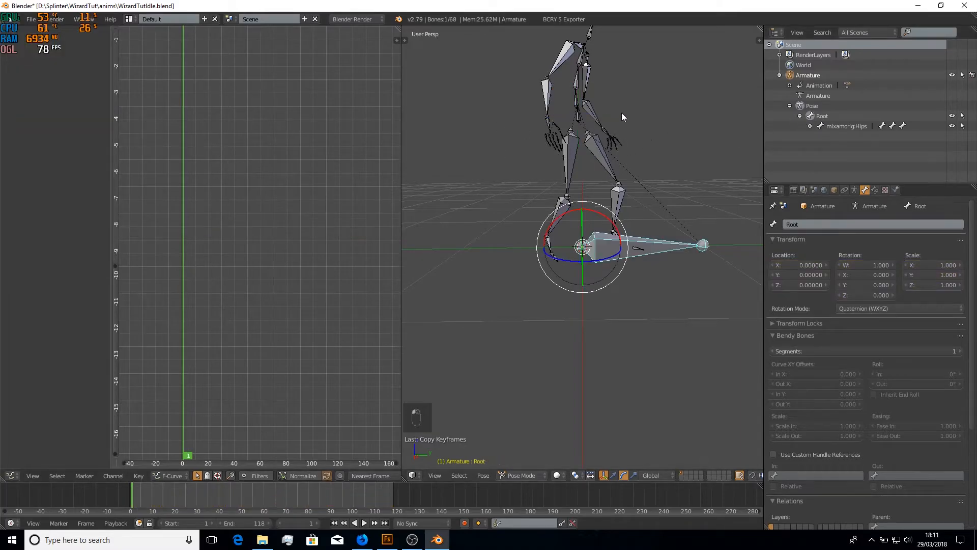
key("n")
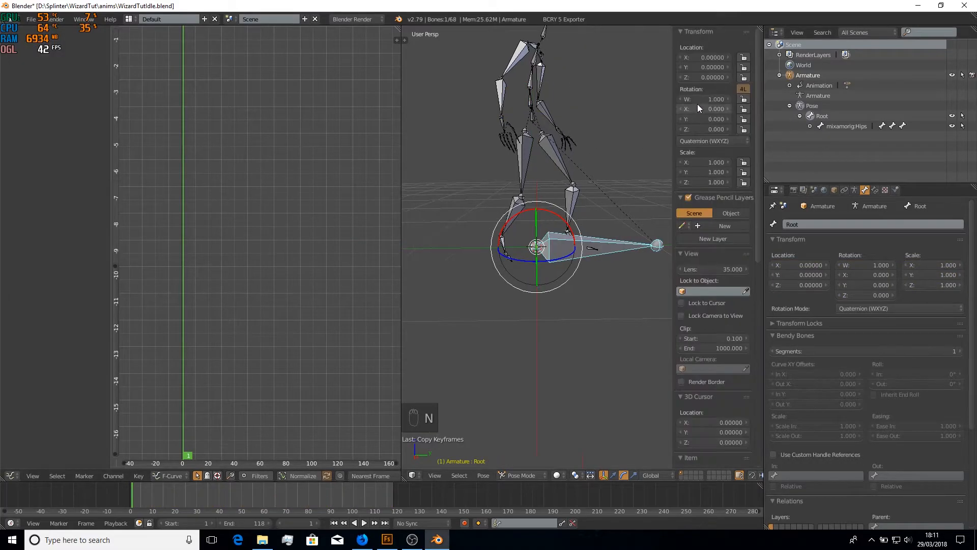
right_click(704, 56)
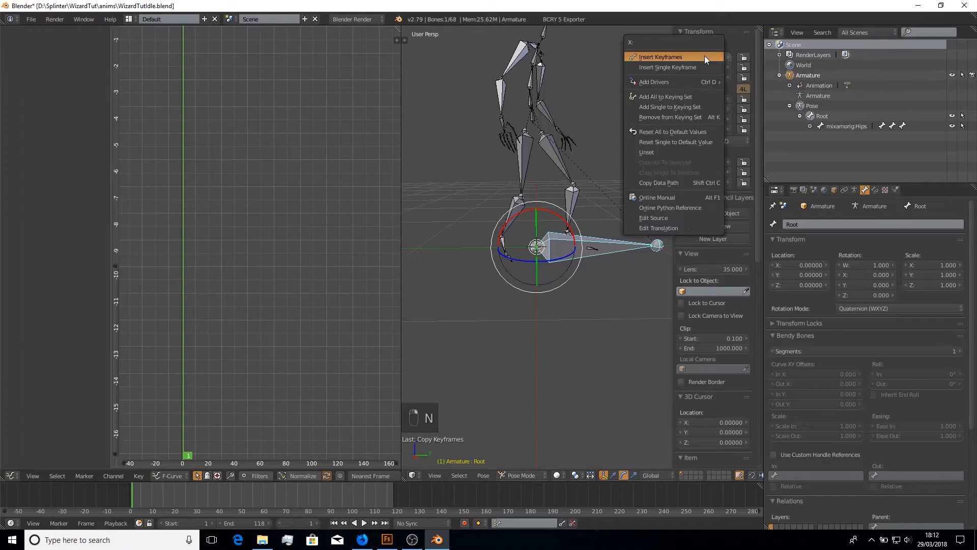
left_click(704, 56)
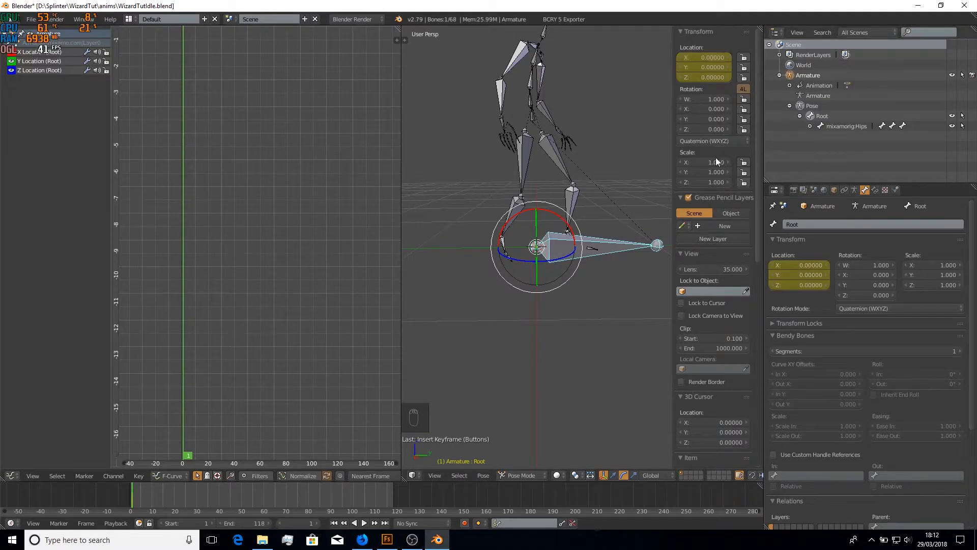
- Isolate the Root bone's Y Location curve and paste the copied hips keyframes into it
left_click(12, 69)
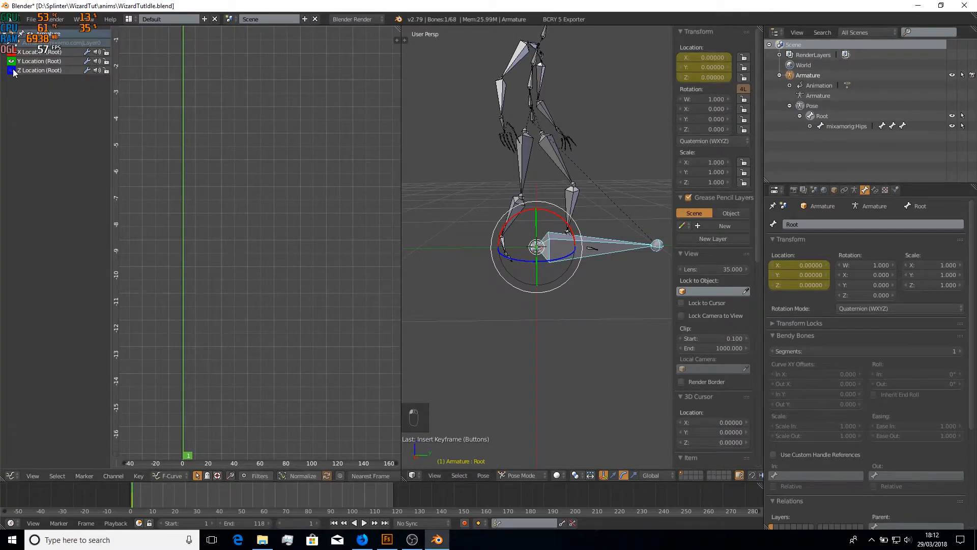
left_click(31, 61)
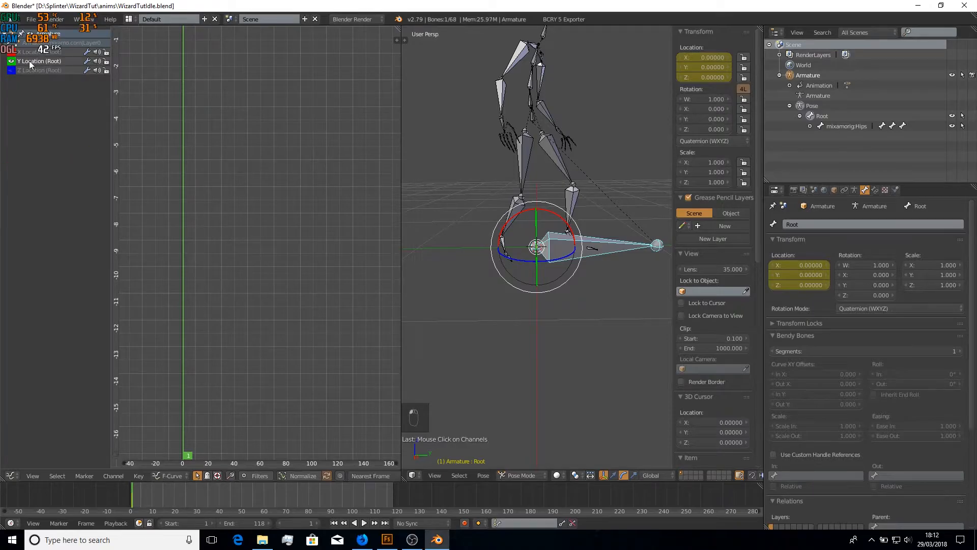
left_click(139, 476)
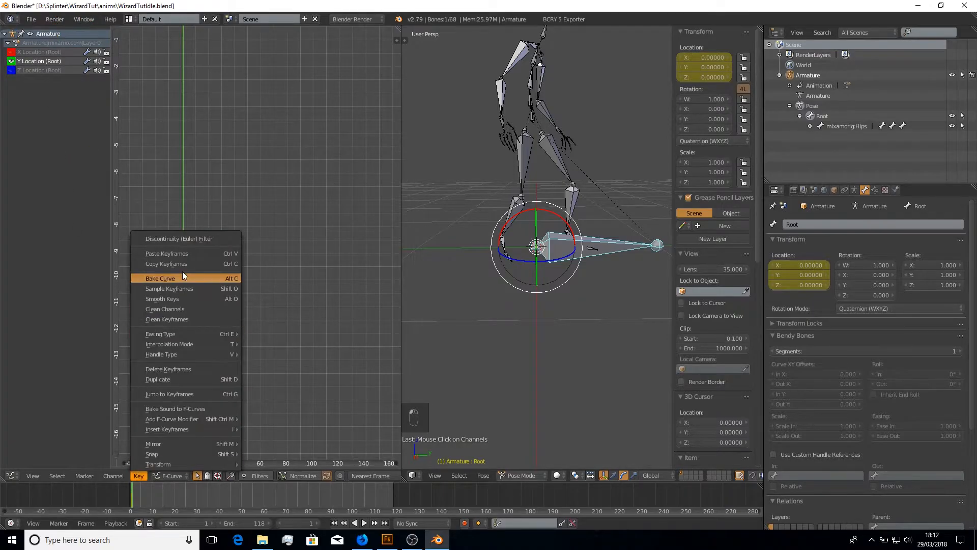
left_click(182, 255)
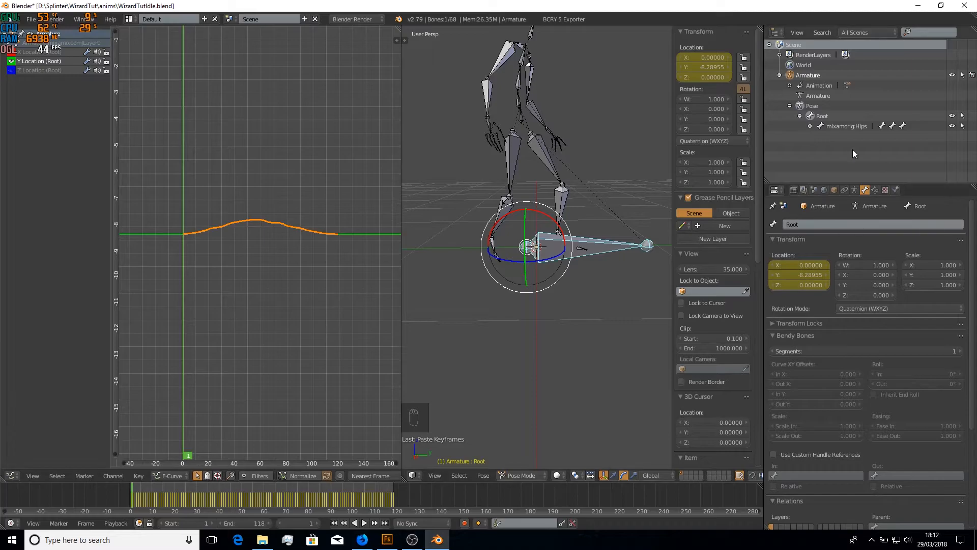
- Delete every keyframe on the mixamorig:Hips Y Location curve except the one at frame 1
left_click(821, 126)
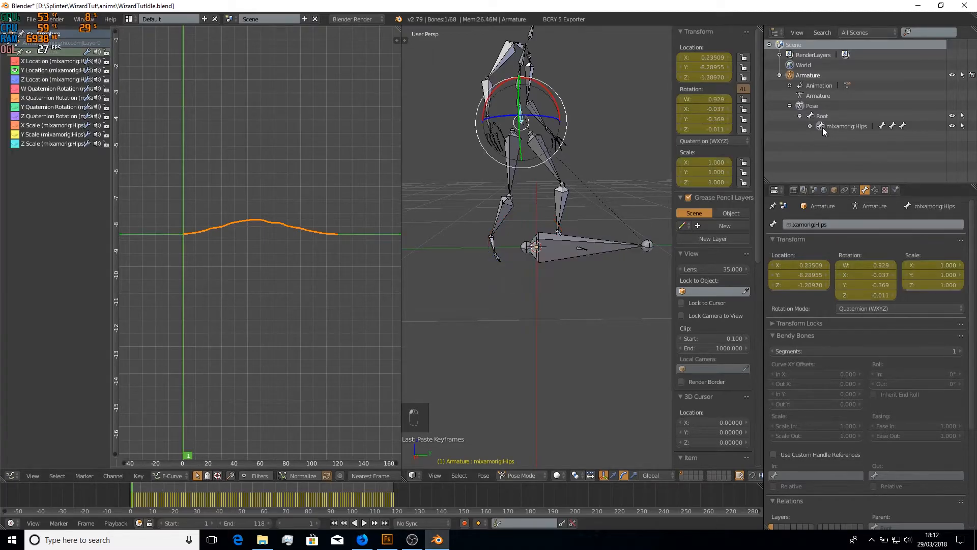
left_click(34, 70)
scroll(192, 257, "up", 8)
middle_click_drag(197, 256, 301, 292)
scroll(261, 291, "up", 10)
middle_click_drag(225, 346, 346, 278)
scroll(275, 303, "up", 6)
scroll(301, 281, "up", 5)
middle_click_drag(285, 276, 226, 250)
left_click(325, 271)
scroll(263, 296, "up", 4)
scroll(262, 297, "up", 3)
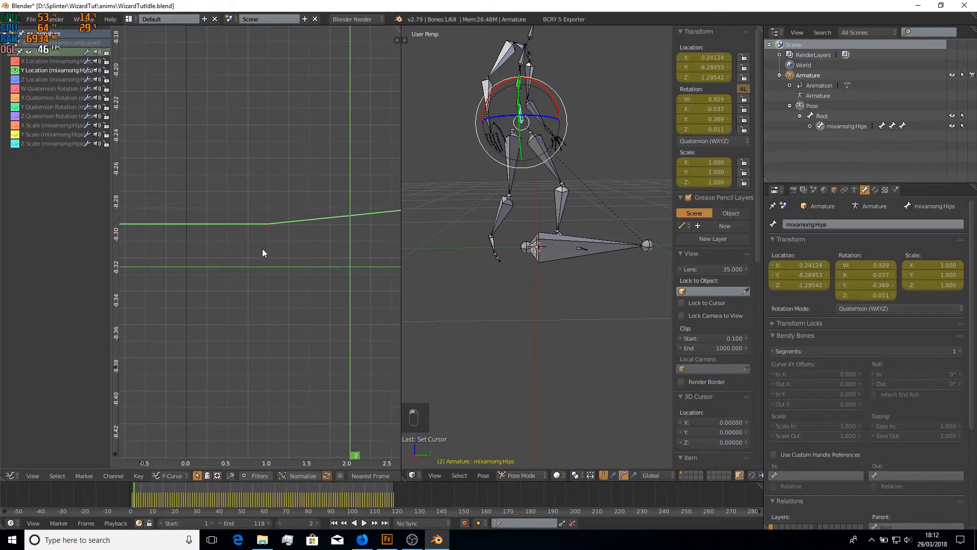
left_click(269, 224)
scroll(271, 239, "down", 1)
scroll(277, 266, "down", 2)
key("ctrl+i")
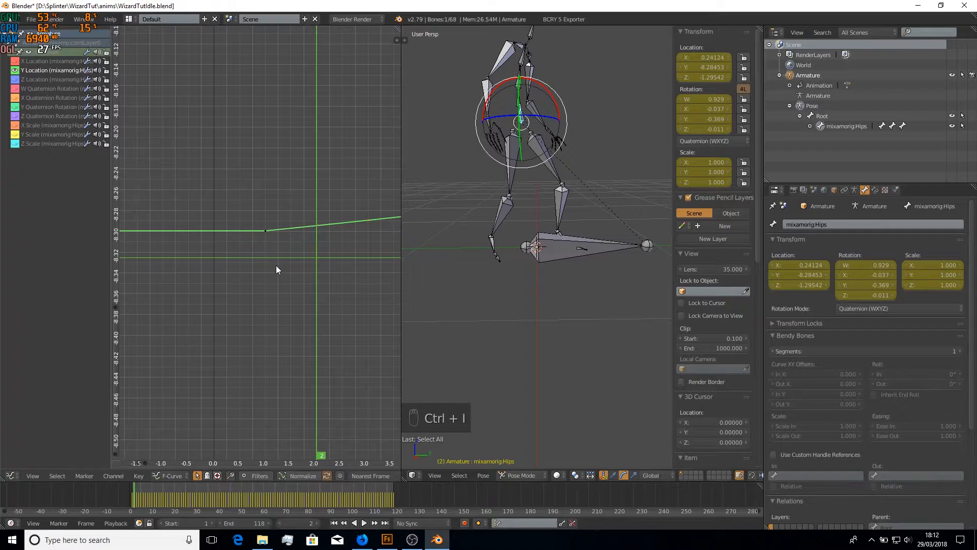
key("x")
left_click(276, 267)
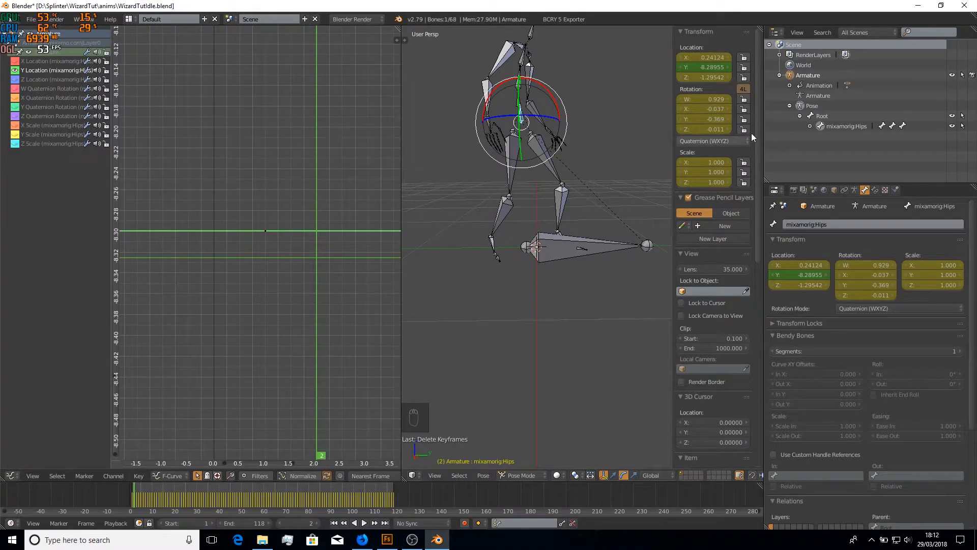
- Select the Root bone, play the animation to check its movement, and return to frame 1
left_click(815, 119)
scroll(494, 303, "down", 3)
scroll(494, 303, "up", 3)
scroll(494, 303, "down", 1)
scroll(494, 303, "down", 1)
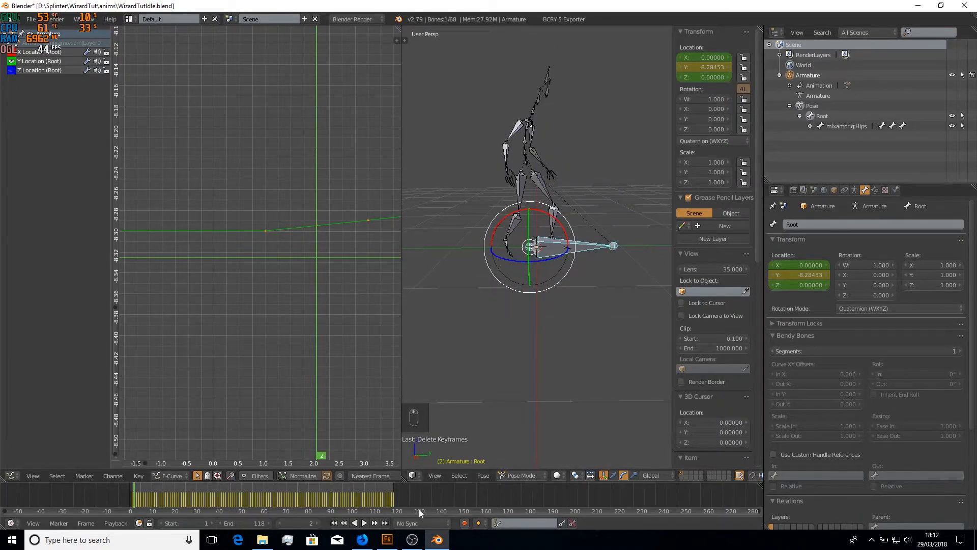
left_click(363, 523)
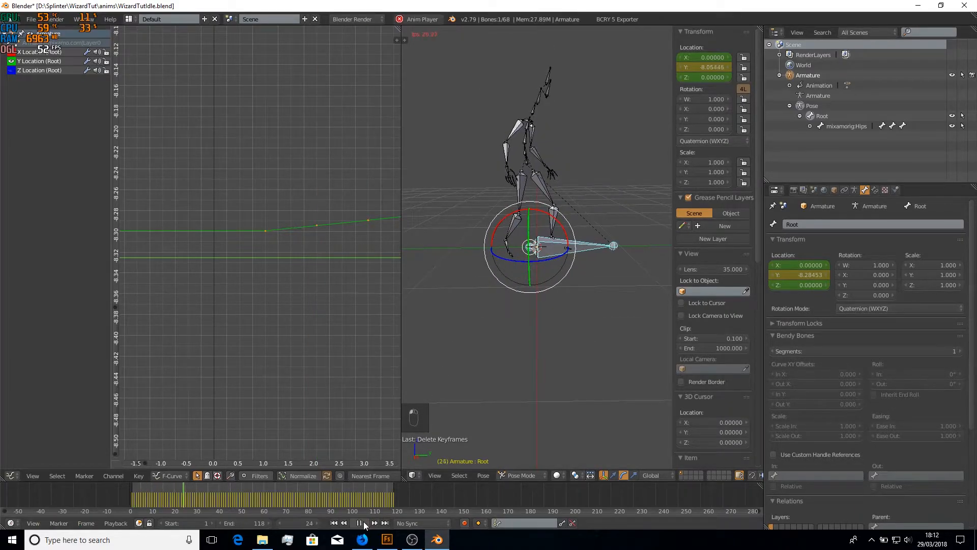
left_click(362, 523)
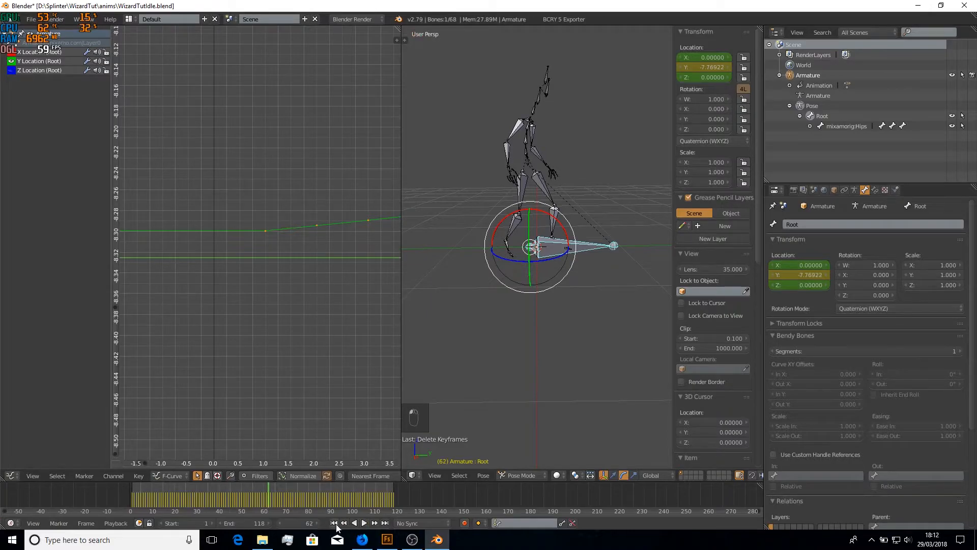
left_click(334, 524)
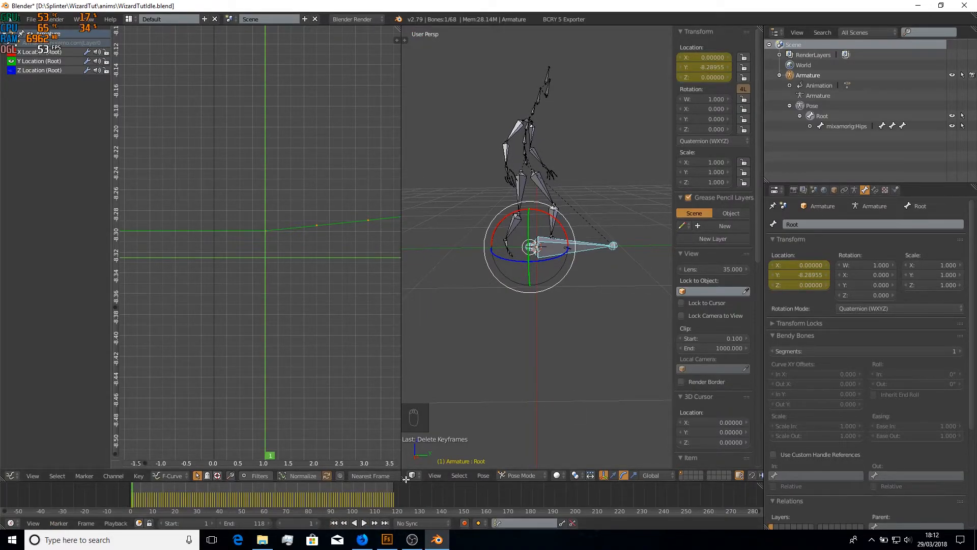
- Merge the Graph Editor area back into the 3D viewport and save over WizardTutIdle.blend
left_click_drag(404, 478, 317, 379)
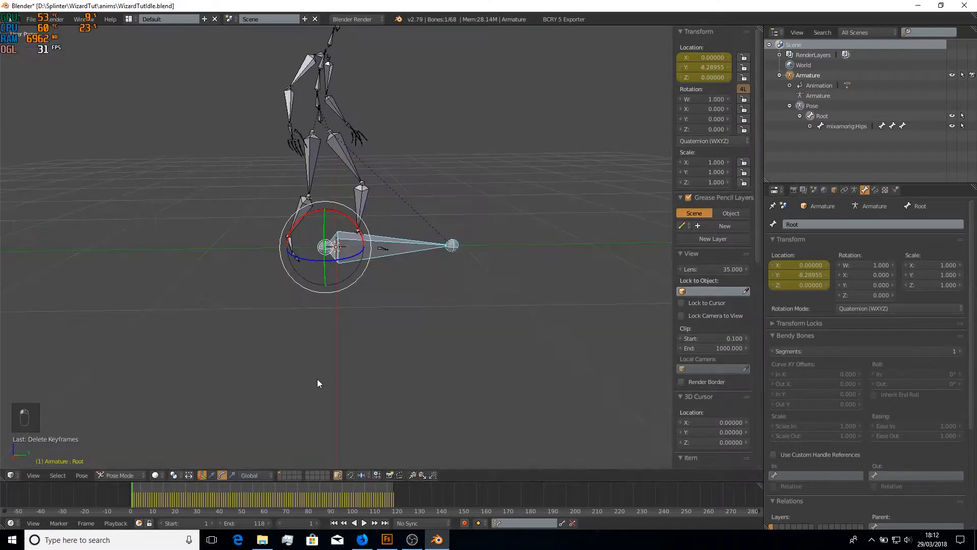
key("ctrl+s")
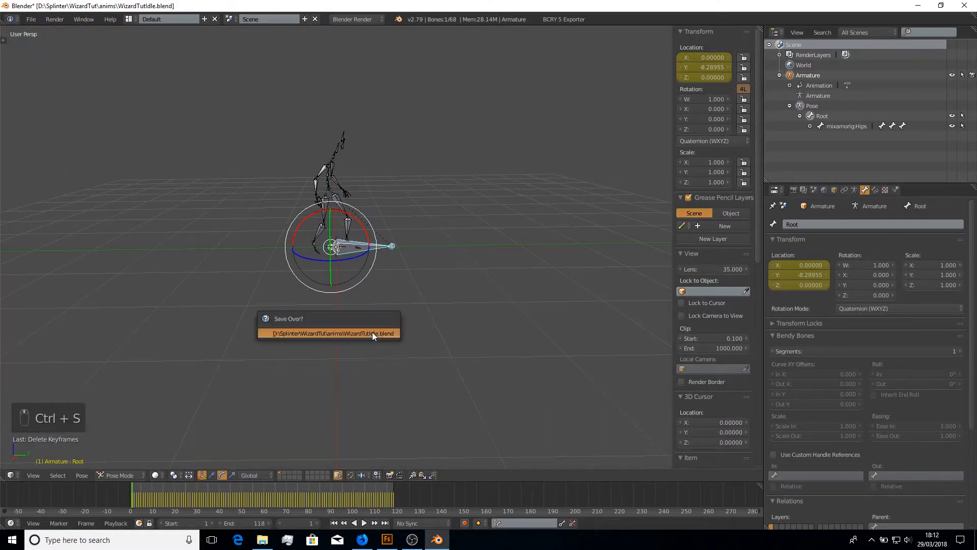
left_click(373, 334)
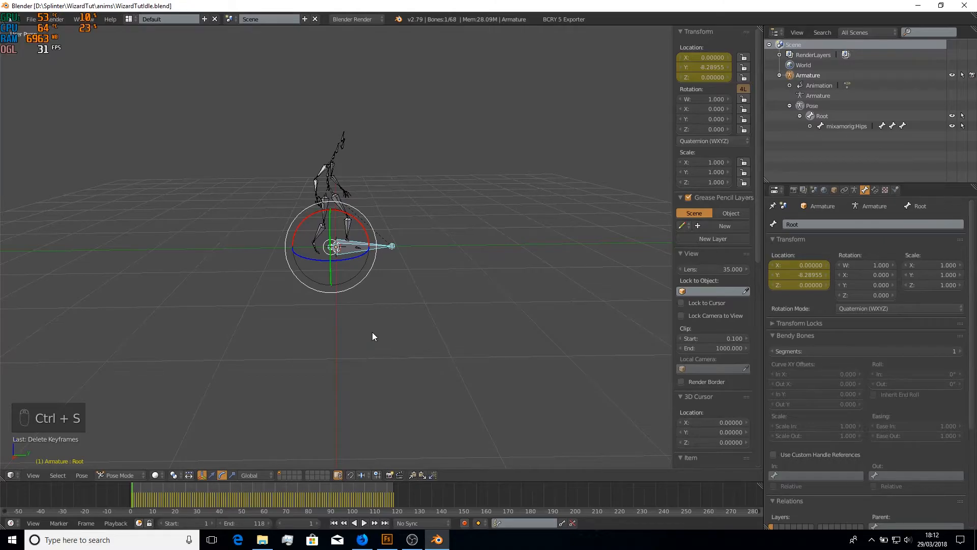
- Export the idle animation as WizardTutIdle.fbx into the anims folder using the Lumber FBX preset
left_click(789, 76)
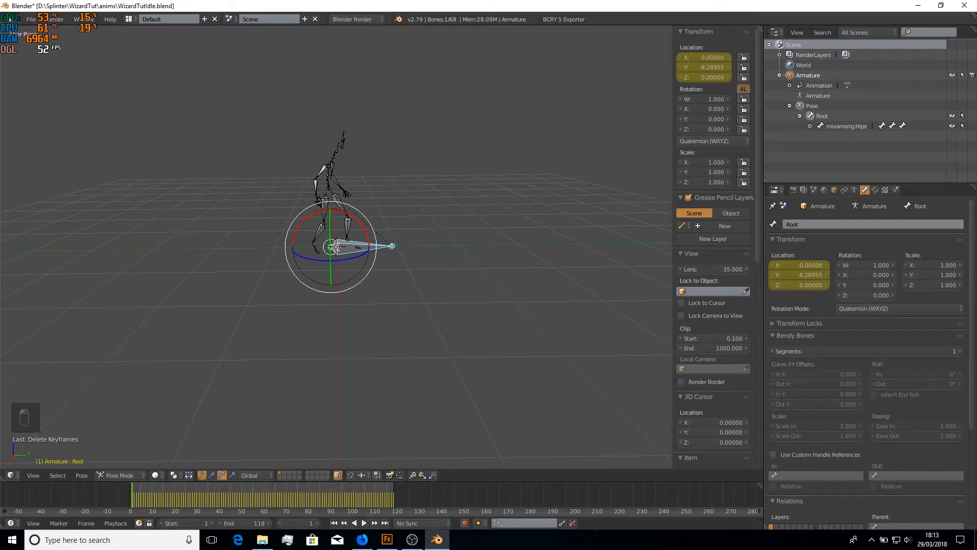
left_click(31, 19)
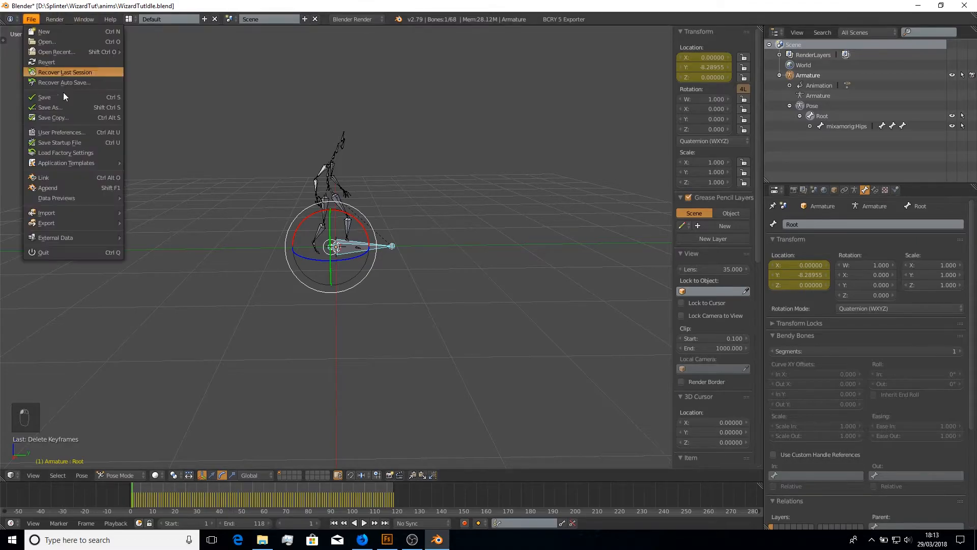
mouse_move(82, 221)
left_click(166, 252)
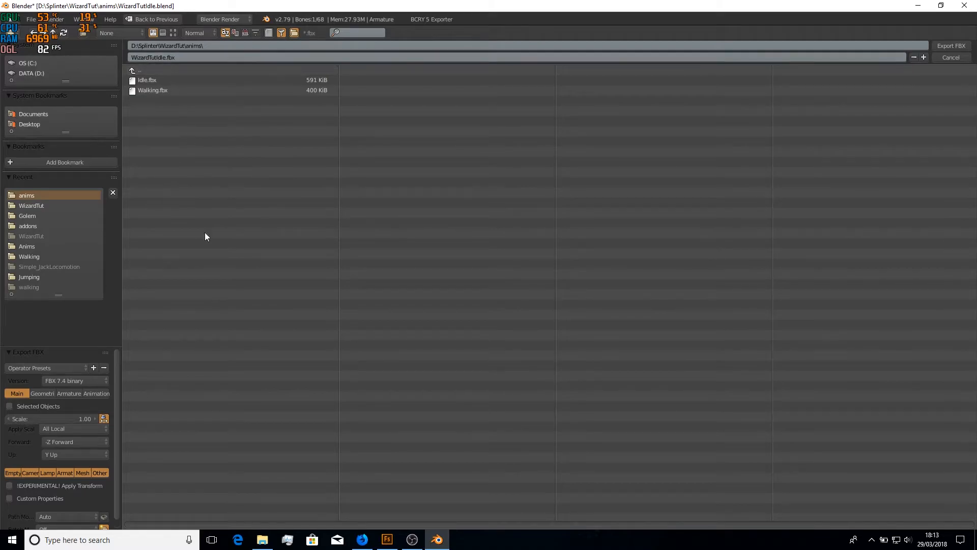
left_click(27, 369)
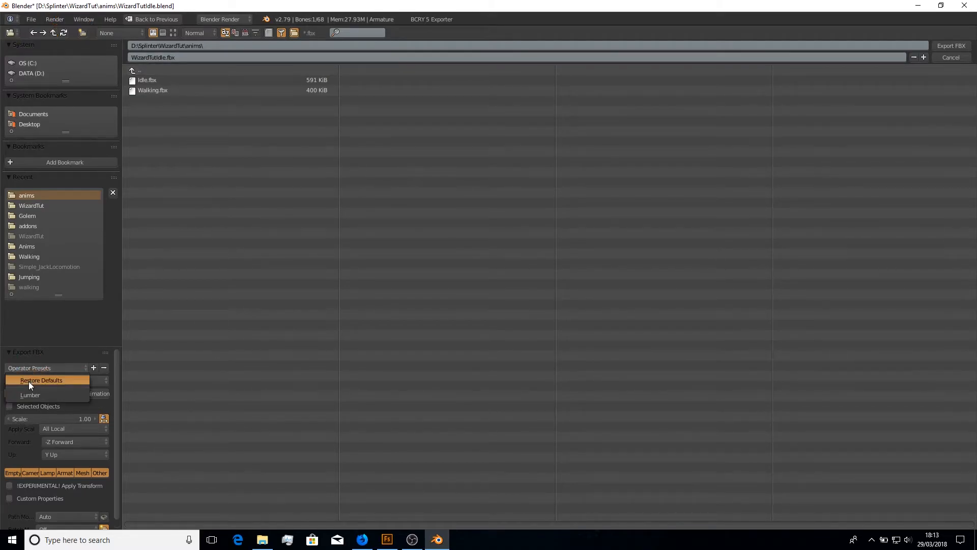
left_click(27, 392)
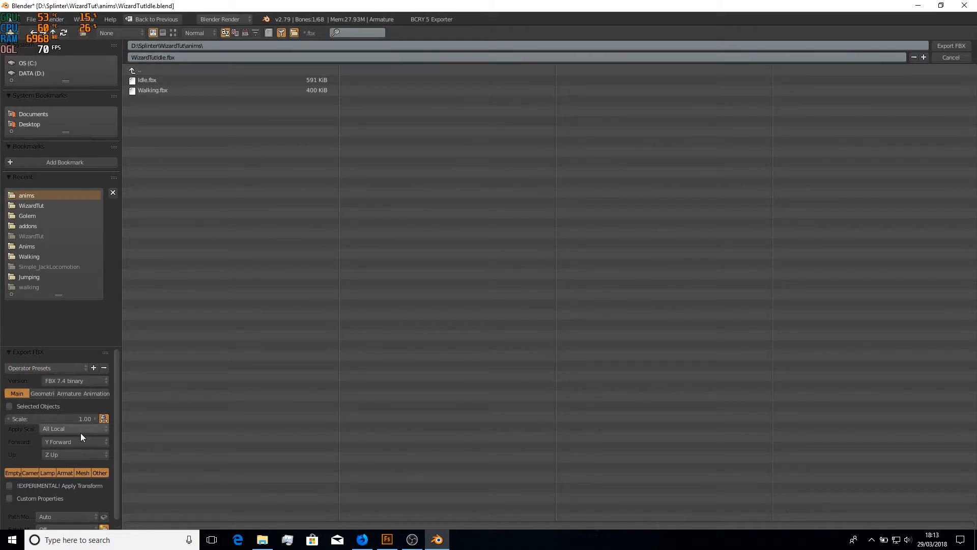
left_click(944, 47)
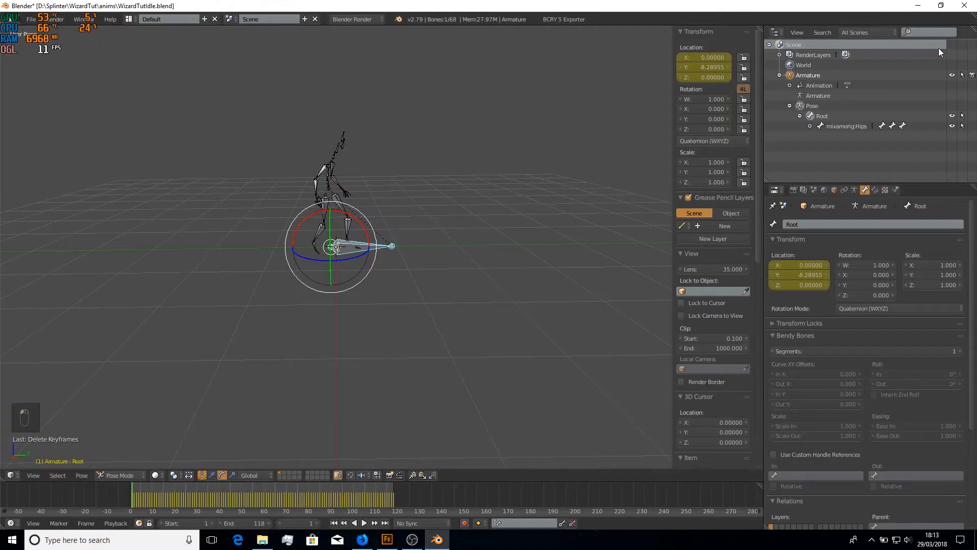
- Start a new file from the start-up scene and delete its default cube, lamp and camera
left_click(36, 20)
left_click(45, 29)
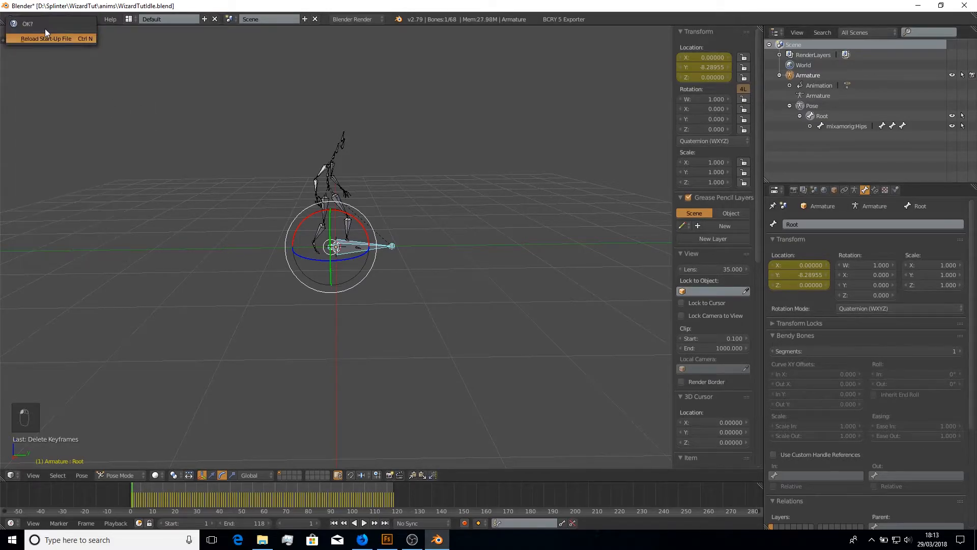
left_click(47, 36)
scroll(412, 261, "down", 5)
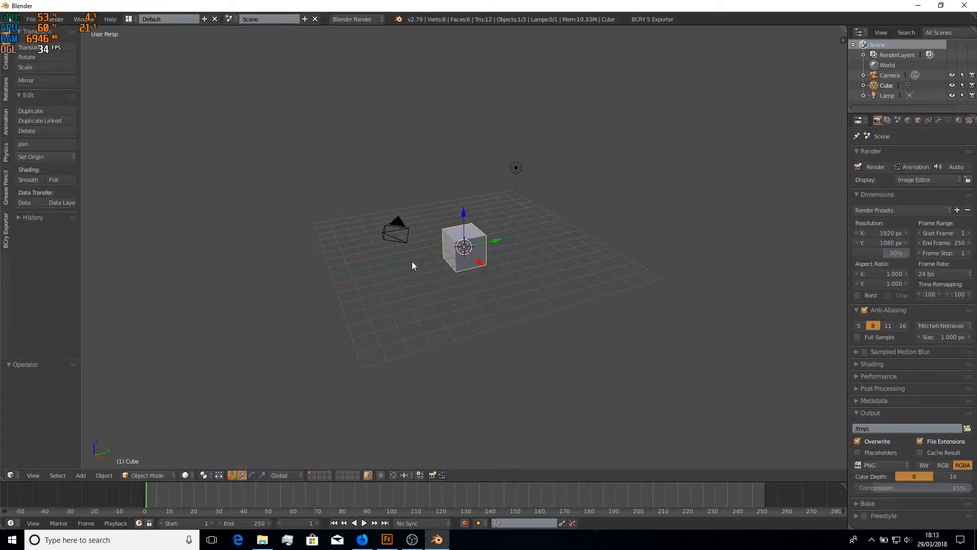
key("Delete")
left_click(886, 85)
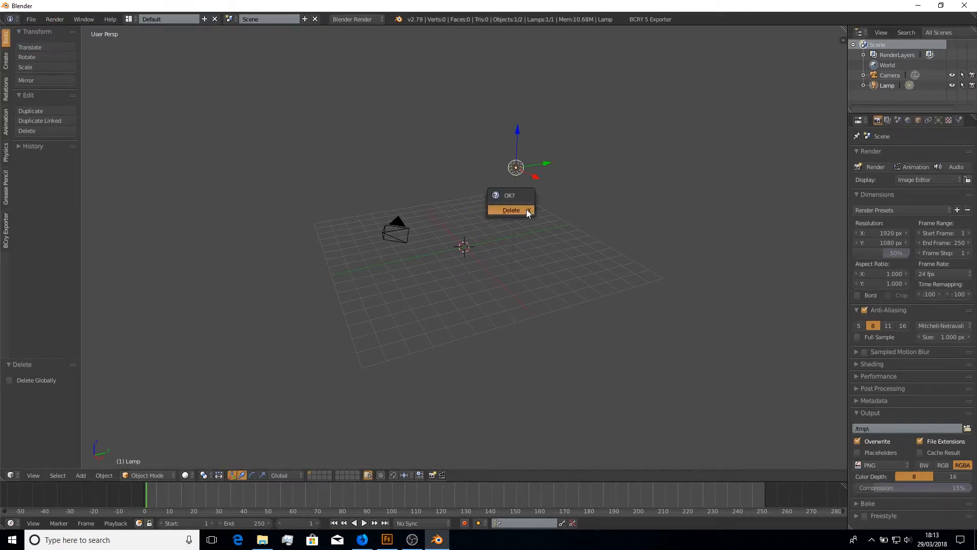
key("Delete")
left_click(881, 77)
key("Delete")
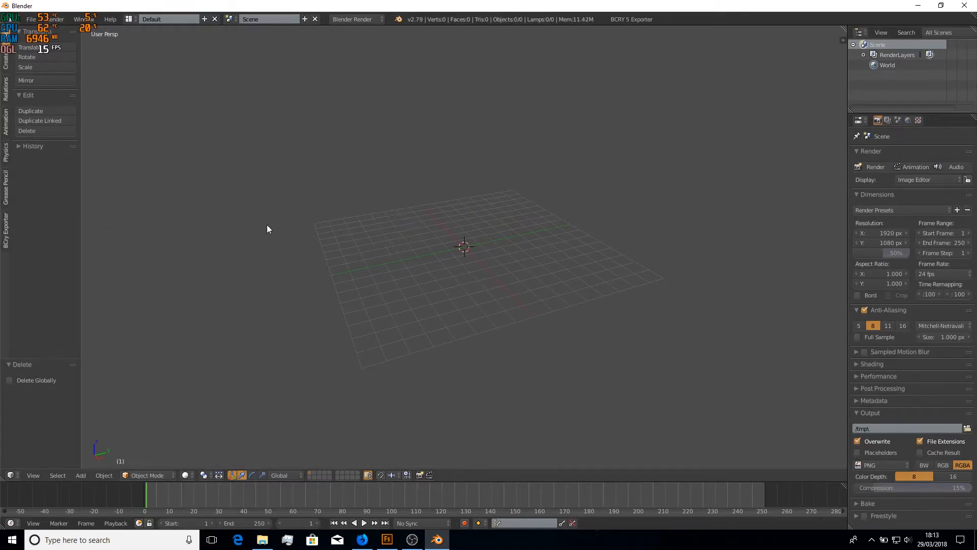
- Import Walking.fbx from the anims folder into the empty scene
left_click(31, 19)
mouse_move(102, 212)
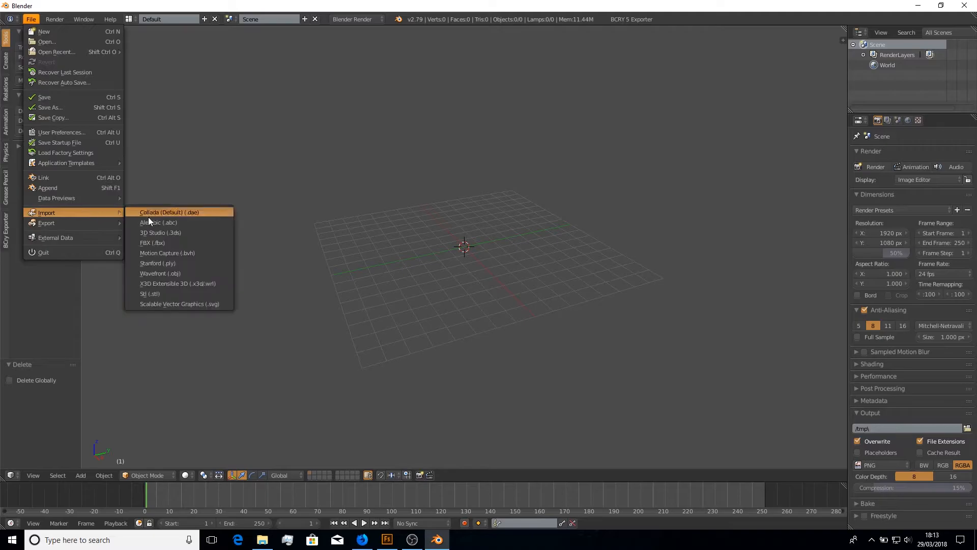
left_click(167, 240)
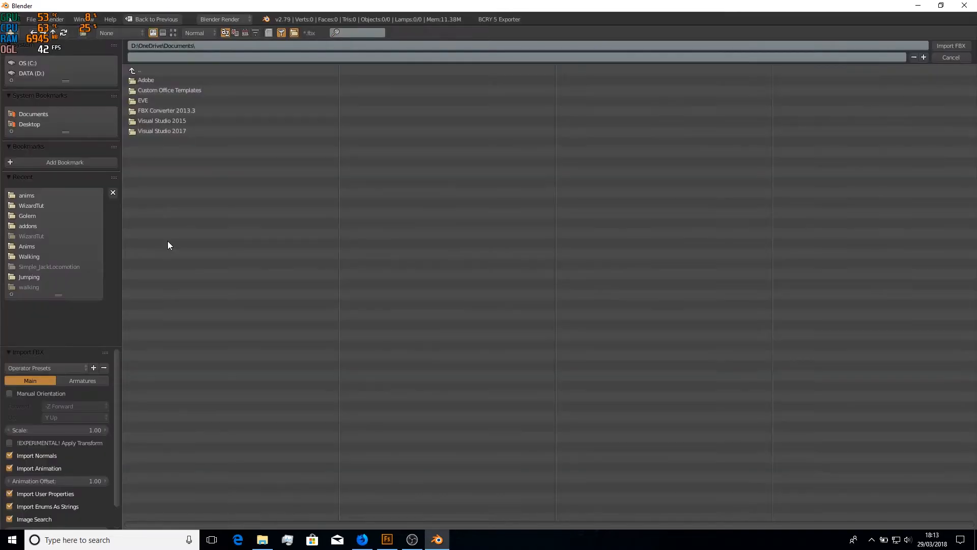
left_click(50, 196)
left_click(158, 92)
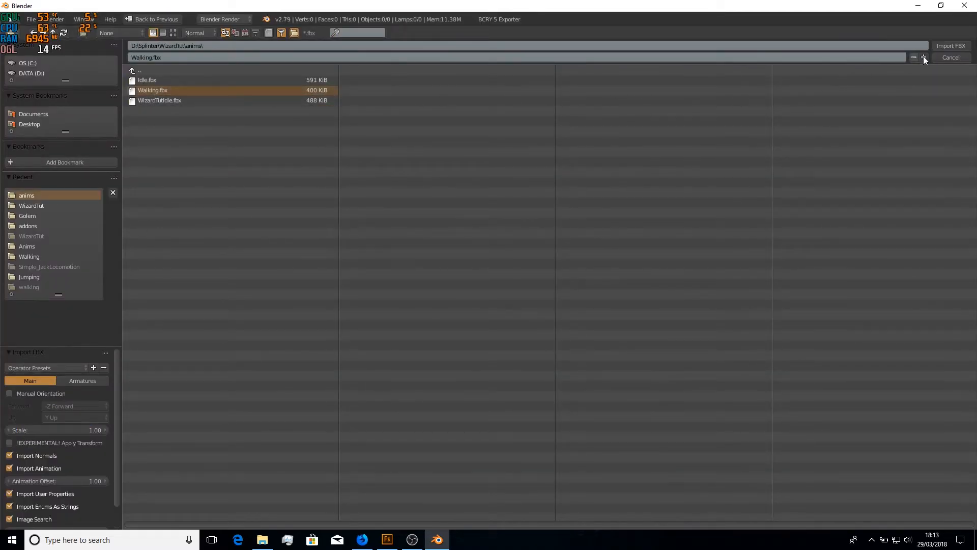
left_click(959, 45)
scroll(572, 253, "down", 2)
scroll(577, 272, "up", 8)
middle_click_drag(577, 273, 531, 255)
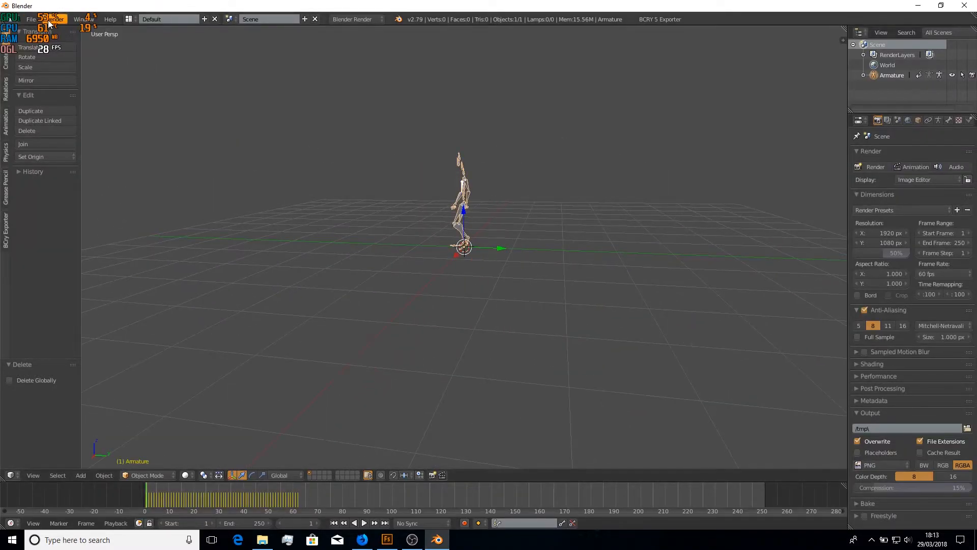
- Save the scene in the anims folder as WizardTutWalking.blend
left_click(33, 20)
left_click(47, 108)
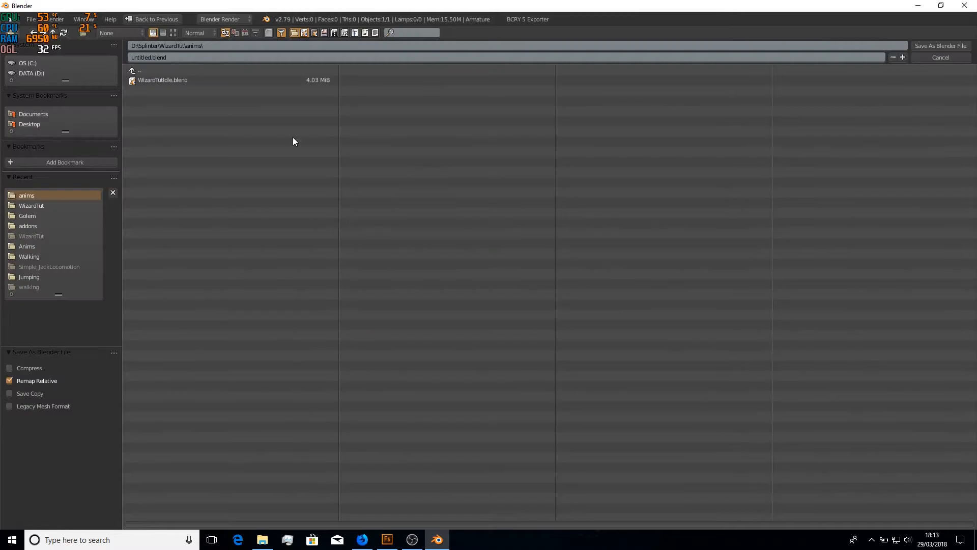
left_click(151, 57)
key("BackSpace")
type("WizardTutWalk")
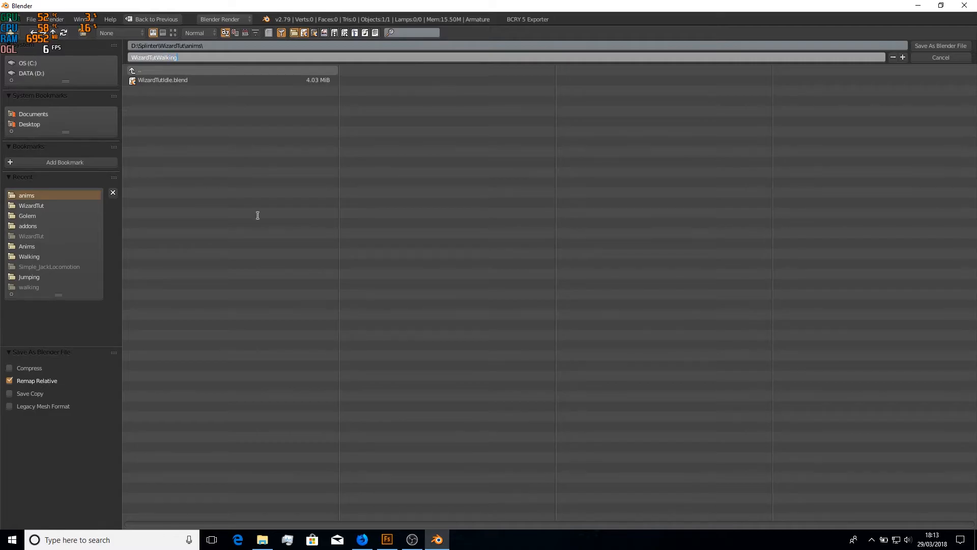
type("ing")
key("Return")
left_click(949, 48)
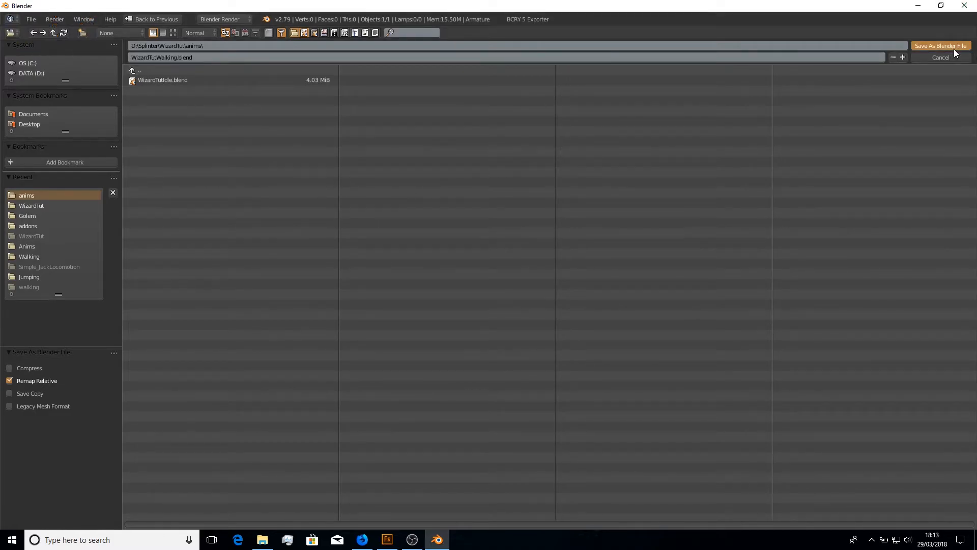
- Rotate the imported armature 180° about the global Z axis
middle_click_drag(633, 275, 605, 256)
left_click(251, 475)
left_click_drag(452, 257, 536, 223)
left_click(54, 389)
key("BackSpace")
type("180")
key("Return")
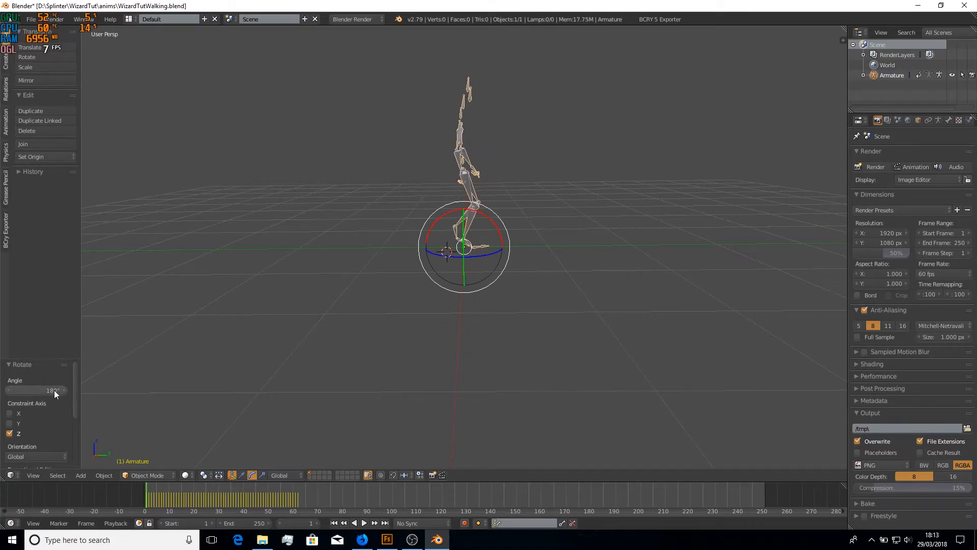
- Enlarge the outliner and expand the armature hierarchy down to the mixamorig:Hips bone
left_click(863, 76)
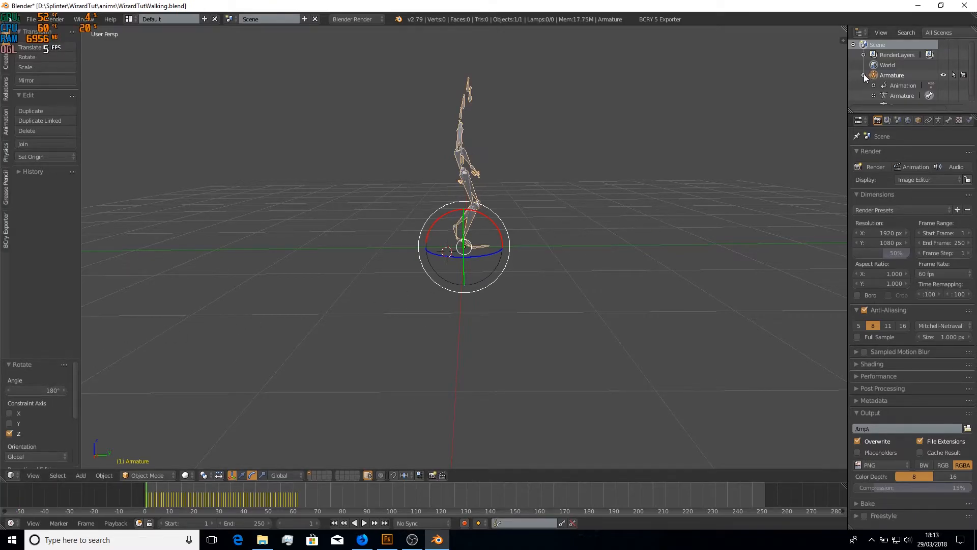
left_click_drag(848, 90, 765, 90)
left_click_drag(934, 114, 919, 227)
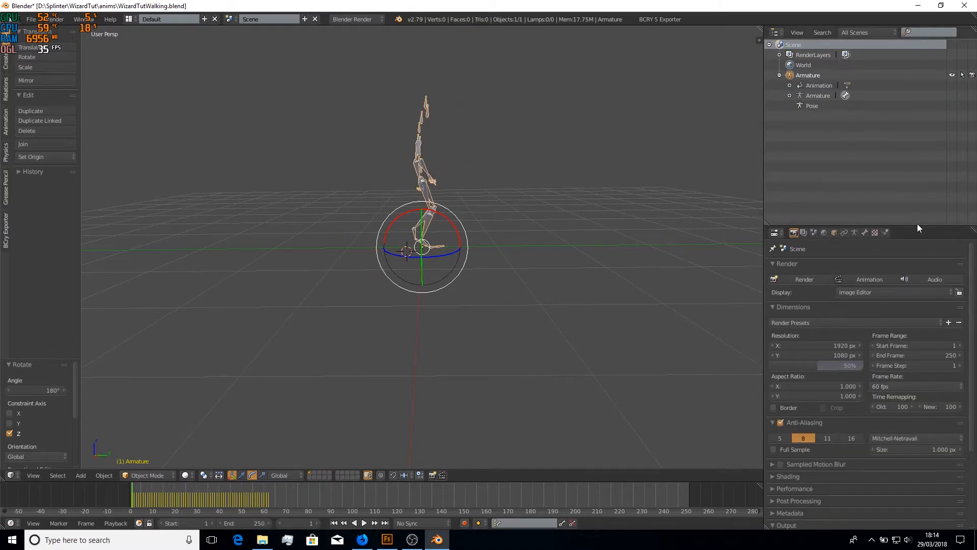
left_click(789, 95)
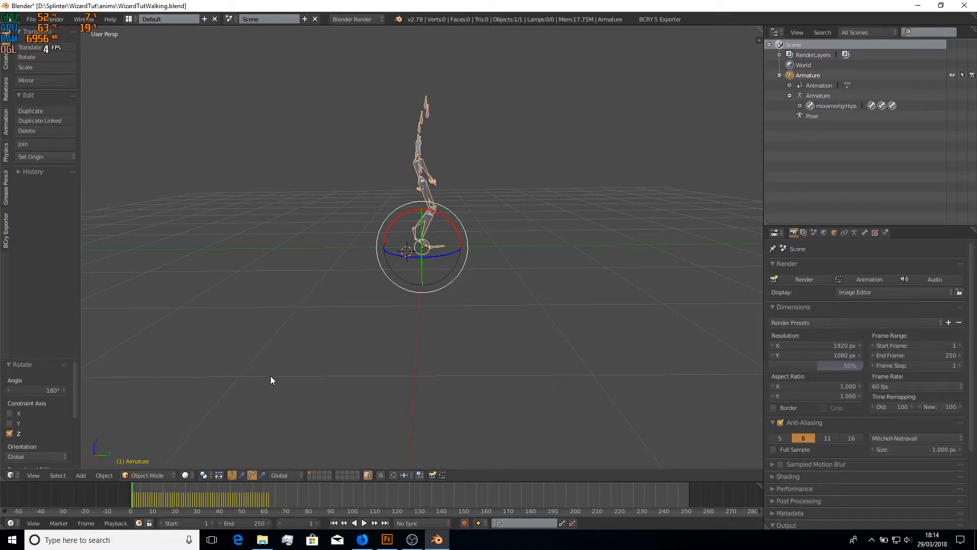
- Apply the armature's rotation to its data and start the Screencast Keys display
key("ctrl+a")
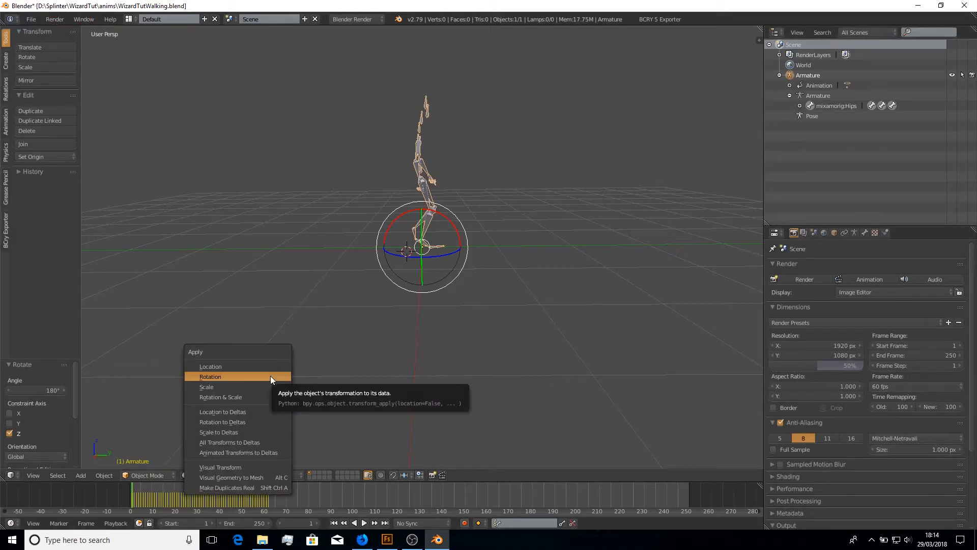
left_click(270, 377)
key("n")
scroll(719, 362, "down", 8)
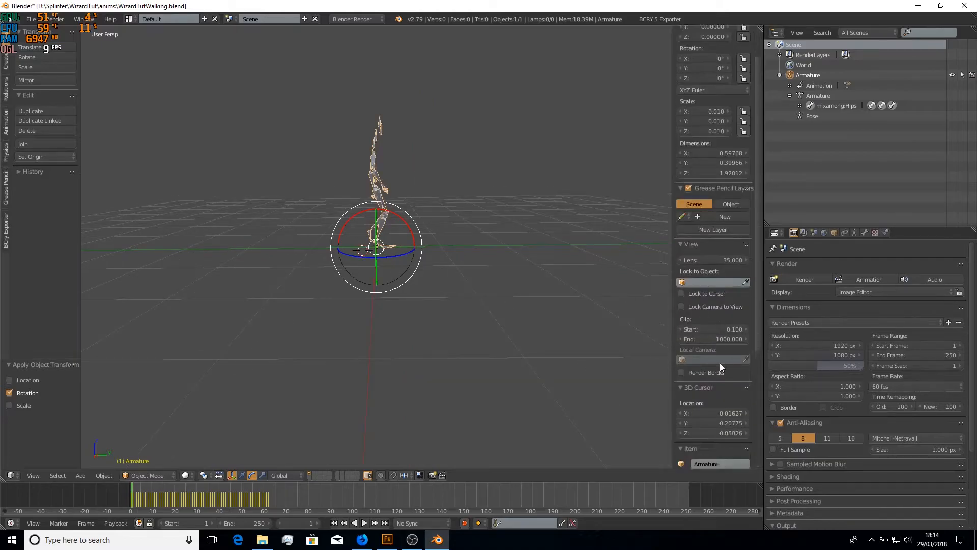
left_click(710, 456)
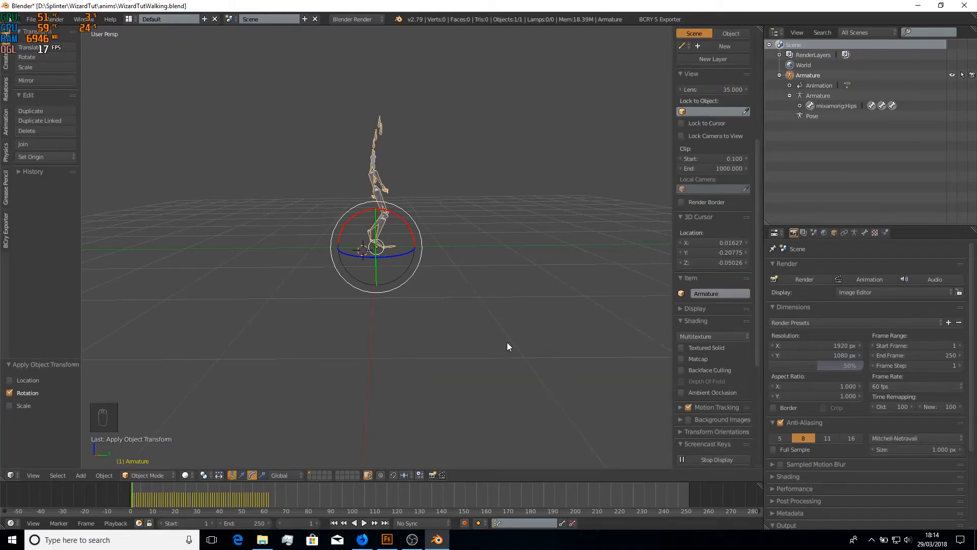
key("n")
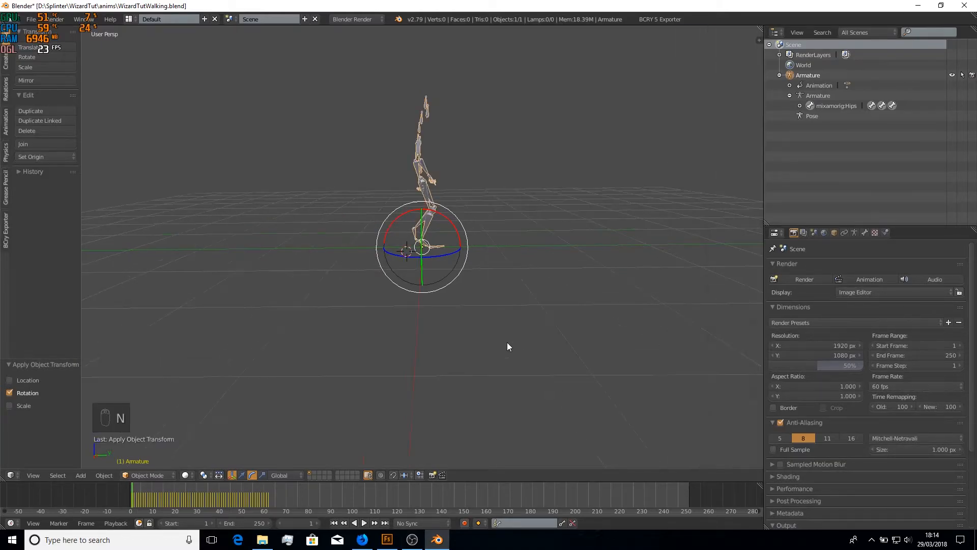
- Put the armature in Edit Mode, snap the 3D cursor to the center, and add a new bone there
left_click(801, 94)
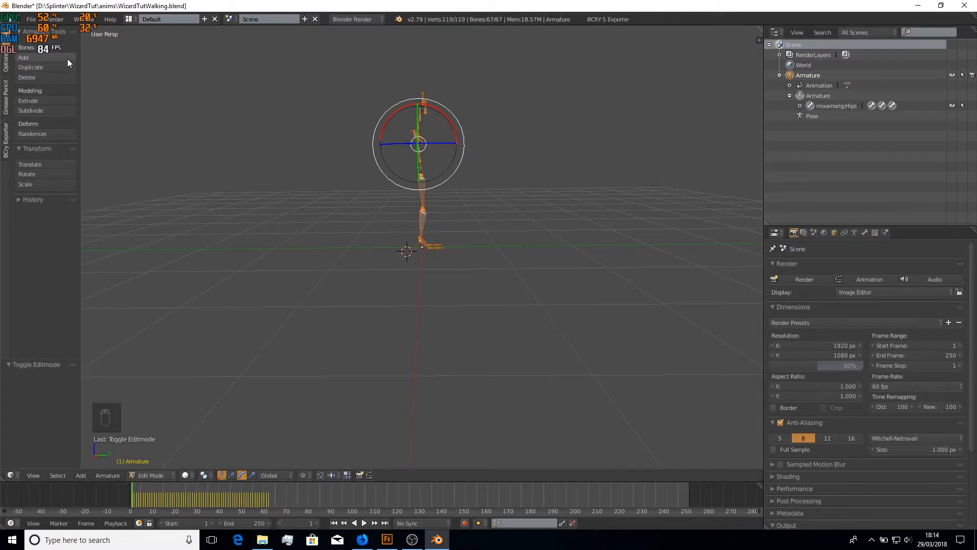
key("shift+s")
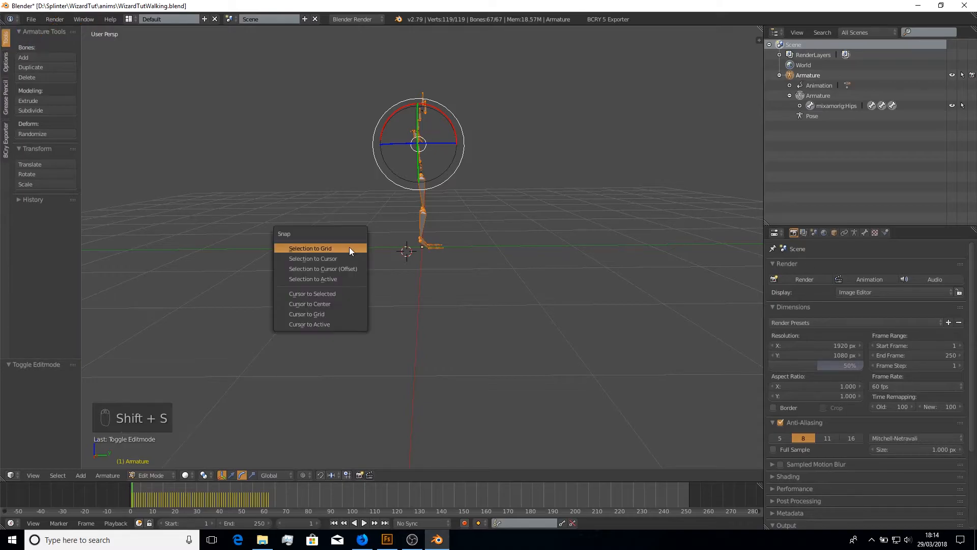
left_click(329, 301)
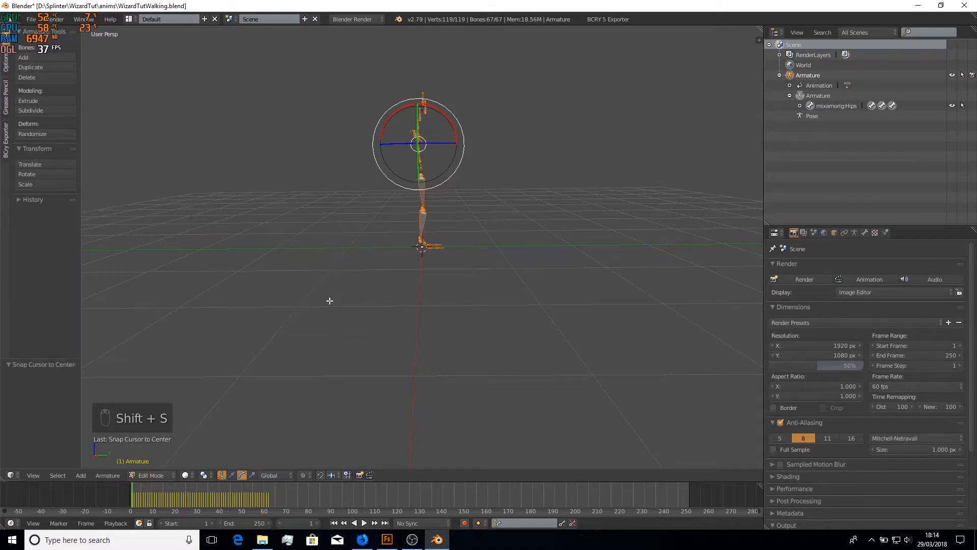
left_click(59, 56)
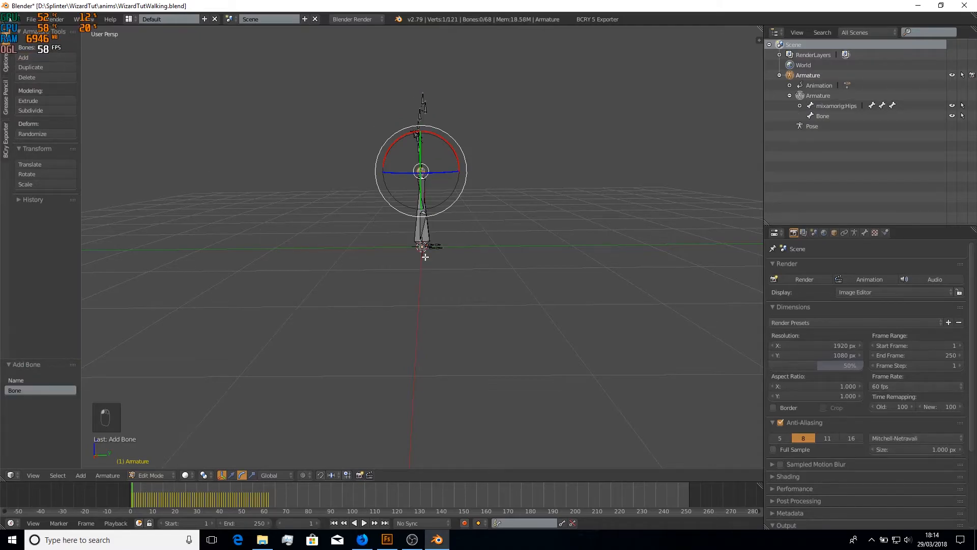
- Select the newly added bone and rename it Root
left_click(811, 116)
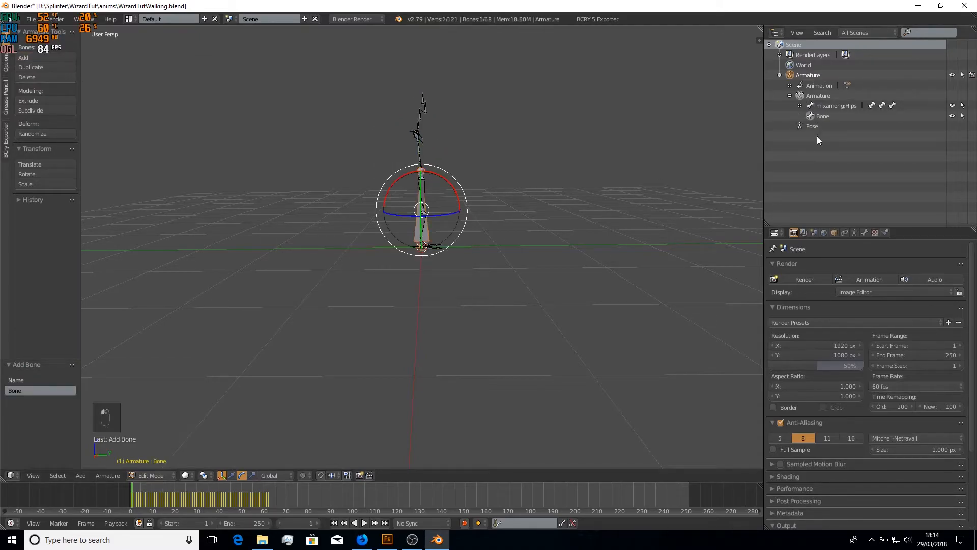
left_click(865, 232)
left_click(807, 266)
key("BackSpace")
type("Root")
key("Return")
- Lay the Root bone flat by setting its tail Z to 0 and tail Y to 100
left_click(876, 328)
type("0")
key("Return")
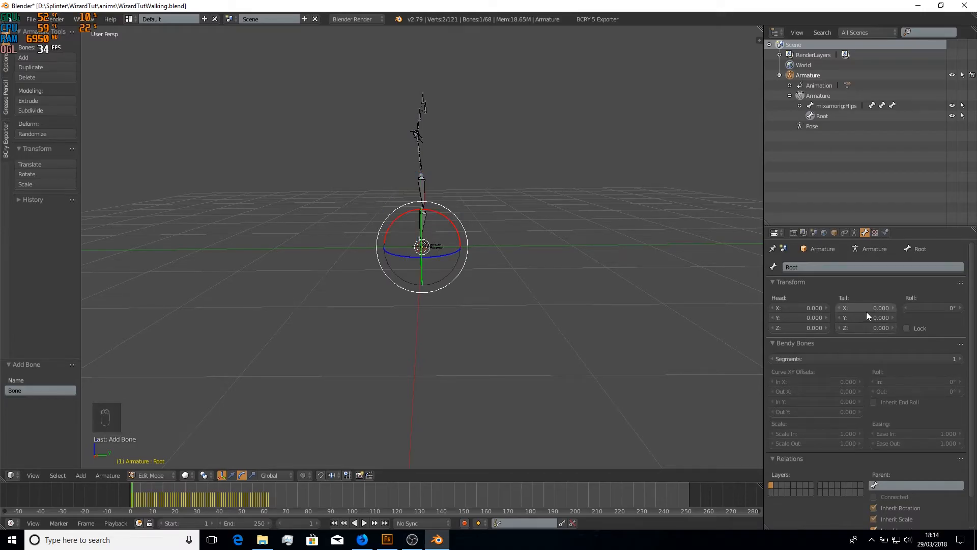
left_click(866, 316)
type("100")
key("Return")
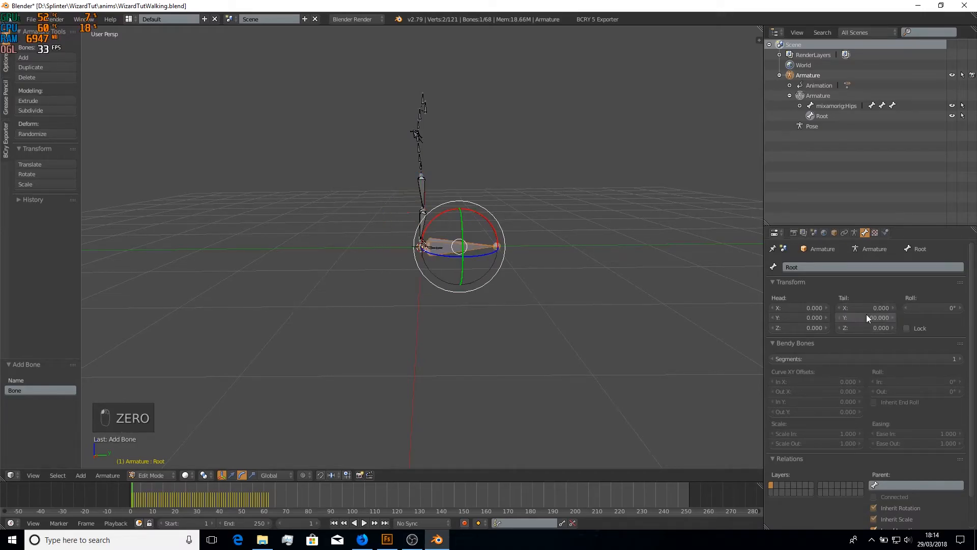
- Parent the mixamorig:Hips bone to the Root bone
middle_click_drag(578, 175, 554, 199)
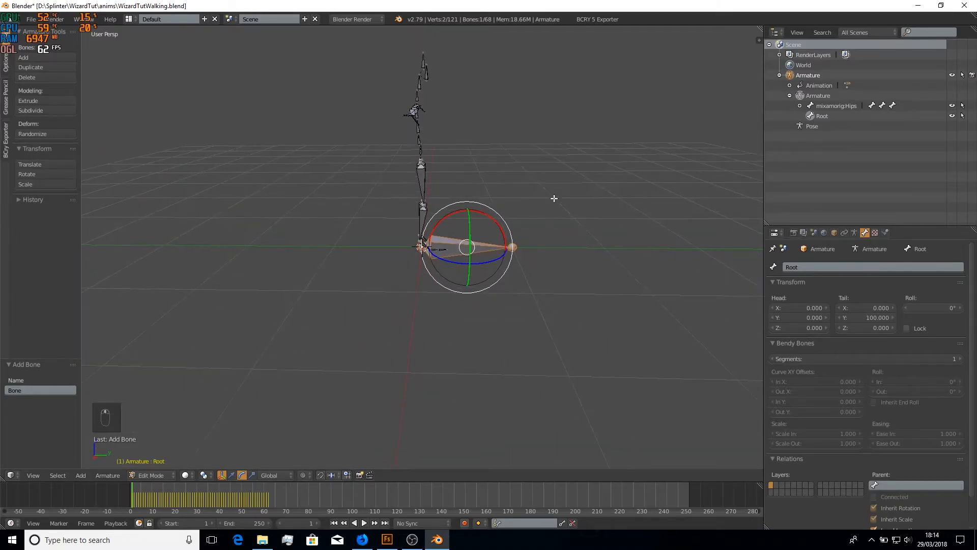
left_click(814, 106)
left_click(813, 117)
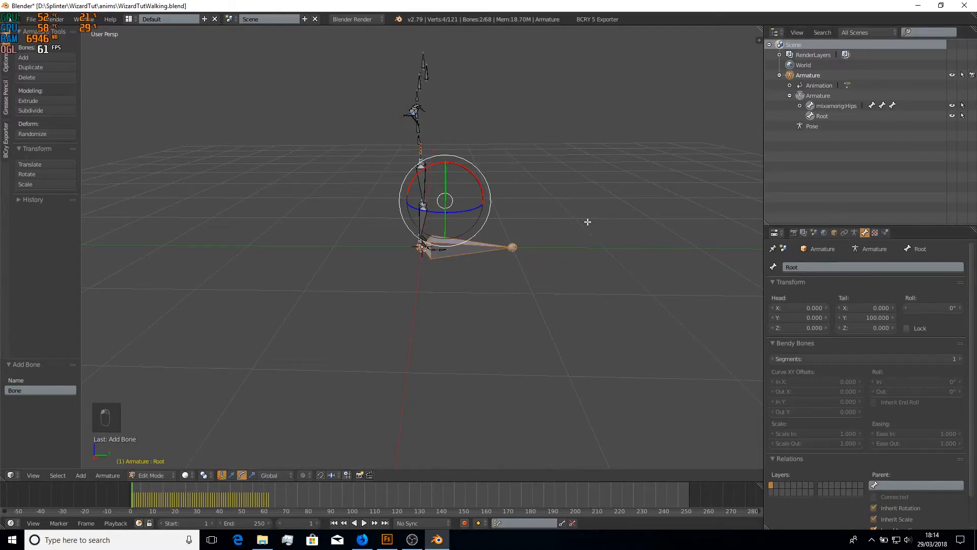
key("ctrl+p")
left_click(587, 222)
- Switch the armature to Pose Mode and expand its pose hierarchy to show the Root bone
middle_click_drag(588, 221, 593, 218)
left_click(800, 105)
left_click(801, 123)
left_click(789, 105)
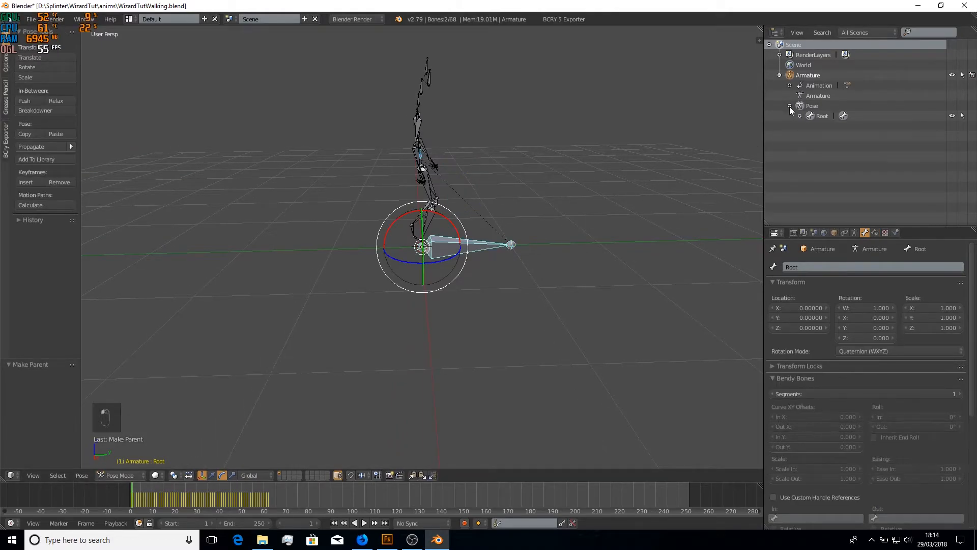
- Select the mixamorig:Hips bone and open a Graph Editor beside the 3D view with the bone's animation channels expanded
left_click(800, 115)
left_click(820, 126)
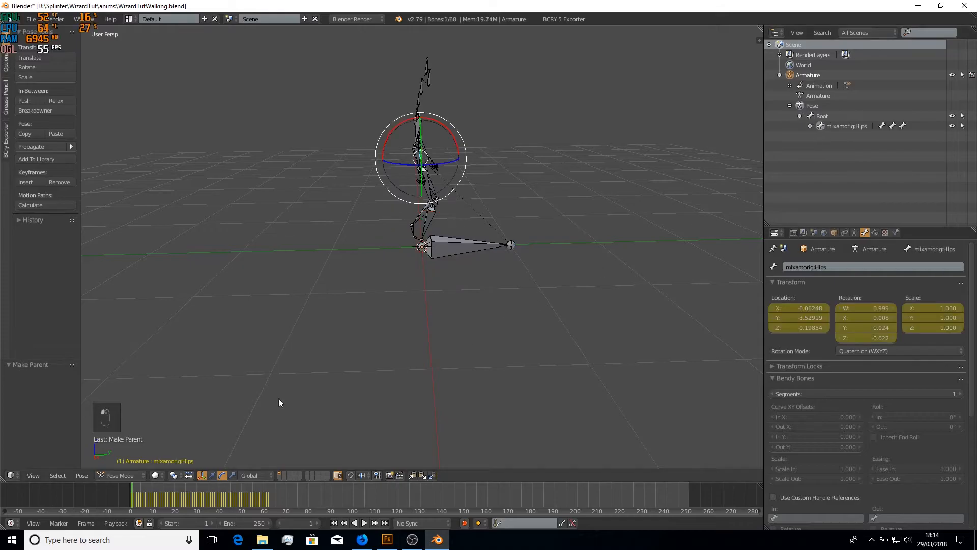
left_click_drag(4, 476, 376, 407)
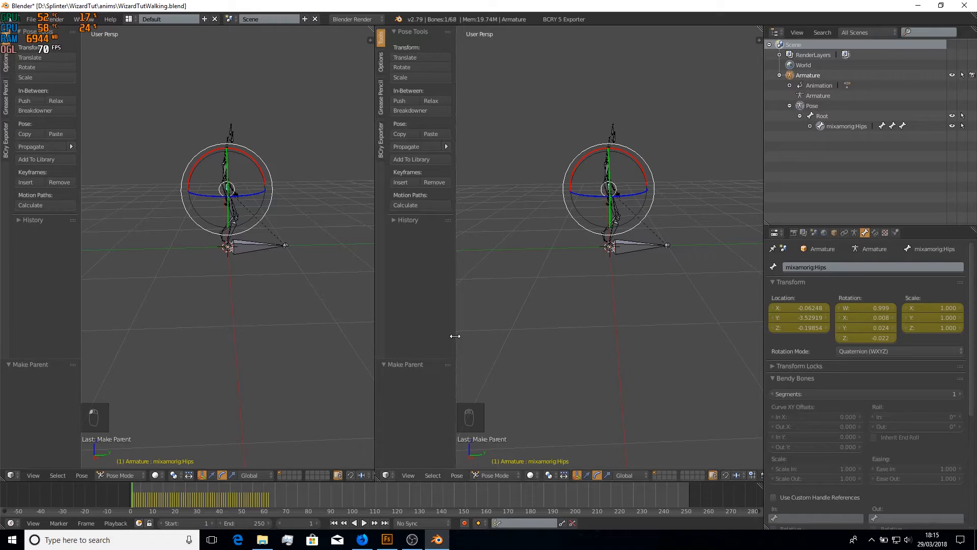
left_click_drag(455, 336, 375, 334)
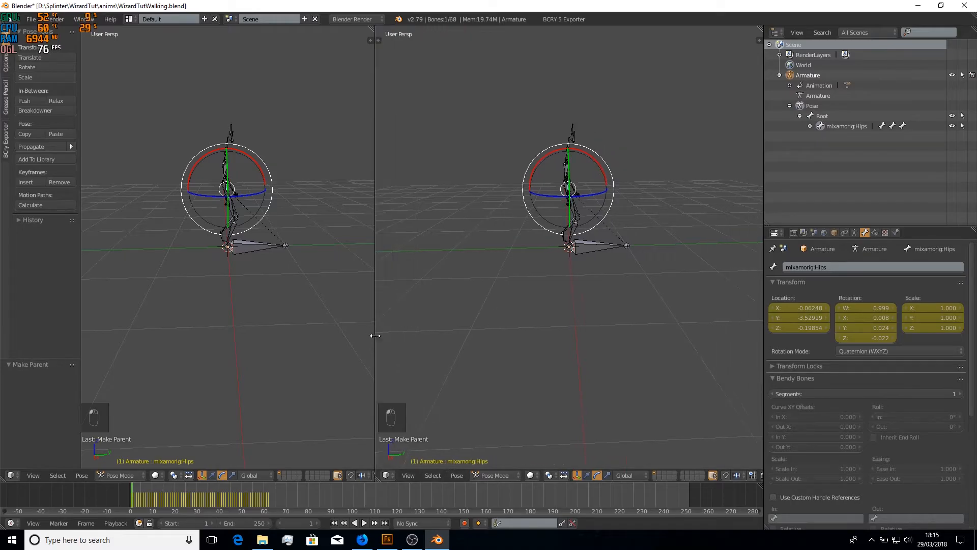
left_click(17, 475)
left_click(25, 432)
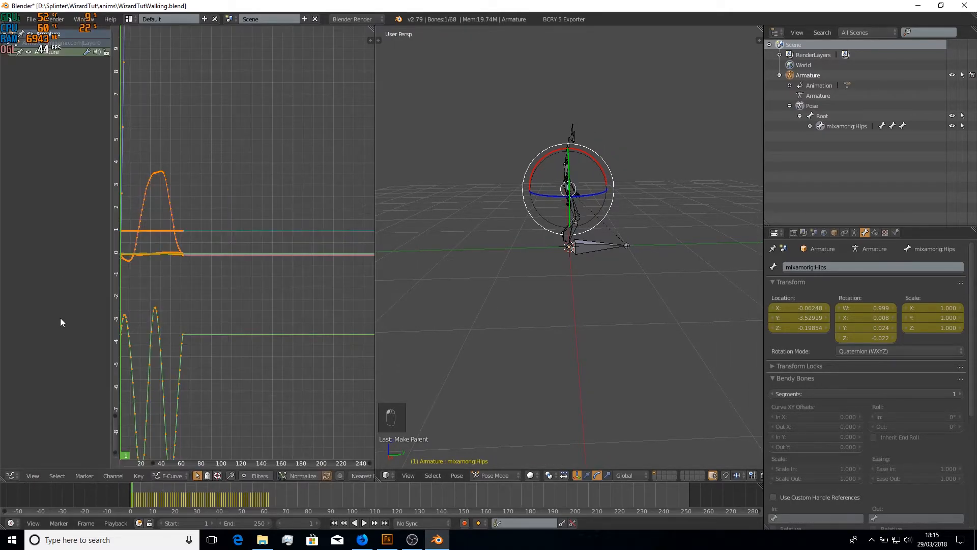
left_click(12, 53)
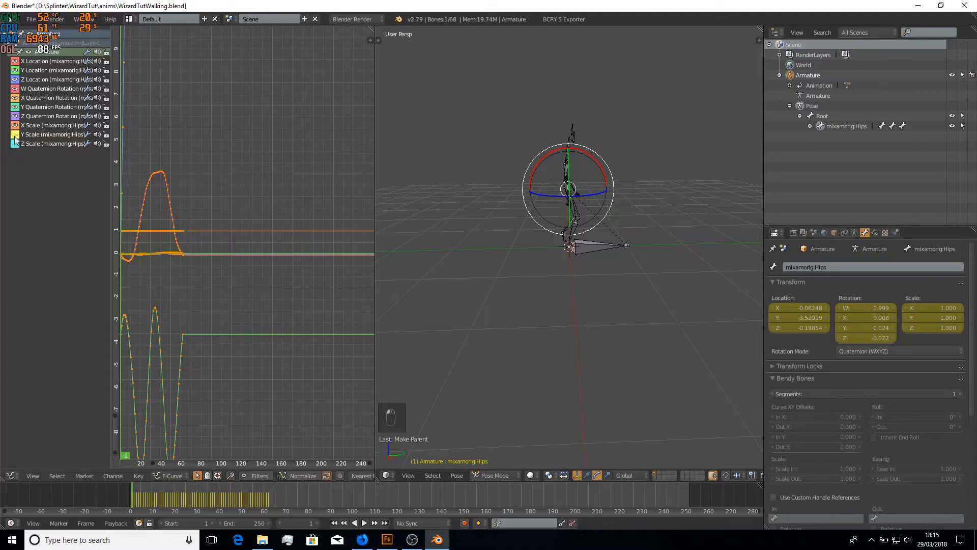
- Hide the hips' scale and quaternion rotation curves in the Graph Editor, keeping only the location curves shown
left_click(16, 134)
left_click(16, 134)
left_click(16, 133)
left_click(14, 124)
left_click(15, 115)
left_click(14, 116)
left_click(15, 106)
left_click(15, 116)
left_click(16, 98)
left_click(15, 88)
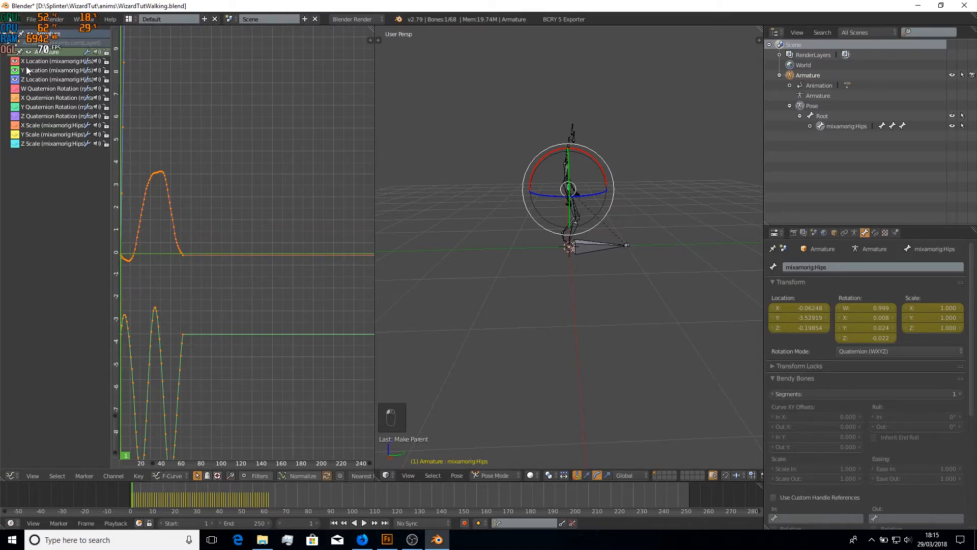
- Hide the hips' X Location curve and examine the Y Location and Z Location curves one after the other
scroll(633, 264, "up", 3)
scroll(633, 264, "up", 1)
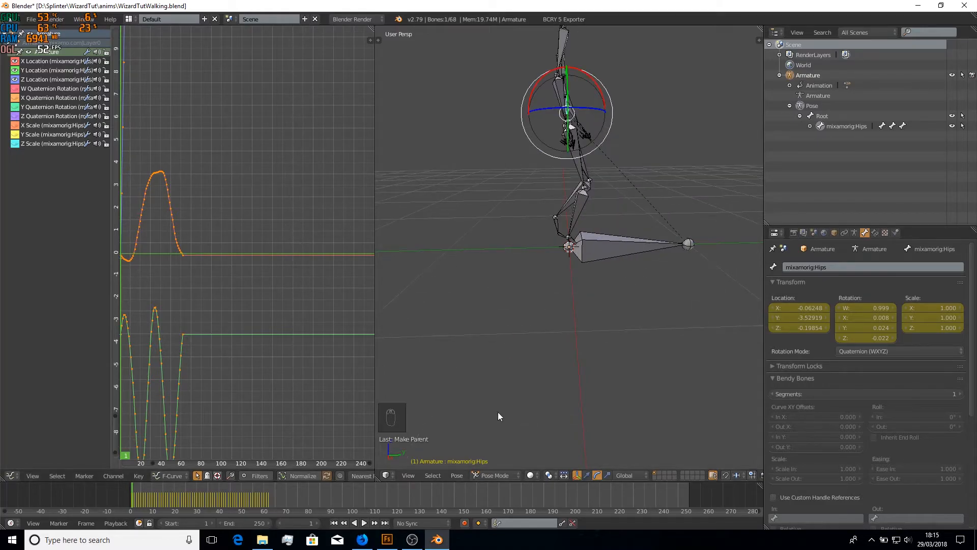
middle_click_drag(245, 257, 345, 211)
scroll(339, 213, "down", 1)
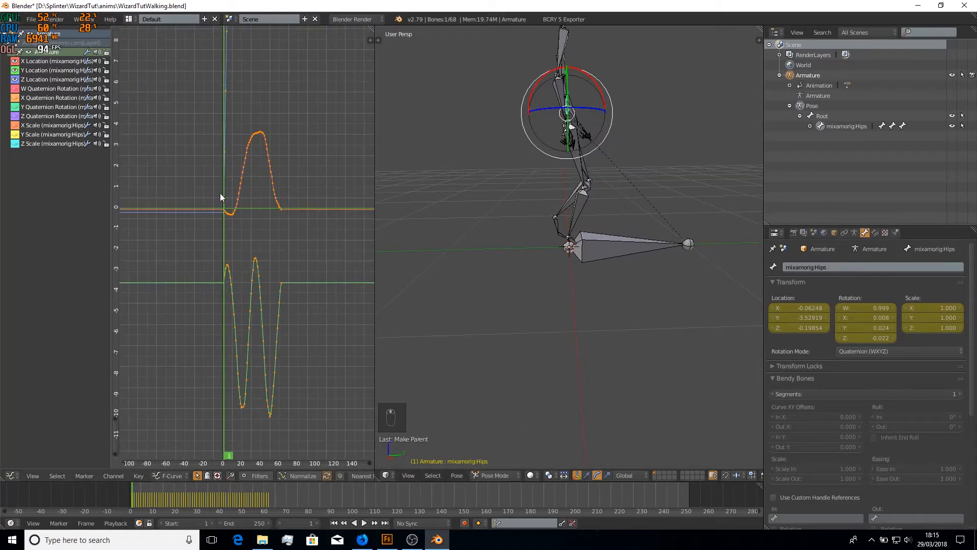
left_click(15, 61)
middle_click_drag(213, 218, 209, 164)
scroll(206, 181, "down", 10)
scroll(207, 184, "up", 8)
scroll(206, 184, "up", 1)
left_click(29, 70)
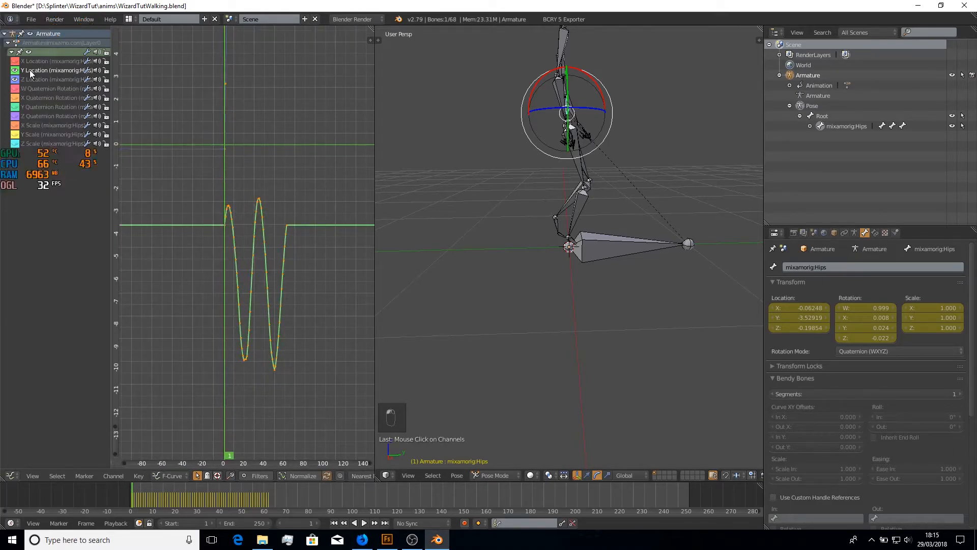
left_click(41, 80)
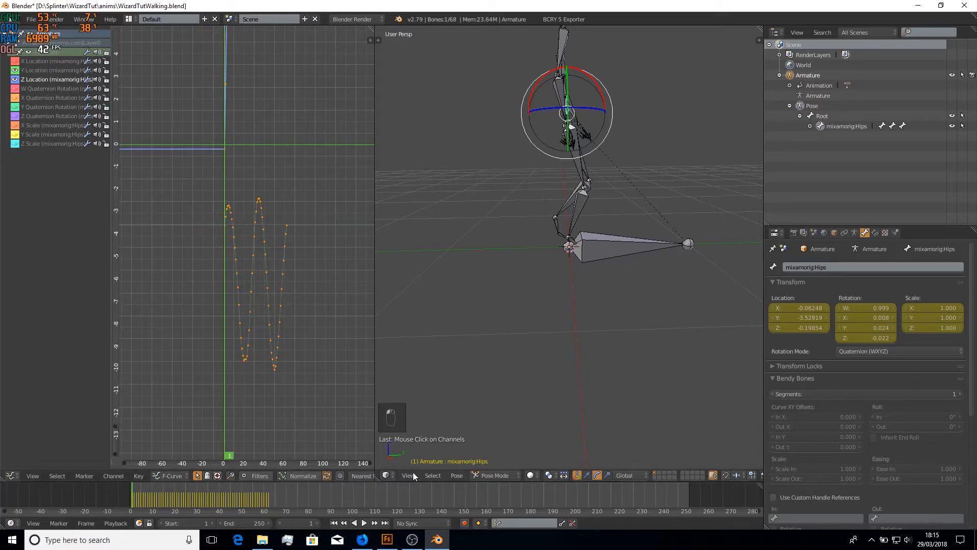
- Play the walking animation to check how the hips travel relative to the Root bone, and return to the first frame
left_click(367, 520)
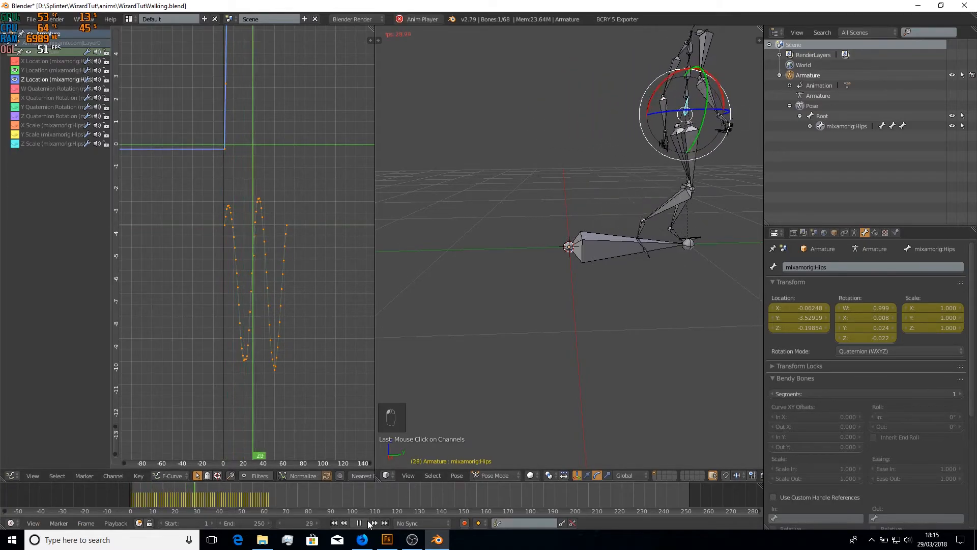
left_click(367, 520)
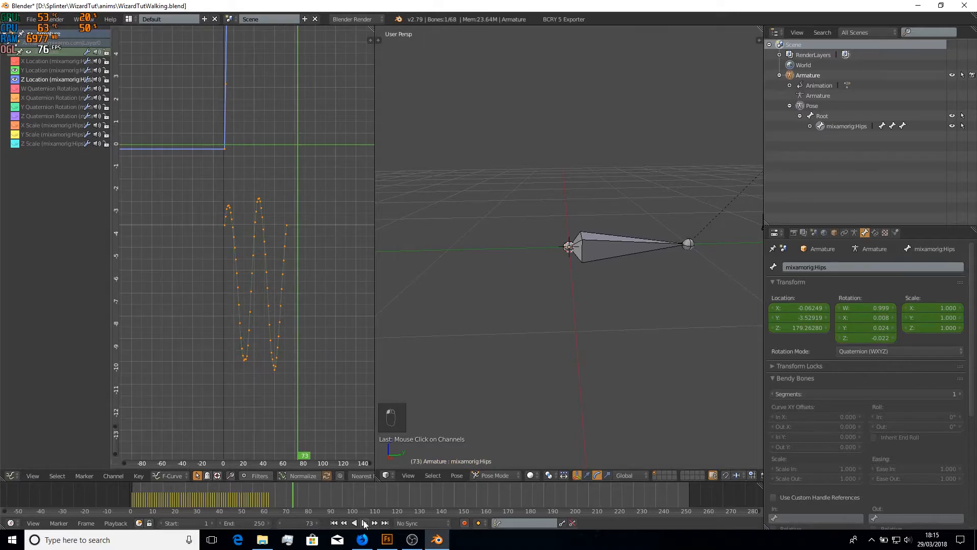
left_click(334, 523)
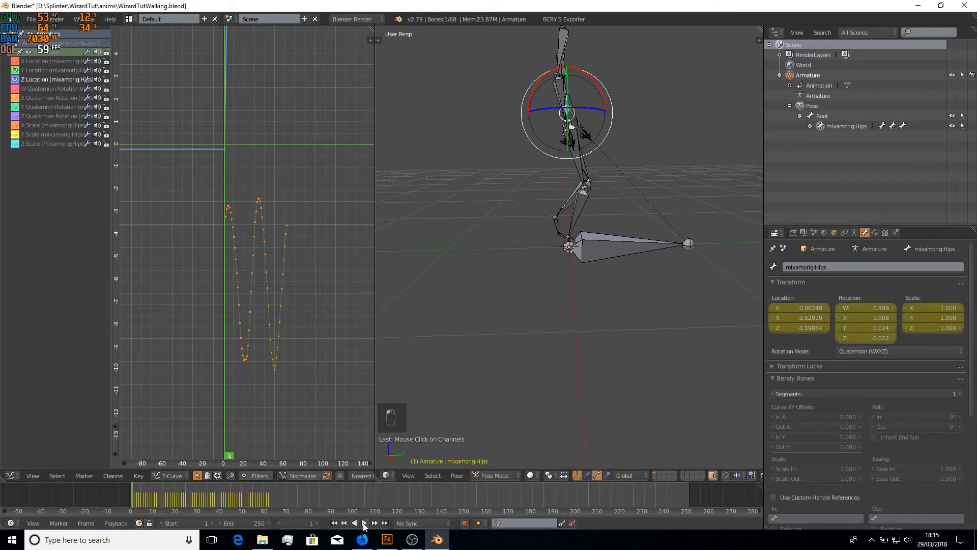
left_click(362, 524)
left_click(362, 523)
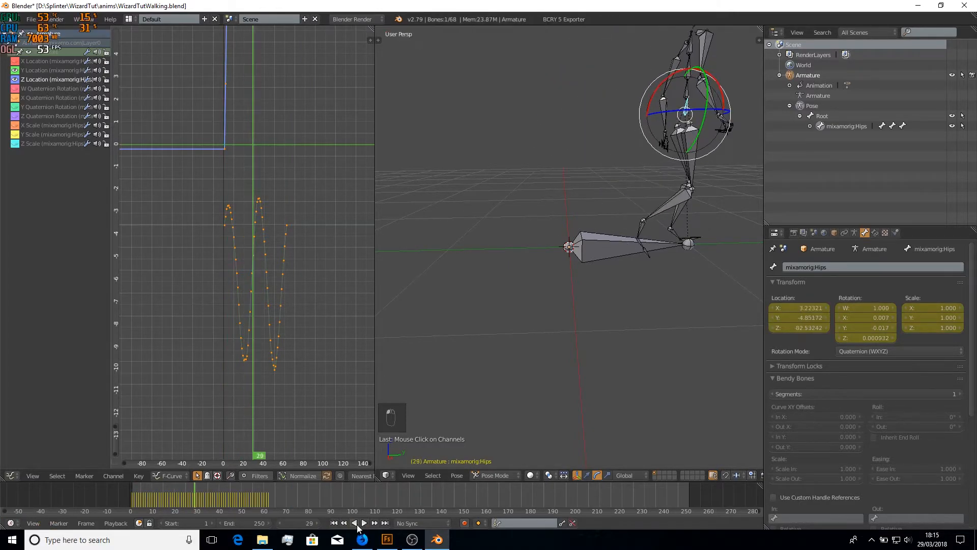
left_click(334, 523)
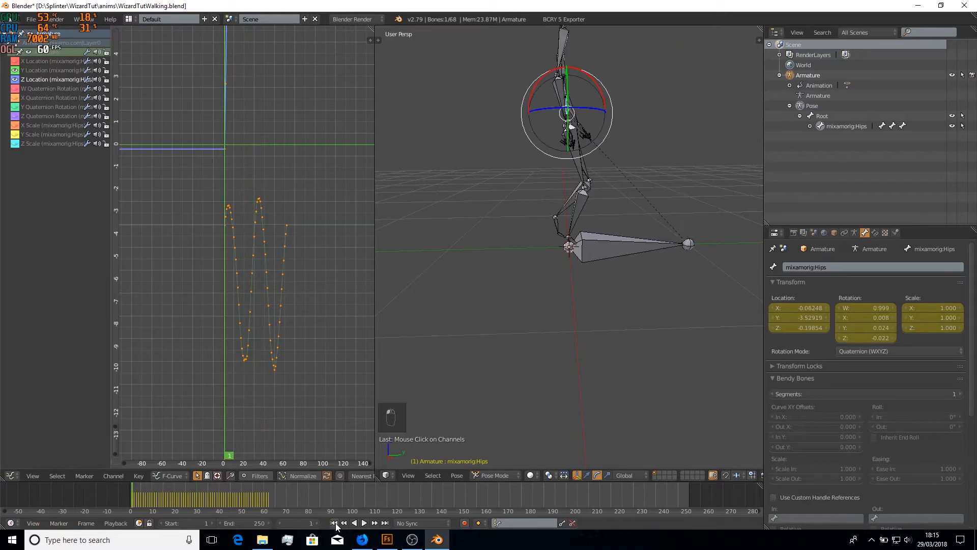
- Isolate the hips' Z Location curve by hiding Y Location, and copy its keyframes
left_click(43, 71)
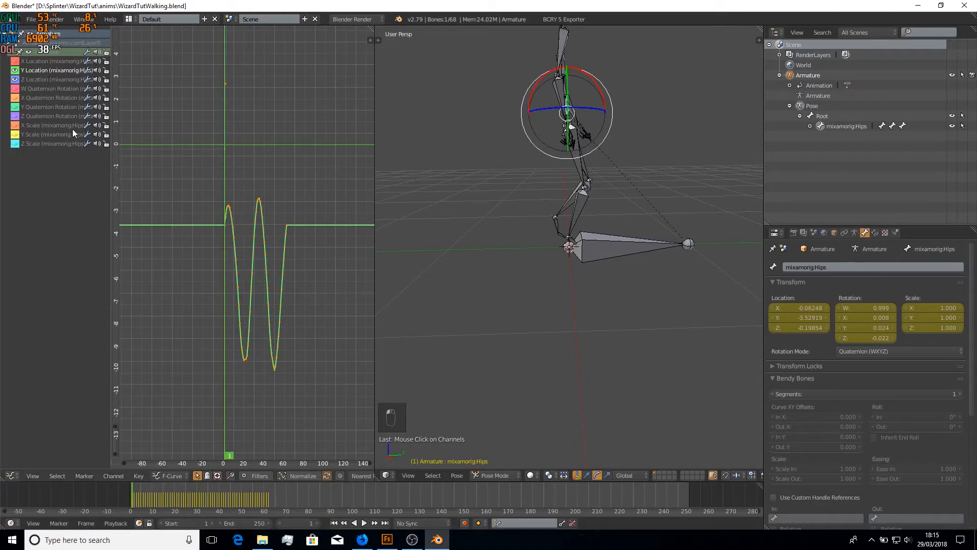
left_click(39, 80)
scroll(337, 285, "down", 8)
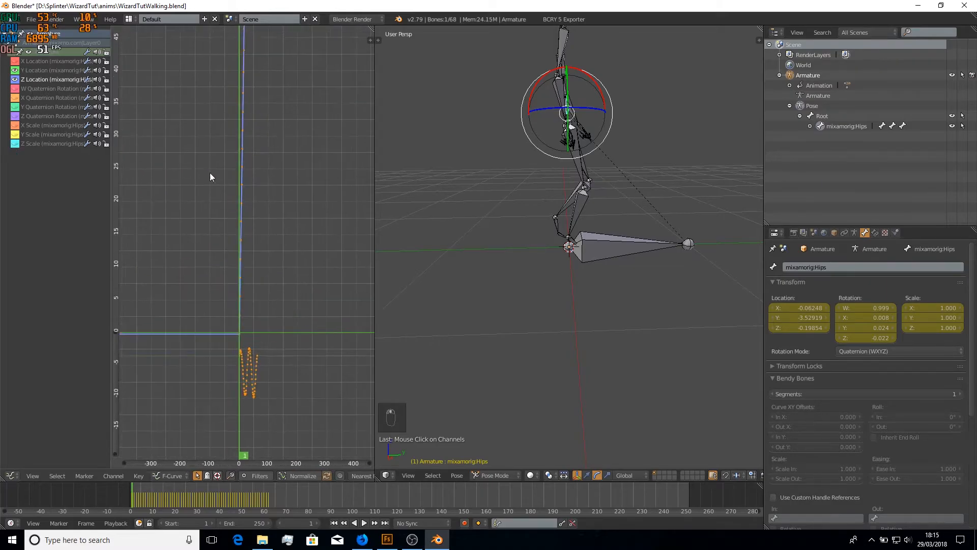
middle_click_drag(289, 118, 303, 390)
scroll(303, 390, "up", 7)
middle_click_drag(335, 326, 316, 386)
scroll(298, 348, "up", 3)
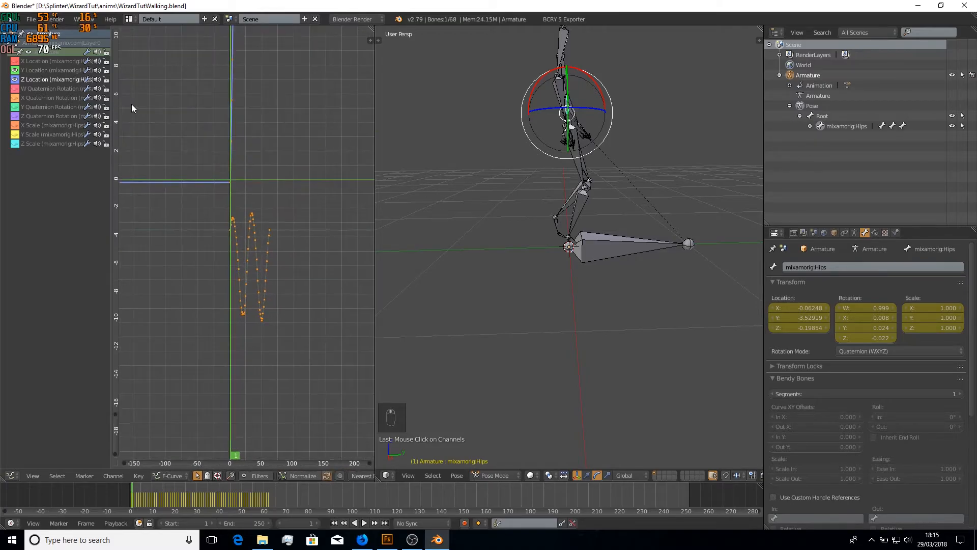
left_click(14, 71)
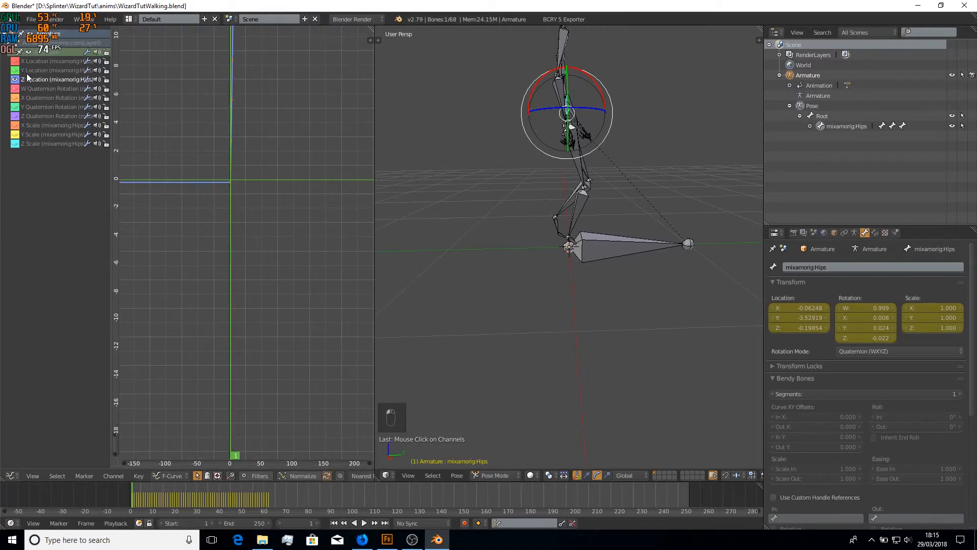
left_click(138, 475)
left_click(189, 263)
- Select the Root bone and insert location keyframes for it at frame 1
left_click(814, 117)
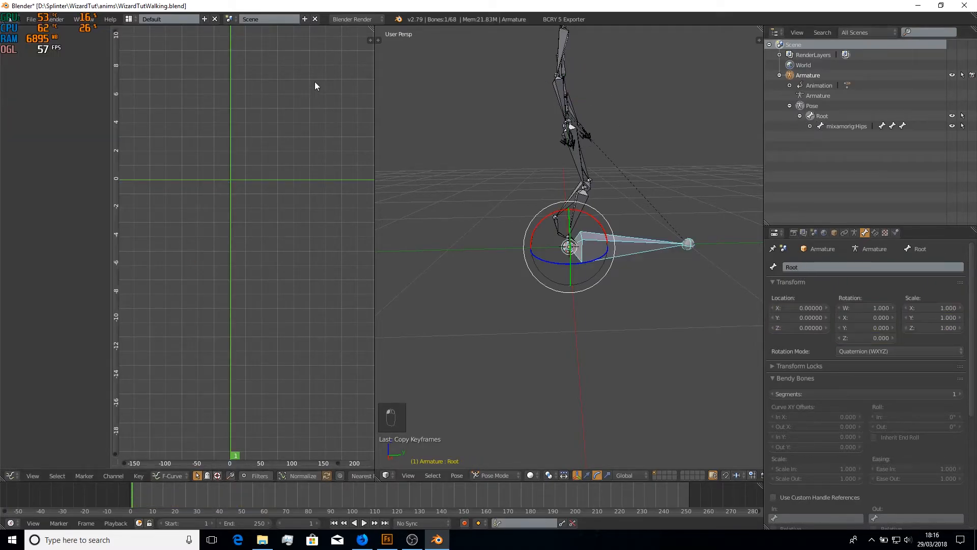
key("n")
scroll(725, 95, "up", 5)
right_click(686, 56)
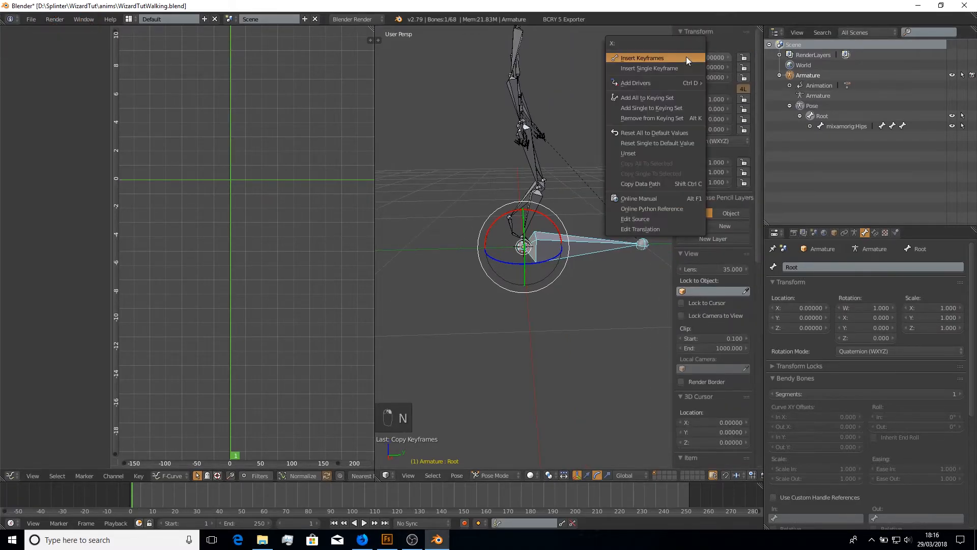
left_click(686, 56)
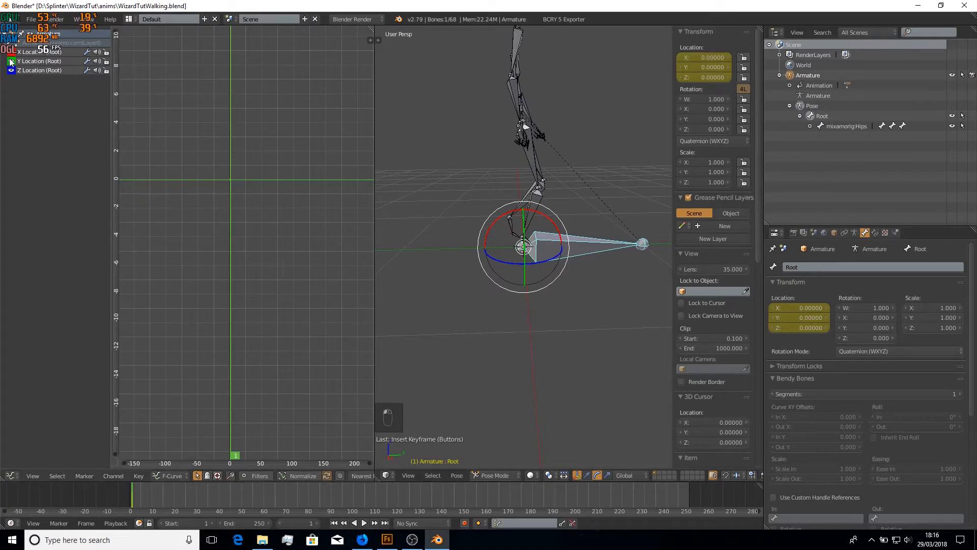
- Paste the copied keyframes into the Root bone's Y Location channel
left_click(30, 61)
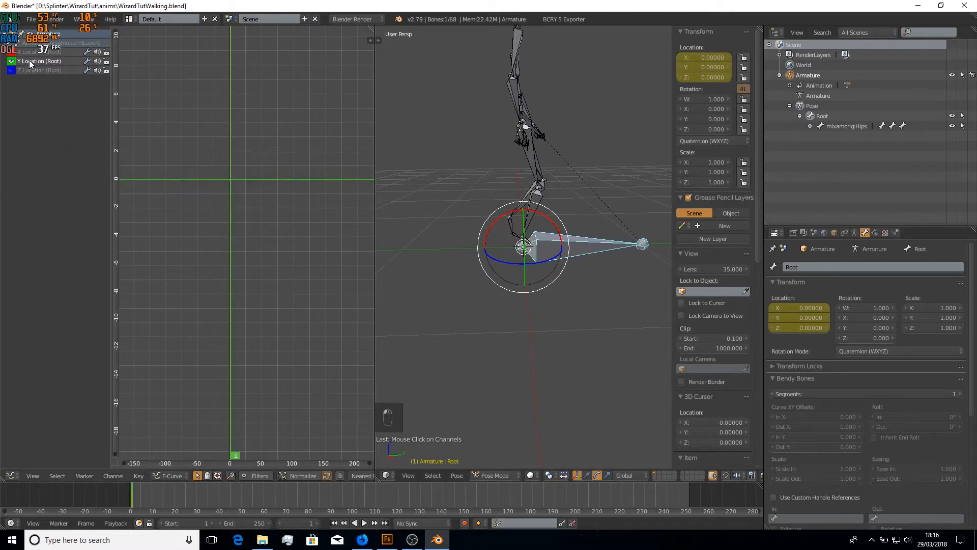
left_click(136, 478)
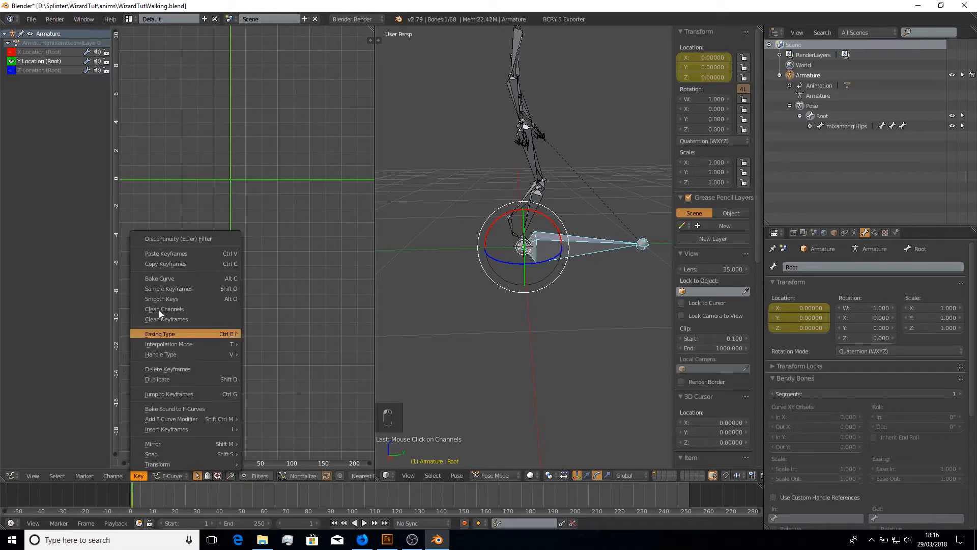
left_click(183, 253)
middle_click_drag(241, 271, 255, 397)
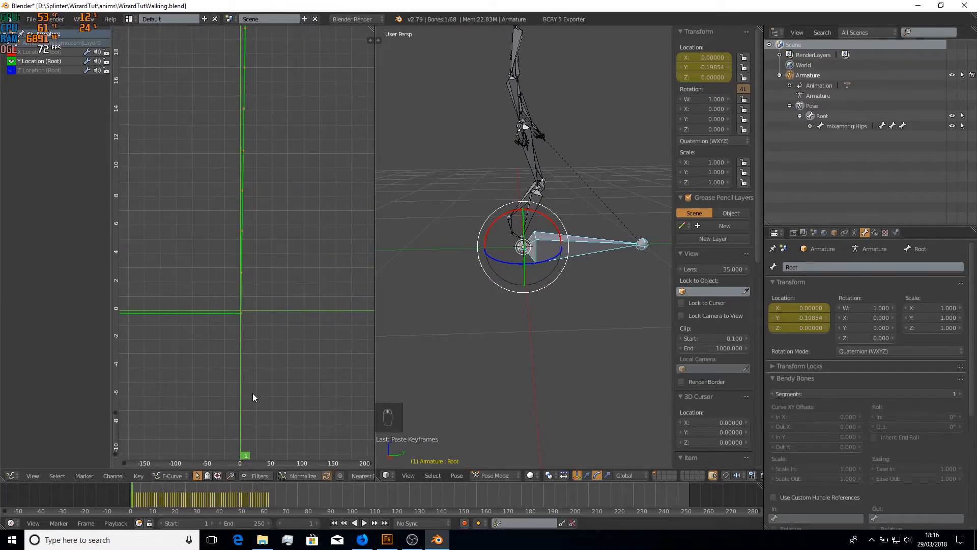
- Delete every keyframe on the mixamorig:Hips bone's Z Location curve except the first one
left_click(834, 126)
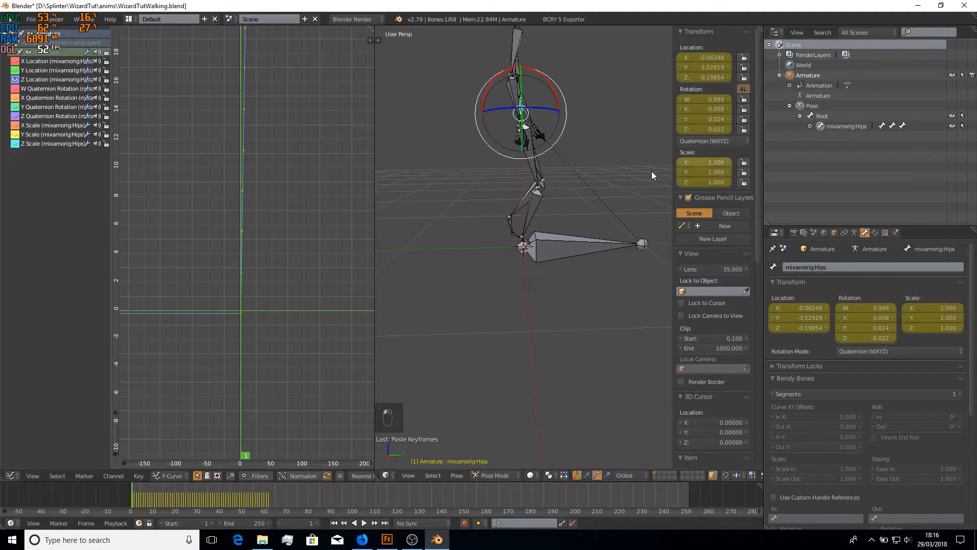
left_click(43, 80)
scroll(306, 316, "up", 9)
middle_click_drag(307, 306, 319, 180)
left_click(322, 227)
scroll(258, 306, "up", 5)
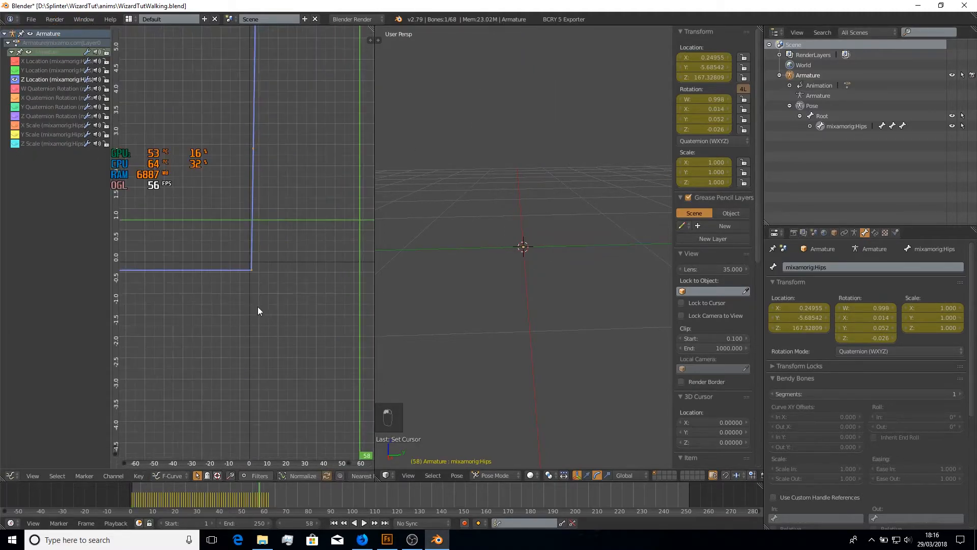
right_click(251, 270)
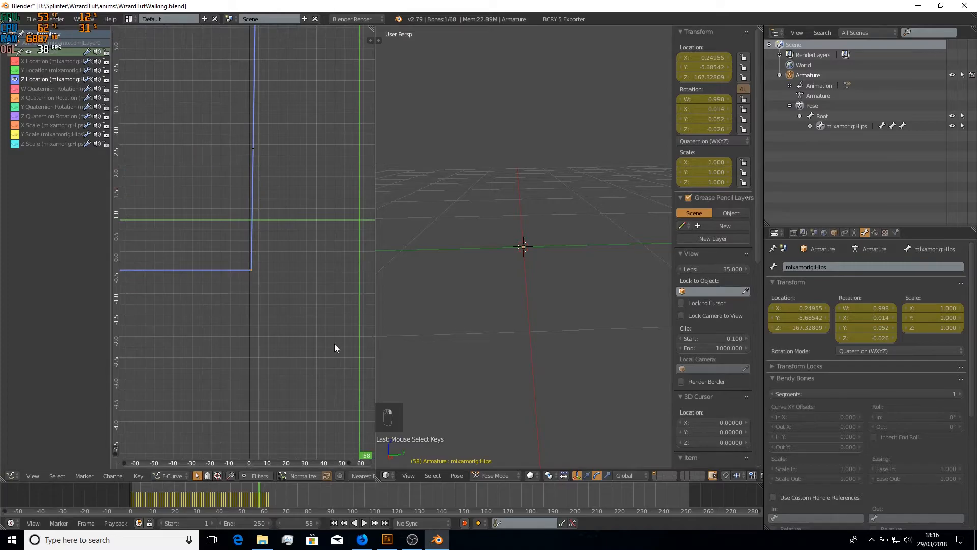
key("ctrl+i")
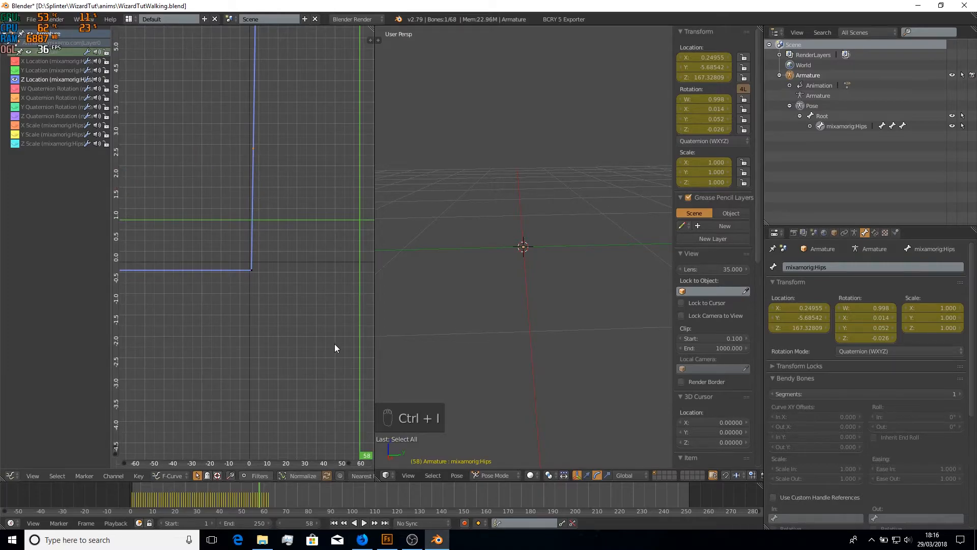
key("x")
left_click(298, 347)
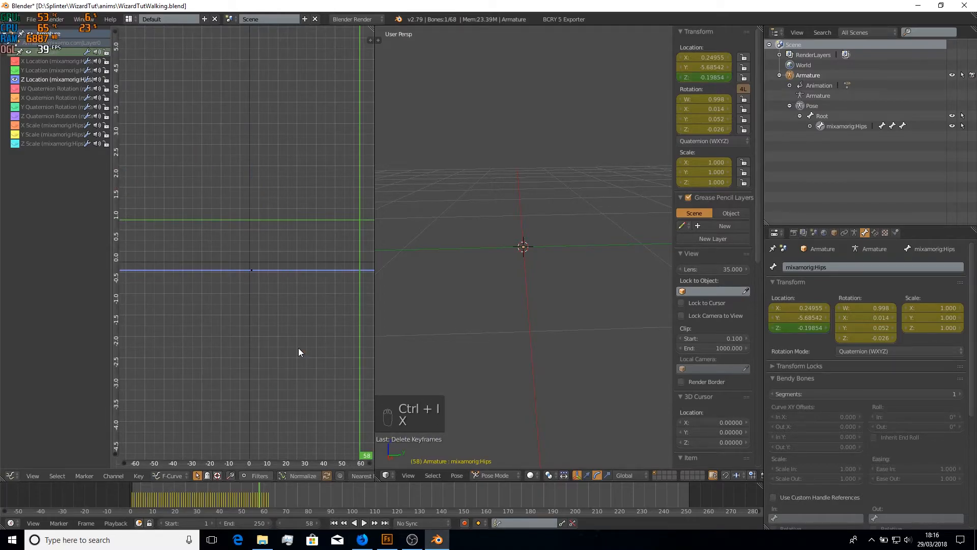
- Check the Root and hips curves at the first frame and play the animation to verify that Root carries the forward motion
left_click(810, 116)
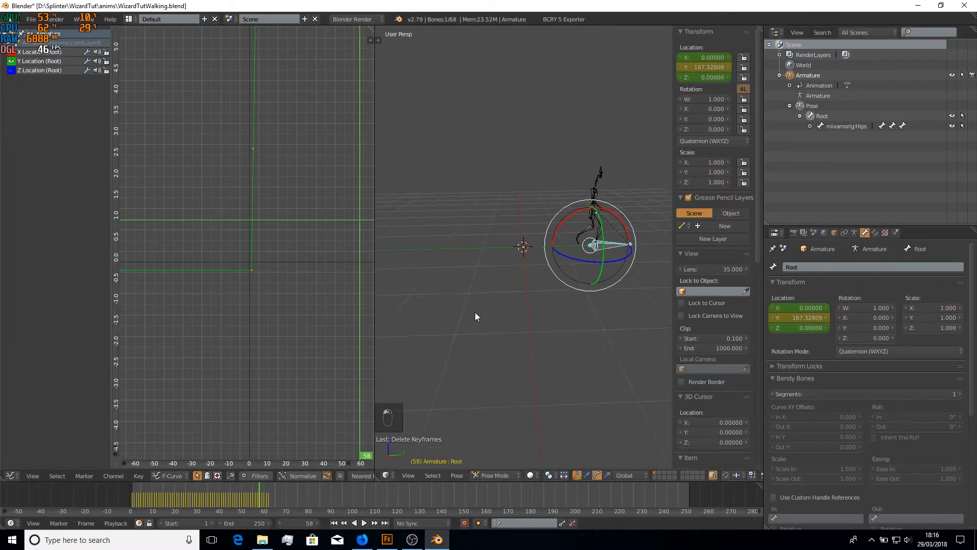
left_click(334, 523)
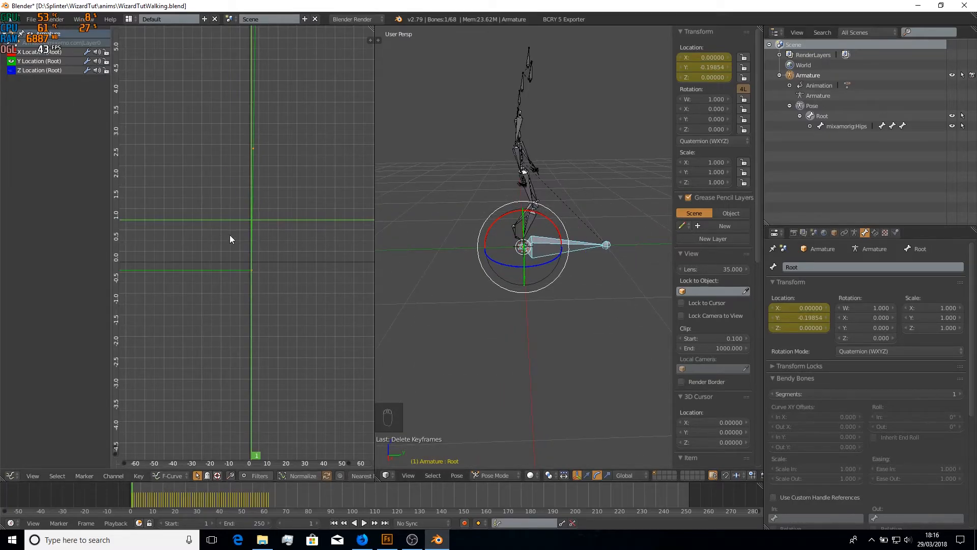
left_click(825, 126)
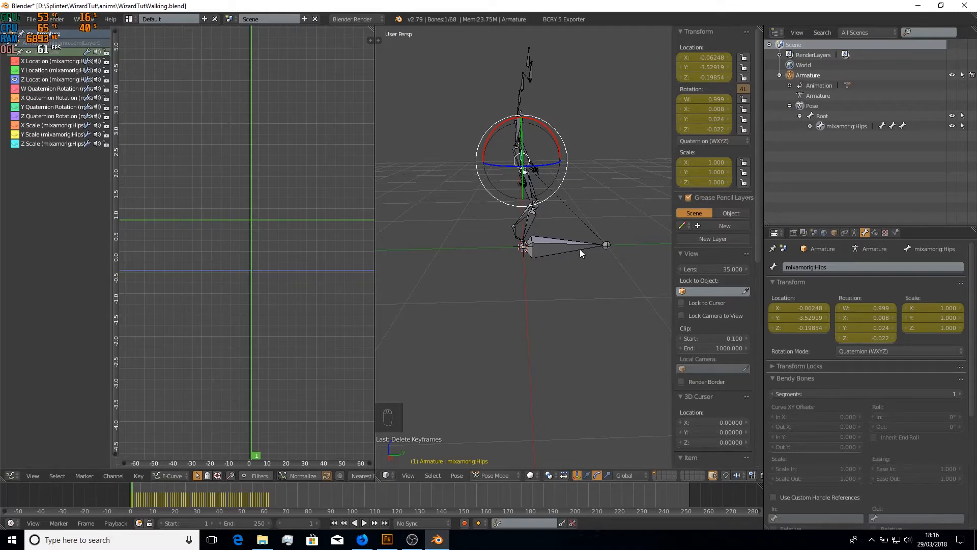
left_click(811, 115)
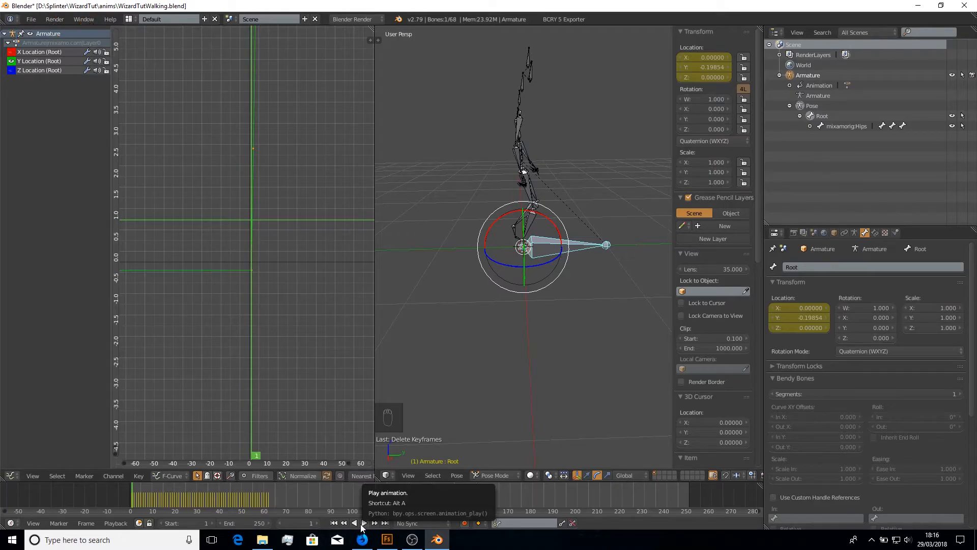
left_click(363, 523)
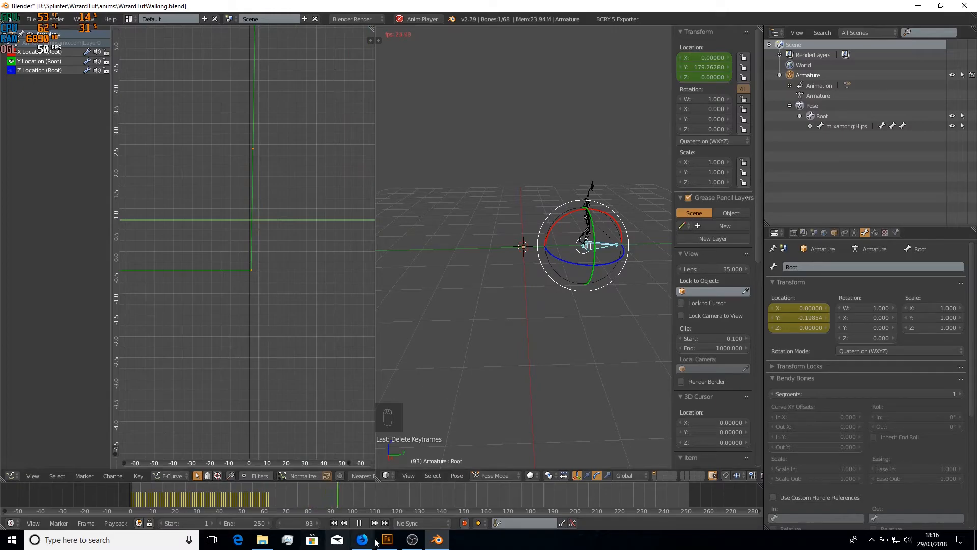
- Stop playback at the first frame and set the animation's end frame to 61
left_click(344, 523)
left_click(334, 522)
left_click(364, 522)
left_click(344, 523)
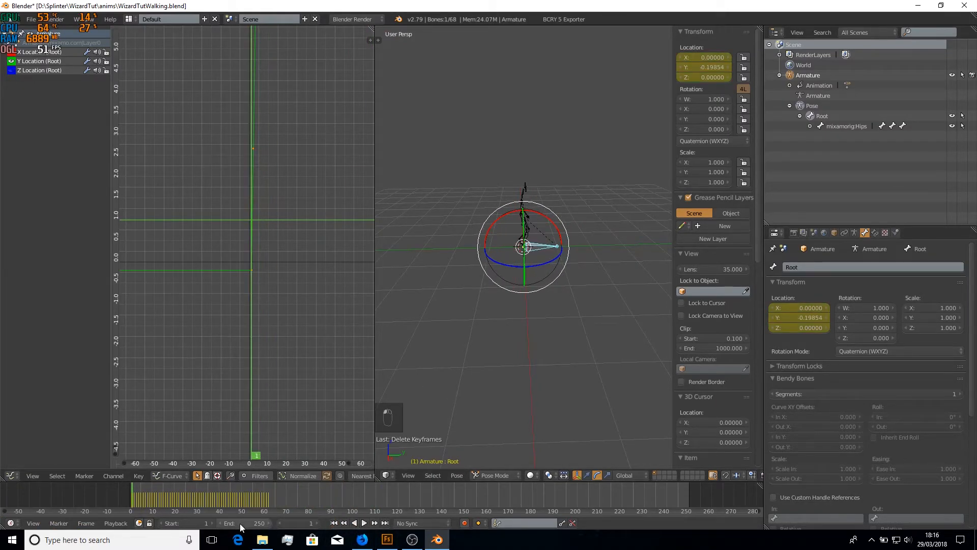
key("BackSpace")
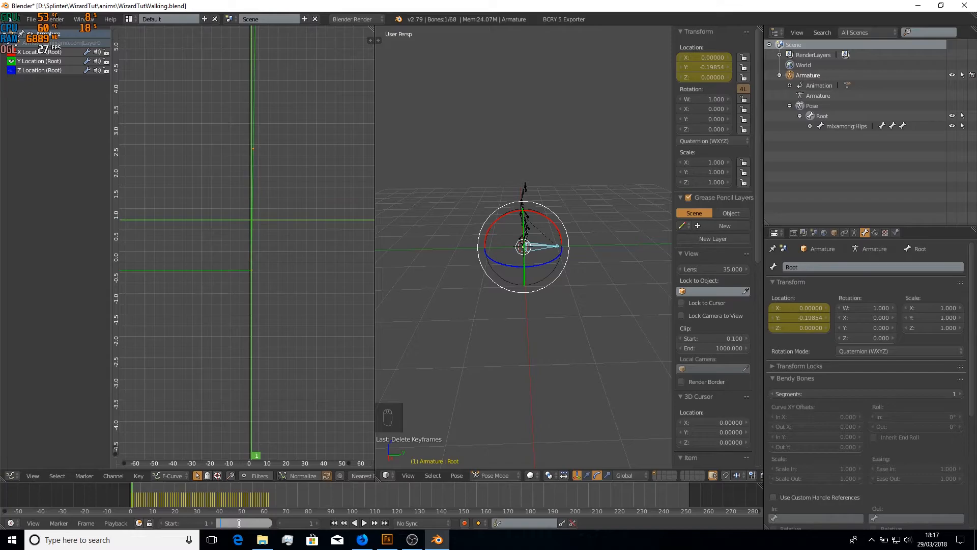
key("Return")
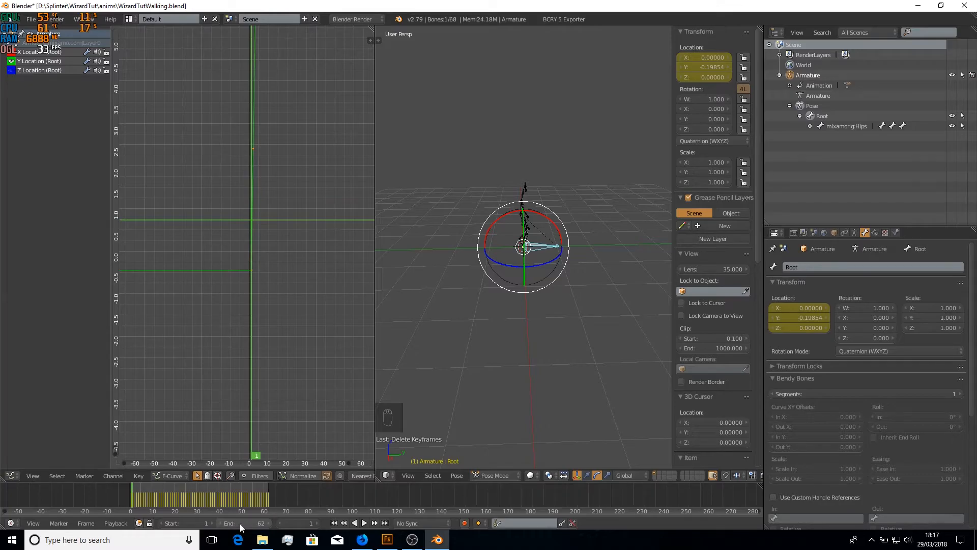
left_click(217, 523)
scroll(505, 317, "up", 4)
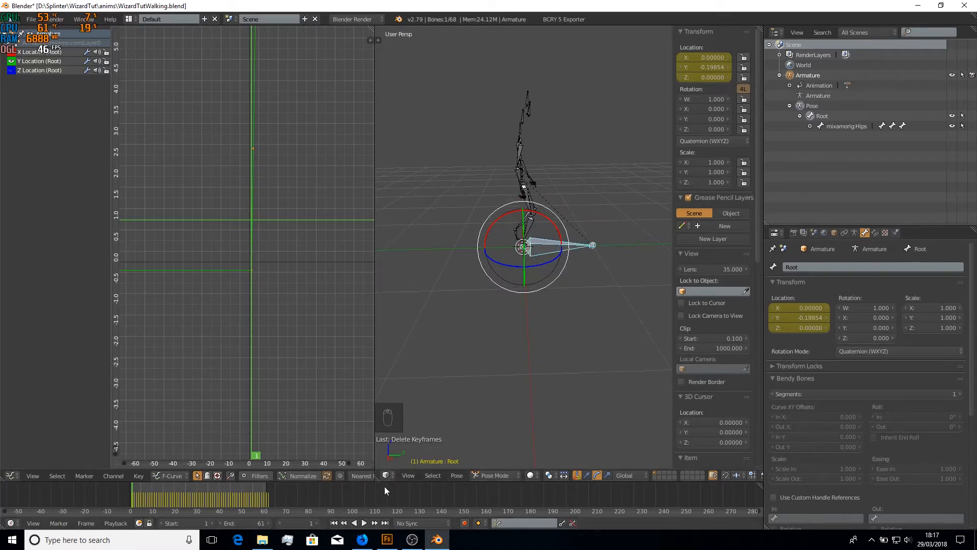
- Merge the graph editor area into the 3D view and save WizardTutWalking.blend over the existing file
left_click_drag(380, 461, 309, 449)
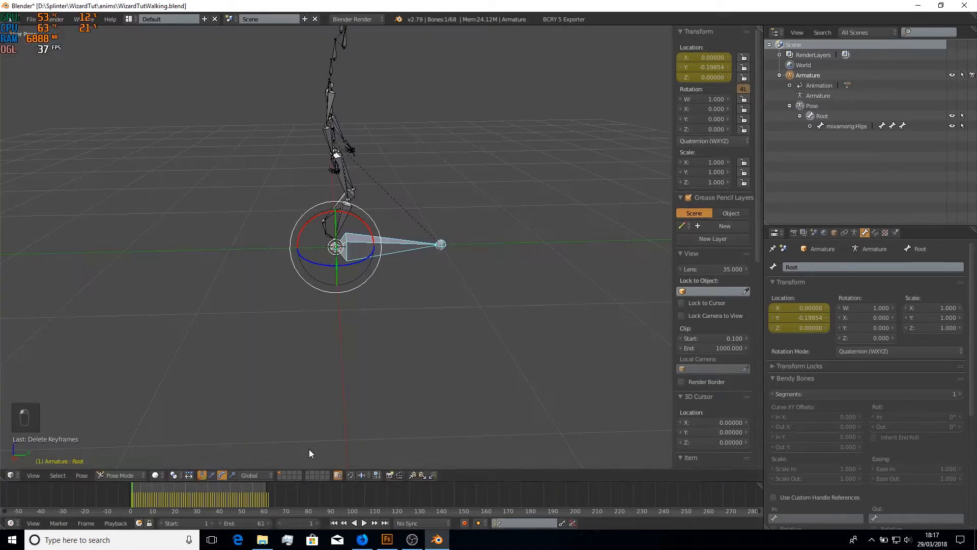
key("ctrl+s")
left_click(369, 335)
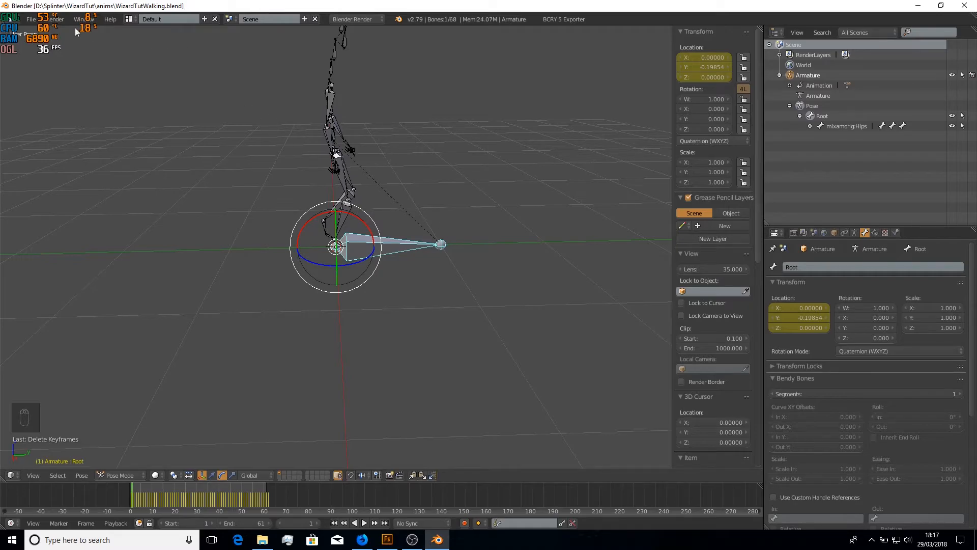
- Export the walking animation as WizardTutWalking.fbx to the anims folder, applying a saved FBX operator preset
left_click(31, 18)
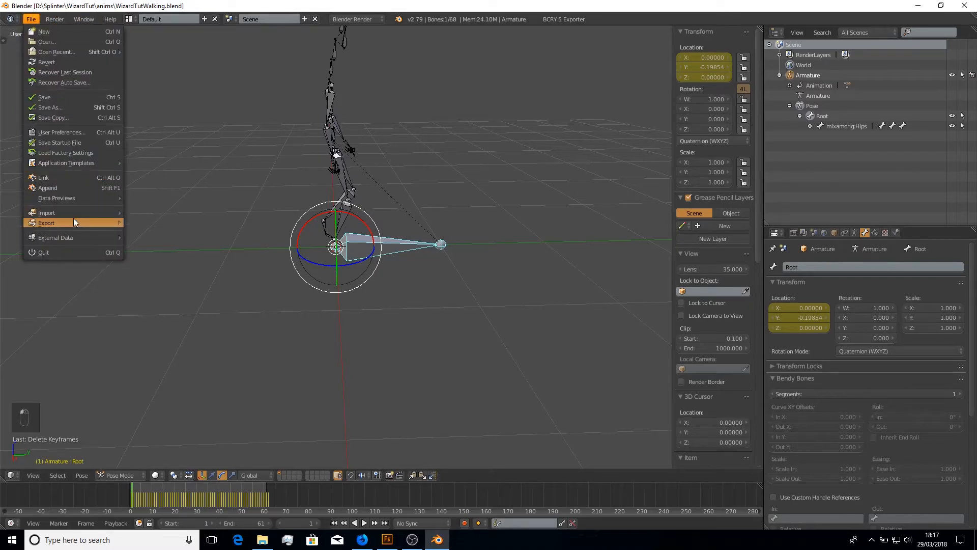
mouse_move(83, 221)
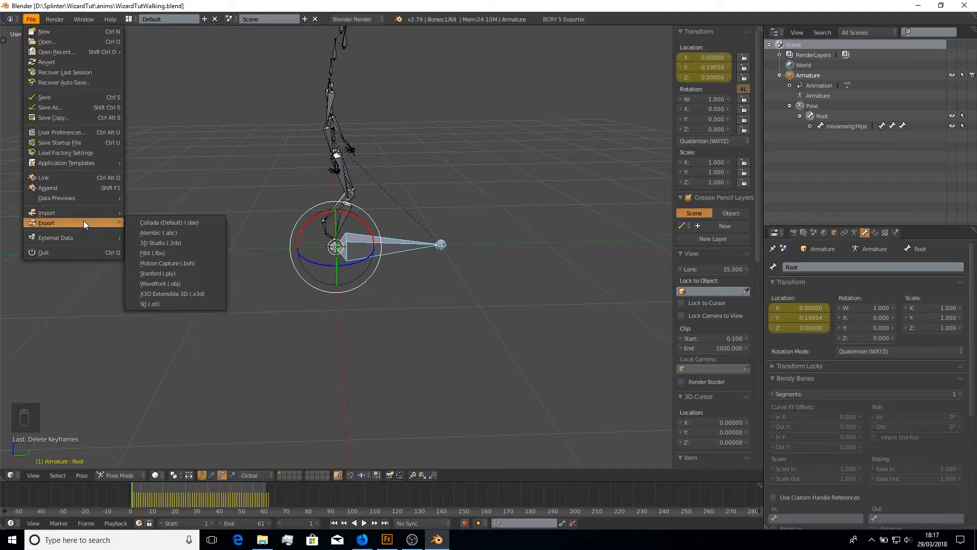
left_click(170, 254)
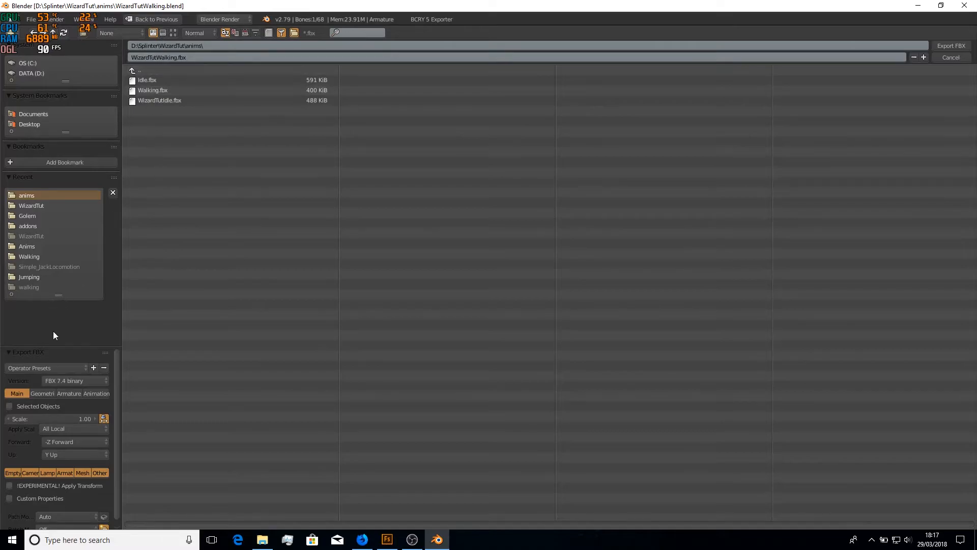
left_click(38, 365)
left_click(26, 396)
left_click(949, 46)
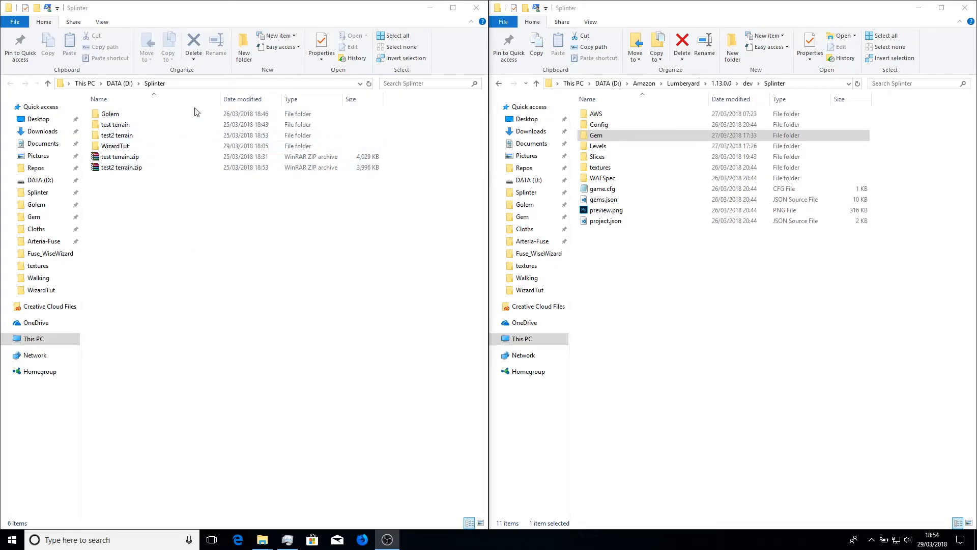
- In File Explorer, open the source Splinter\WizardTut folder in one window and the Lumberyard project's Gem\Assets\characters folder in the other
double_click(186, 115)
left_click(154, 83)
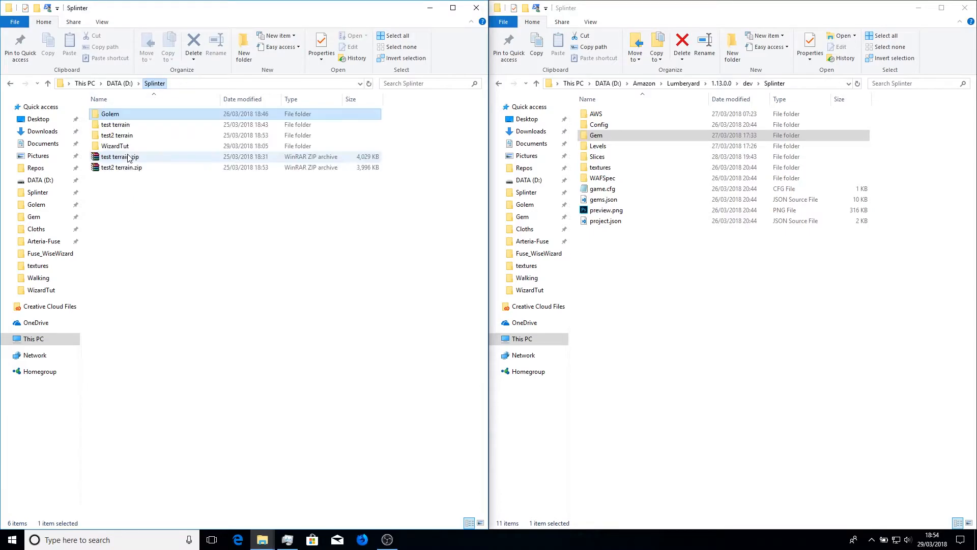
double_click(128, 148)
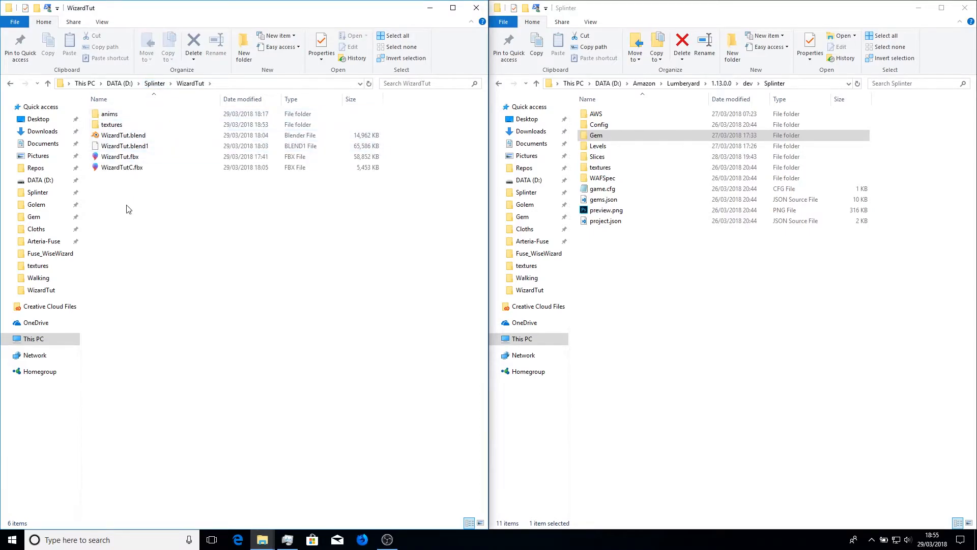
left_click(629, 139)
double_click(629, 139)
double_click(615, 114)
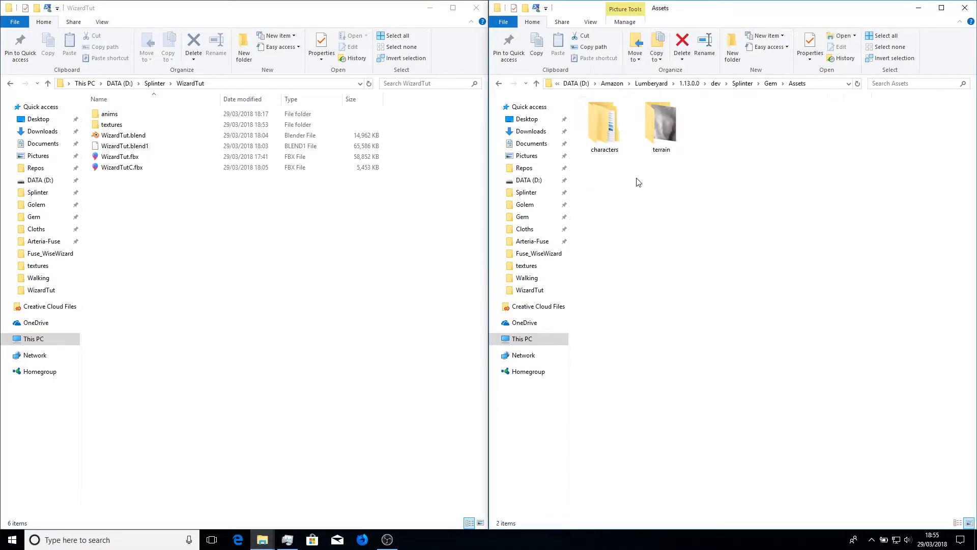
double_click(581, 138)
- Create a folder named WizardTut inside the project's characters folder and open it
right_click(643, 230)
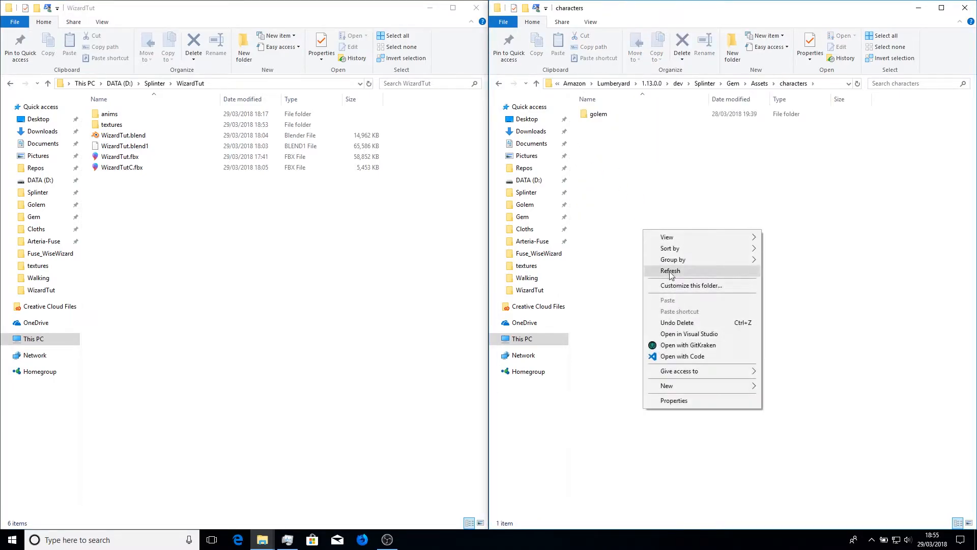
mouse_move(717, 390)
left_click(778, 389)
key("BackSpace")
type("WizardTut")
key("Return")
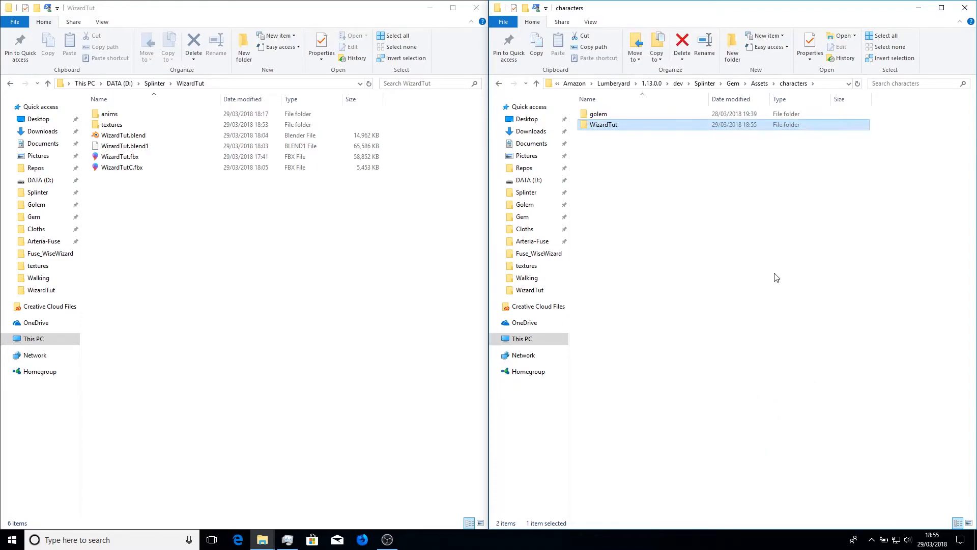
double_click(685, 129)
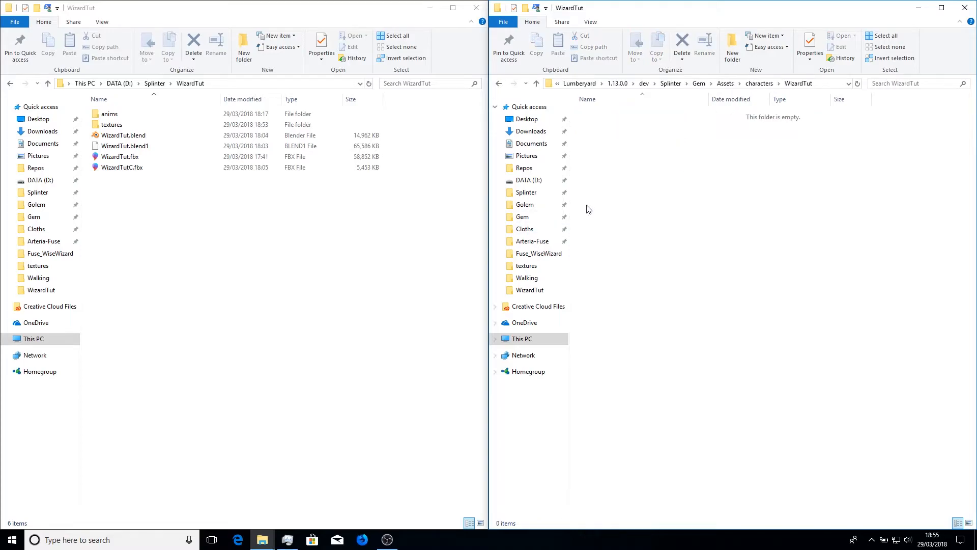
left_click(127, 169)
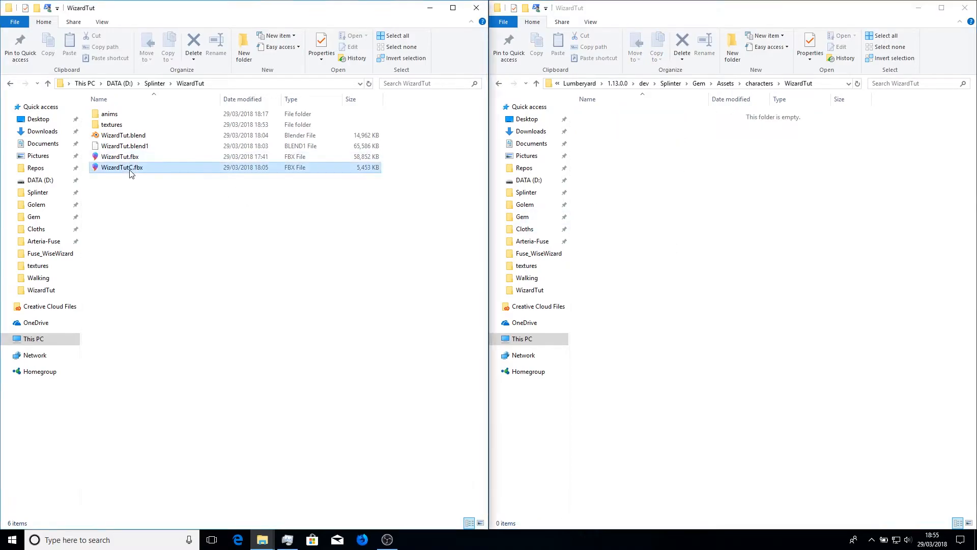
left_click_drag(127, 171, 731, 229)
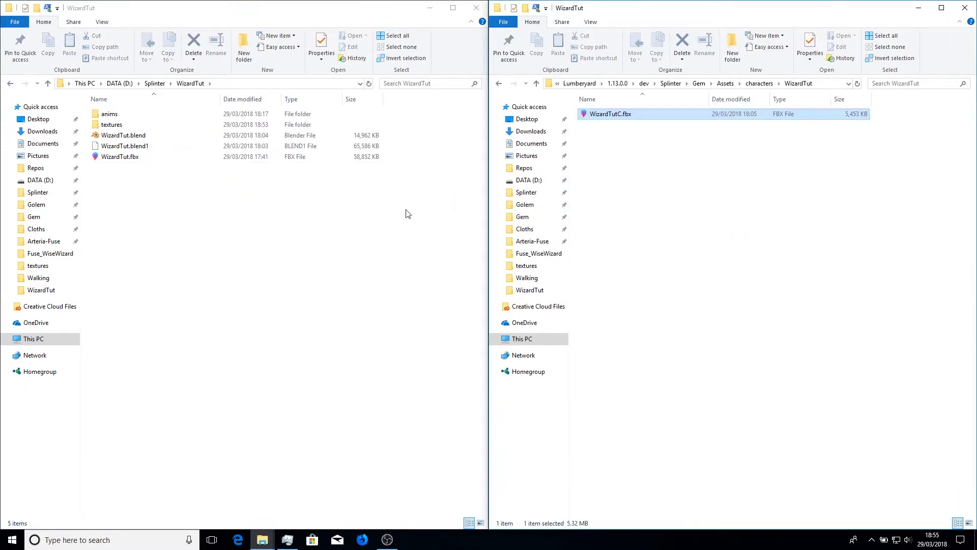
double_click(110, 125)
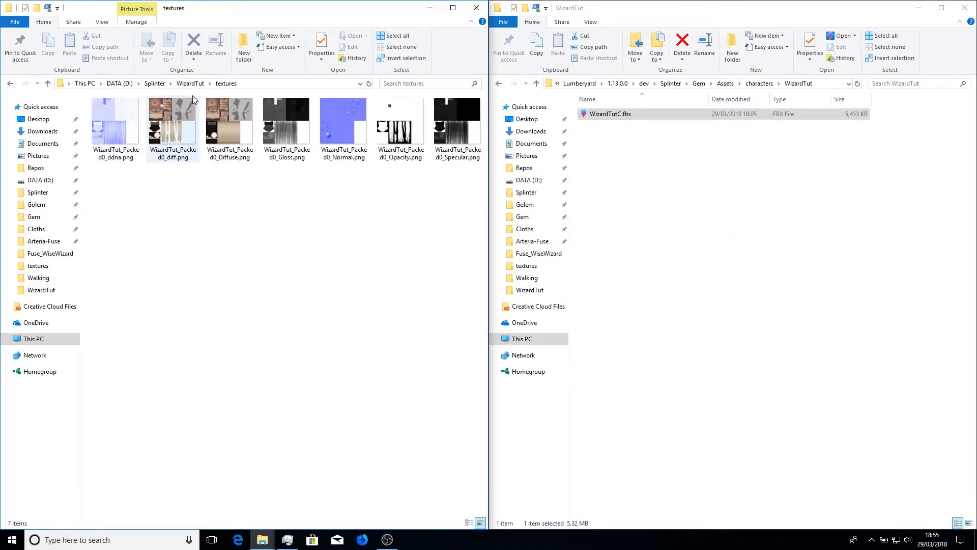
left_click(187, 84)
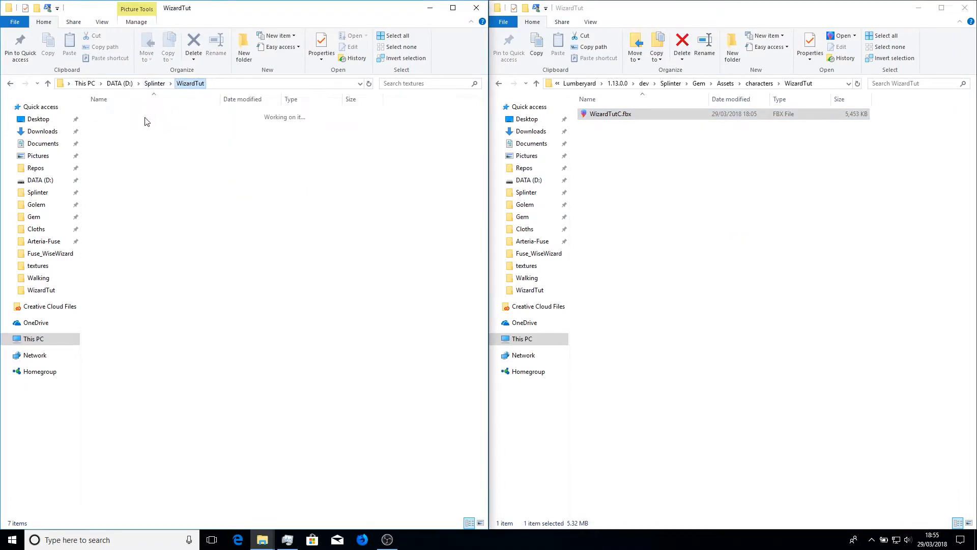
left_click_drag(120, 128, 463, 195)
left_click_drag(666, 231, 665, 232)
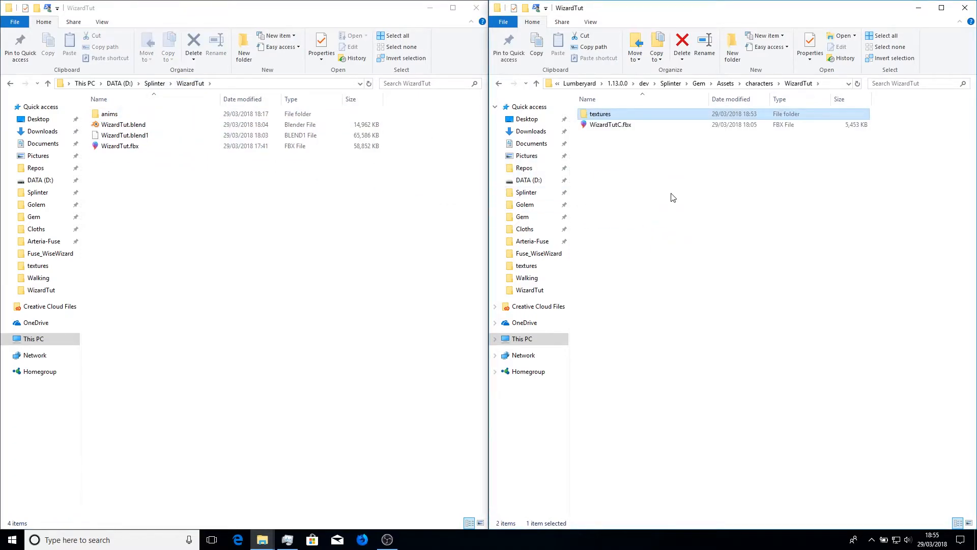
key("ctrl+z")
key("ctrl+z")
- Copy WizardTutC.fbx and the textures folder from the source folder into the project's WizardTut folder
left_click(187, 177)
left_click(186, 170)
key("ctrl+c")
left_click(840, 240)
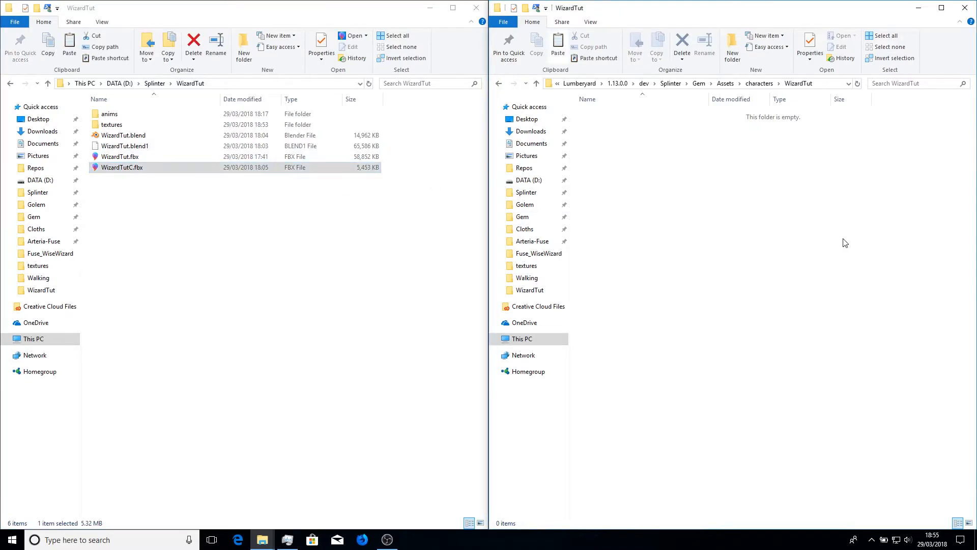
key("ctrl+v")
left_click(183, 126)
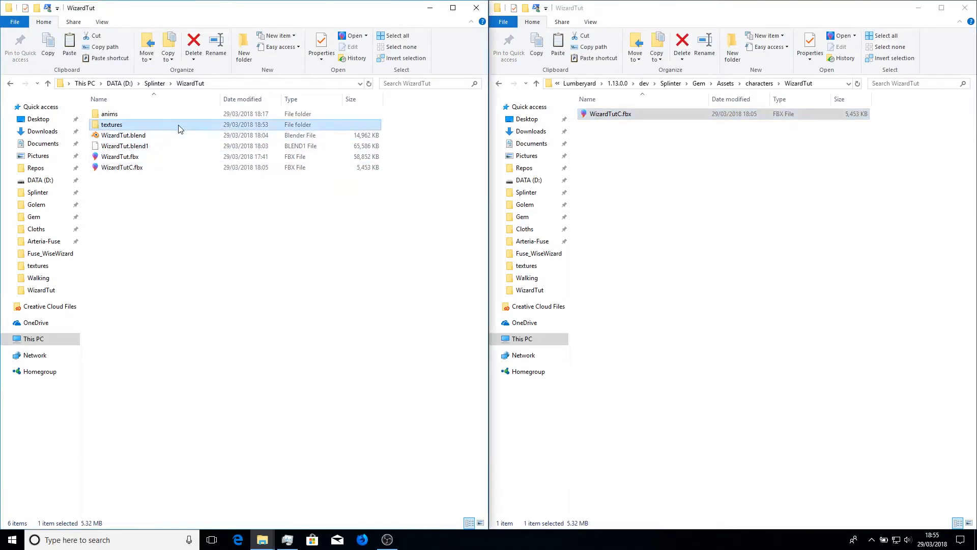
key("ctrl+c")
left_click(737, 285)
key("ctrl+v")
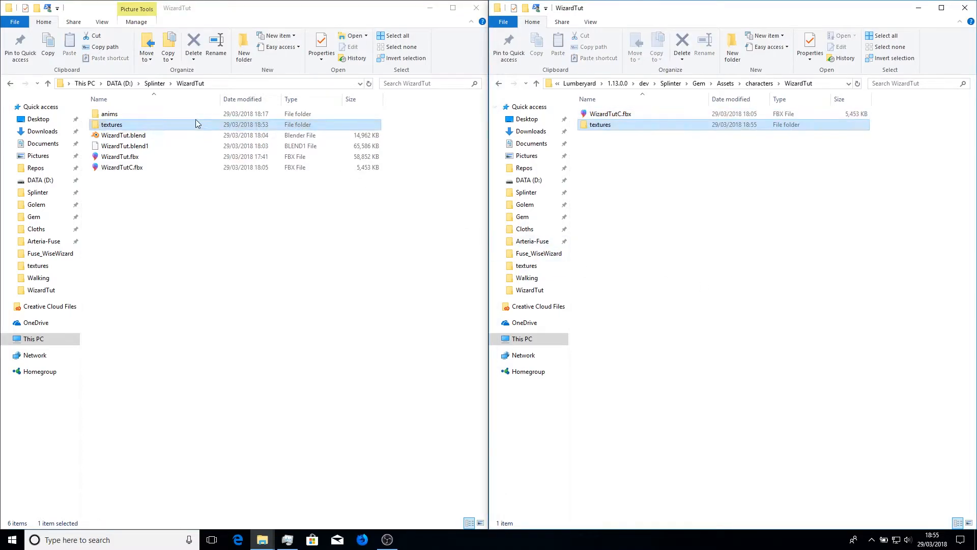
- Copy the source anims folder into the project's WizardTut folder and open the copy
left_click(194, 118)
double_click(194, 118)
left_click(178, 85)
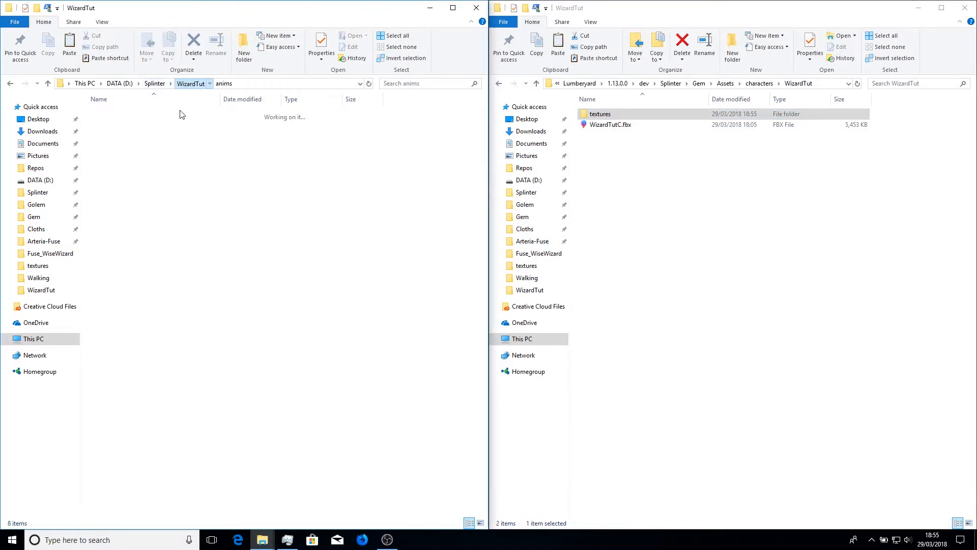
key("ctrl+c")
left_click(763, 303)
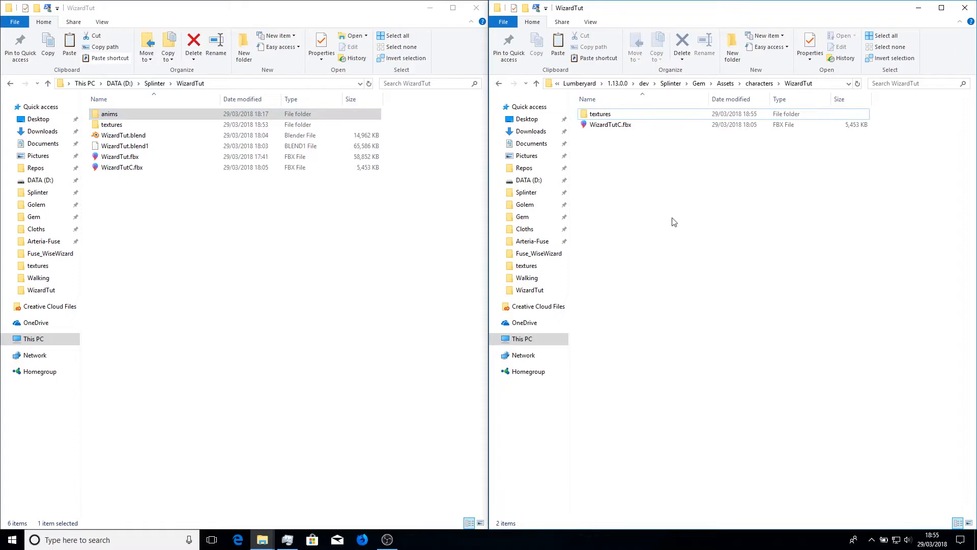
key("ctrl+v")
key("Return")
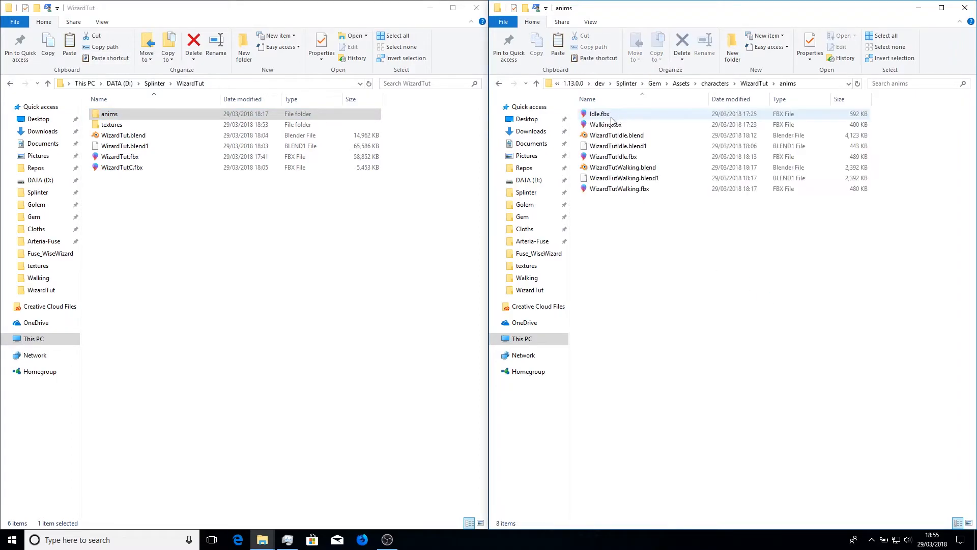
- Delete everything in the copied anims folder except WizardTutIdle.fbx and WizardTutWalking.fbx, and return to the WizardTut folder
left_click(612, 113)
key("Delete")
key("Delete")
key("Delete")
key("Delete")
left_click(614, 125)
key("Delete")
key("Delete")
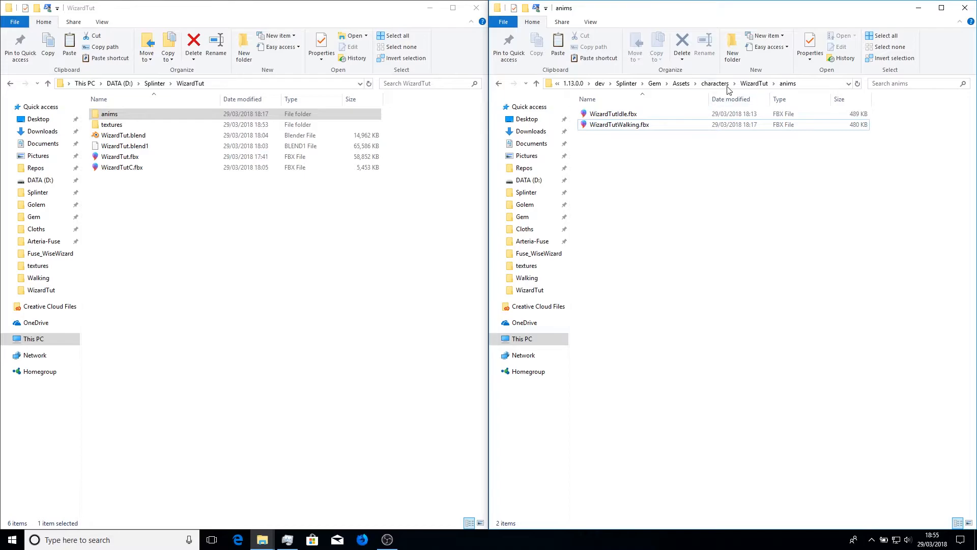
left_click(754, 84)
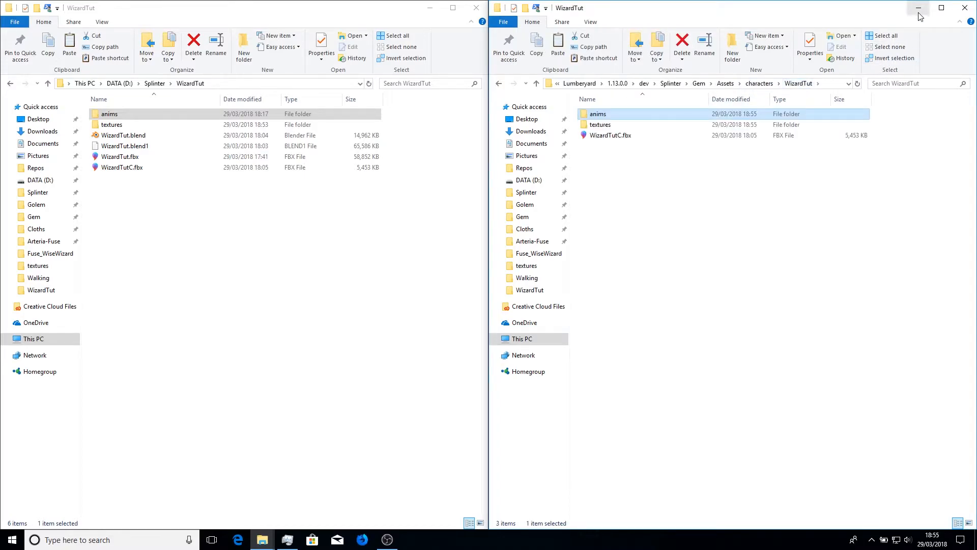
- Show the desktop and launch Lumberyard Editor 1.13.0.0
left_click(873, 540)
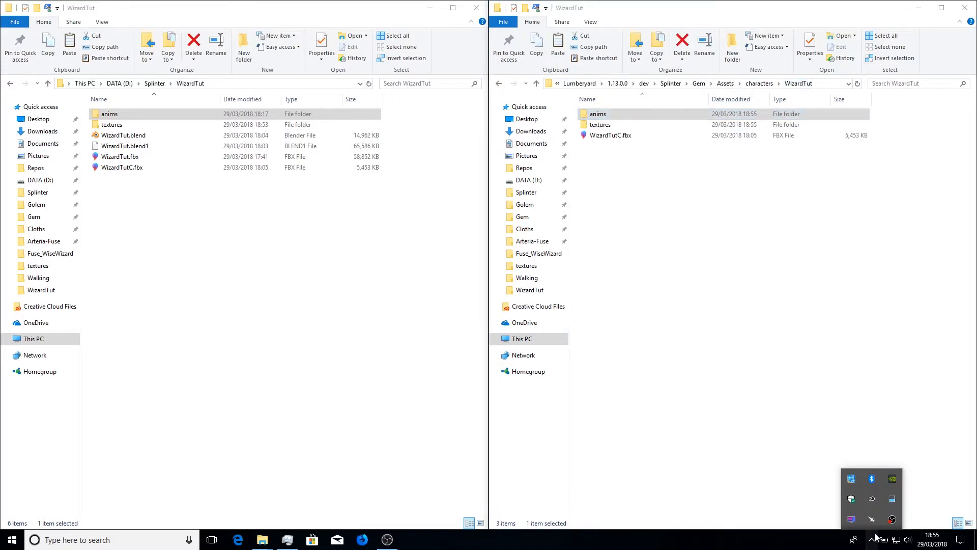
left_click(872, 539)
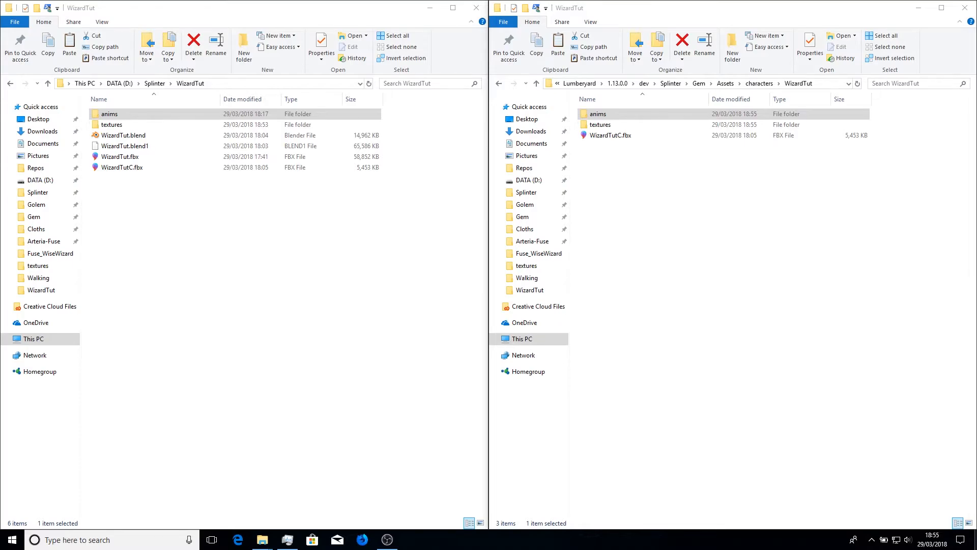
left_click(975, 540)
double_click(87, 333)
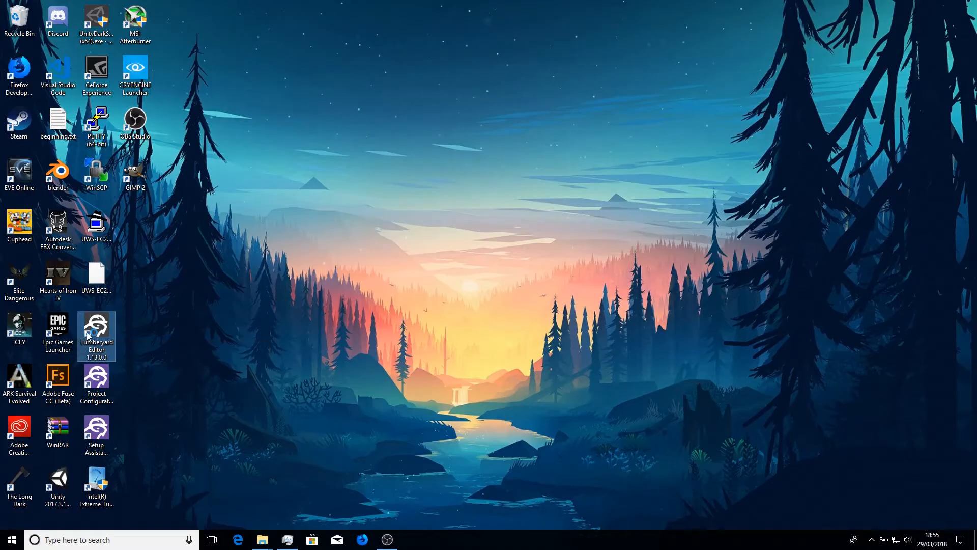
- In Task Manager, end the Editor.exe background process that uses more memory
left_click(288, 539)
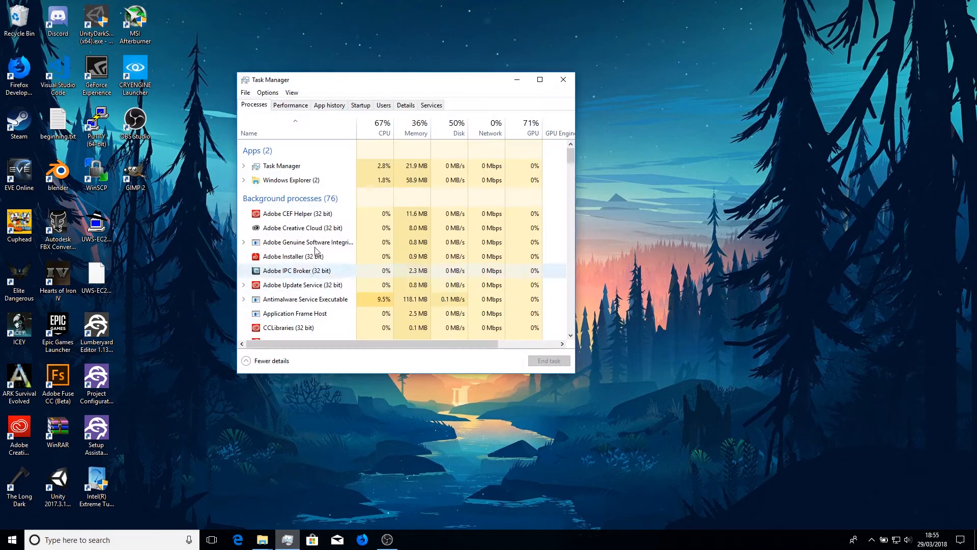
scroll(313, 261, "down", 5)
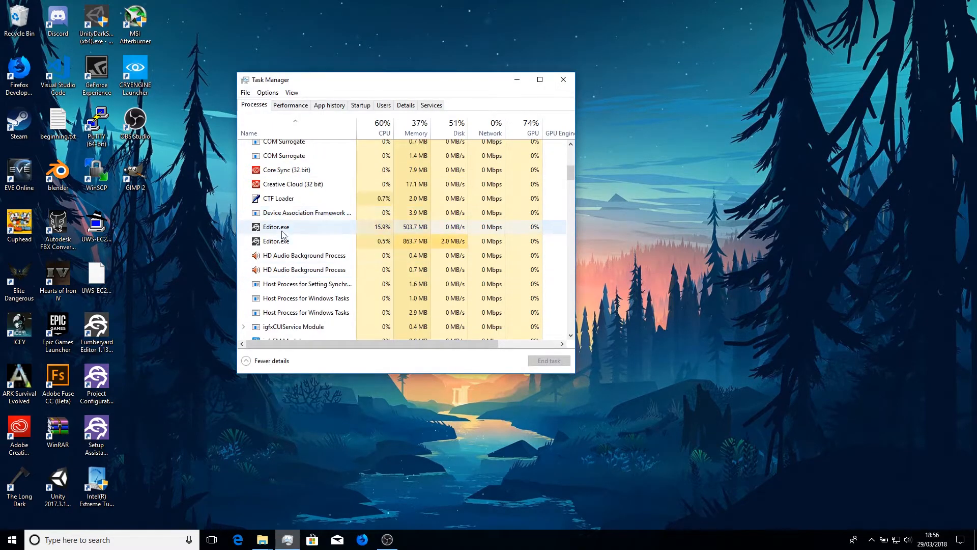
left_click(283, 241)
left_click(549, 360)
left_click(316, 227)
scroll(320, 225, "up", 5)
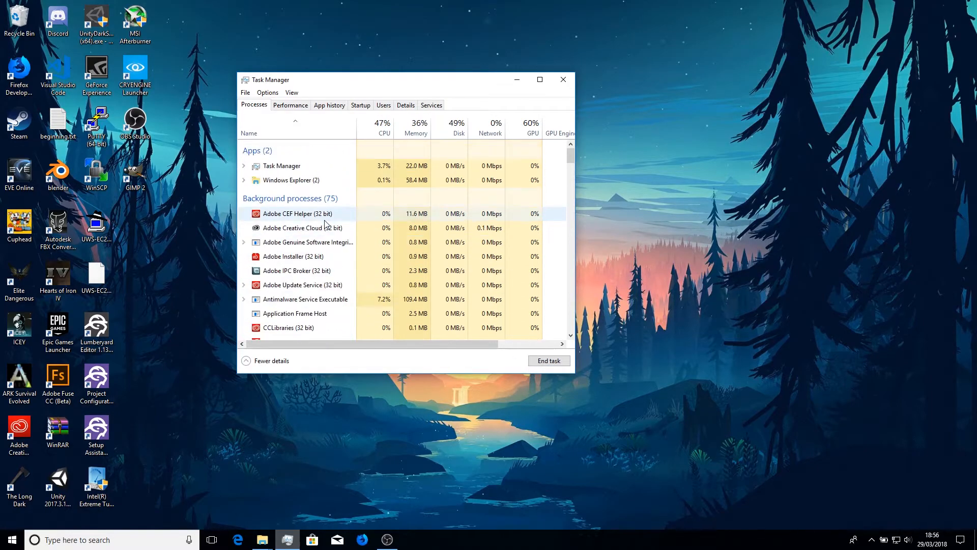
- Minimize Task Manager and open the FBX settings of WizardTutC.fbx in Lumberyard Editor
left_click(387, 539)
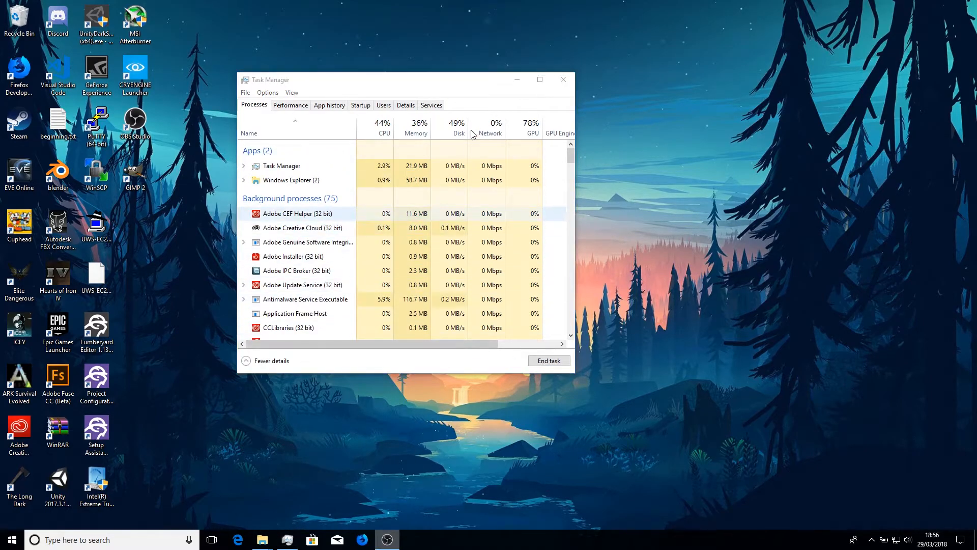
left_click(515, 80)
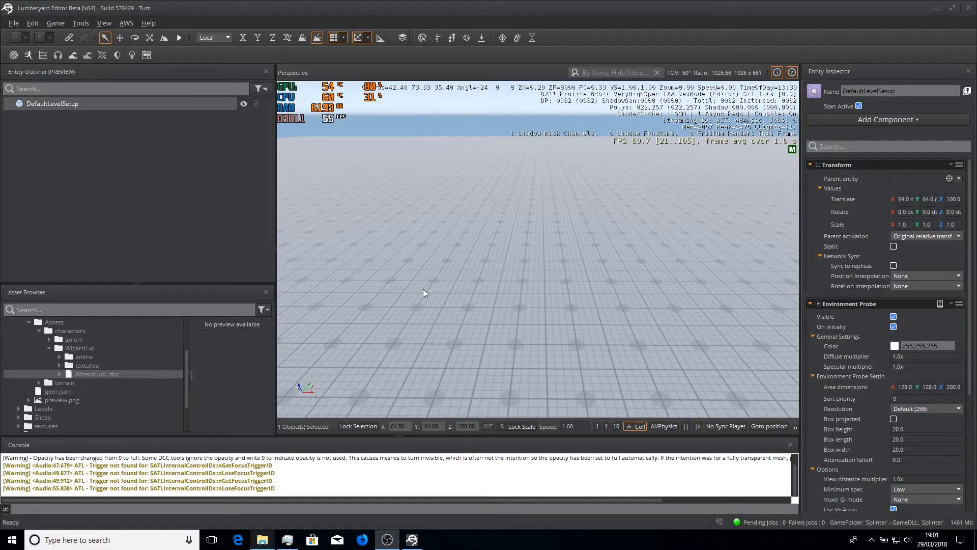
double_click(90, 373)
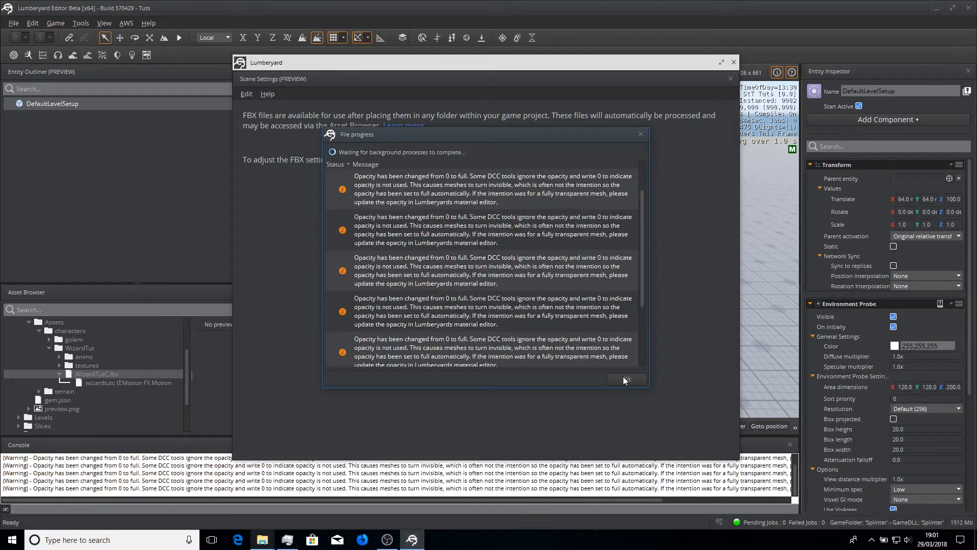
left_click(625, 378)
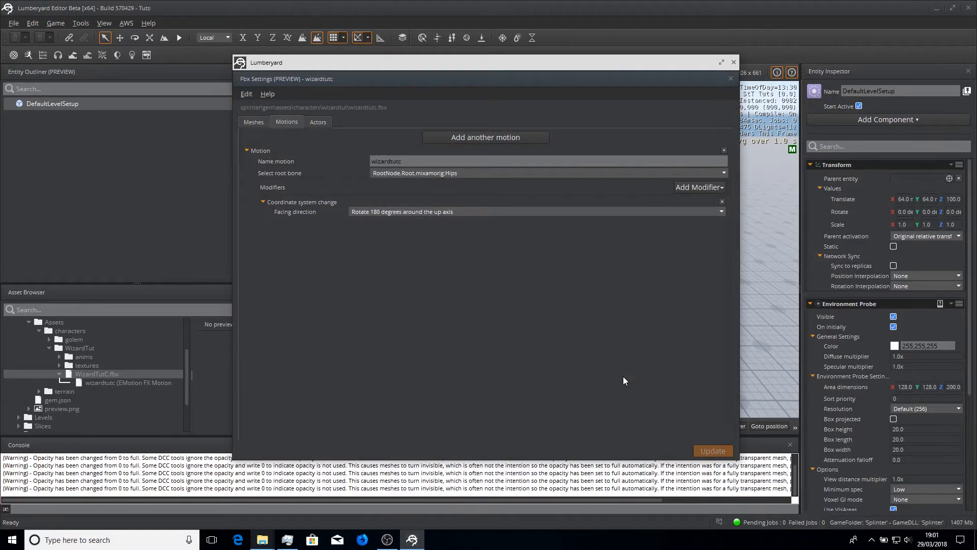
- Remove the motion group from the WizardTutC.fbx settings
left_click(402, 212)
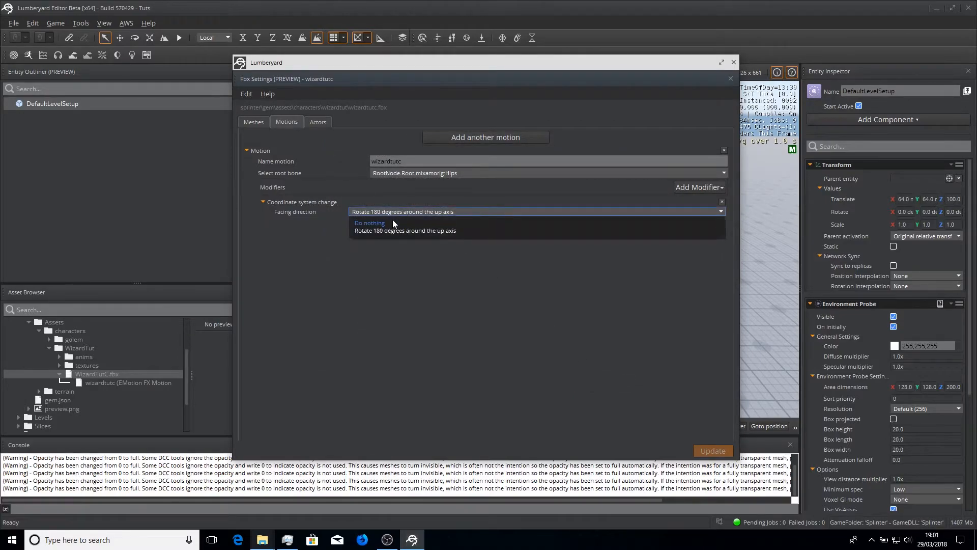
left_click(393, 223)
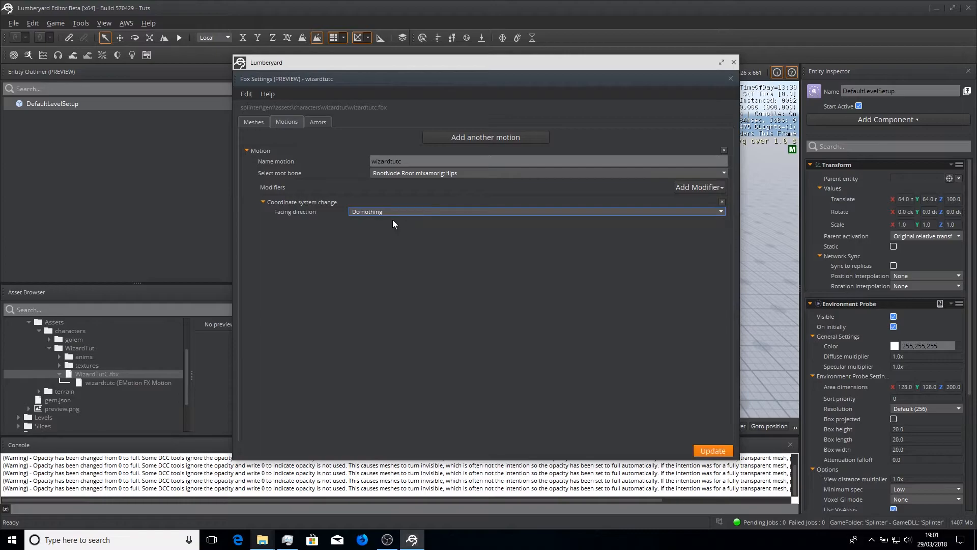
left_click(723, 151)
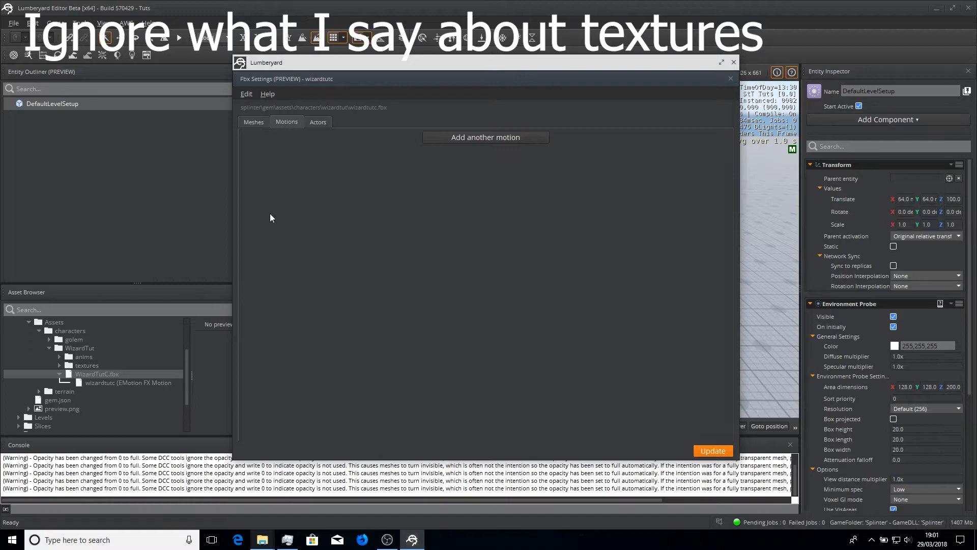
- Add an actor group to WizardTutC.fbx with facing direction Do nothing and Update materials enabled
left_click(314, 119)
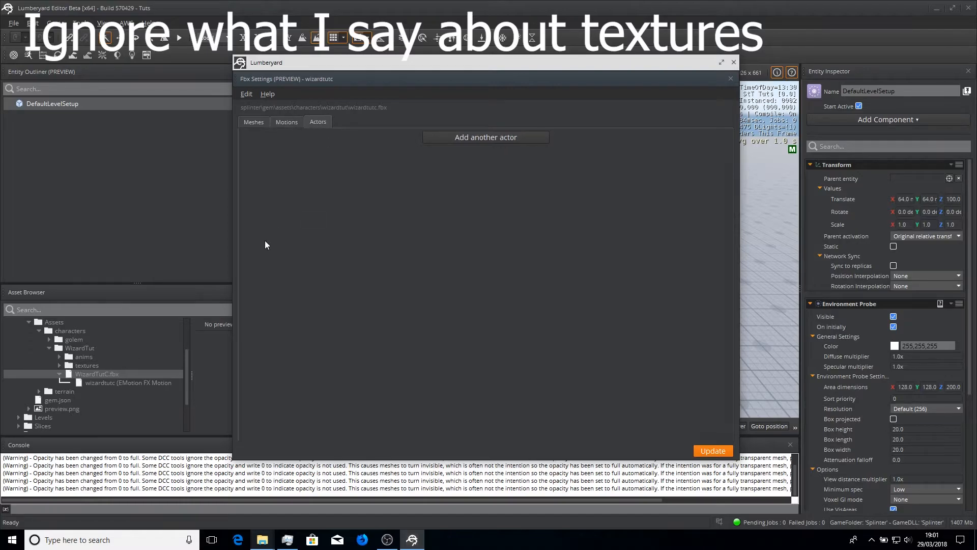
left_click(468, 136)
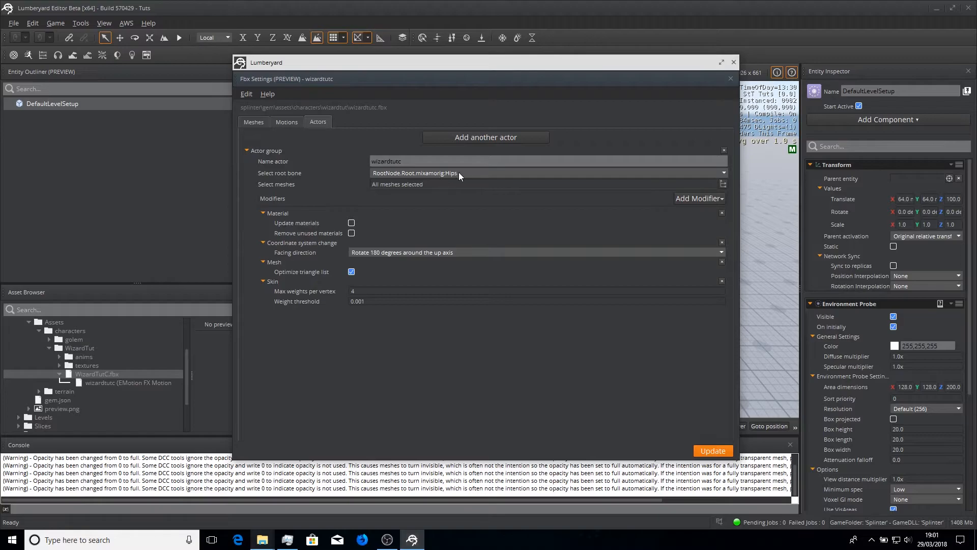
left_click(412, 253)
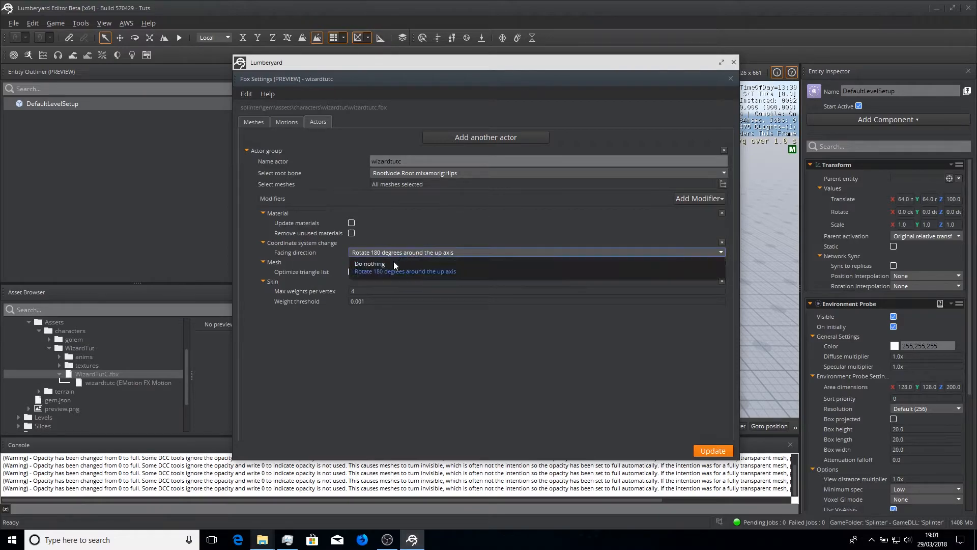
left_click(393, 261)
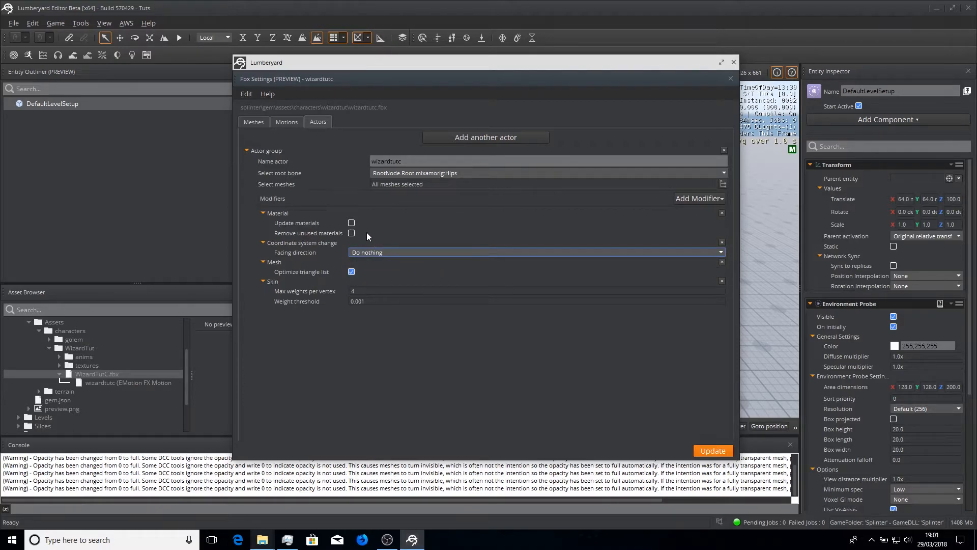
left_click(351, 224)
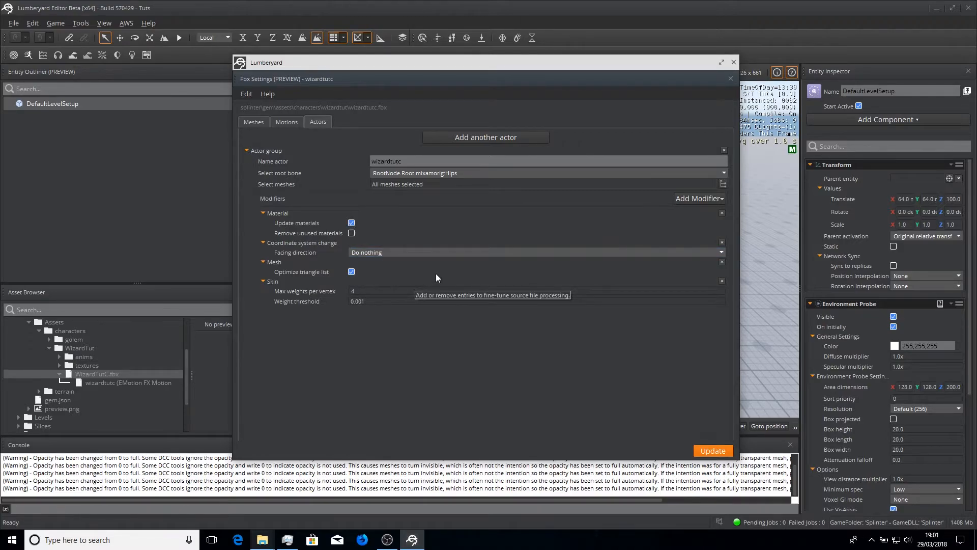
left_click(721, 197)
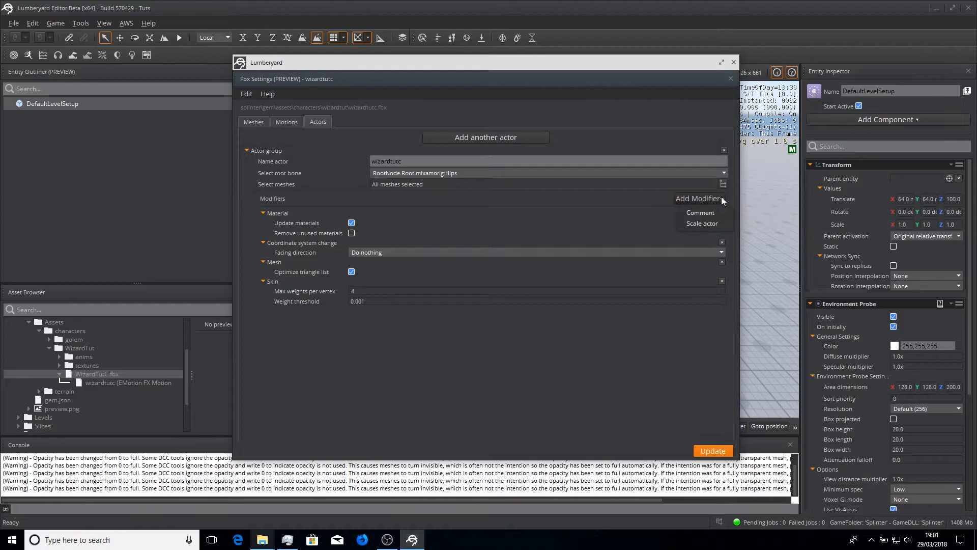
left_click(569, 219)
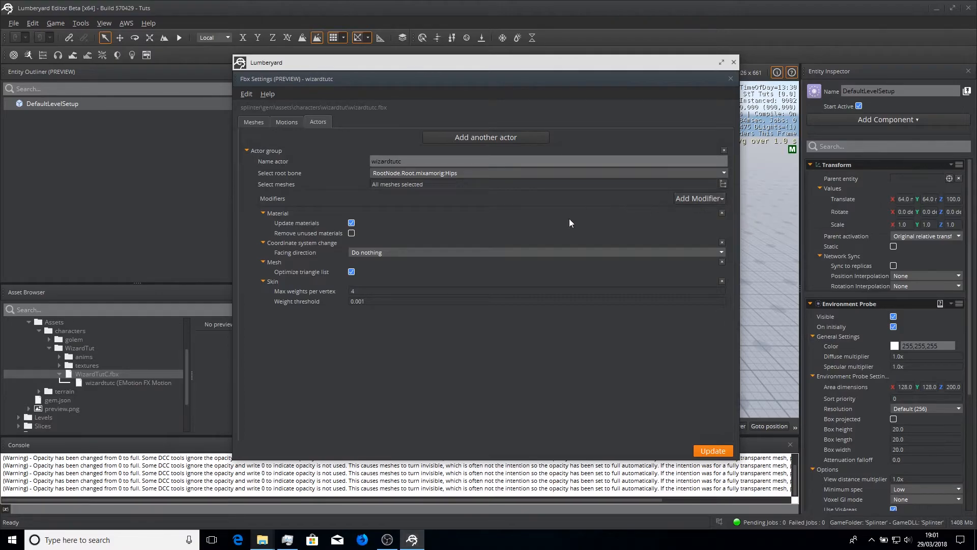
- Enable Update materials for the mesh group of WizardTutC.fbx and apply the FBX settings
left_click(258, 121)
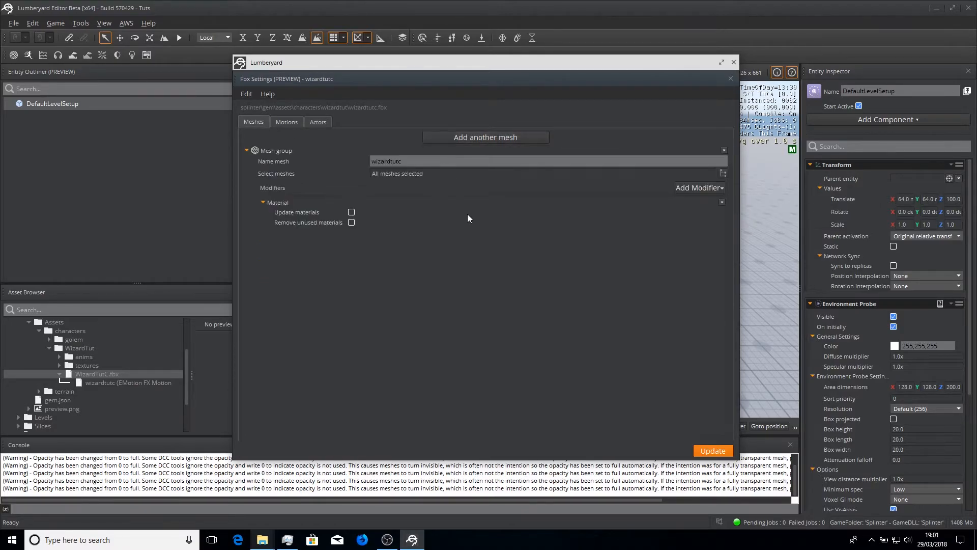
left_click(351, 212)
left_click(311, 121)
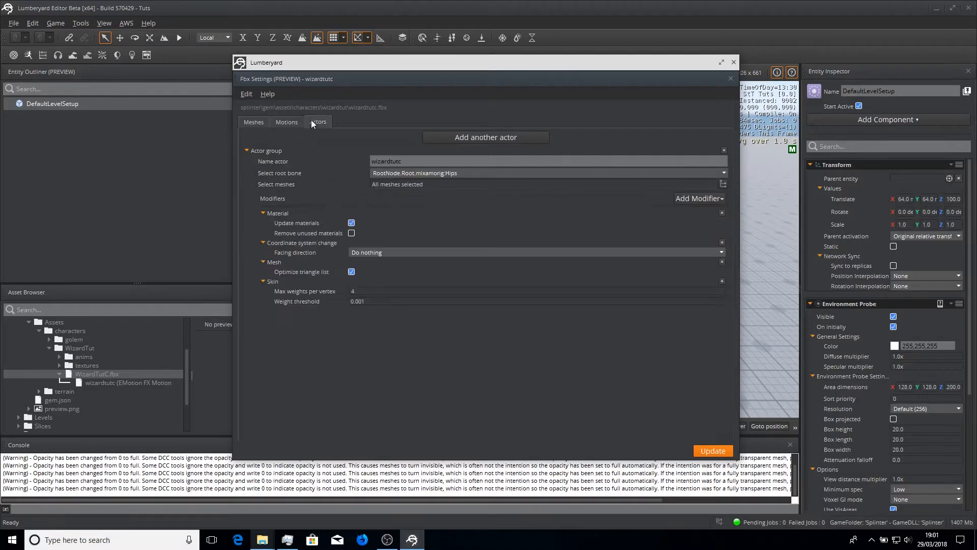
left_click(712, 451)
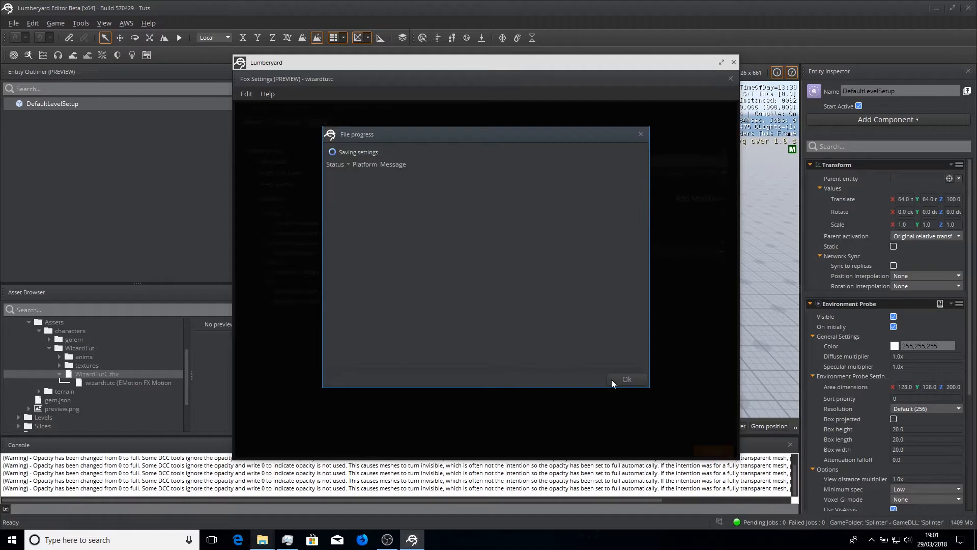
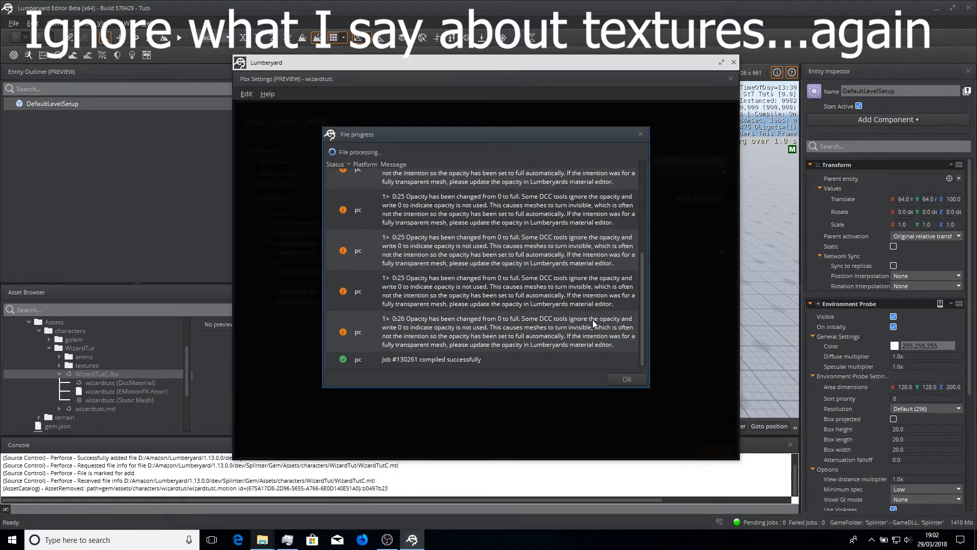
left_click(625, 377)
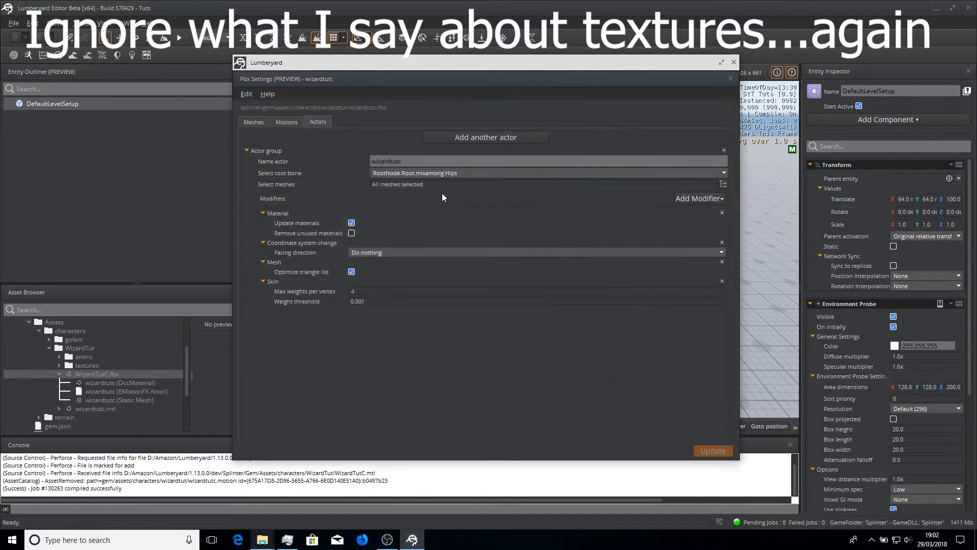
- Check the mesh group's settings and available modifiers, and close the FBX settings window
left_click(254, 122)
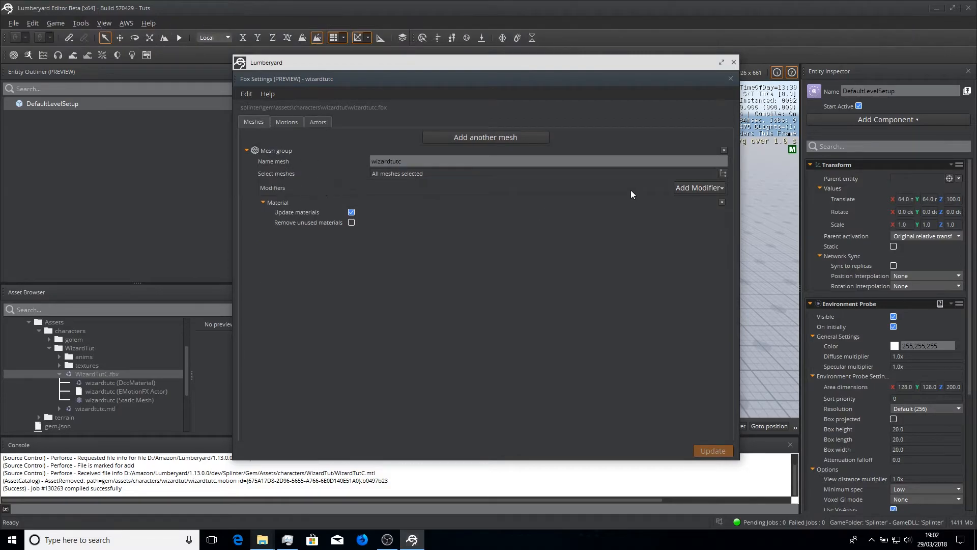
left_click(684, 187)
left_click(682, 186)
left_click(733, 62)
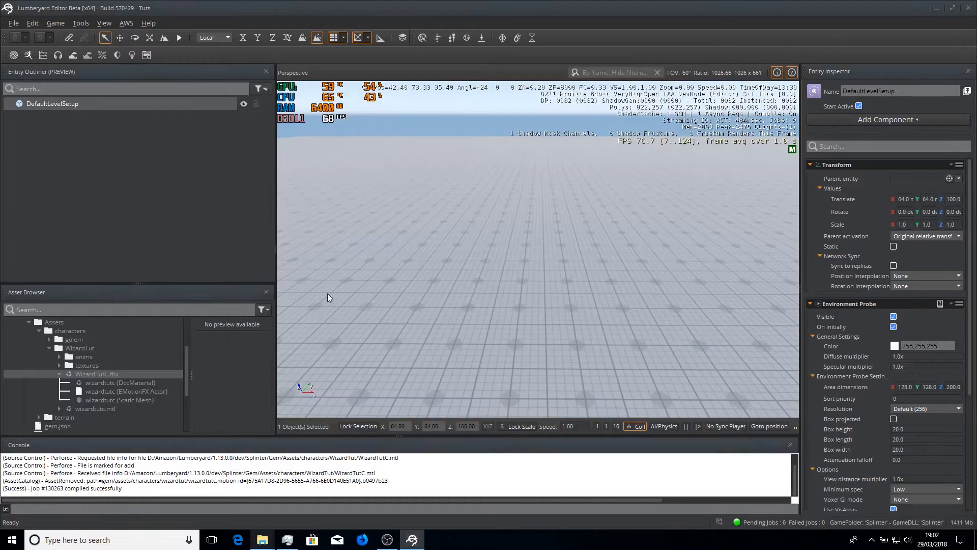
- Open the settings of WizardTutIdle.fbx in the anims folder and set its motion's facing direction to Do nothing
left_click(60, 374)
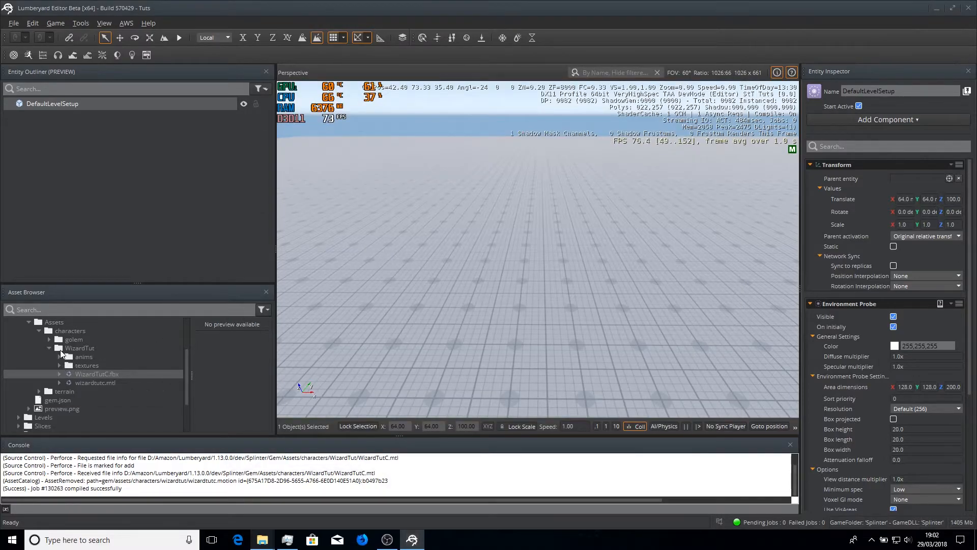
left_click(59, 357)
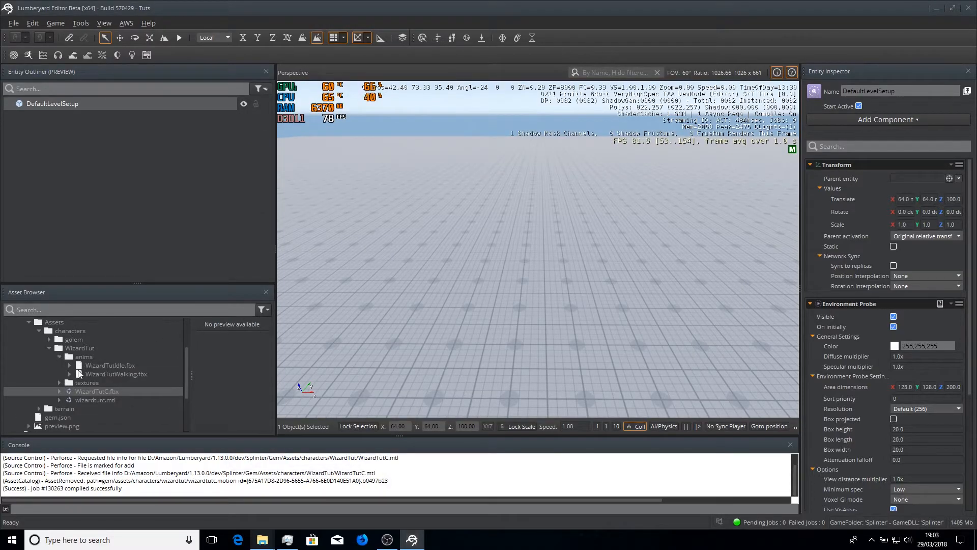
double_click(132, 365)
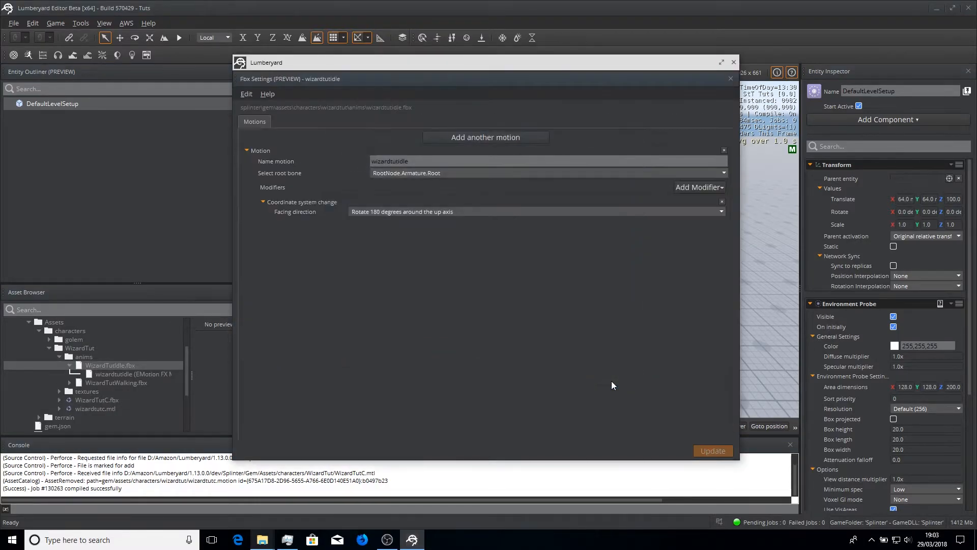
left_click(409, 174)
left_click(408, 174)
left_click(414, 213)
left_click(401, 218)
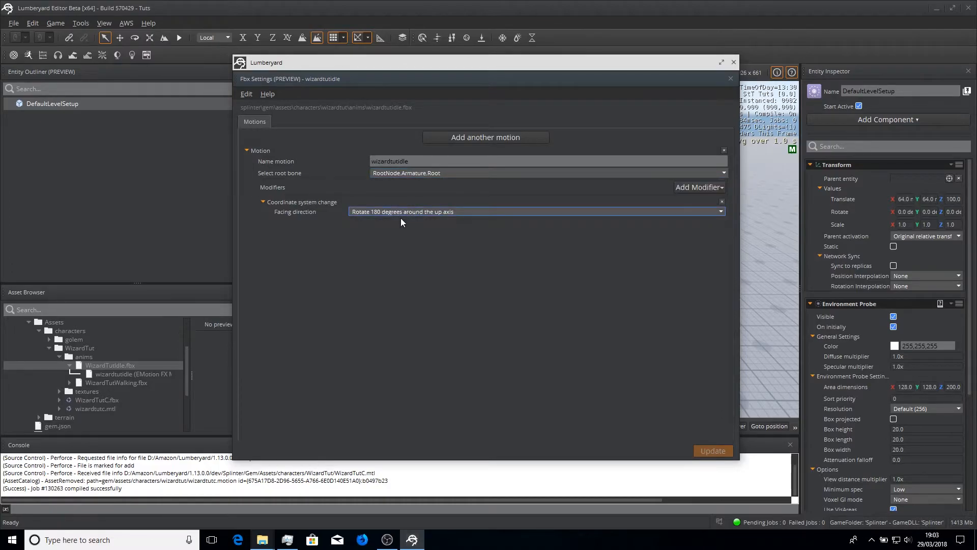
left_click(555, 211)
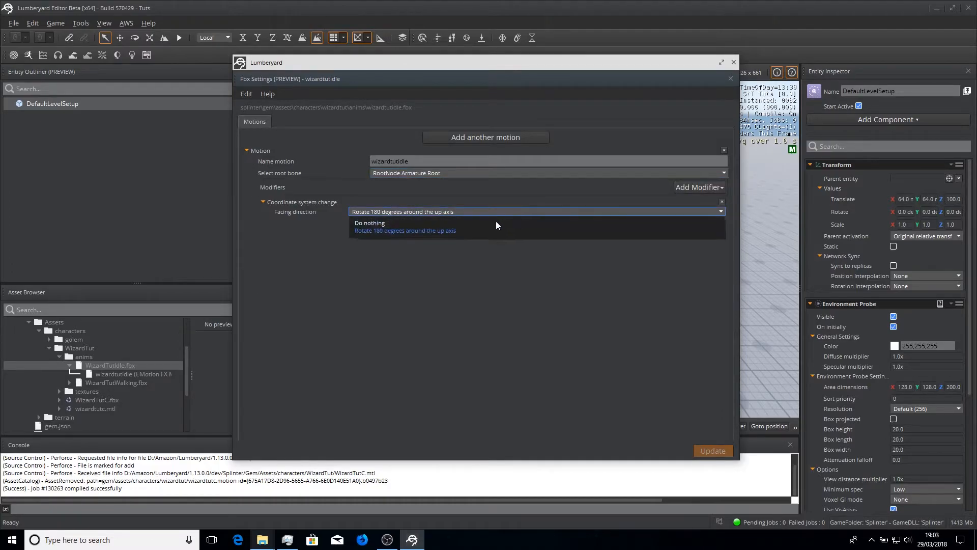
left_click(420, 221)
- Add a Compression settings modifier to the idle motion with max translation and rotation error tolerances of 0.0
left_click(693, 188)
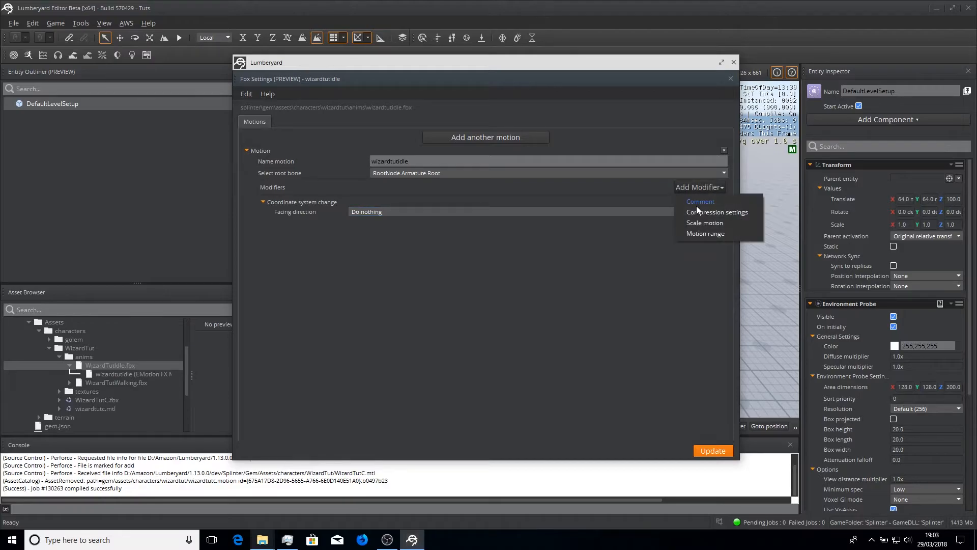
left_click(696, 210)
left_click(393, 231)
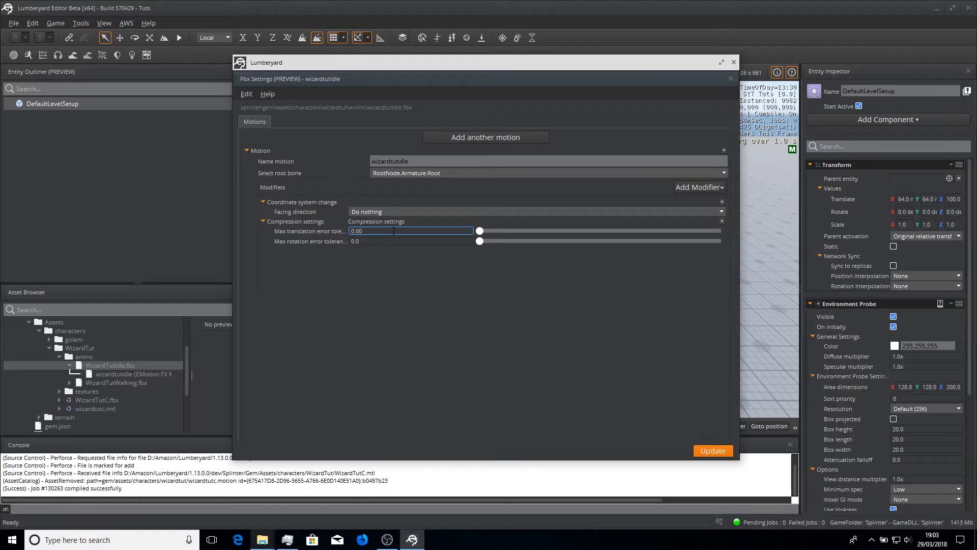
double_click(393, 231)
left_click(389, 241)
key("BackSpace")
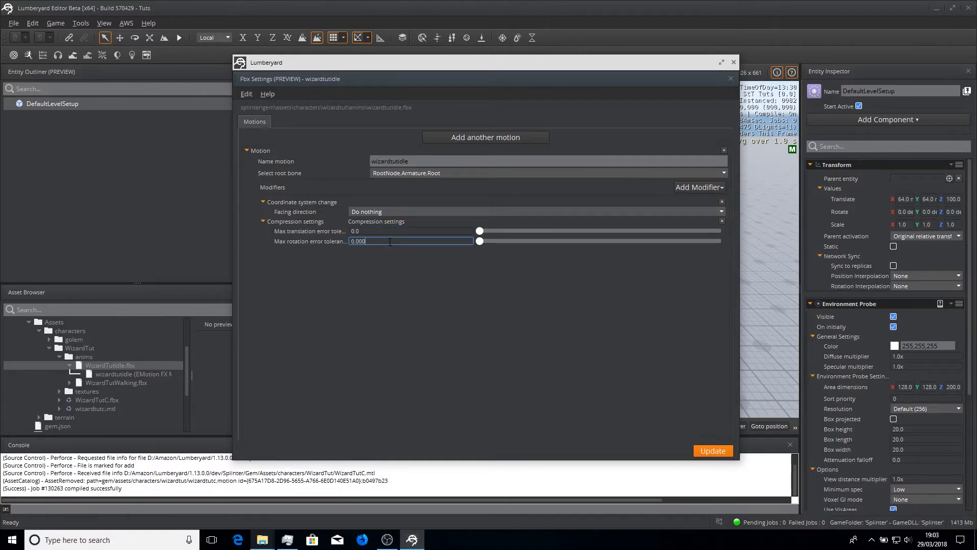
double_click(390, 241)
left_click(335, 274)
left_click(365, 242)
left_click(448, 270)
left_click(693, 195)
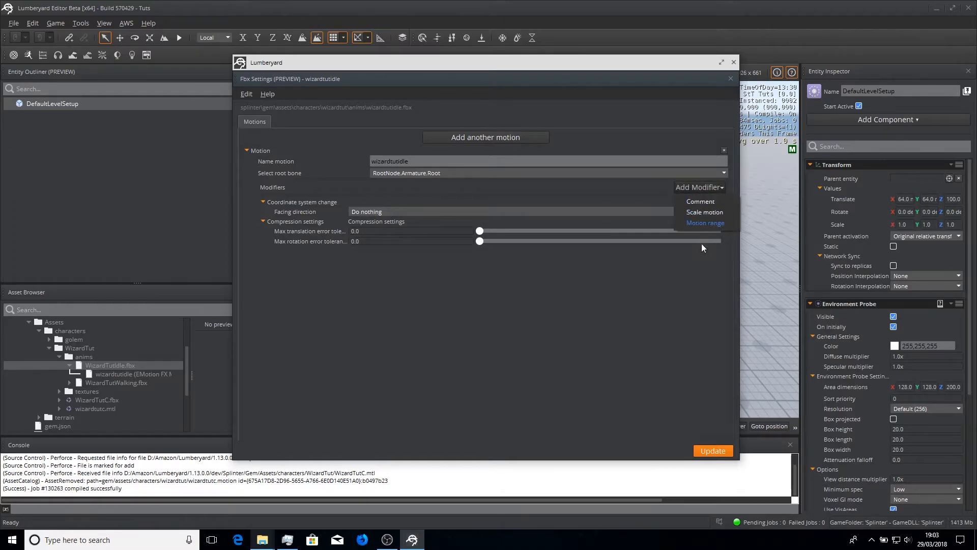
left_click(678, 308)
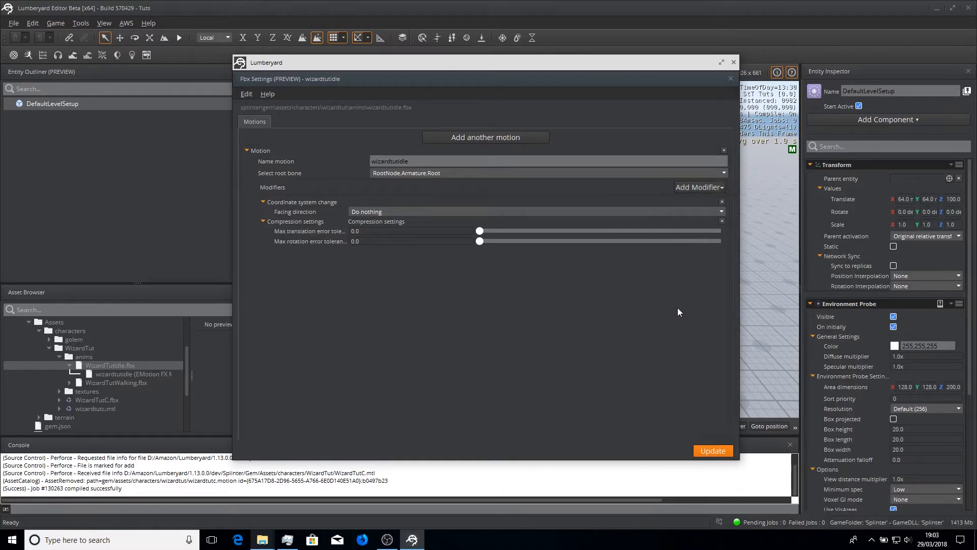
- Apply the WizardTutIdle.fbx settings, checking the Asset Processor while the file is processed
left_click(715, 450)
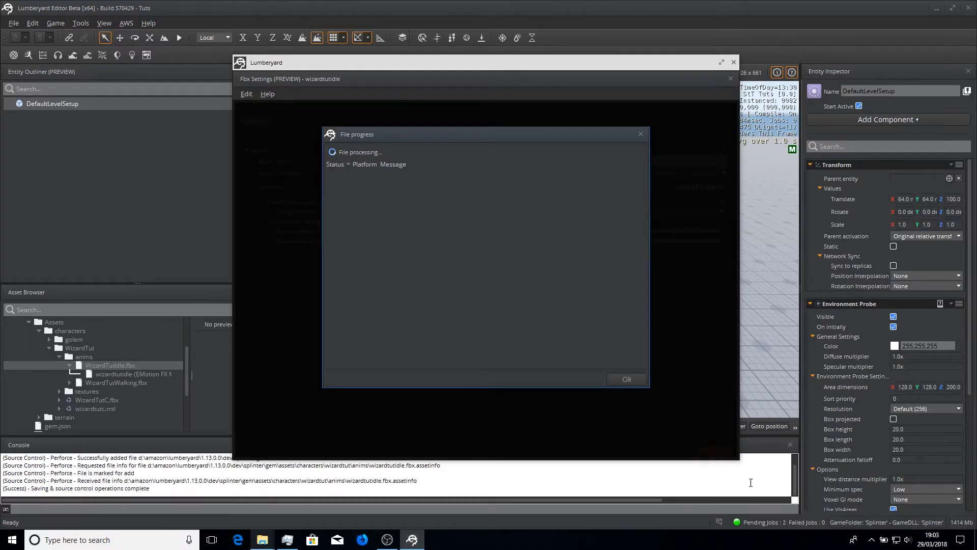
left_click(785, 520)
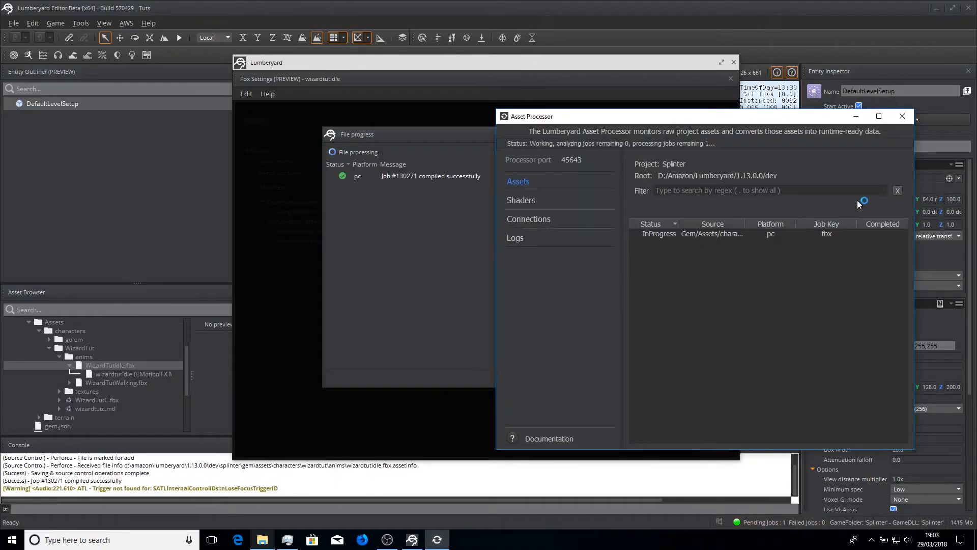
left_click(903, 116)
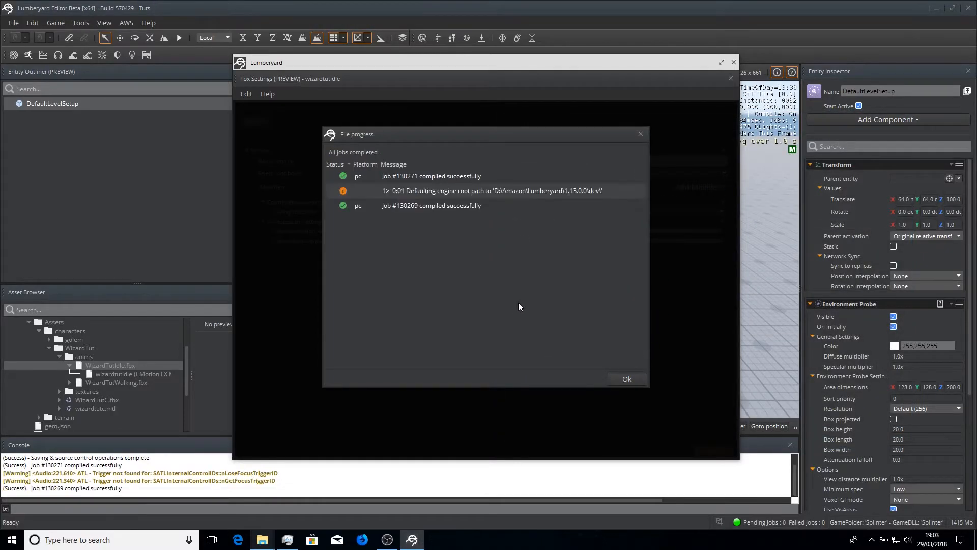
left_click(629, 379)
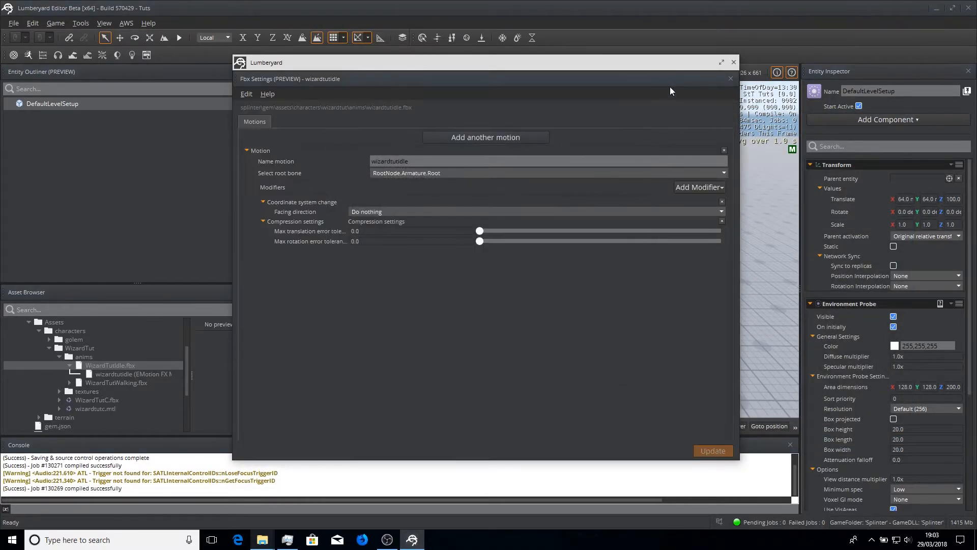
- Open the settings of WizardTutWalking.fbx in the anims folder and set its motion's facing direction to Do nothing
left_click(733, 62)
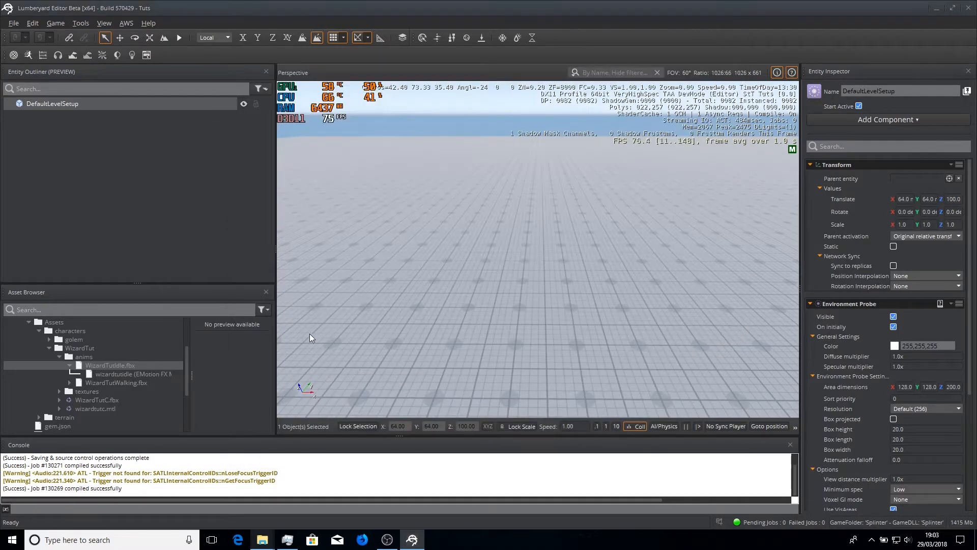
double_click(124, 383)
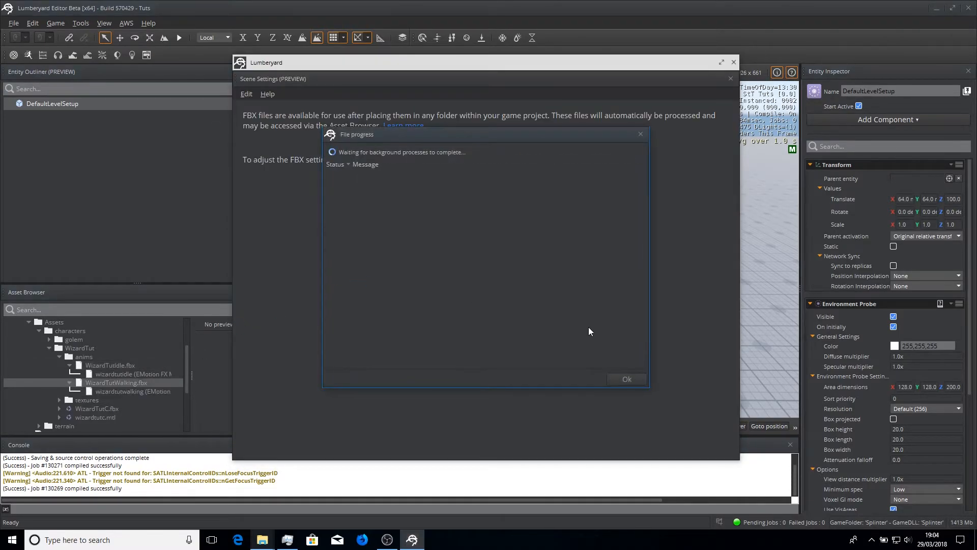
left_click(627, 377)
left_click(481, 212)
left_click(536, 224)
- Add a Compression settings modifier to the walking motion with max translation and rotation error tolerances of 0.0
left_click(698, 187)
left_click(707, 214)
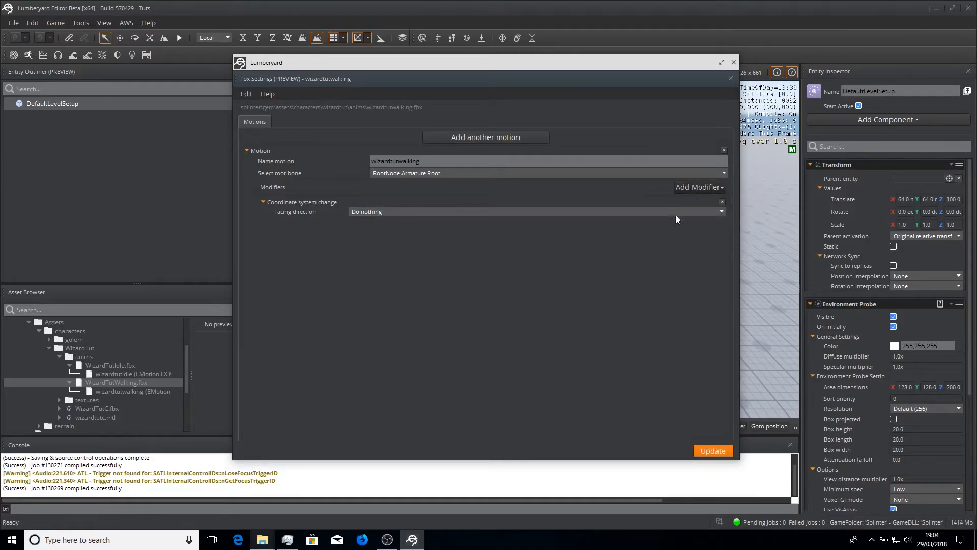
left_click(422, 232)
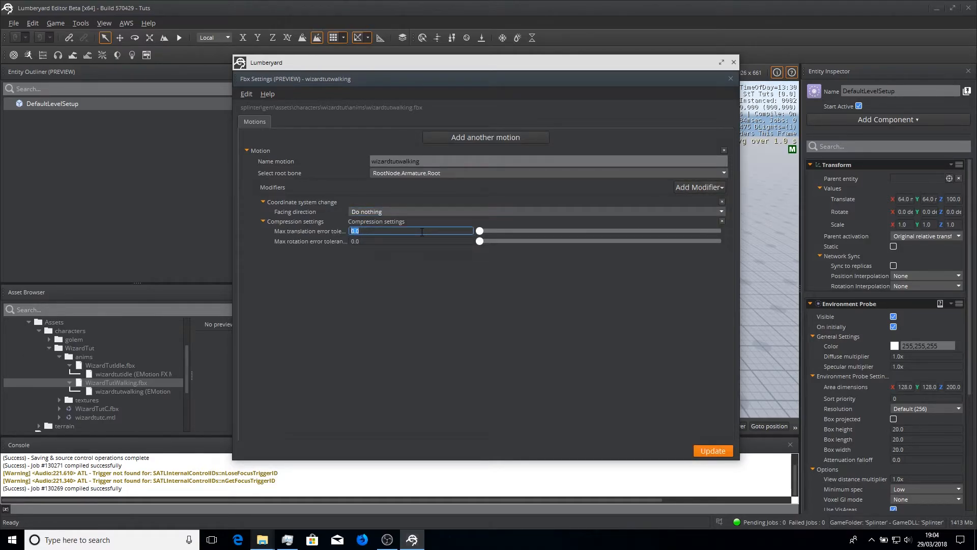
left_click(371, 241)
type("001")
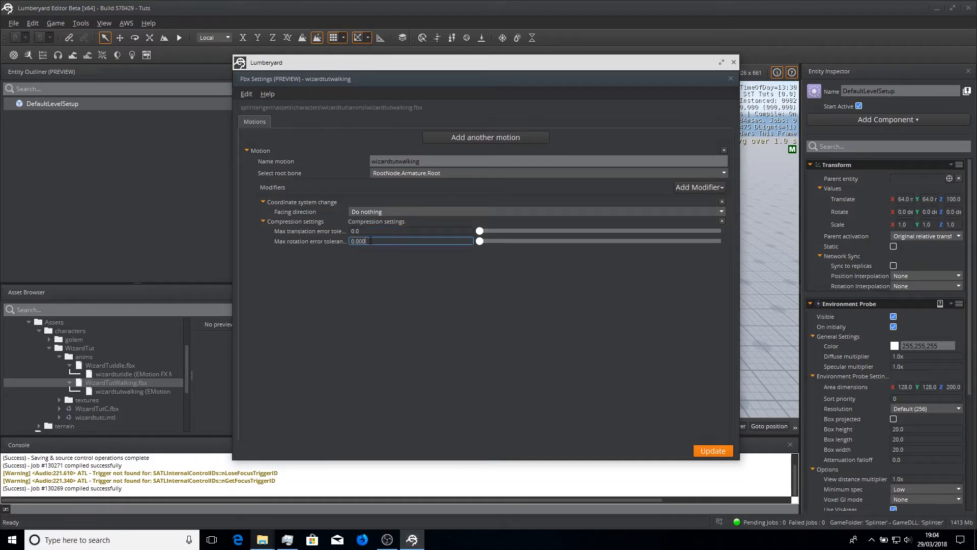
left_click_drag(371, 241, 349, 241)
left_click(463, 327)
- Apply the WizardTutWalking.fbx settings, and select WizardTutC.fbx in the WizardTut folder once its settings window is closed
left_click(729, 451)
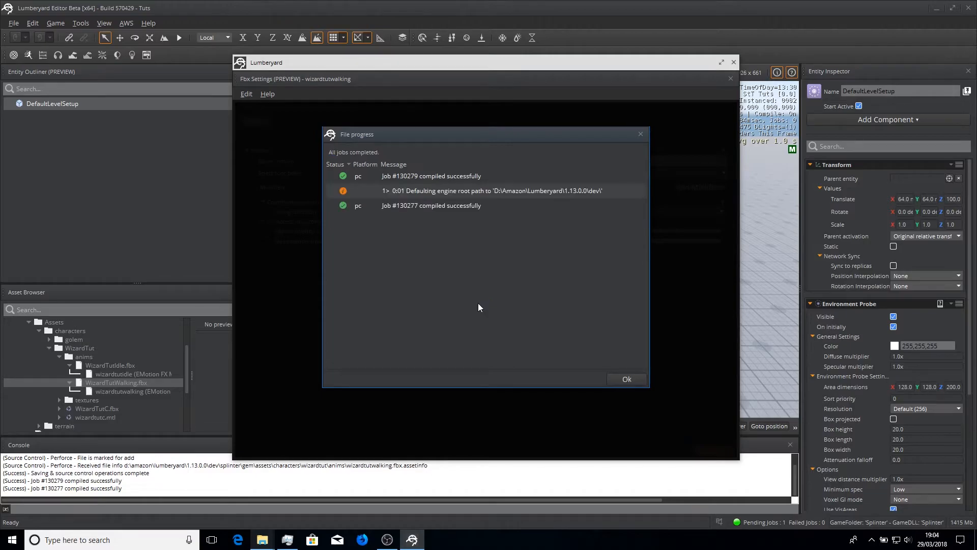
left_click(621, 380)
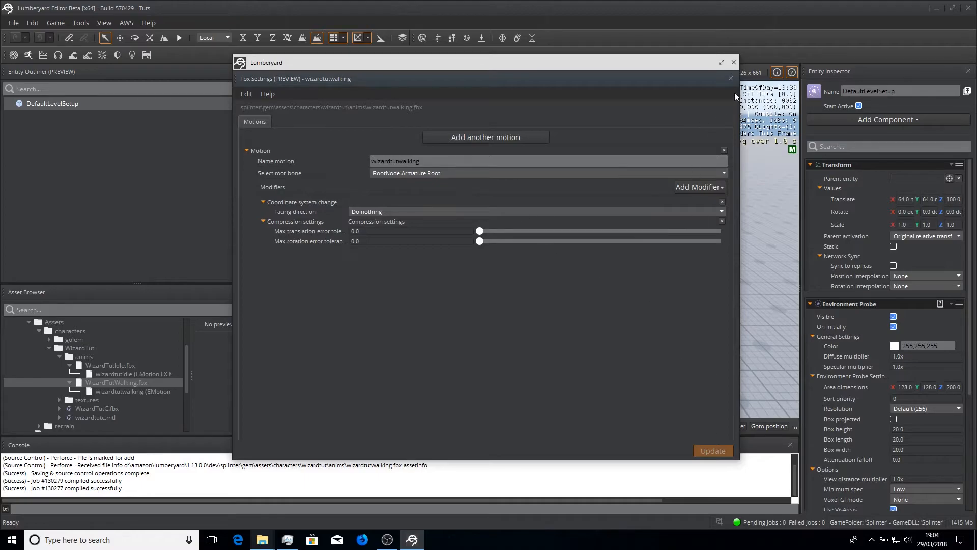
left_click(734, 63)
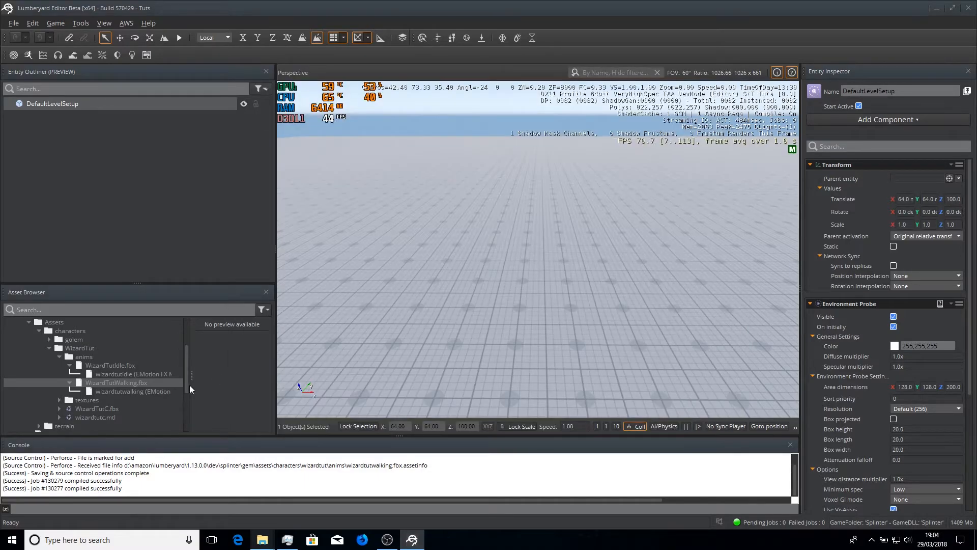
left_click(96, 409)
scroll(96, 408, "down", 2)
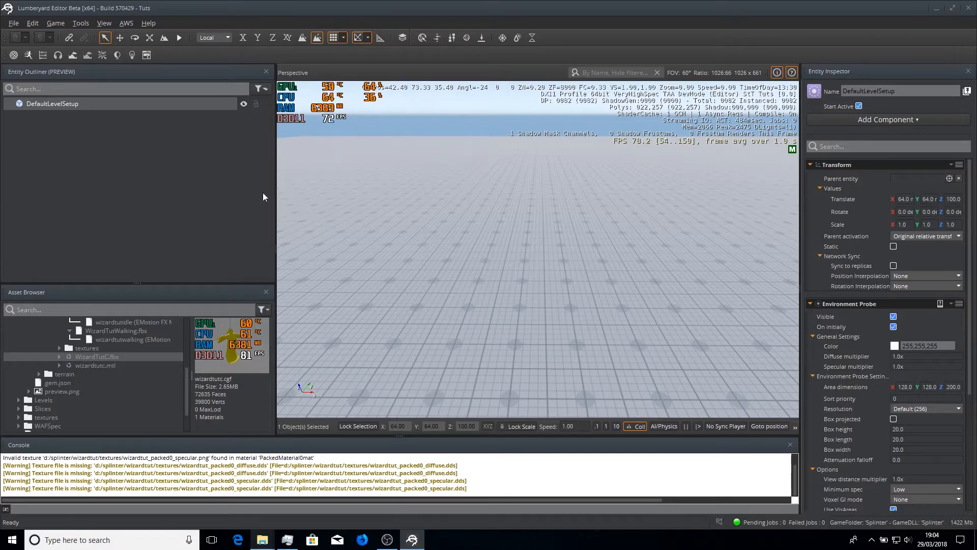
- Create a new entity on the ground in front of the view and name it WizardTut
right_click(549, 287)
left_click(564, 293)
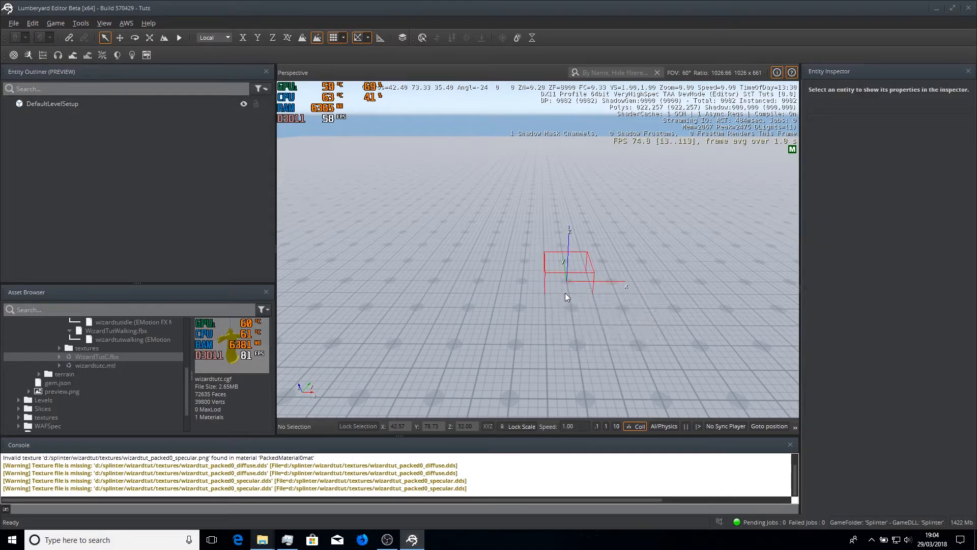
double_click(51, 115)
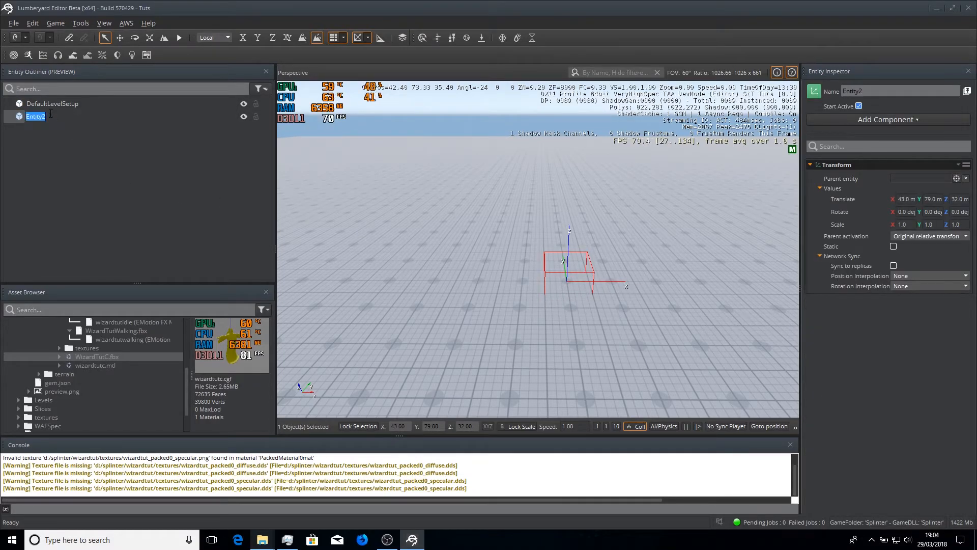
key("BackSpace")
type("Wiza")
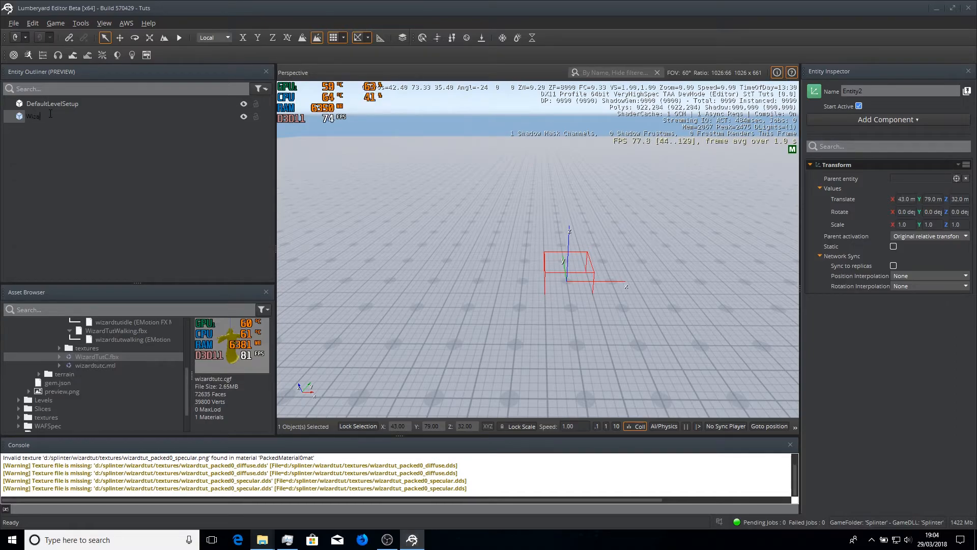
type("rdTut")
key("Return")
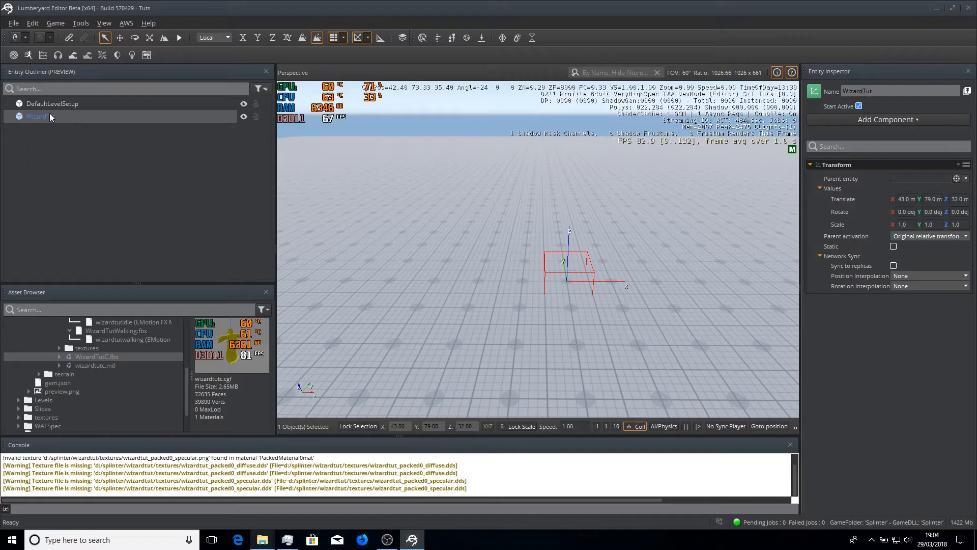
- Create a child entity under WizardTut and name it Camera
right_click(50, 114)
left_click(65, 131)
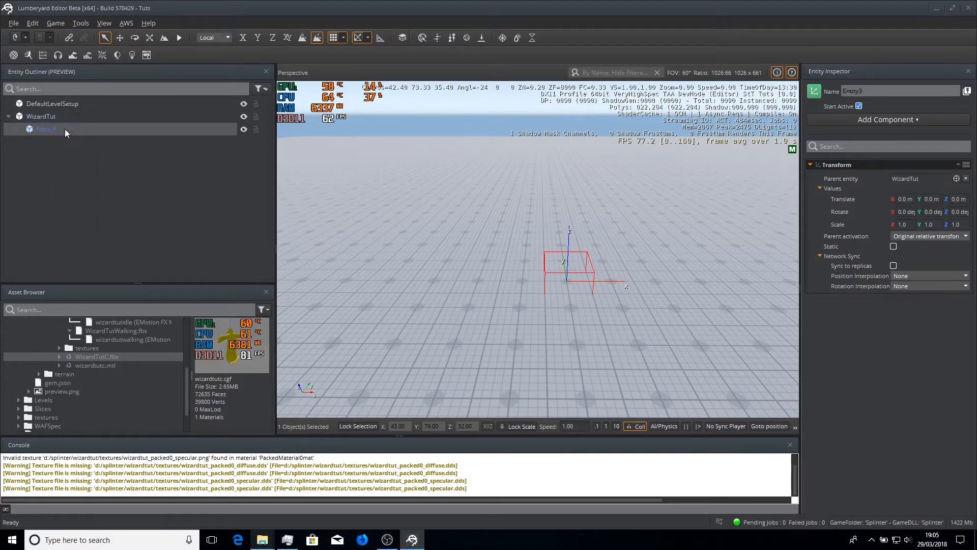
double_click(65, 129)
type("Camera")
key("Return")
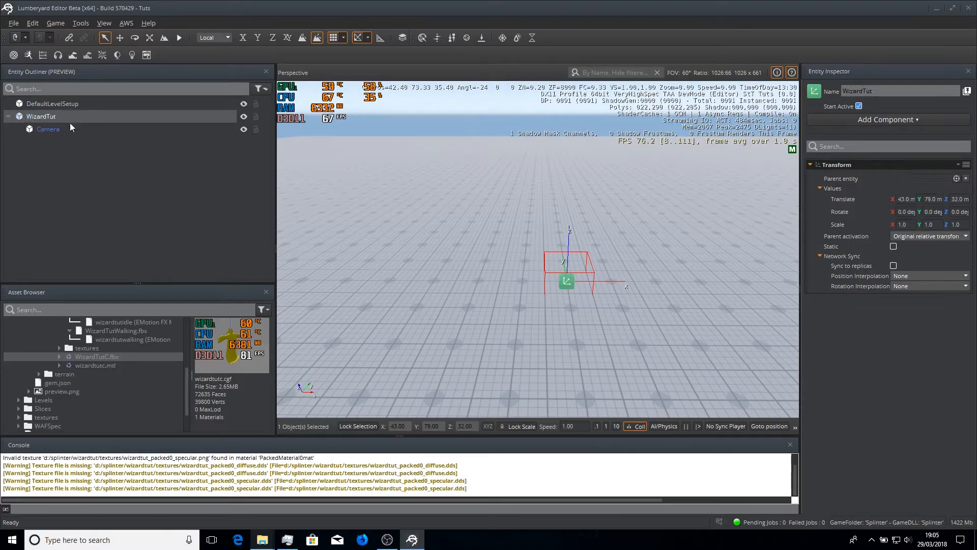
- Create a second child entity under WizardTut and name it Wizard
left_click(60, 114)
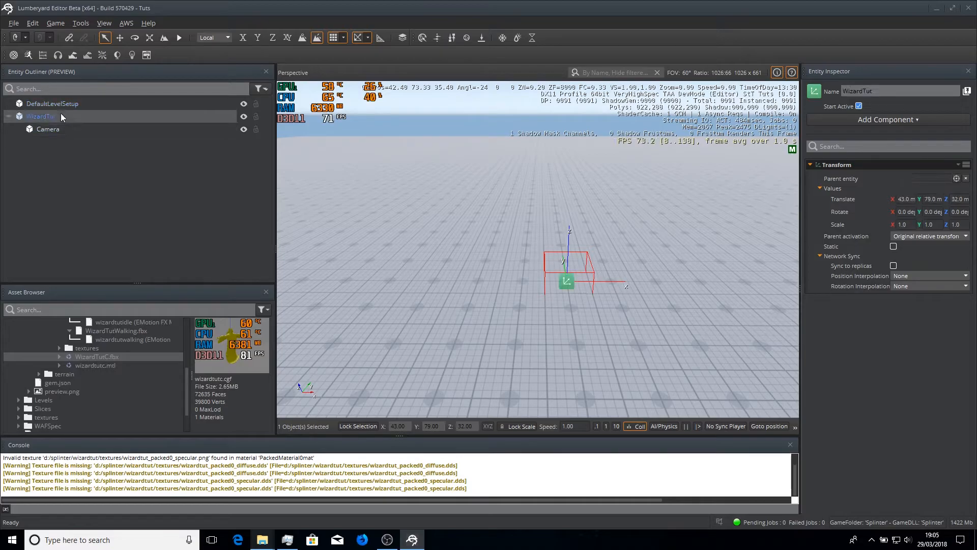
right_click(61, 114)
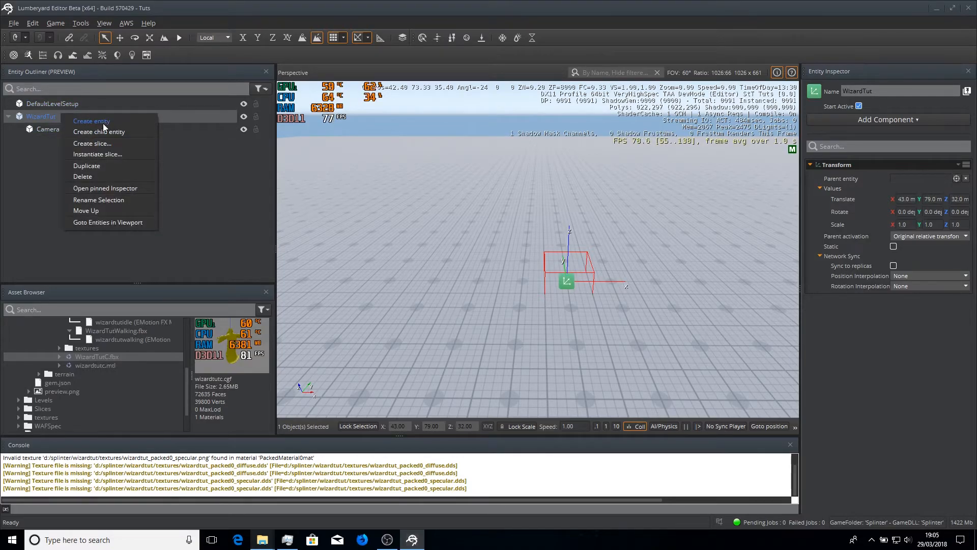
left_click(103, 128)
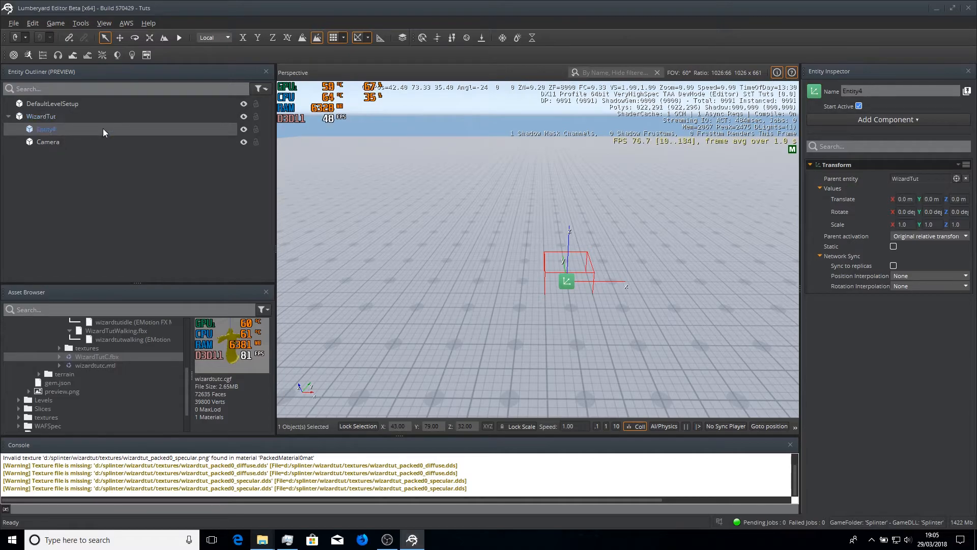
double_click(103, 128)
key("BackSpace")
type("Wiza")
key("BackSpace")
type("Wizar")
key("Return")
- Add a Camera component to the Camera entity and set its field of view to 60 degrees
left_click(120, 141)
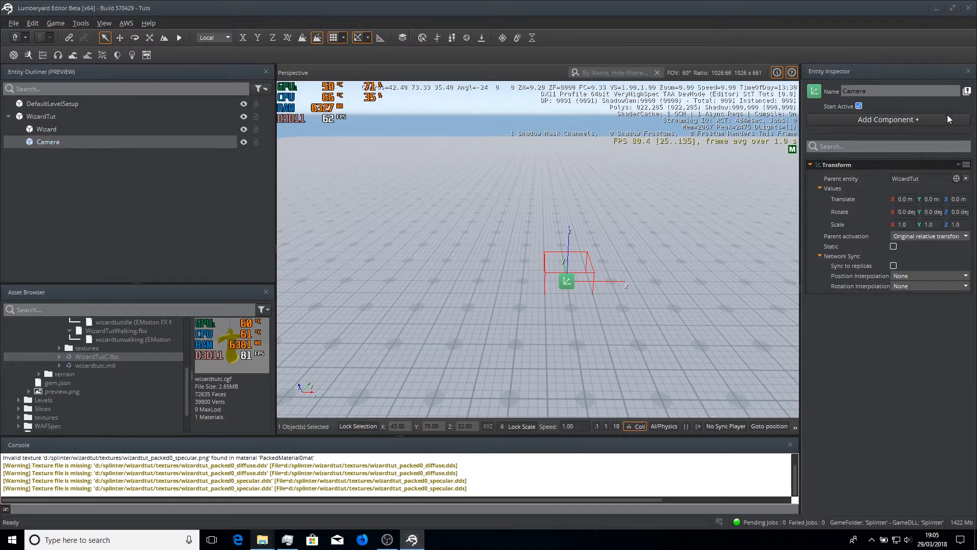
left_click(860, 121)
type("camera")
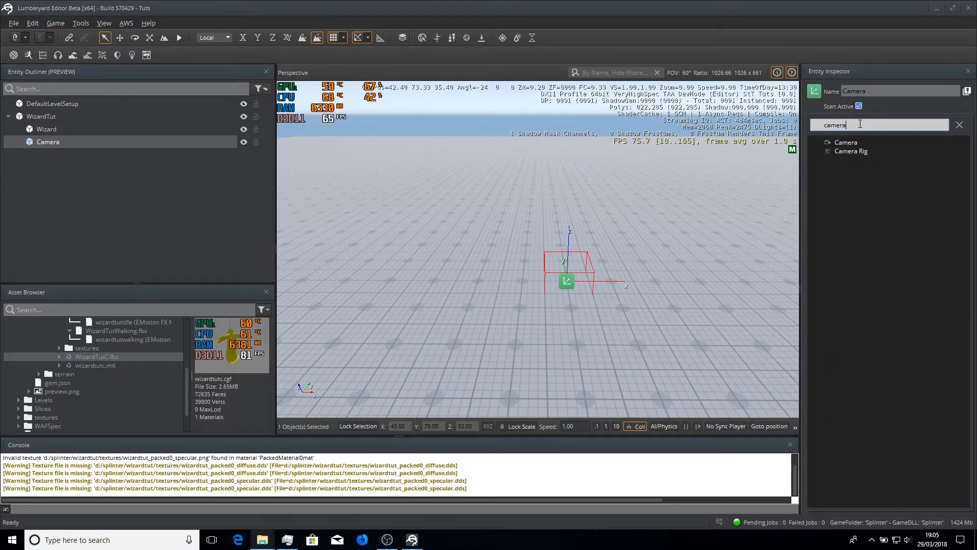
left_click(869, 141)
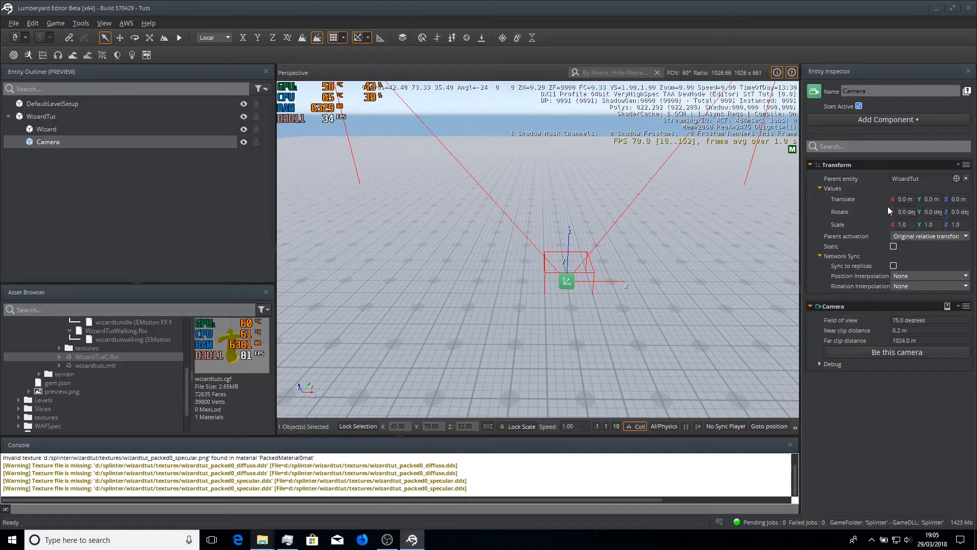
left_click(903, 320)
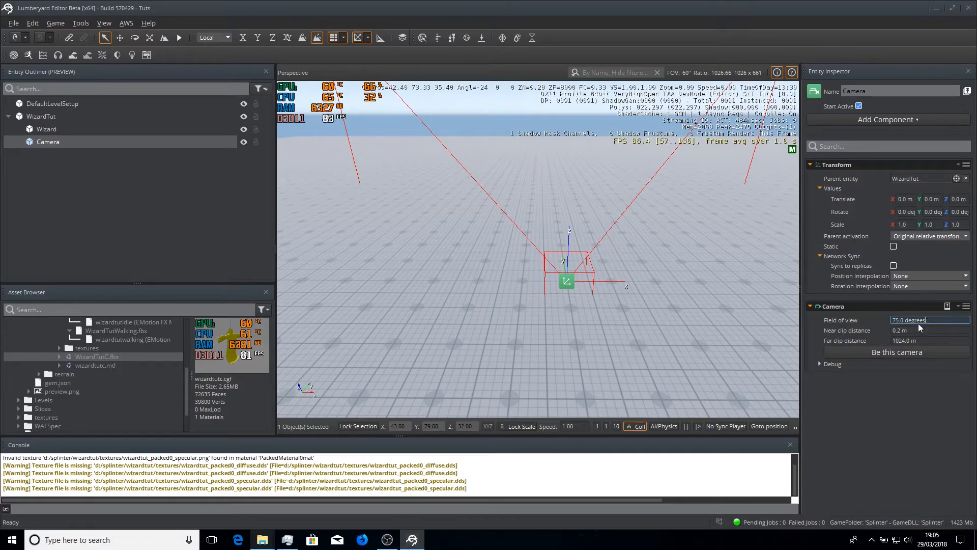
key("Delete")
key("BackSpace")
type("60")
key("Return")
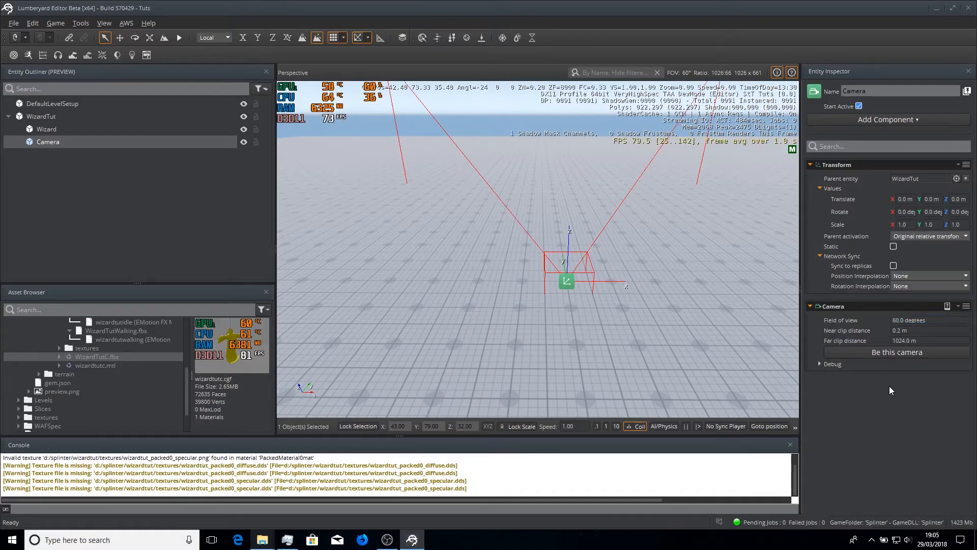
- Add an Actor component to the Wizard entity and assign the wizardtutc actor from WizardTutC.fbx as its actor asset
left_click(76, 129)
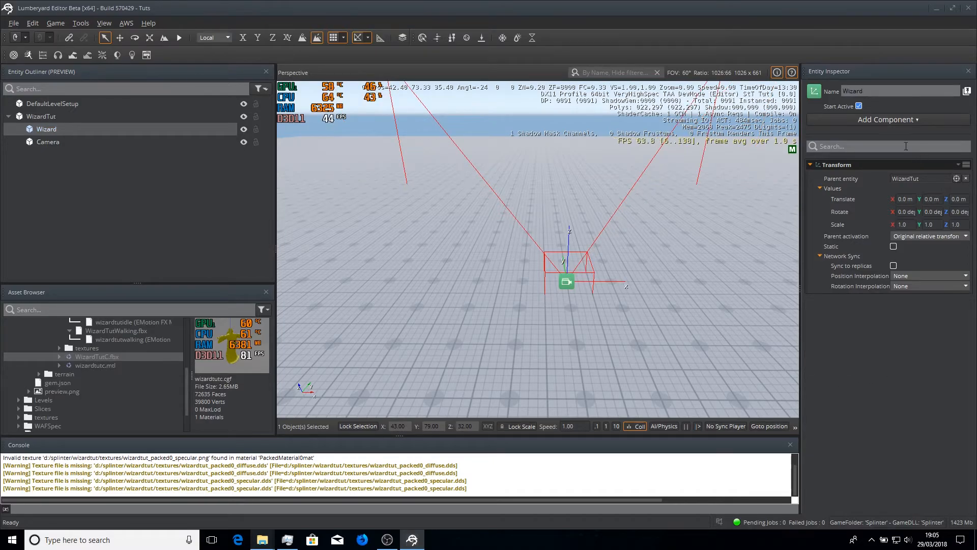
left_click(896, 119)
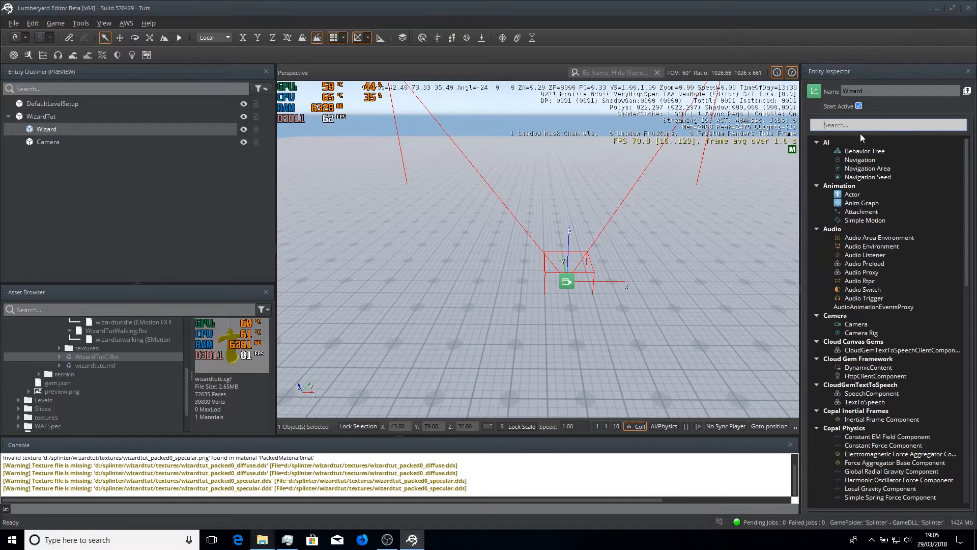
left_click(853, 195)
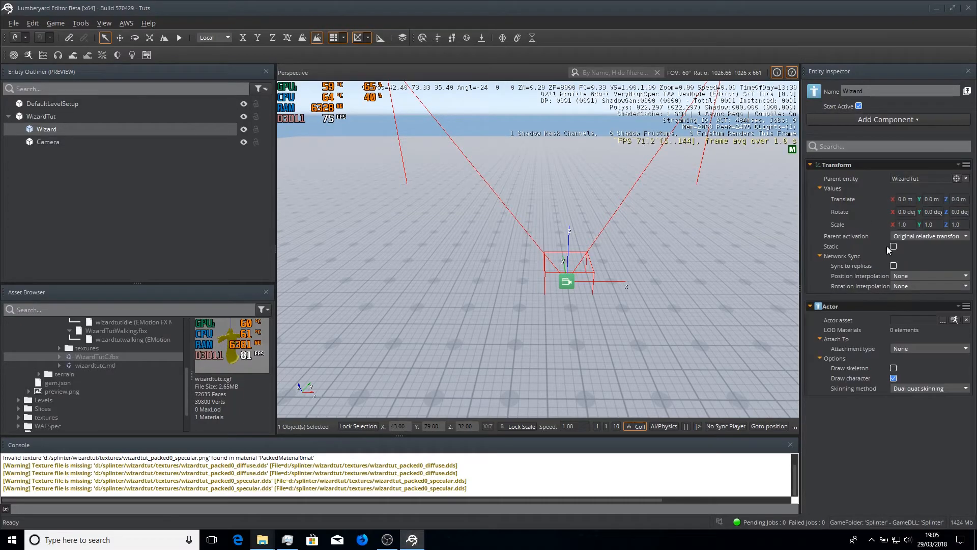
left_click(943, 320)
left_click(372, 240)
left_click(372, 239)
left_click(382, 248)
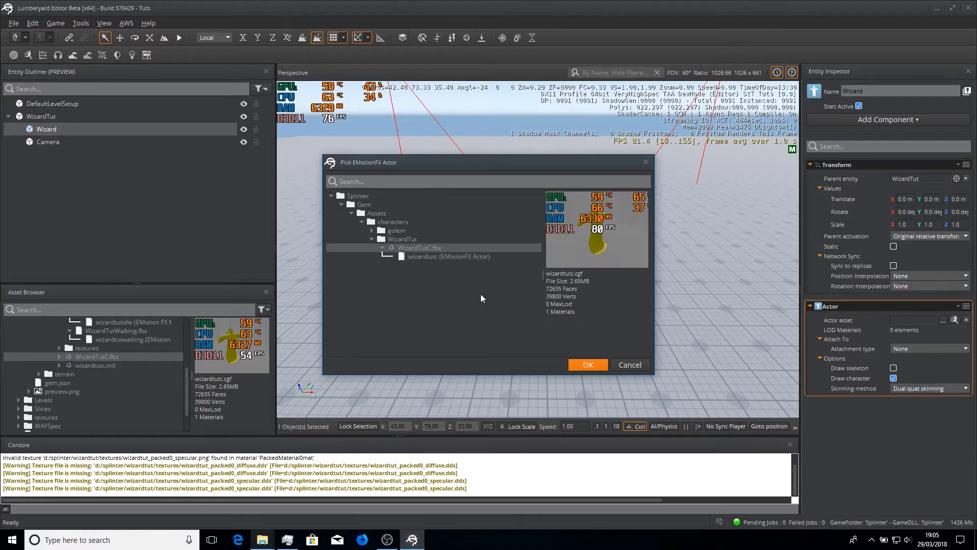
left_click(585, 364)
- Examine the wizard actor in the viewport from close up and from its front side
scroll(630, 336, "up", 5)
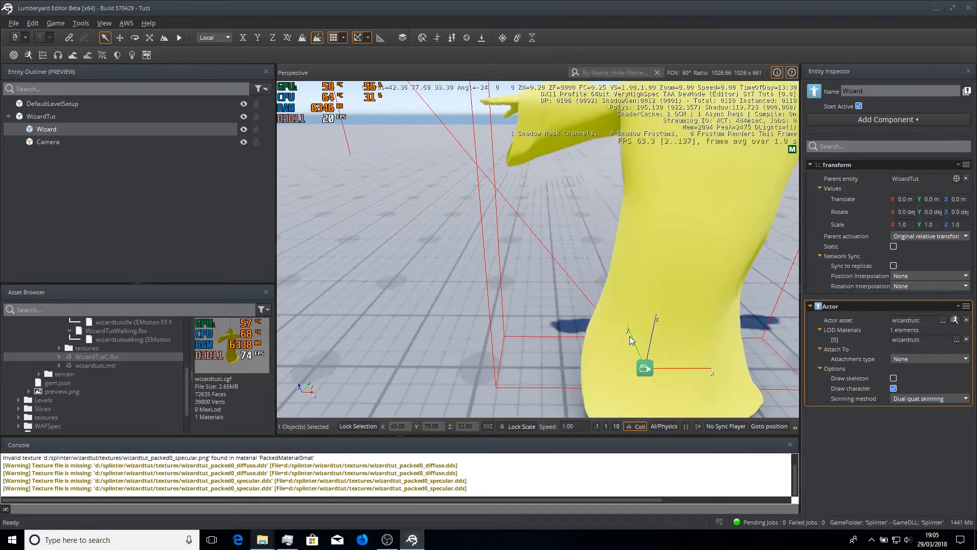
scroll(630, 336, "down", 1)
middle_click_drag(744, 278, 733, 275)
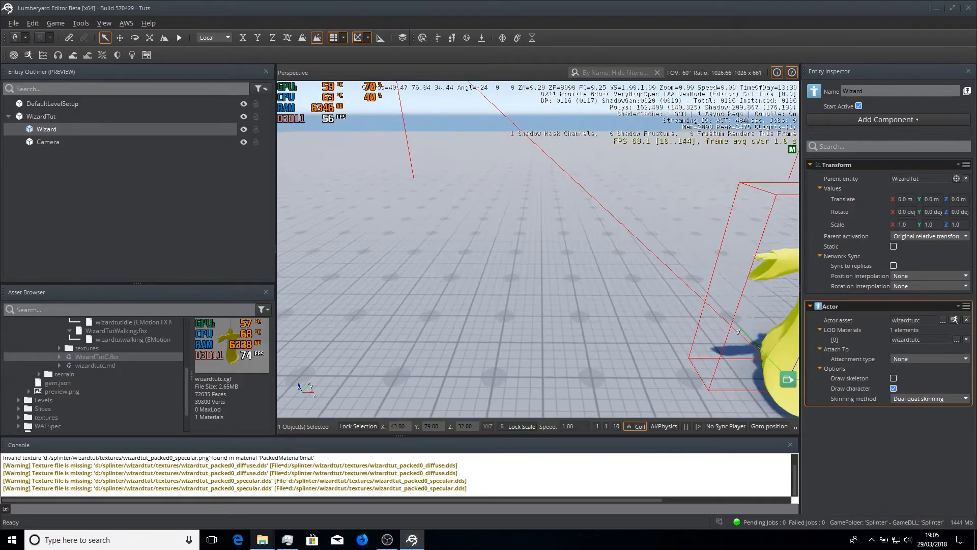
right_click_drag(556, 251, 779, 236)
key("a")
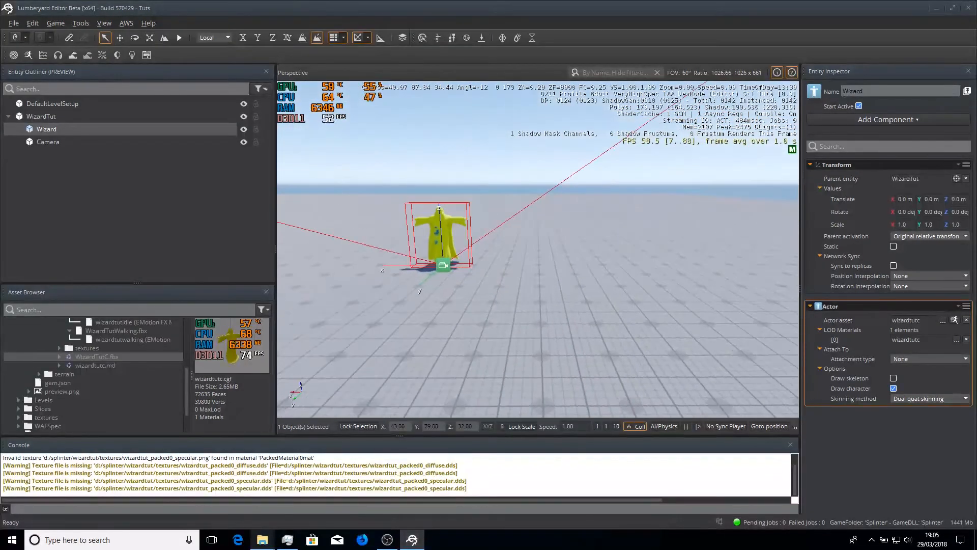
- Examine the wizard model's missing textures up close from the front, with the camera speed set to 0.1
key("w")
key("a")
key("d")
key("a")
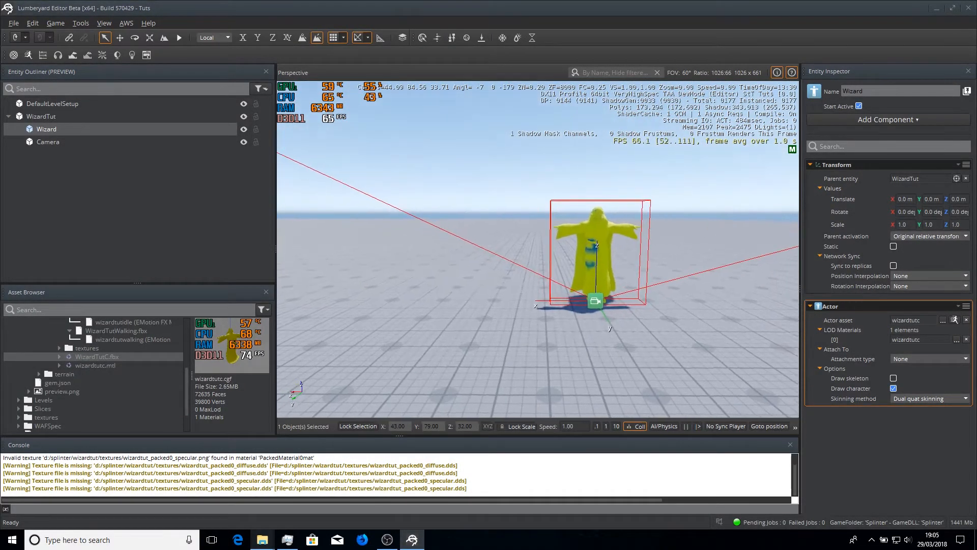
right_click_drag(442, 407, 458, 410)
left_click(596, 426)
right_click_drag(614, 374, 597, 362)
key("w")
key("d")
key("s")
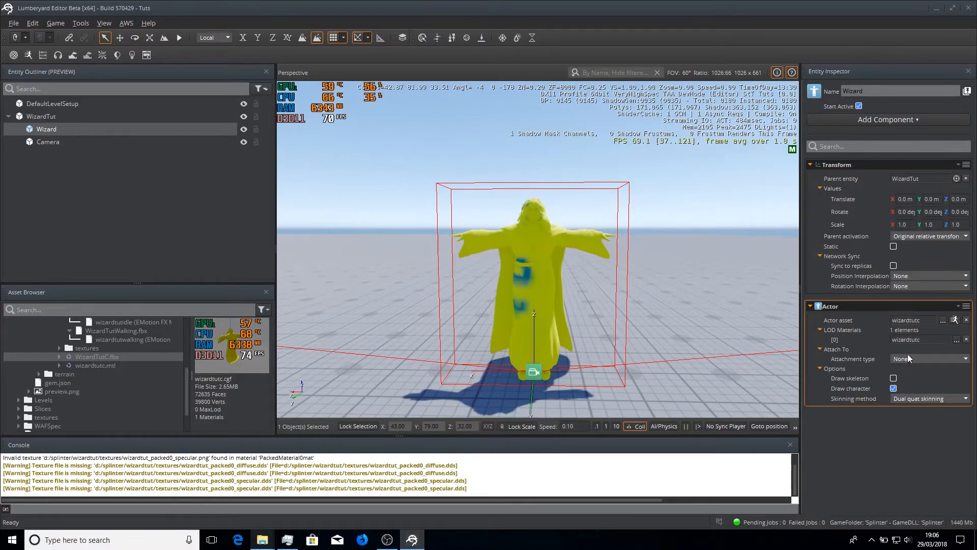
- Open the Material Editor and display it as a separate full-screen window
left_click(107, 364)
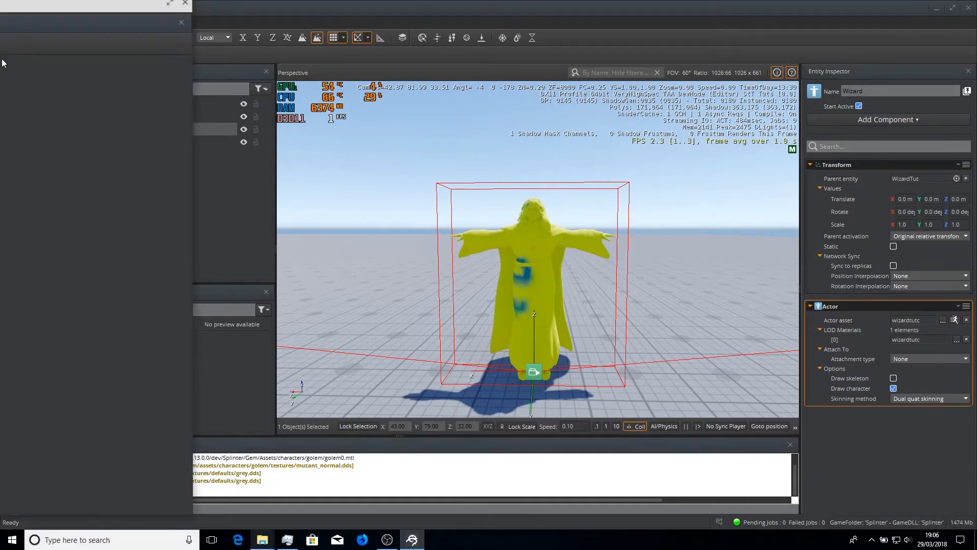
left_click_drag(82, 7, 876, 78)
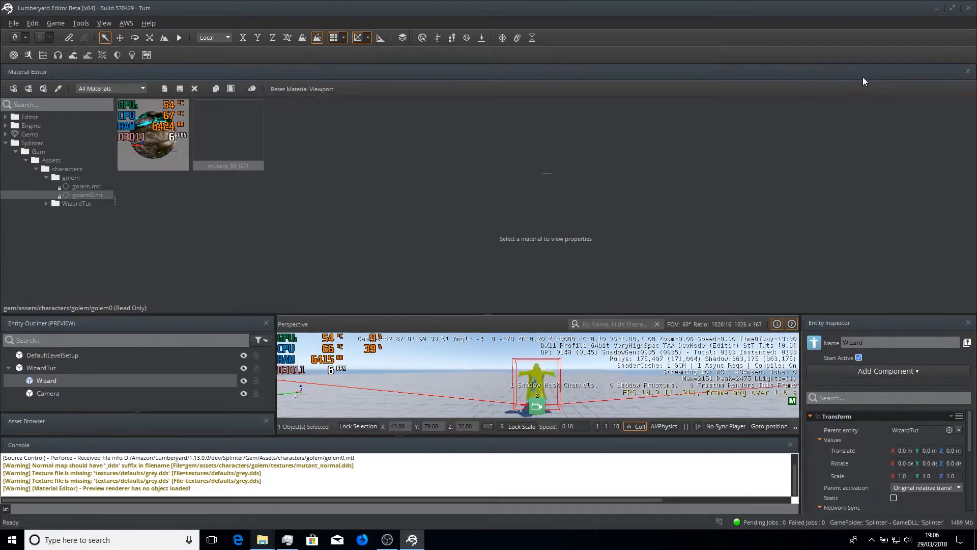
left_click_drag(796, 72, 685, 159)
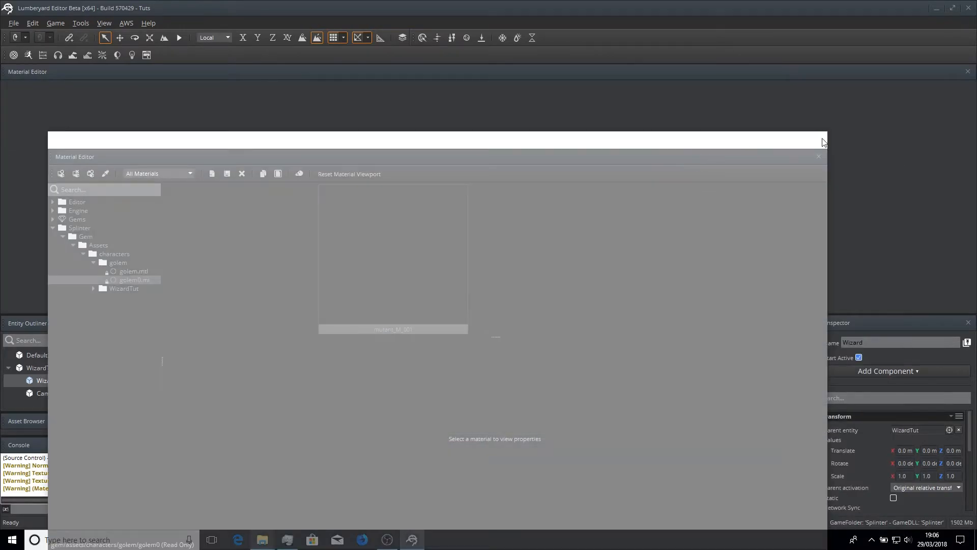
left_click(809, 138)
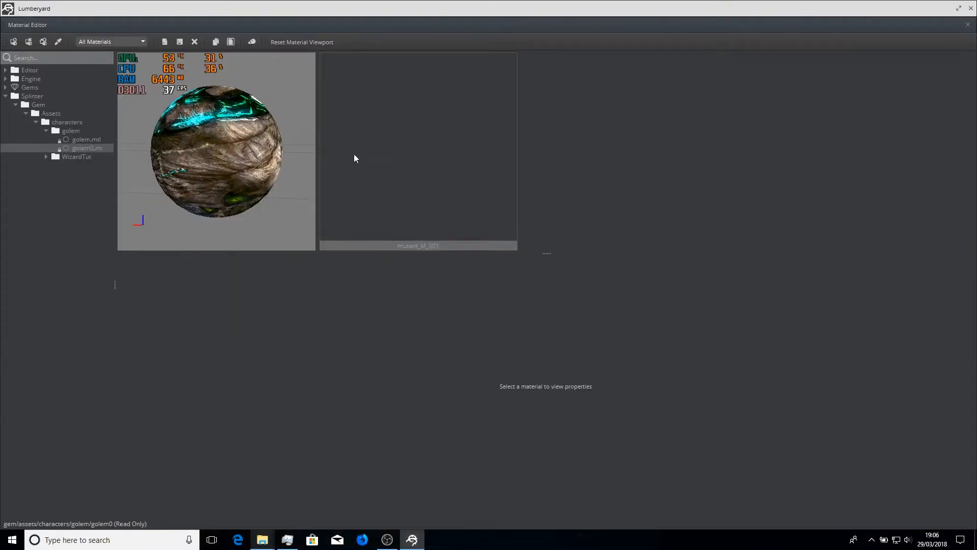
- Load the wizardtutc material from the WizardTut folder and select its PackedMaterial0mat submaterial
double_click(50, 157)
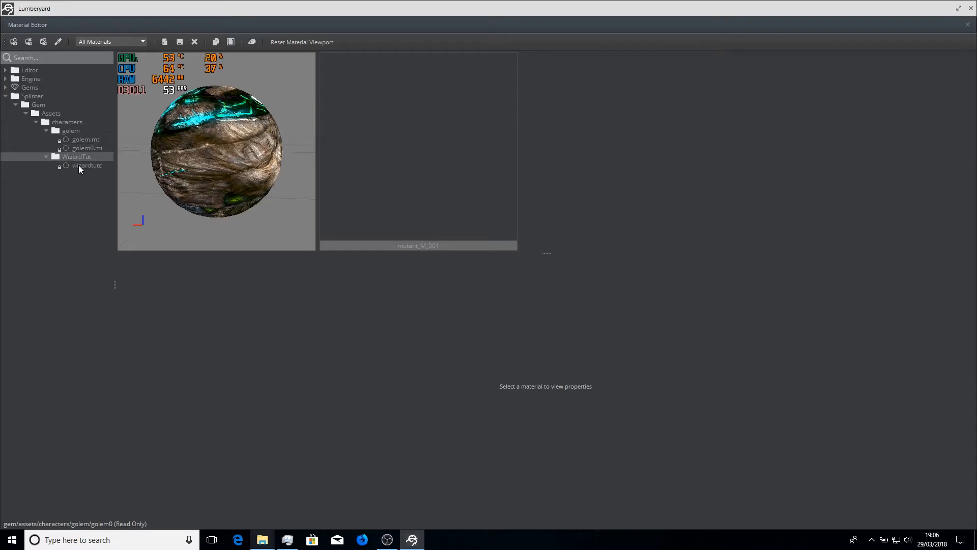
left_click(78, 164)
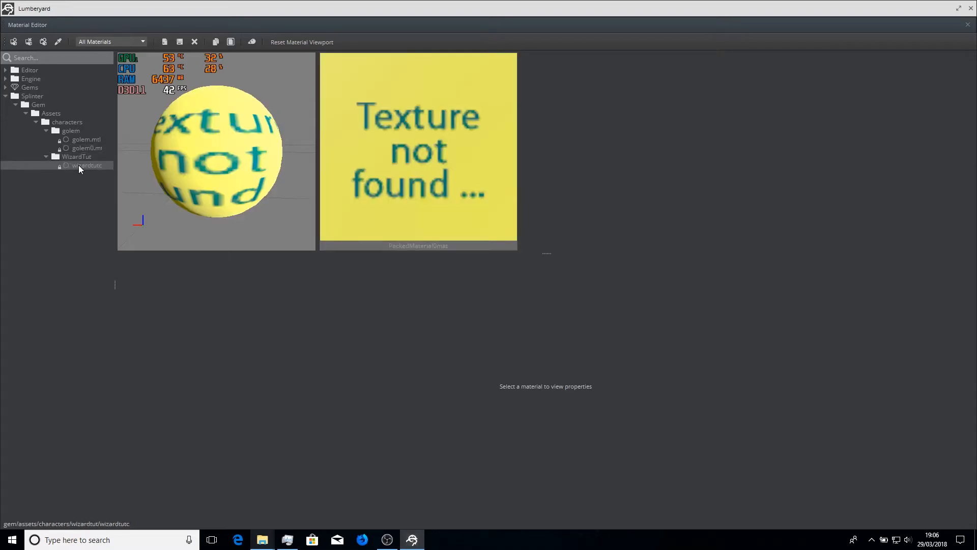
left_click(425, 121)
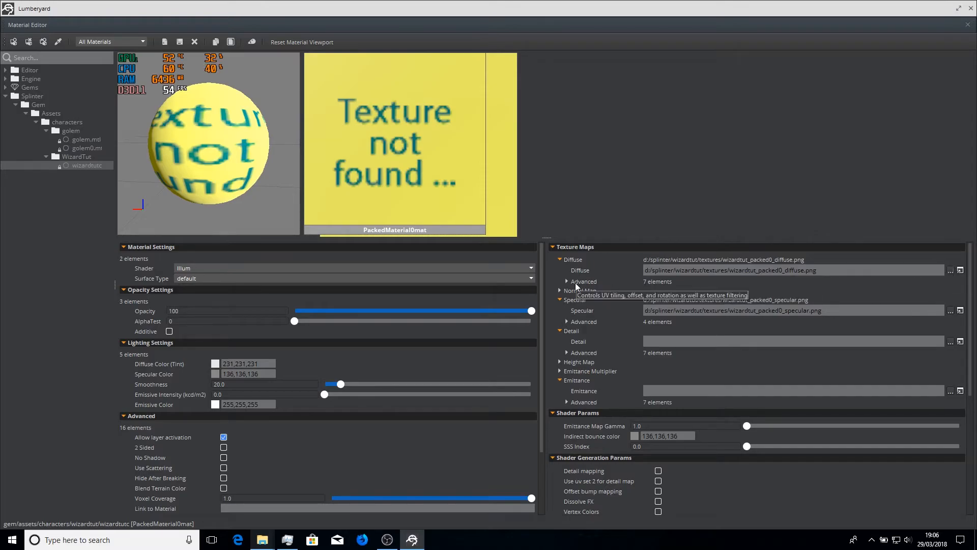
- Expand the Normal Map texture settings and collapse the Detail and Emittance sections
left_click(559, 291)
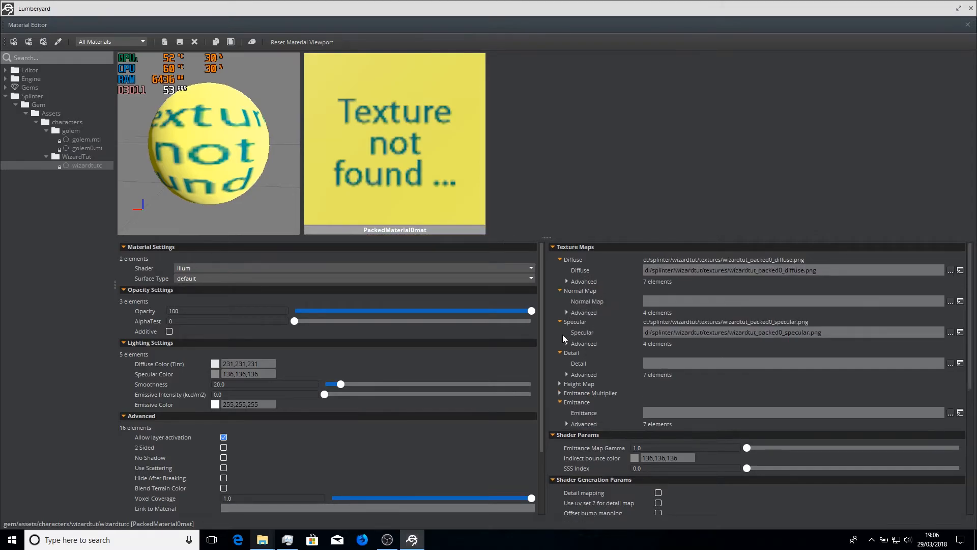
left_click(558, 352)
left_click(563, 380)
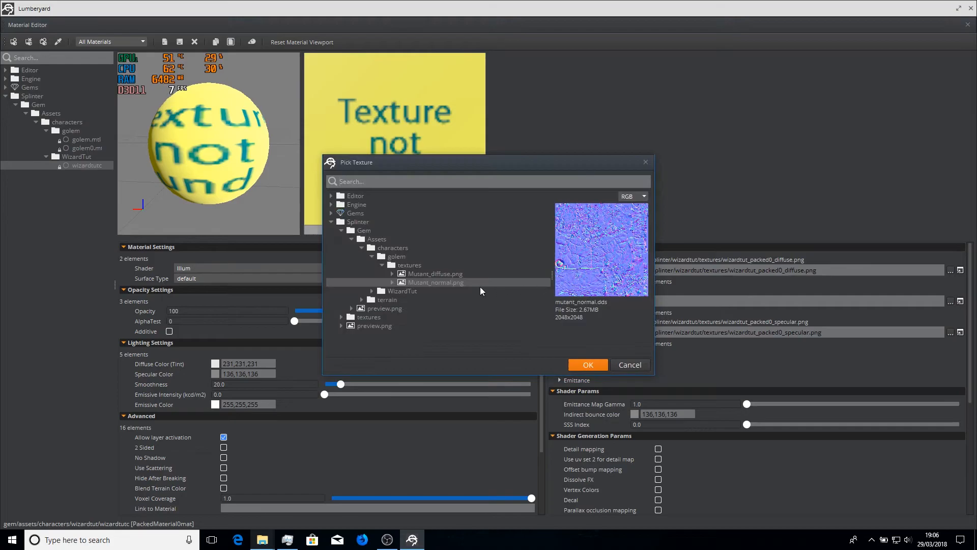
- Assign WizardTut_Packed0_diff.png from the WizardTut textures folder as the material's diffuse texture
left_click(362, 248)
left_click(363, 248)
left_click(372, 257)
left_click(371, 264)
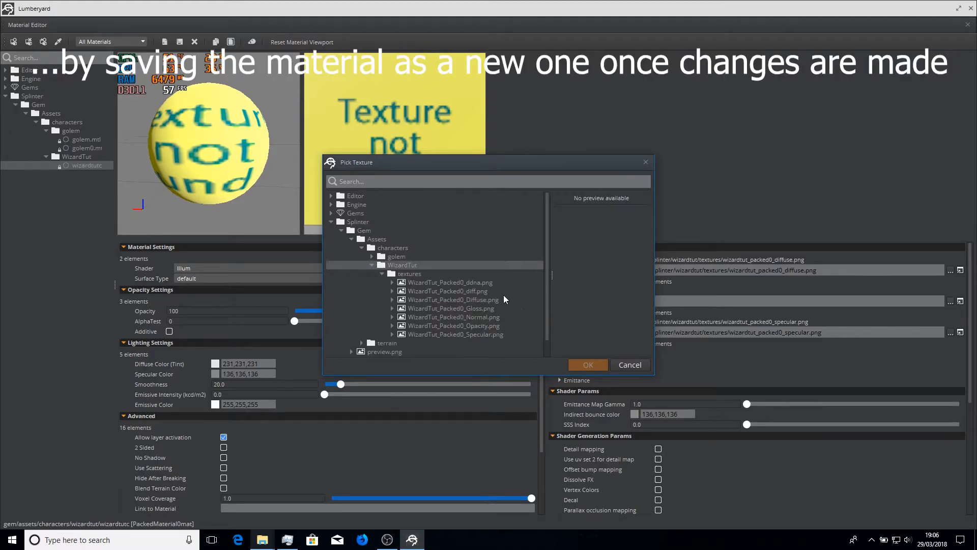
left_click(471, 291)
left_click(590, 367)
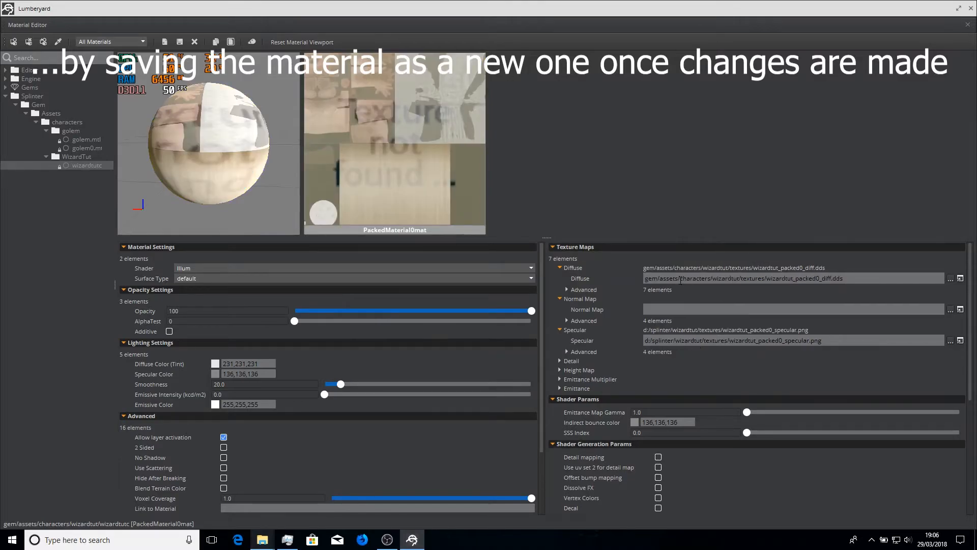
- Assign WizardTut_Packed0_ddna.png as the normal map and WizardTut_Packed0_Specular.png as the specular map
left_click(950, 310)
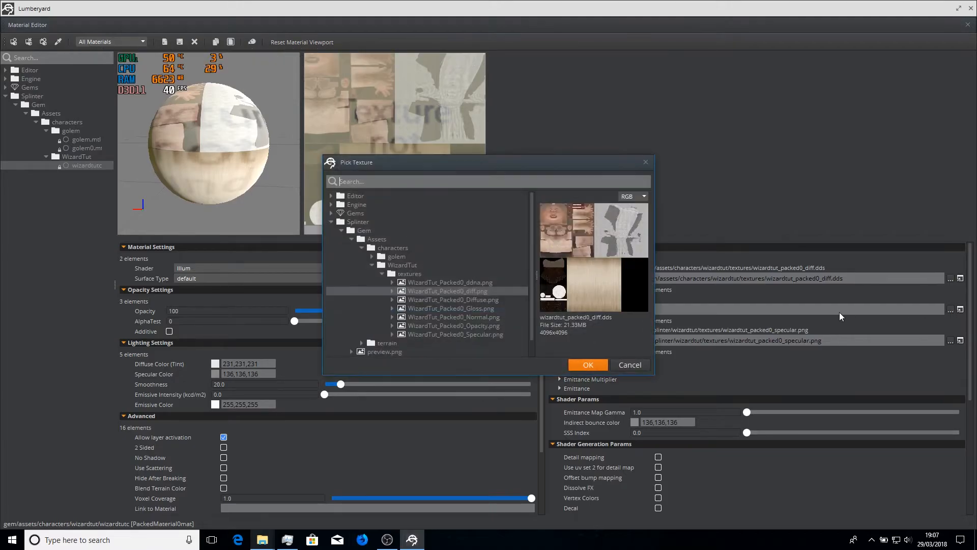
left_click(478, 283)
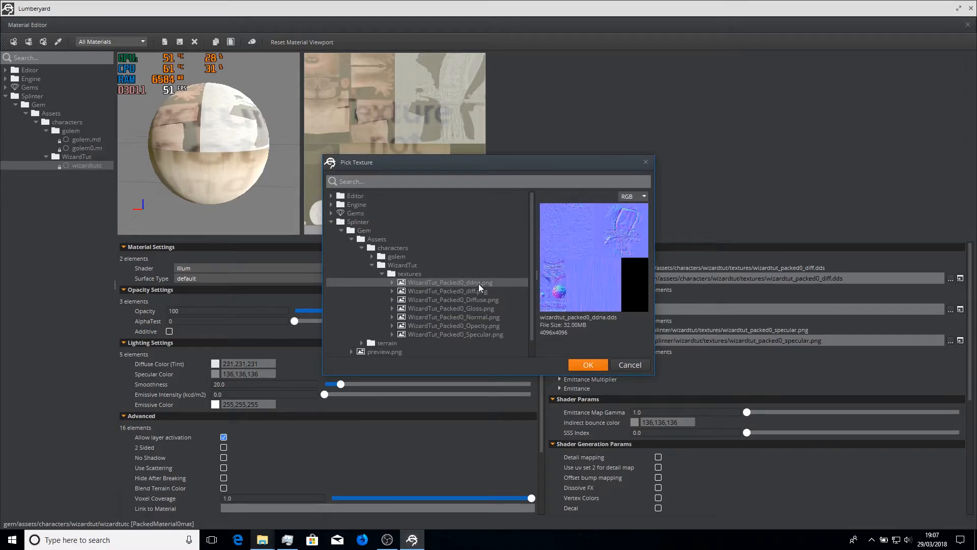
left_click(587, 364)
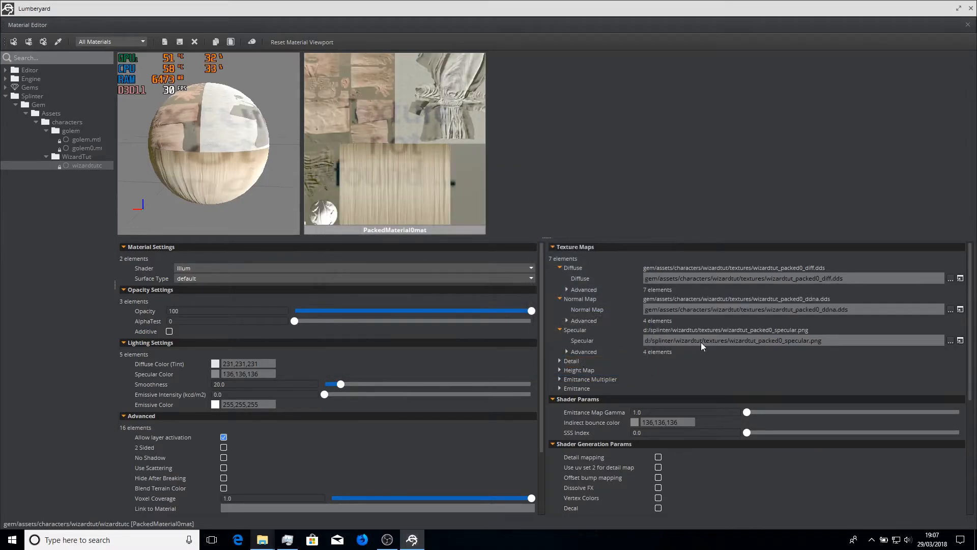
left_click(950, 341)
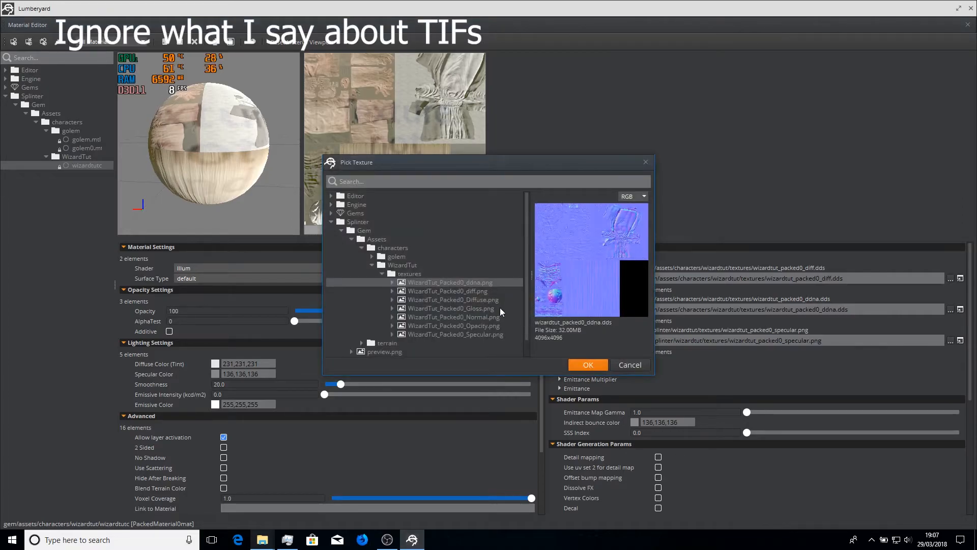
left_click(475, 333)
left_click(575, 360)
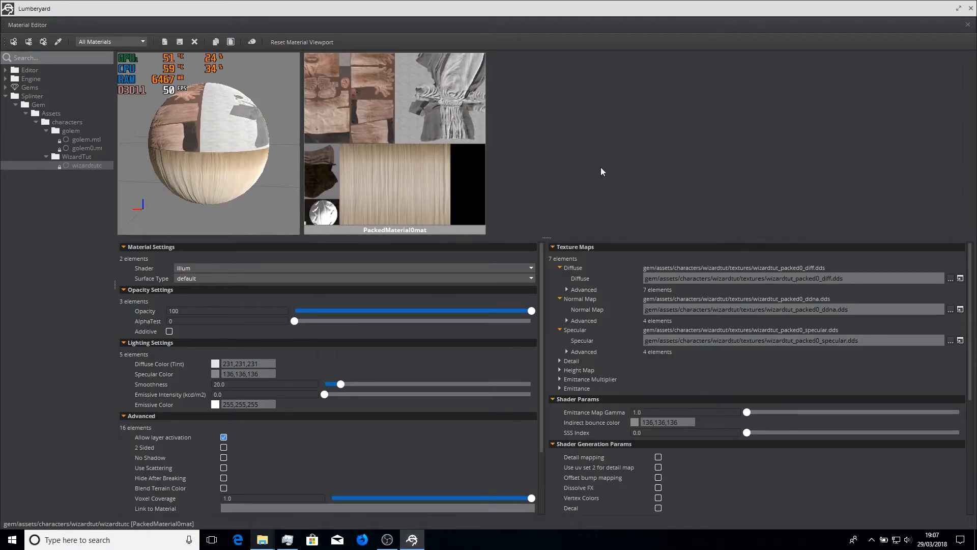
- Save the wizardtutc material and return to the level viewport
left_click(178, 43)
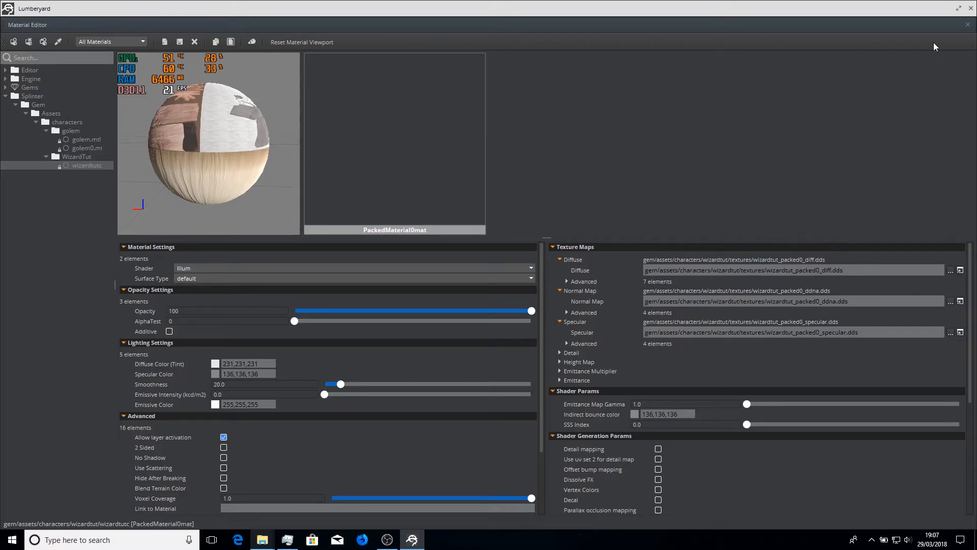
left_click(933, 10)
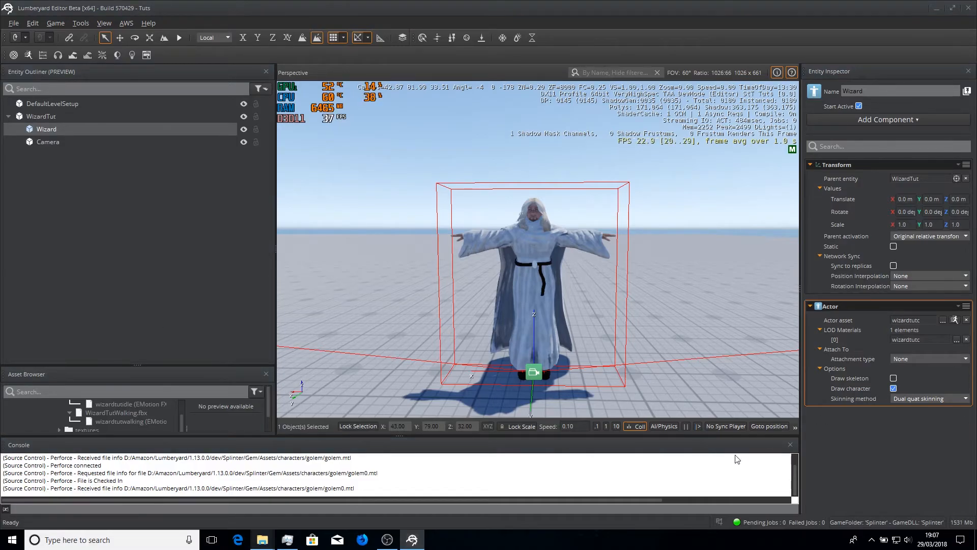
- Examine the textured wizard's face, robe and belt in the viewport from close up and farther away
left_click(699, 185)
key("w")
right_click_drag(692, 197, 687, 224)
key("w")
key("s")
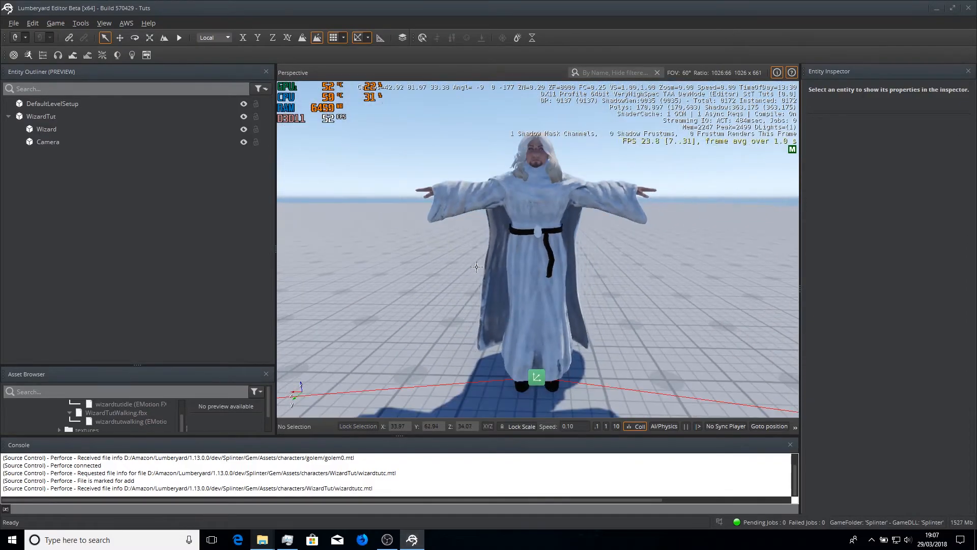
left_click(528, 229)
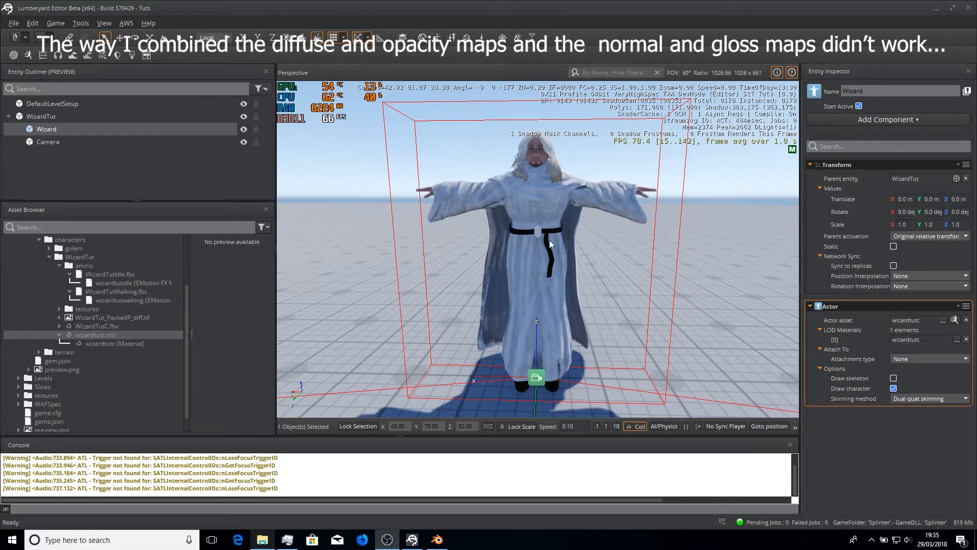
left_click(707, 280)
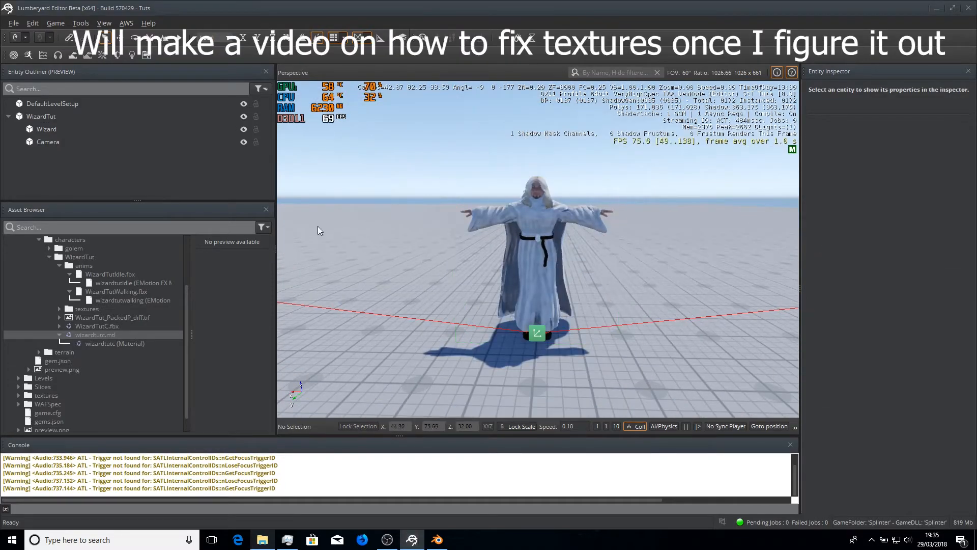
- Open the Animation Editor and load the wizardtutc EMotionFX actor from the WizardTut folder
left_click(80, 23)
left_click(105, 37)
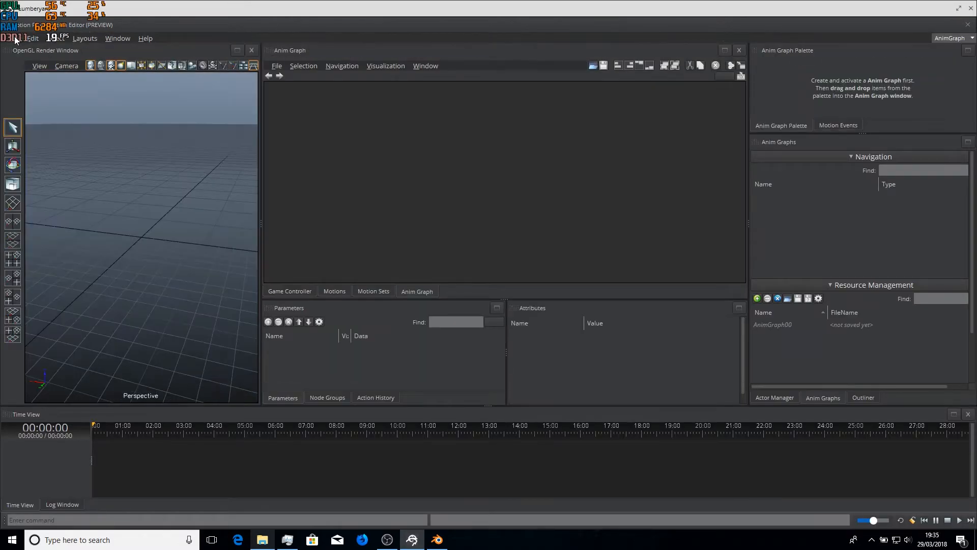
left_click(14, 37)
left_click(36, 72)
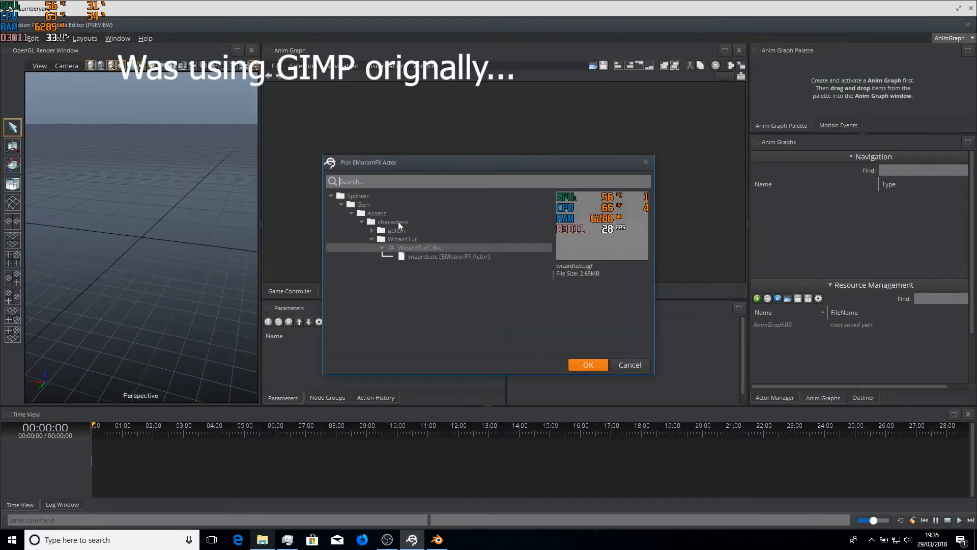
left_click(433, 259)
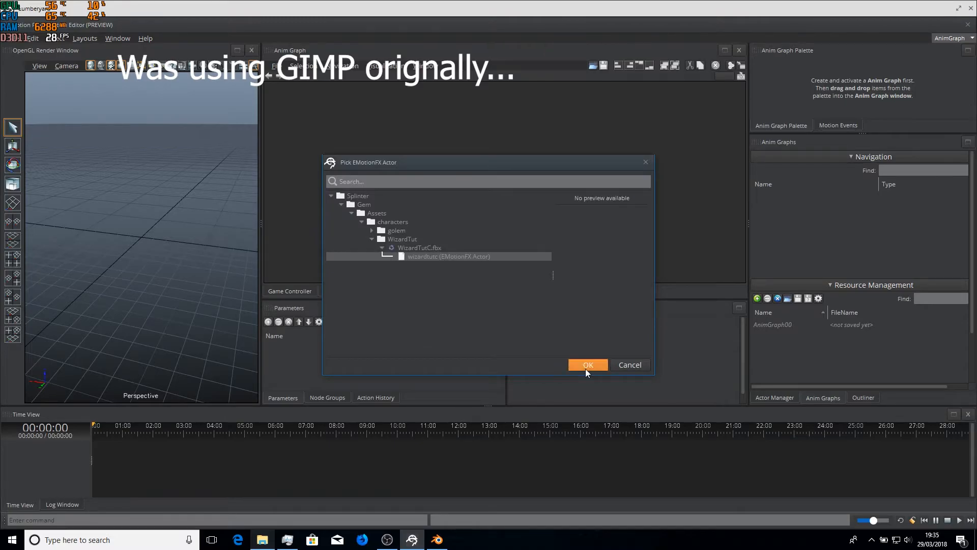
left_click(585, 366)
scroll(144, 139, "up", 3)
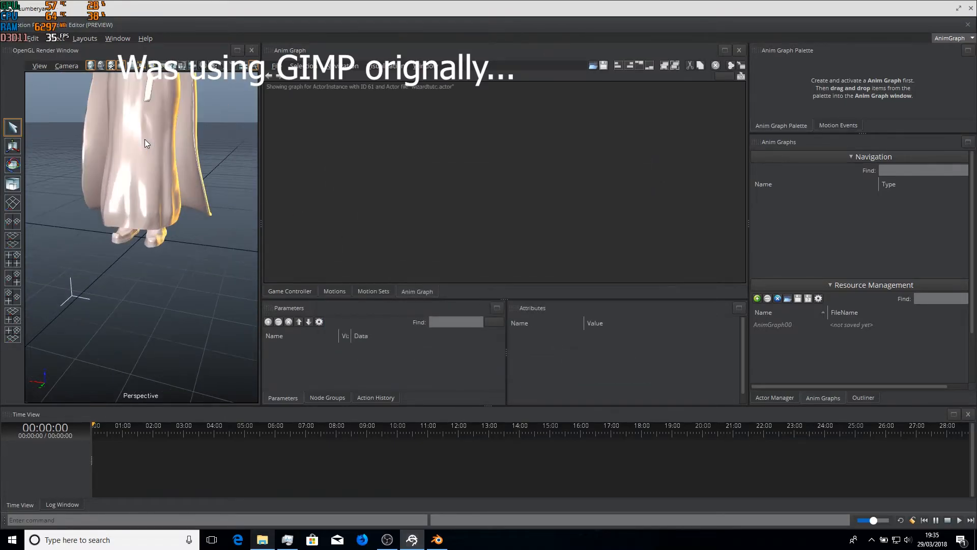
scroll(144, 139, "down", 2)
left_click(14, 38)
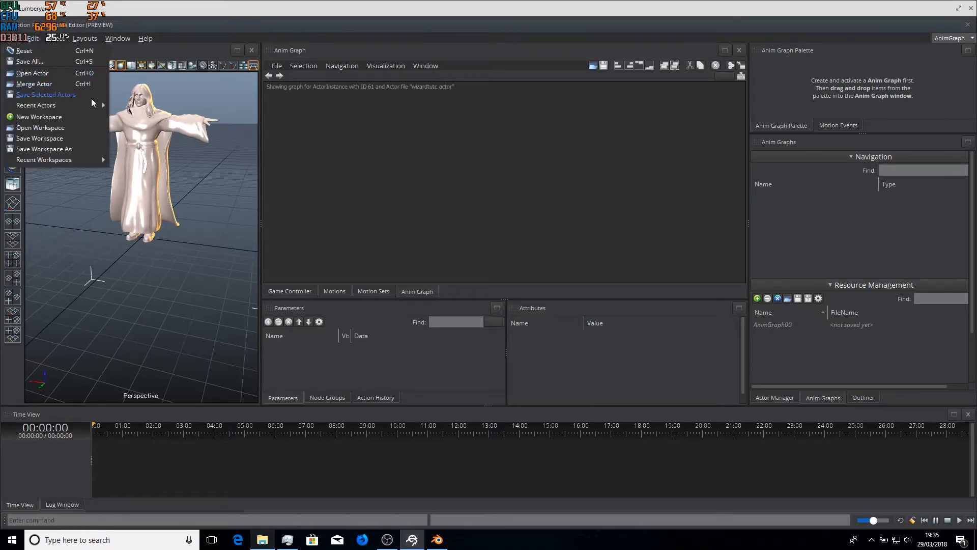
left_click(485, 257)
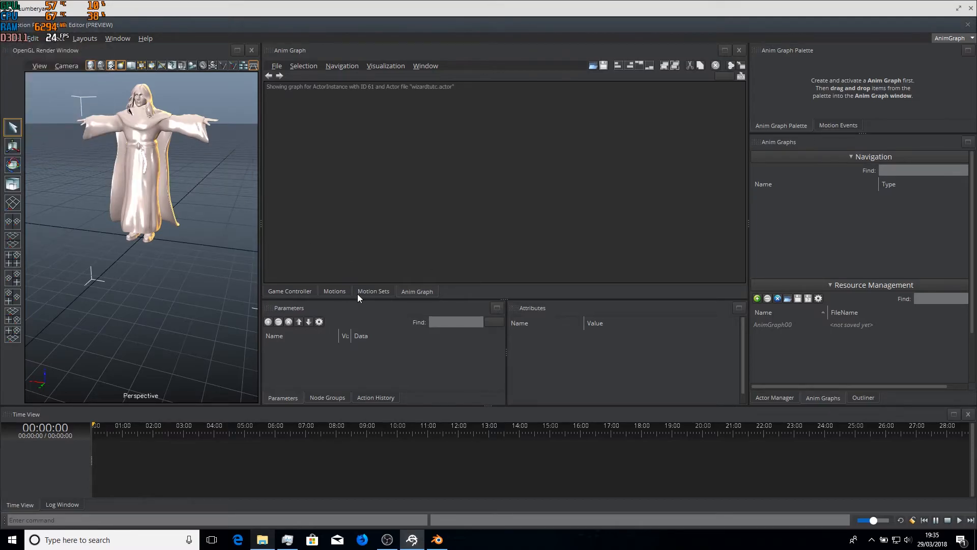
- Remove the existing motion set MotionSet0 and discard its unsaved changes
left_click(347, 293)
left_click(359, 294)
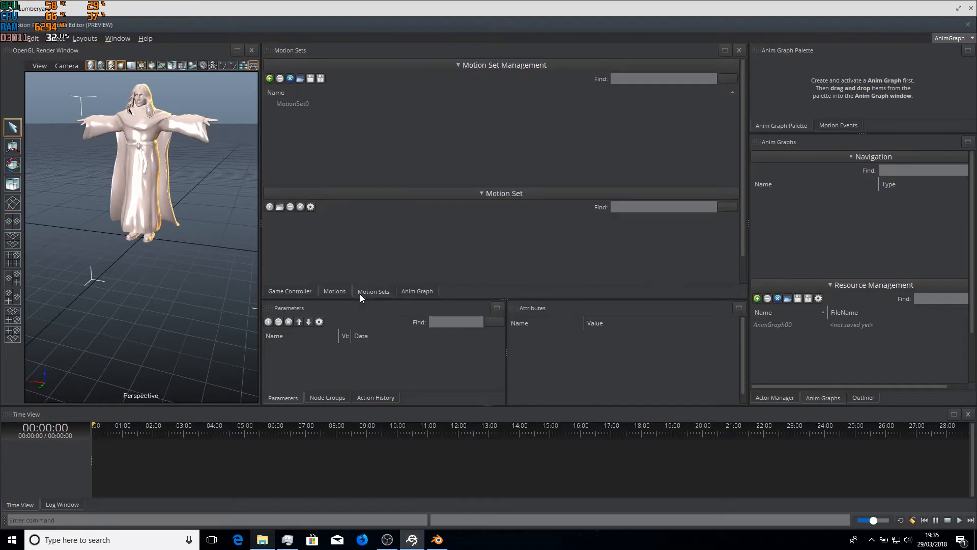
left_click(288, 104)
left_click(280, 78)
left_click(549, 288)
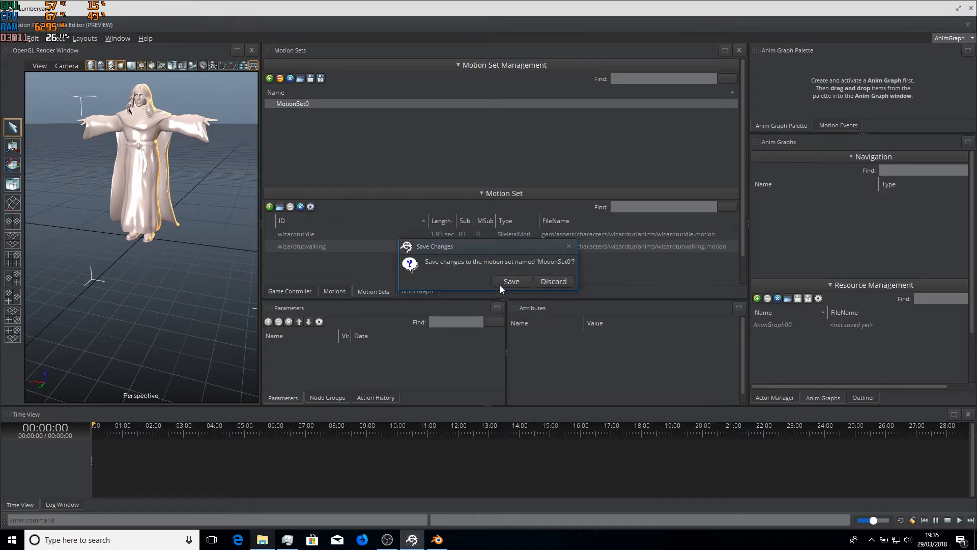
left_click(552, 284)
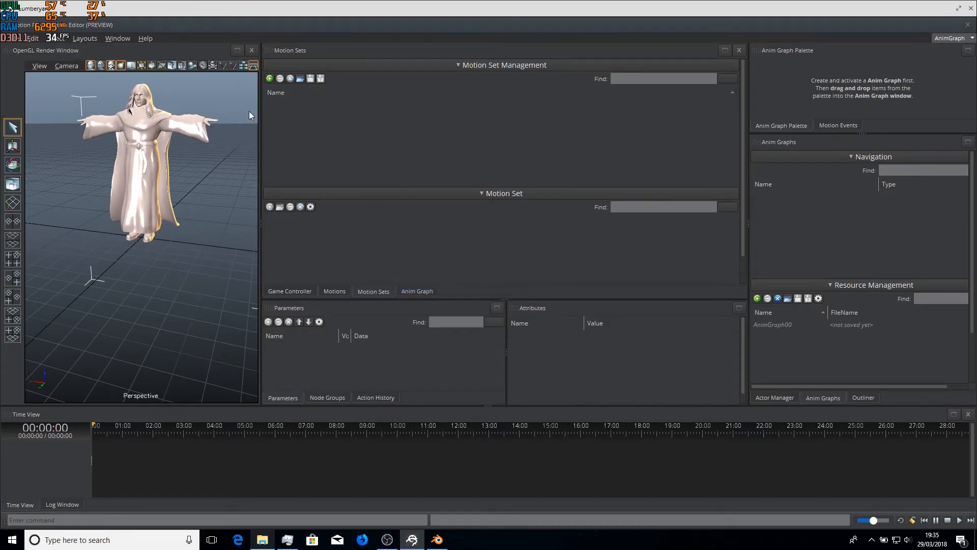
- Create a new motion set and load the wizardtutidle and wizardtutwalking motions from the WizardTut anims folder into it
left_click(271, 78)
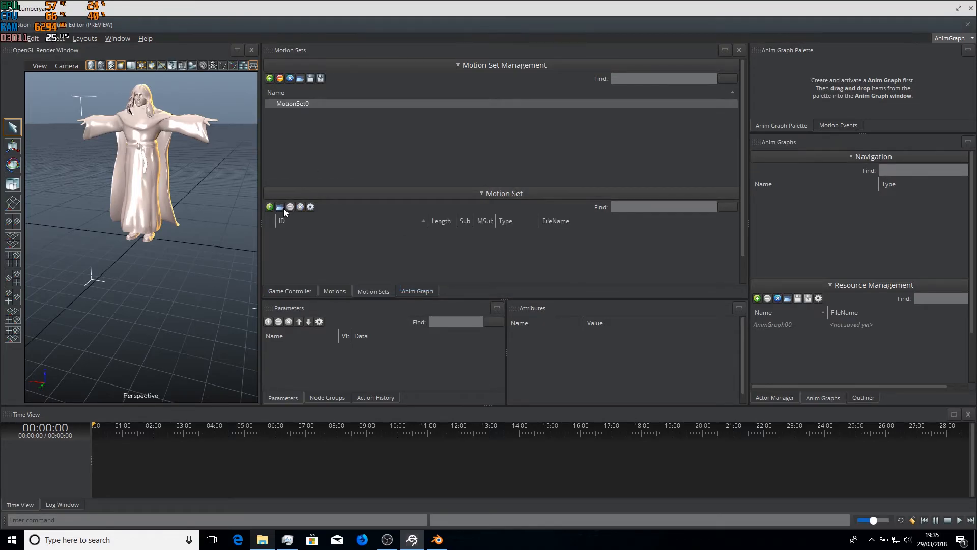
left_click(280, 207)
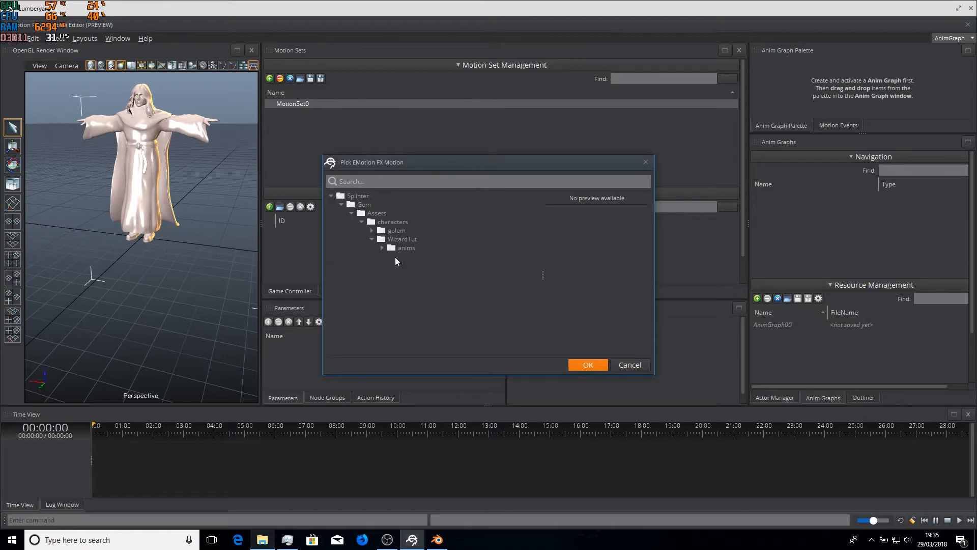
left_click(383, 248)
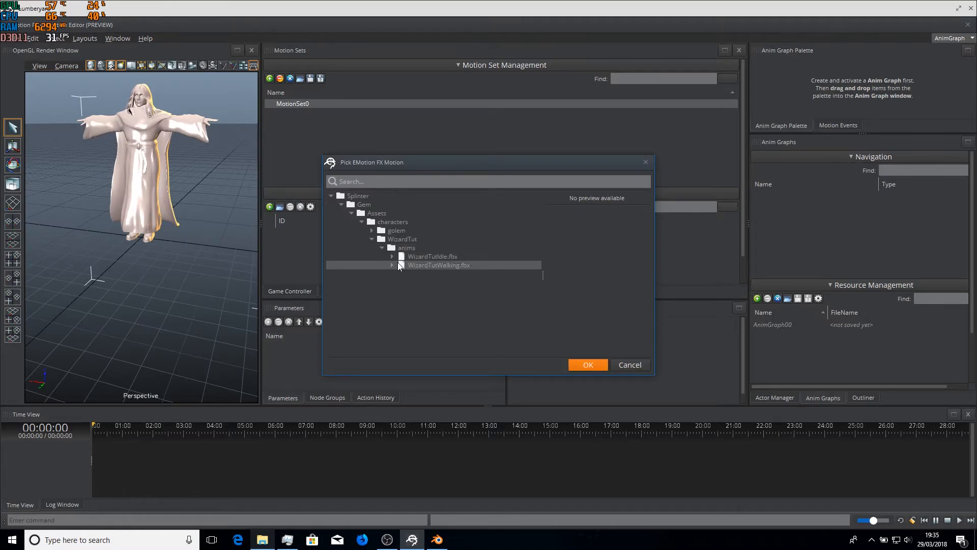
left_click(392, 257)
left_click(392, 273)
left_click(442, 265)
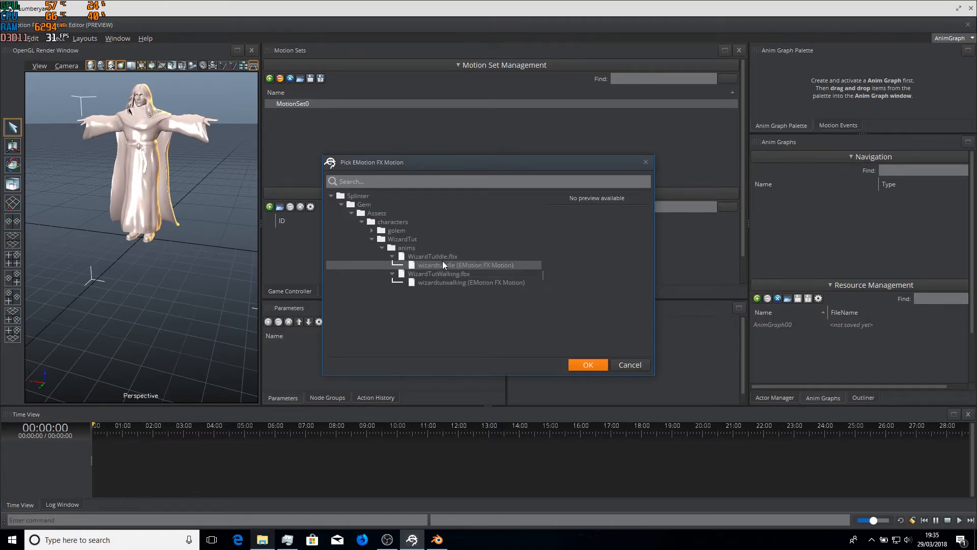
left_click(454, 281, "ctrl")
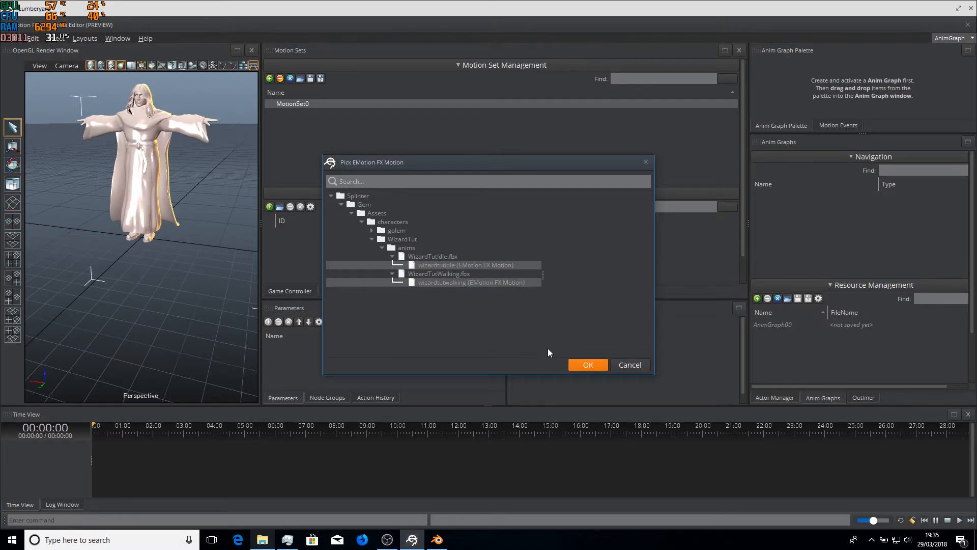
left_click(584, 362)
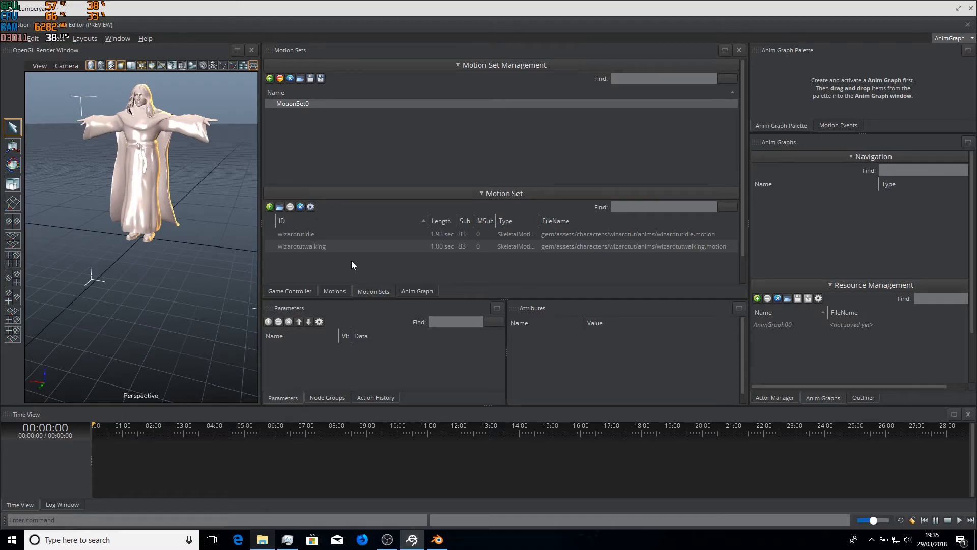
- Preview the wizardtutidle and wizardtutwalking motions on the wizard actor
left_click(420, 293)
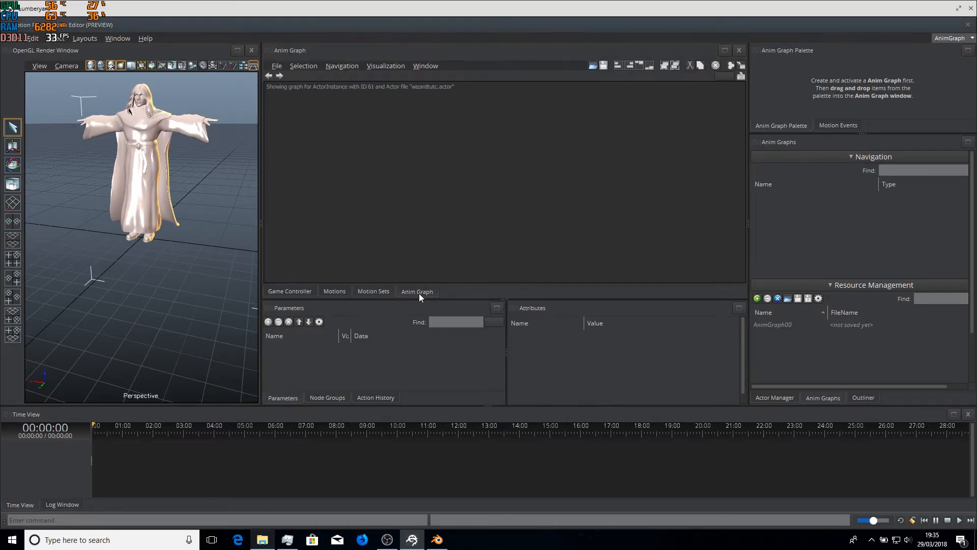
left_click(356, 291)
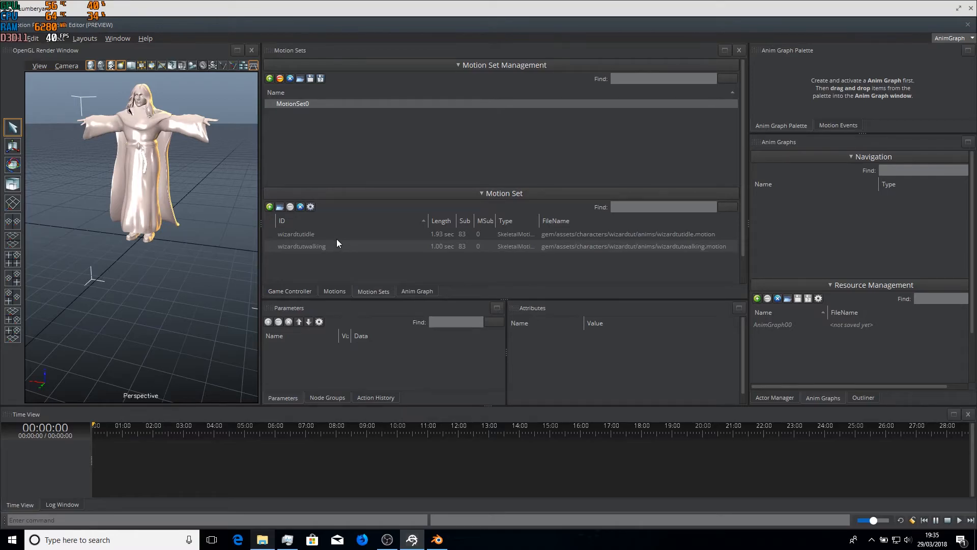
left_click(334, 293)
left_click(317, 100)
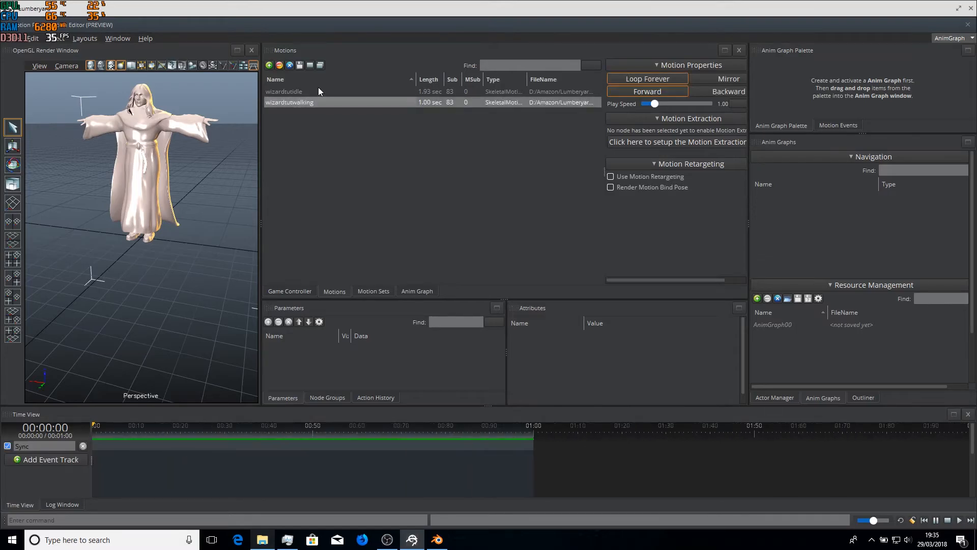
left_click(319, 88)
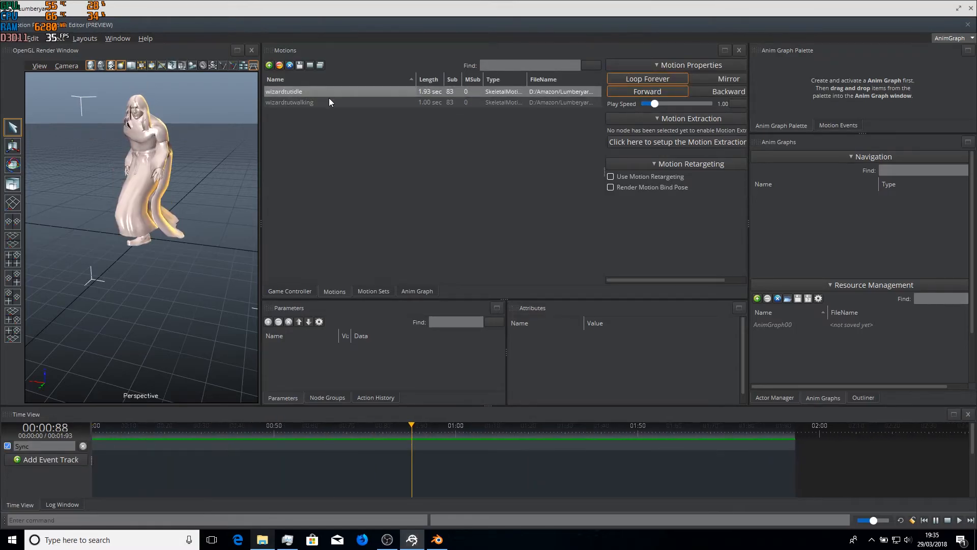
left_click(329, 99)
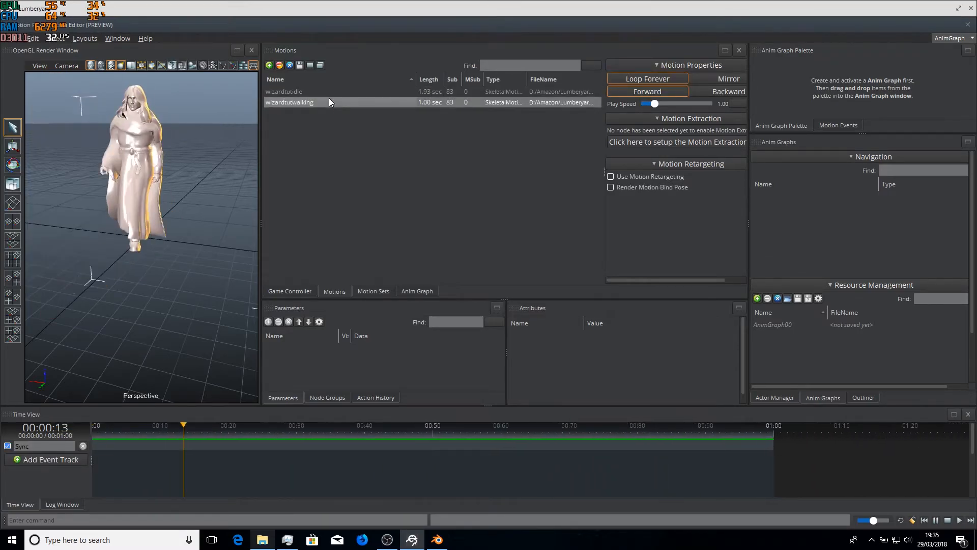
- Set the wizardtutc actor's motion extraction node to Root
left_click(777, 396)
left_click(848, 351)
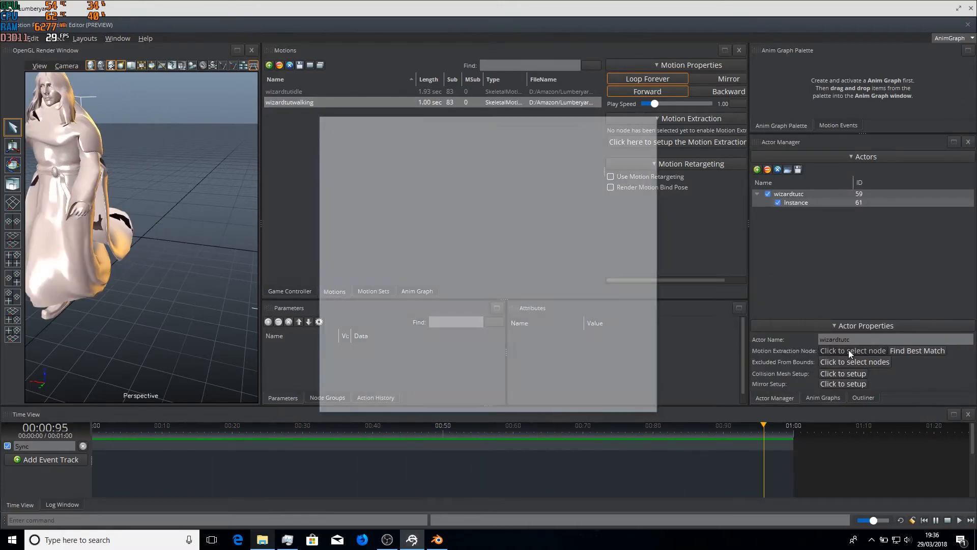
left_click(365, 171)
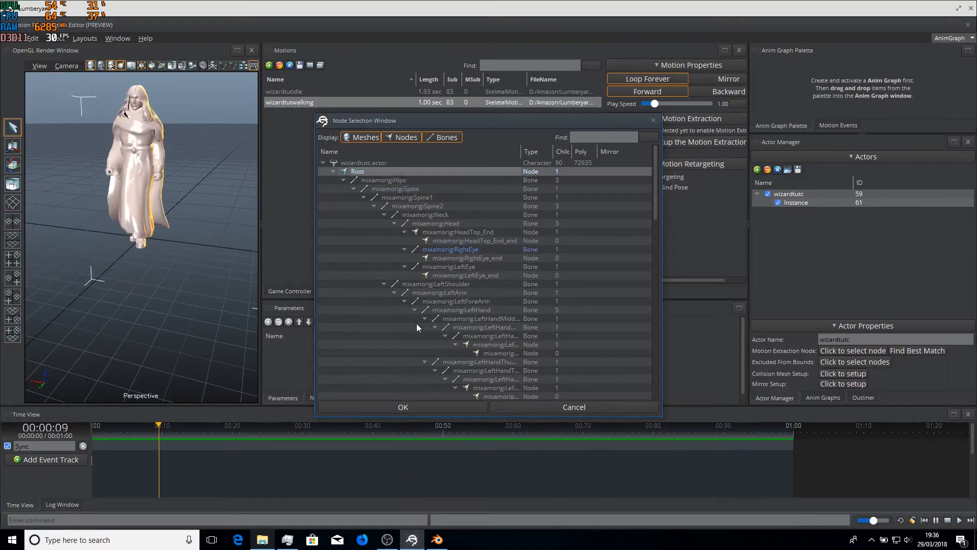
left_click(443, 403)
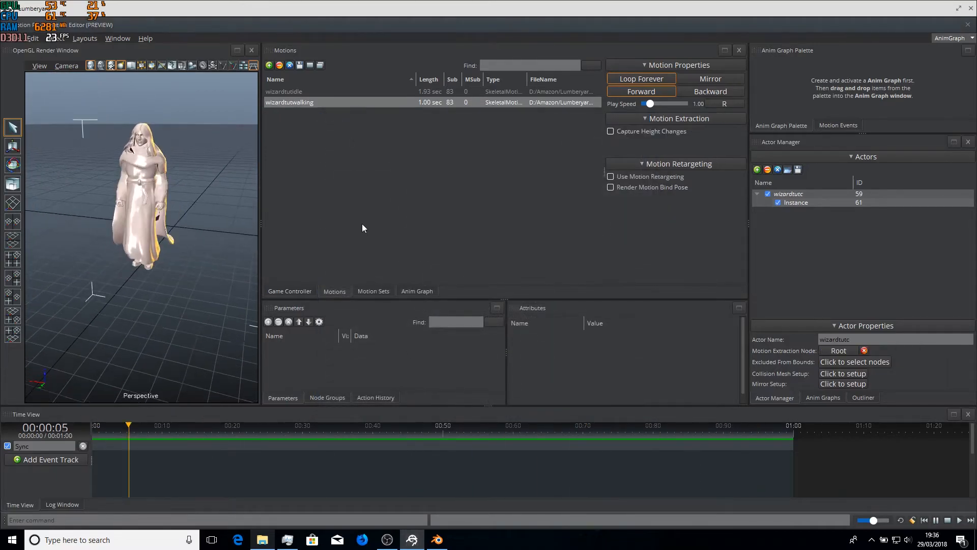
- Create a new anim graph and remove the old AnimGraph00, discarding its changes
left_click(376, 291)
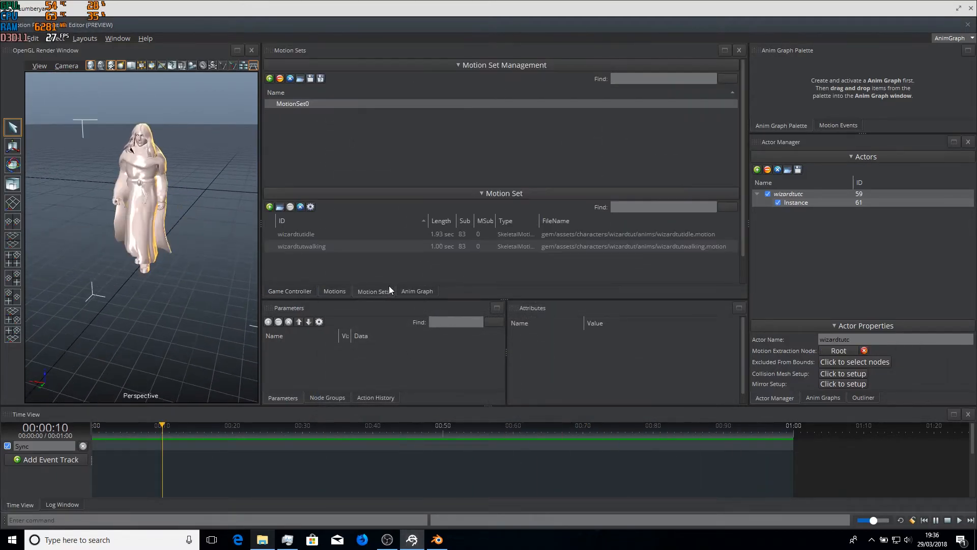
left_click(427, 291)
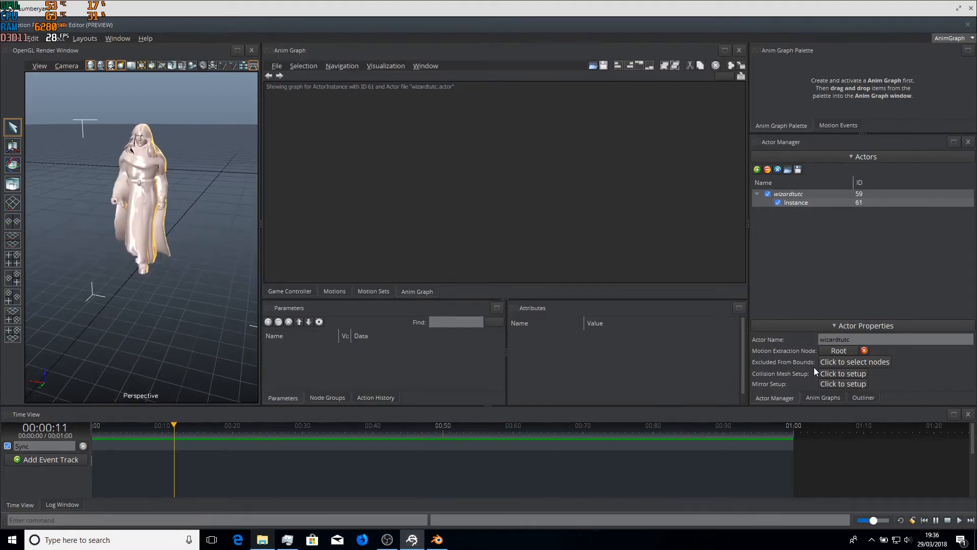
left_click(821, 397)
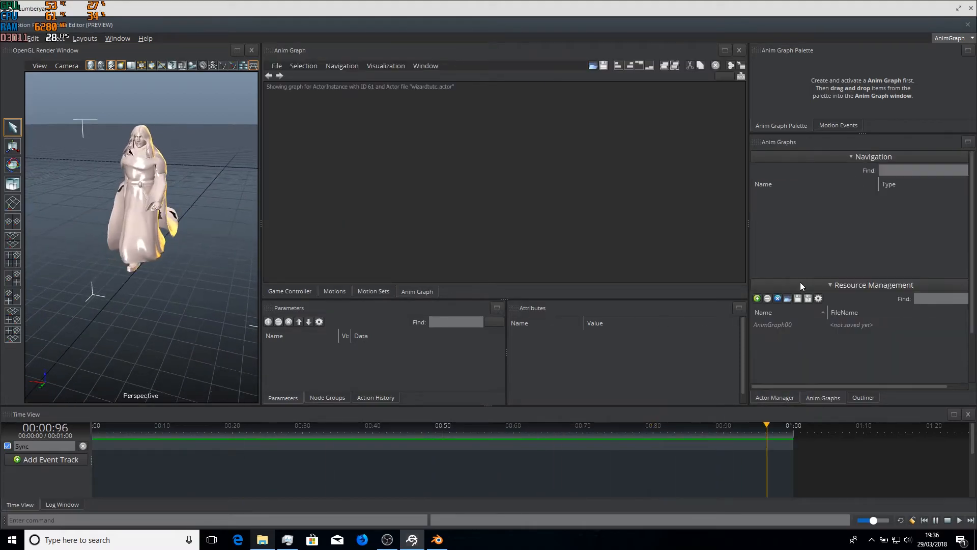
left_click(758, 298)
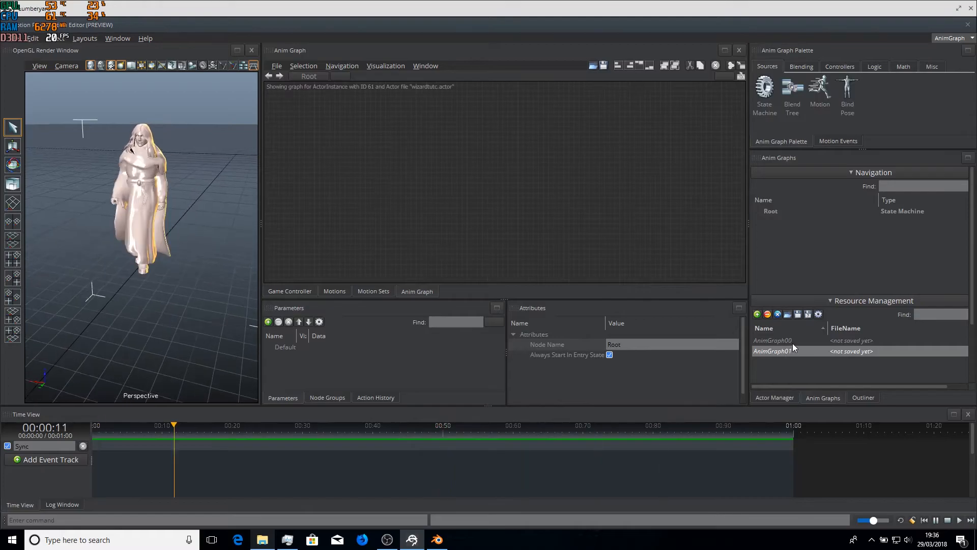
left_click(792, 341)
left_click(768, 314)
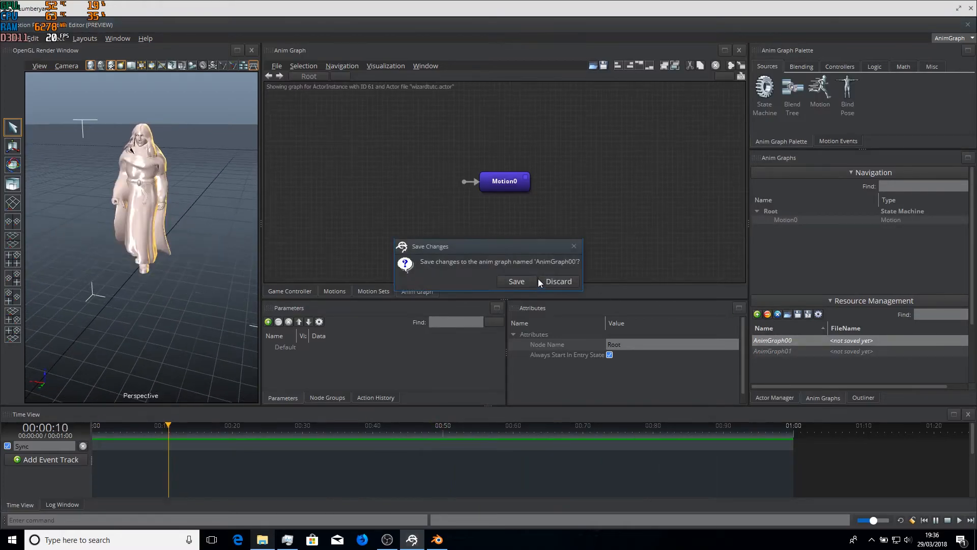
left_click(564, 284)
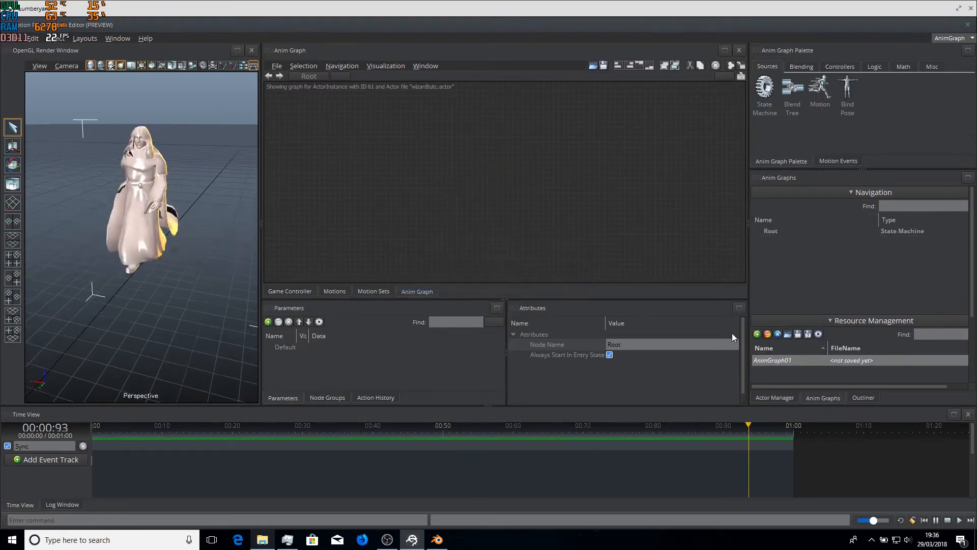
- Add a state machine node to the root level of the new anim graph and select it
left_click(431, 155)
right_click(431, 155)
left_click(456, 144)
left_click_drag(765, 90, 426, 167)
left_click(433, 167)
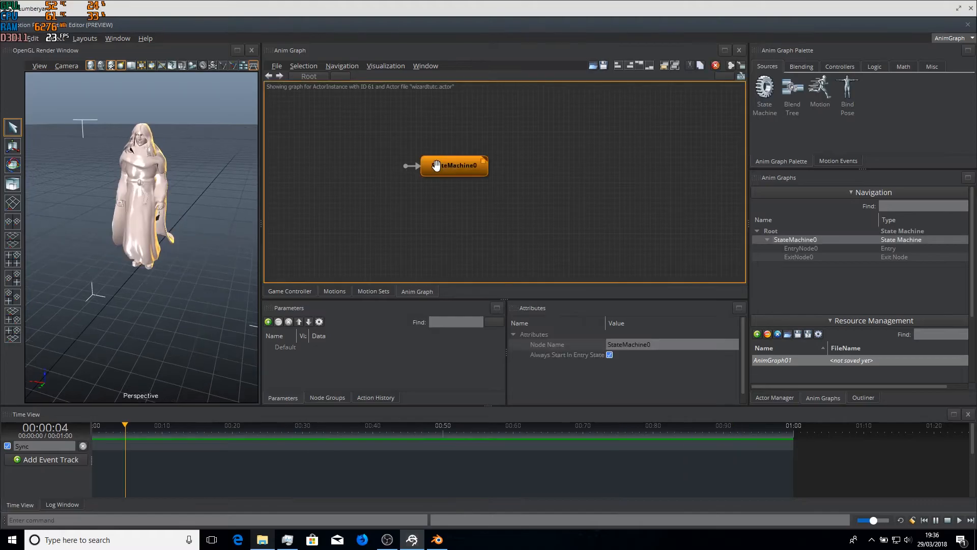
- Rename the state machine node to IdleState
left_click(661, 344)
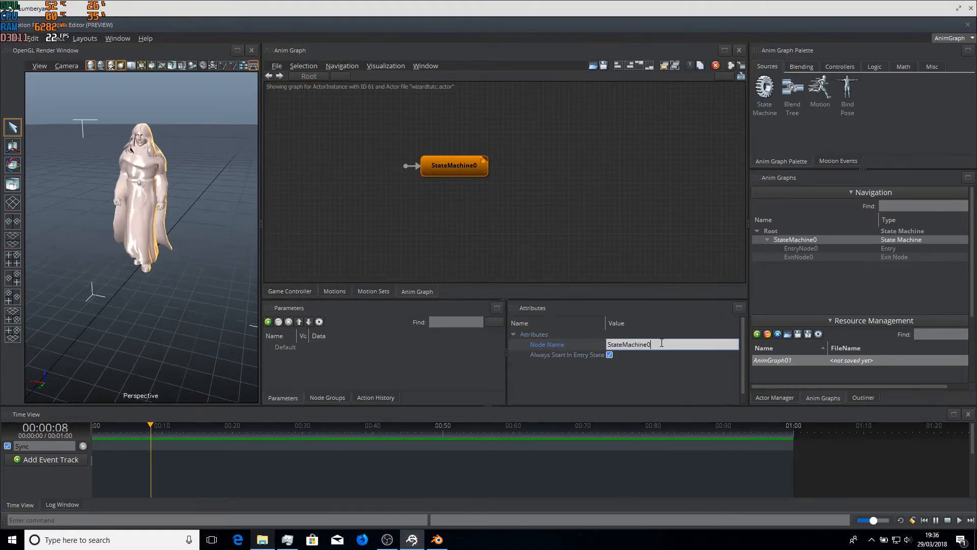
key("ctrl+a")
key("BackSpace")
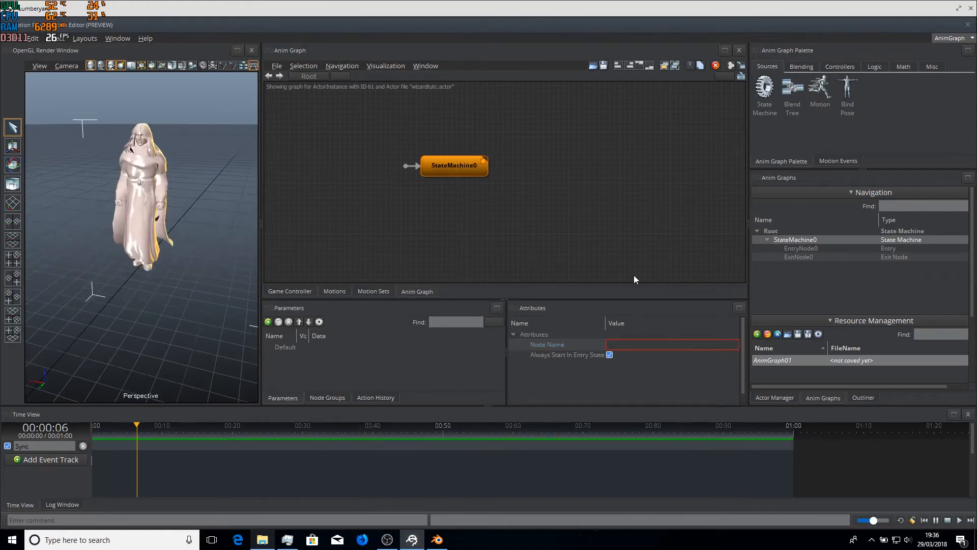
type("Idle")
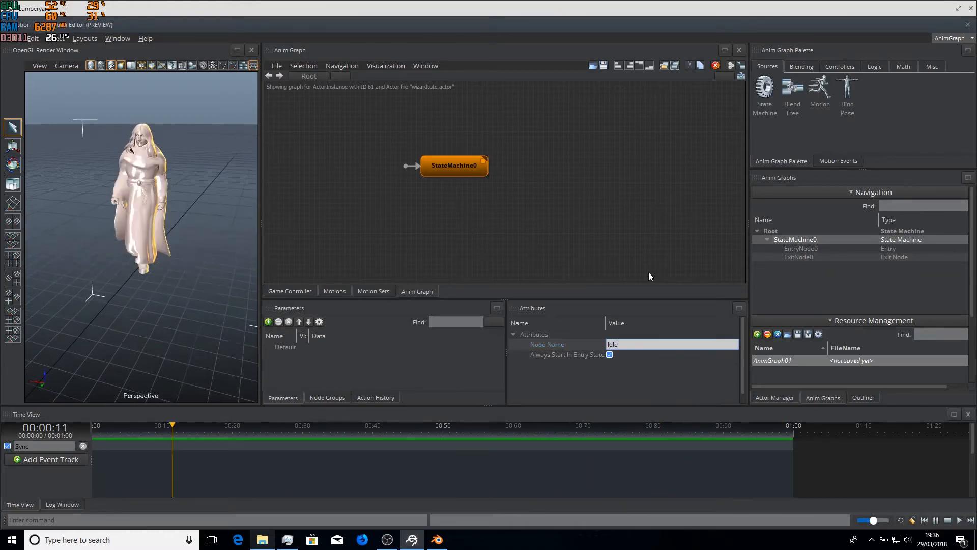
type("State")
key("Return")
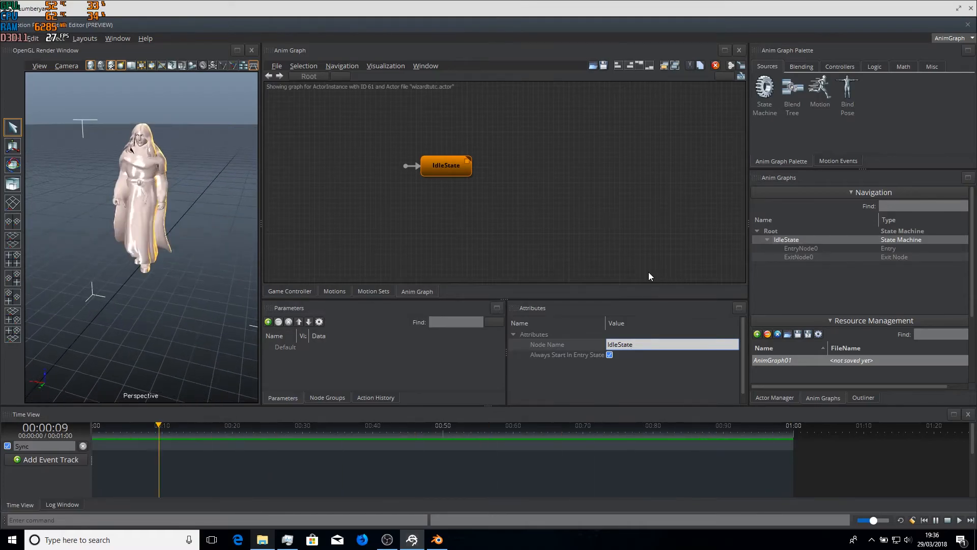
- Inside IdleState, delete the entry node and add a motion node in its place
double_click(450, 168)
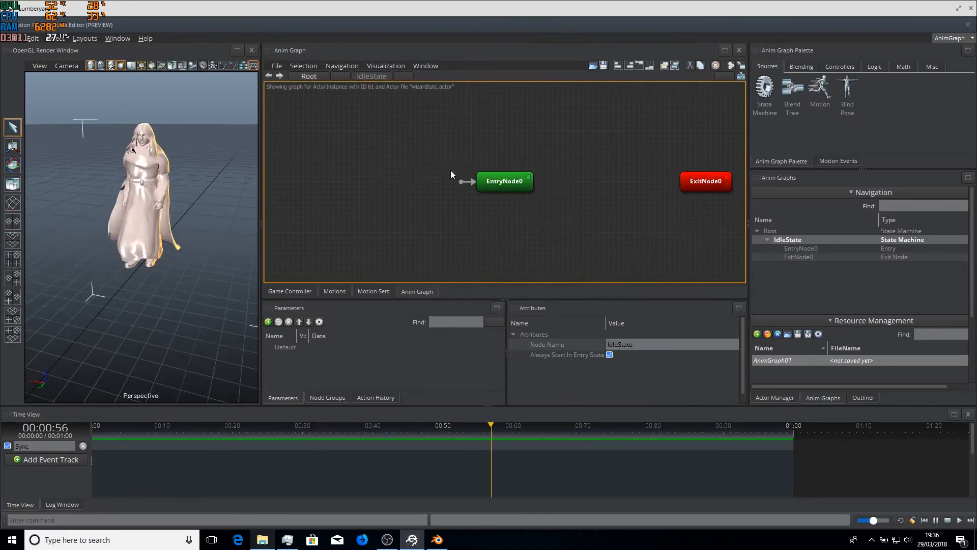
right_click(510, 187)
left_click(531, 235)
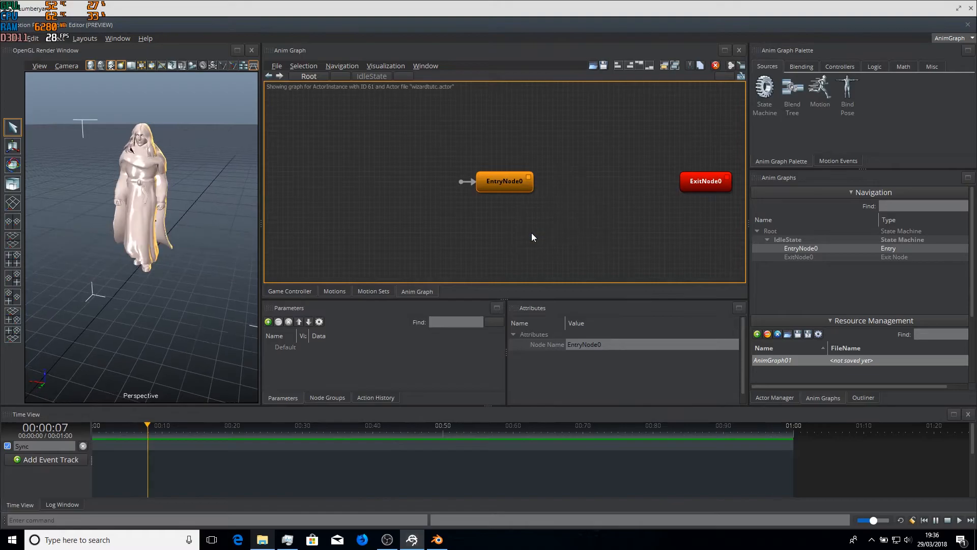
left_click_drag(579, 156, 464, 168)
left_click(499, 176)
- Rename the new motion node inside IdleState to Idle
double_click(637, 345)
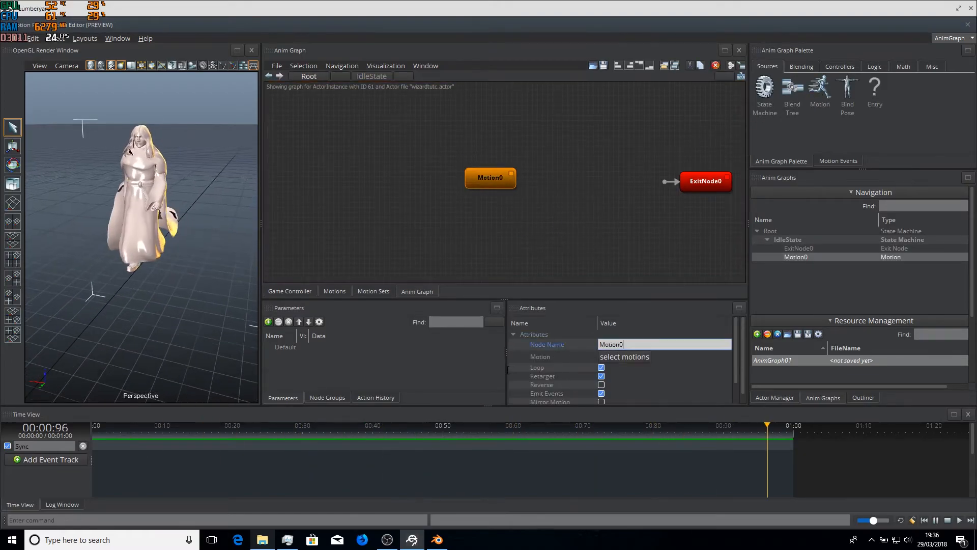
key("BackSpace")
type("Idle")
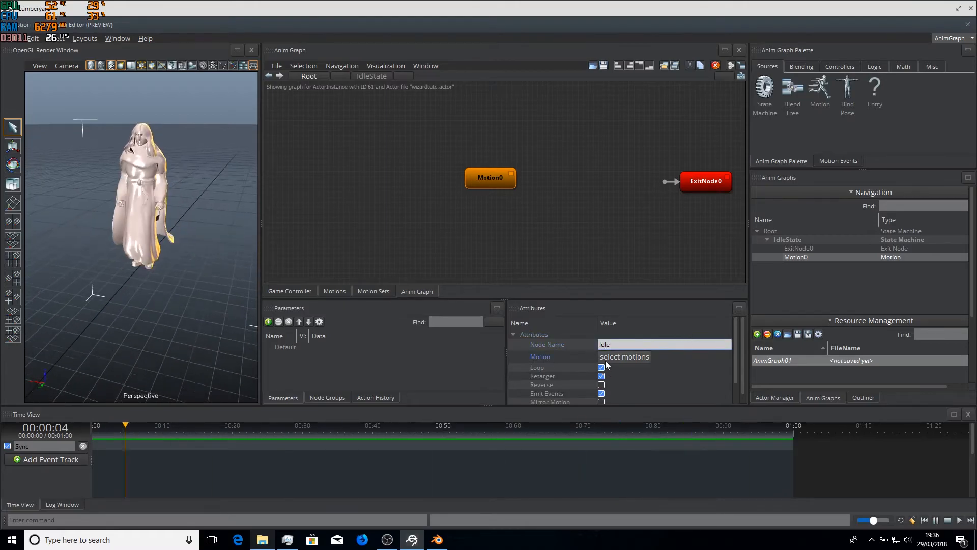
key("Return")
- Try to open the motion selection for the Idle node to assign it a motion
left_click(606, 360)
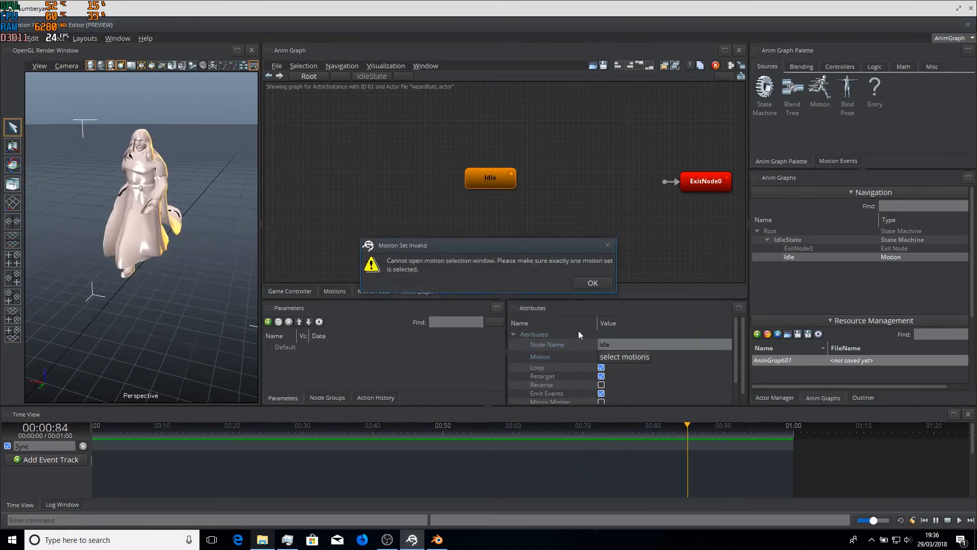
left_click(593, 283)
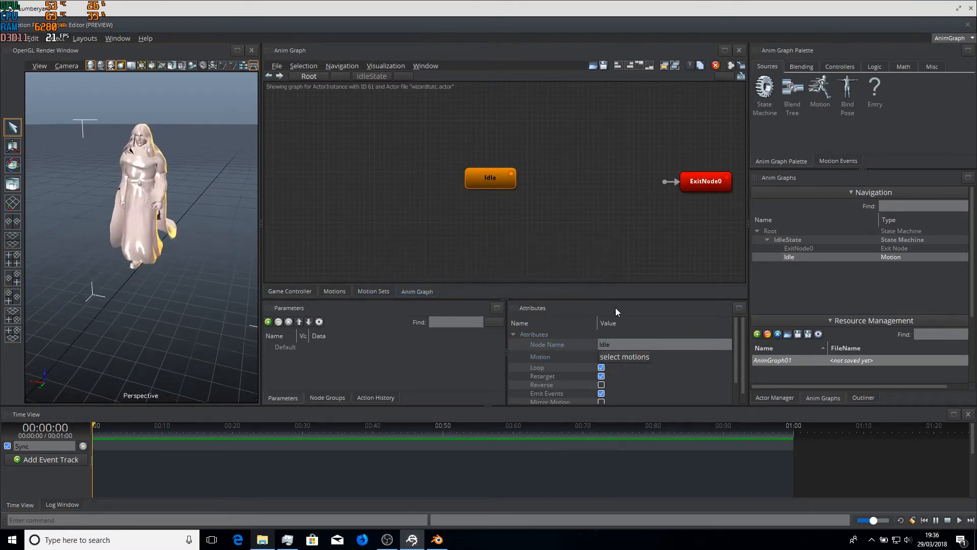
left_click(630, 357)
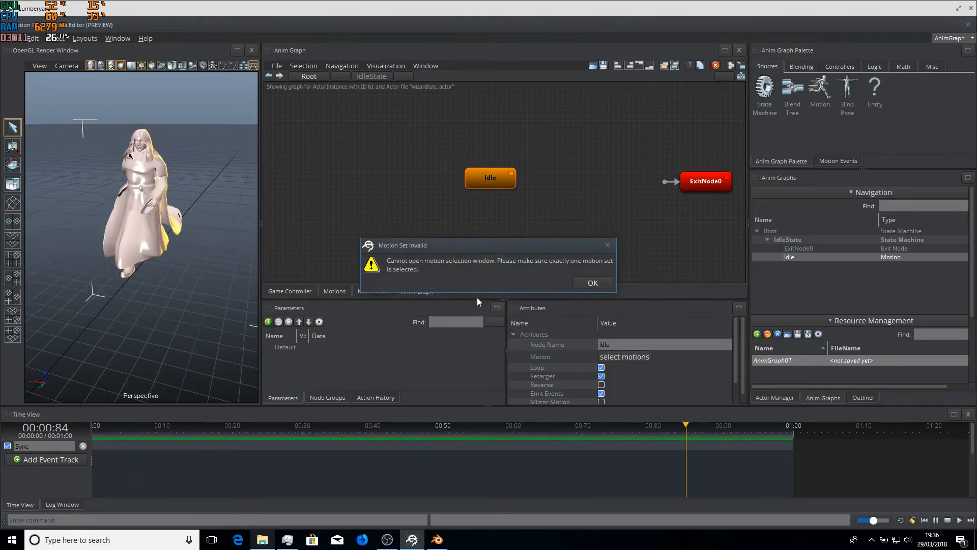
left_click(593, 282)
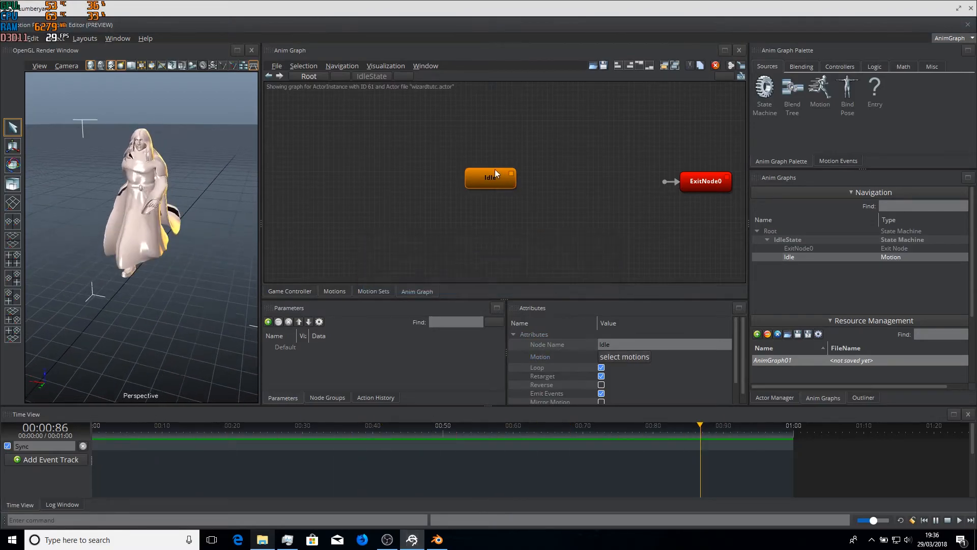
left_click(494, 182)
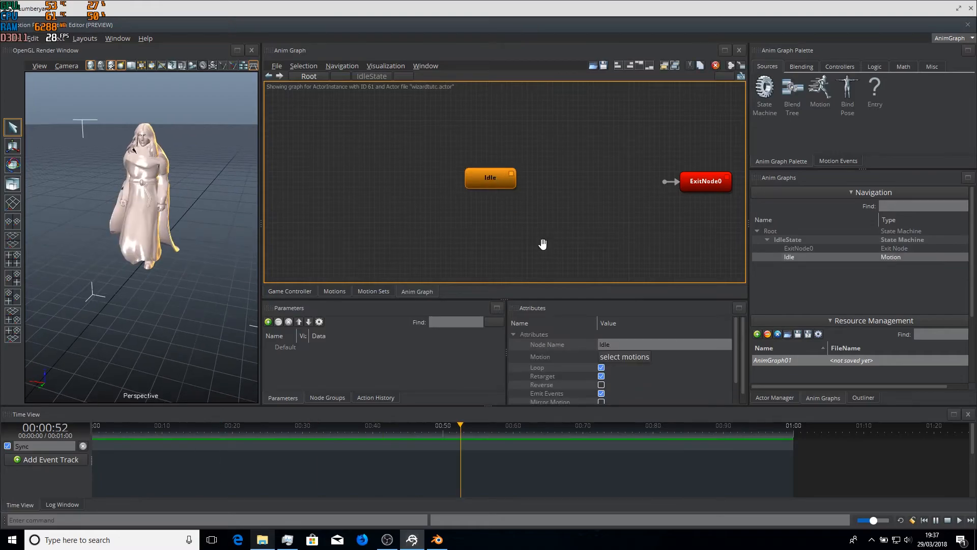
left_click(617, 356)
left_click(593, 283)
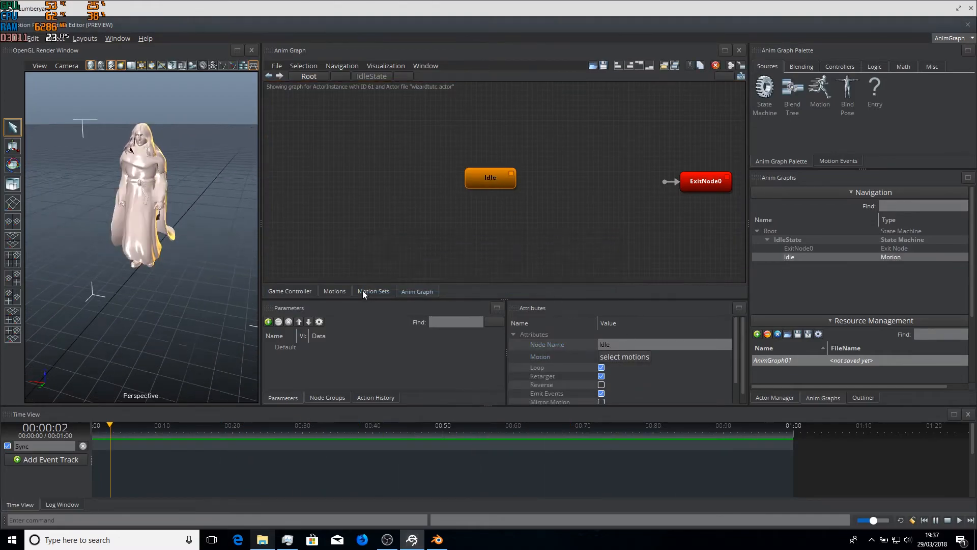
- Set MotionSet0 as the motion set for AnimGraph01
left_click(372, 291)
left_click(418, 291)
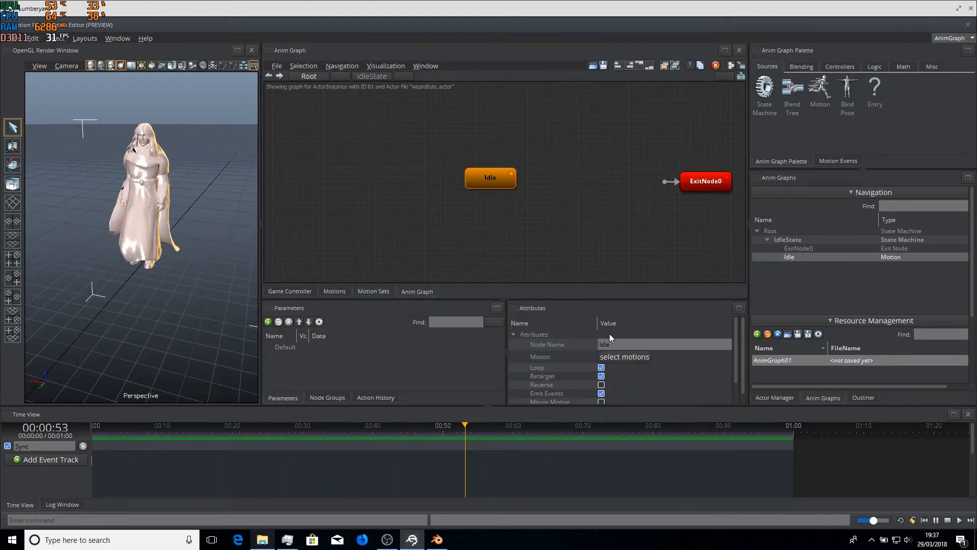
scroll(821, 350, "down", 3)
left_click(815, 353)
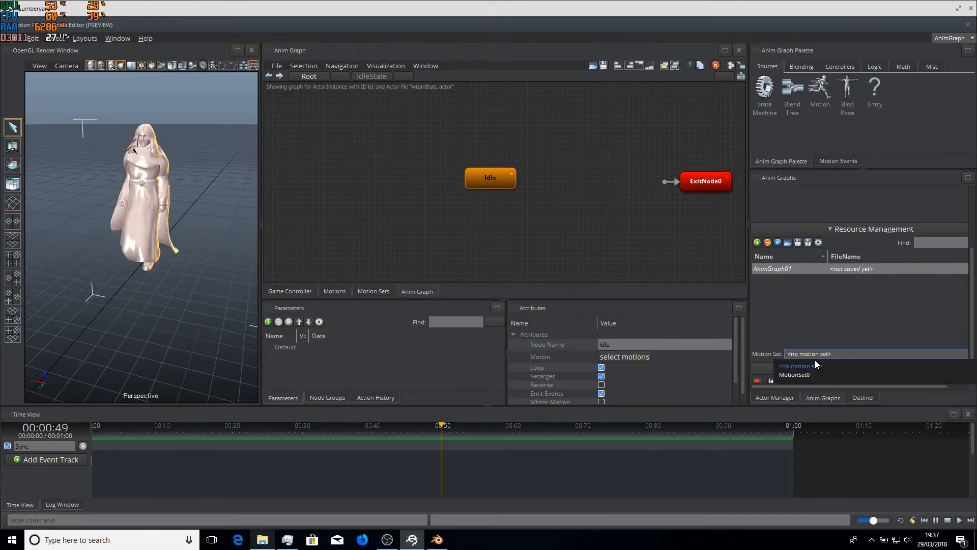
left_click(794, 375)
- Assign the wizardtutidle motion to the Idle node and make that node the entry state of IdleState
left_click(490, 178)
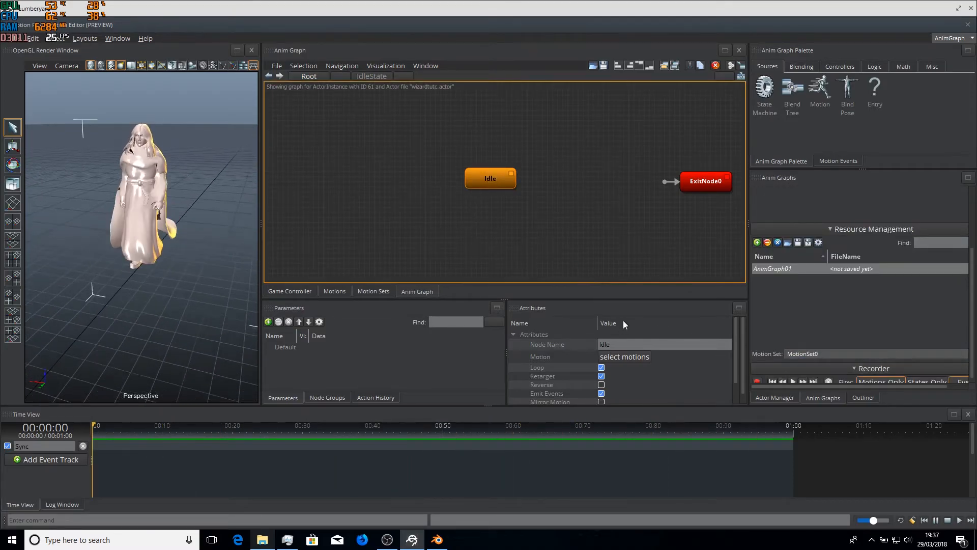
left_click(629, 357)
left_click(394, 172)
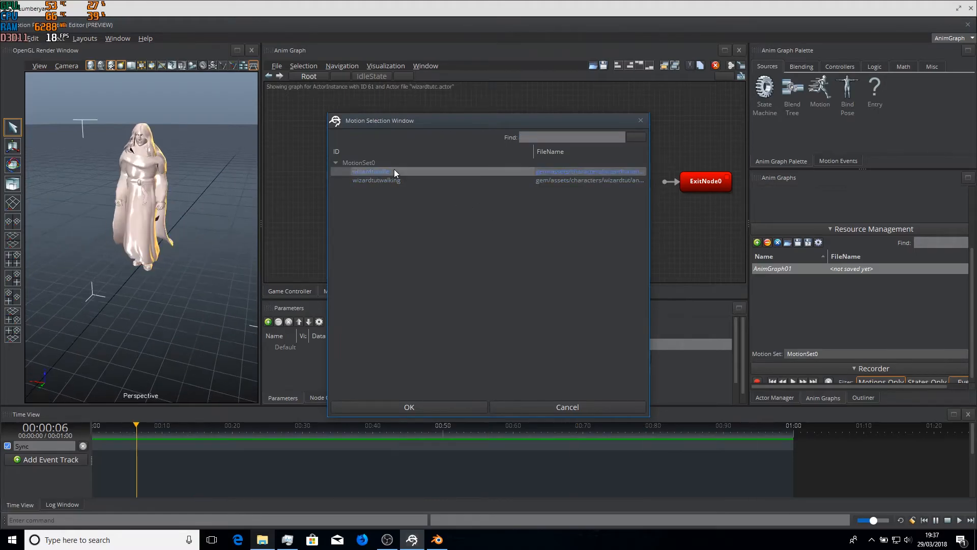
left_click(451, 406)
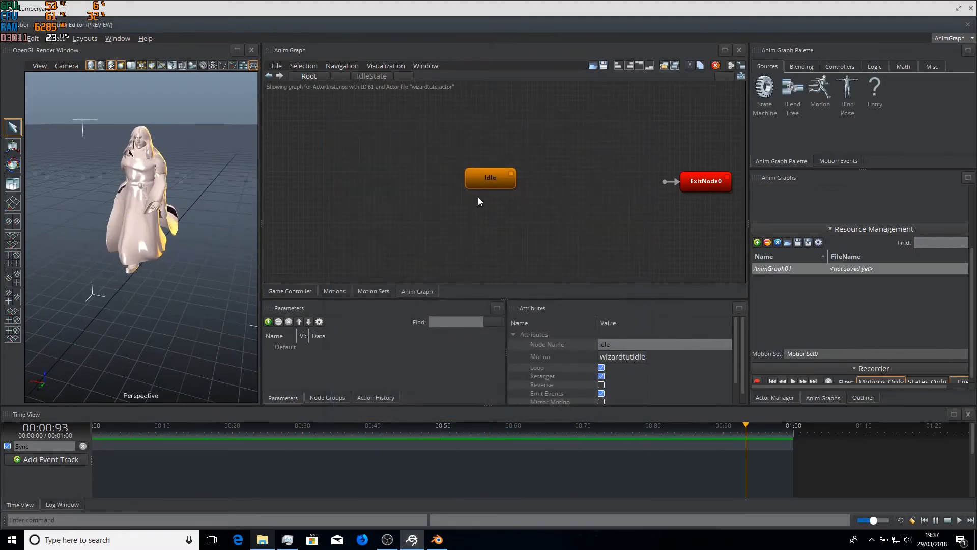
right_click(495, 180)
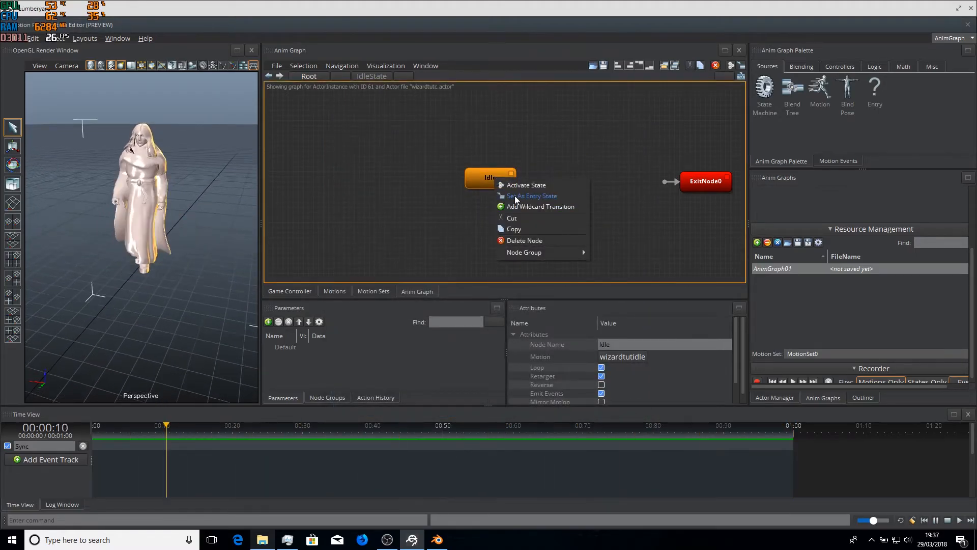
left_click(513, 196)
- Add a second state machine beside IdleState at the root level and name it MoveState
left_click(305, 77)
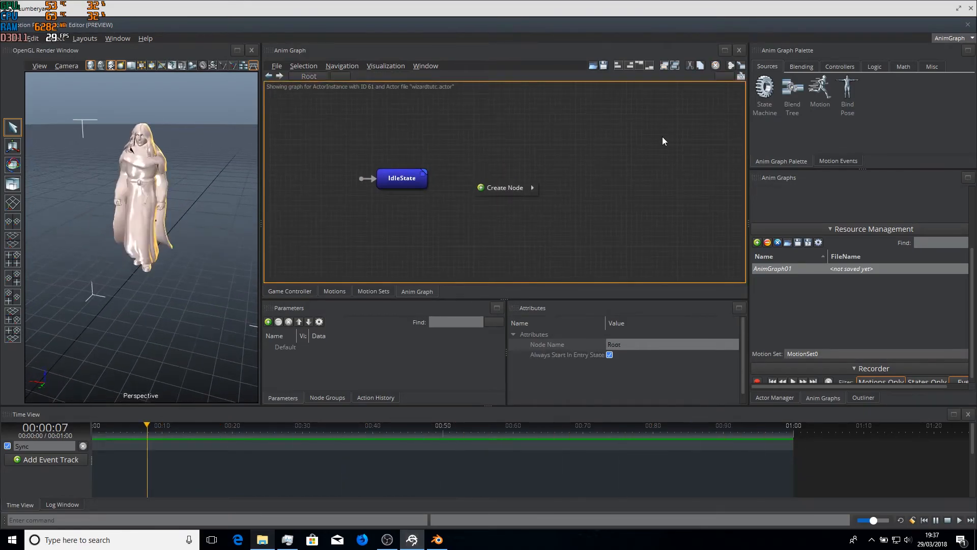
left_click(475, 184)
left_click_drag(764, 88, 491, 182)
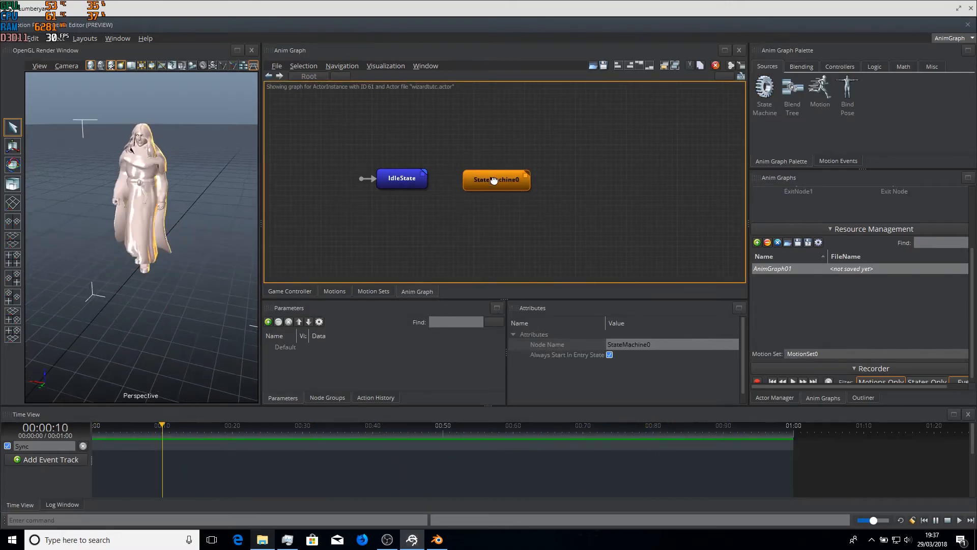
double_click(695, 342)
type("MoveState")
key("Return")
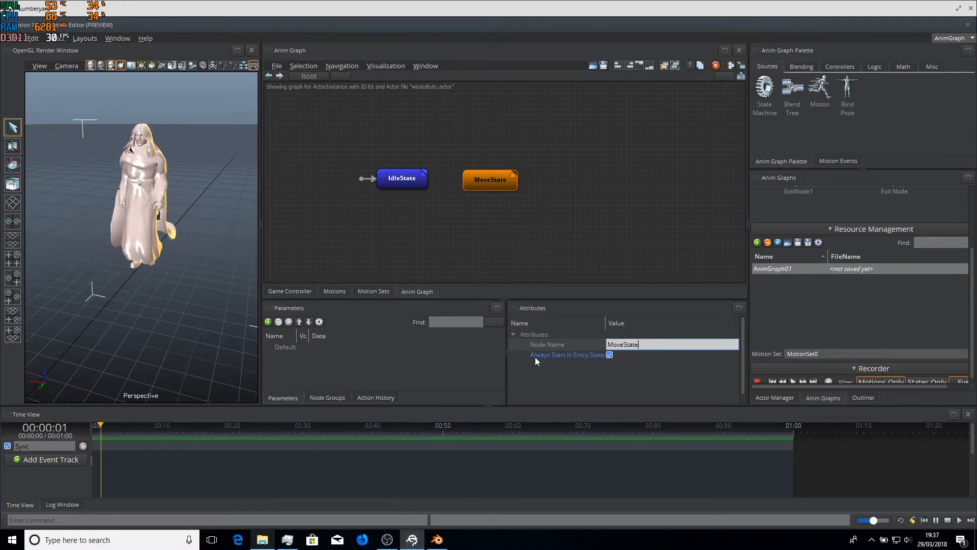
left_click(477, 200)
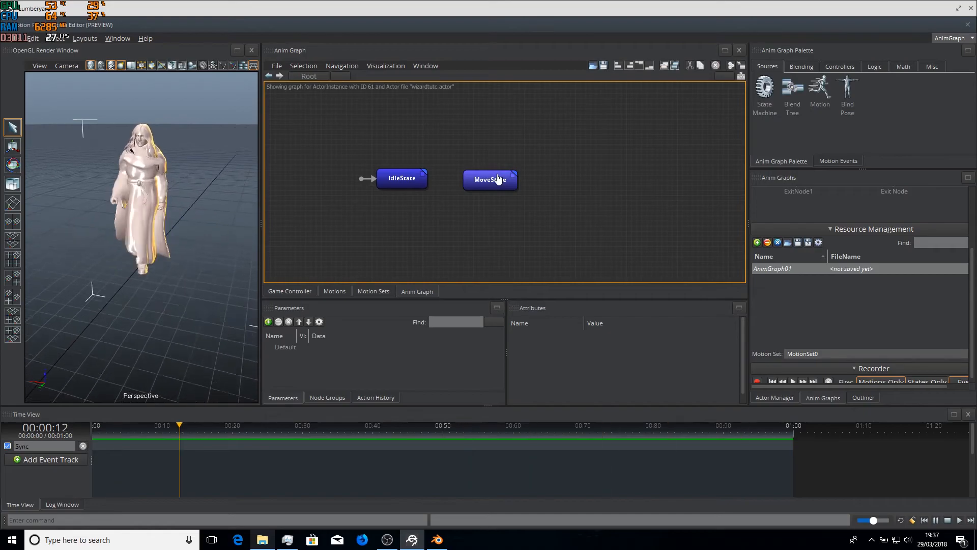
- Inside MoveState, delete the entry node and add a motion node in its place
double_click(497, 179)
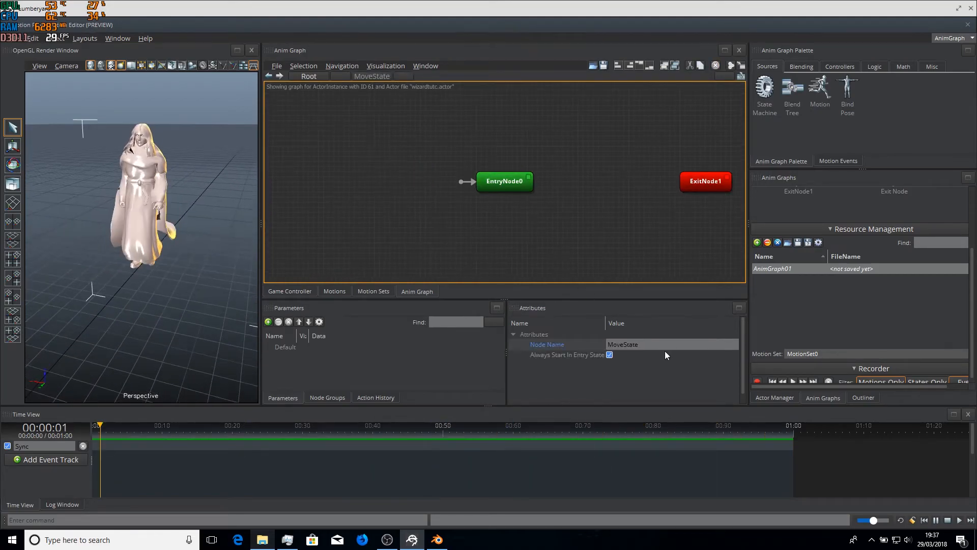
left_click(504, 182)
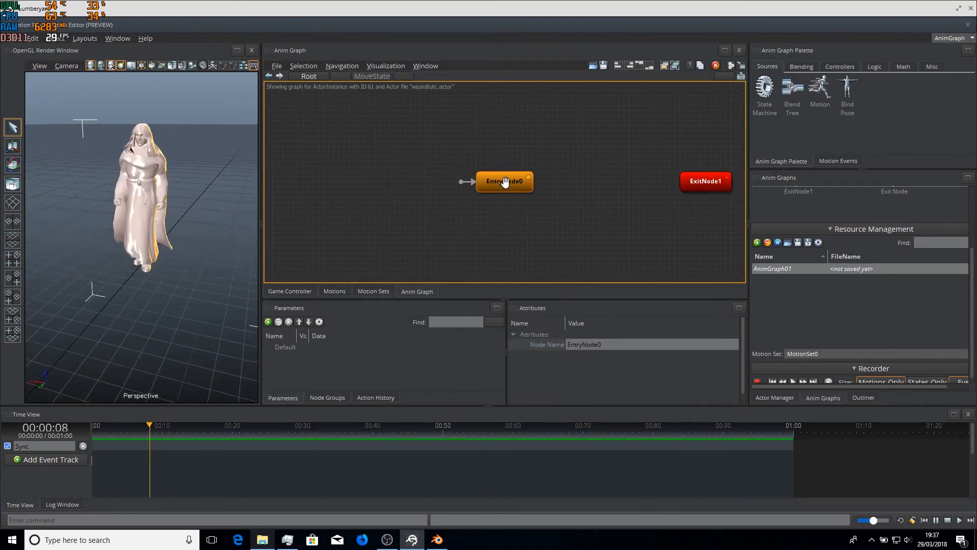
right_click(505, 182)
left_click(521, 235)
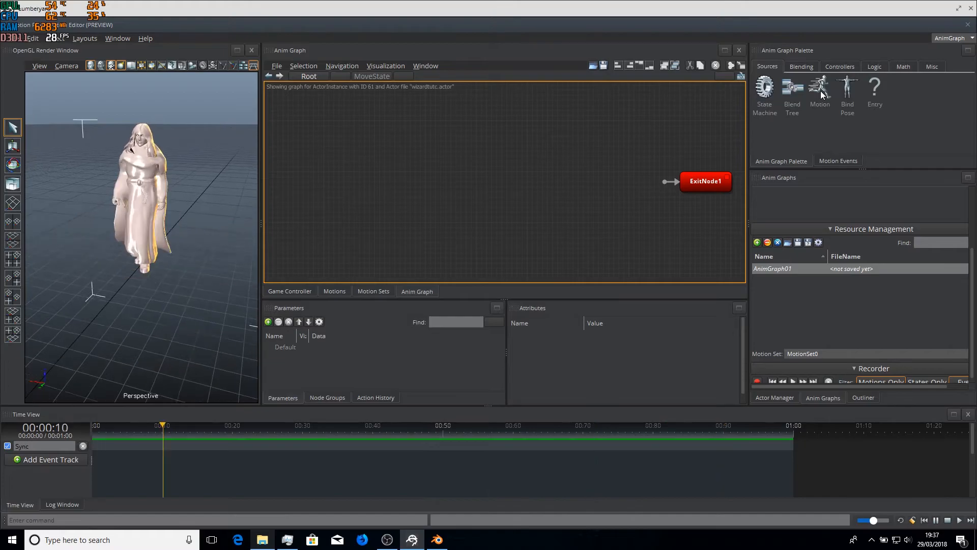
left_click_drag(821, 95, 480, 171)
left_click(497, 181)
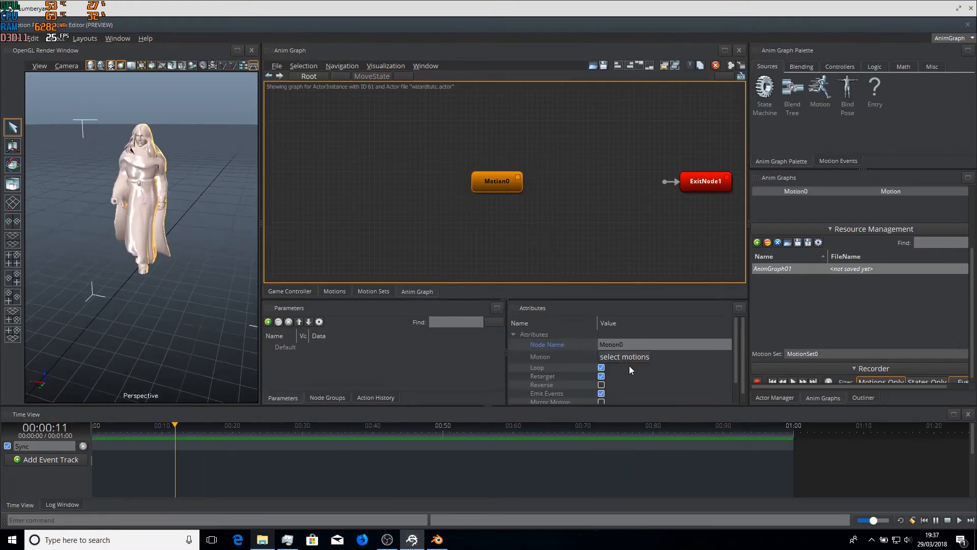
- Rename the new motion node inside MoveState to Walking
left_click_drag(629, 344, 528, 350)
key("BackSpace")
type("Walking")
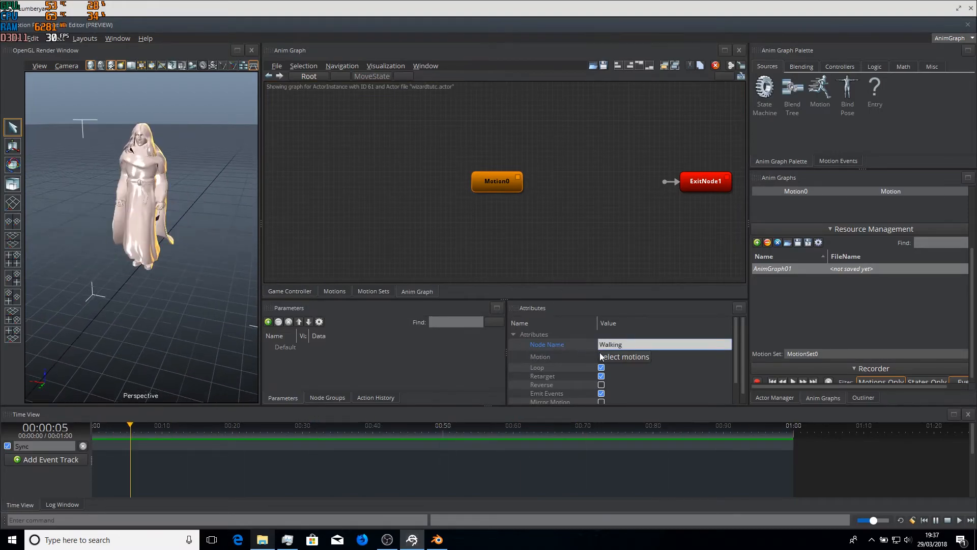
- Assign the wizardtutwalking motion to the Walking node and make that node the entry state of MoveState
left_click(602, 357)
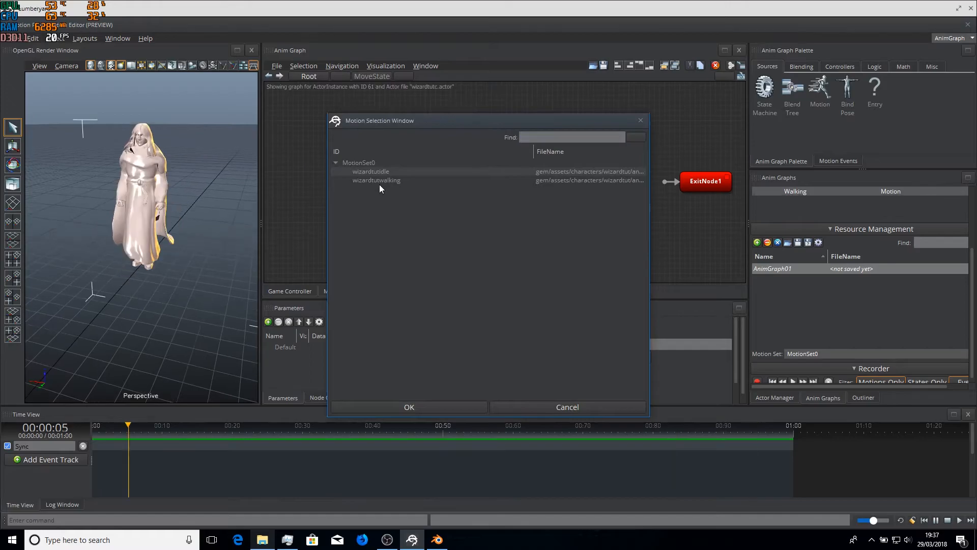
left_click(377, 182)
left_click(435, 406)
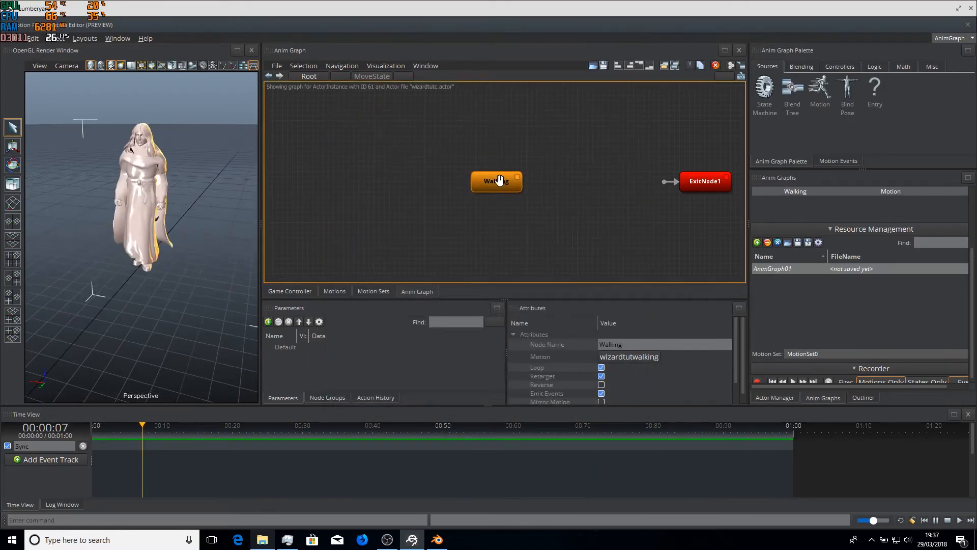
right_click(515, 186)
left_click(543, 203)
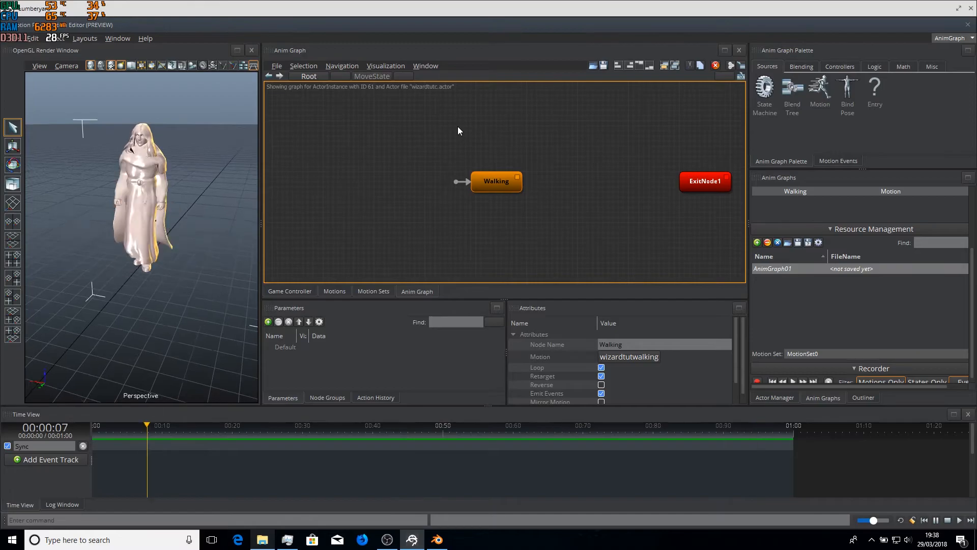
- At the root level, connect IdleState and MoveState with transitions in both directions
left_click(316, 75)
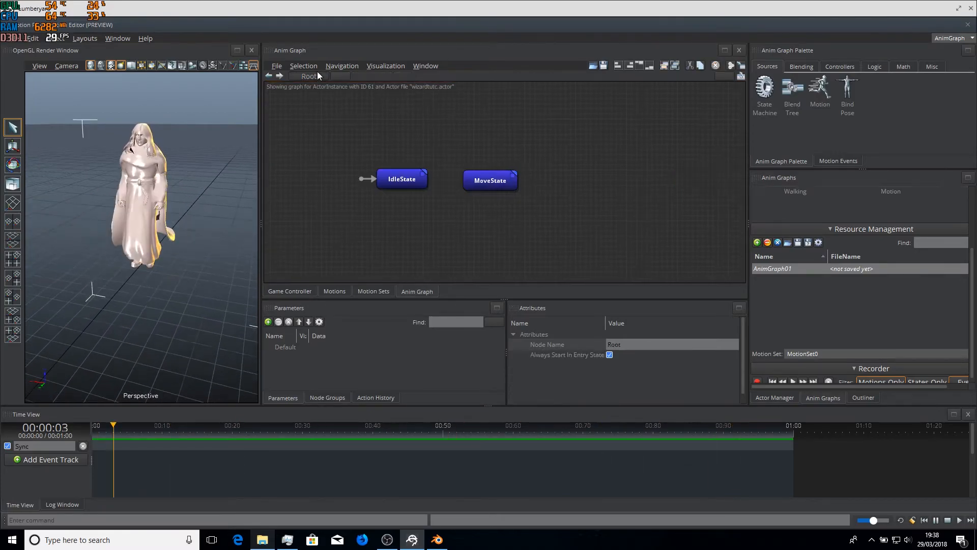
left_click_drag(424, 177, 465, 182)
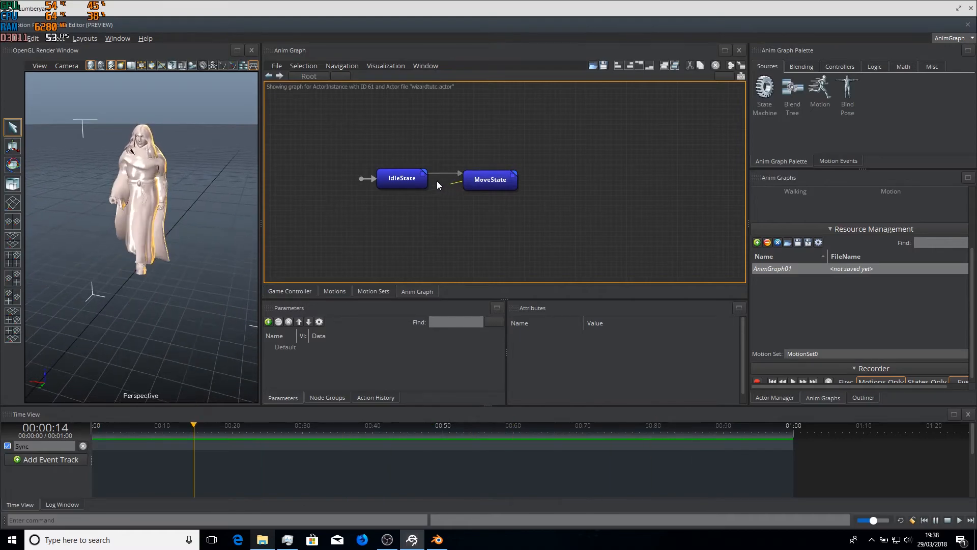
left_click_drag(426, 180, 429, 180)
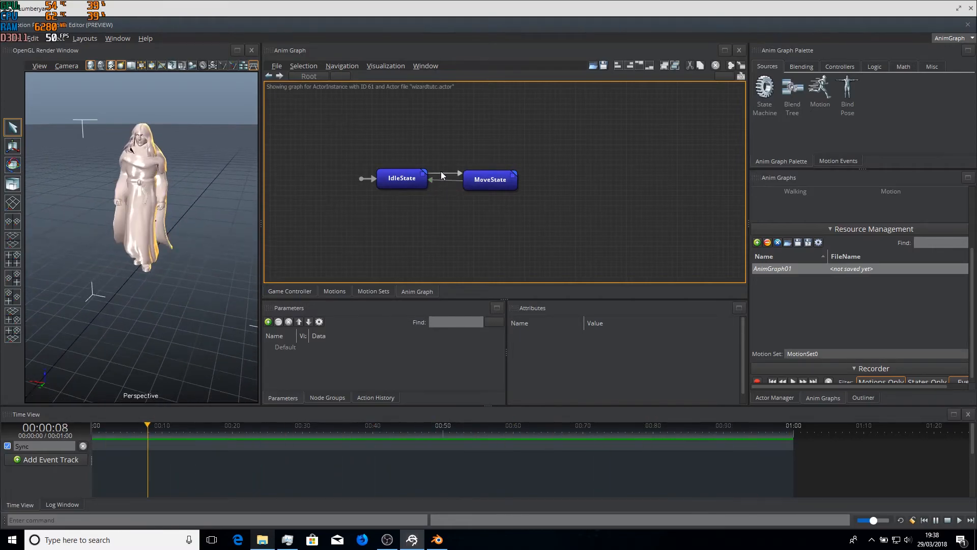
- Create an anim graph parameter named Speed with the FloatSlider value type
left_click(445, 172)
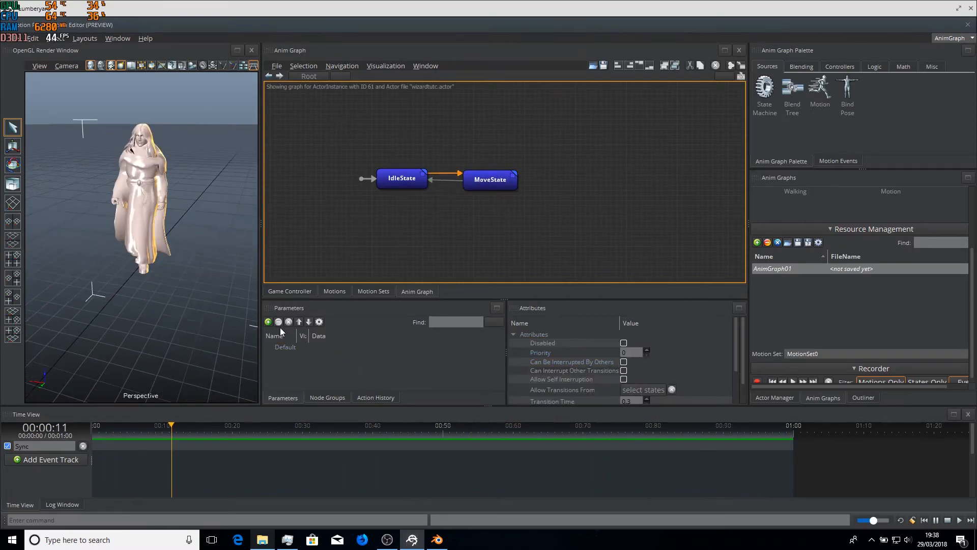
left_click(269, 322)
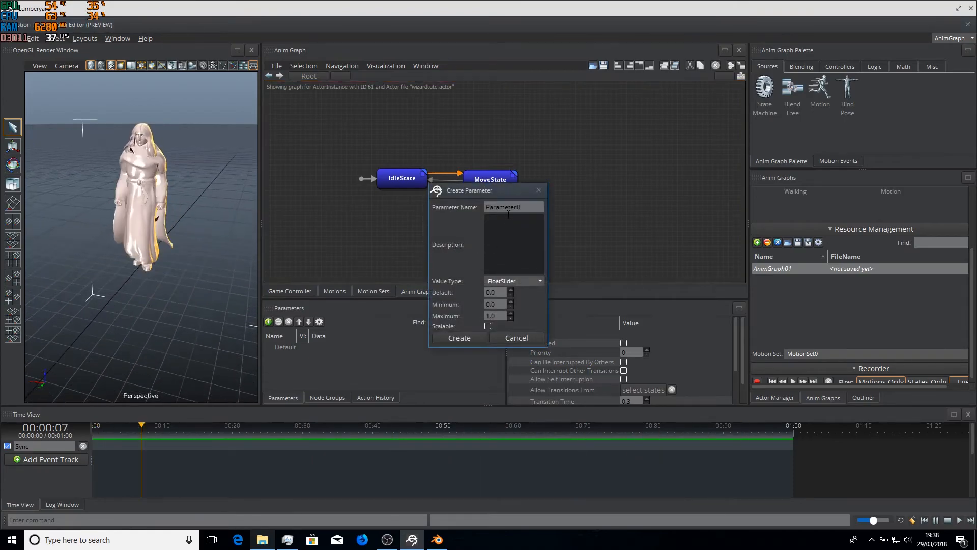
double_click(524, 205)
type("Sp")
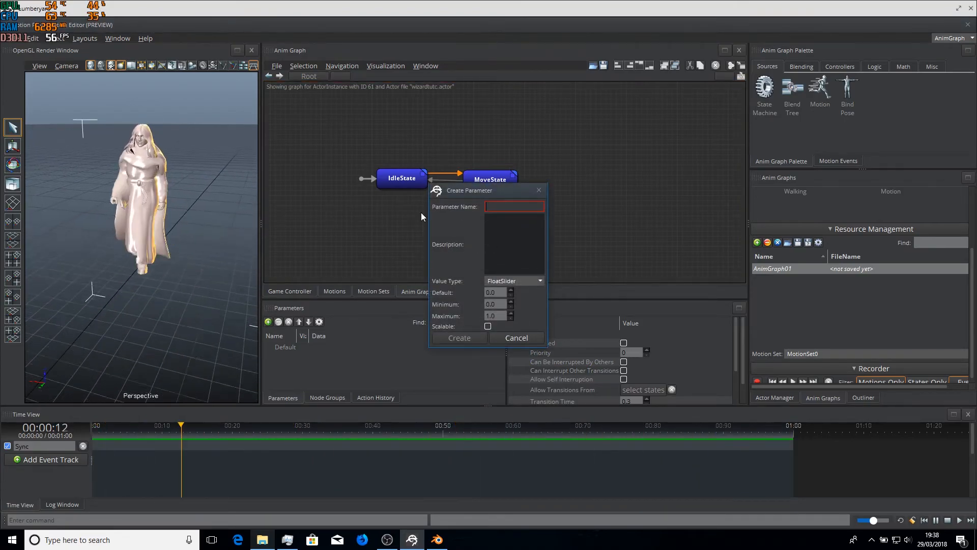
type("eed")
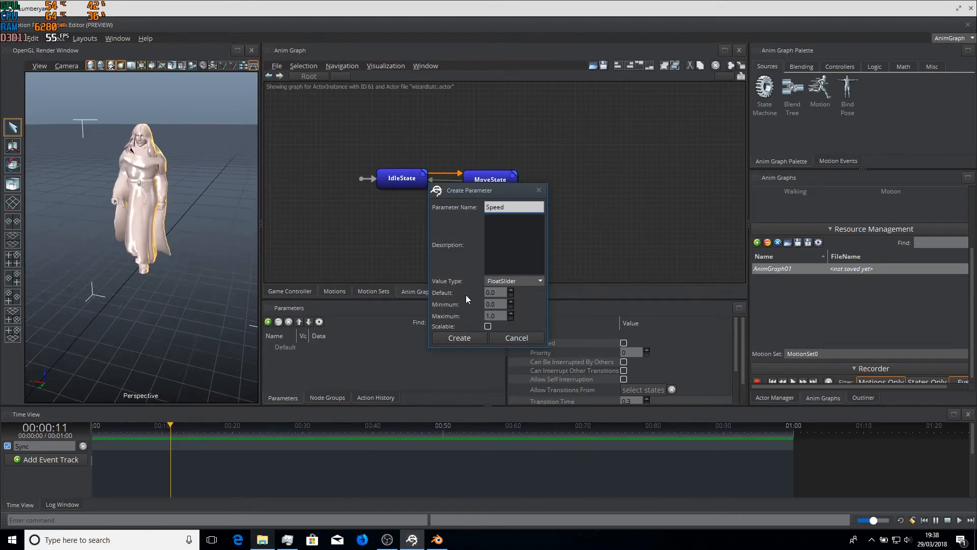
left_click(459, 338)
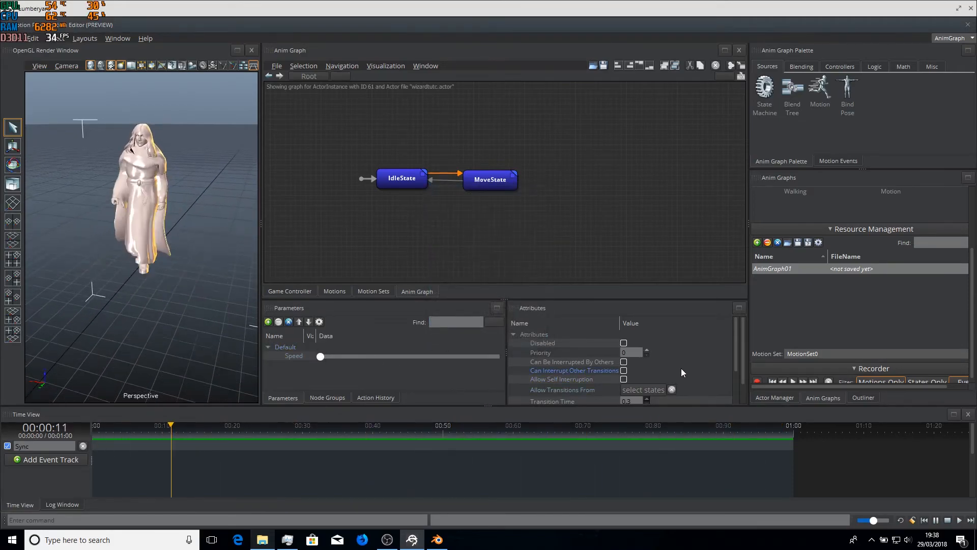
- Add a Parameter Condition to the transition from IdleState to MoveState and set its parameter to Speed
scroll(681, 368, "down", 3)
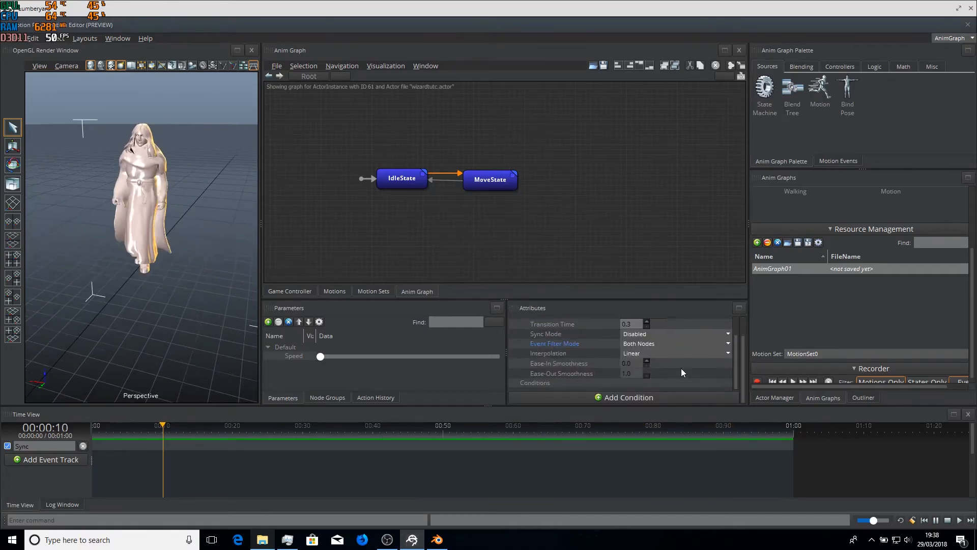
left_click(662, 336)
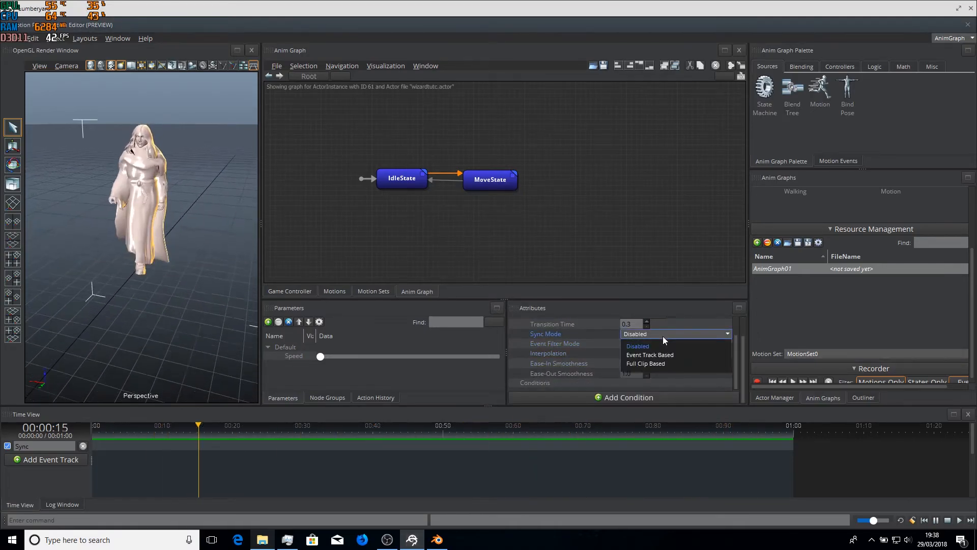
left_click(662, 336)
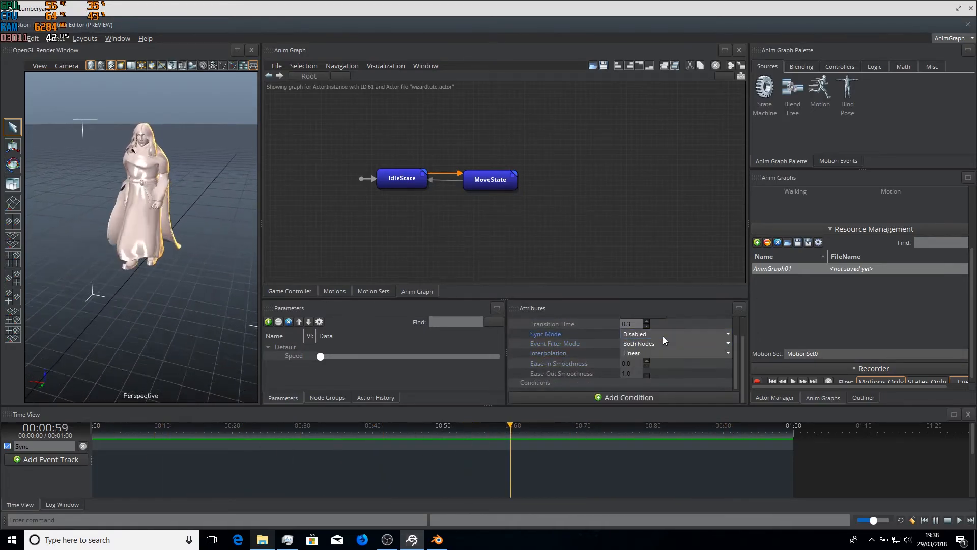
left_click(585, 398)
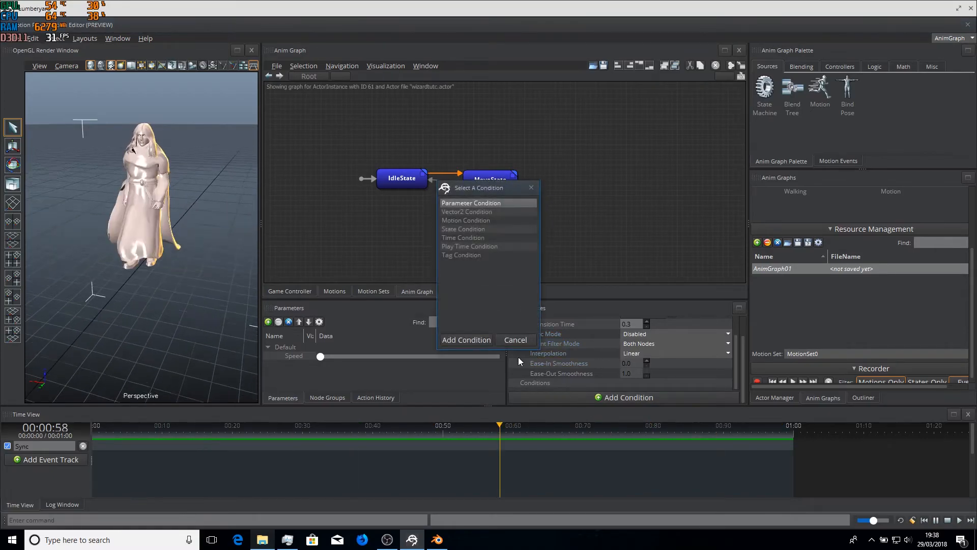
left_click(466, 341)
scroll(596, 344, "down", 5)
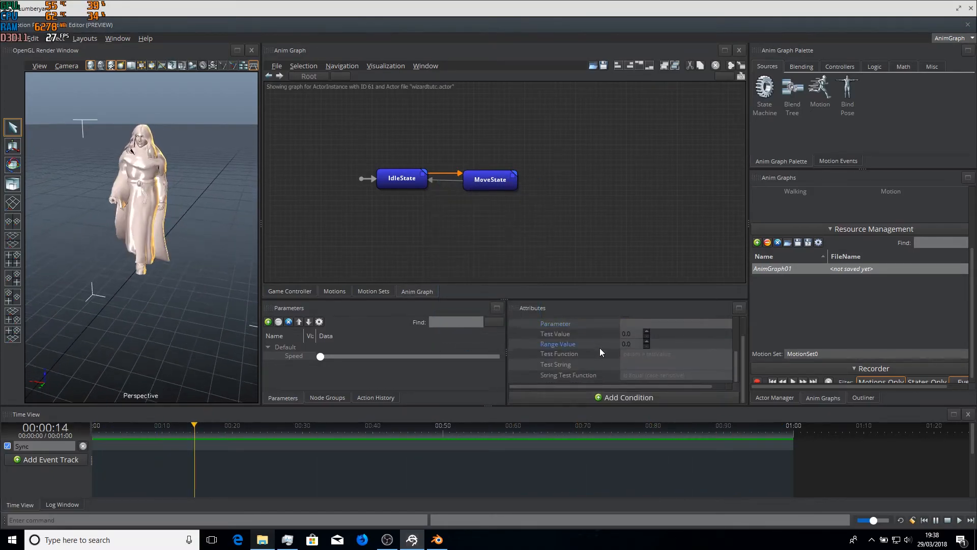
scroll(631, 344, "up", 1)
left_click(635, 353)
left_click(632, 365)
scroll(635, 353, "down", 1)
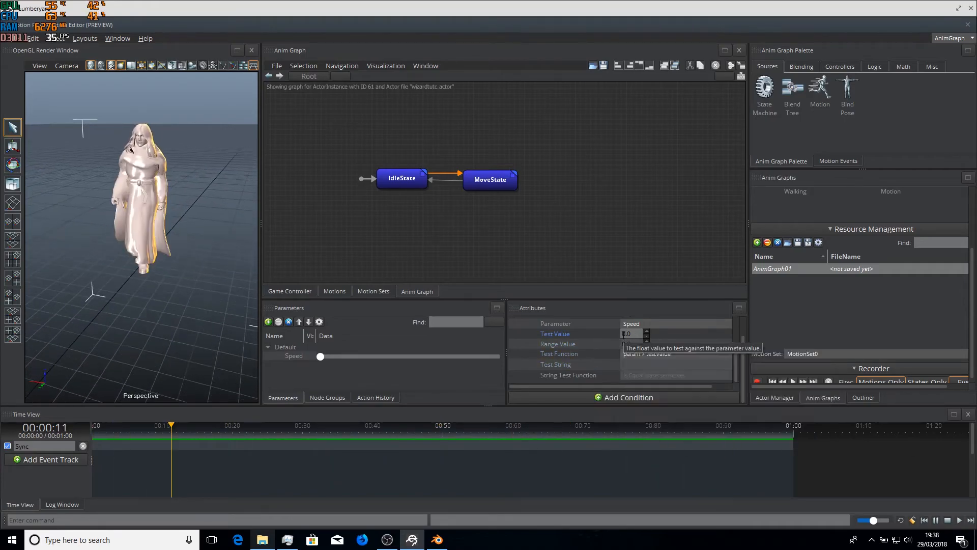
- Add a Parameter Condition to the transition from MoveState back to IdleState
left_click(454, 180)
scroll(583, 356, "down", 3)
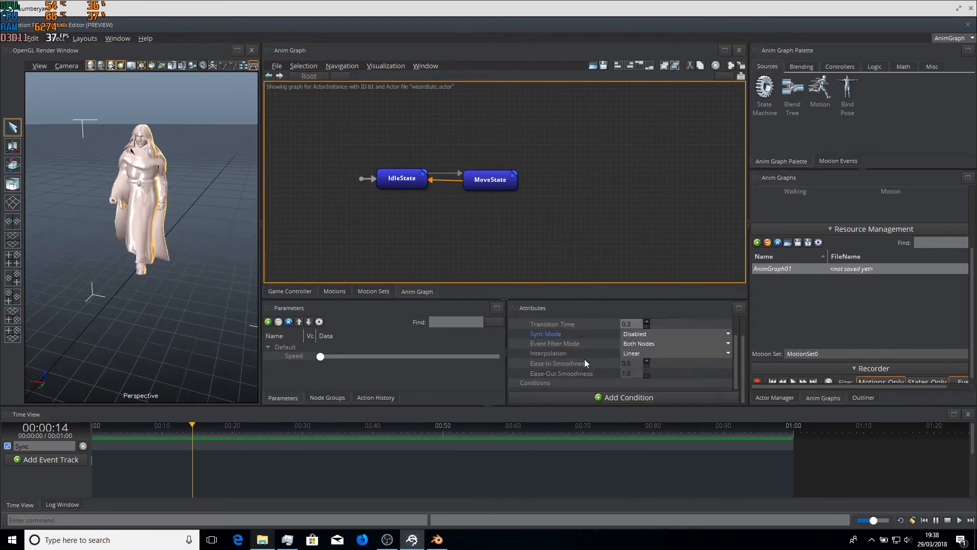
left_click(611, 397)
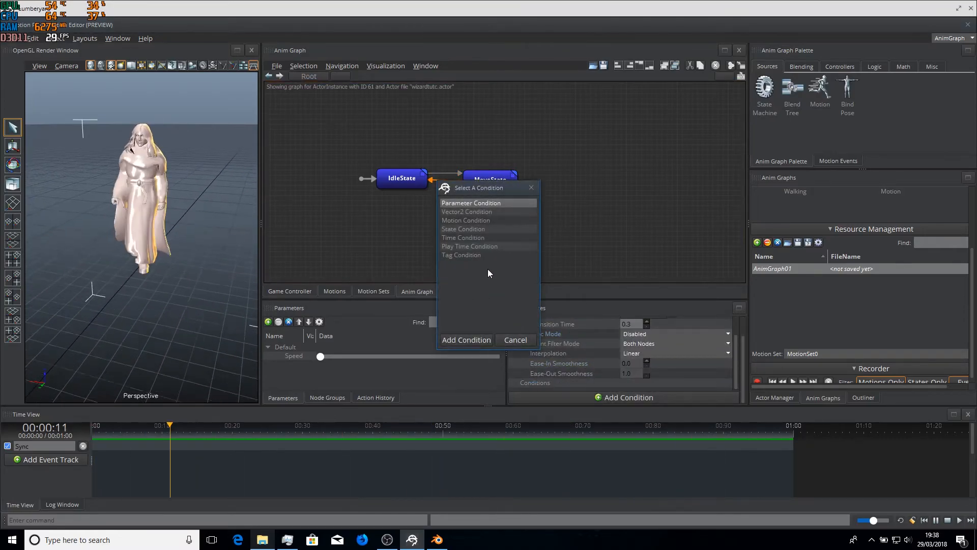
left_click(462, 337)
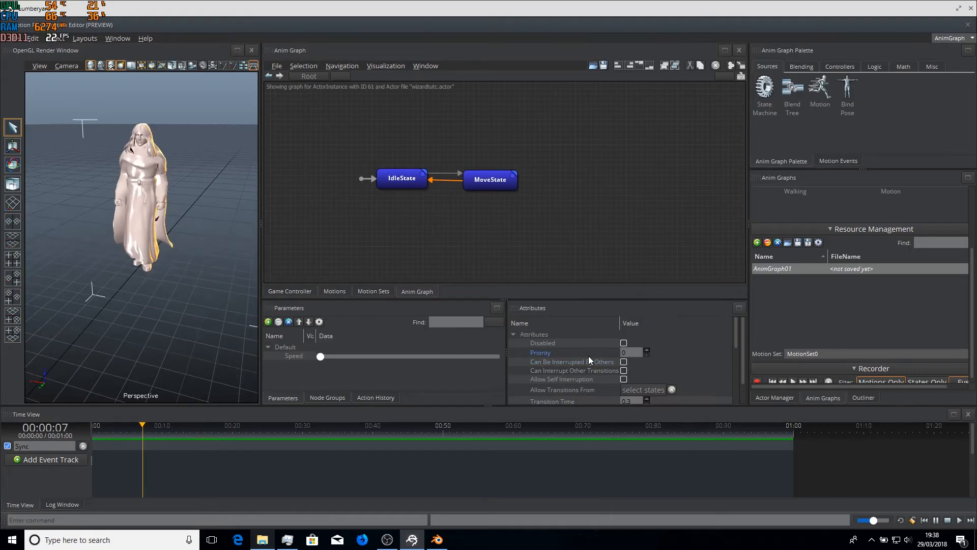
- Set the MoveState-to-IdleState transition's condition to the Speed parameter with the test function param == testValue
scroll(589, 356, "down", 3)
left_click(635, 325)
left_click(635, 336)
left_click(635, 355)
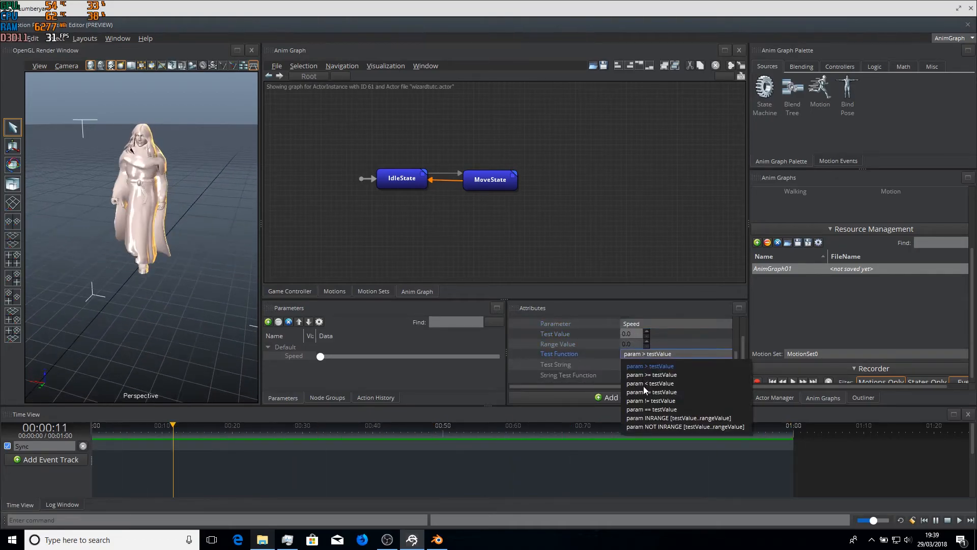
left_click(649, 408)
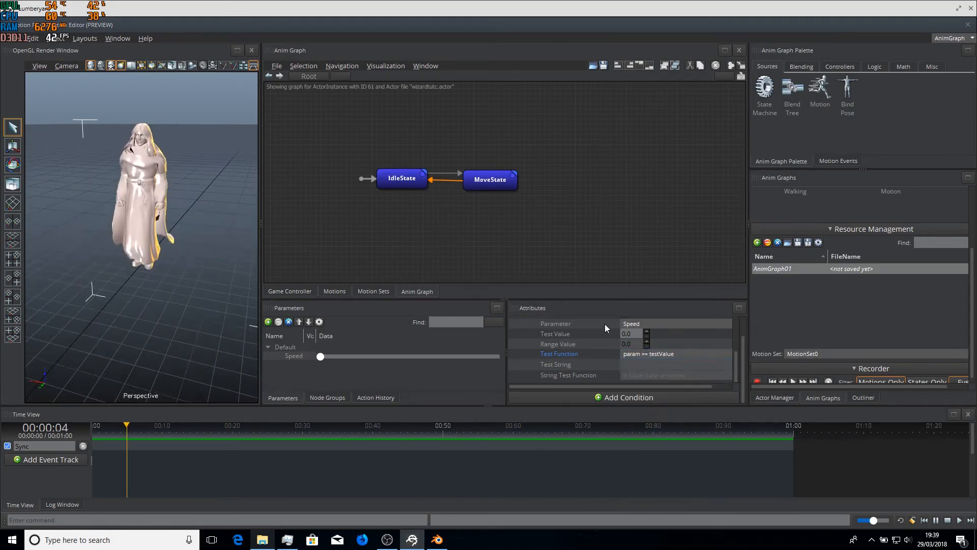
left_click(571, 235)
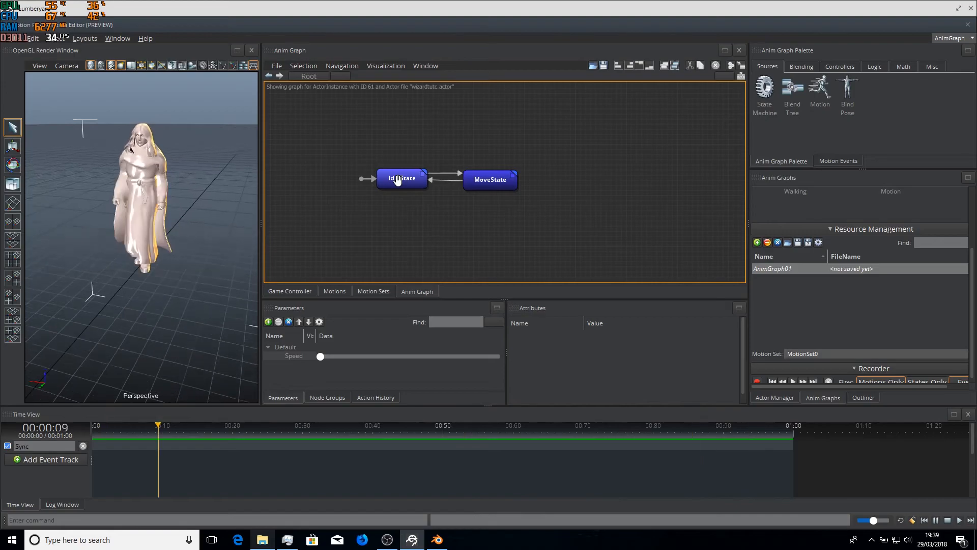
- Activate AnimGraph01 on the wizard and try out the Speed parameter's slider
double_click(765, 268)
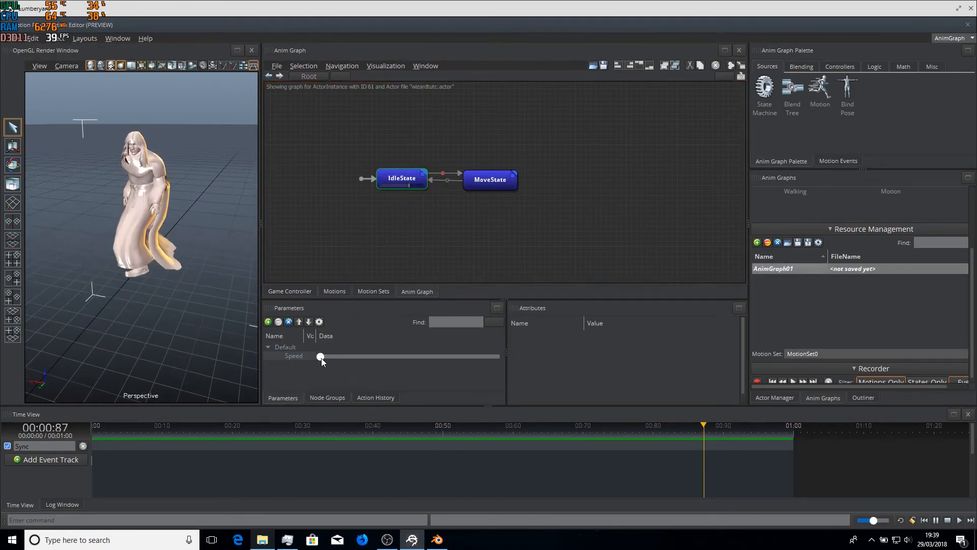
mouse_move(322, 356)
left_mouse_down()
mouse_move(354, 357)
mouse_move(316, 343)
left_mouse_up()
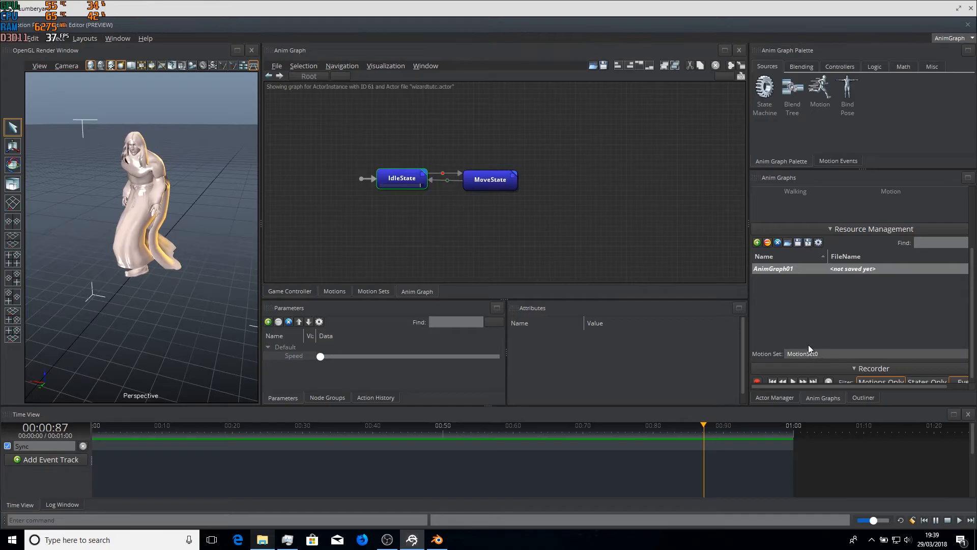
right_click(775, 268)
key("Escape")
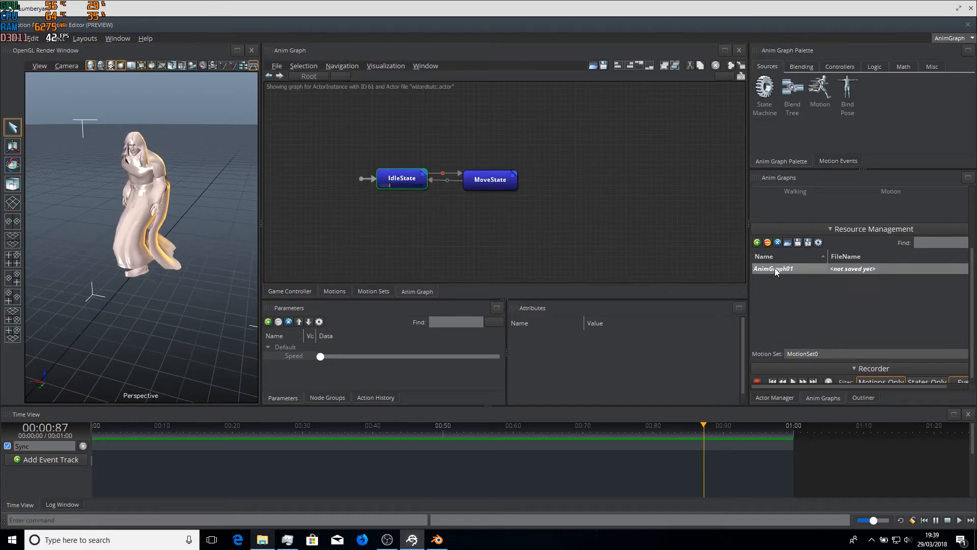
- Rename the anim graph as WizardTutAnimGraph in its properties and copy the name
right_click(774, 268)
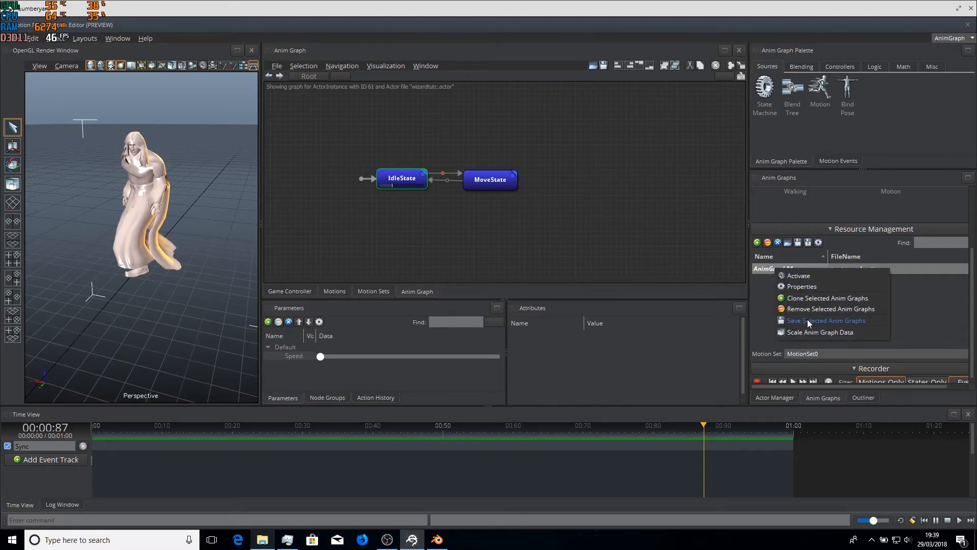
left_click(793, 285)
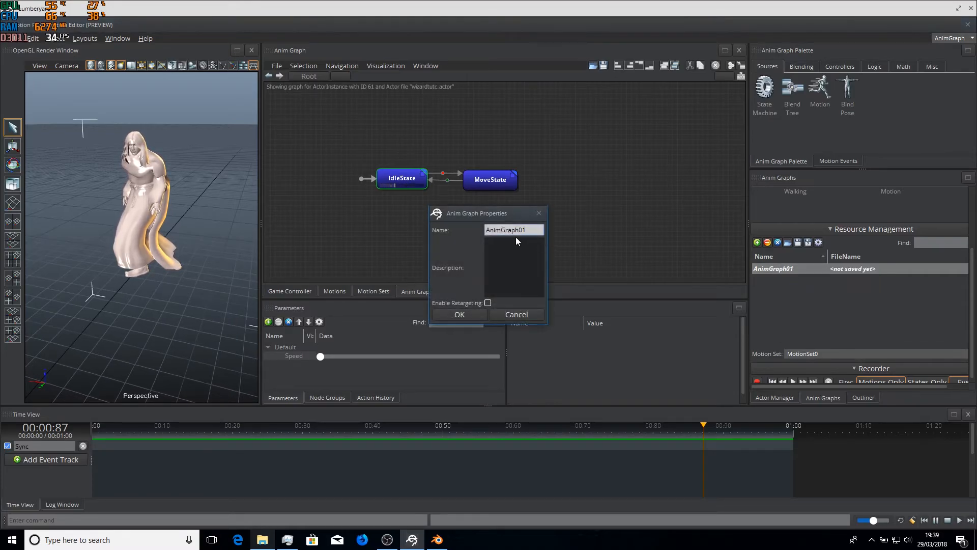
type("Wi")
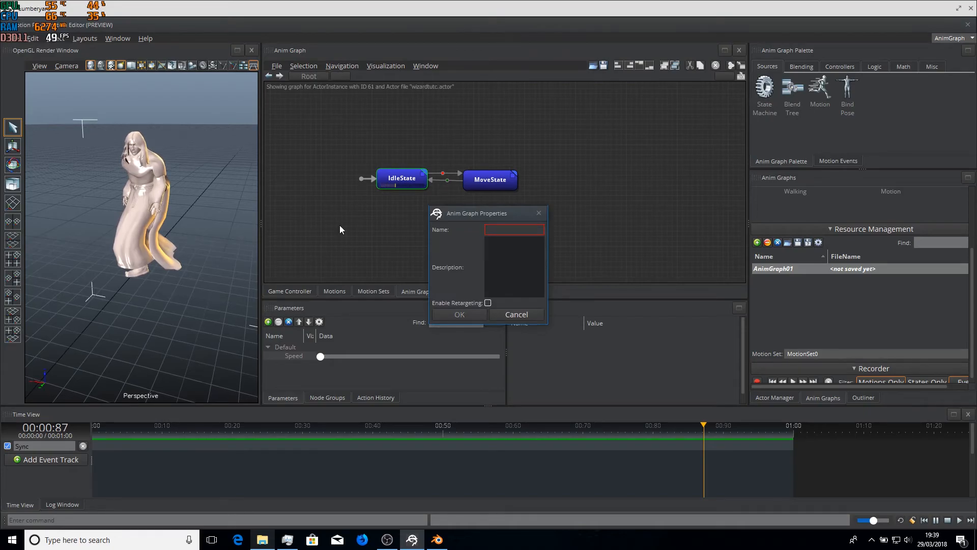
type("zardTut")
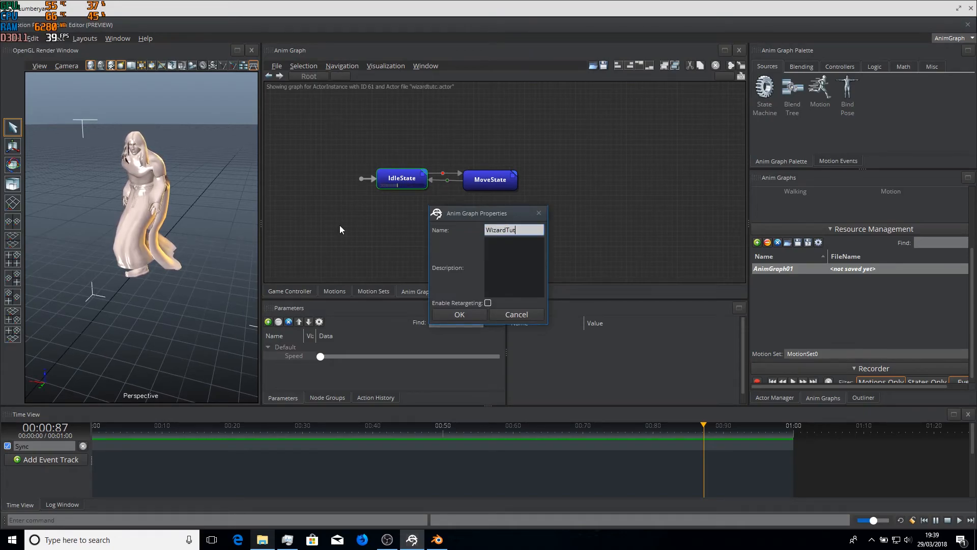
type("AnimGraph")
key("ctrl+a")
key("ctrl+c")
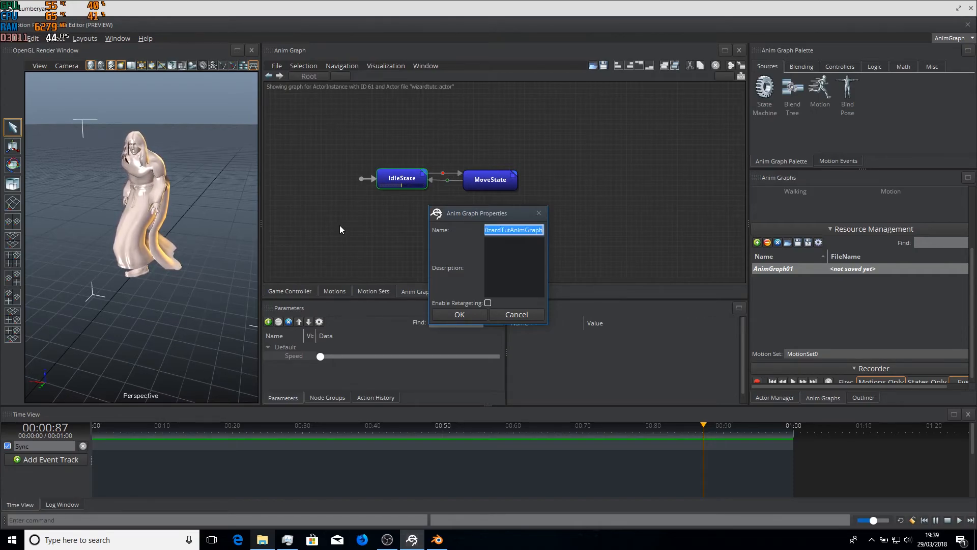
left_click(459, 314)
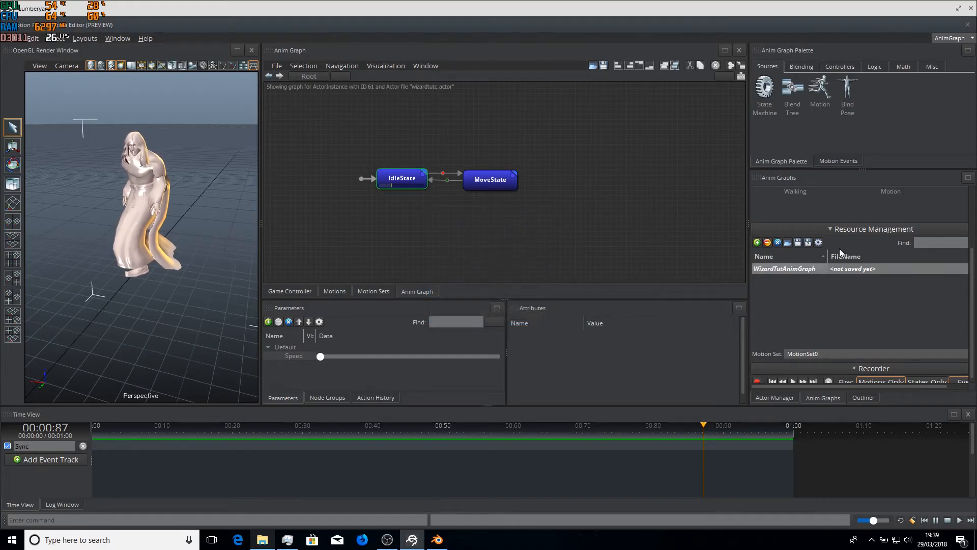
- Save the selected anim graph as WizardTutAnimGraph in the project's Gem/Assets/characters/WizardTut/anims folder
right_click(811, 269)
left_click(847, 323)
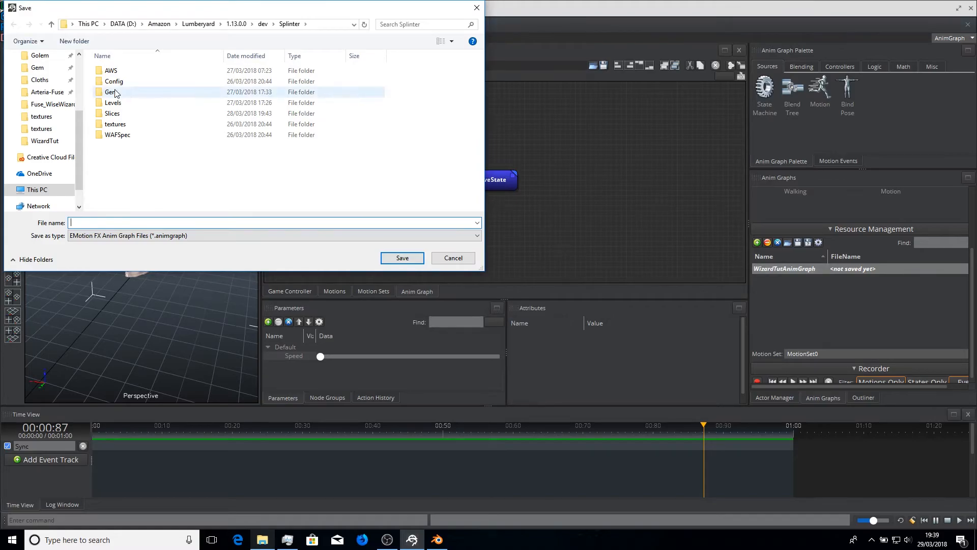
double_click(115, 92)
double_click(113, 71)
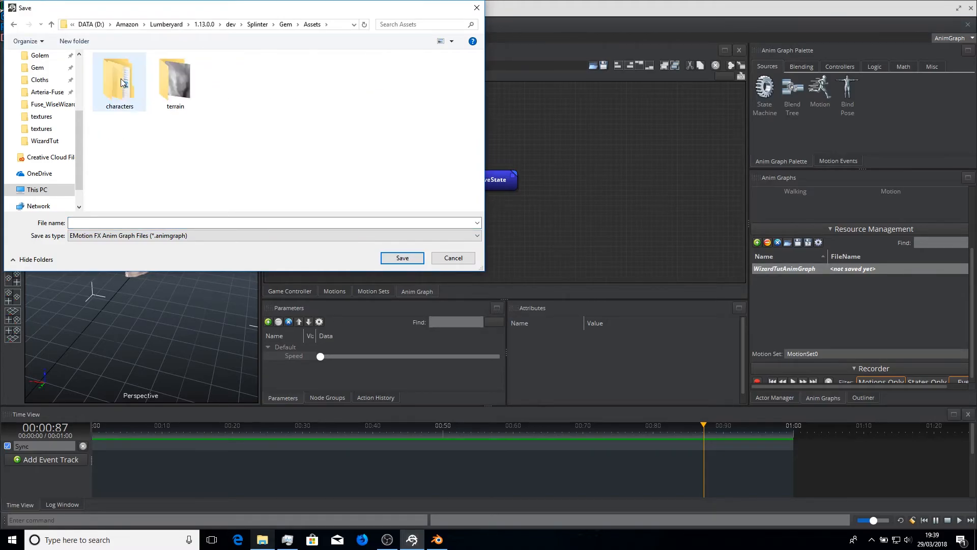
double_click(122, 82)
double_click(124, 81)
left_click(125, 75)
double_click(122, 71)
left_click(128, 220)
key("ctrl+v")
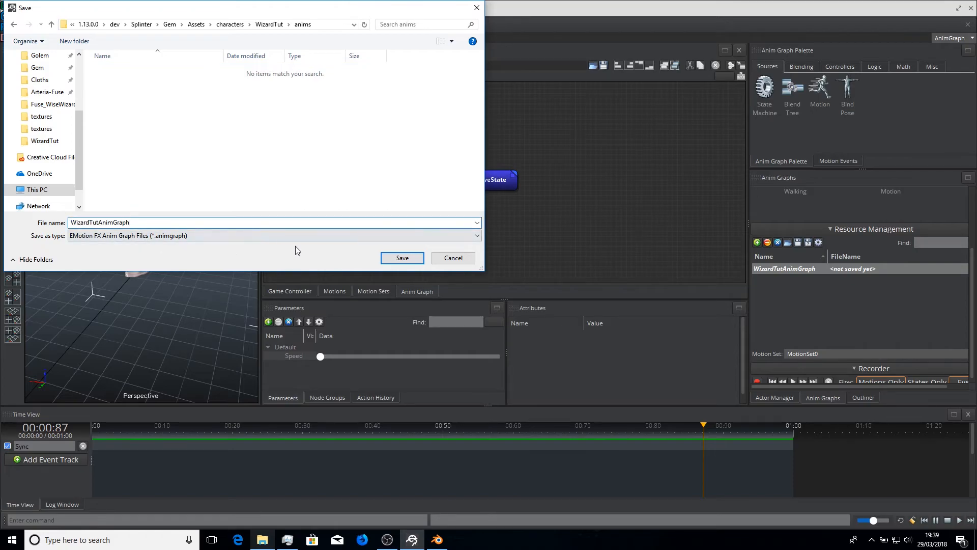
left_click(402, 258)
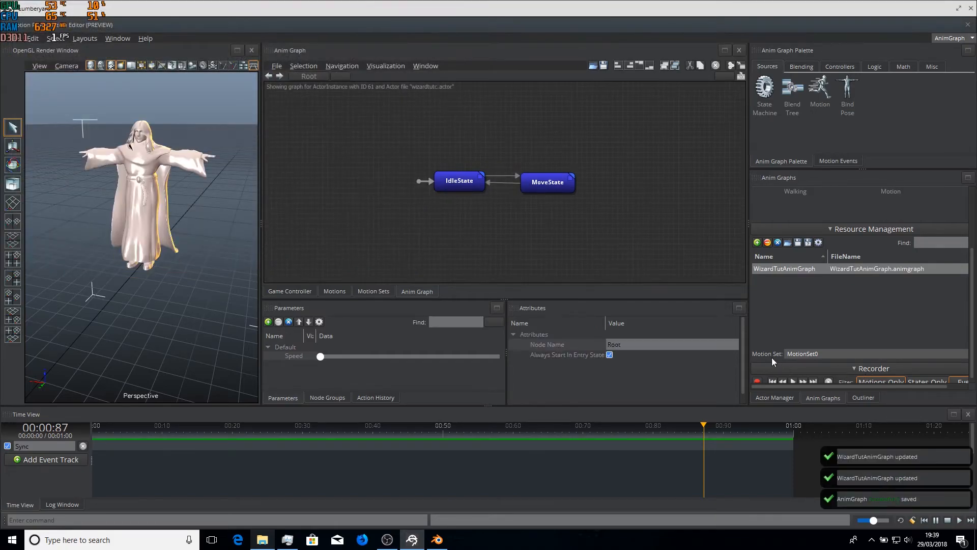
- Rename the motion set MotionSet0 as WizardTutMotionSet
left_click(376, 288)
right_click(300, 107)
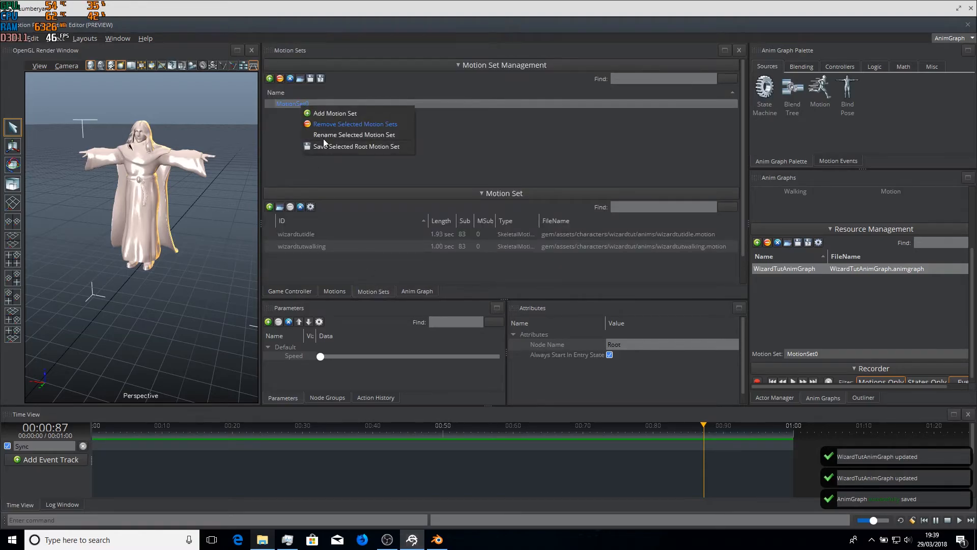
left_click(339, 136)
key("BackSpace")
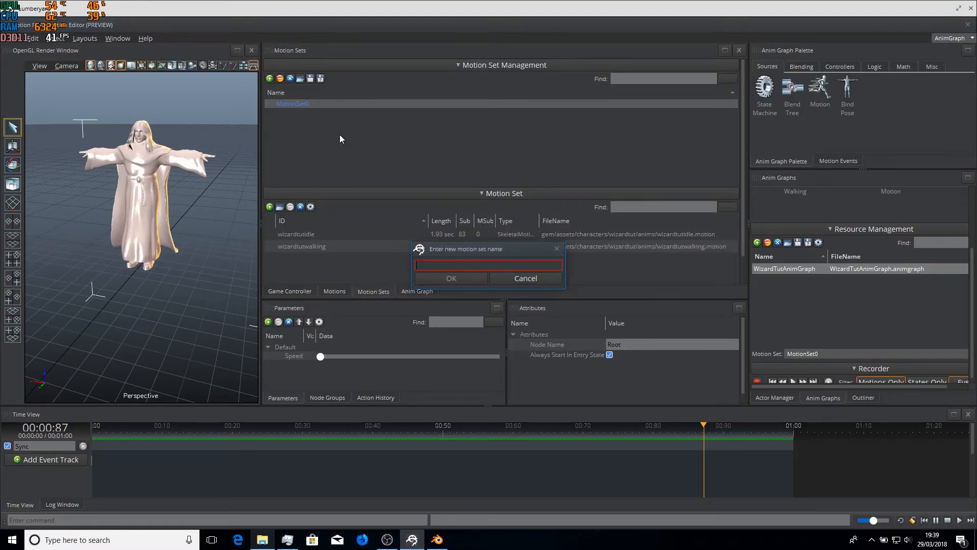
type("WizardTutMotionSet")
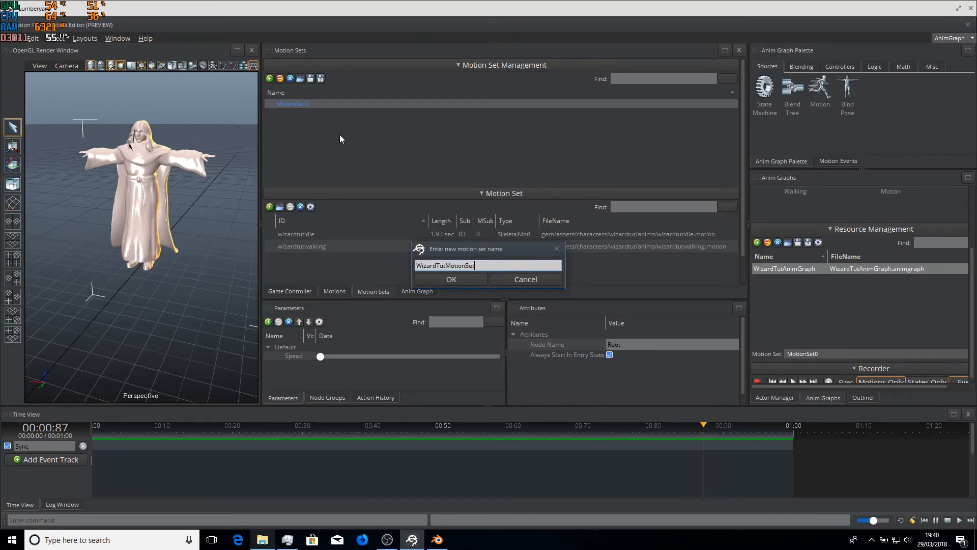
key("ctrl+a")
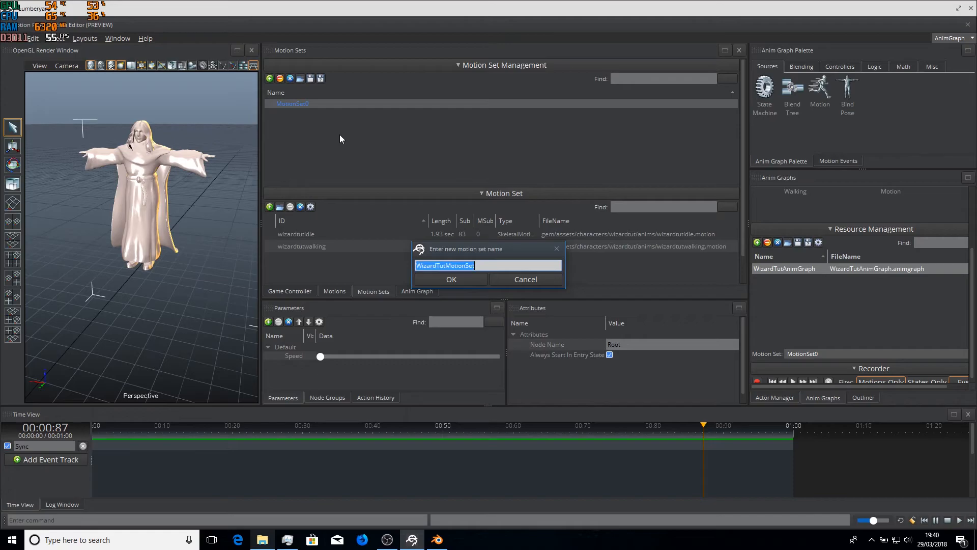
left_click(462, 281)
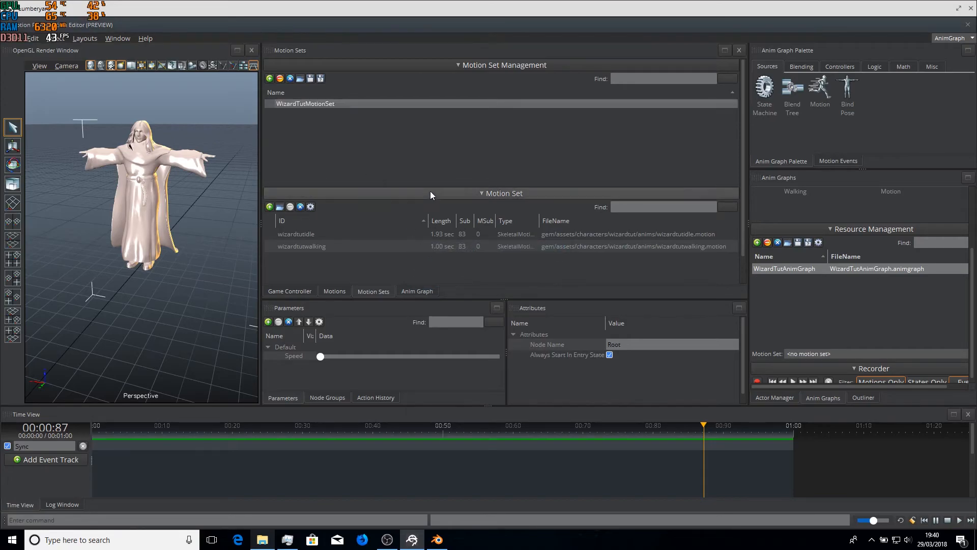
- Save the motion set as WizardTutMotionSet in the Gem/Assets/characters/WizardTut/anims folder
left_click(309, 79)
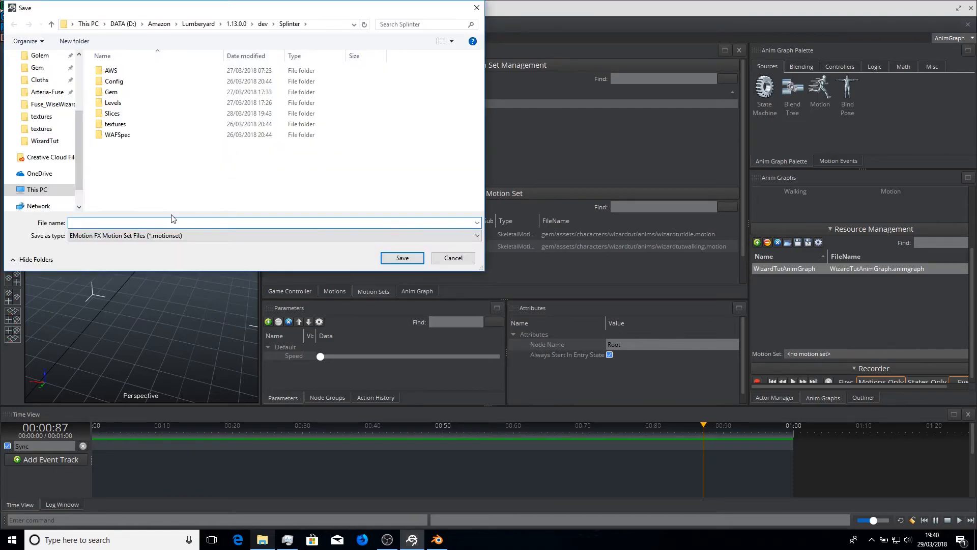
double_click(111, 93)
double_click(121, 70)
double_click(110, 89)
double_click(131, 81)
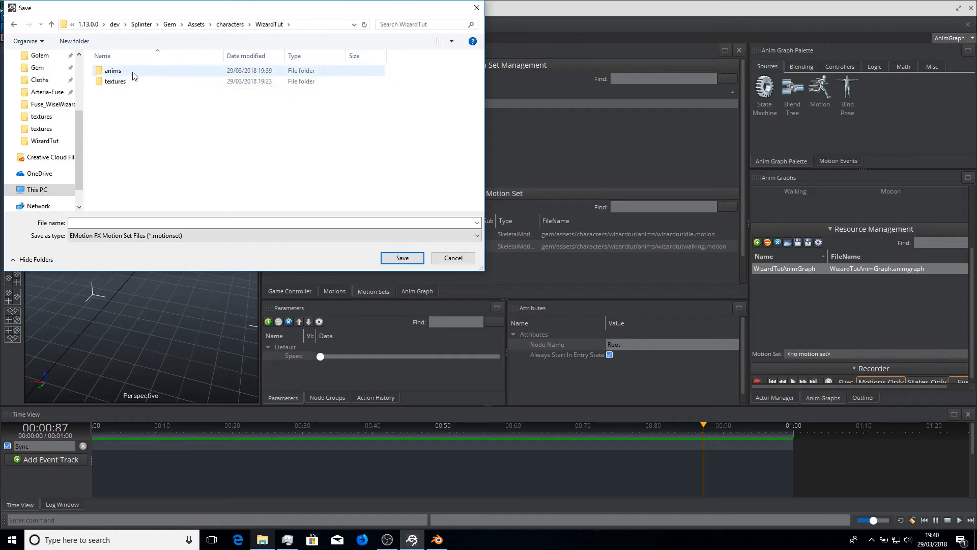
double_click(132, 73)
left_click(162, 222)
type("WizardTutMotionSet")
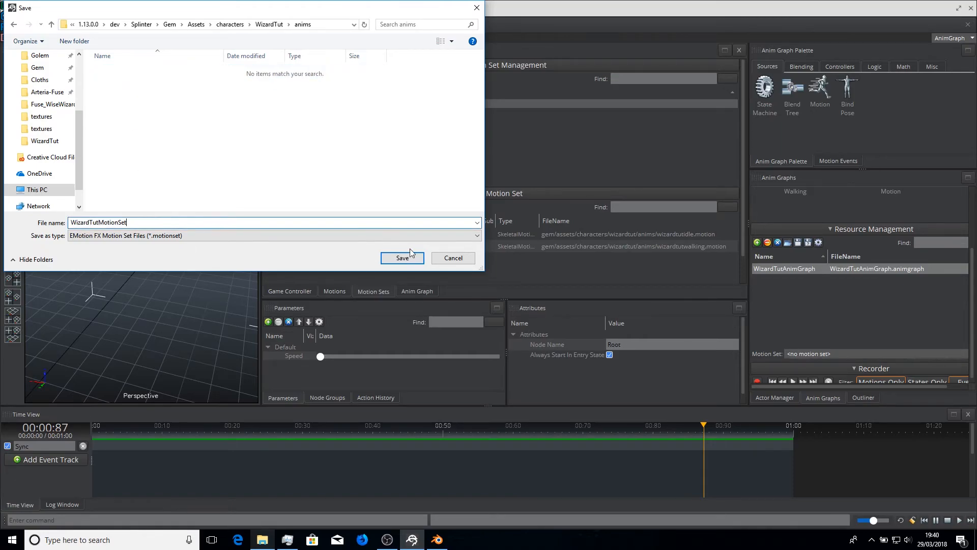
left_click(399, 256)
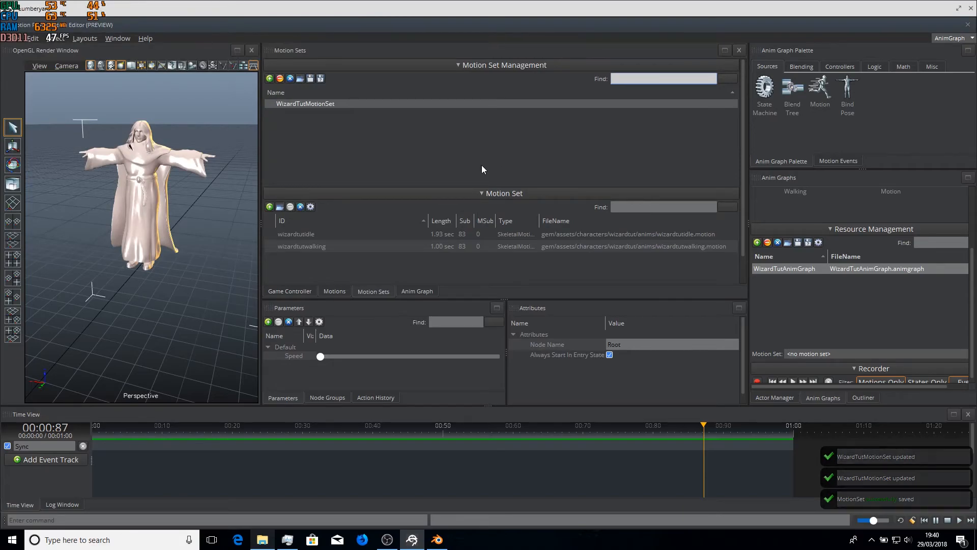
- Assign WizardTutMotionSet as the anim graph's motion set and activate WizardTutAnimGraph
left_click(417, 292)
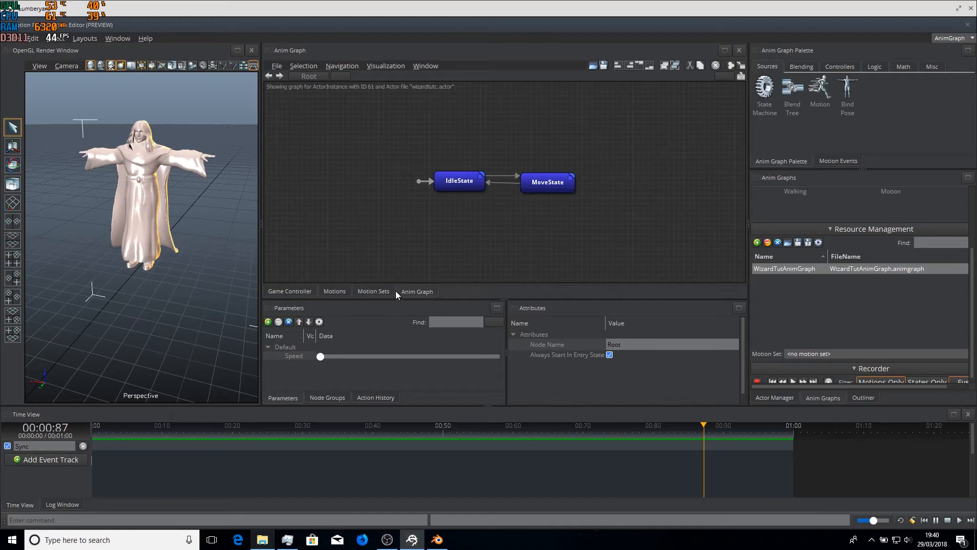
left_click(823, 351)
left_click(824, 374)
double_click(791, 270)
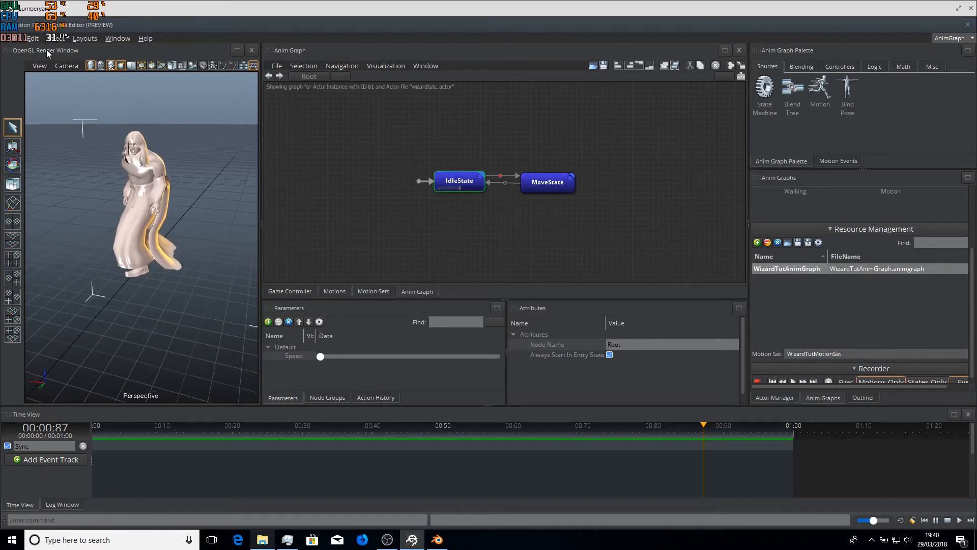
- Save the workspace as WizardTutWorkspace in the Gem/Assets/characters/WizardTut/anims folder, including the pending actor changes
left_click(18, 37)
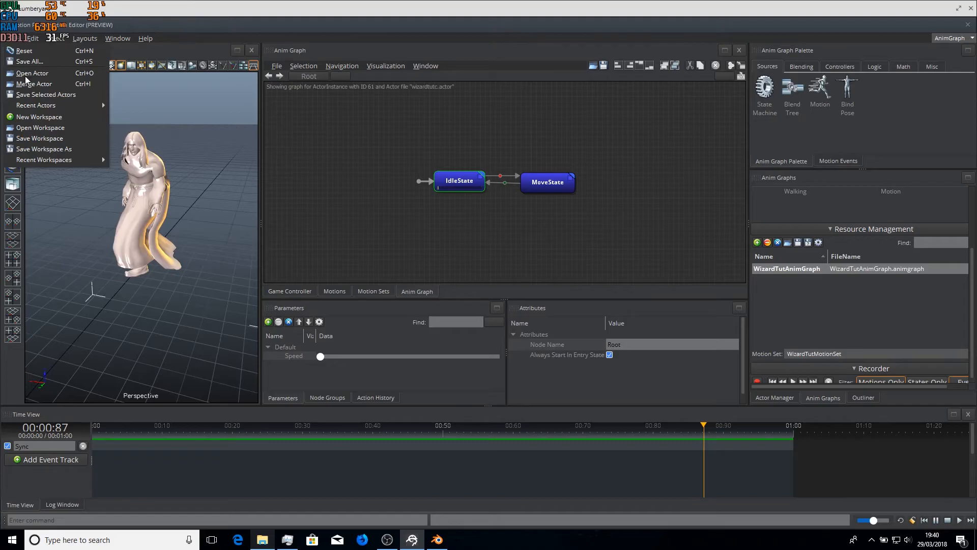
left_click(57, 149)
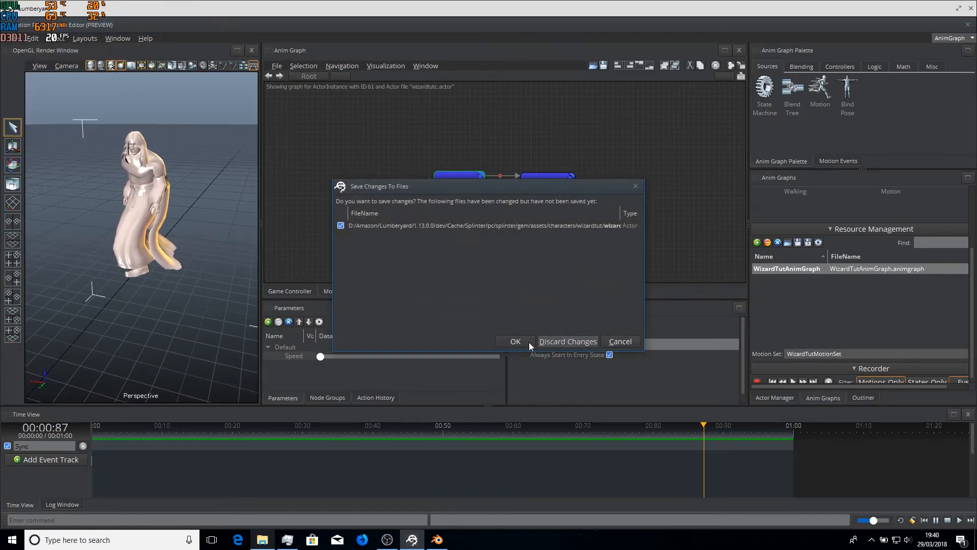
left_click(515, 342)
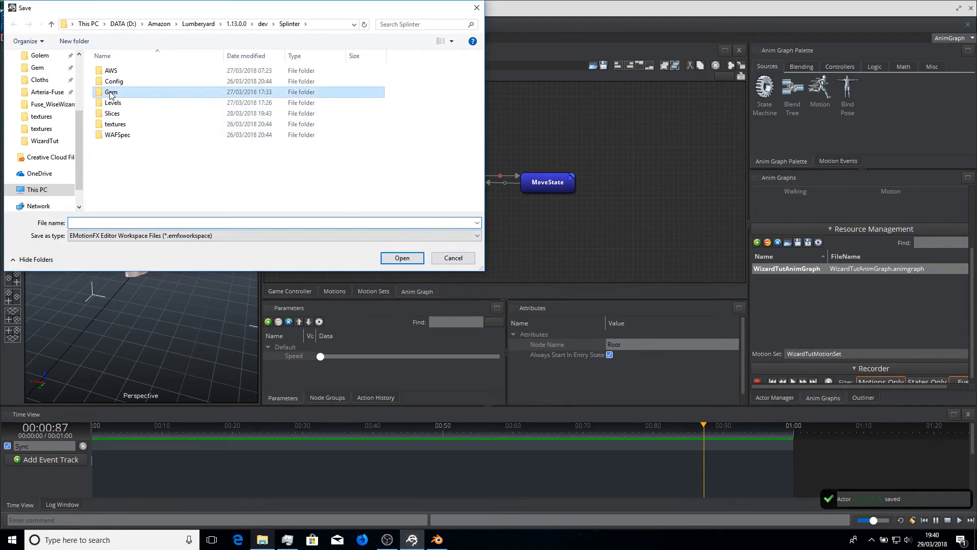
double_click(126, 92)
double_click(114, 71)
double_click(114, 83)
double_click(120, 80)
double_click(114, 71)
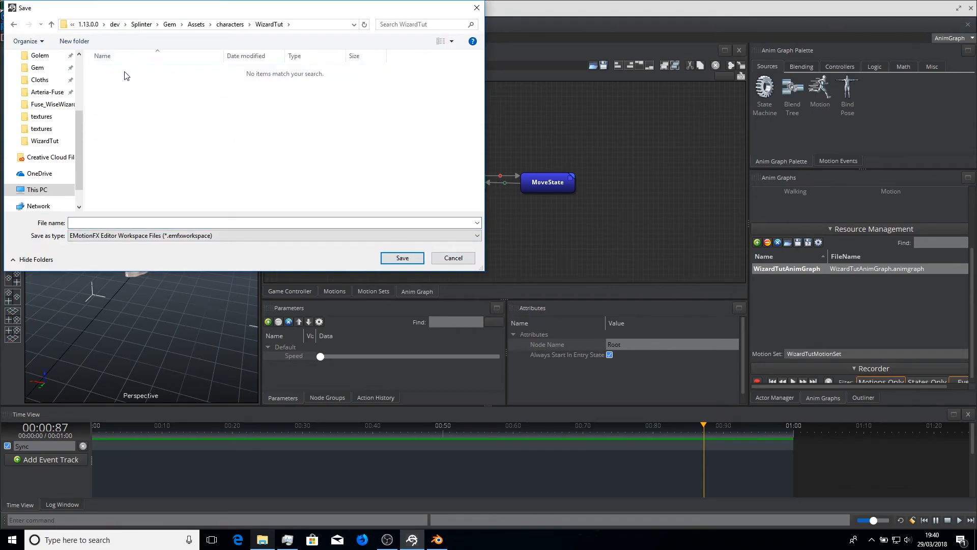
left_click(159, 222)
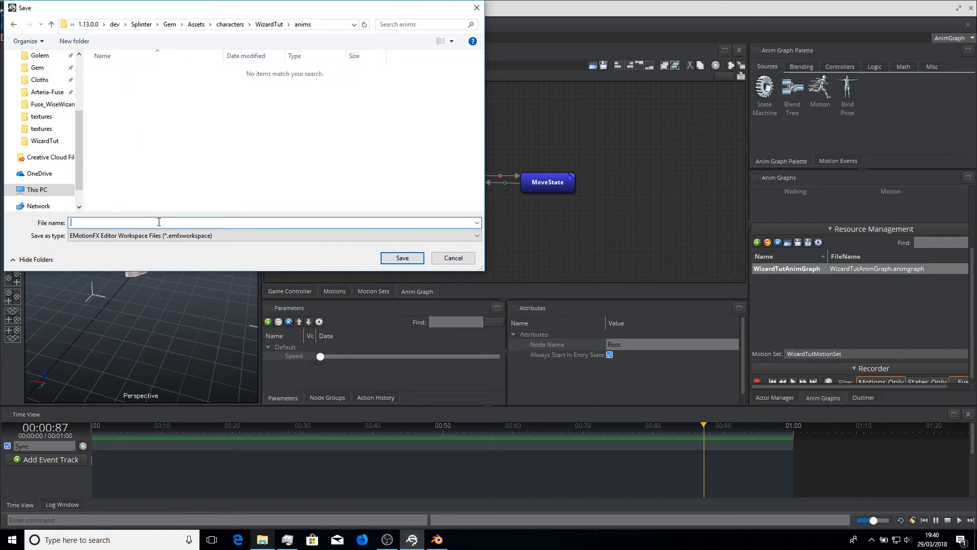
type("WizardTutWor")
key("Return")
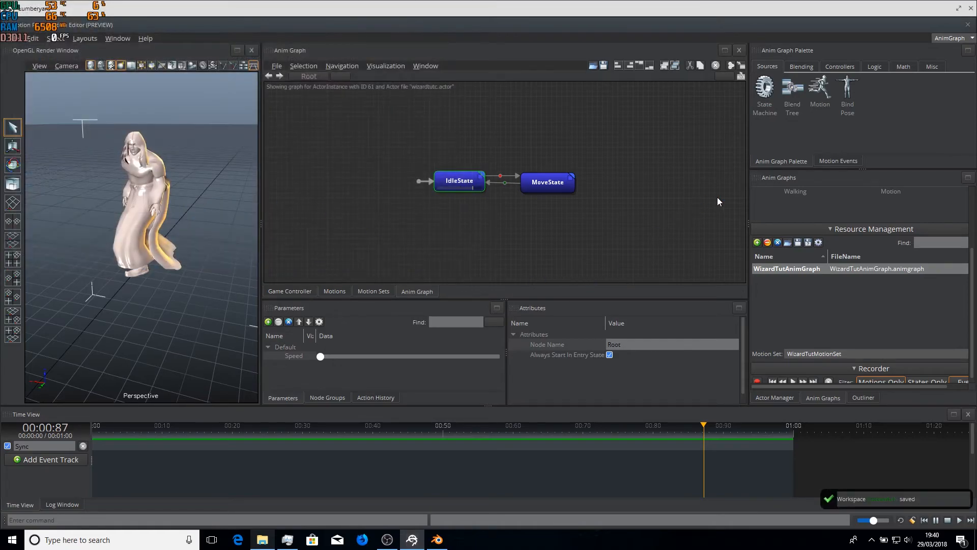
- Close the Animation Editor and add an Anim Graph component to the Wizard entity in Lumberyard Editor
left_click(971, 9)
left_click(67, 130)
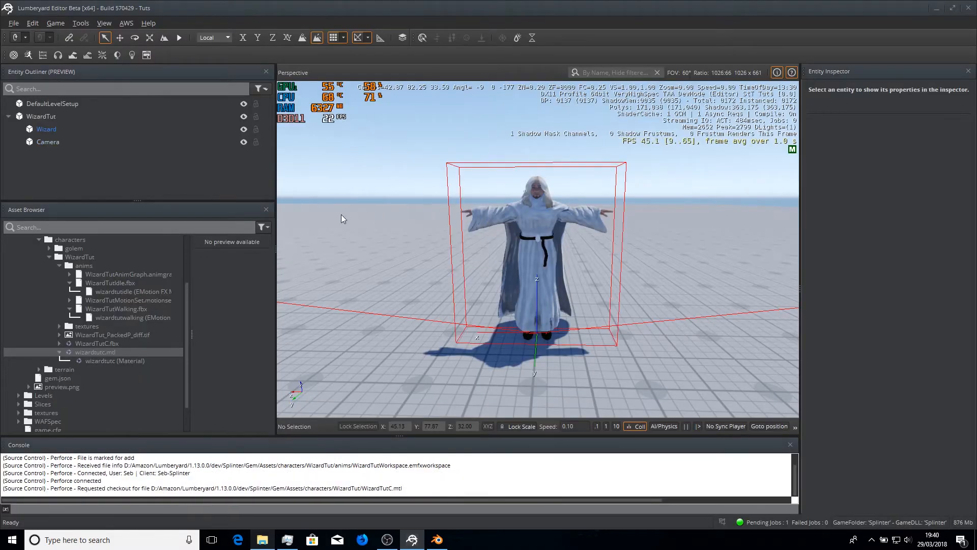
left_click(888, 126)
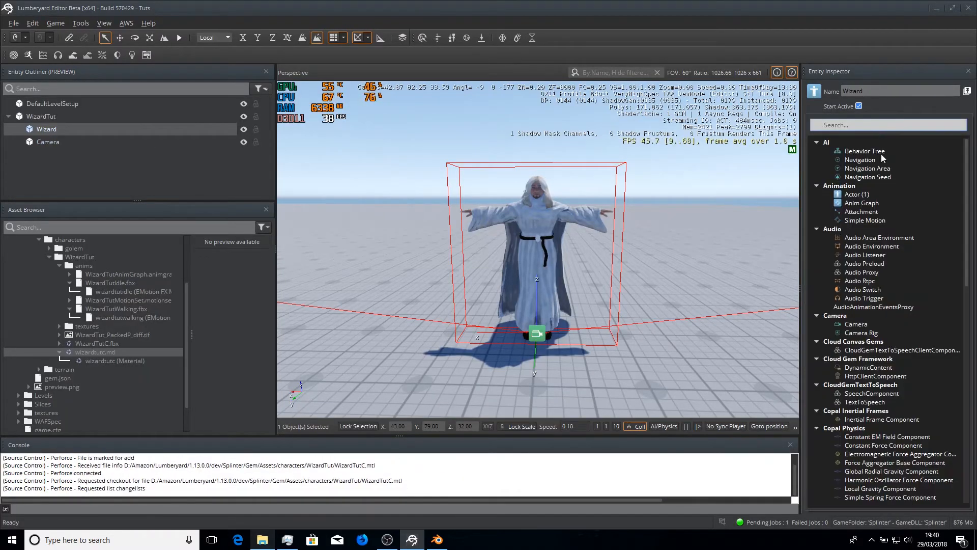
left_click(861, 202)
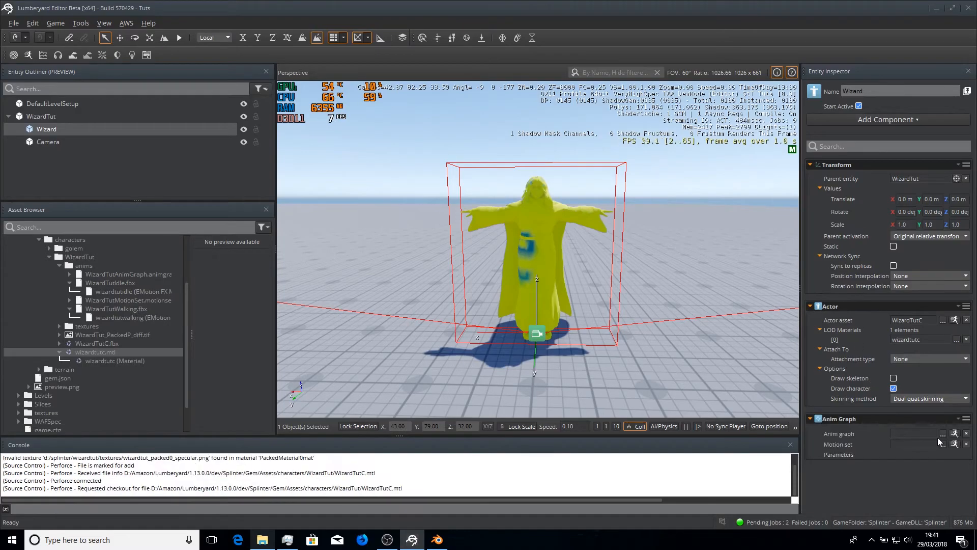
- Assign wizardtutanimgraph from the characters/WizardTut/anims folder as the Anim Graph component's anim graph
left_click(943, 434)
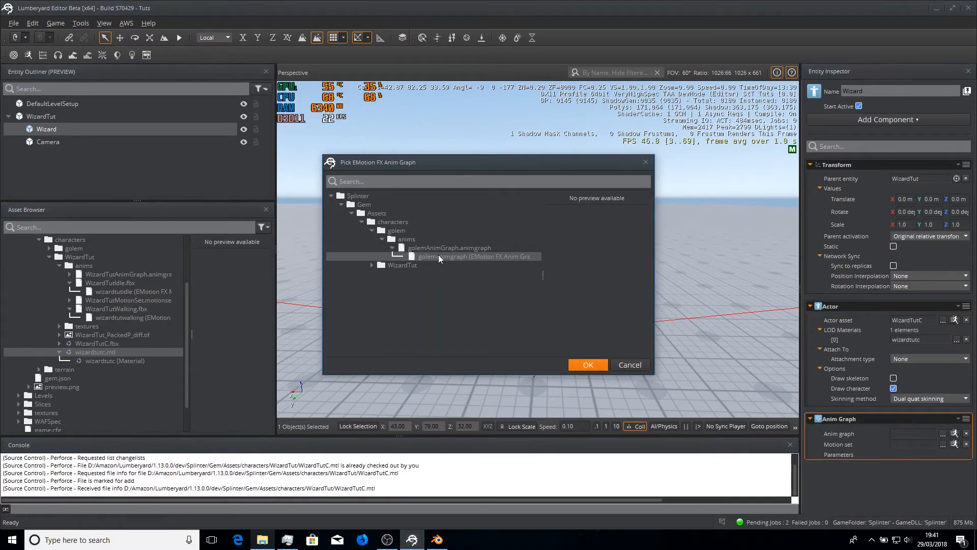
left_click(602, 366)
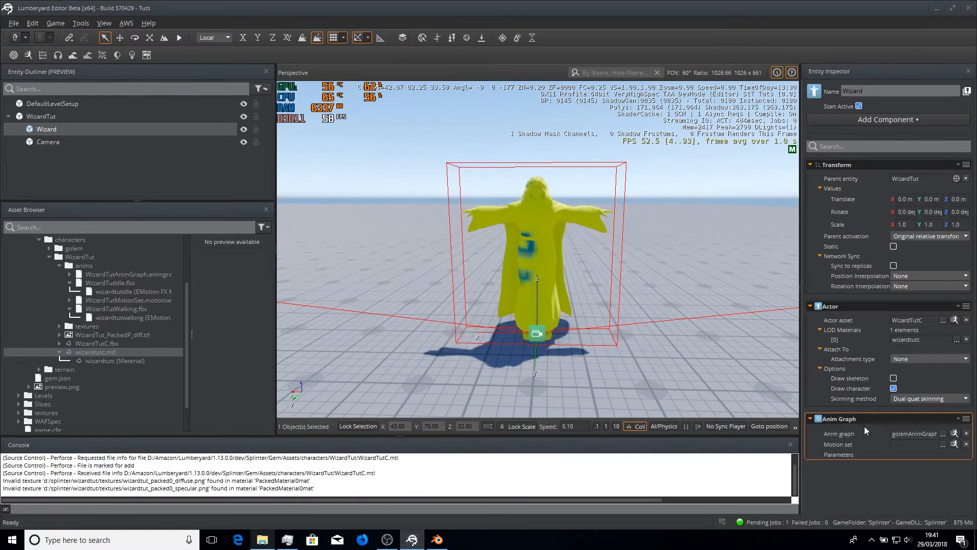
left_click(942, 432)
left_click(372, 230)
left_click(382, 248)
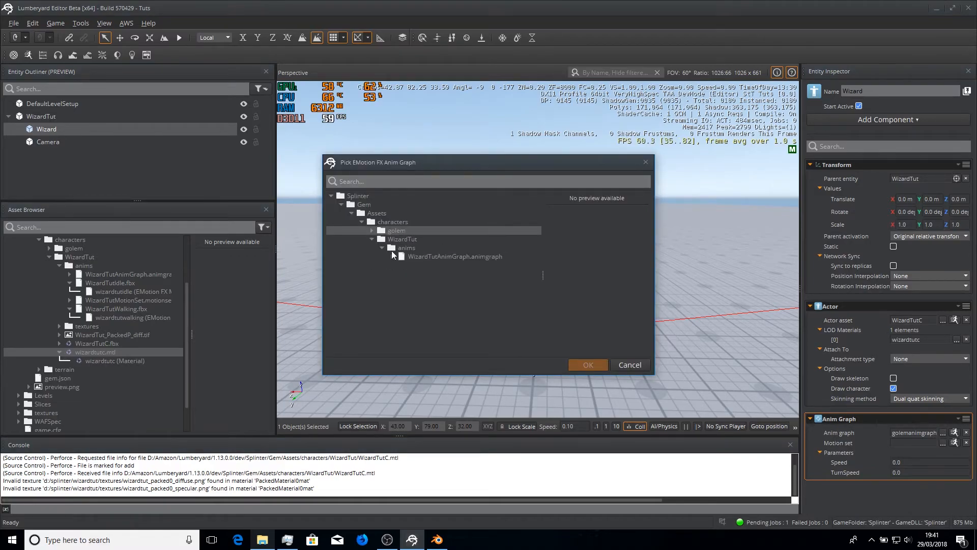
left_click(424, 266)
left_click(587, 364)
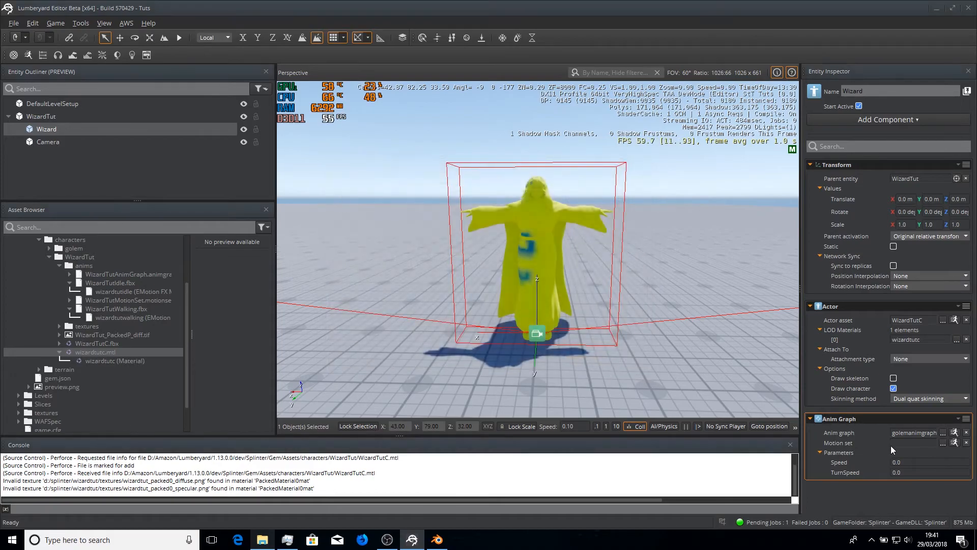
- Assign wizardtutmotionset from the characters/WizardTut/anims folder as the Anim Graph component's motion set
left_click(942, 443)
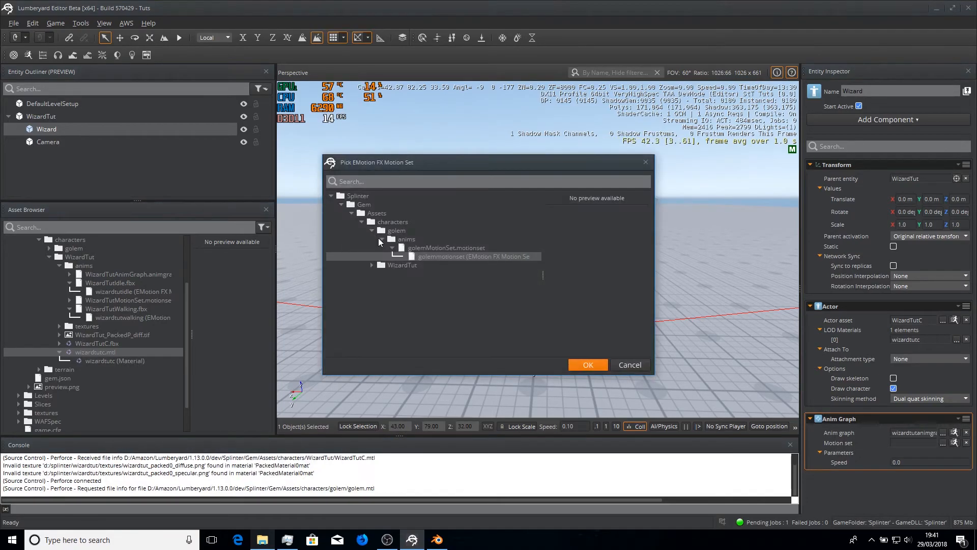
left_click(372, 231)
left_click(372, 239)
left_click(382, 248)
left_click(392, 256)
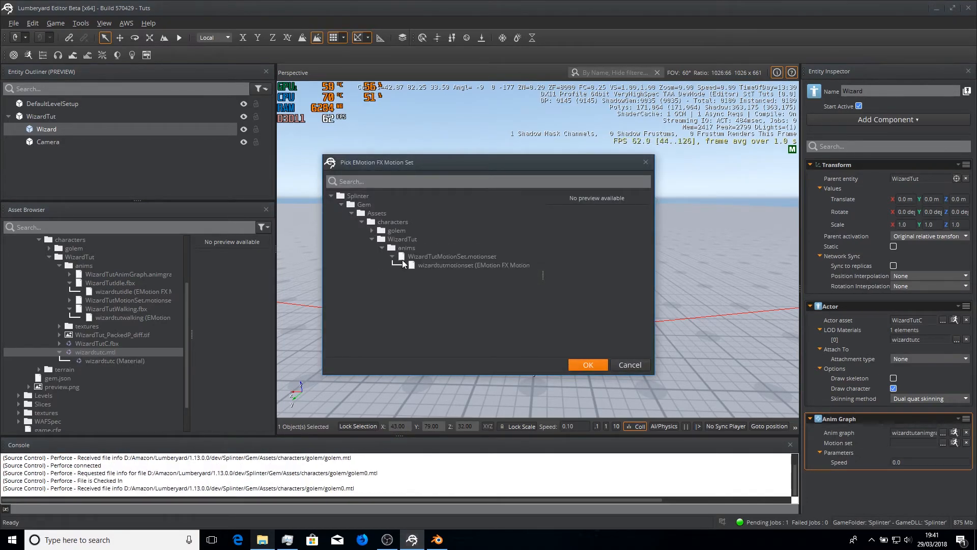
left_click(413, 265)
left_click(586, 364)
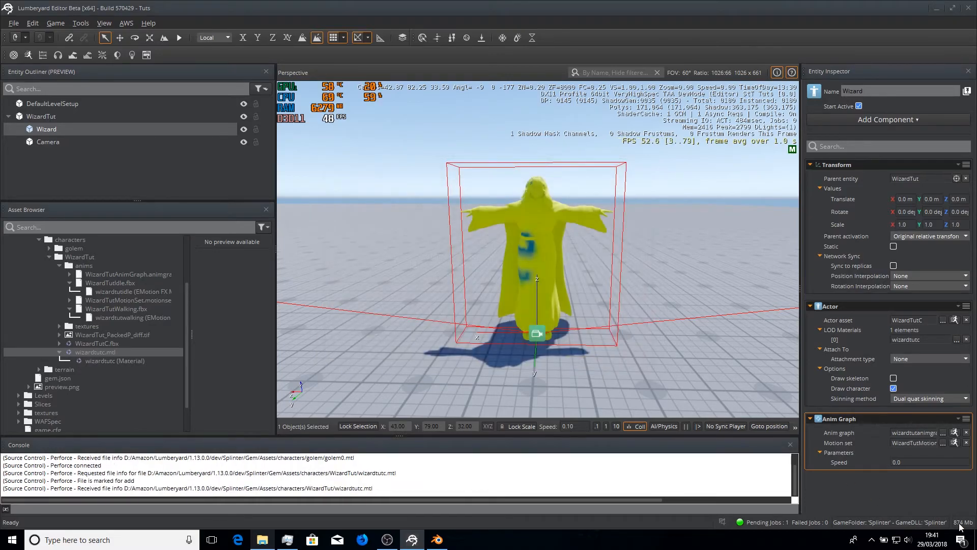
- Add a Character Physics component to the Wizard entity and expand its Player Dimensions and Player Dynamics settings
left_click(881, 120)
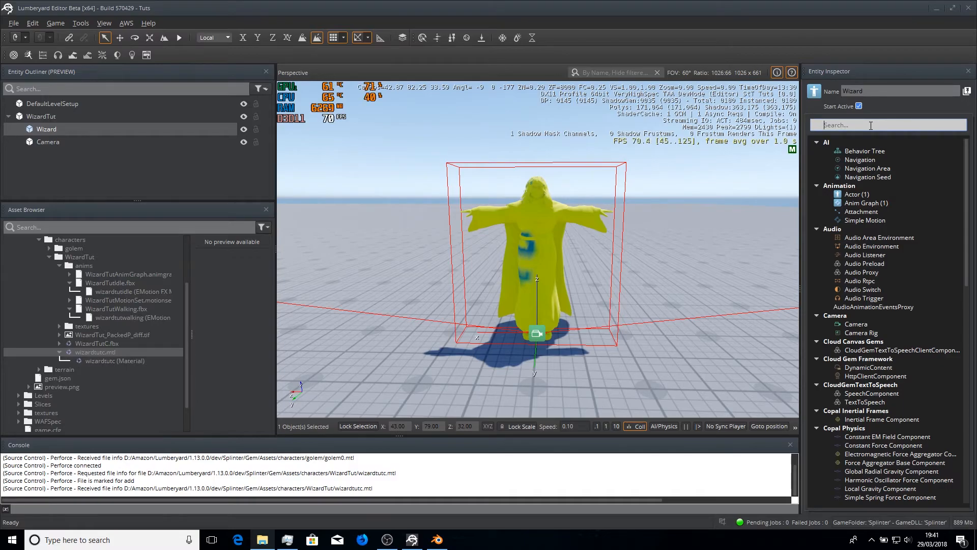
type("lua")
key("BackSpace")
key("BackSpace")
key("BackSpace")
type("char")
left_click(872, 142)
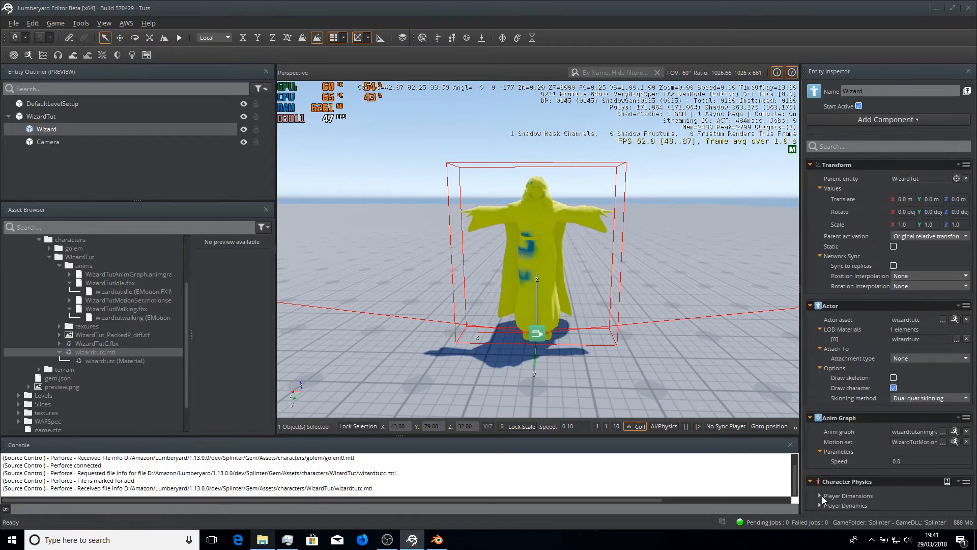
left_click(821, 495)
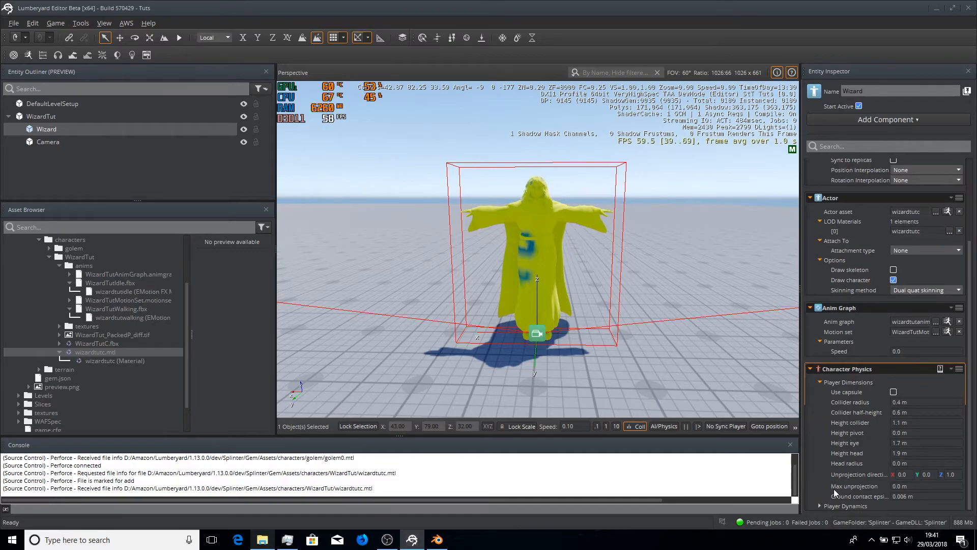
left_click(822, 502)
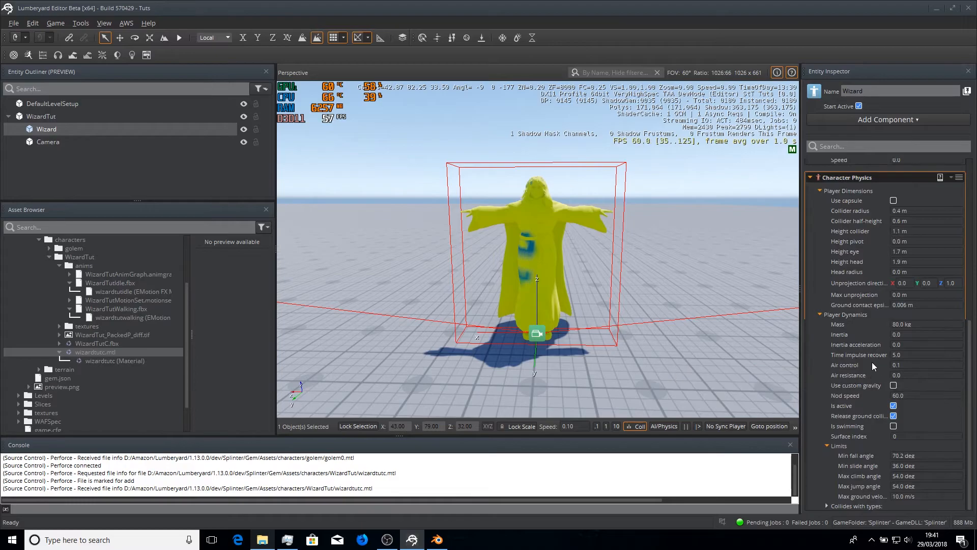
- Add a Lua Script component and an Input component to the Wizard entity
scroll(837, 251, "up", 10)
left_click(853, 116)
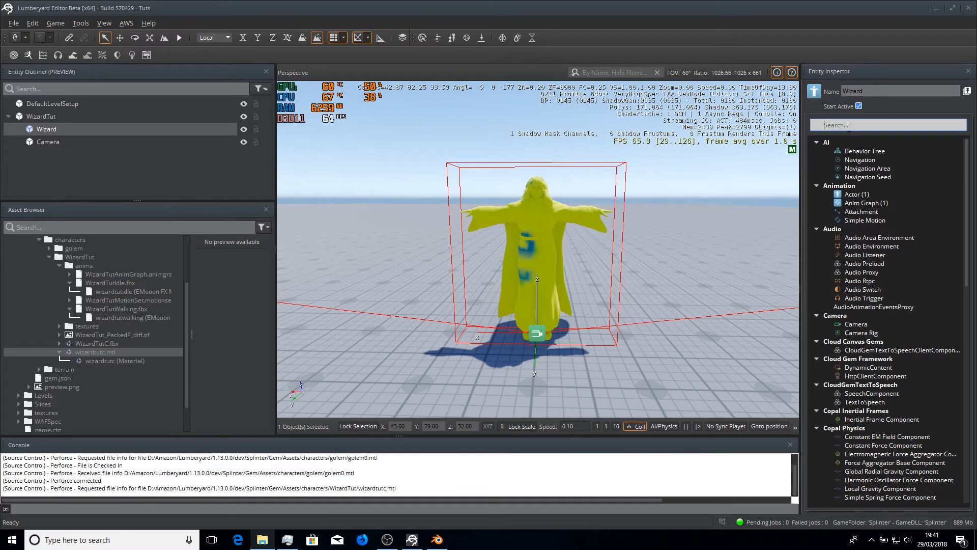
type("lua")
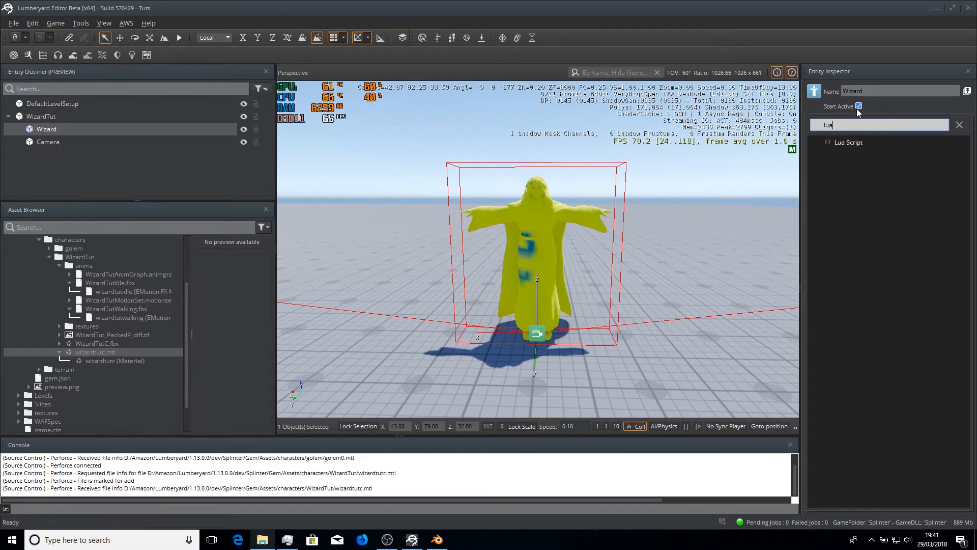
left_click(859, 142)
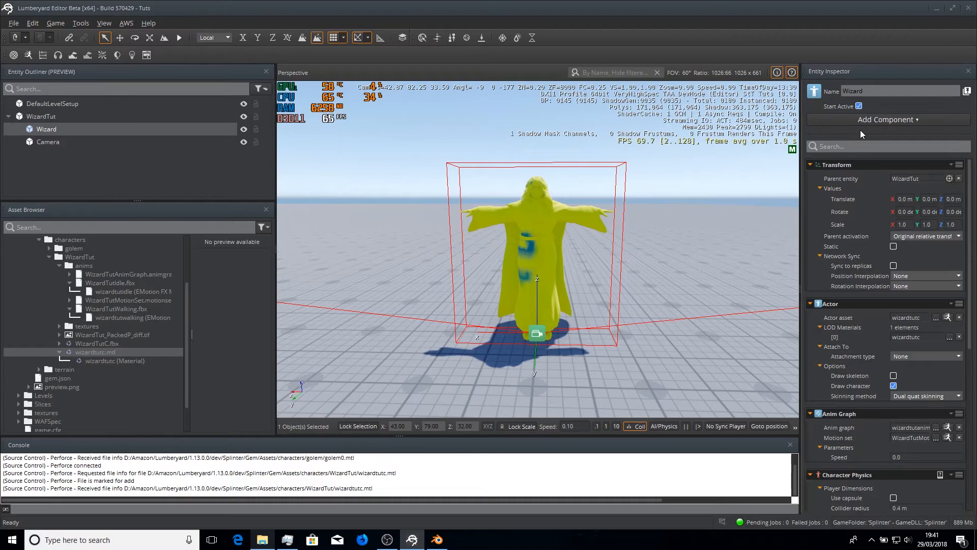
left_click(860, 130)
type("inpu")
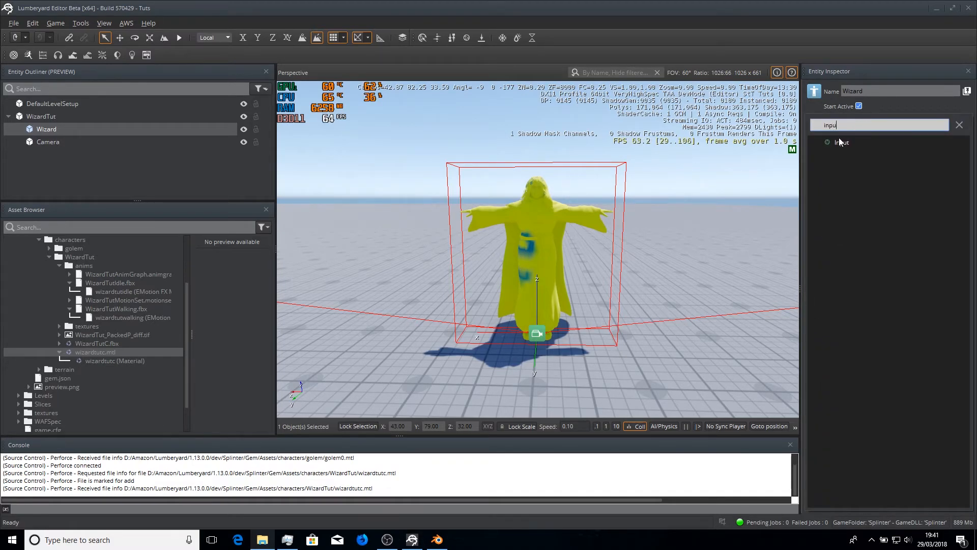
left_click(840, 140)
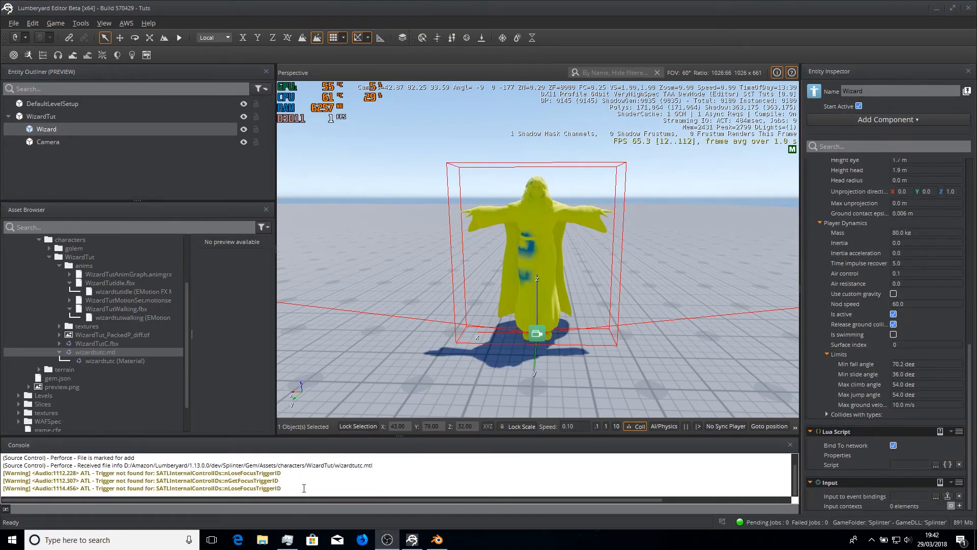
- Open the dev/SamplesProject/AnimationSamples/Simple_JackLocomotion folder in File Explorer
right_click(264, 539)
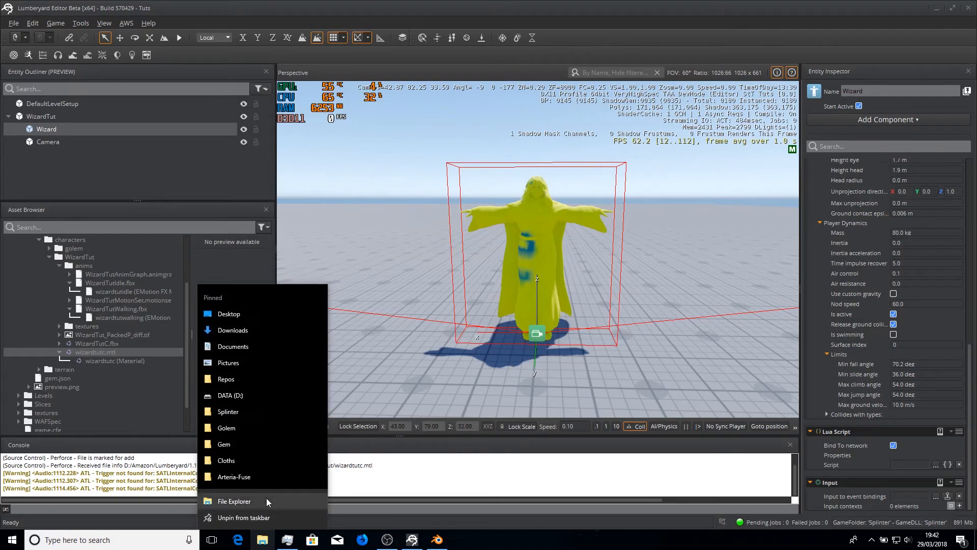
left_click(230, 438)
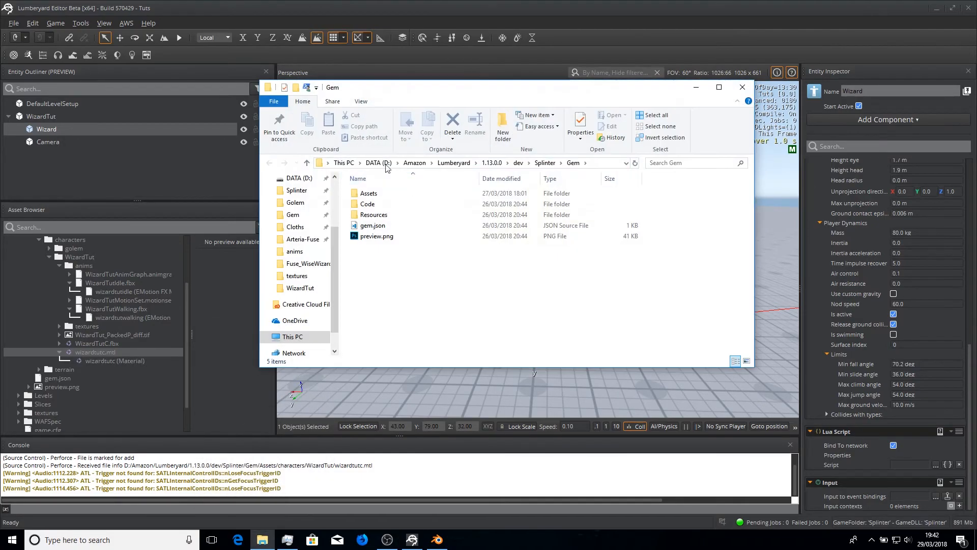
left_click(518, 162)
scroll(426, 280, "down", 1)
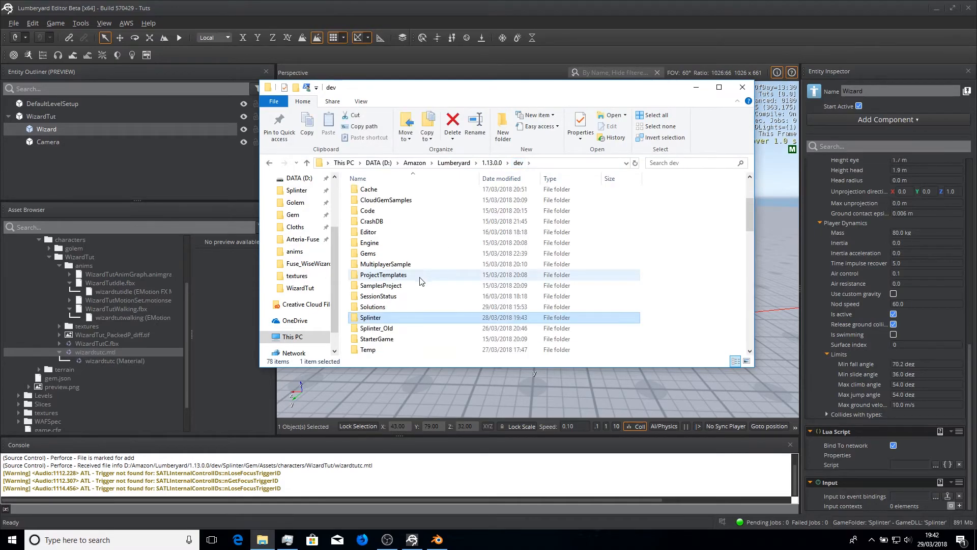
left_click(382, 297)
double_click(380, 286)
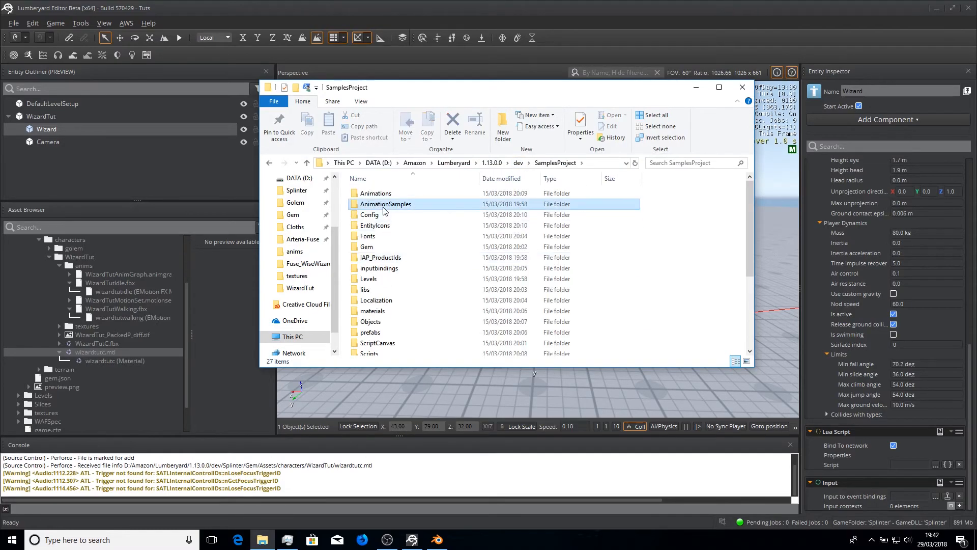
double_click(384, 204)
double_click(384, 206)
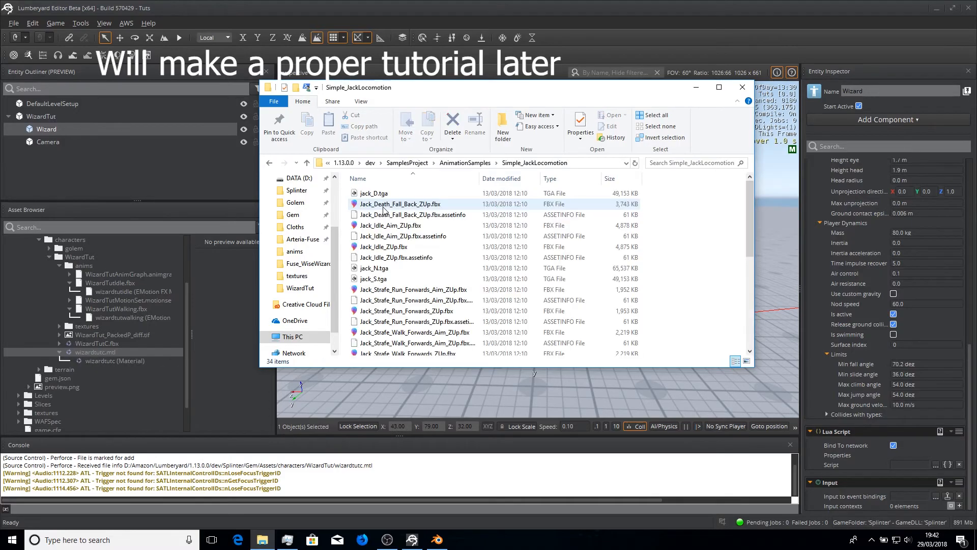
- Copy the Simple_JackLocomotion.lua and Simple_JackLocomotion.inputbindings files
scroll(386, 219, "down", 6)
left_click(418, 340)
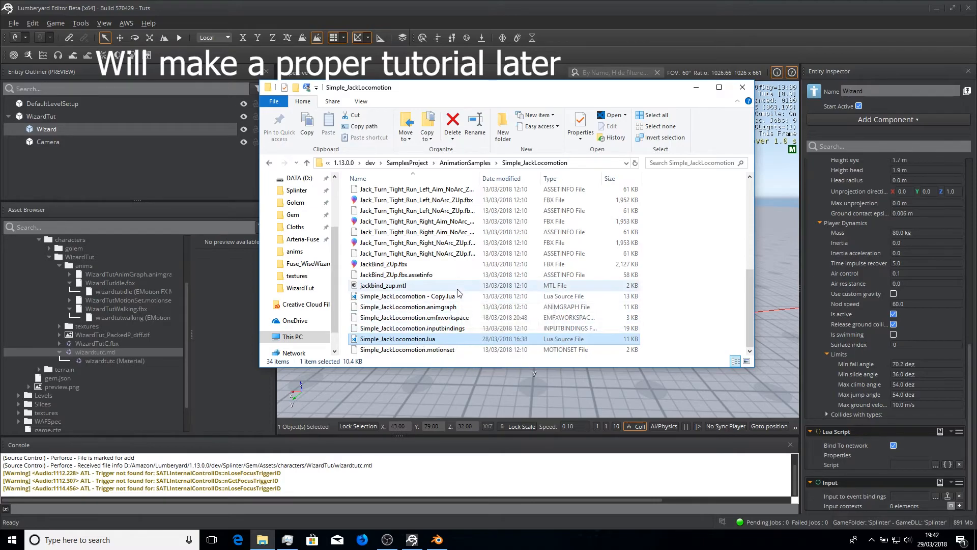
left_click(491, 328, "ctrl")
key("ctrl+c")
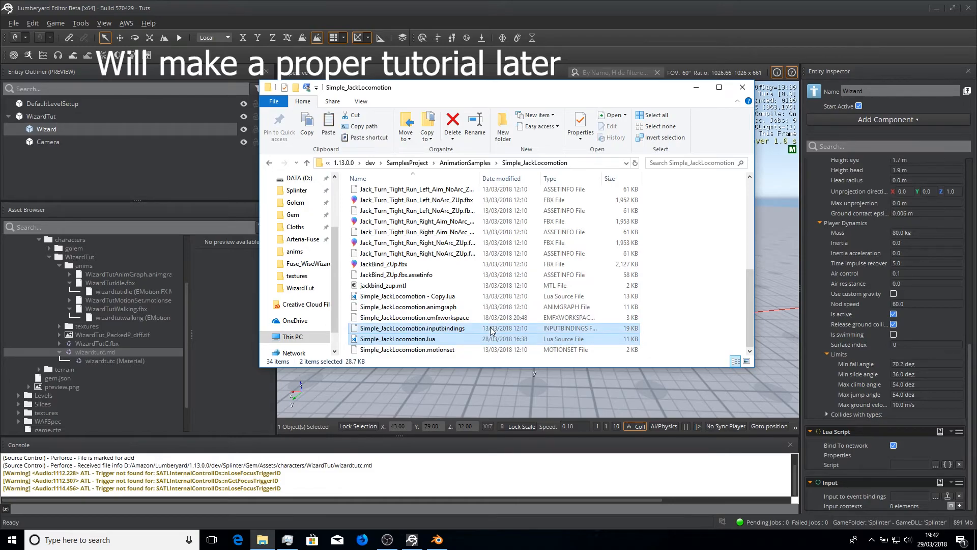
- Paste the two copied files into the project's Splinter/Gem/Assets/characters/WizardTut folder
left_click(370, 162)
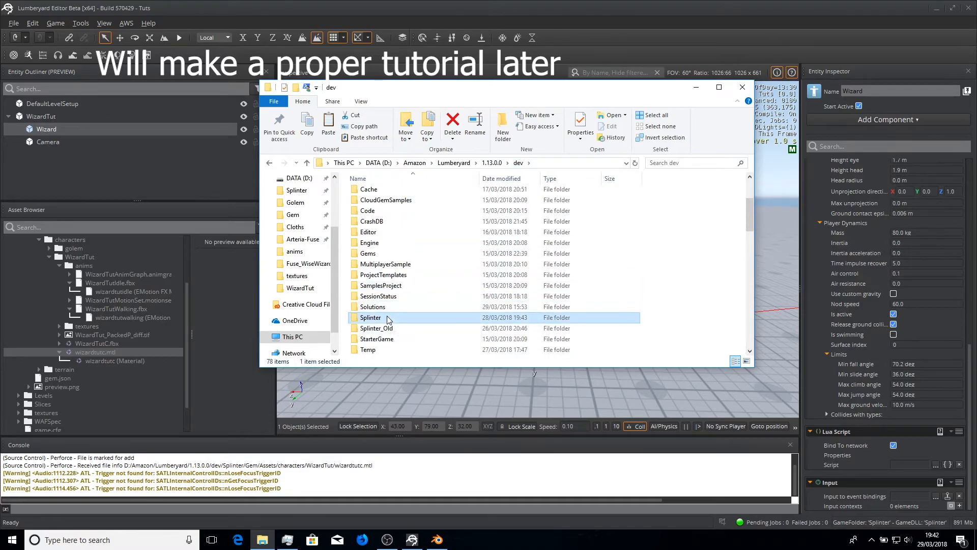
double_click(387, 317)
double_click(365, 214)
left_click(368, 205)
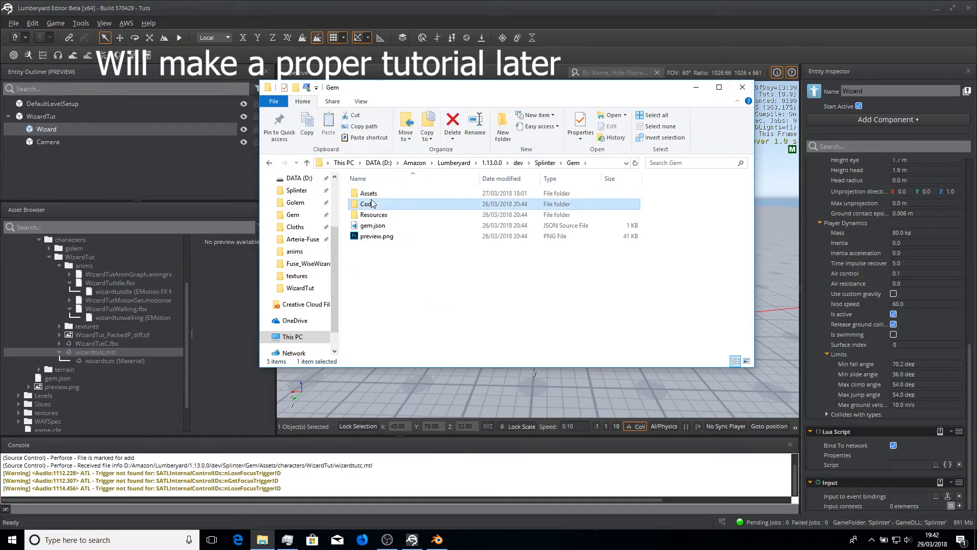
double_click(369, 194)
double_click(370, 198)
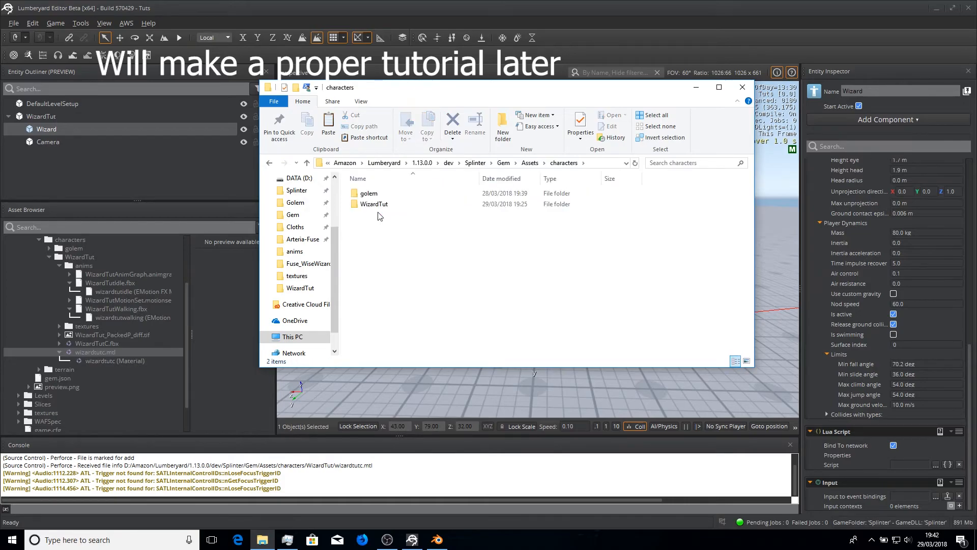
double_click(379, 204)
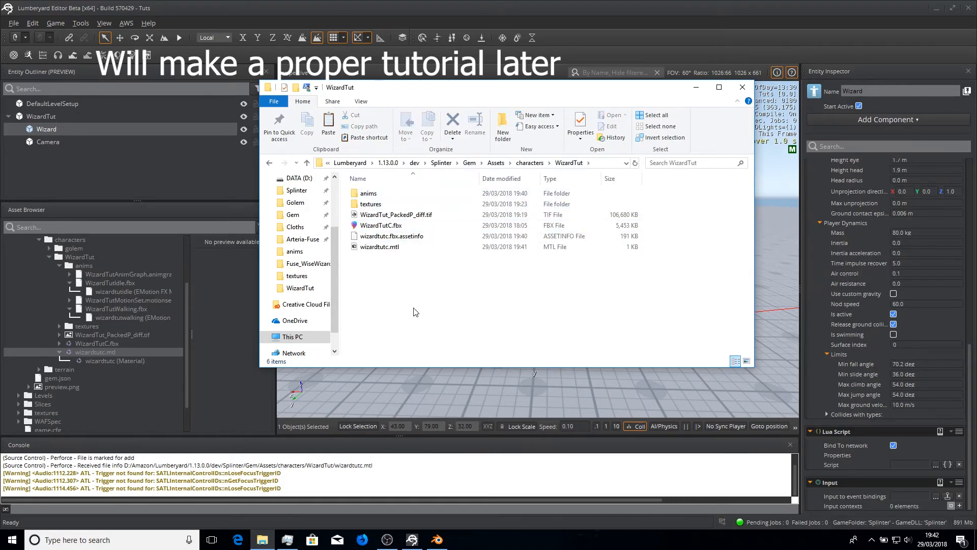
key("ctrl+v")
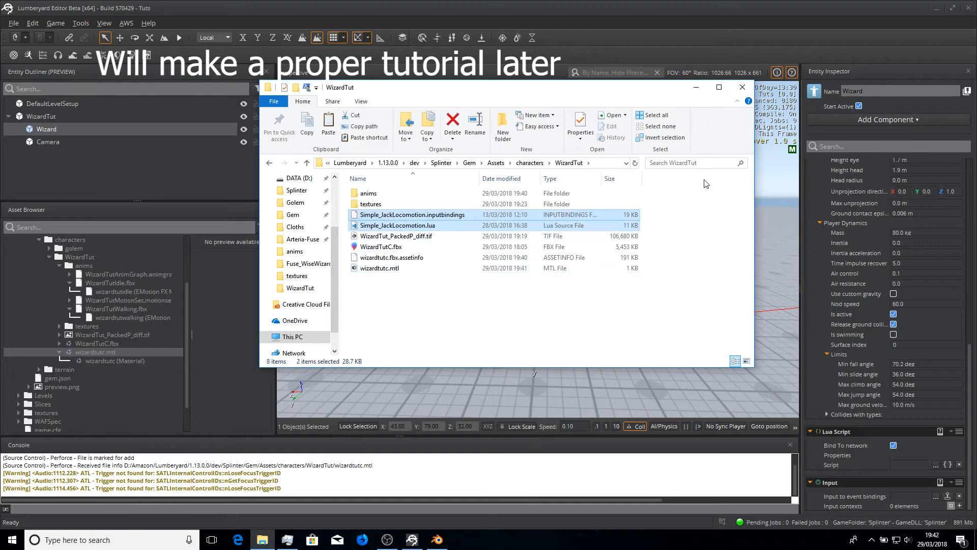
left_click(571, 308)
- Rename Simple_JackLocomotion.inputbindings in the WizardTut folder as WizardTutBindings.inputbindings
left_click(447, 214)
right_click(448, 216)
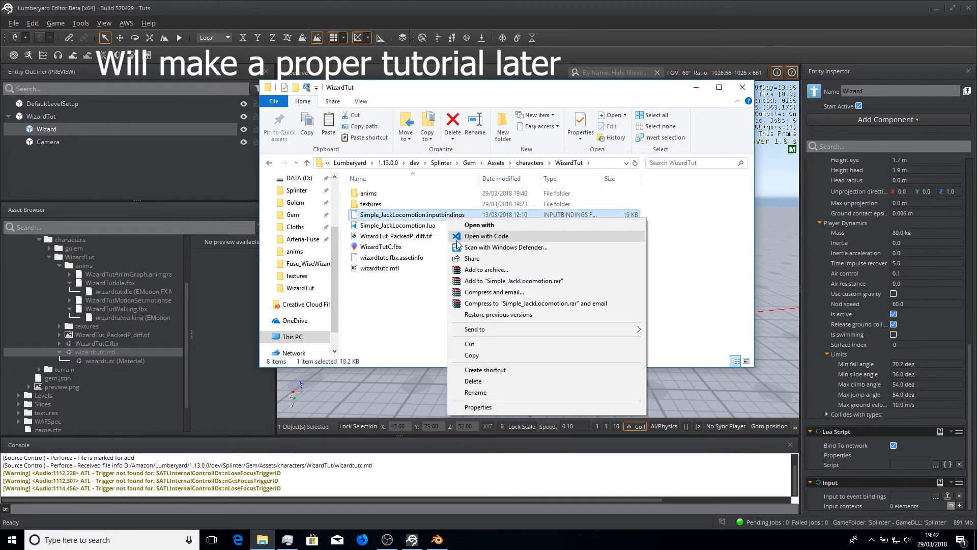
left_click(476, 392)
key("BackSpace")
type("WizardTutBindings.inputbindings")
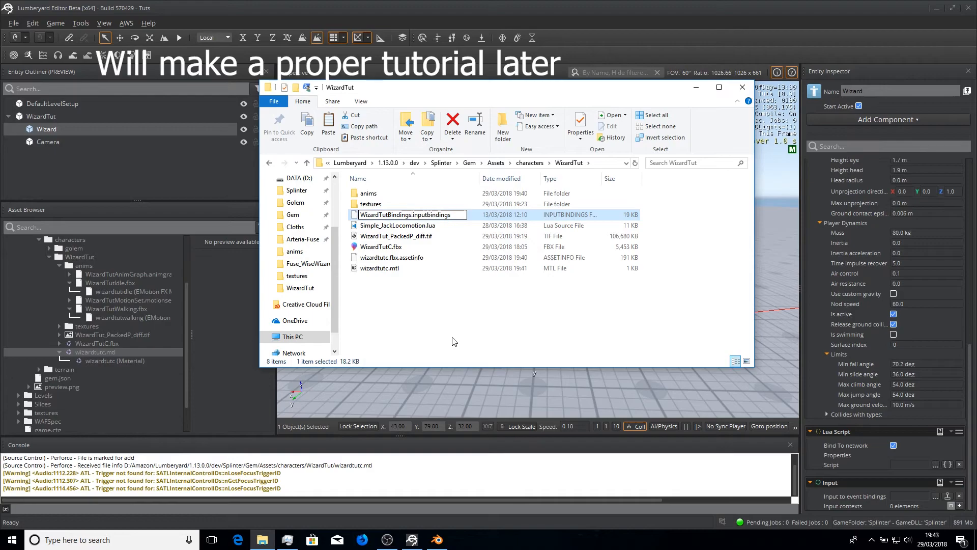
key("Return")
- Rename Simple_JackLocomotion.lua in the WizardTut folder as Simple_WizardTutLocomotion.lua and close the folder window
left_click(383, 215)
right_click(380, 216)
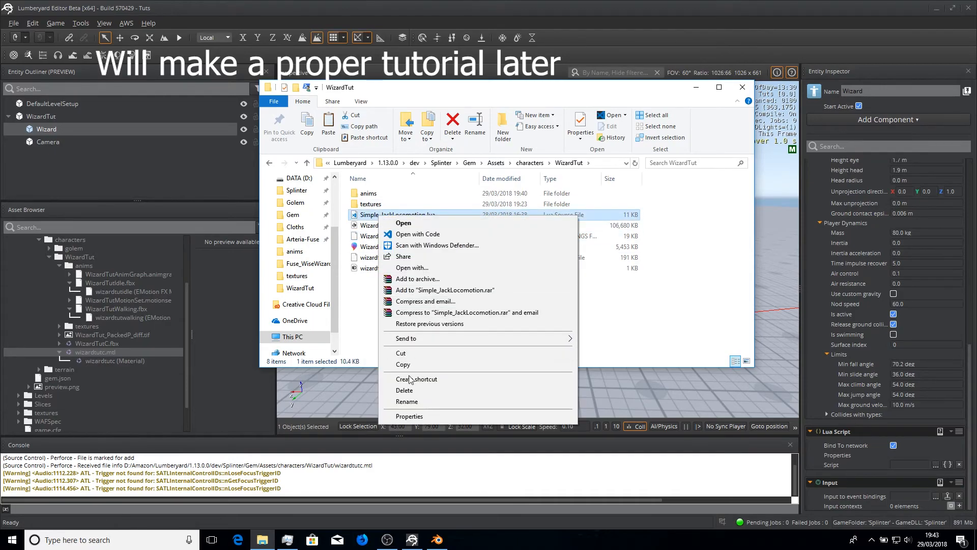
left_click(415, 402)
key("BackSpace")
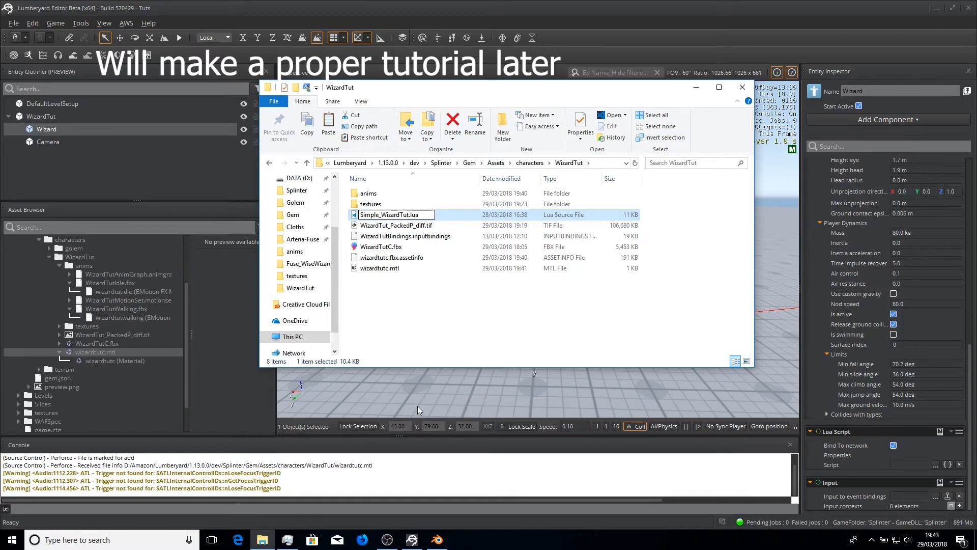
type("Simple_WizardTutLocomotion")
key("Return")
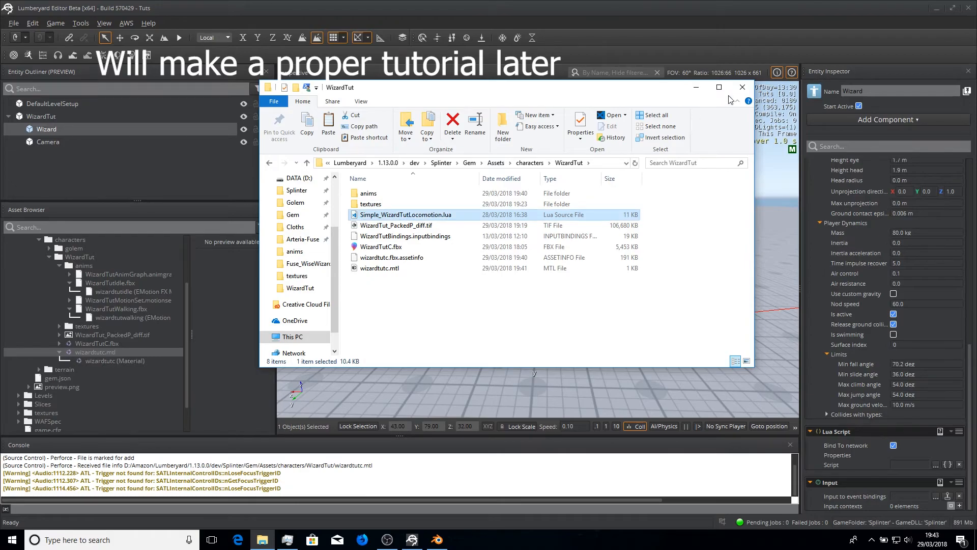
left_click(743, 87)
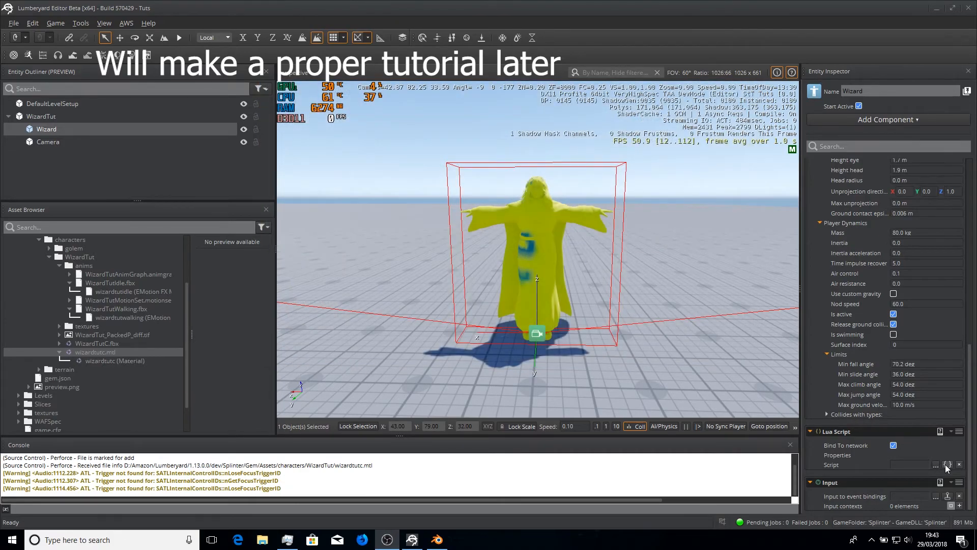
- Assign the WizardTutBindings input bindings from the characters/WizardTut folder to the Wizard's Input component
left_click(935, 492)
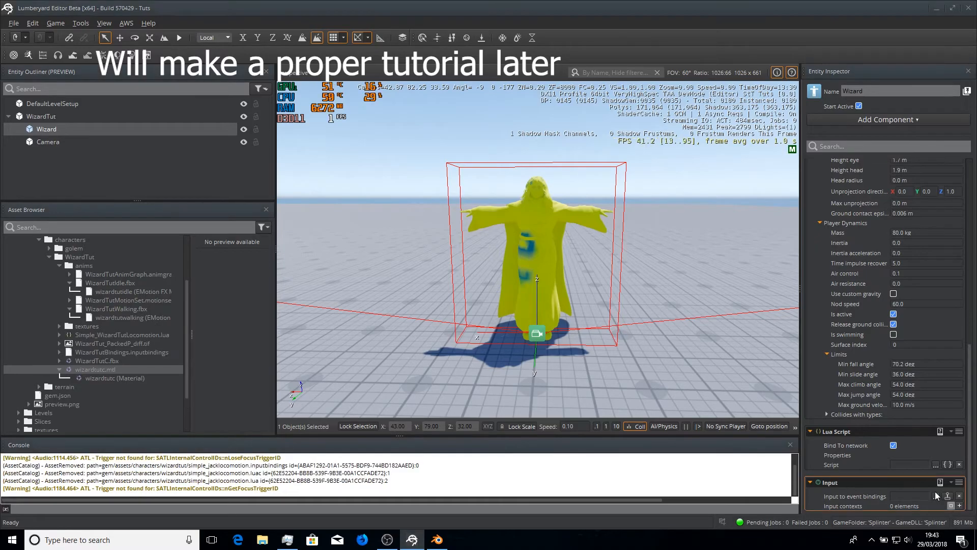
left_click(936, 496)
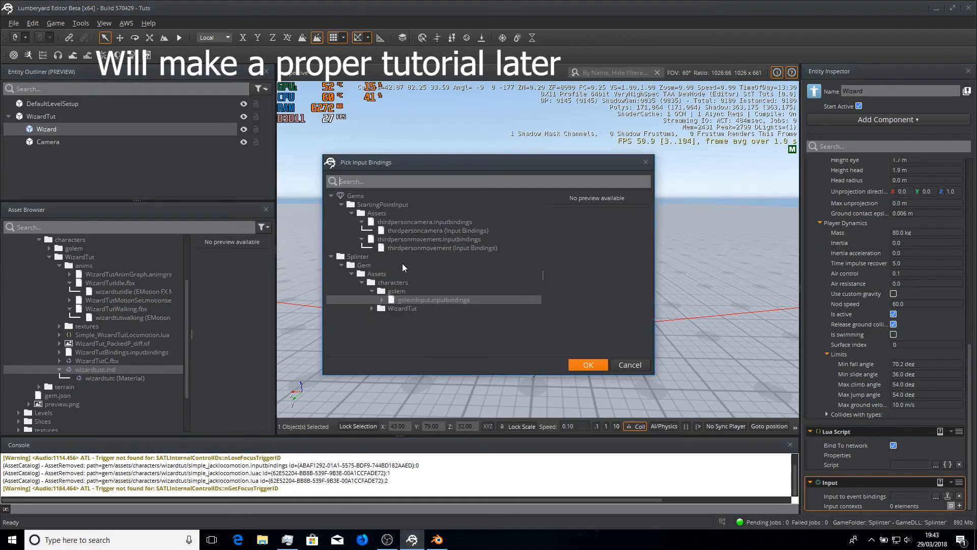
left_click(351, 274)
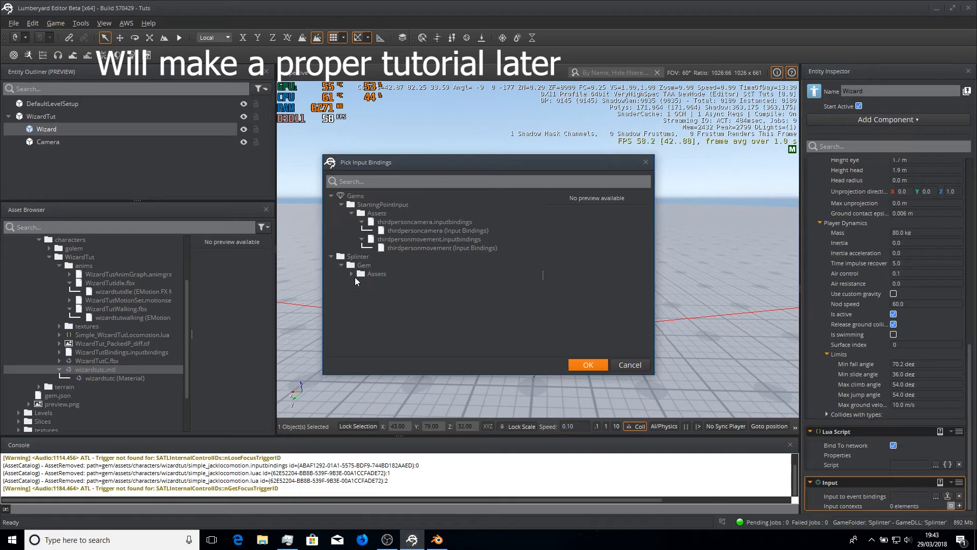
left_click(352, 274)
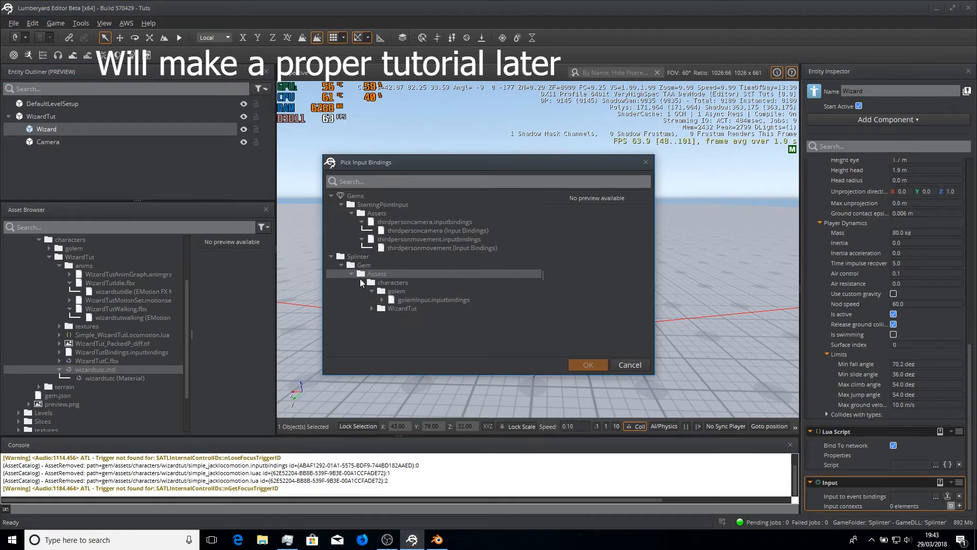
left_click(361, 282)
left_click(362, 282)
left_click(372, 291)
left_click(372, 299)
left_click(397, 300)
left_click(422, 308)
left_click(585, 365)
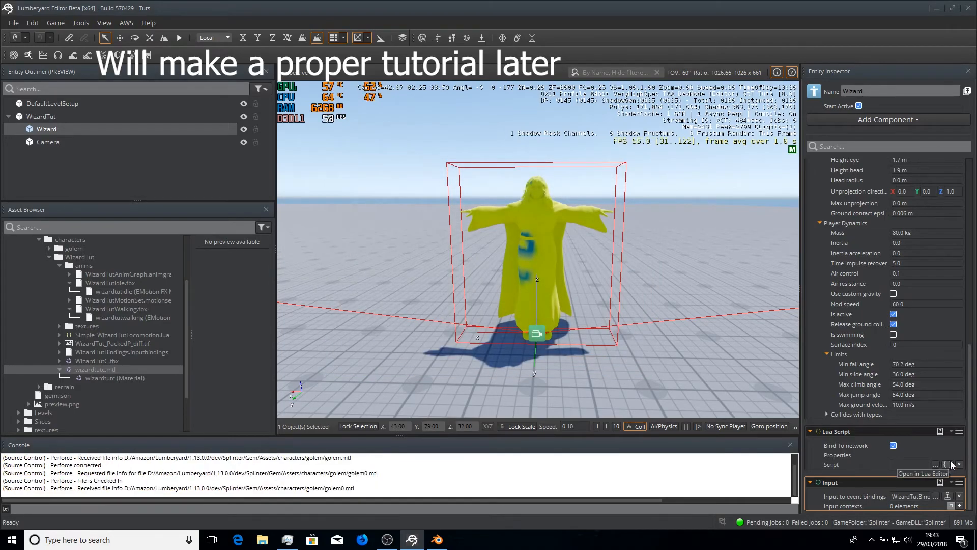
- Launch the Lua Editor from the Wizard's Lua Script component and open Simple_WizardTutLocomotion.lua from Splinter/Gem/Assets/characters/WizardTut
left_click(936, 465)
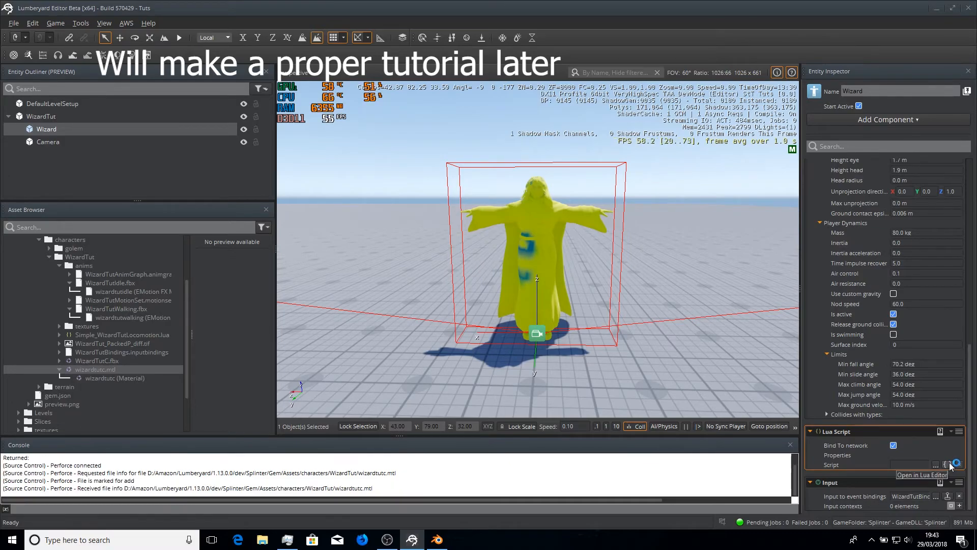
left_click(949, 465)
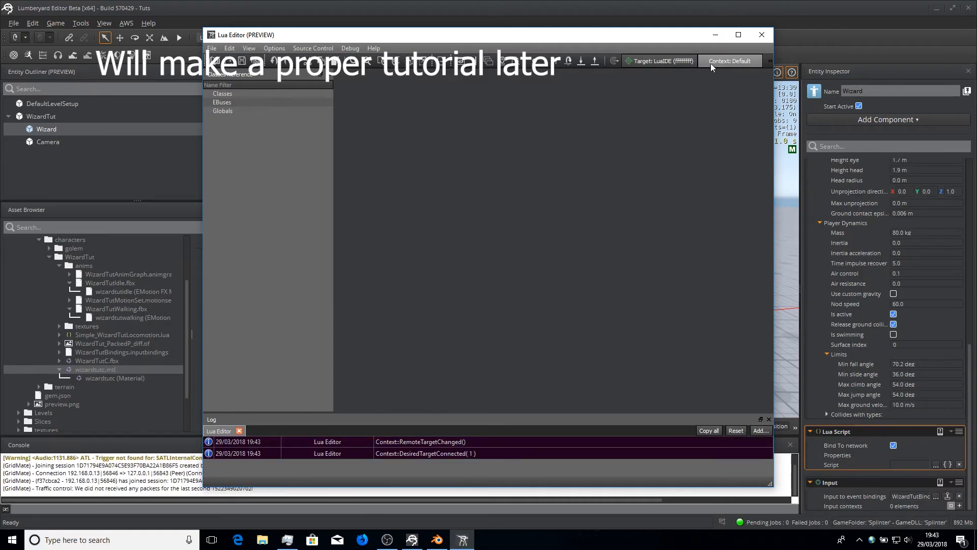
left_click(211, 48)
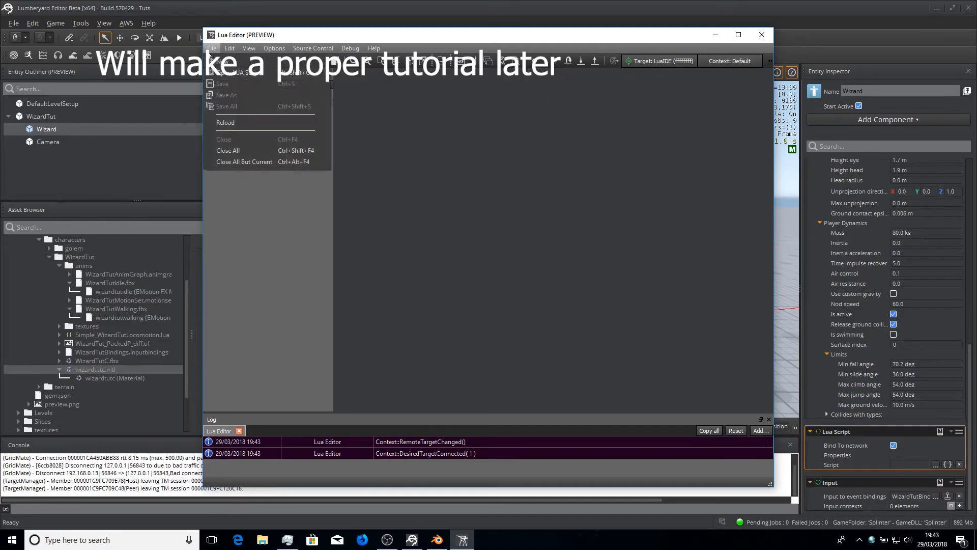
left_click(223, 73)
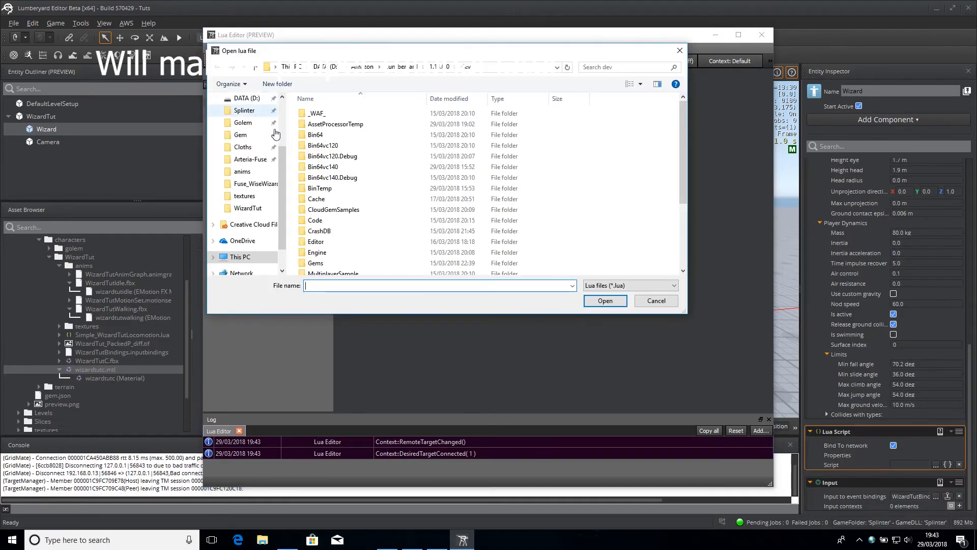
scroll(403, 163, "down", 3)
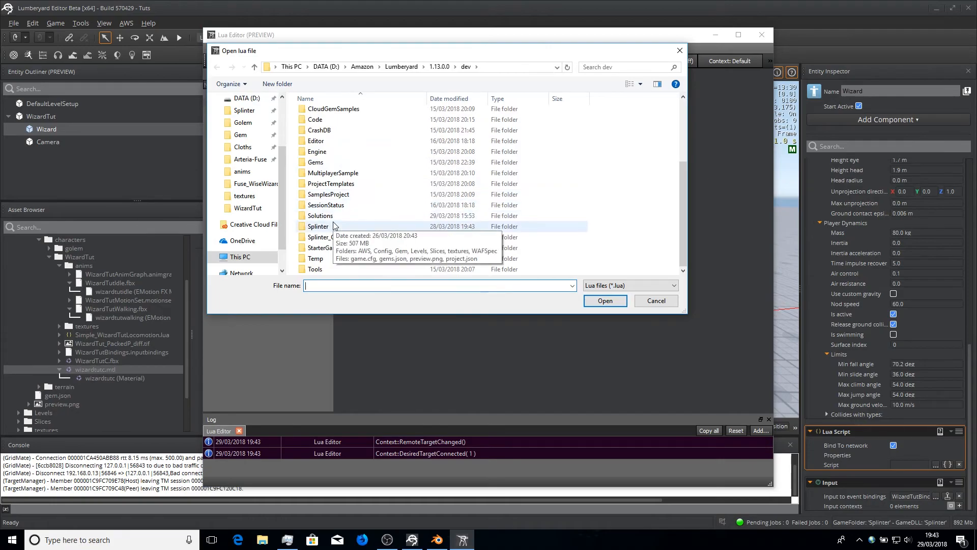
double_click(321, 226)
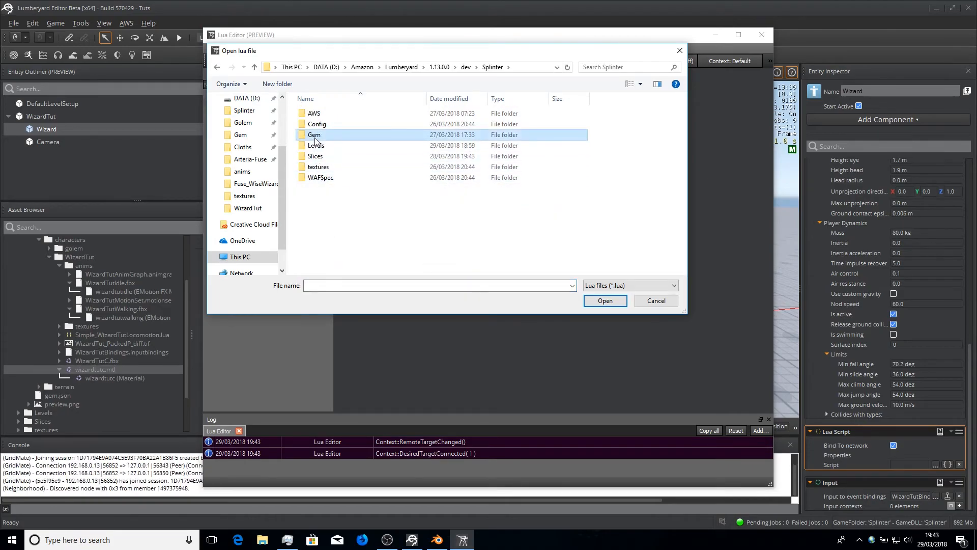
double_click(313, 124)
double_click(316, 113)
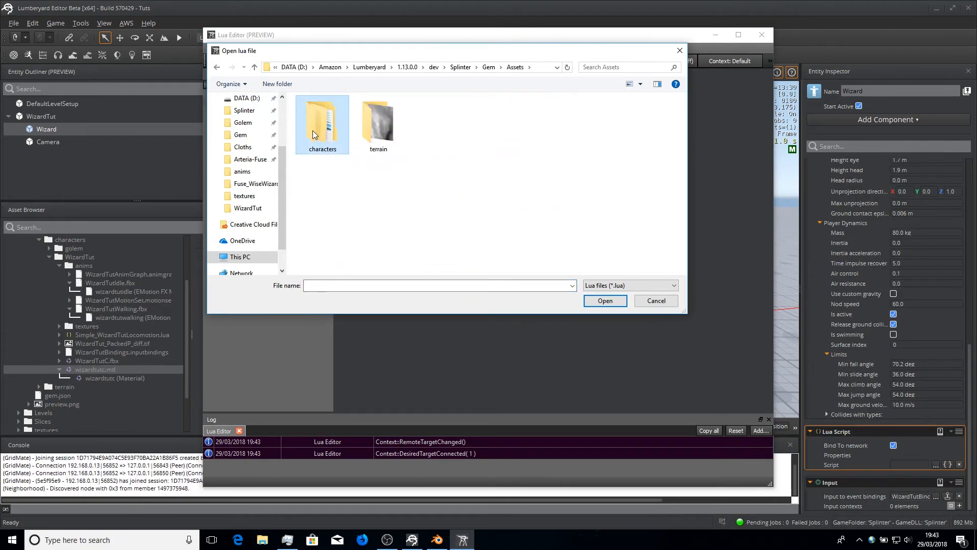
double_click(314, 131)
double_click(320, 124)
left_click(325, 135)
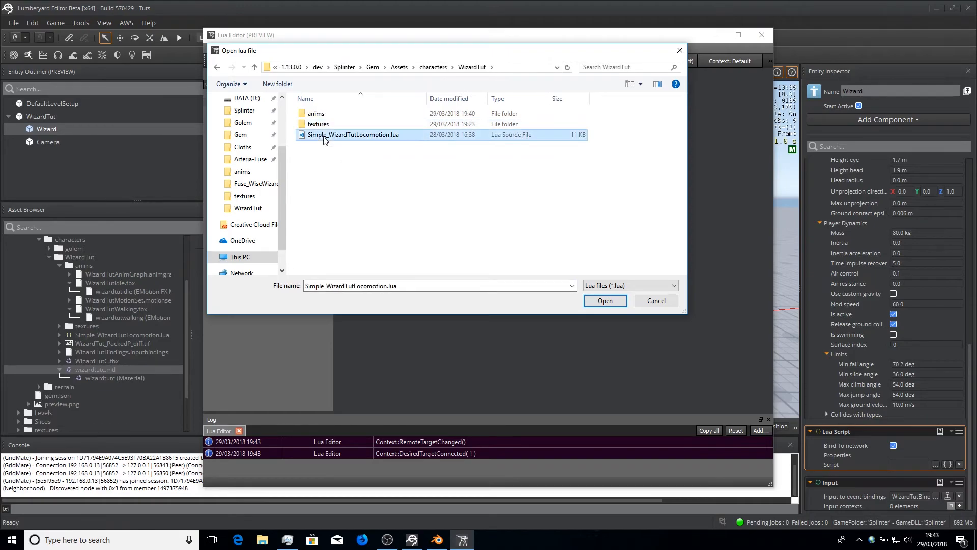
left_click(605, 300)
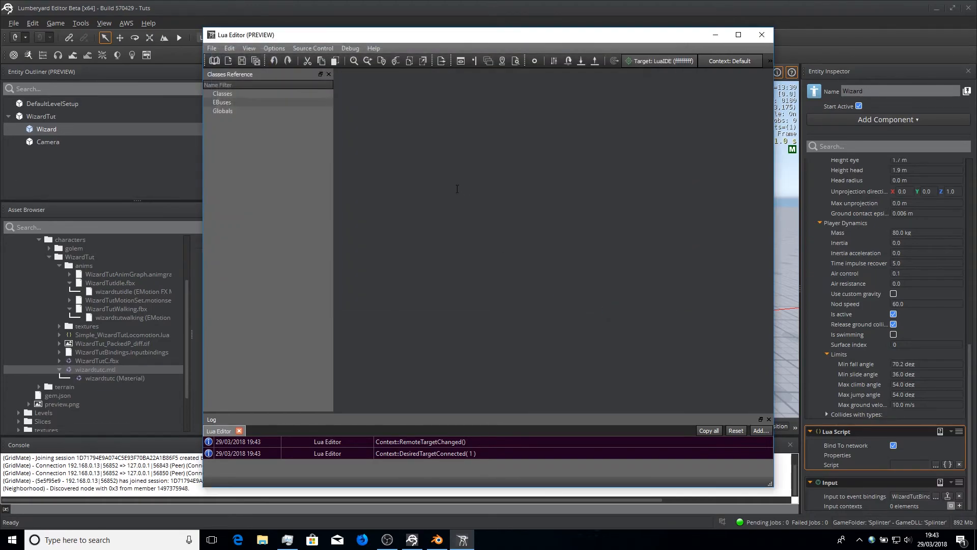
- Examine the Properties table and the OnActivate function of the locomotion script in a maximized editor window
scroll(508, 338, "down", 2)
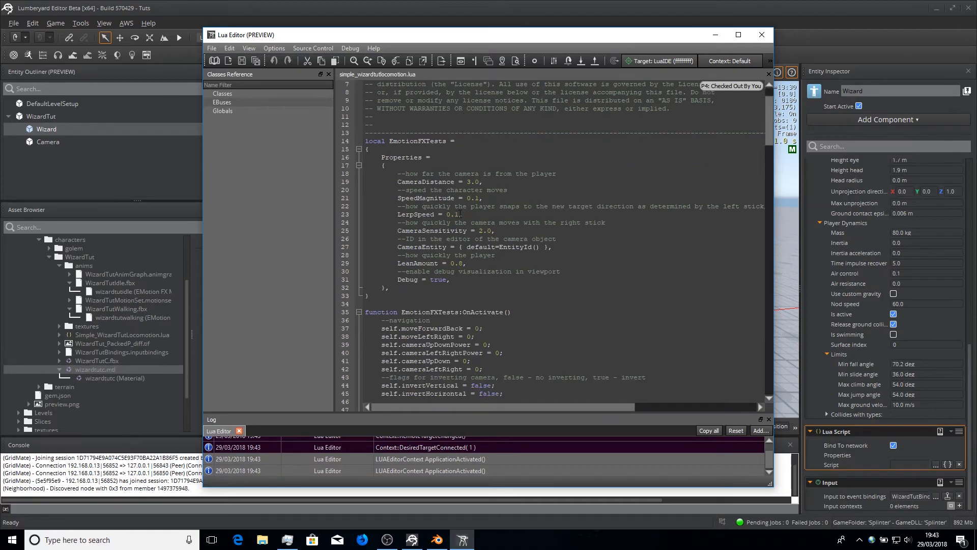
left_click_drag(463, 214, 352, 205)
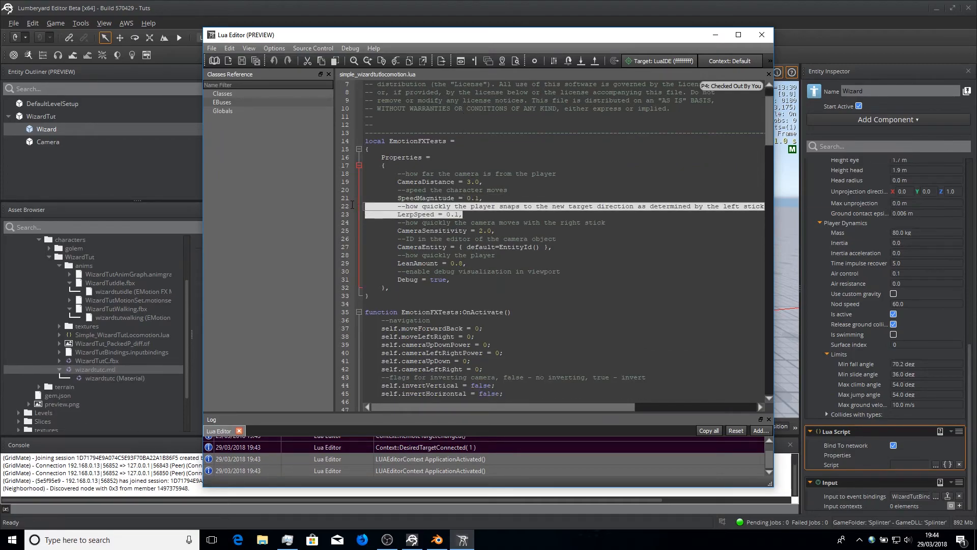
left_click(540, 238)
left_click(511, 231)
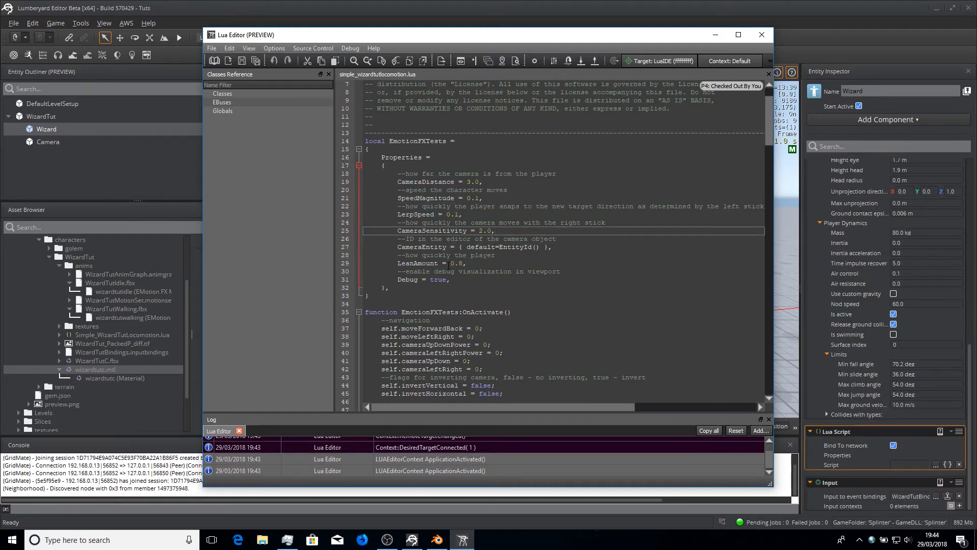
scroll(448, 265, "down", 6)
scroll(448, 265, "up", 5)
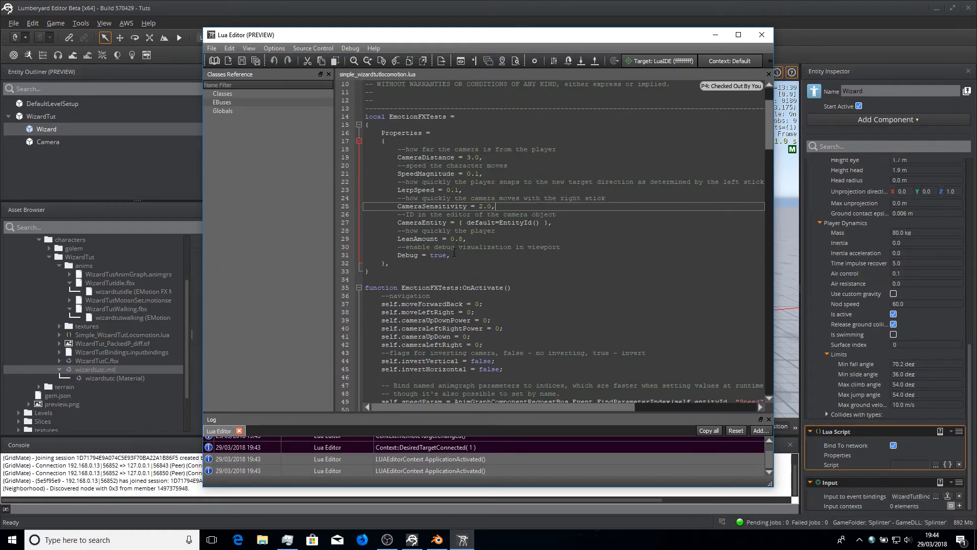
scroll(454, 253, "down", 5)
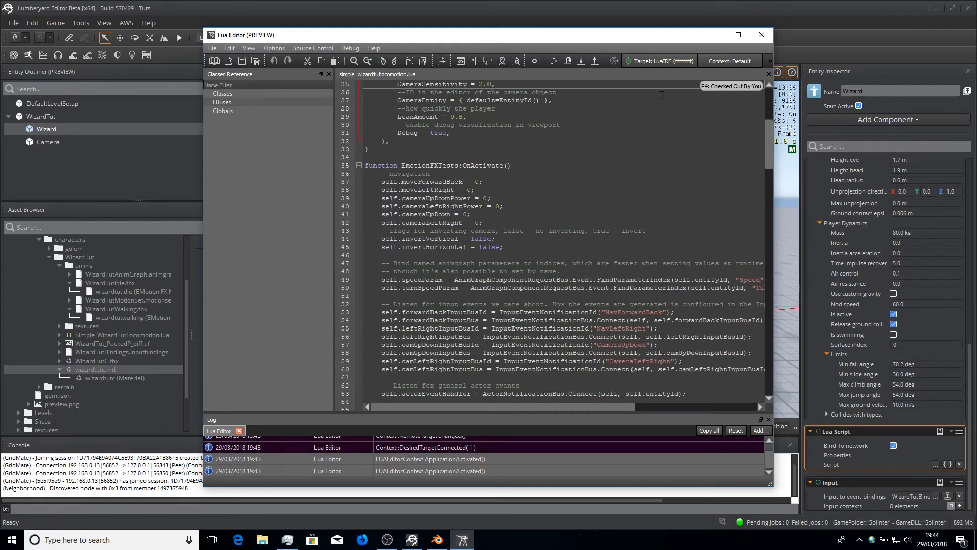
left_click(738, 35)
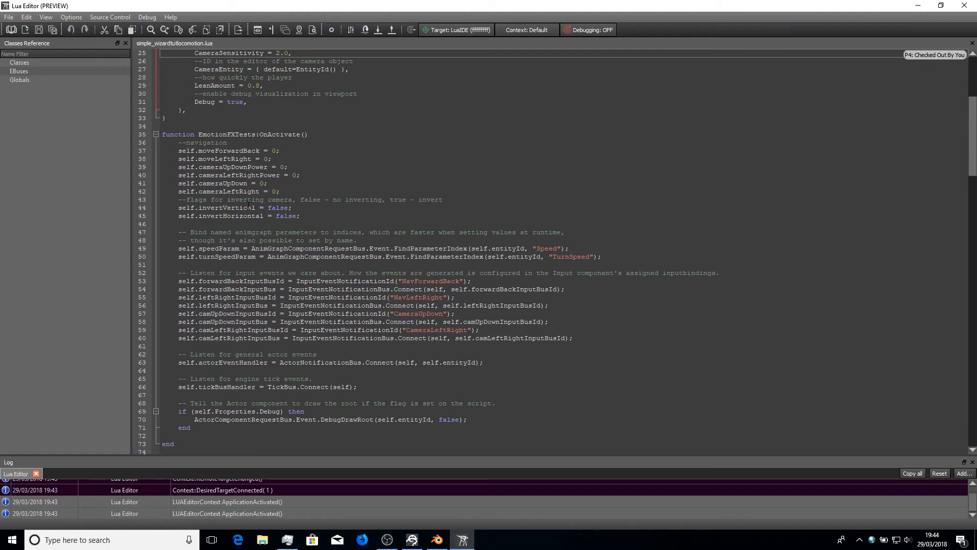
left_click_drag(612, 259, 110, 261)
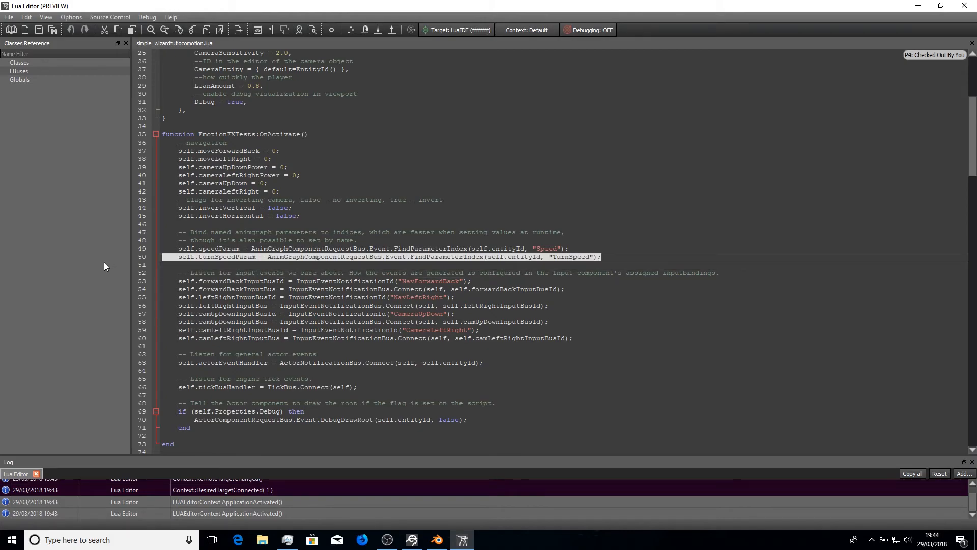
left_click(489, 306)
scroll(556, 327, "up", 8)
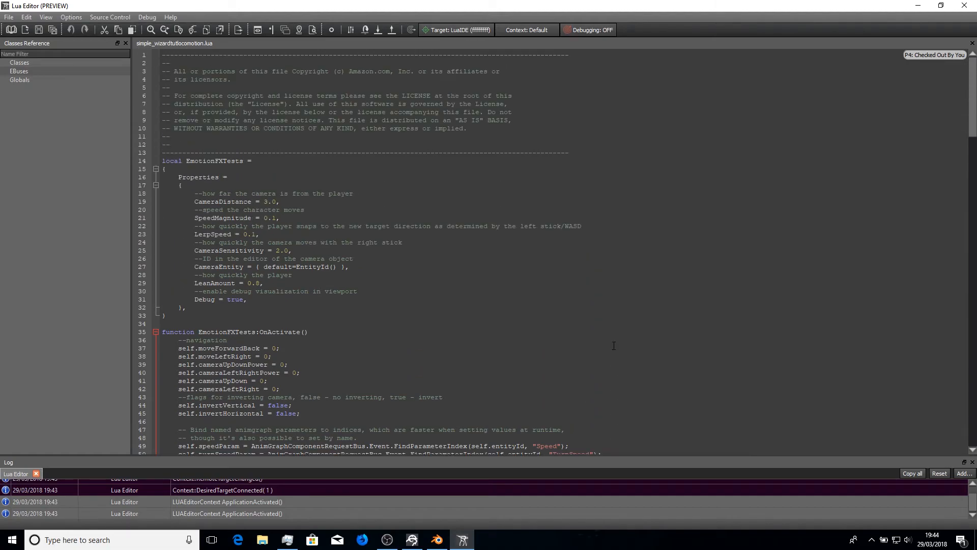
scroll(613, 346, "down", 7)
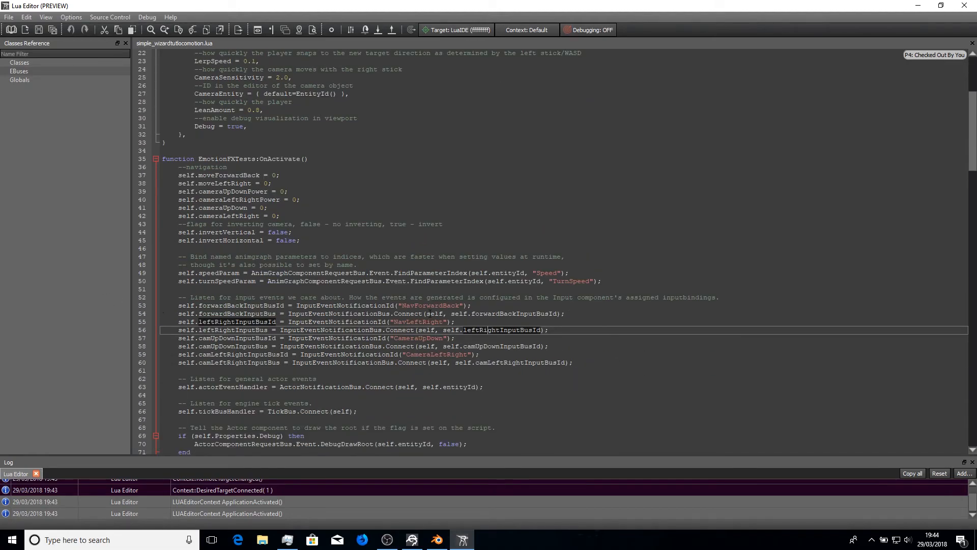
- Delete the self.turnSpeedParam line that looks up the "TurnSpeed" parameter in the OnActivate function
left_click(606, 282)
left_click_drag(604, 281, 149, 280)
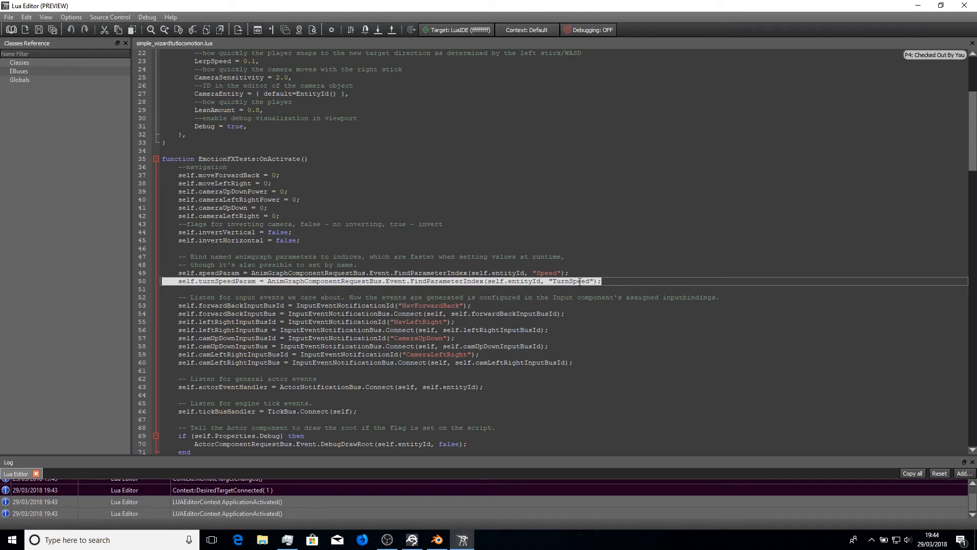
key("BackSpace")
key("BackSpace")
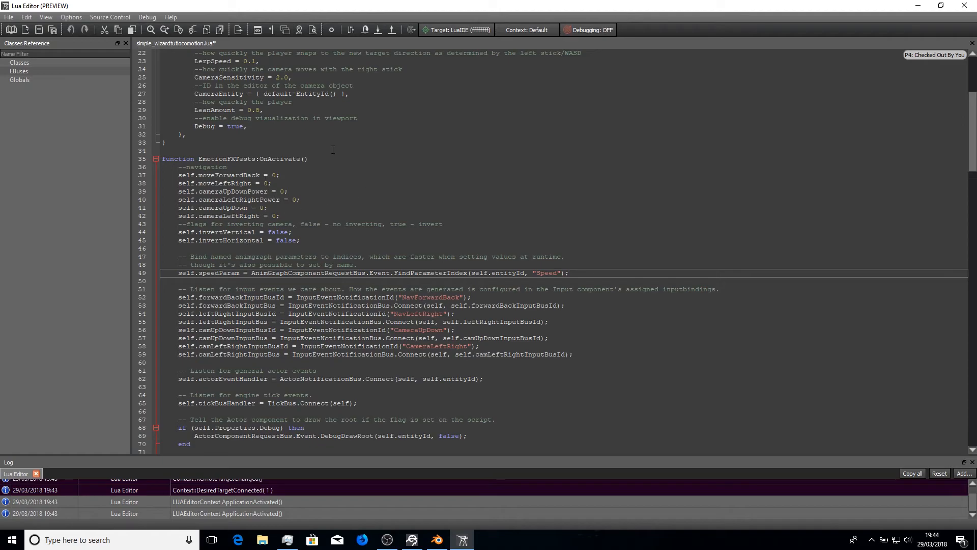
- Open Simple_JackLocomotion - Copy.lua from SamplesProject/AnimationSamples/Simple_JackLocomotion alongside the wizard script
scroll(376, 230, "down", 20)
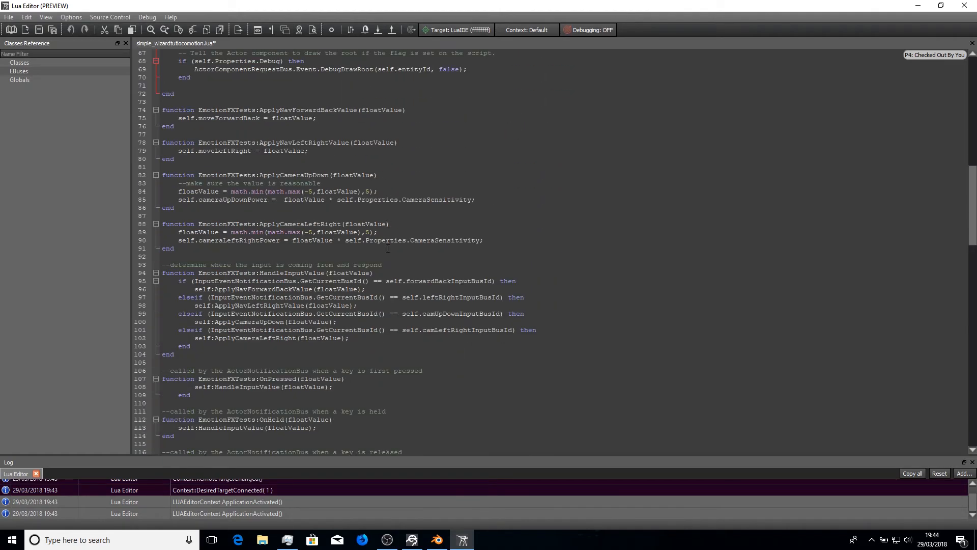
scroll(388, 248, "down", 9)
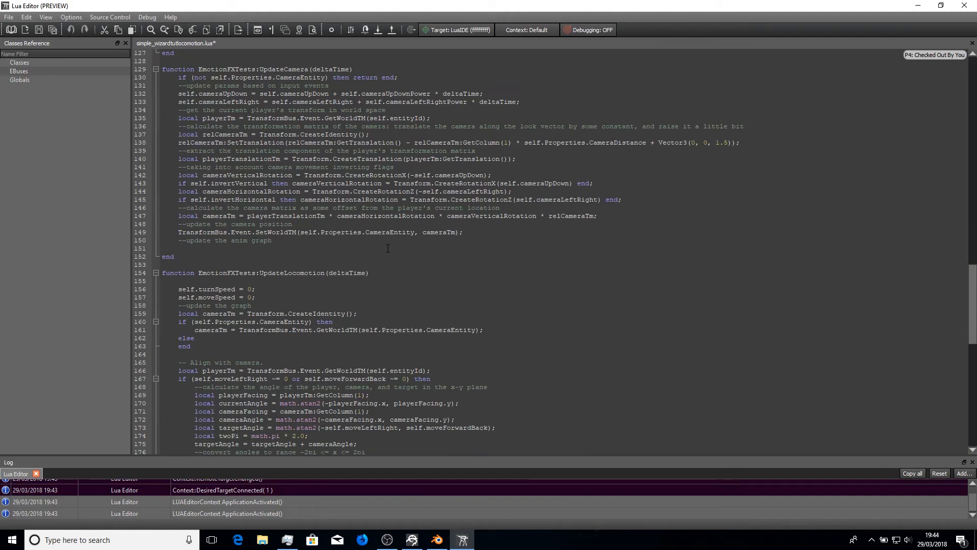
scroll(388, 248, "up", 20)
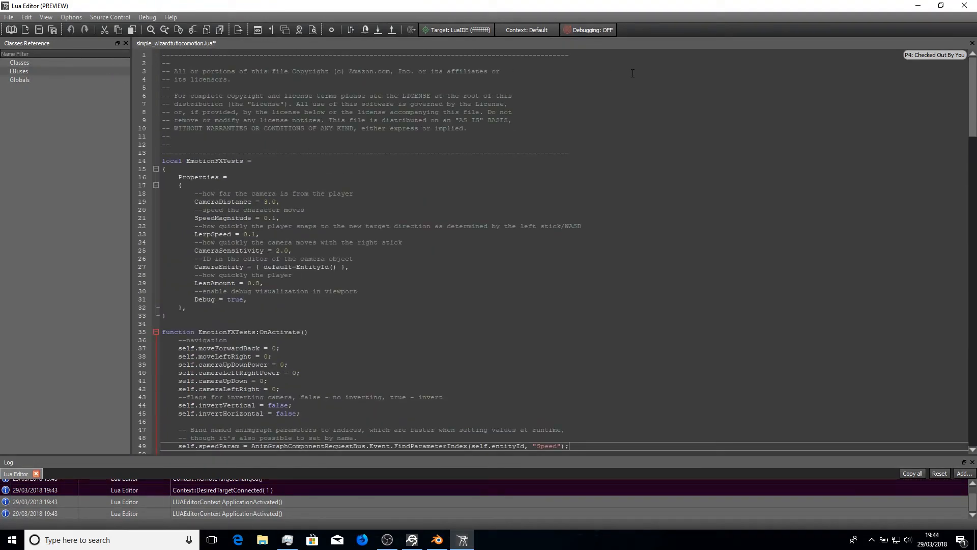
left_click(8, 17)
left_click(28, 44)
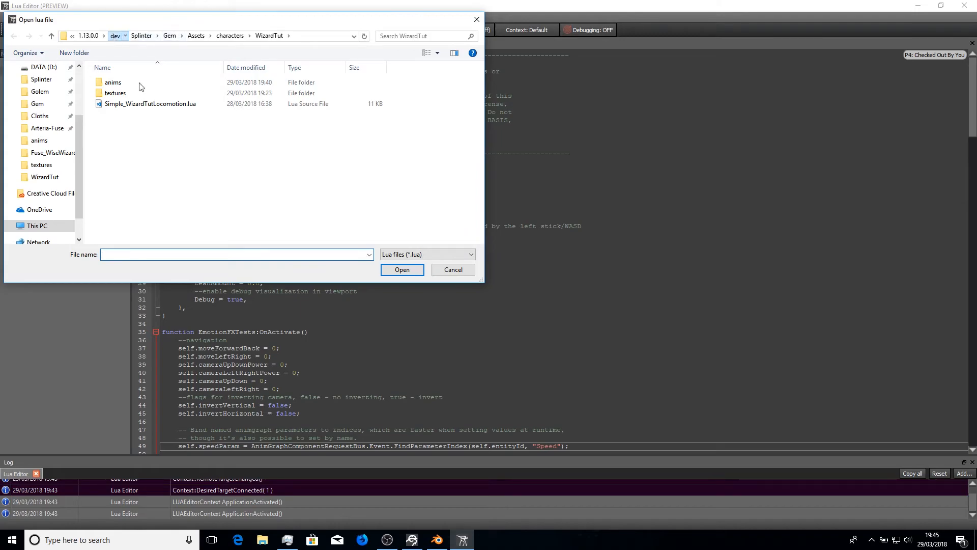
left_click(115, 36)
double_click(127, 205)
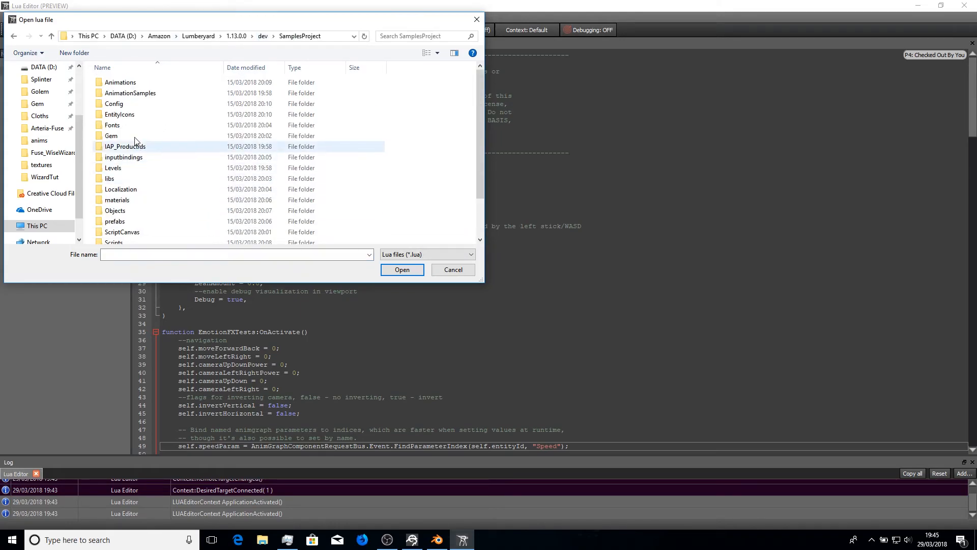
double_click(130, 93)
double_click(131, 93)
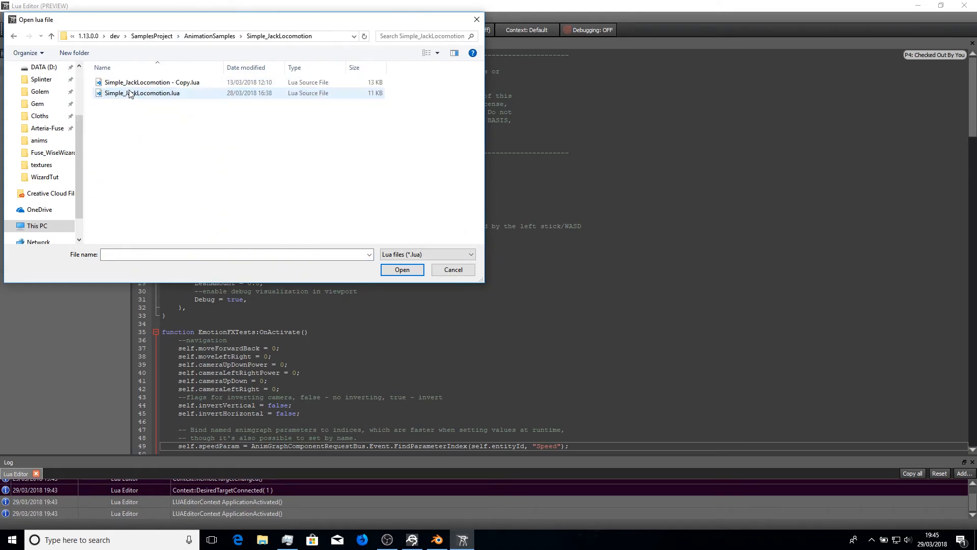
left_click(134, 84)
left_click(403, 269)
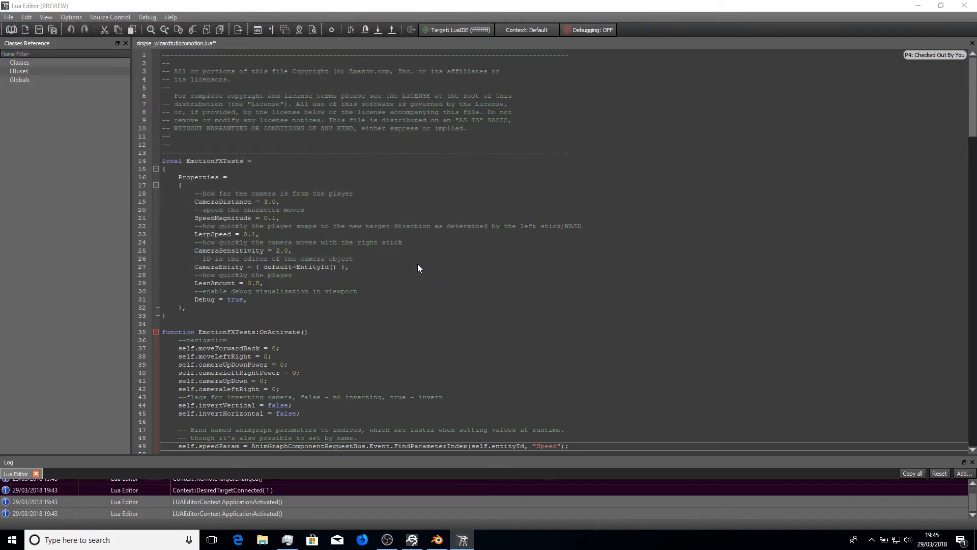
- Replace the entire contents of simple_wizardtutlocomotion.lua with the code copied from simple_jacklocomotion - copy.lua
left_click(286, 225)
key("ctrl+a")
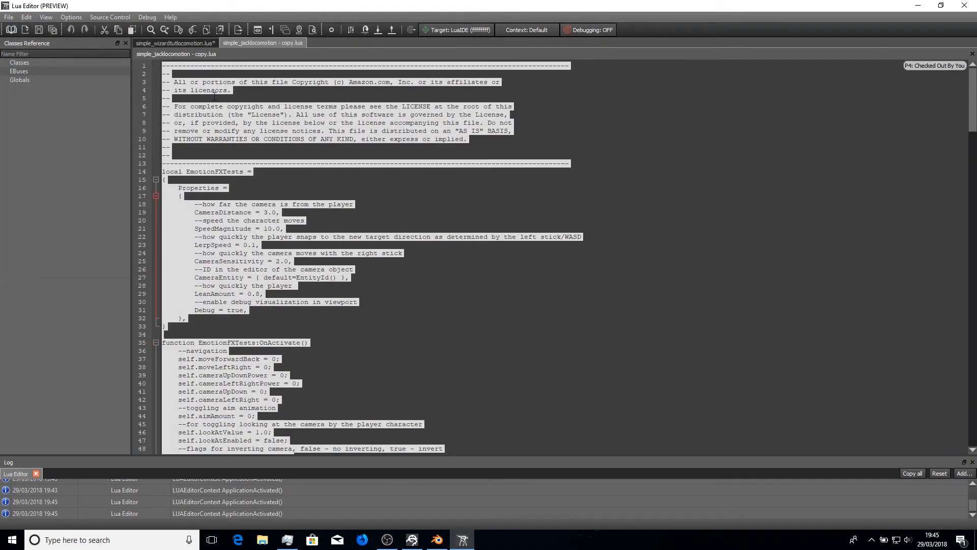
key("ctrl+c")
left_click(195, 42)
left_click(295, 218)
key("ctrl+a")
key("ctrl+v")
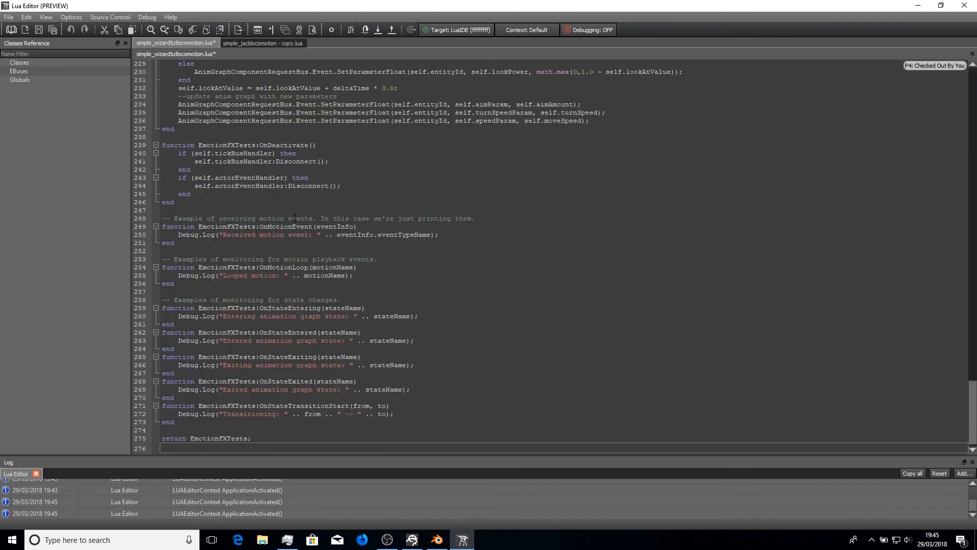
- Delete the aimAmount, lookAtValue and lookAtEnabled initialisations with their comments from the wizard script's OnActivate function
scroll(294, 217, "up", 20)
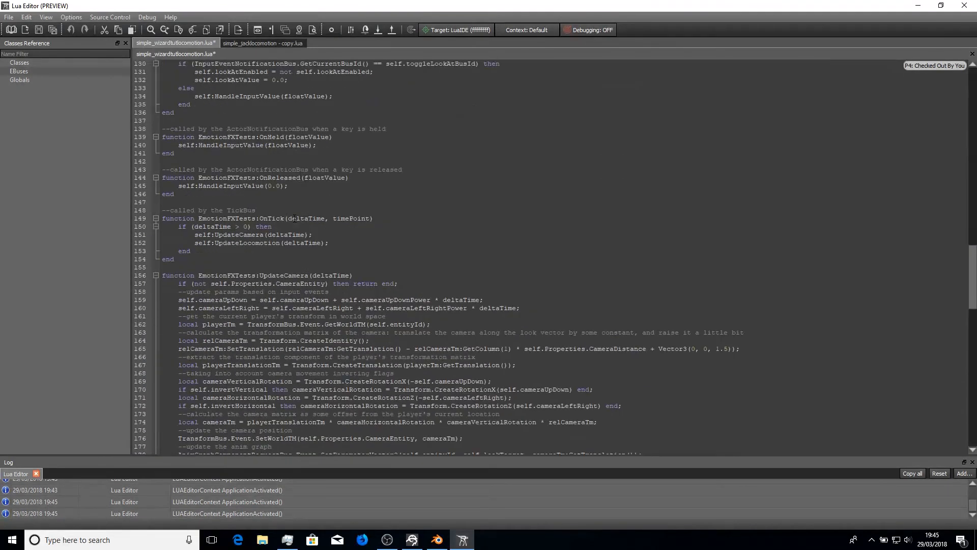
scroll(294, 218, "up", 20)
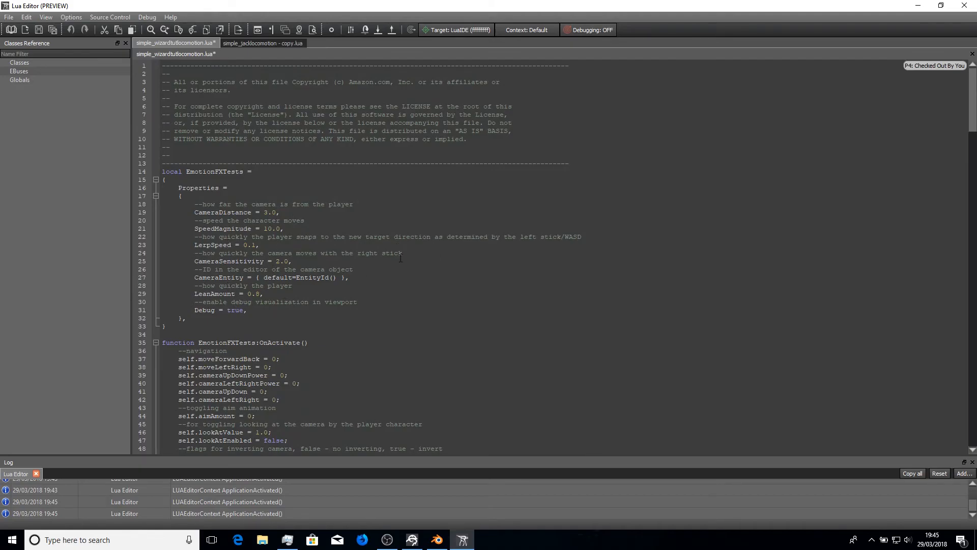
scroll(246, 232, "down", 8)
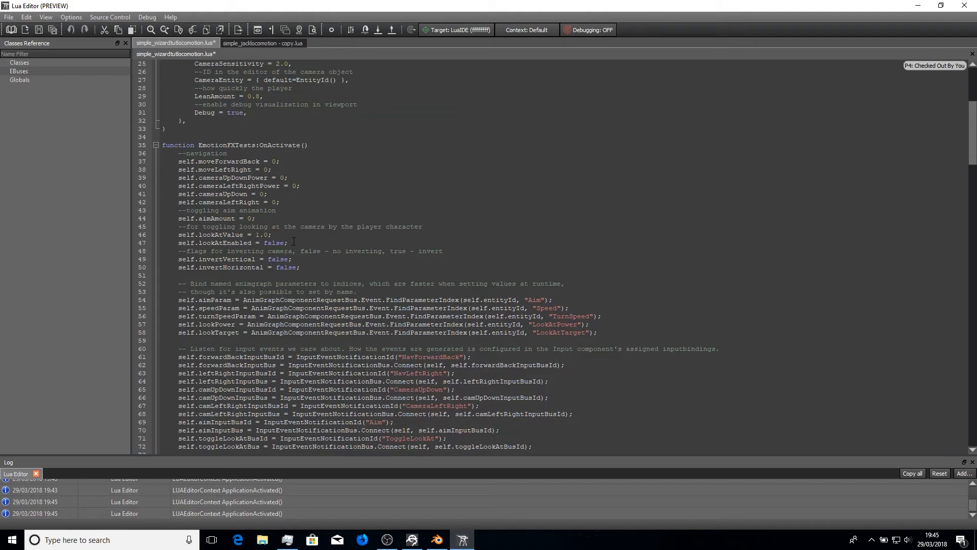
left_click_drag(294, 242, 136, 224)
key("BackSpace")
key("BackSpace")
key("BackSpace")
key("BackSpace")
key("BackSpace")
key("BackSpace")
key("BackSpace")
key("BackSpace")
key("BackSpace")
key("BackSpace")
key("BackSpace")
key("BackSpace")
key("BackSpace")
key("BackSpace")
key("BackSpace")
key("BackSpace")
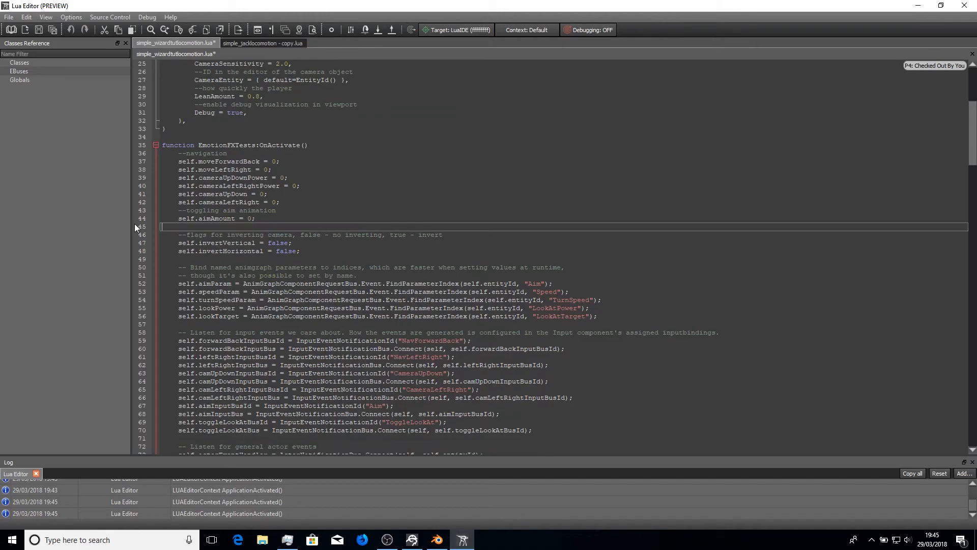
key("BackSpace")
key("BackSpace")
key("BackSpace")
key("BackSpace")
key("BackSpace")
key("BackSpace")
key("BackSpace")
key("BackSpace")
key("BackSpace")
key("BackSpace")
key("BackSpace")
key("BackSpace")
key("BackSpace")
key("BackSpace")
key("BackSpace")
key("BackSpace")
key("BackSpace")
key("BackSpace")
key("BackSpace")
key("BackSpace")
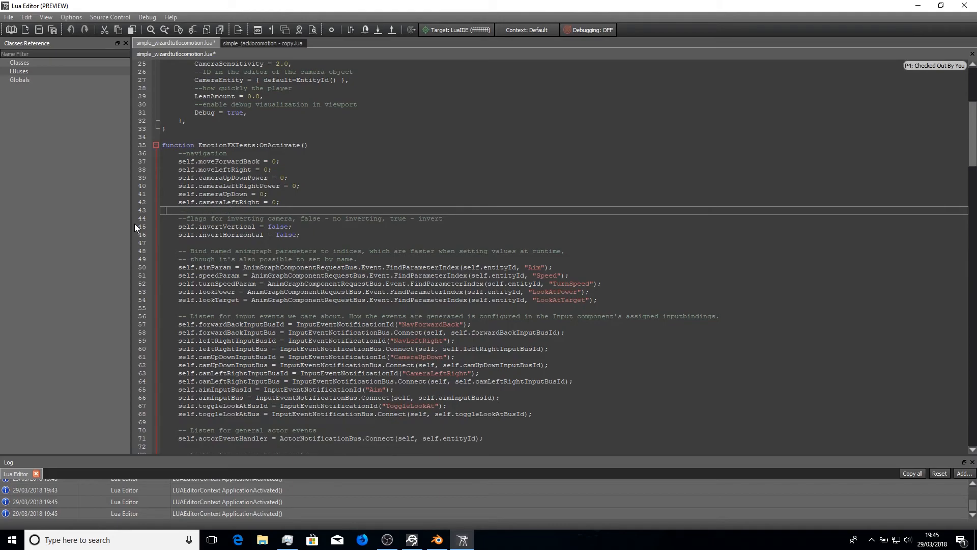
key("BackSpace")
- Delete the Aim, TurnSpeed, LookAtPower and LookAtTarget parameter lookups in OnActivate, keeping only the Speed lookup
left_click_drag(597, 292, 152, 279)
key("BackSpace")
key("BackSpace")
left_click_drag(549, 259, 74, 257)
key("BackSpace")
key("BackSpace")
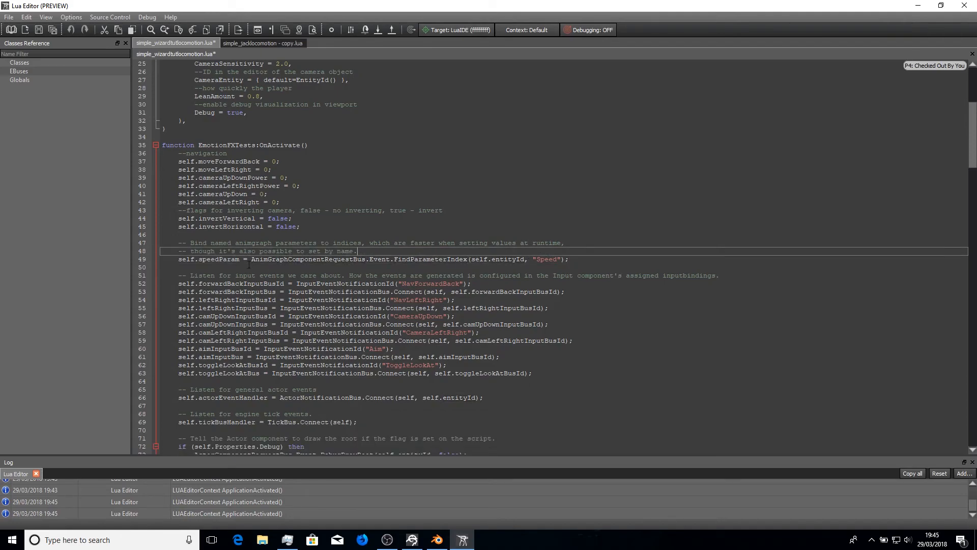
- Delete the four lines in OnActivate that register the Aim and ToggleLookAt input event notifications
scroll(499, 317, "down", 1)
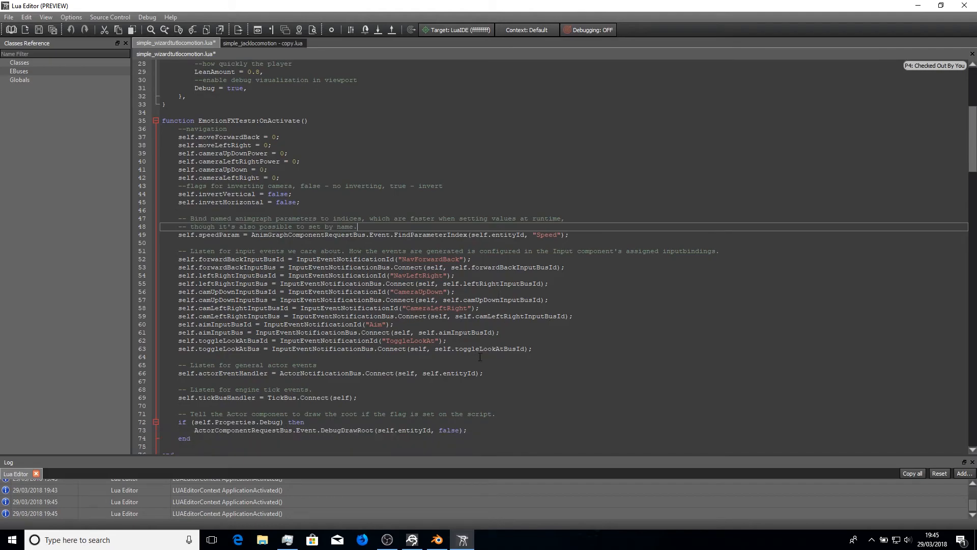
left_click_drag(544, 355, 88, 328)
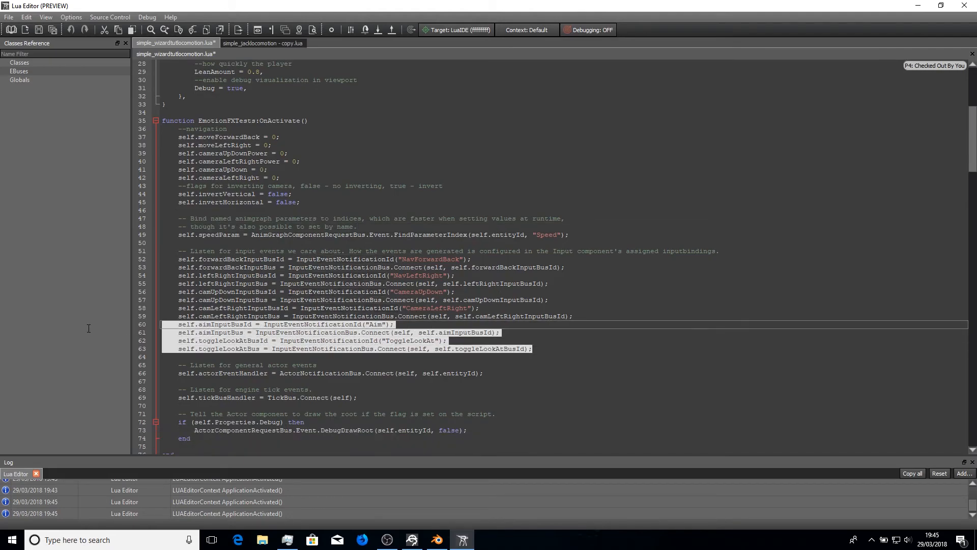
key("BackSpace")
key("BackSpace")
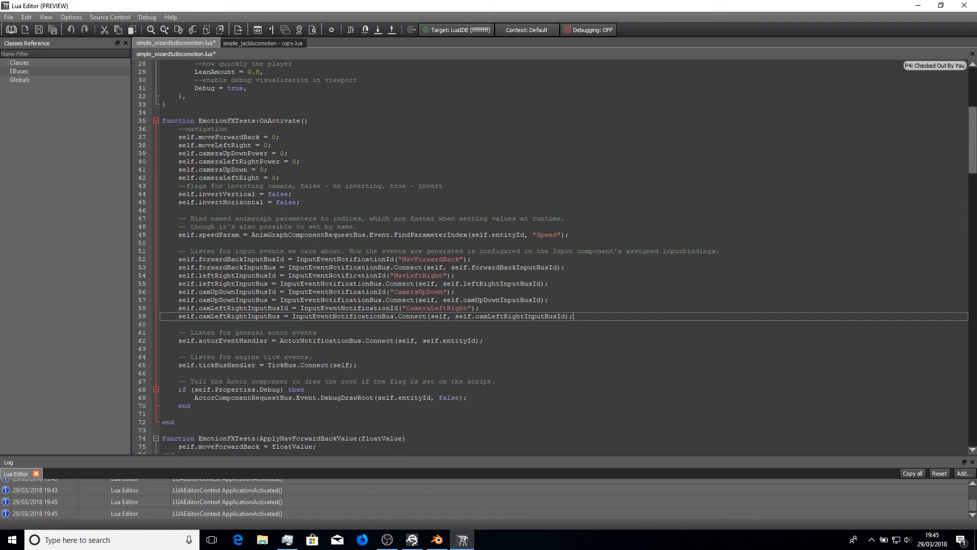
- Delete the whole EmotionFXTests:ApplyAim function located after ApplyCameraLeftRight
scroll(499, 346, "down", 4)
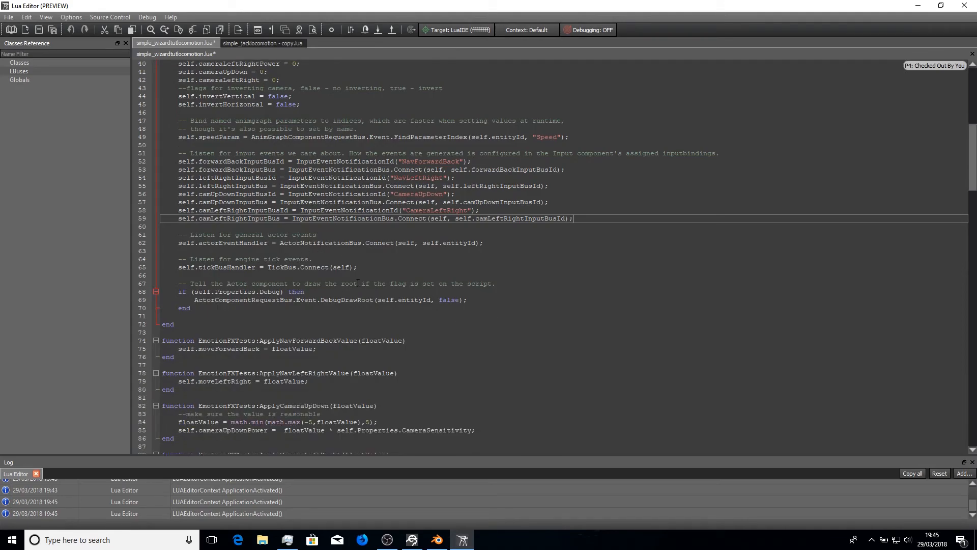
scroll(354, 269, "down", 6)
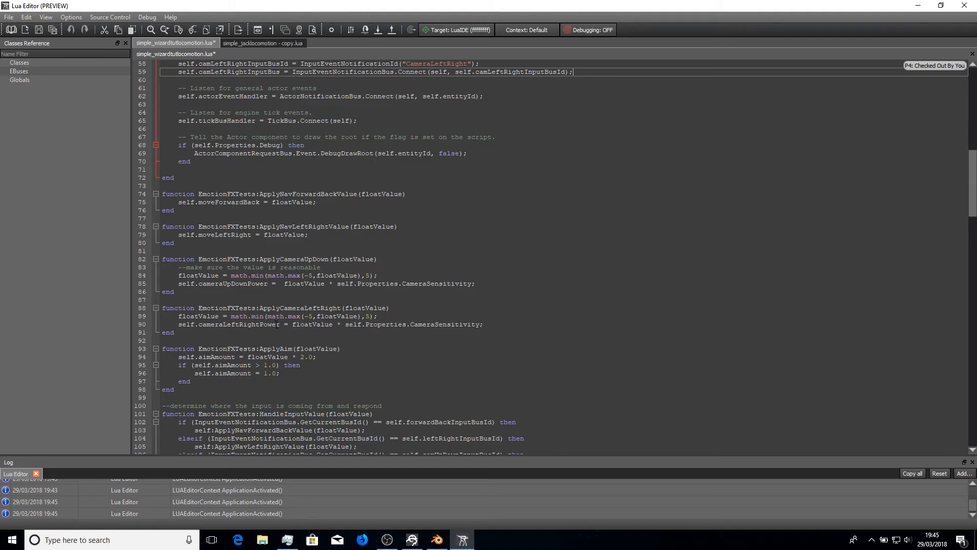
left_click_drag(174, 389, 154, 349)
key("Delete")
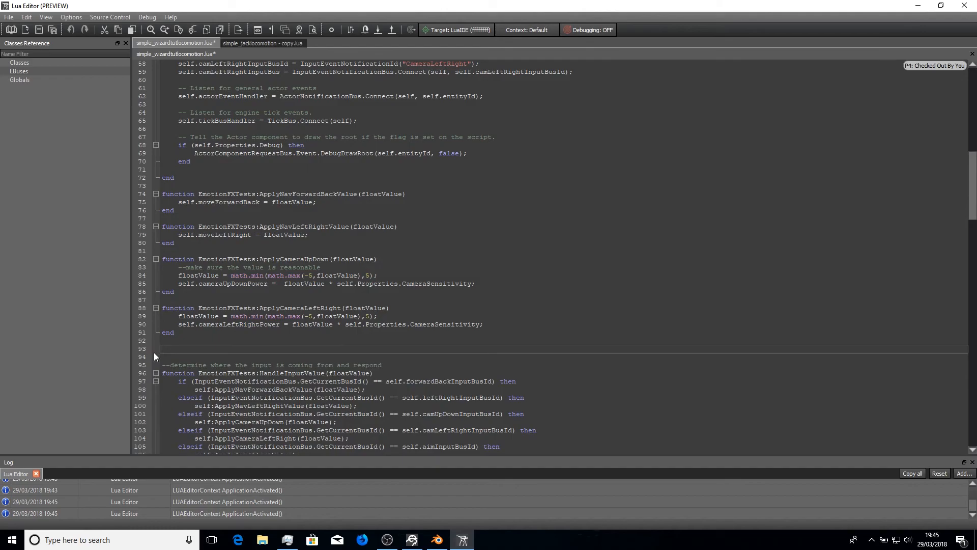
key("BackSpace")
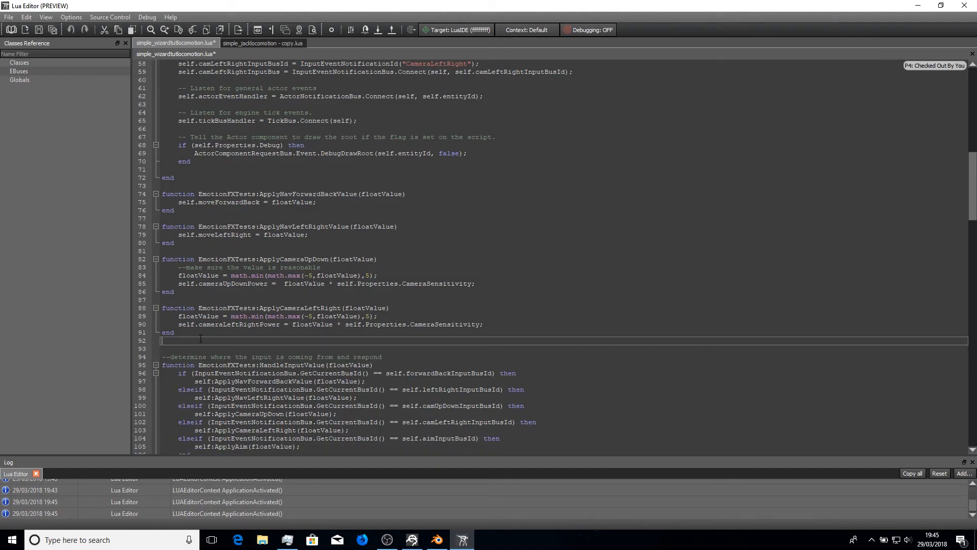
- Delete the elseif branch for self.aimInputBusId with its ApplyAim call from the HandleInputValue function
scroll(330, 324, "down", 6)
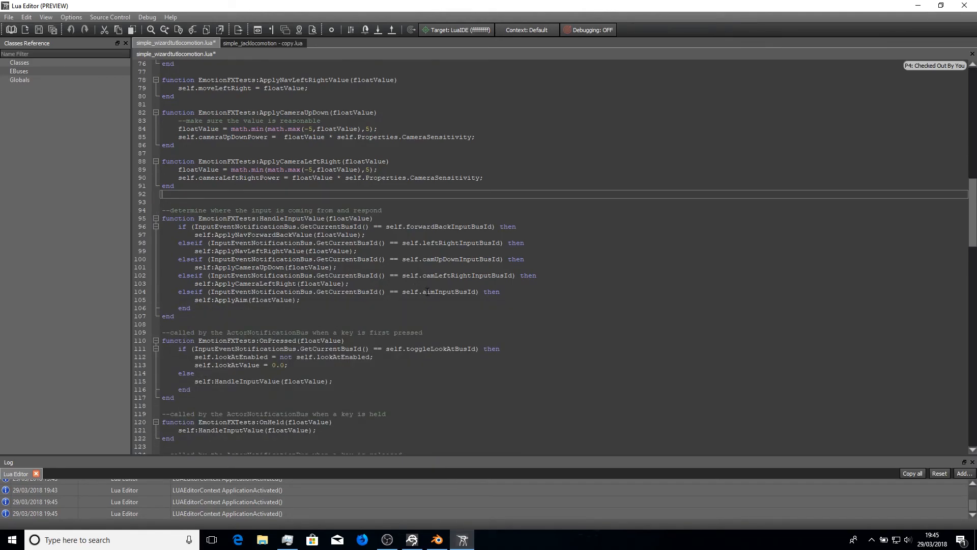
left_click_drag(195, 309, 135, 287)
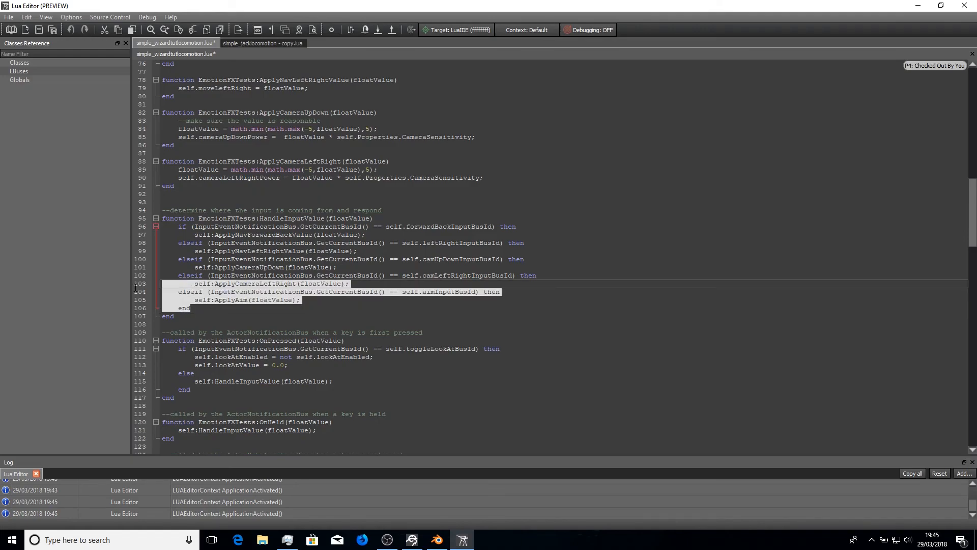
left_click(312, 308)
left_click(312, 303)
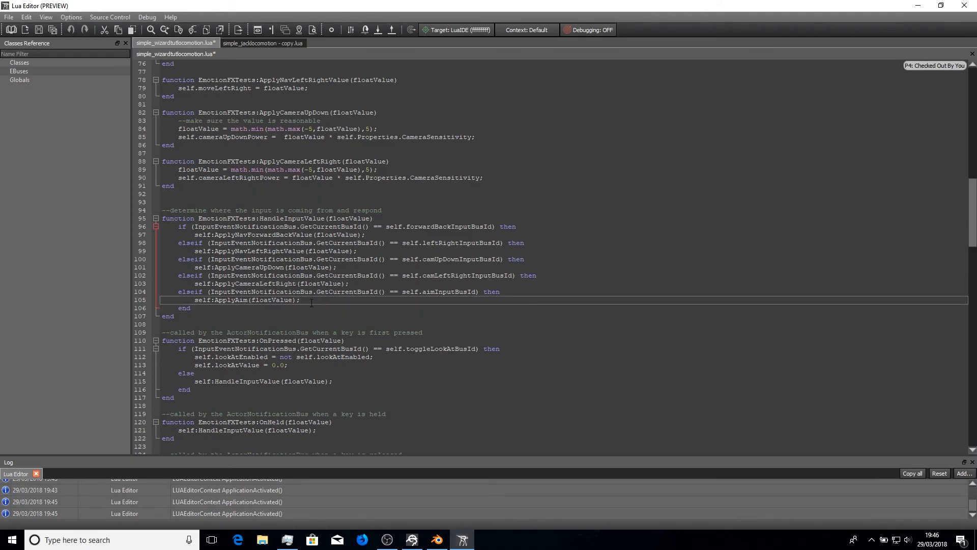
left_click_drag(298, 303, 90, 295)
key("BackSpace")
key("BackSpace")
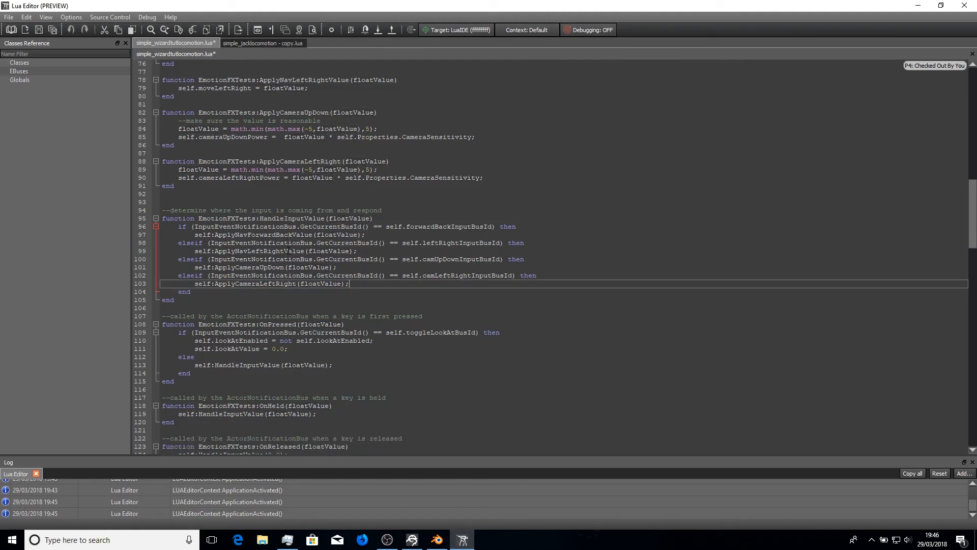
- Strip the toggleLookAtBusId condition from the OnPressed function, leaving only the self:HandleInputValue(floatValue) call
scroll(385, 303, "down", 3)
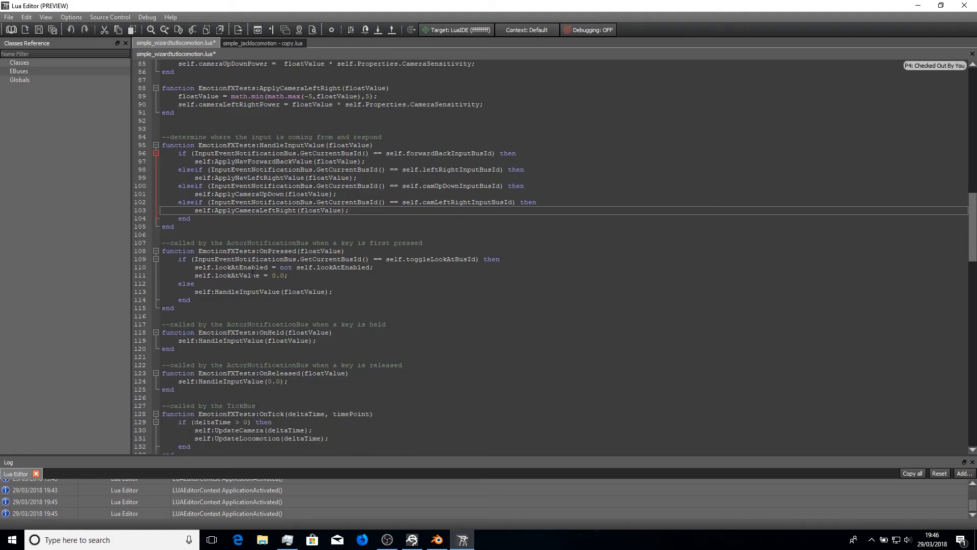
left_click(202, 300)
left_click_drag(206, 286, 134, 257)
key("Delete")
key("BackSpace")
left_click(201, 269)
key("BackSpace")
key("BackSpace")
key("BackSpace")
key("BackSpace")
key("BackSpace")
key("BackSpace")
key("BackSpace")
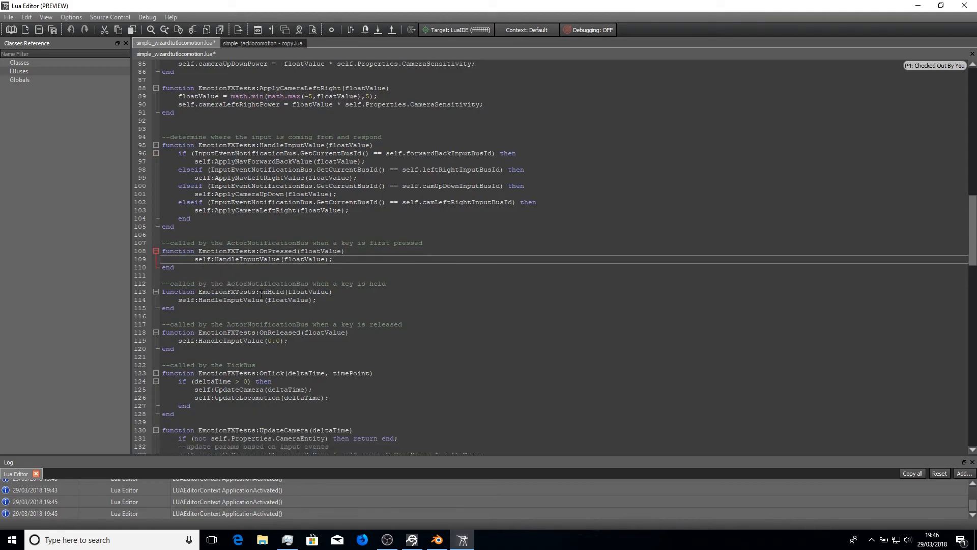
- Delete the SetParameterVector3 line that passes self.lookTarget to the anim graph in the UpdateCamera function
scroll(261, 294, "down", 6)
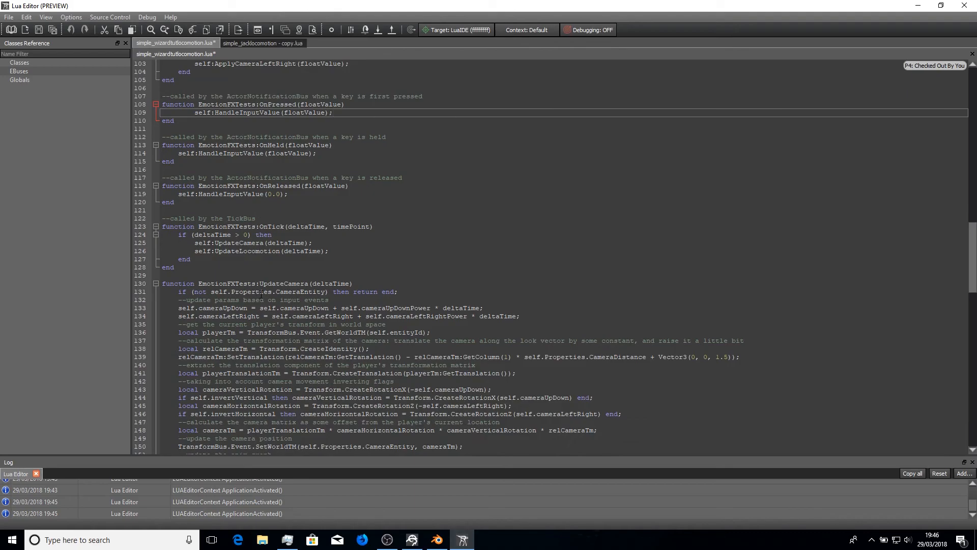
scroll(261, 295, "down", 4)
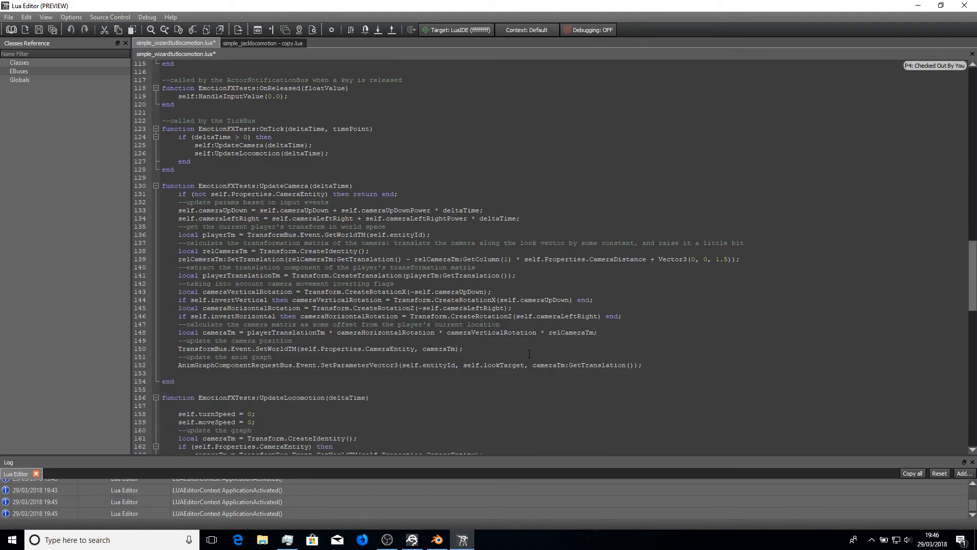
left_click_drag(644, 364, 128, 362)
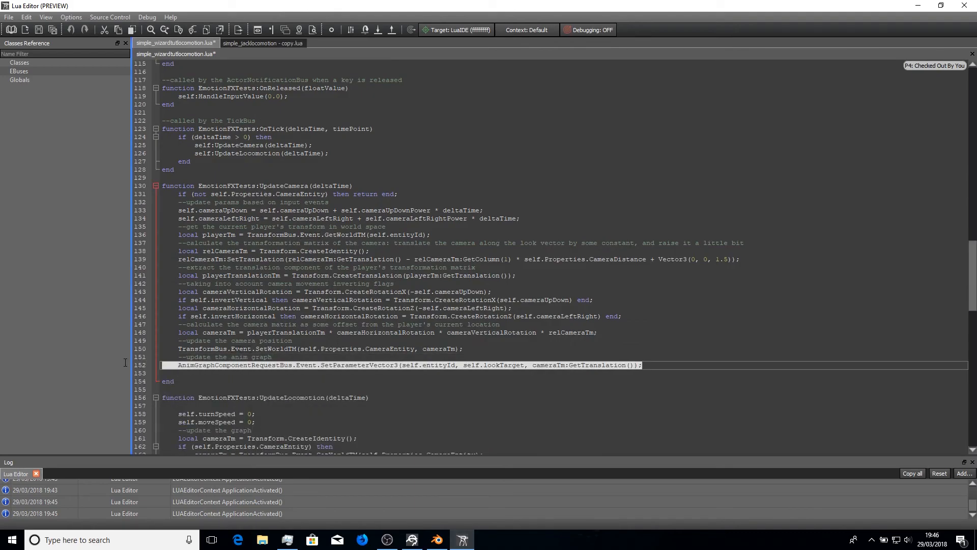
key("BackSpace")
key("BackSpace")
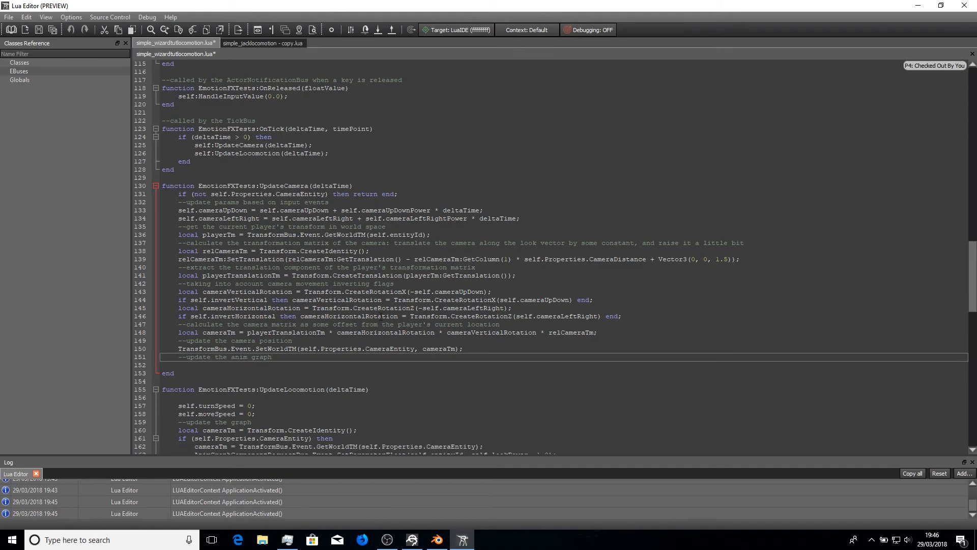
- Delete the self.turnSpeed = 0 line at the start of the UpdateLocomotion function
scroll(443, 329, "down", 9)
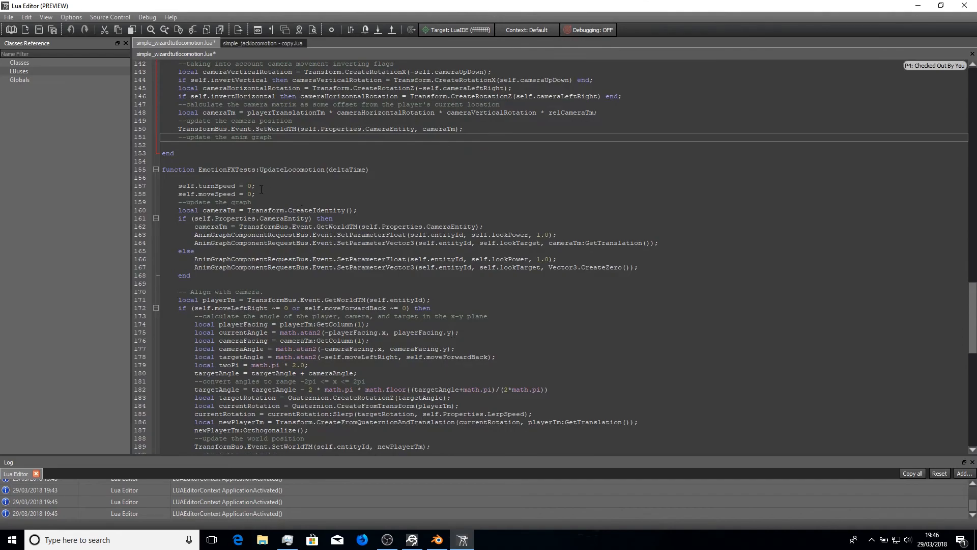
left_click_drag(260, 188, 86, 185)
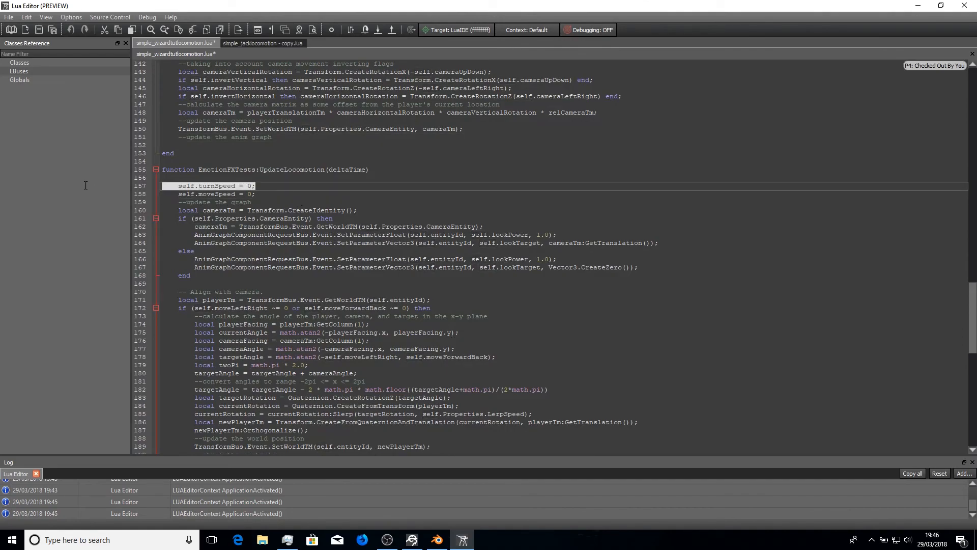
key("BackSpace")
key("BackSpace")
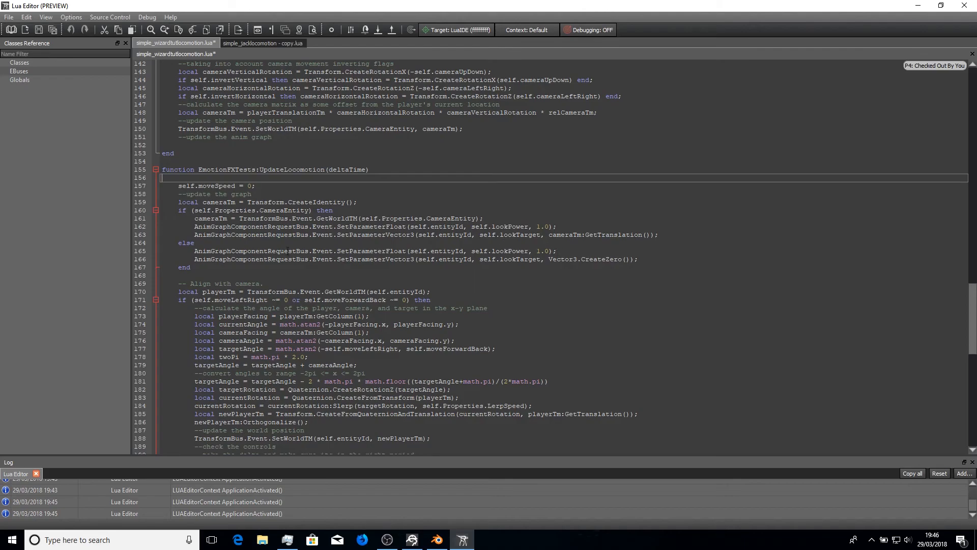
- Delete the if/else block in UpdateLocomotion that checks self.Properties.CameraEntity and sets the lookPower and lookTarget parameters
left_click(199, 268)
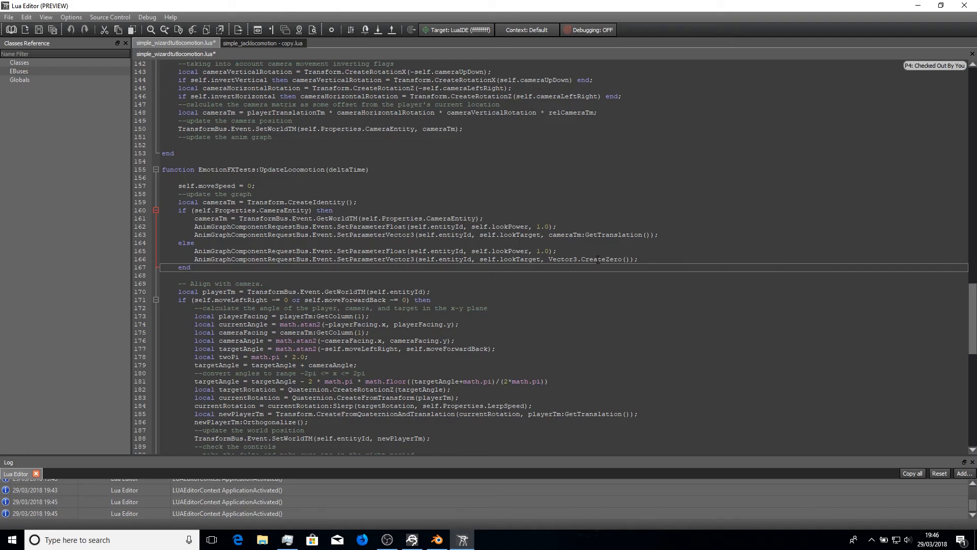
left_click_drag(218, 270, 155, 213)
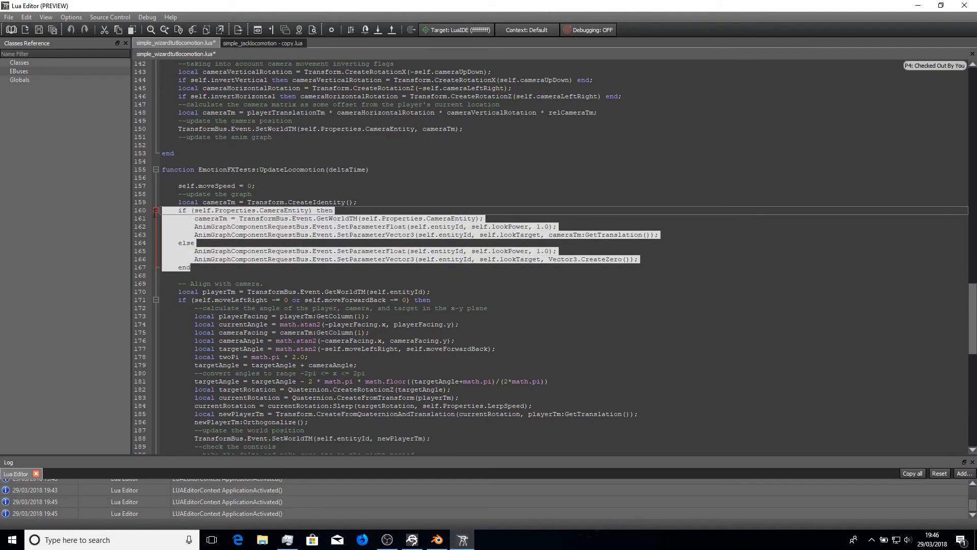
key("BackSpace")
key("BackSpace")
scroll(154, 213, "down", 3)
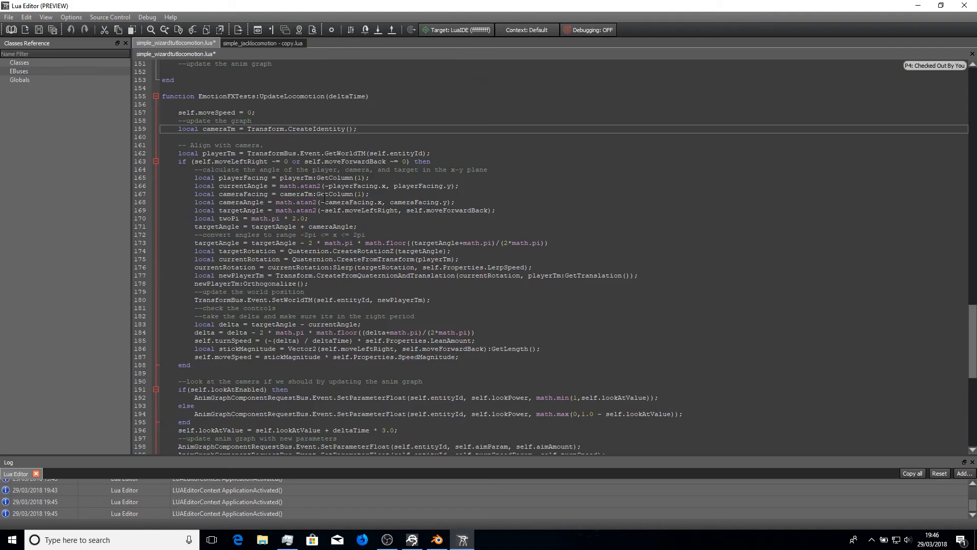
scroll(277, 225, "down", 2)
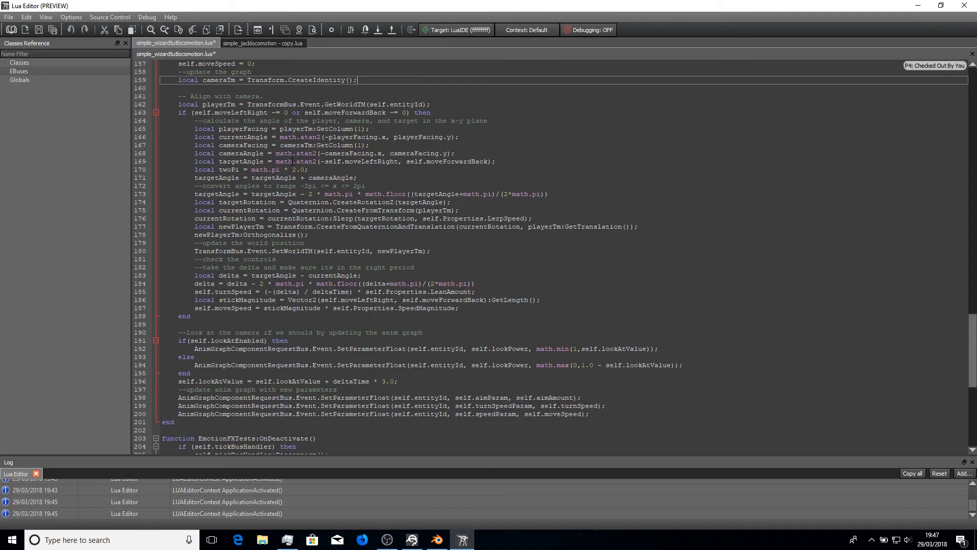
left_click(488, 244)
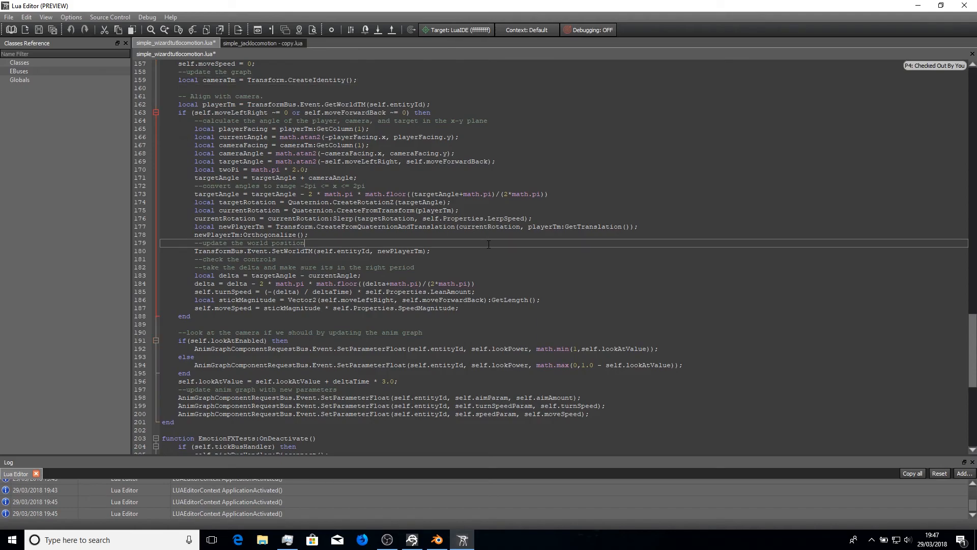
key("ctrl+f")
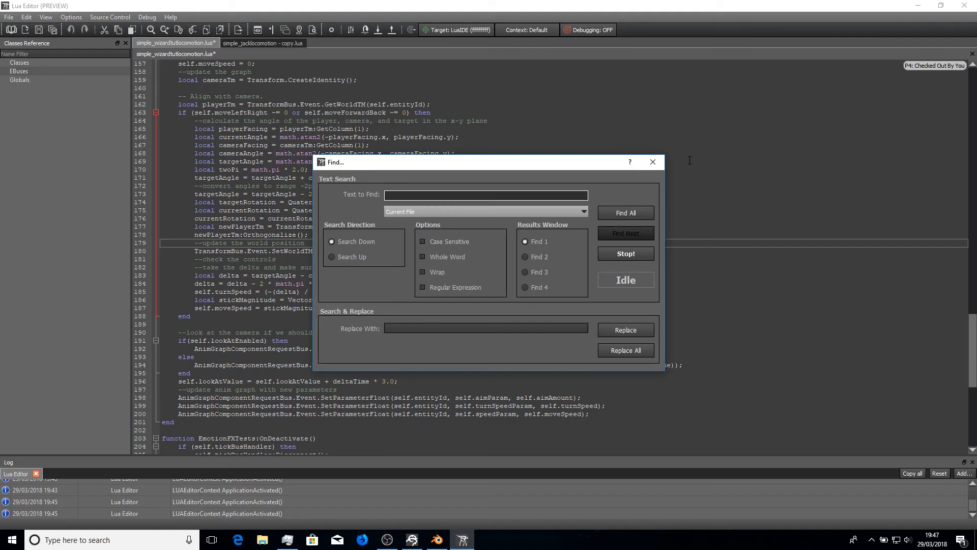
left_click(654, 152)
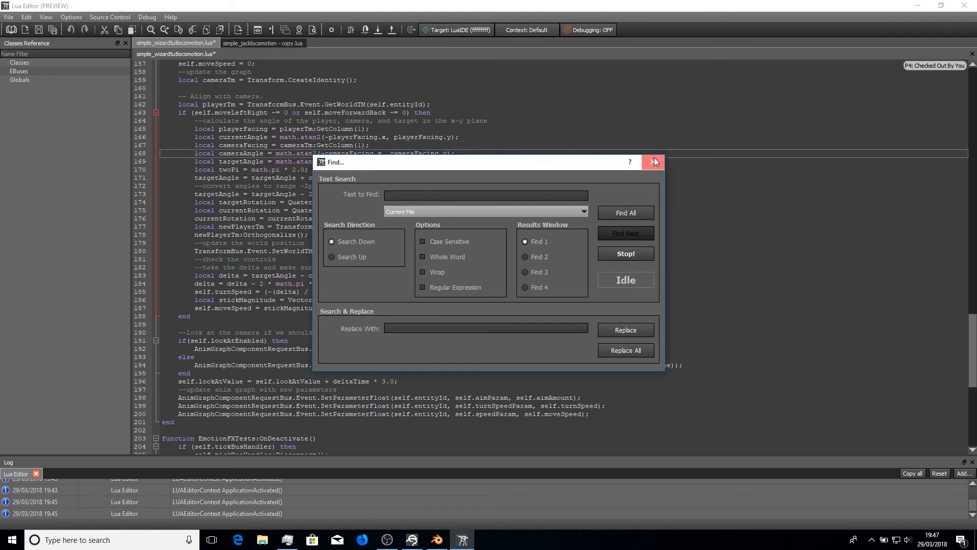
left_click(653, 162)
- Delete the SetParameterFloat lines for turnSpeedParam and aimParam at the end of UpdateLocomotion
scroll(416, 181, "down", 4)
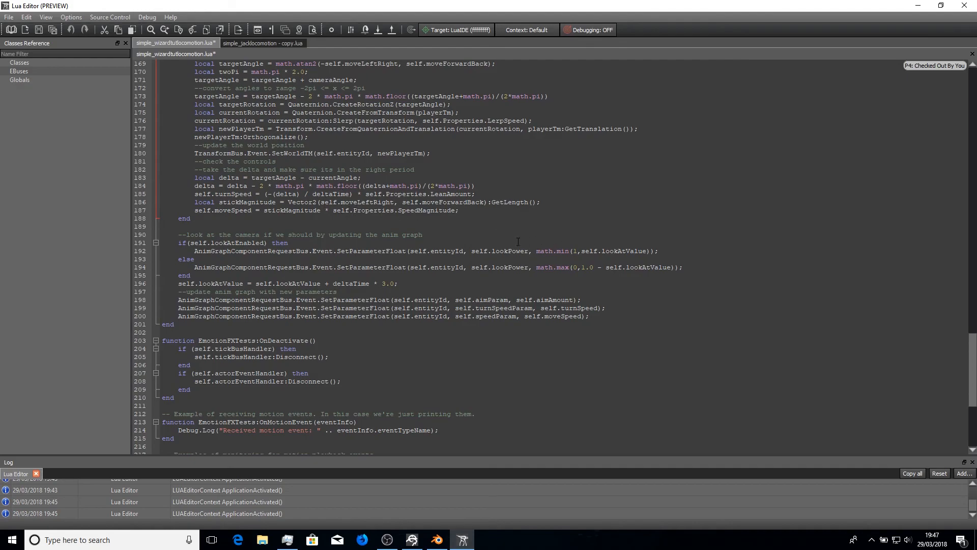
scroll(518, 242, "down", 3)
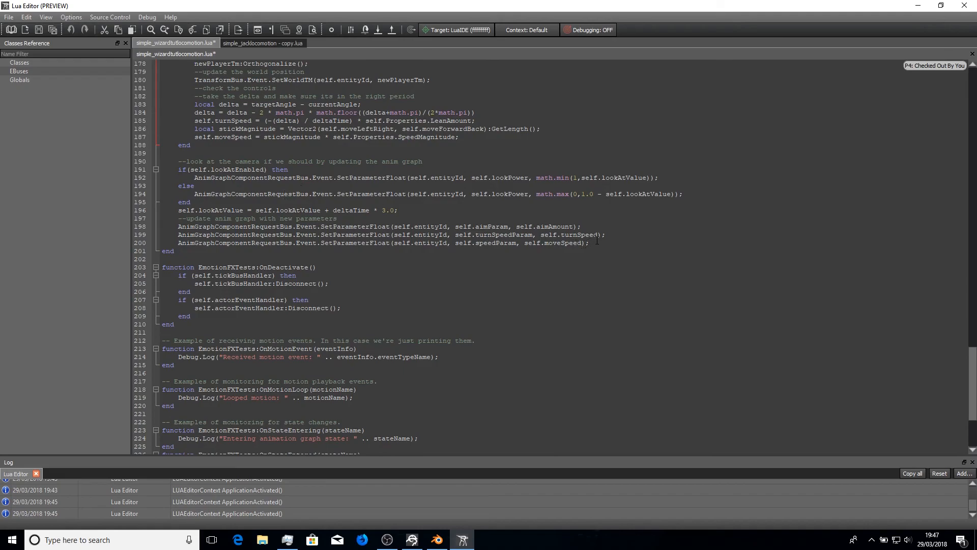
left_click_drag(606, 235, 146, 237)
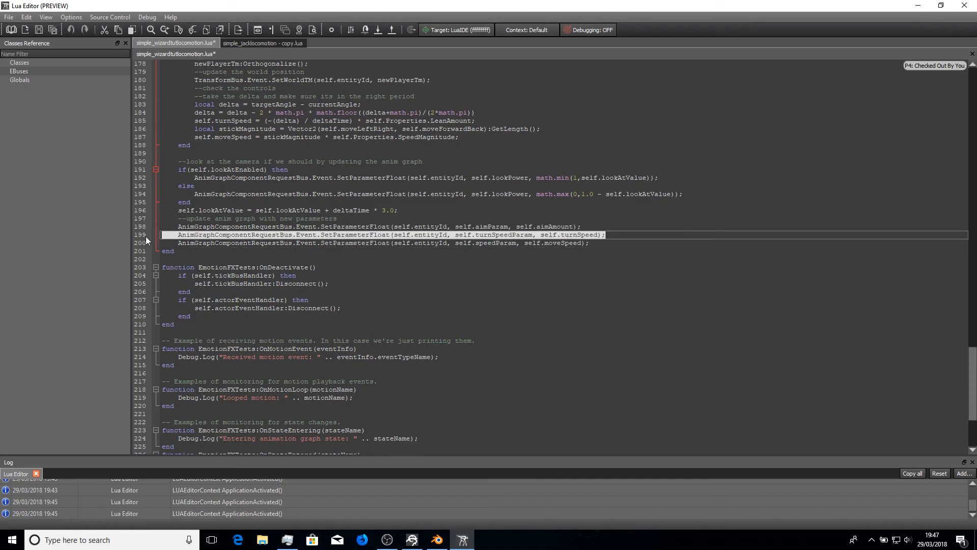
key("BackSpace")
key("BackSpace")
left_click_drag(587, 228, 95, 238)
key("Delete")
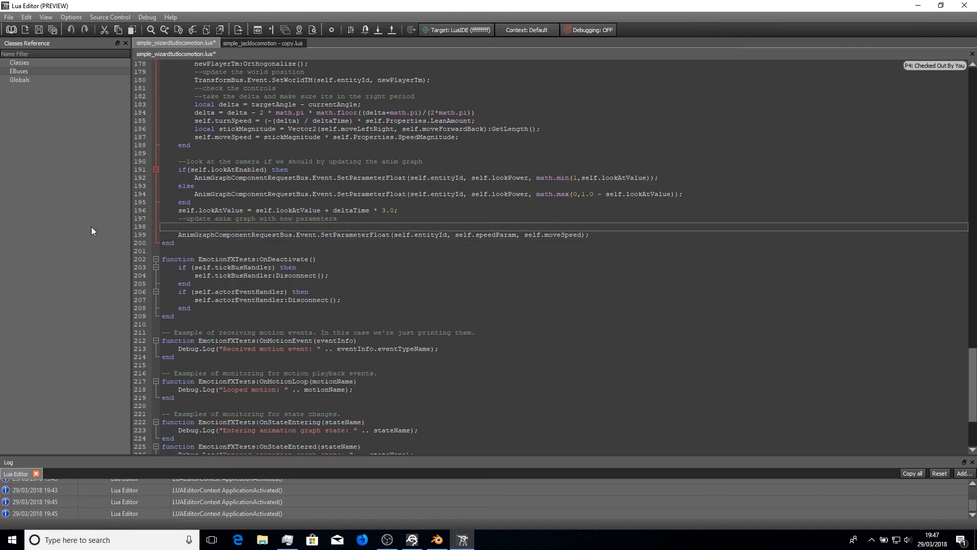
key("BackSpace")
- Delete the self.lookAtEnabled if/else block, its look-at comment and the self.lookAtValue line from UpdateLocomotion
left_click_drag(203, 202, 162, 171)
key("Delete")
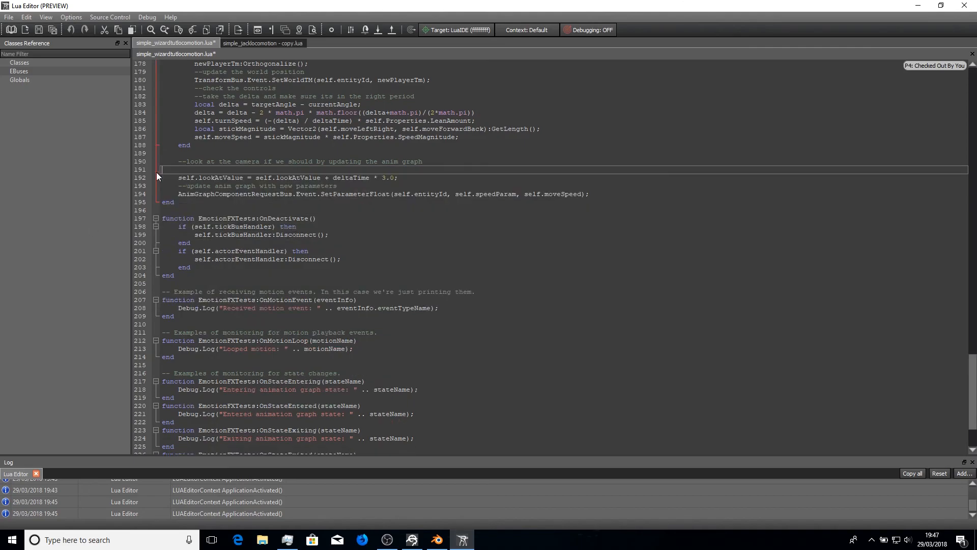
key("BackSpace")
left_click(390, 168)
left_click_drag(397, 169, 127, 163)
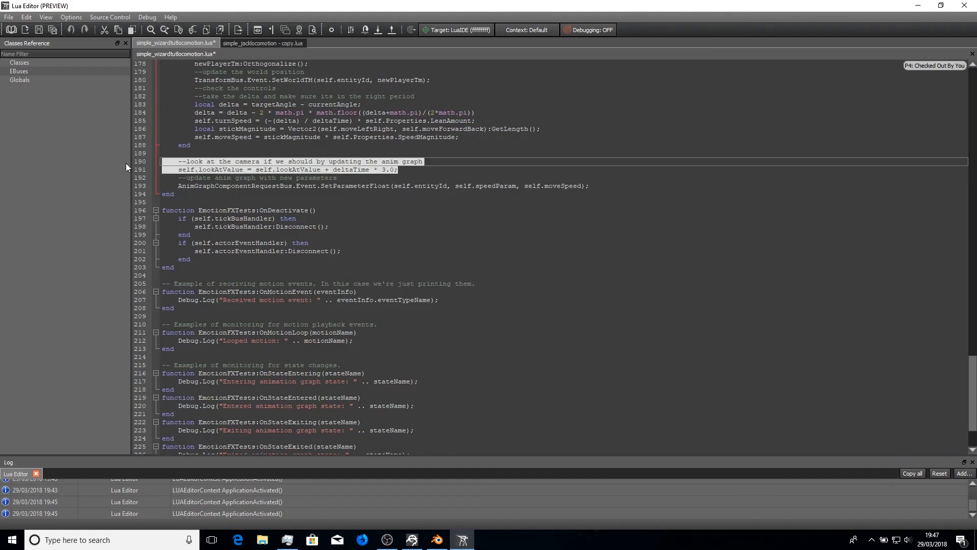
key("Delete")
key("BackSpace")
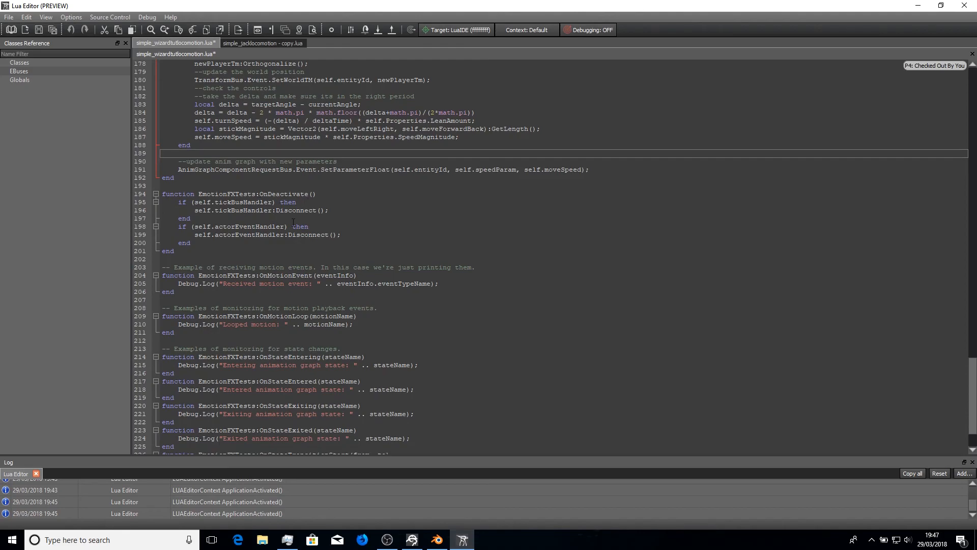
- Search downward from the end of the OnDeactivate function for "turnspeed"
scroll(354, 243, "down", 3)
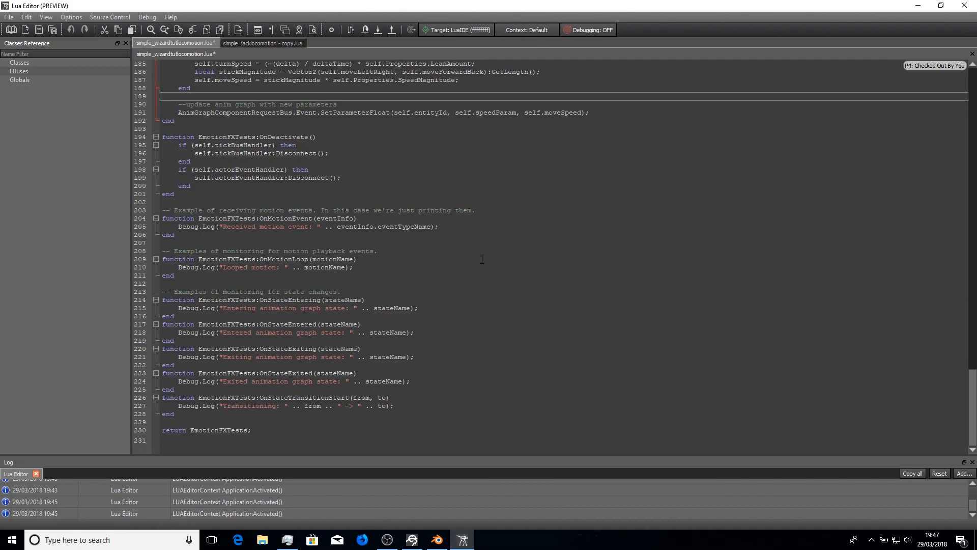
scroll(482, 262, "up", 3)
left_click(482, 277)
key("ctrl+f")
type("turnspeed")
key("Return")
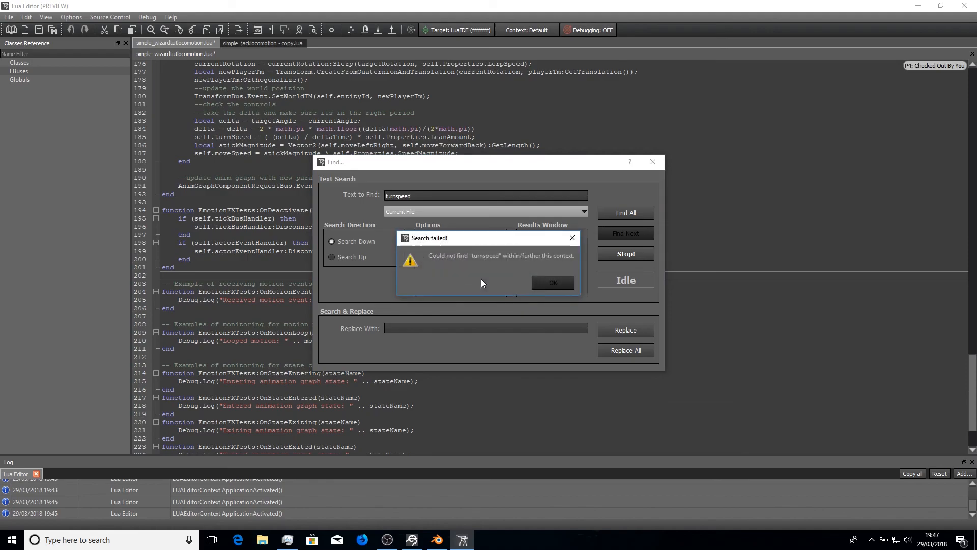
left_click(552, 283)
- From the start of the script, list all occurrences of "turnspeed" and dismiss the results list
scroll(804, 142, "up", 20)
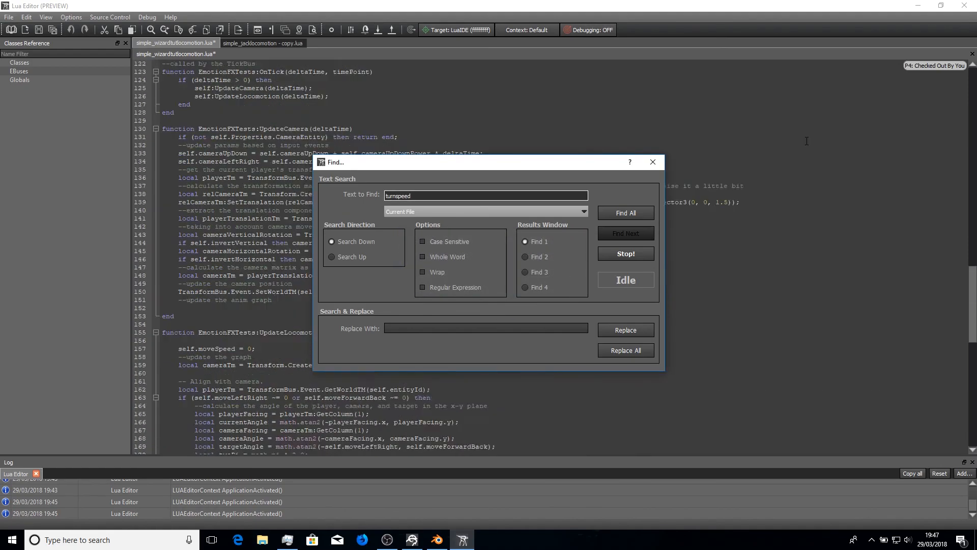
scroll(804, 141, "up", 15)
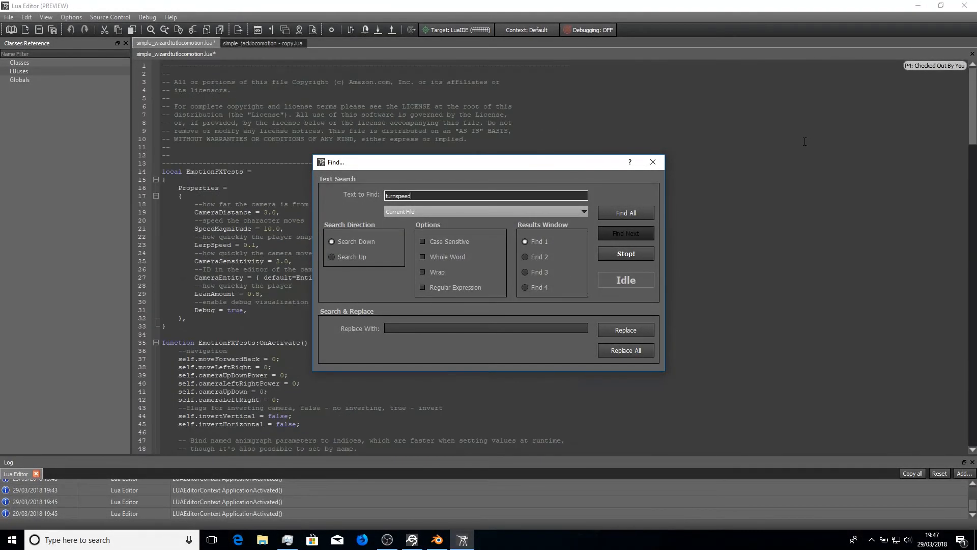
left_click(661, 120)
left_click(639, 215)
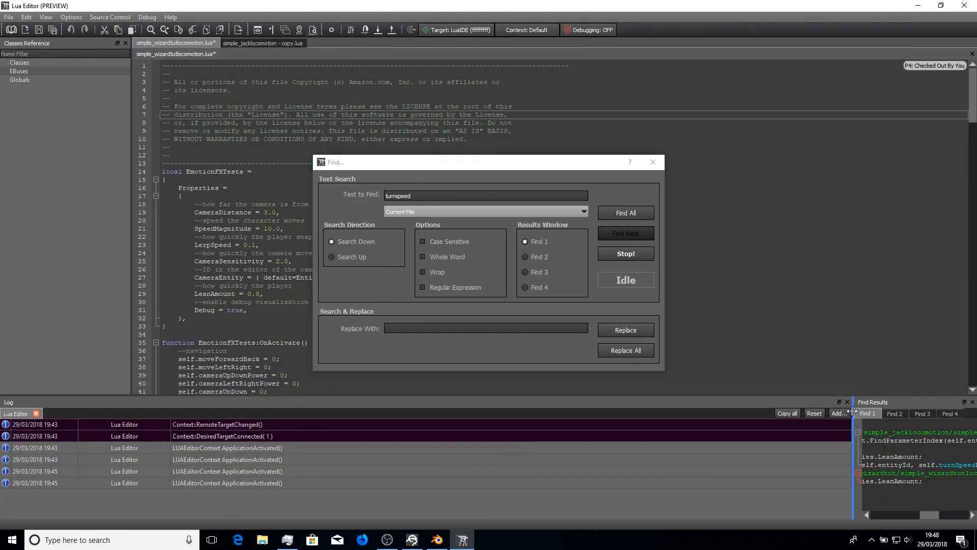
left_click(972, 402)
- Find the next "turnspeed", delete the self.turnSpeed line that uses LeanAmount in UpdateLocomotion, and search for further matches
left_click(497, 189)
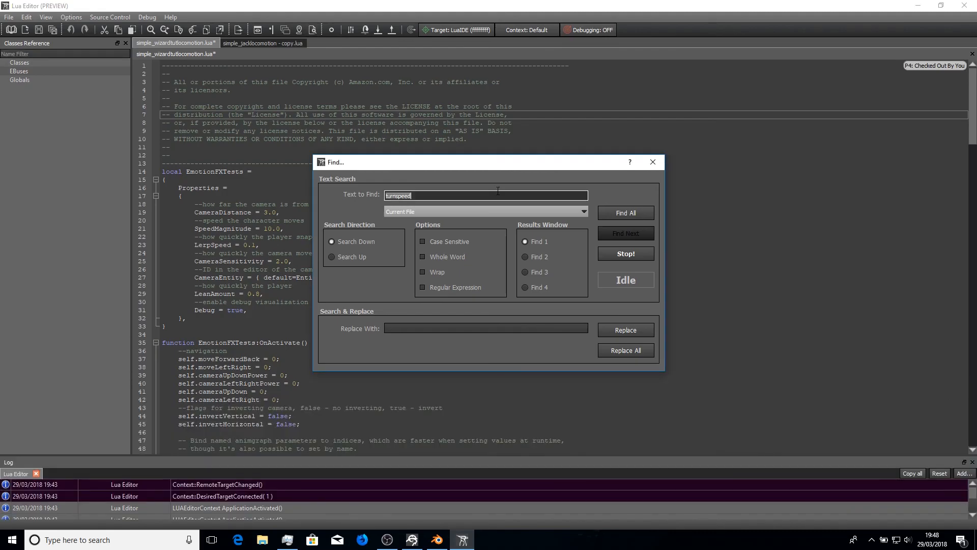
left_click(614, 233)
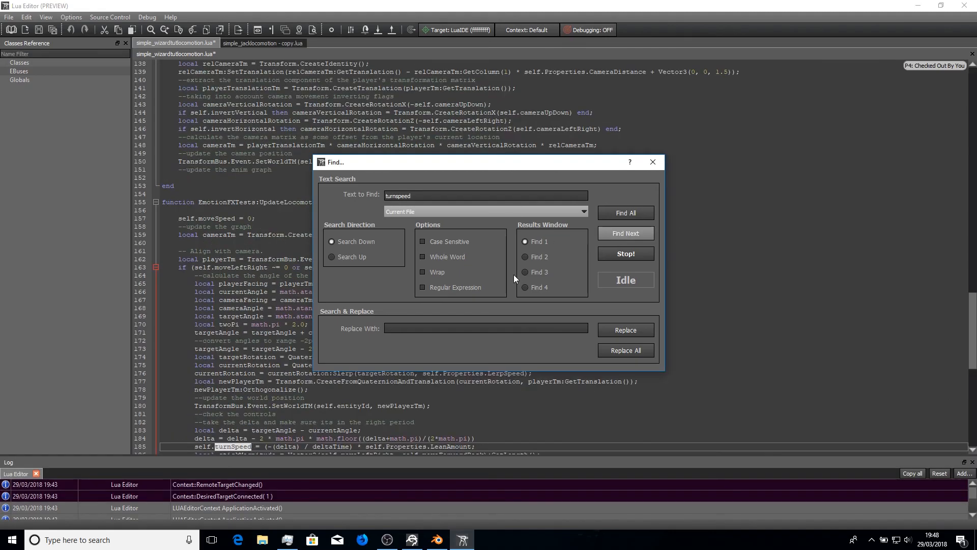
scroll(247, 352, "down", 1)
left_click_drag(482, 424, 129, 423)
key("Delete")
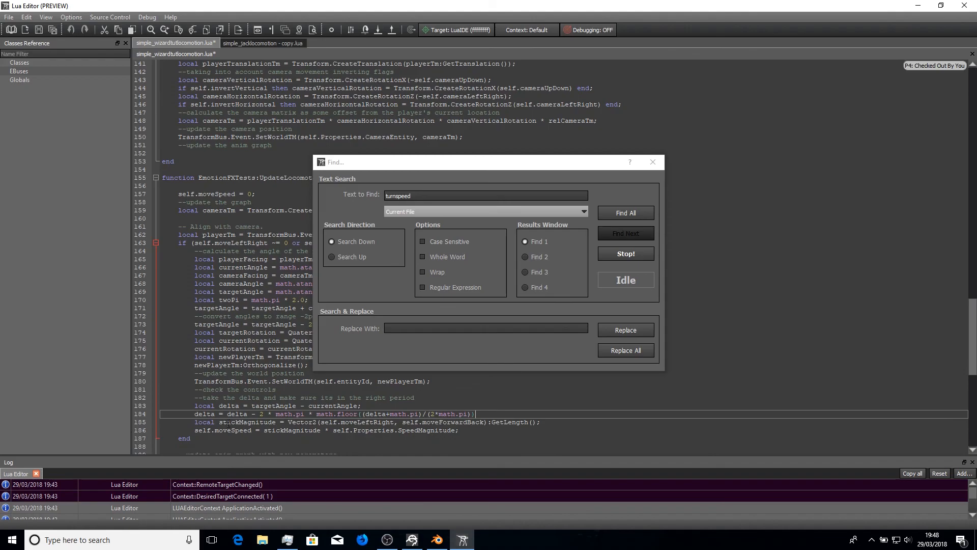
left_click(606, 232)
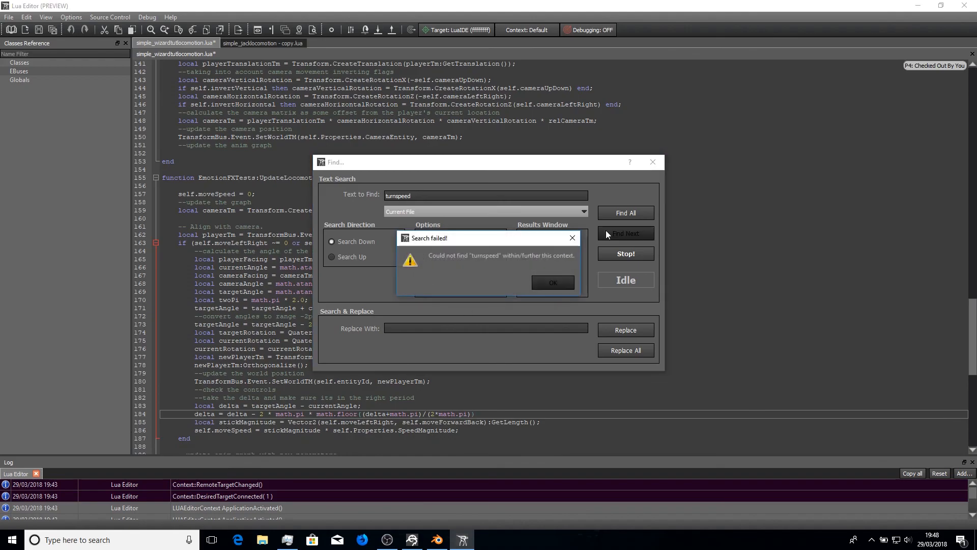
left_click(555, 282)
- Search the current file from its start for remaining occurrences of "look" and close the search
scroll(787, 184, "up", 20)
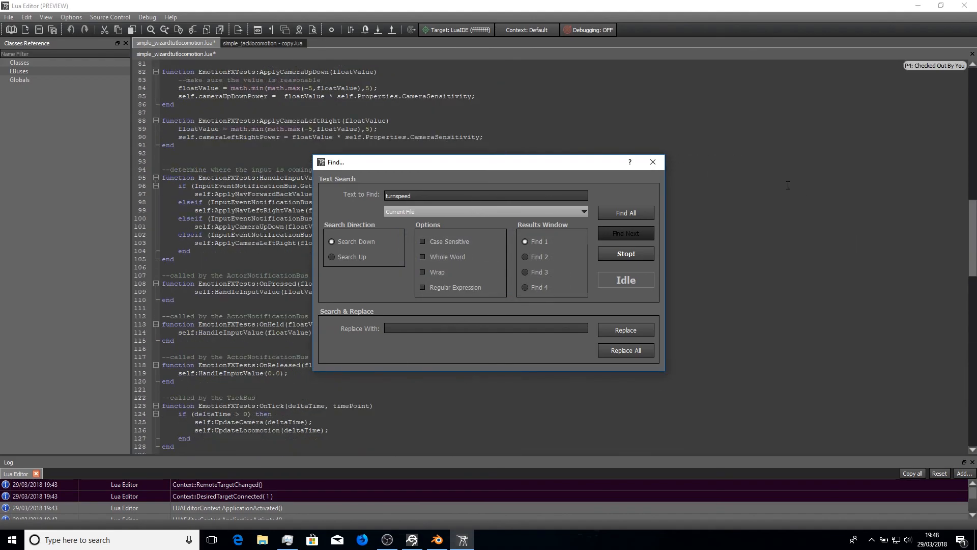
scroll(787, 184, "up", 1)
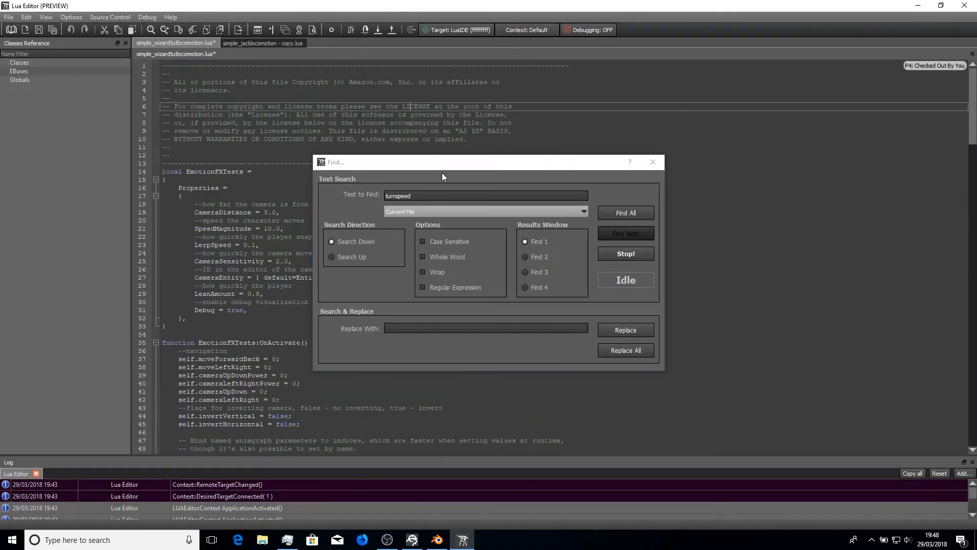
left_click(440, 194)
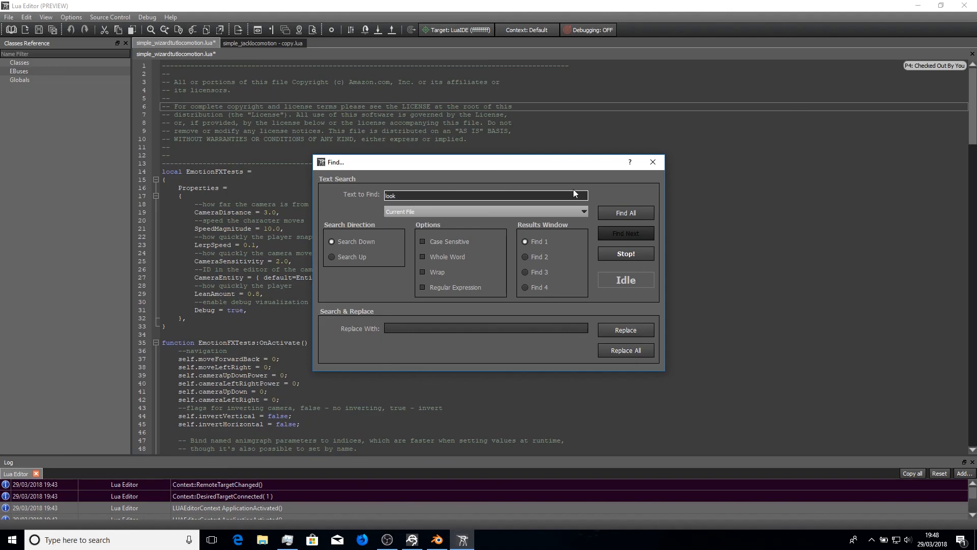
left_click(621, 235)
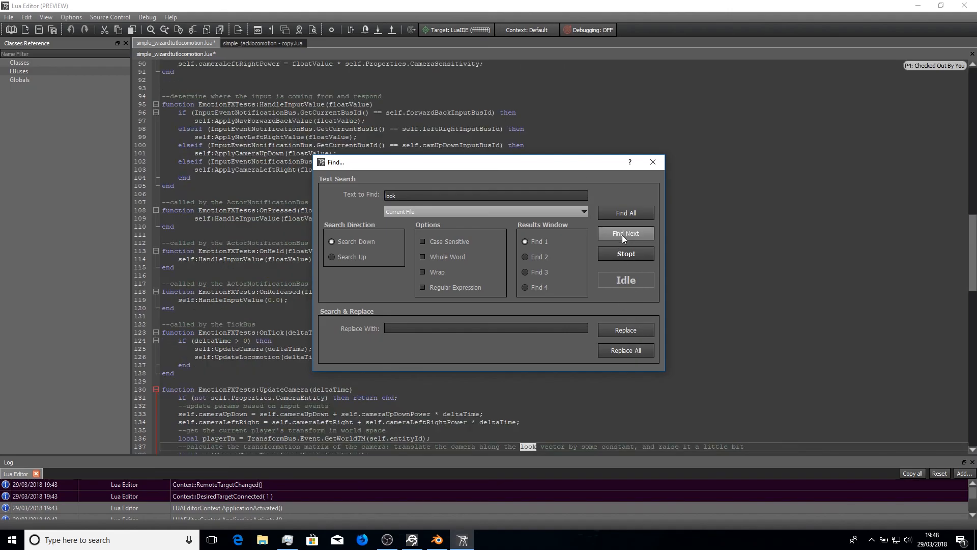
left_click(620, 233)
left_click(529, 281)
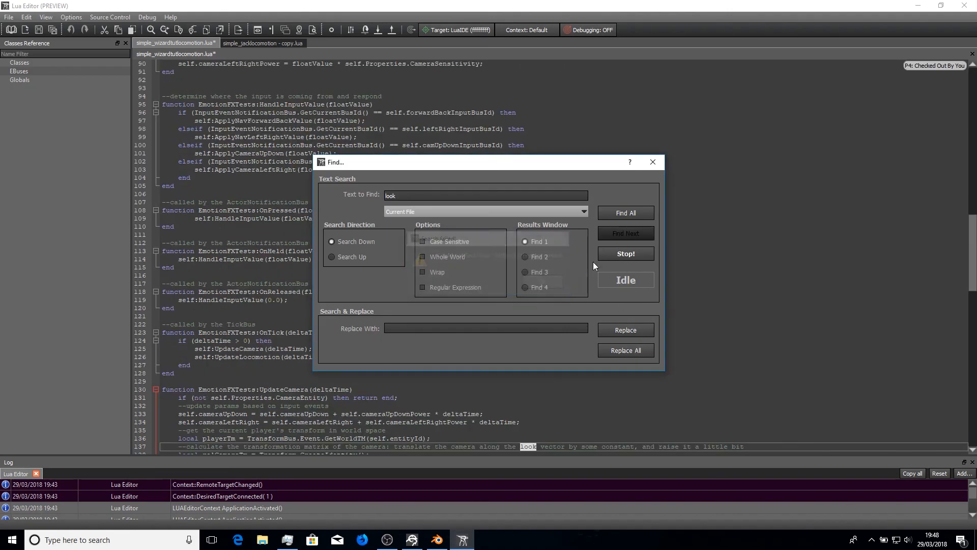
left_click(648, 166)
- Save the simple_wizardtutlocomotion.lua script and close the Lua Editor to return to the Lumberyard Editor
key("ctrl+s")
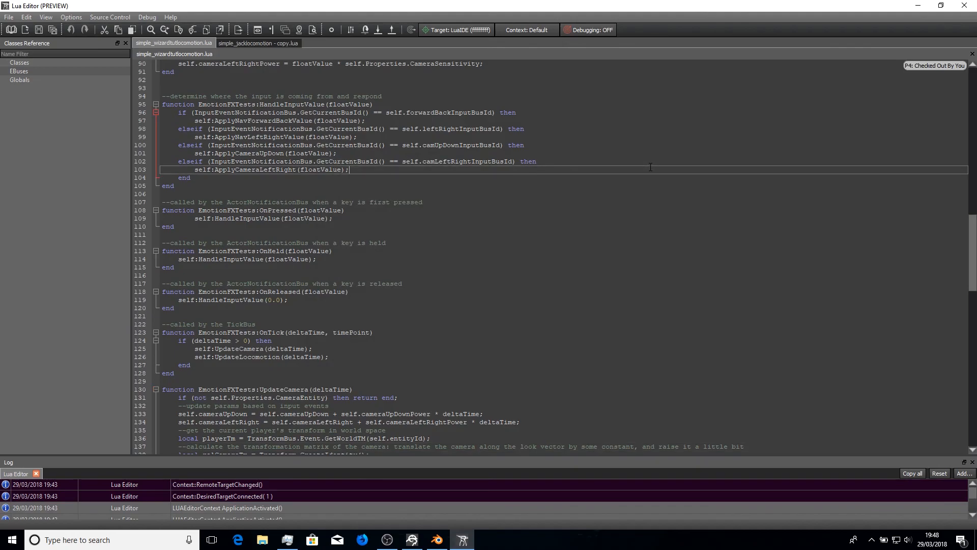
left_click(965, 5)
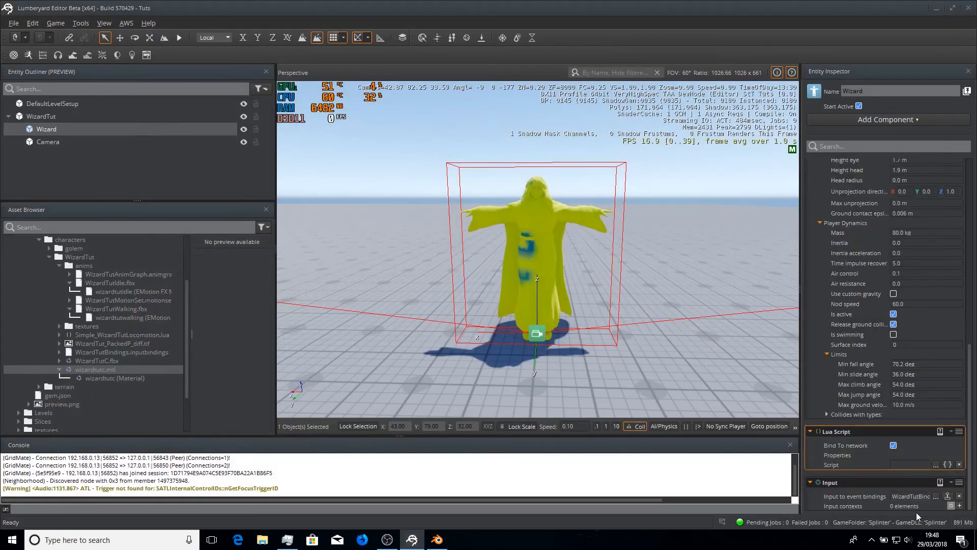
- Assign Simple_WizardTutLocomotion.lua from the WizardTut folder as the script of the Wizard's Lua Script component
left_click(936, 464)
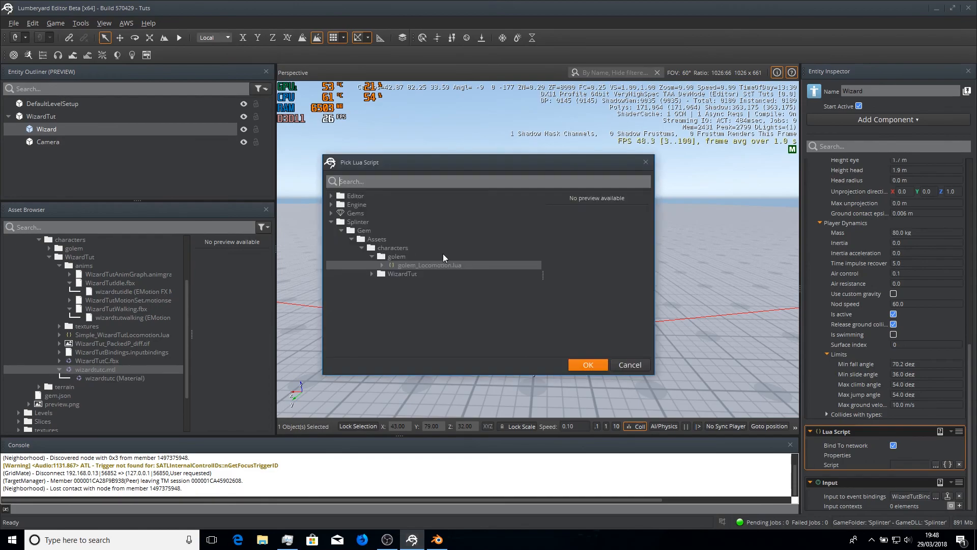
left_click(373, 277)
left_click(371, 274)
left_click(382, 281)
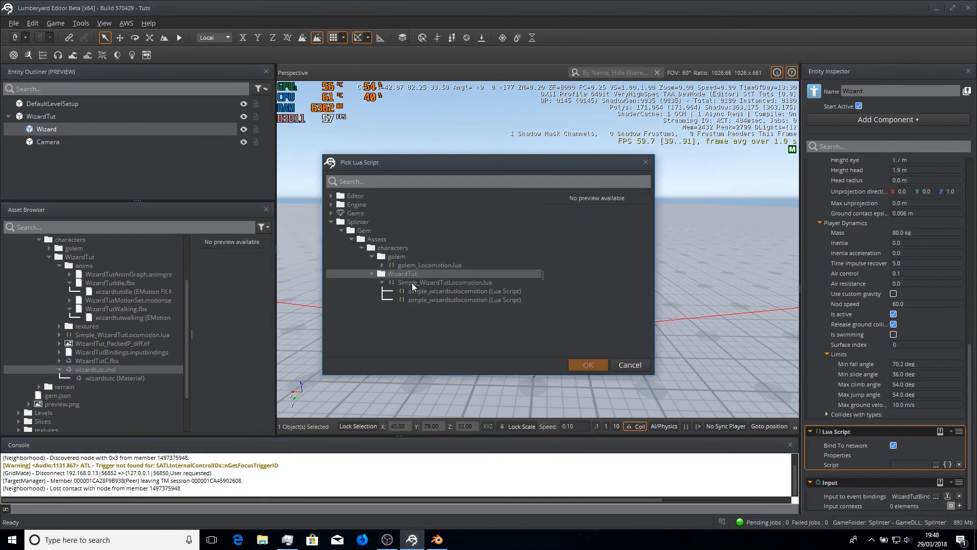
left_click(411, 282)
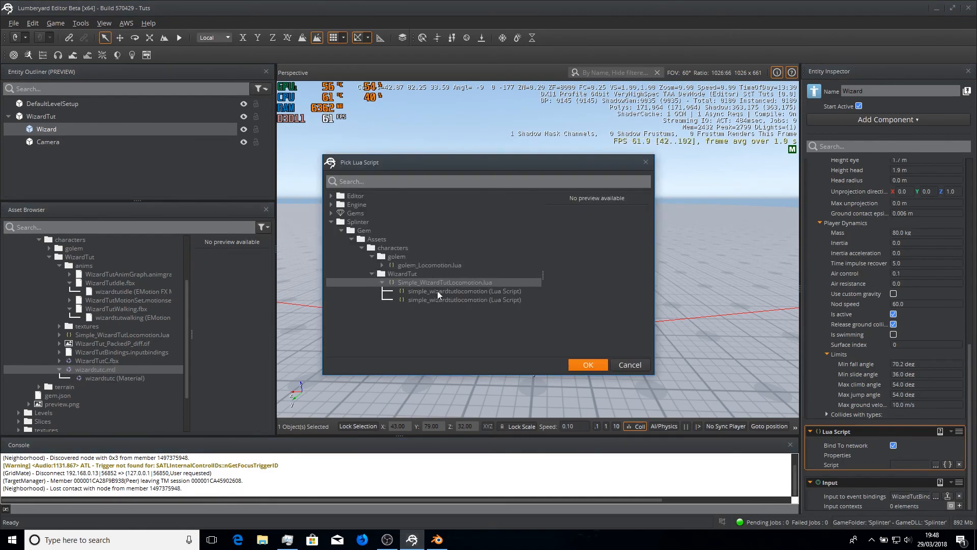
left_click(580, 363)
- Set the Lua script's CameraEntity property to the Camera entity
scroll(860, 393, "down", 3)
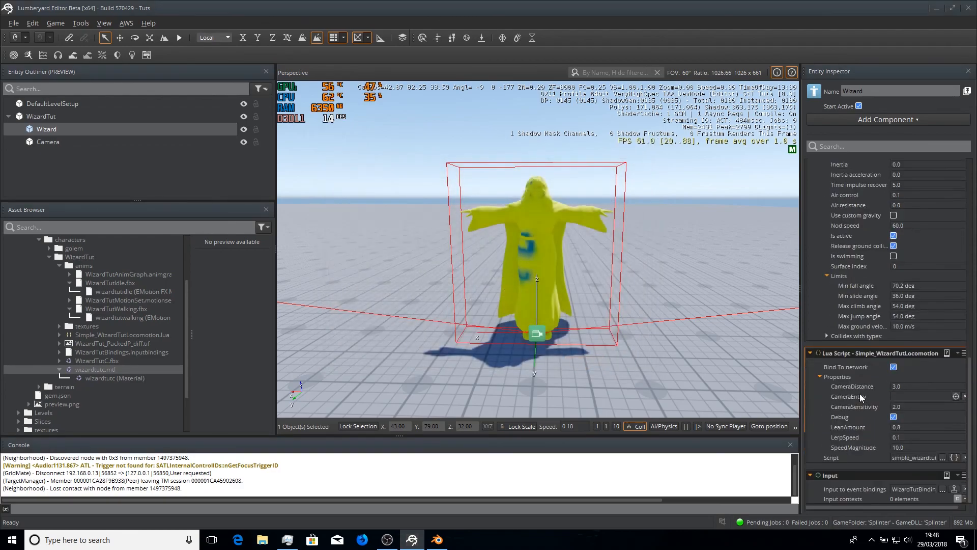
left_click(955, 396)
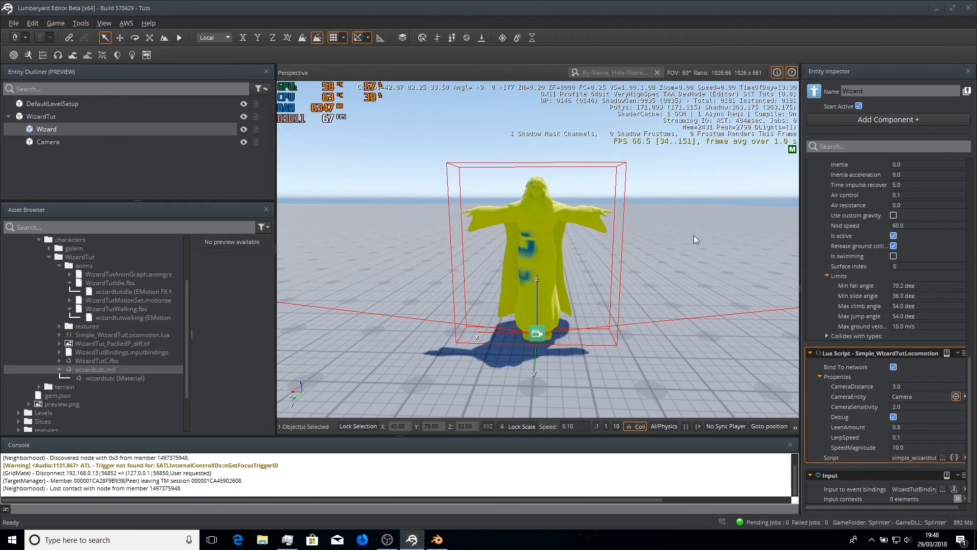
- Deselect the Wizard, start game mode and walk the character around the level to test its locomotion and animations
left_click(707, 182)
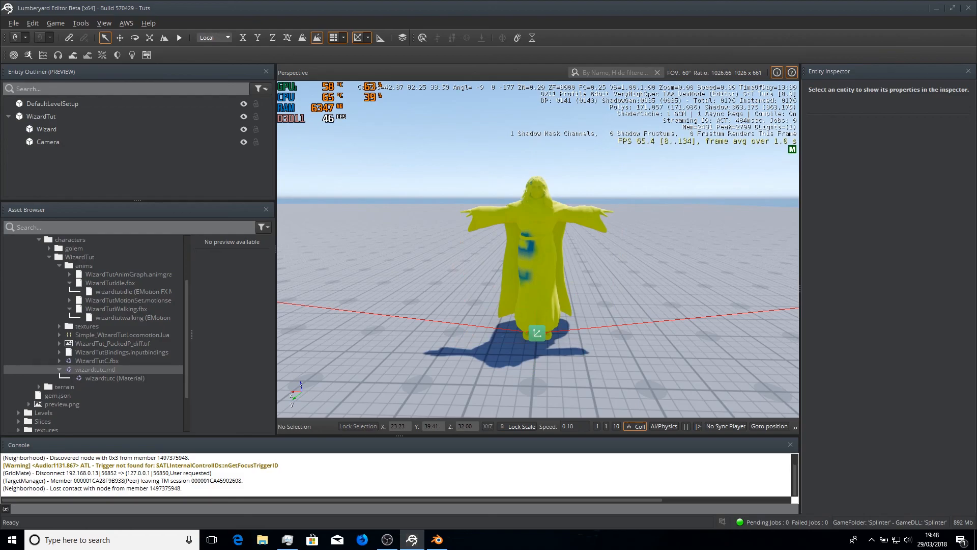
key("ctrl+g")
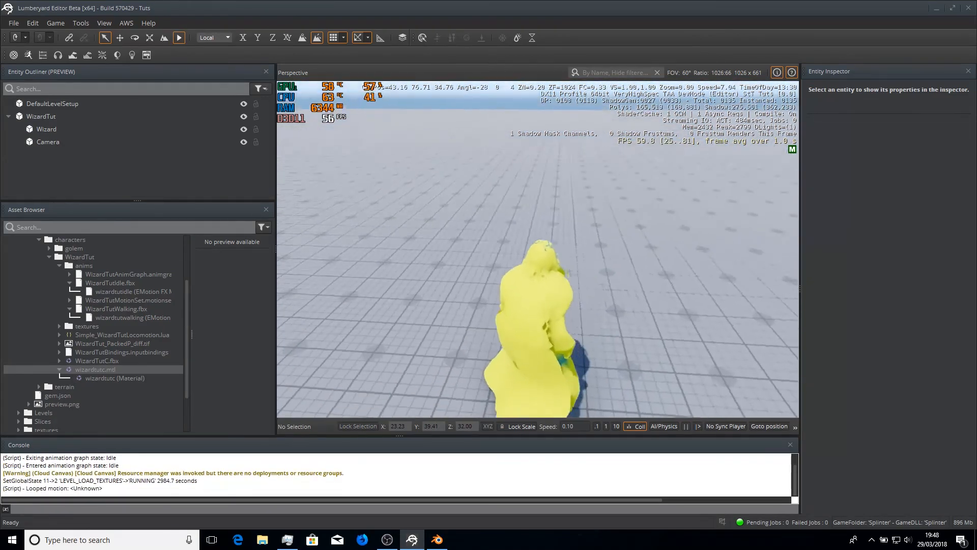
key("w")
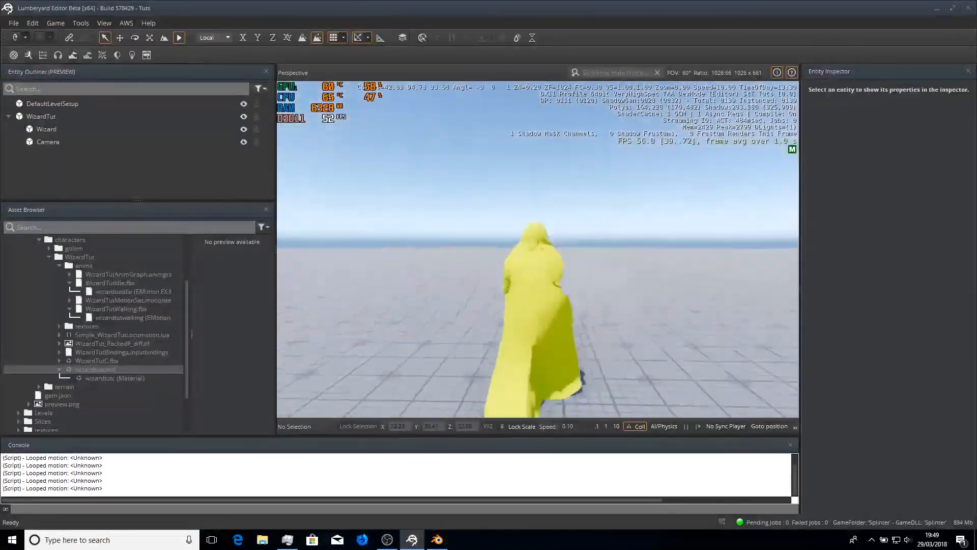
key("w")
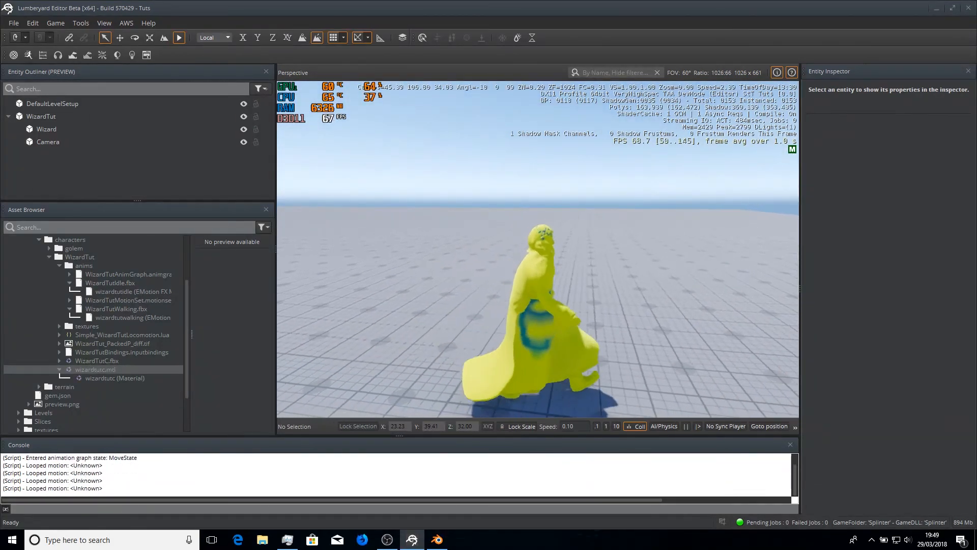
key("w")
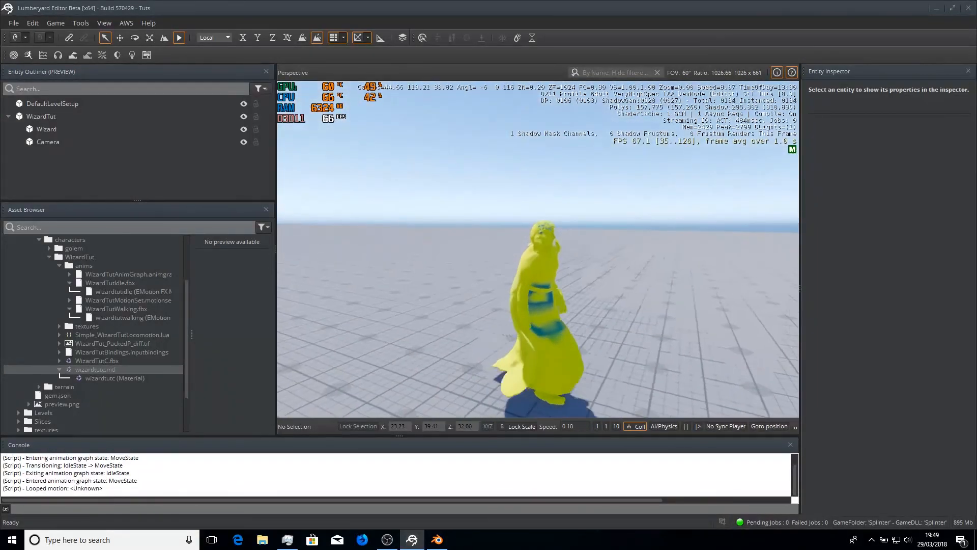
key("w")
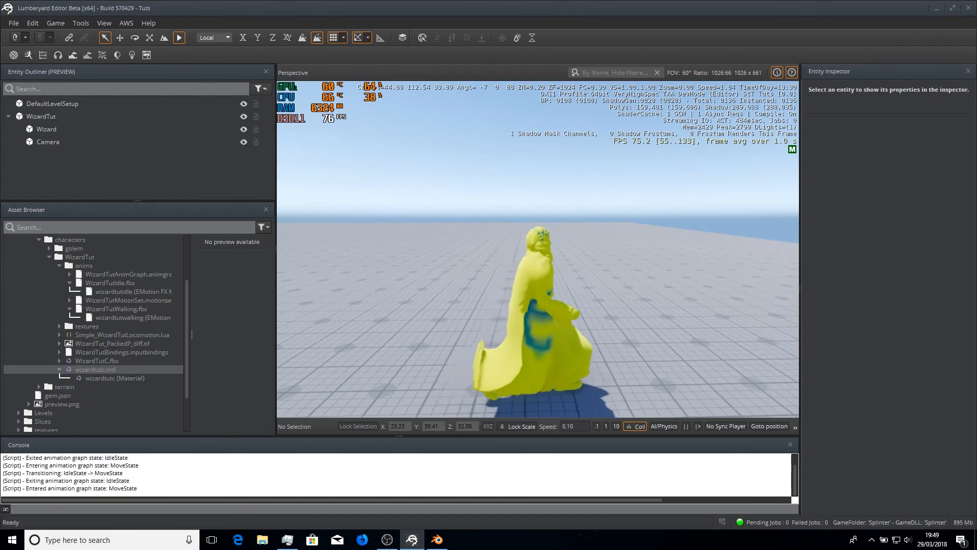